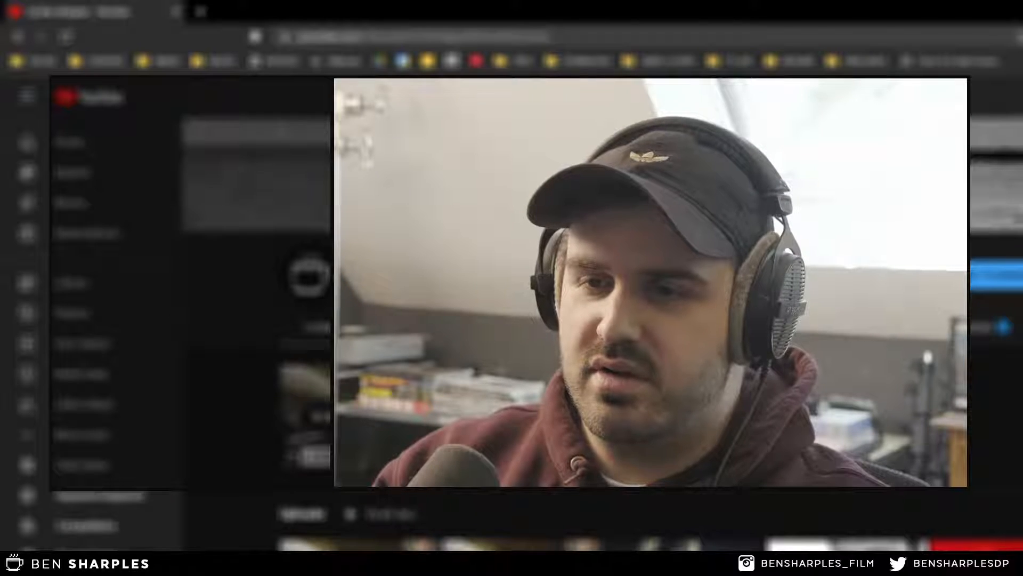
pyautogui.click(349, 410)
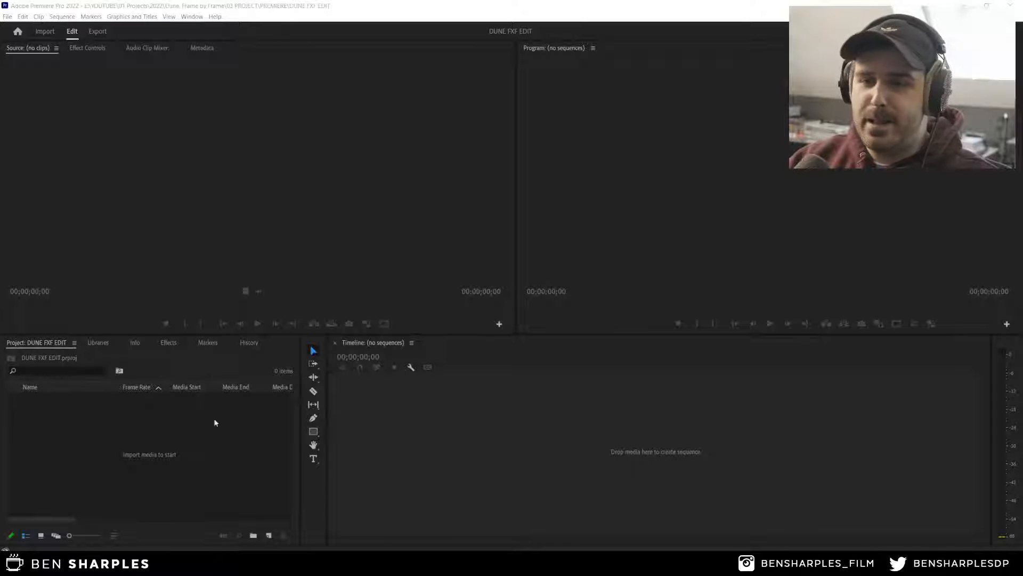
# Step: Create a new bin in the project and name it 01 MEDIA
pyautogui.click(194, 444)
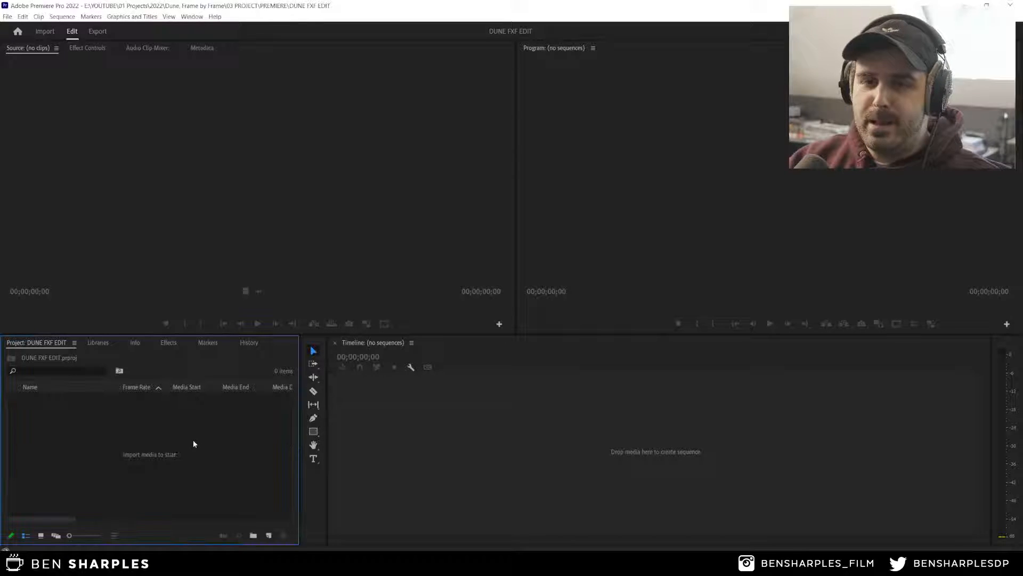
pyautogui.rightClick(163, 434)
pyautogui.click(202, 284)
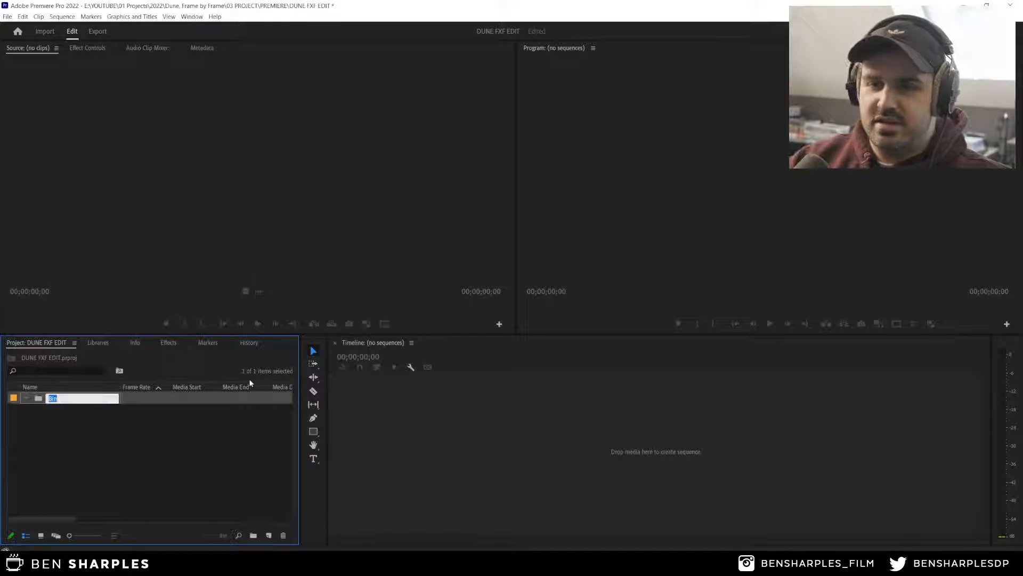
pyautogui.write('01')
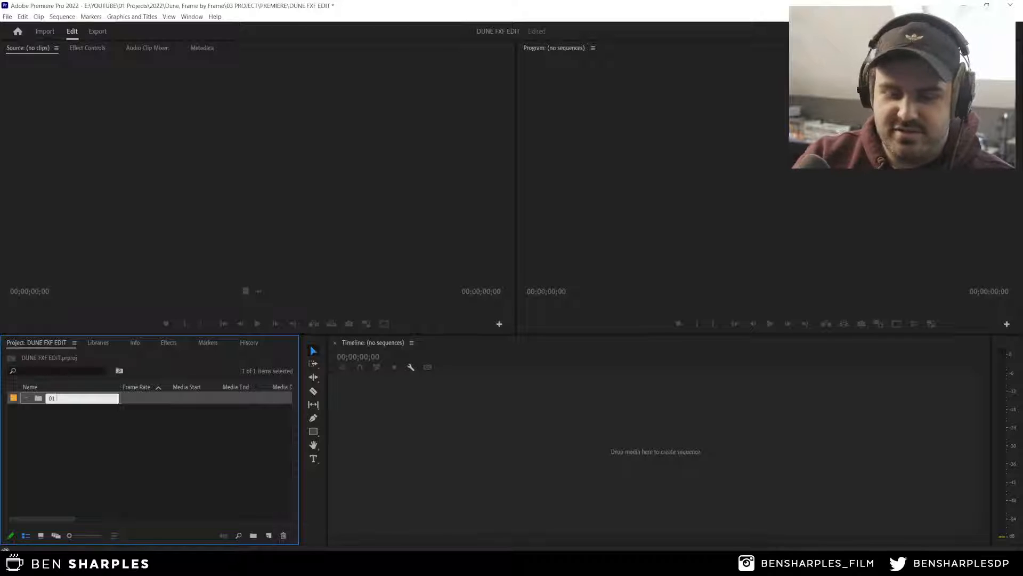
pyautogui.write(' MEDIA')
pyautogui.press('Return')
# Step: Add a second top-level bin to the project, named 02 SOUND
pyautogui.rightClick(95, 437)
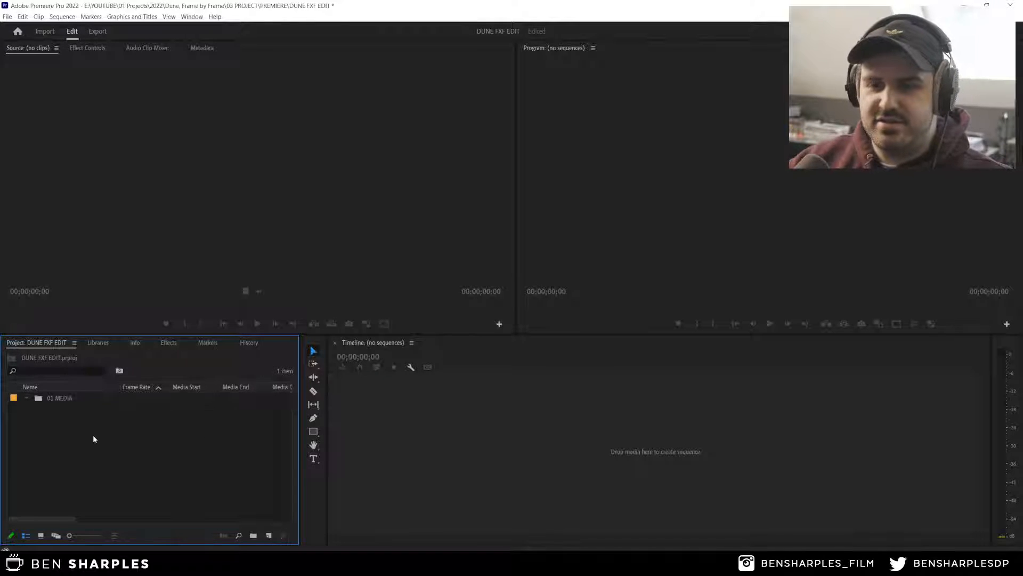
pyautogui.click(151, 288)
pyautogui.write('02')
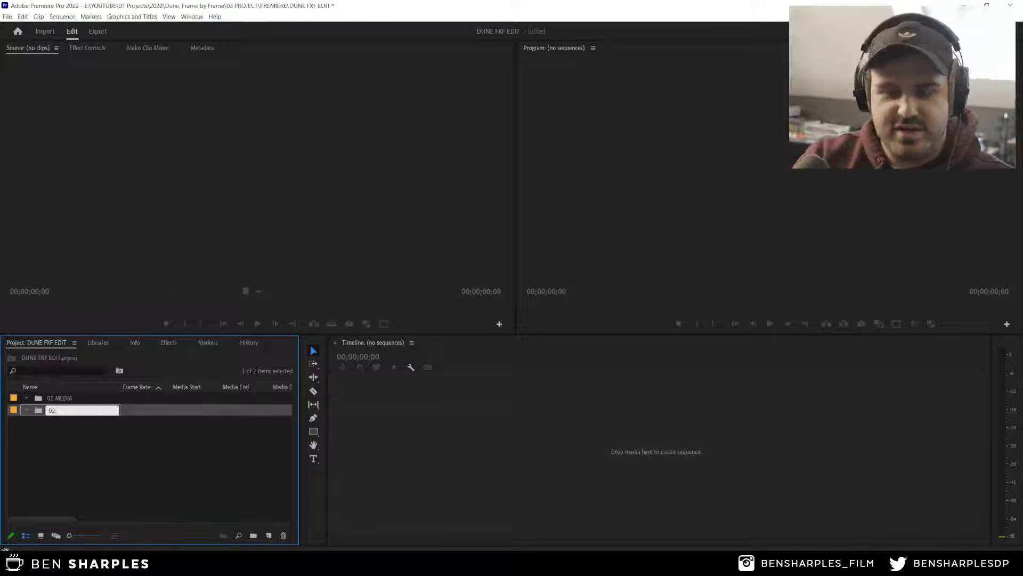
pyautogui.write(' SOUND')
pyautogui.press('Return')
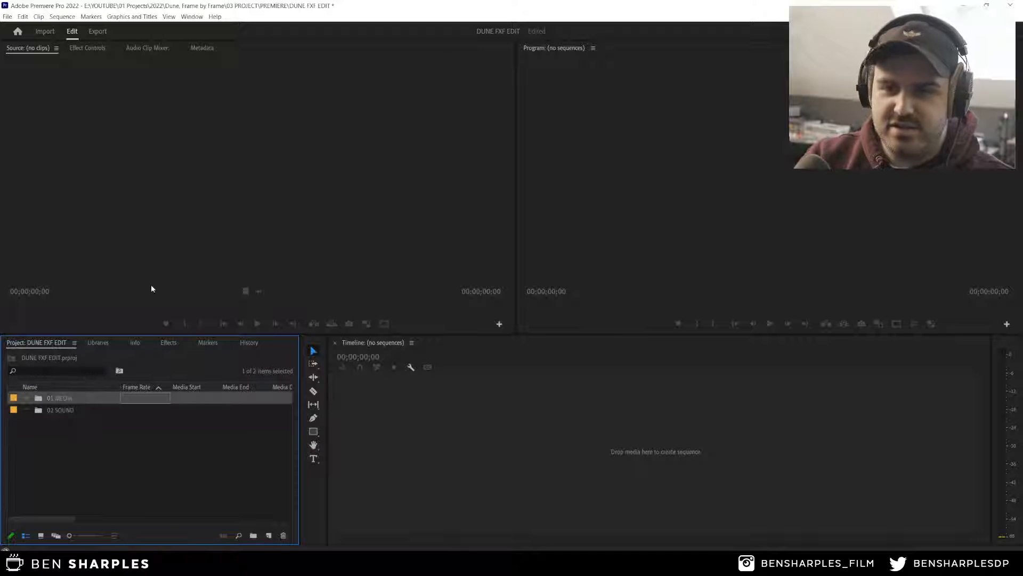
# Step: Add a third top-level bin to the project and rename it 03 SEQUENCES
pyautogui.rightClick(77, 455)
pyautogui.click(126, 313)
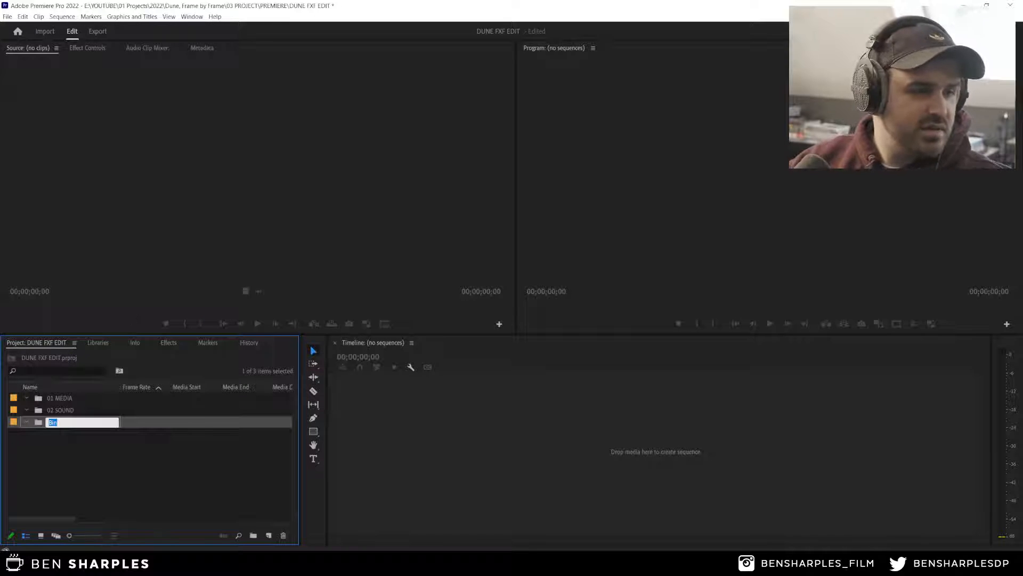
pyautogui.hotkey('alt', 'Tab')
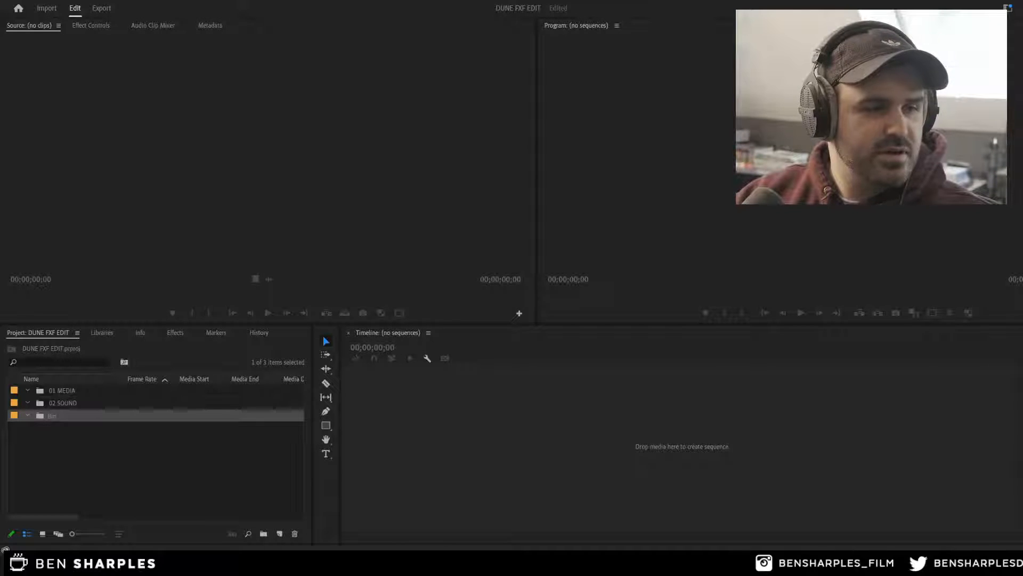
pyautogui.click(148, 490)
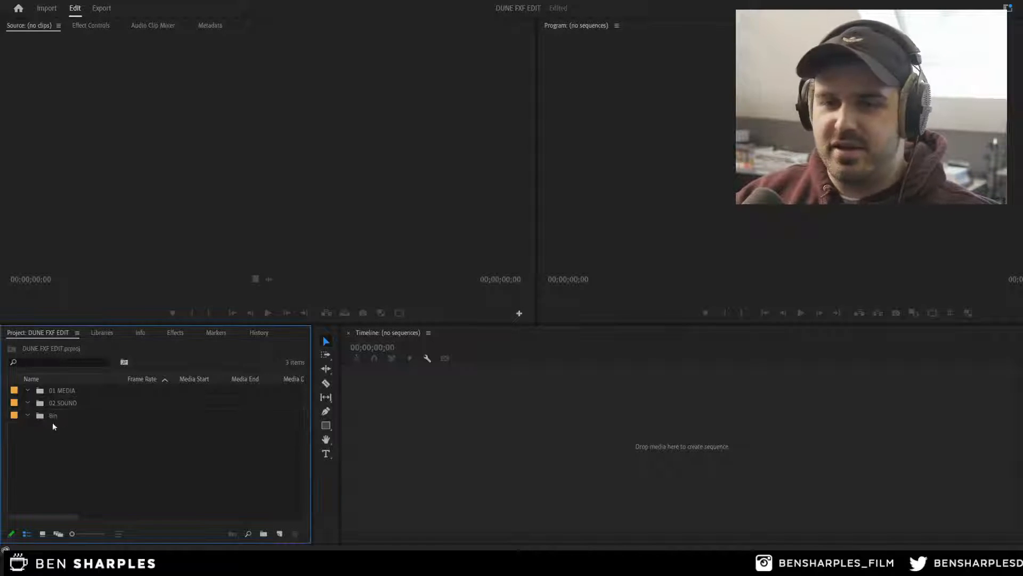
pyautogui.click(56, 415)
pyautogui.click(58, 414)
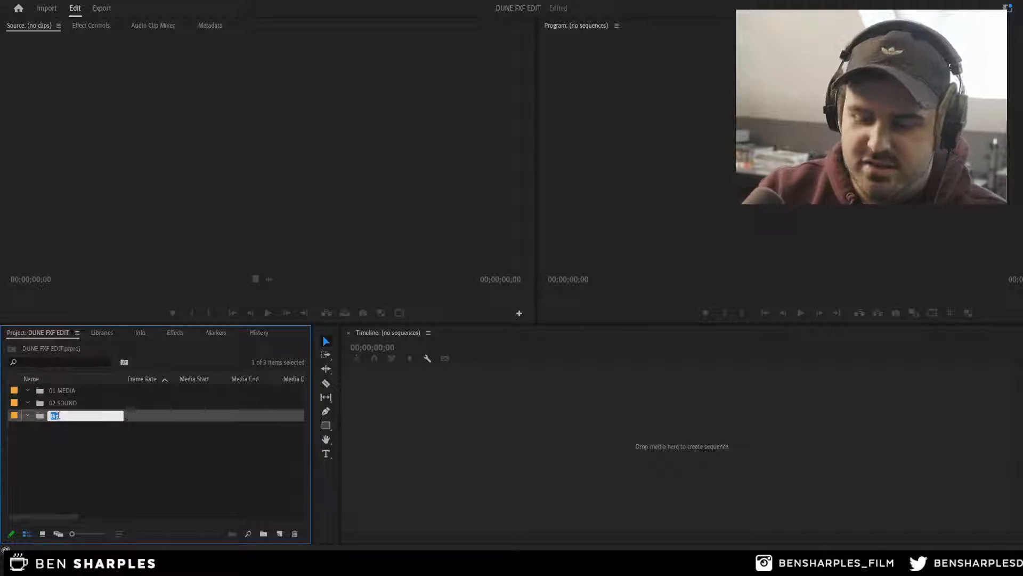
pyautogui.write('03 SEQUENCE')
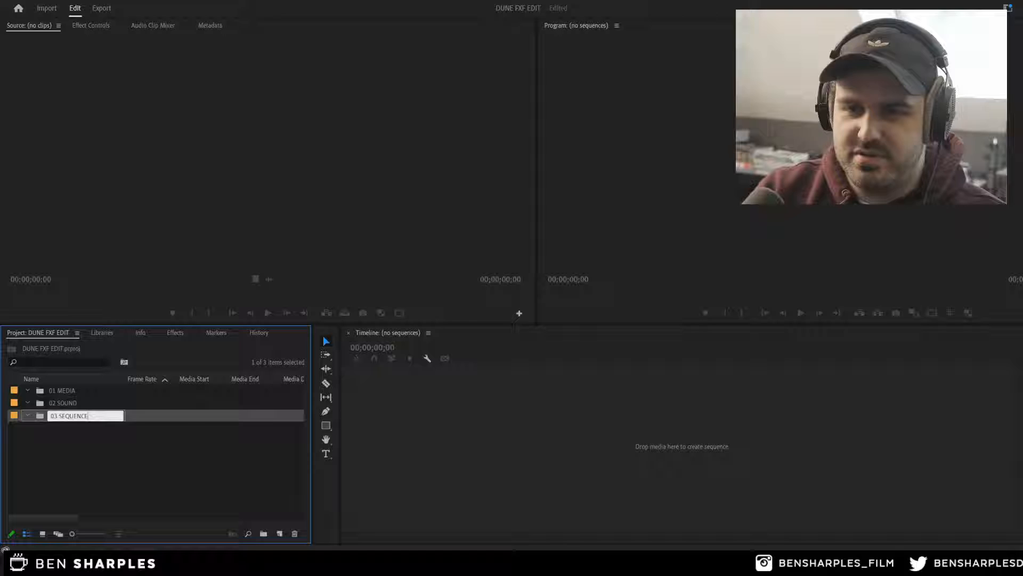
pyautogui.press('Return')
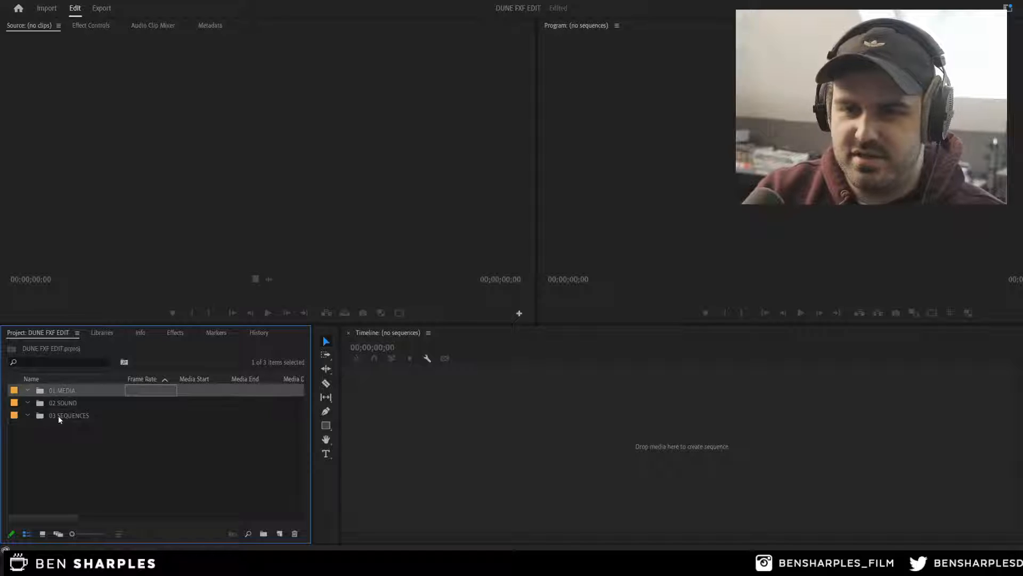
# Step: Add a fourth top-level bin to the project, named 04 AE COMPS AND EXTRA
pyautogui.rightClick(46, 430)
pyautogui.click(109, 274)
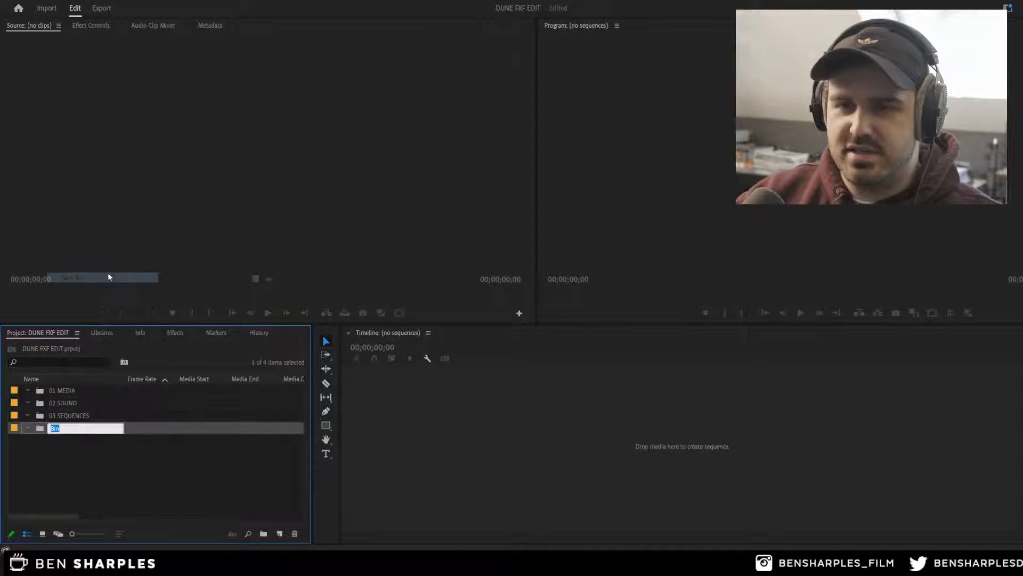
pyautogui.write('04 AE COMPS AND EXTRA')
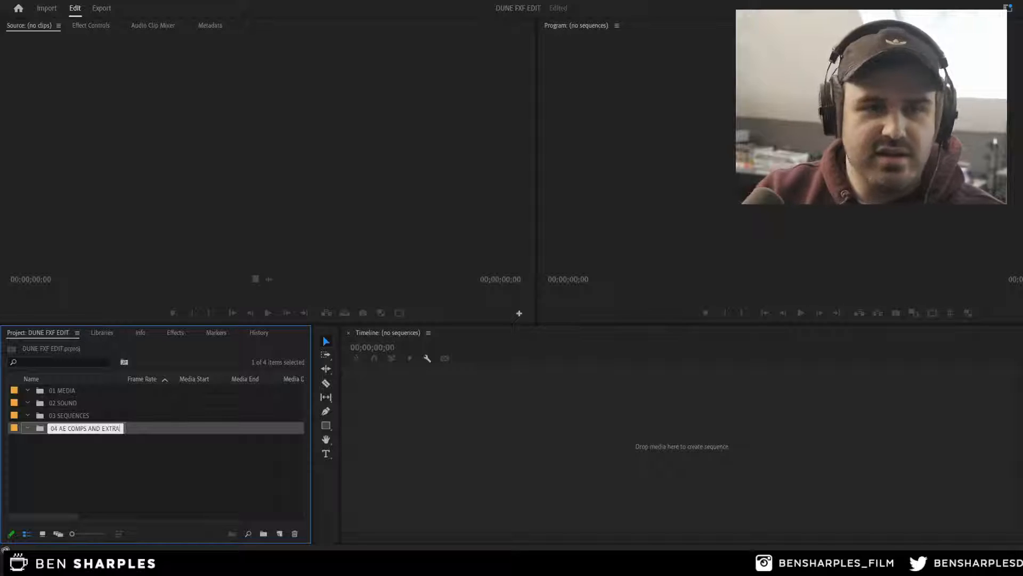
pyautogui.press('Return')
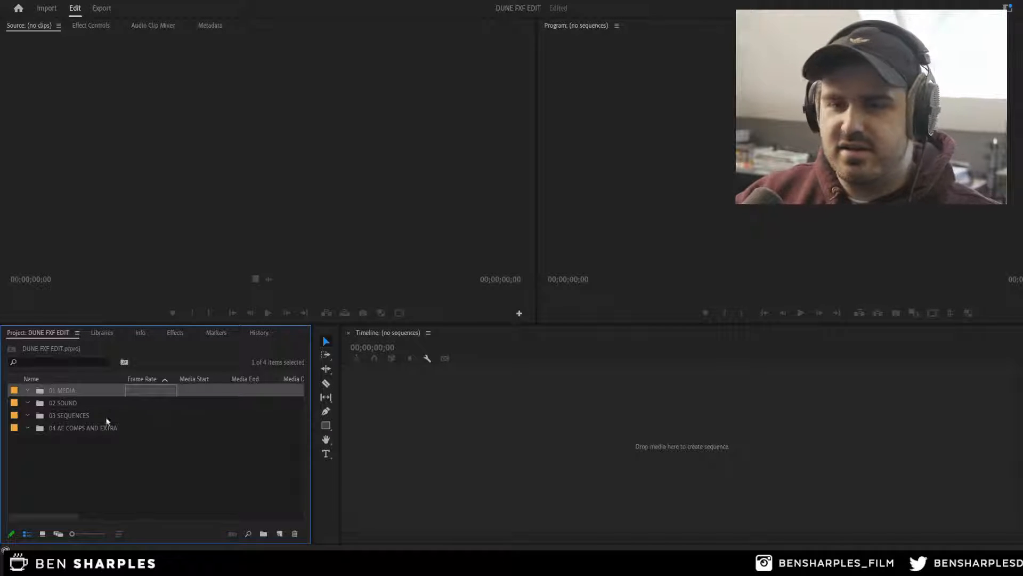
pyautogui.click(92, 449)
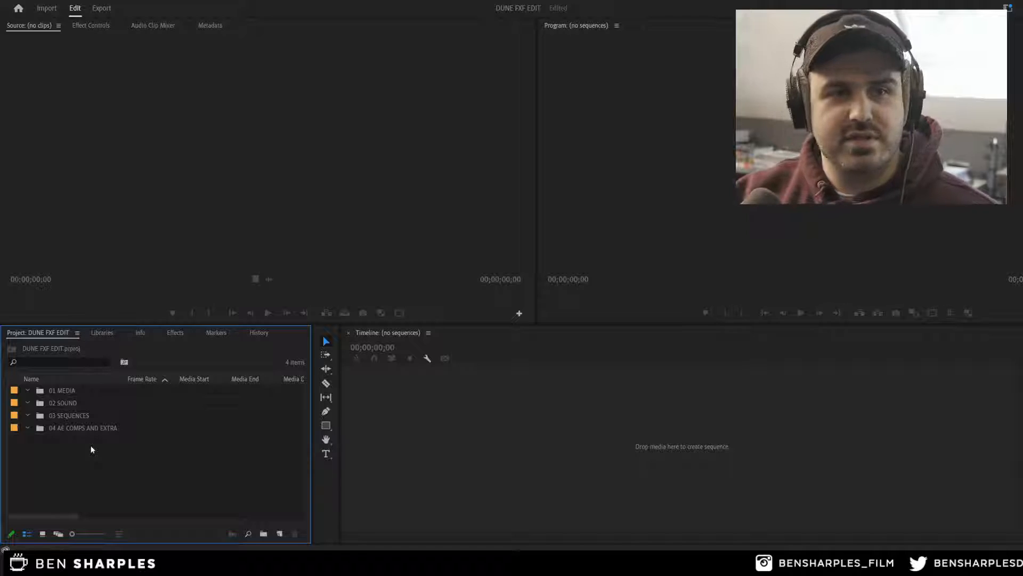
# Step: Assign the A ROLL color label to the 01 MEDIA bin
pyautogui.click(66, 391)
pyautogui.rightClick(63, 393)
pyautogui.moveTo(96, 355)
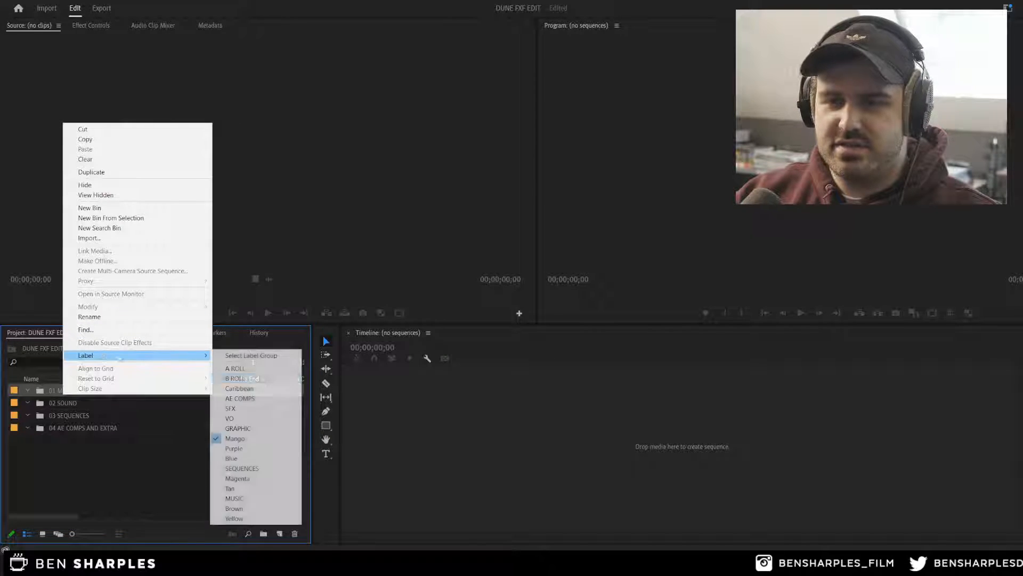
pyautogui.click(235, 372)
pyautogui.rightClick(80, 393)
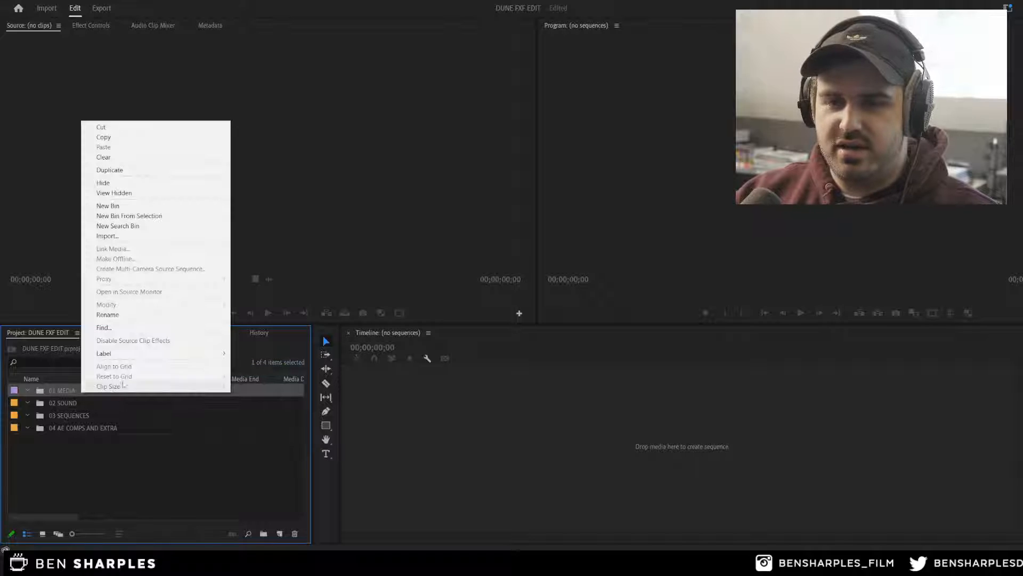
pyautogui.click(142, 457)
# Step: Review the custom label names and colors in the Labels preferences, including A ROLL, B ROLL and VO
pyautogui.click(25, 1)
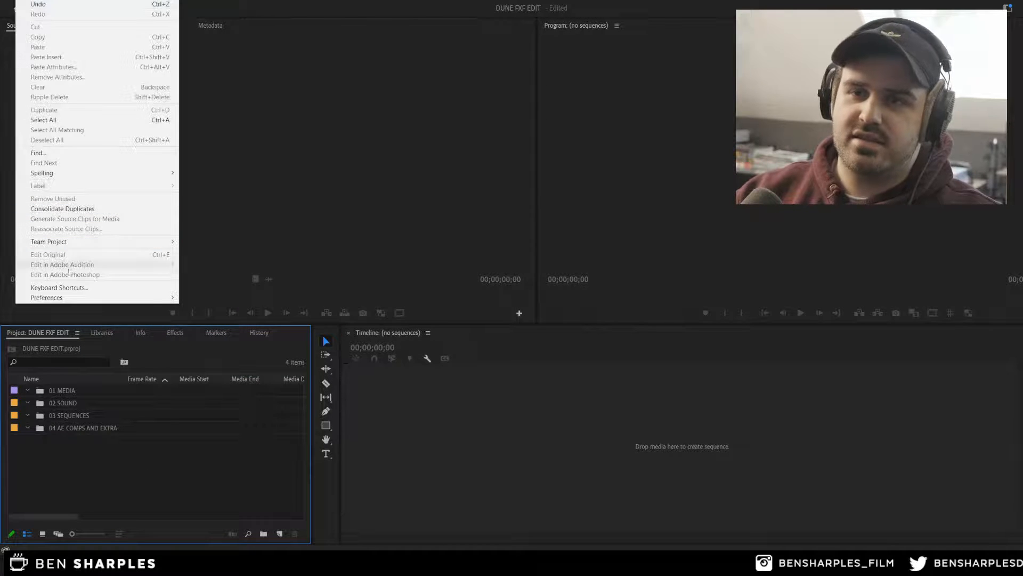
pyautogui.moveTo(96, 297)
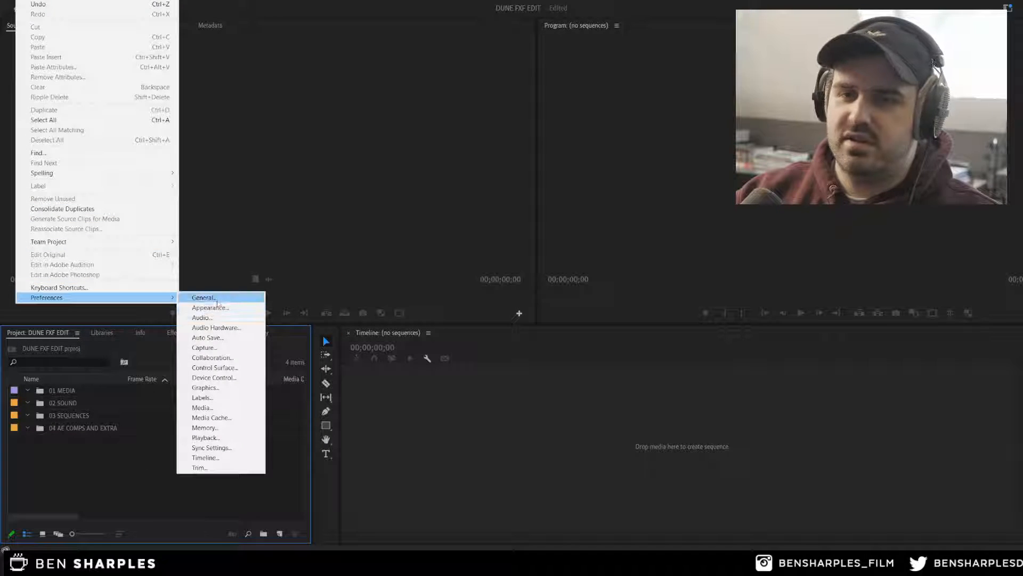
pyautogui.click(223, 399)
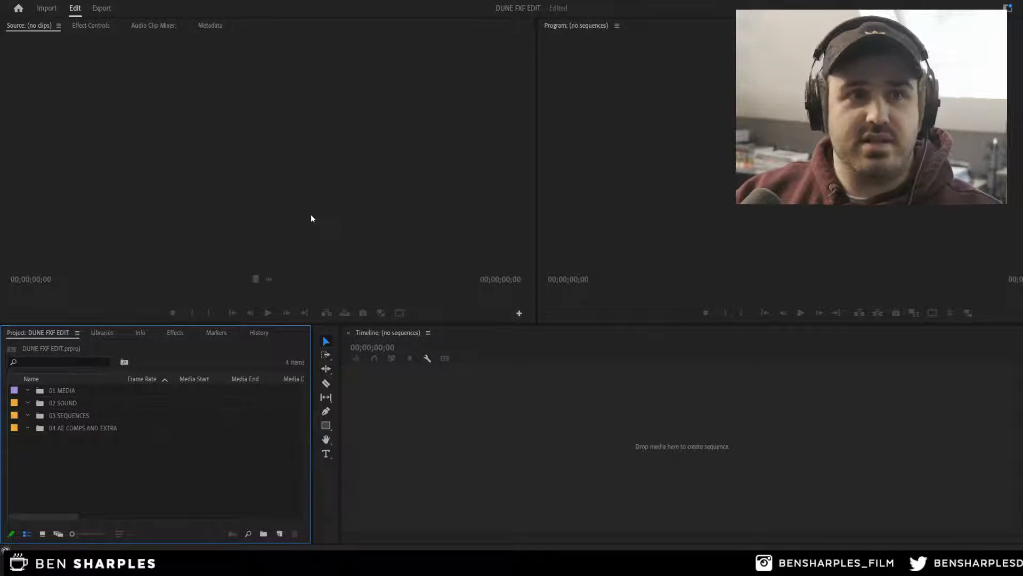
pyautogui.moveTo(504, 115); pyautogui.dragTo(386, 122)
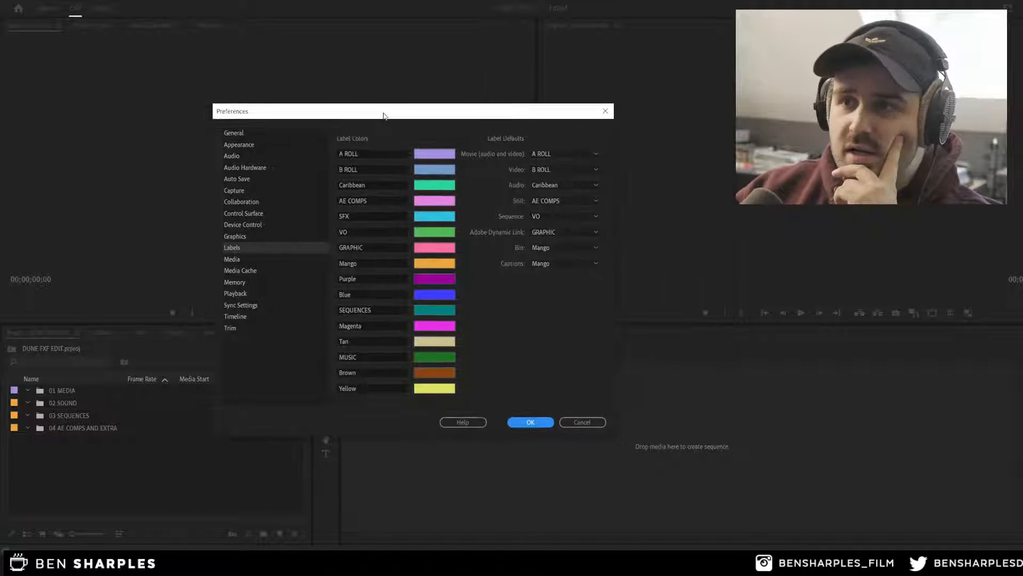
pyautogui.click(247, 250)
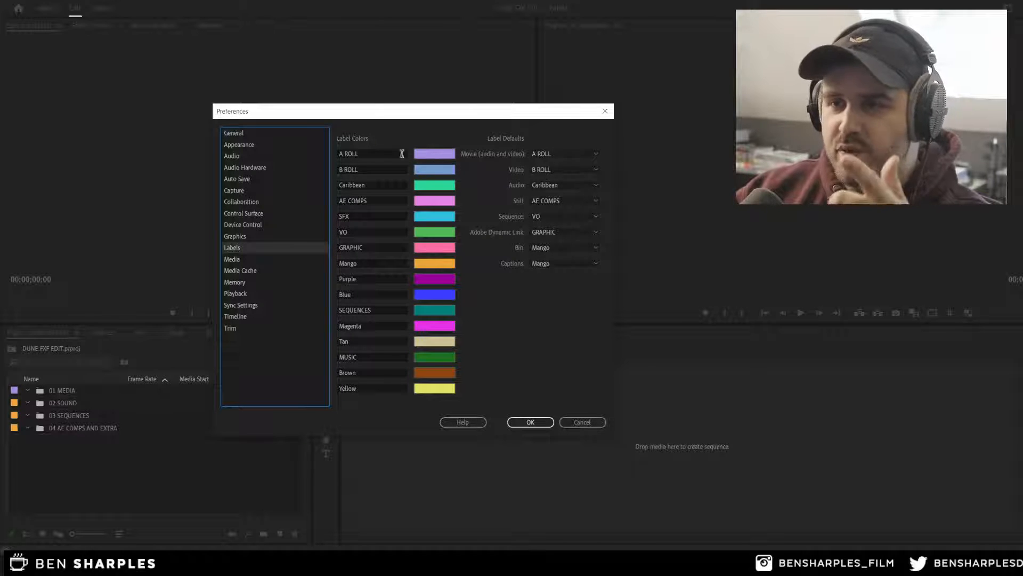
pyautogui.click(378, 154)
pyautogui.click(368, 169)
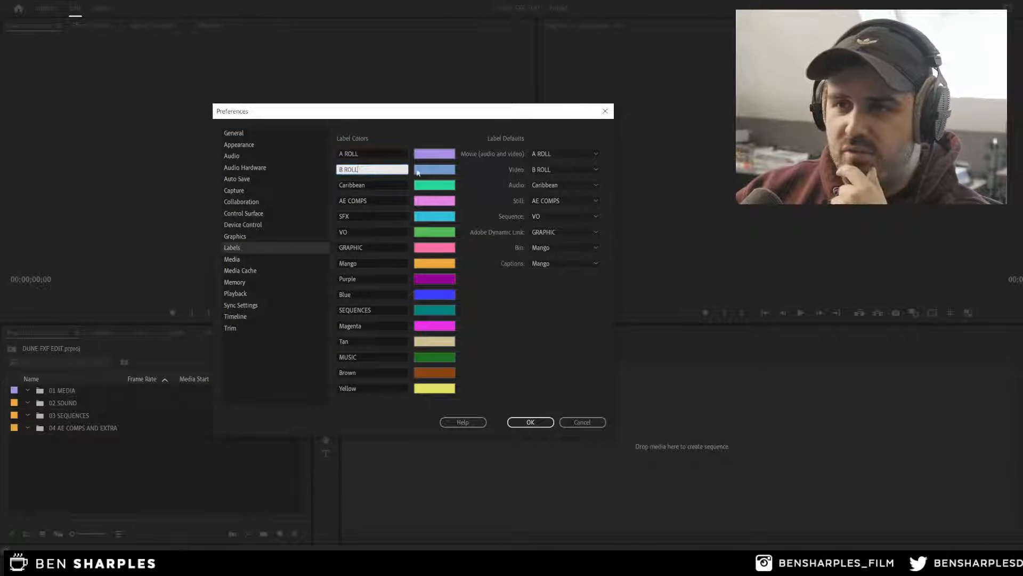
pyautogui.click(373, 232)
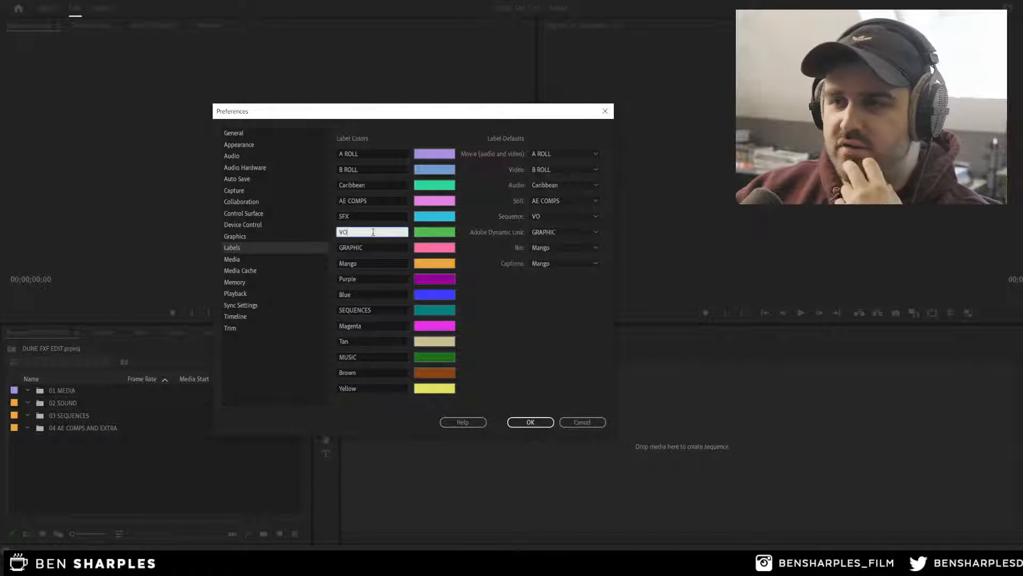
pyautogui.click(542, 425)
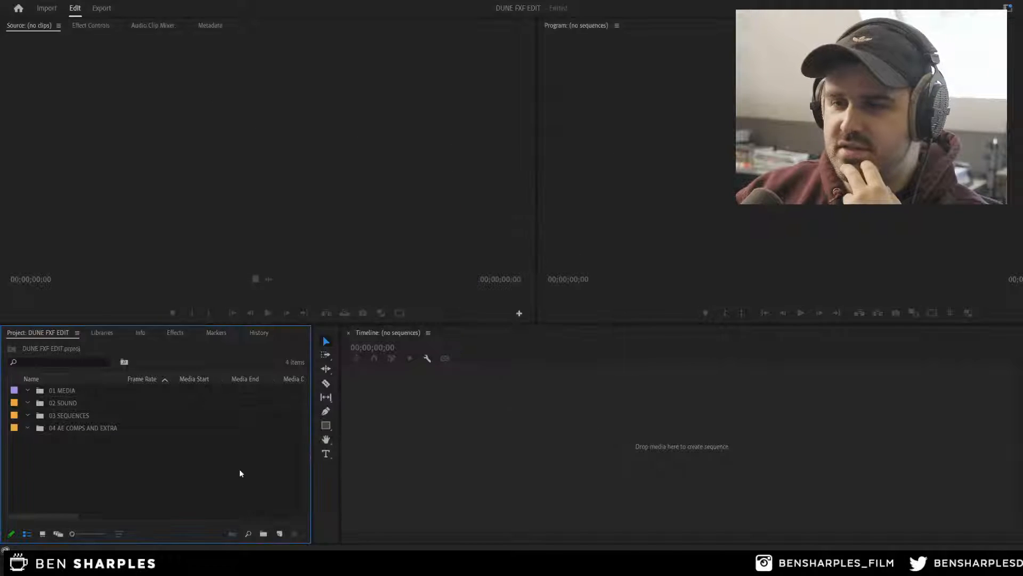
# Step: Assign the green VO color label to the 02 SOUND bin
pyautogui.click(65, 403)
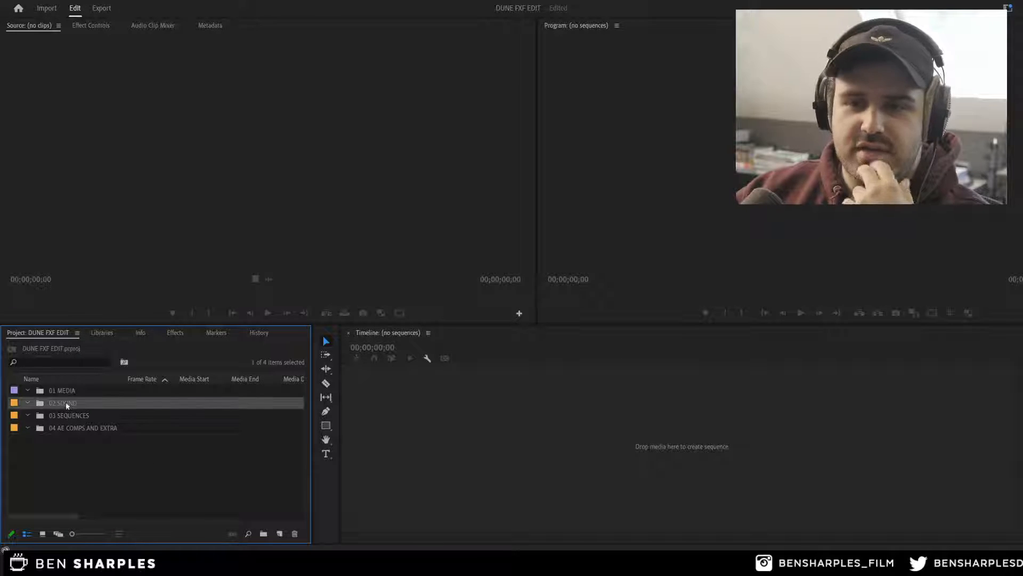
pyautogui.click(72, 394)
pyautogui.rightClick(65, 404)
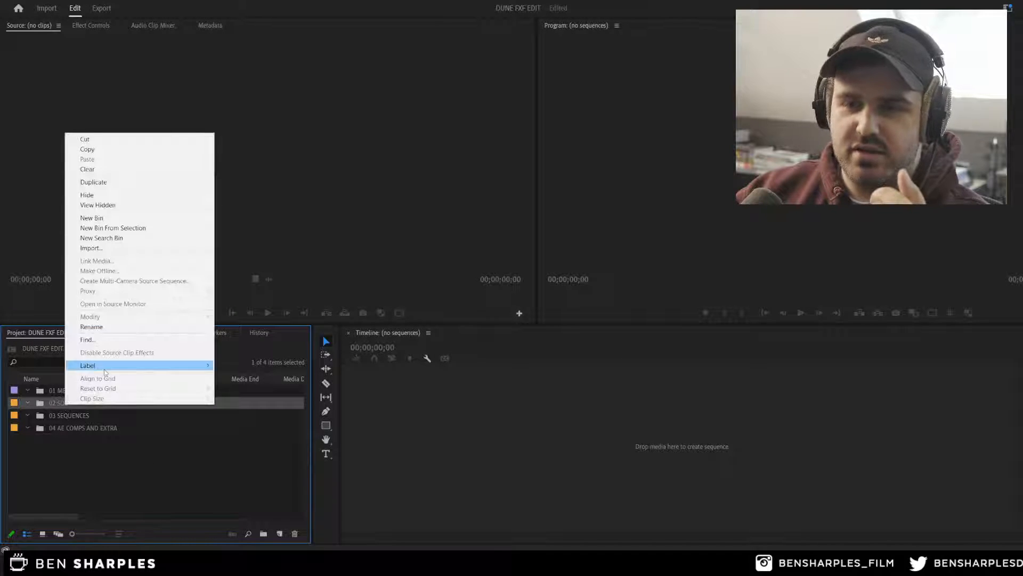
pyautogui.moveTo(106, 367)
pyautogui.click(247, 429)
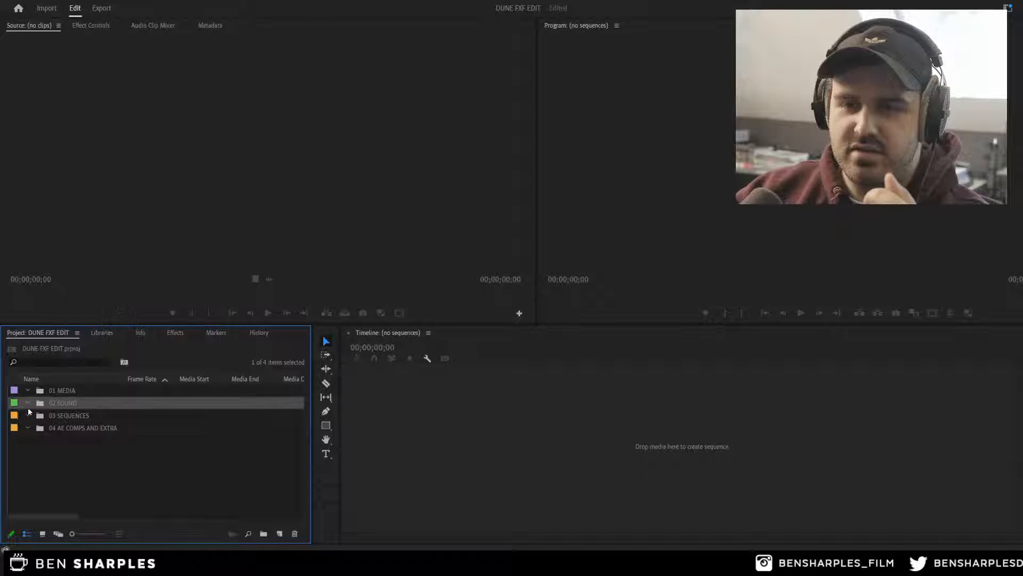
# Step: Assign the SEQUENCES color label to the 03 SEQUENCES bin
pyautogui.click(80, 417)
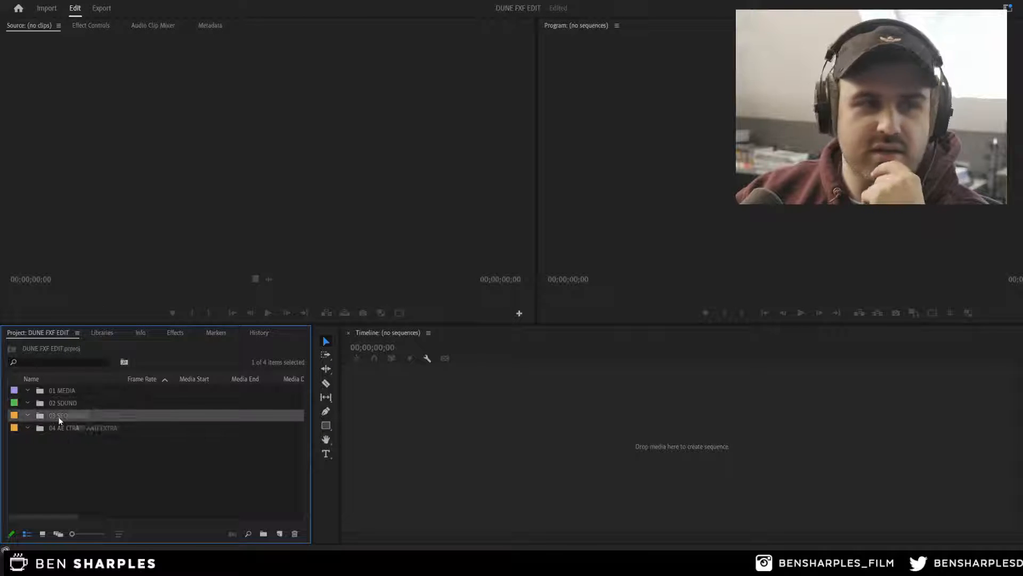
pyautogui.rightClick(60, 421)
pyautogui.moveTo(133, 378)
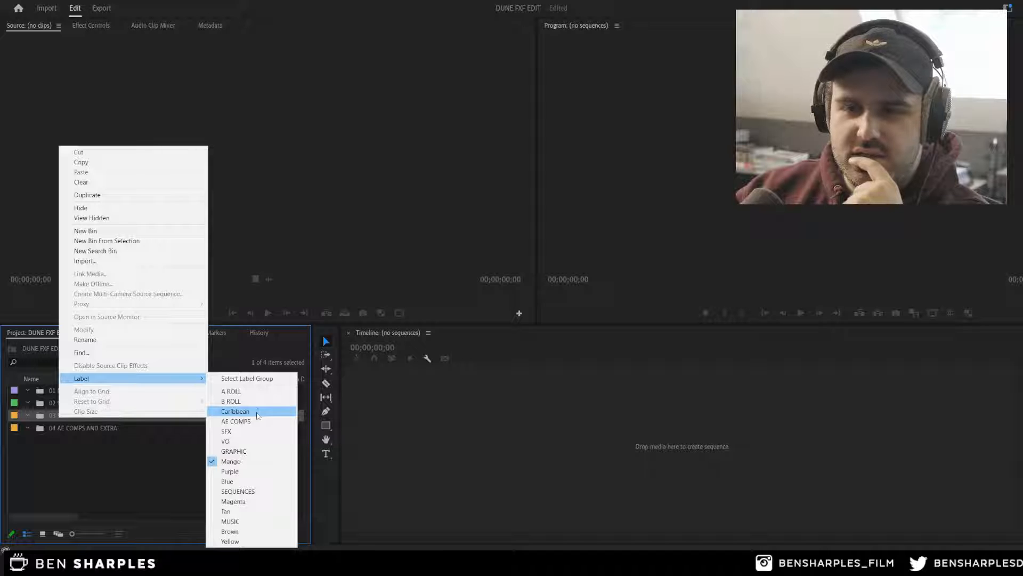
pyautogui.click(239, 491)
# Step: Assign the AE COMPS color label to the 04 AE COMPS AND EXTRA bin
pyautogui.rightClick(101, 430)
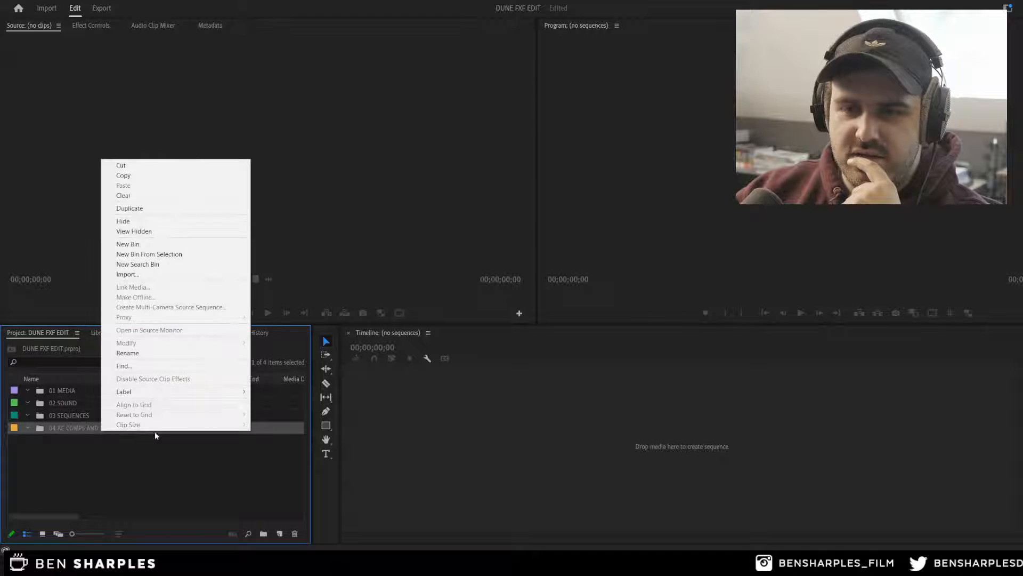
pyautogui.moveTo(171, 395)
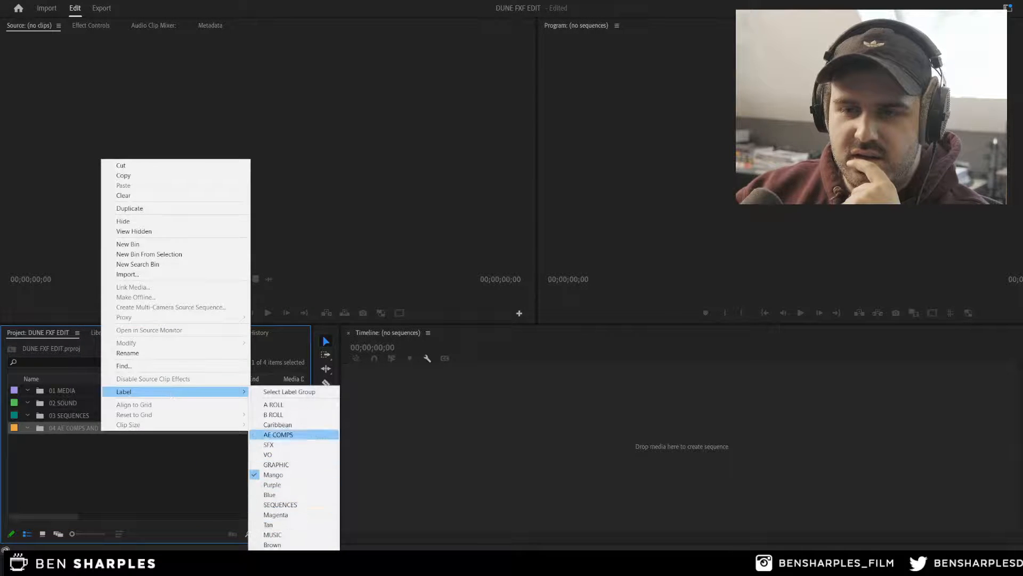
pyautogui.click(288, 435)
pyautogui.click(183, 463)
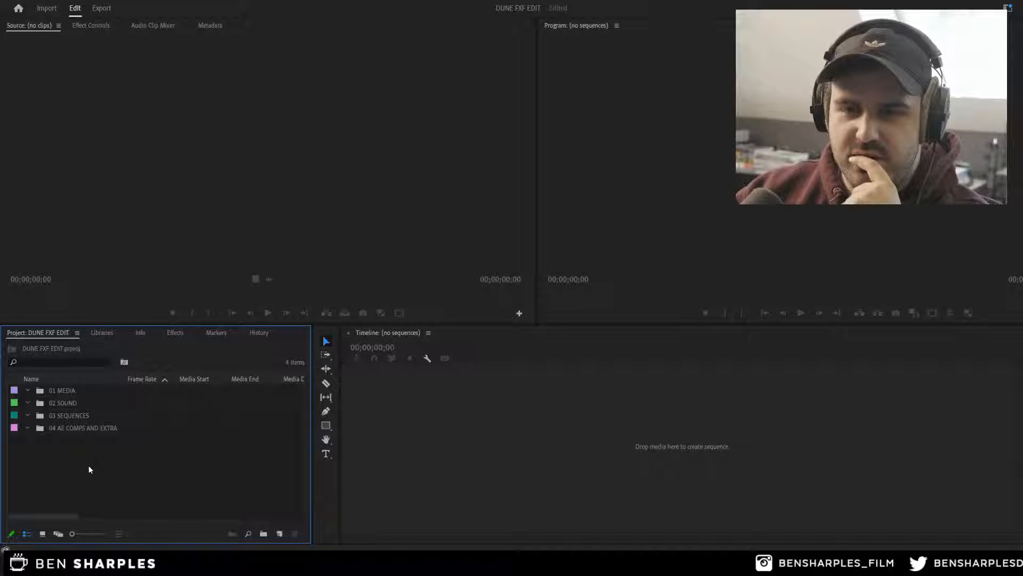
# Step: Look over the Import and Export pages, then return to the editing workspace
pyautogui.rightClick(123, 461)
pyautogui.click(130, 472)
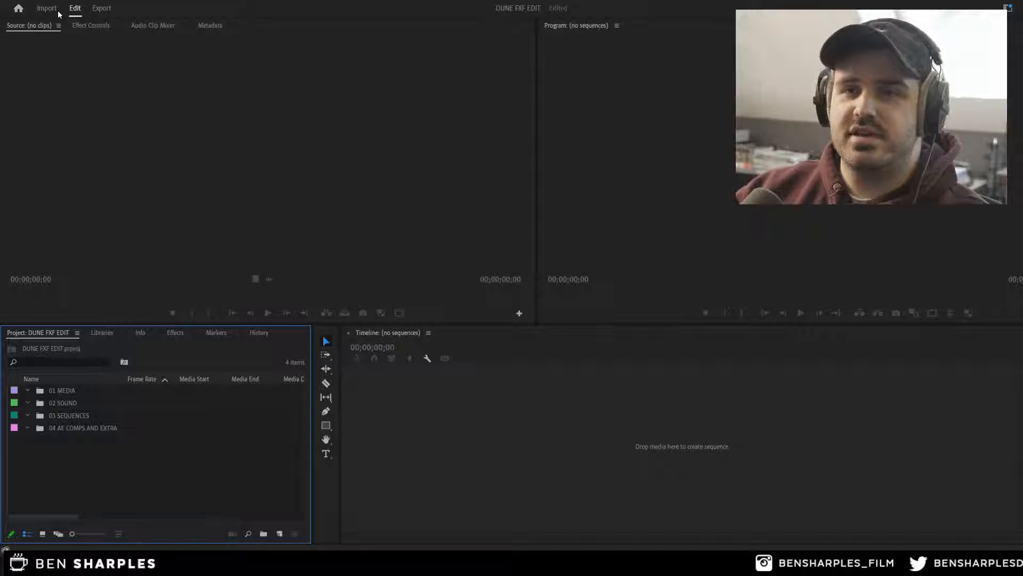
pyautogui.click(42, 9)
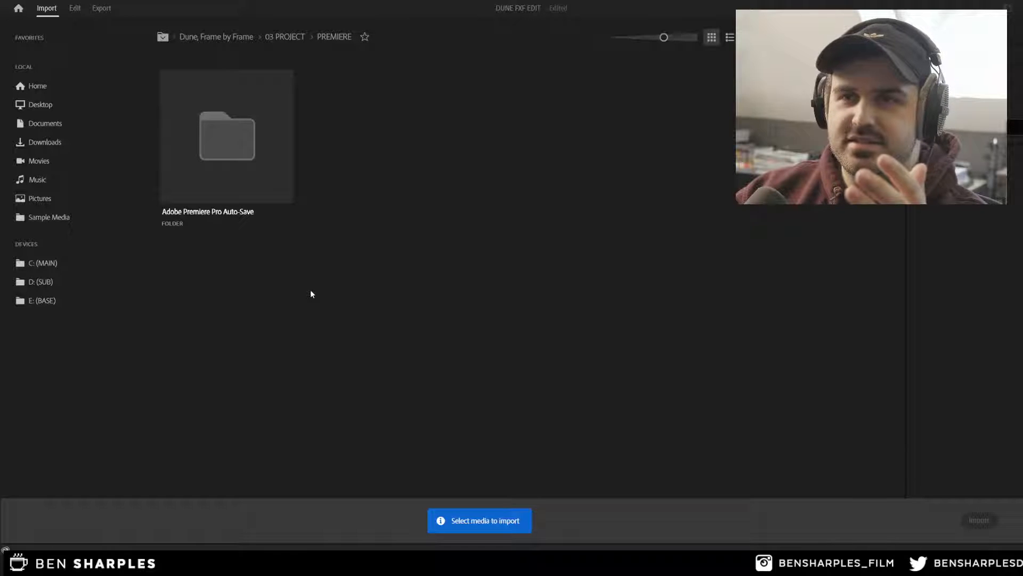
pyautogui.click(101, 8)
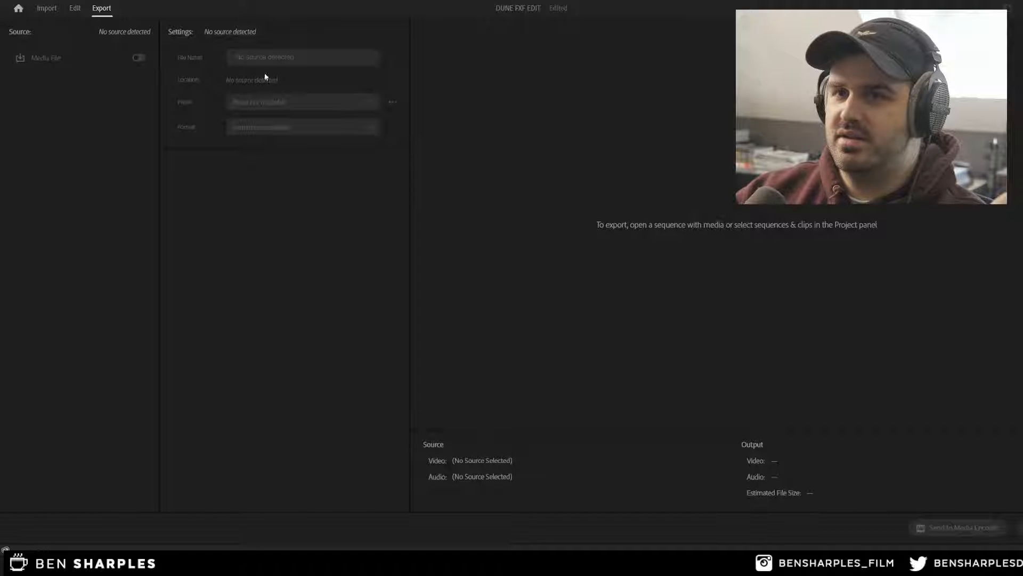
pyautogui.click(74, 9)
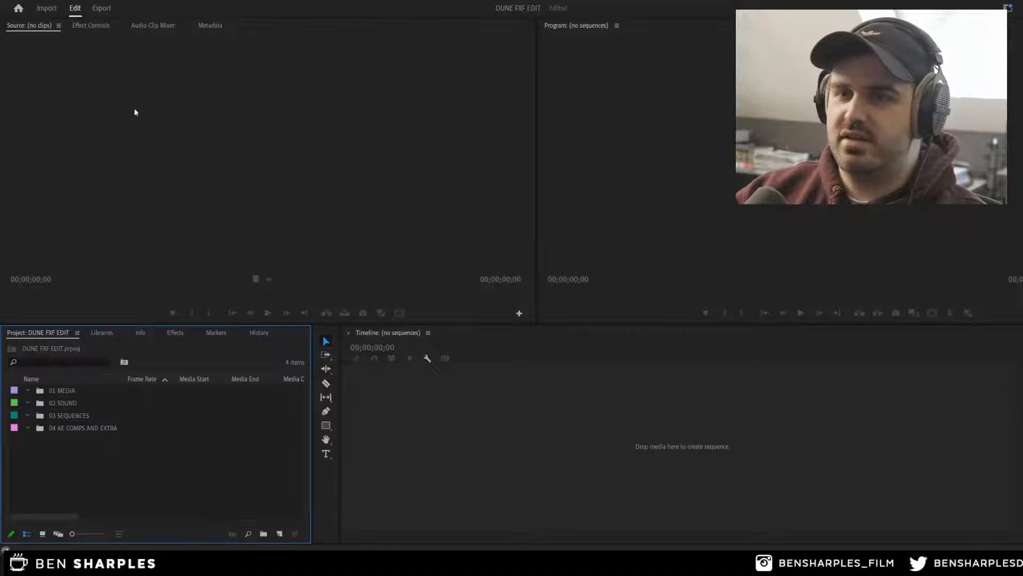
# Step: Import all the images from the 01 FOOTAGE, MEDIA > IMAGES > Imgs to analyze folder into the project
pyautogui.rightClick(84, 465)
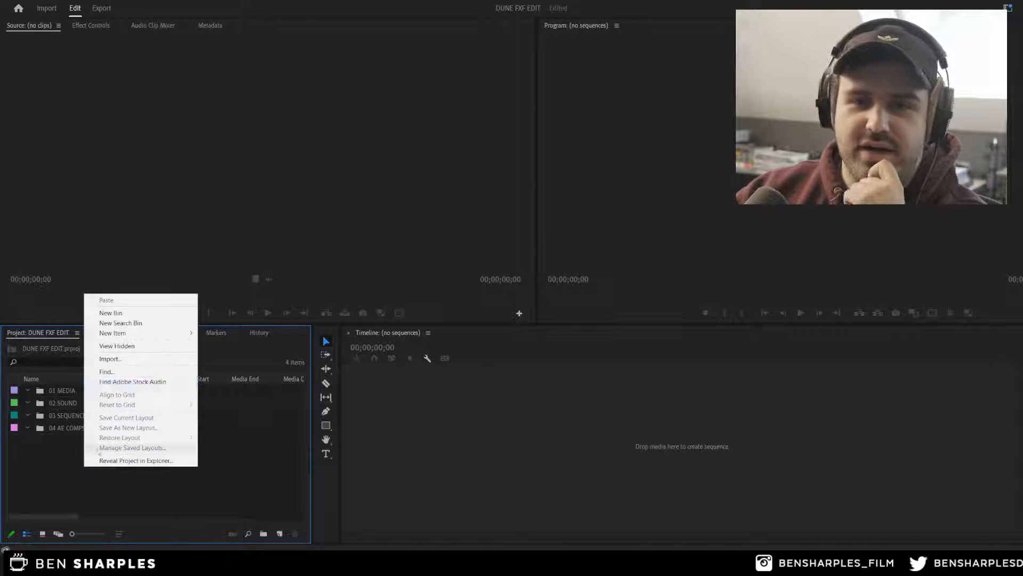
pyautogui.click(124, 362)
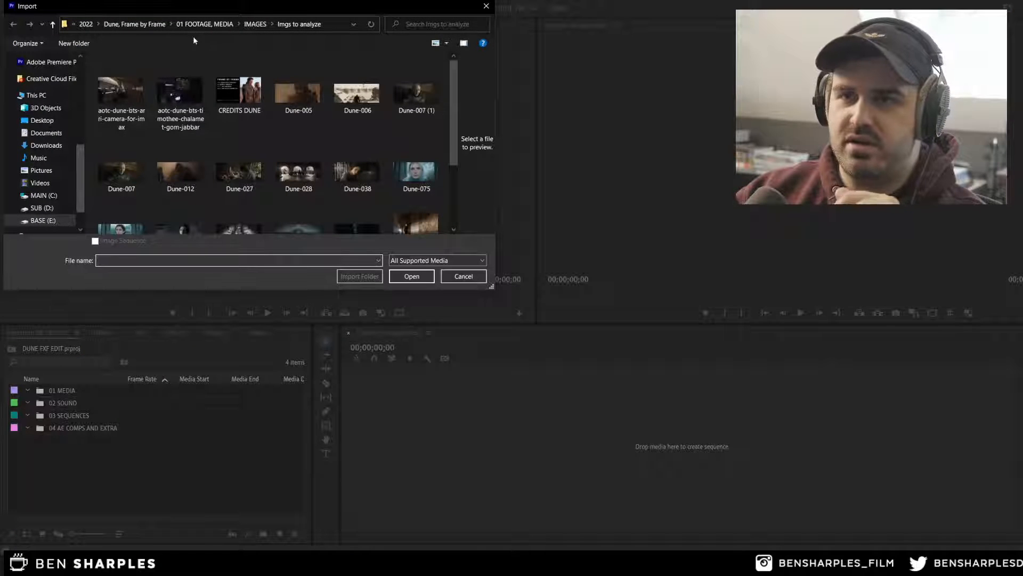
pyautogui.click(126, 88)
pyautogui.hotkey('ctrl', 'a')
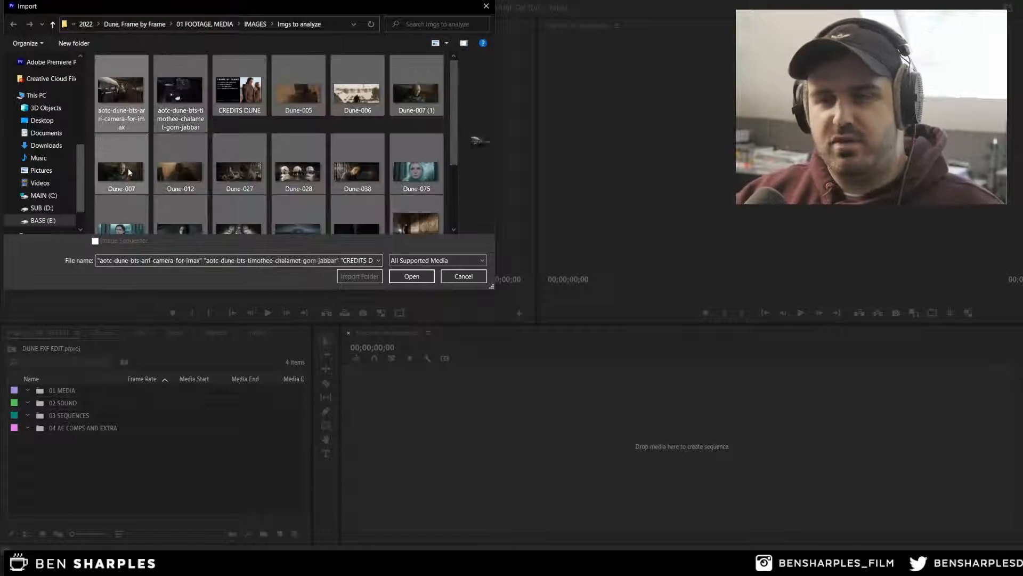
pyautogui.click(412, 281)
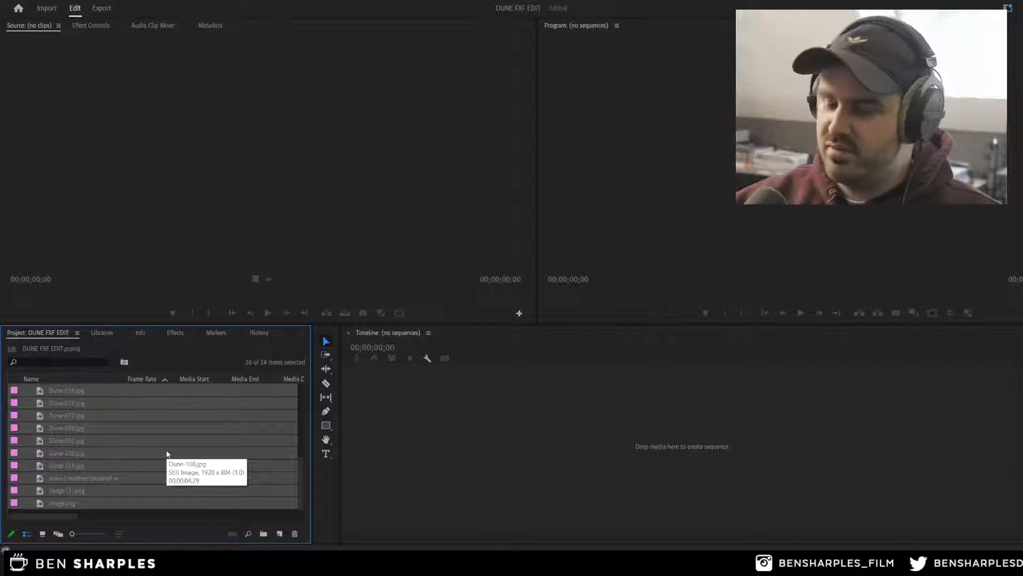
pyautogui.click(166, 512)
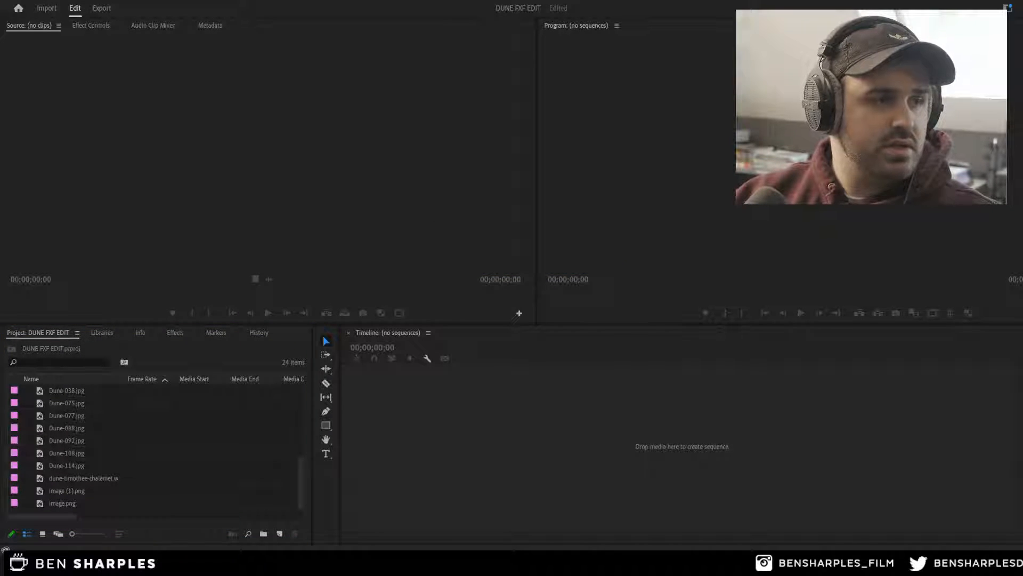
# Step: Create a bin named imgs inside the 01 MEDIA bin
pyautogui.click(98, 498)
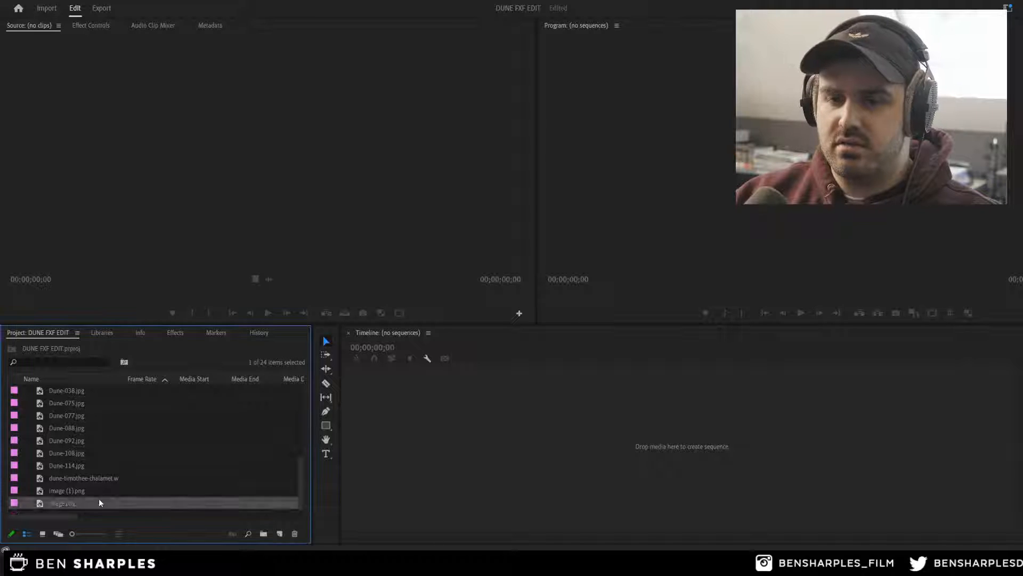
pyautogui.scroll(5, 106, 474)
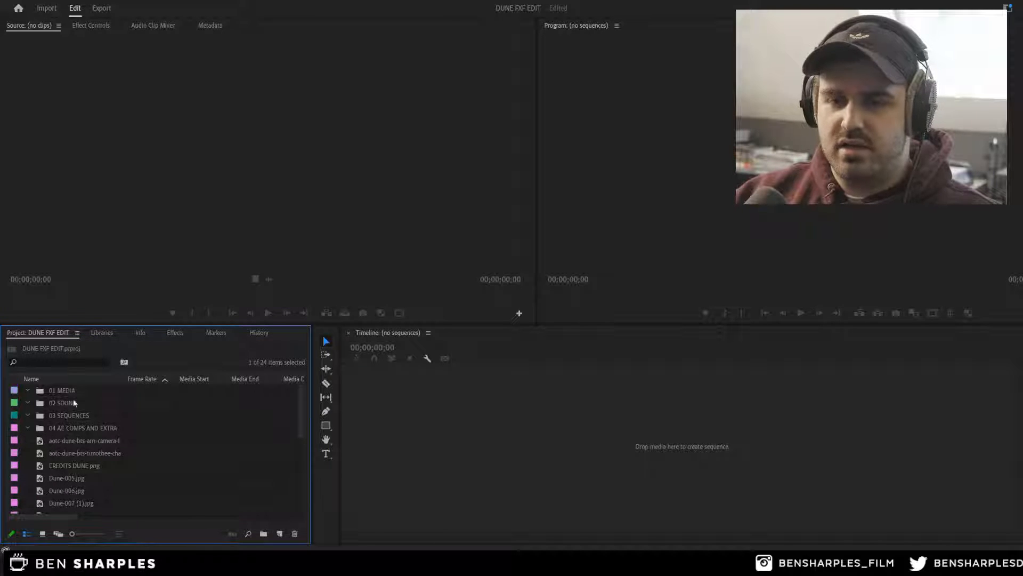
pyautogui.click(31, 391)
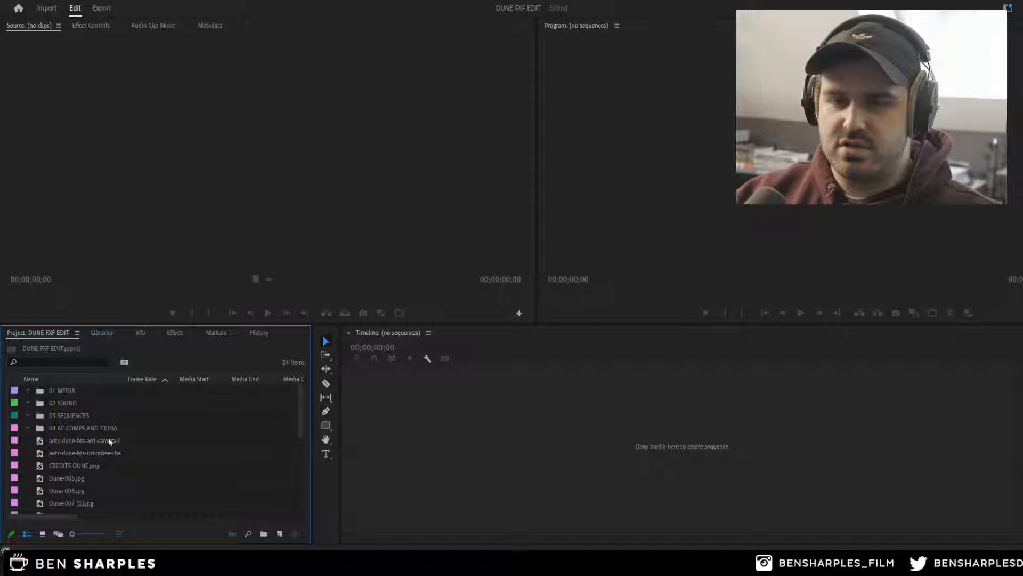
pyautogui.doubleClick(50, 391)
pyautogui.rightClick(120, 454)
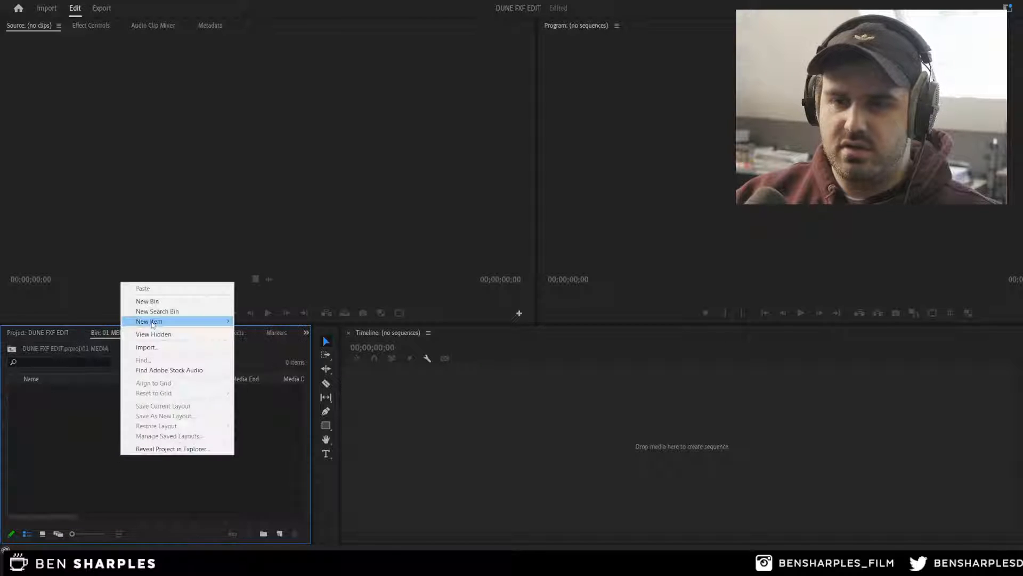
pyautogui.click(158, 301)
pyautogui.write('imgs')
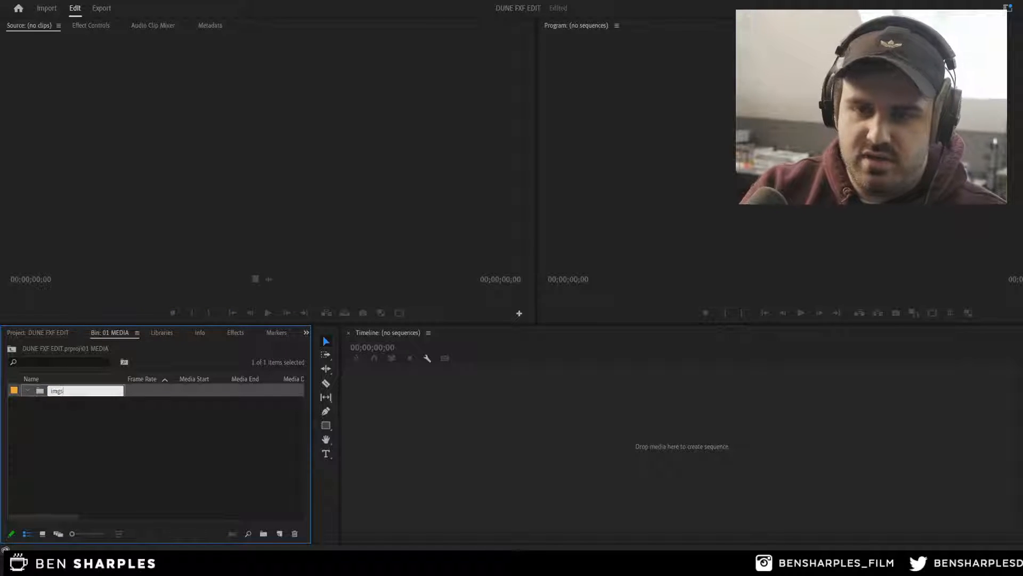
pyautogui.press('Return')
# Step: Add another bin named obs stream inside the 01 MEDIA bin
pyautogui.click(48, 334)
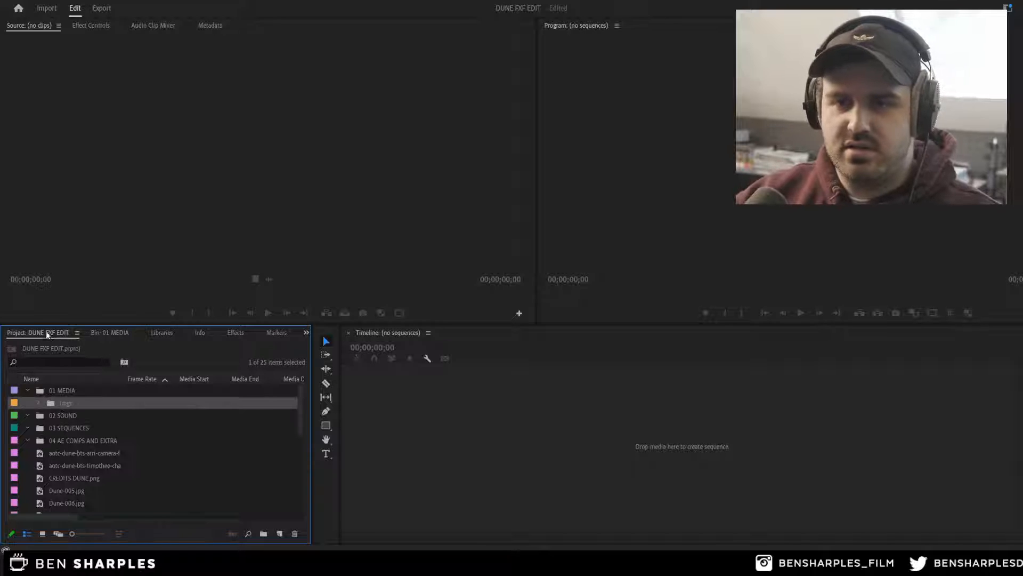
pyautogui.doubleClick(55, 389)
pyautogui.rightClick(88, 411)
pyautogui.click(128, 257)
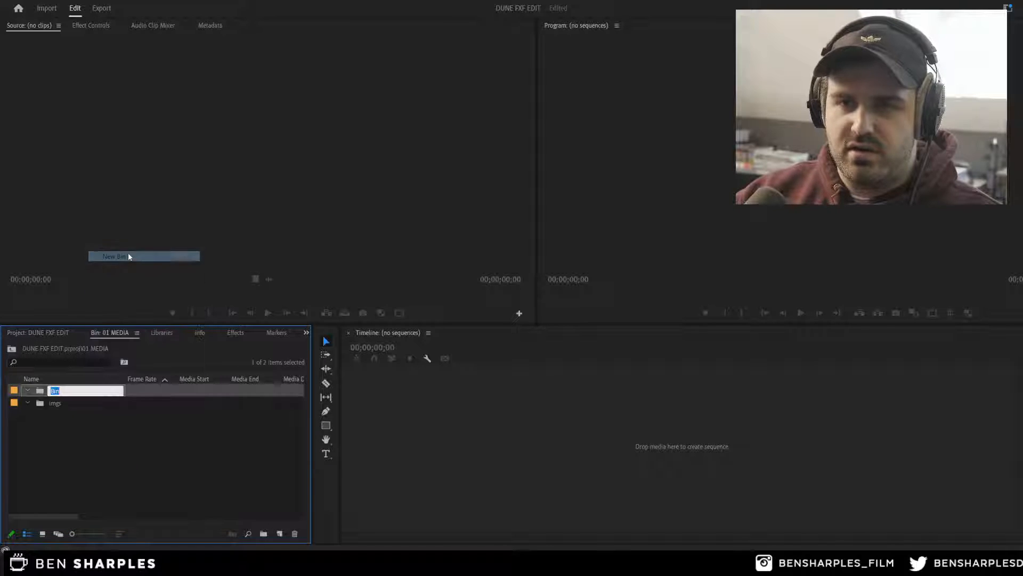
pyautogui.write('obs s')
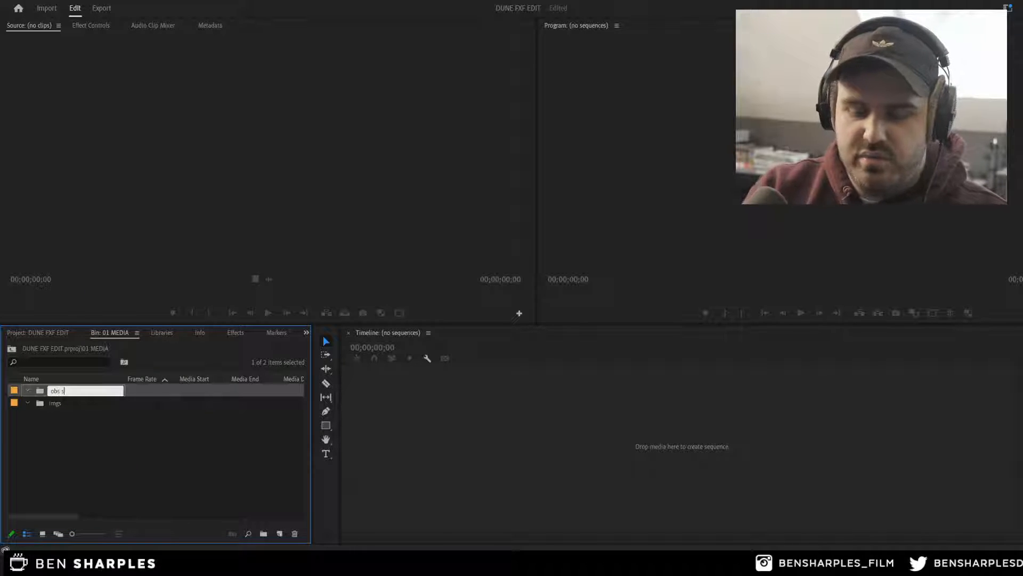
pyautogui.write('tream')
pyautogui.press('Return')
pyautogui.click(69, 429)
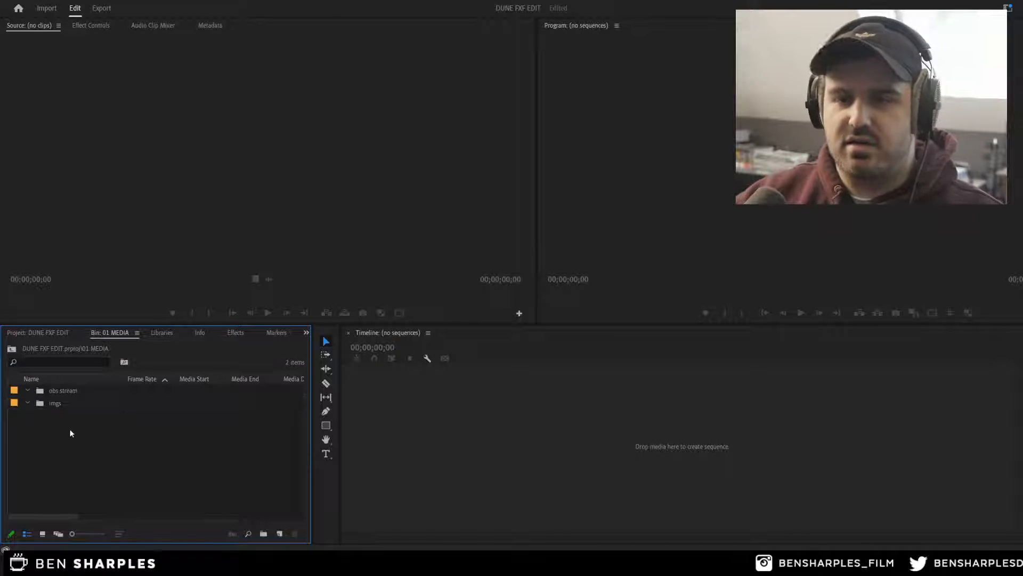
# Step: Add a third bin named b roll inside the 01 MEDIA bin
pyautogui.rightClick(69, 429)
pyautogui.click(122, 276)
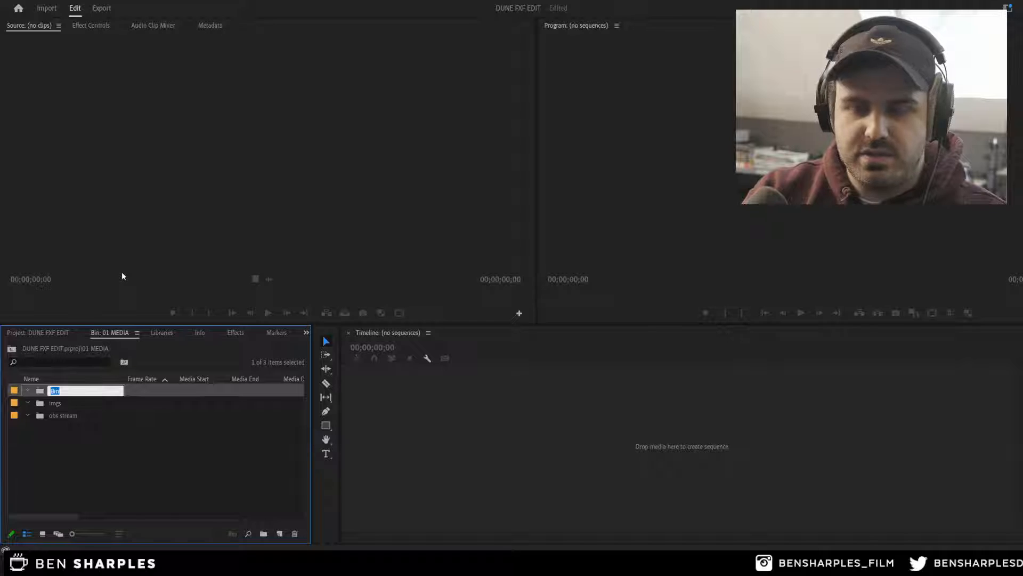
pyautogui.write('b roll')
pyautogui.press('Tab')
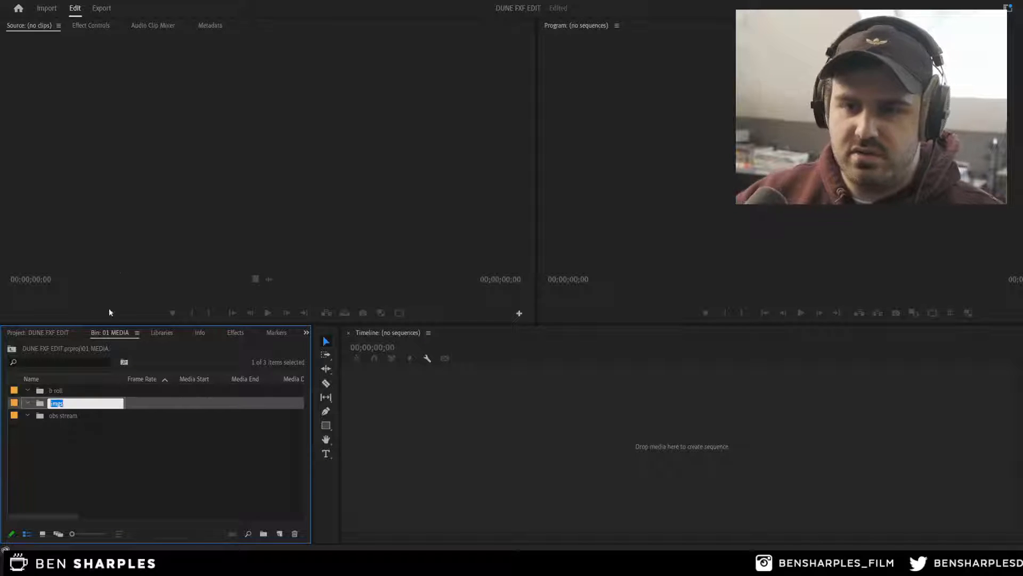
# Step: Select all the imported still images in the project root and move them into the imgs bin
pyautogui.click(58, 334)
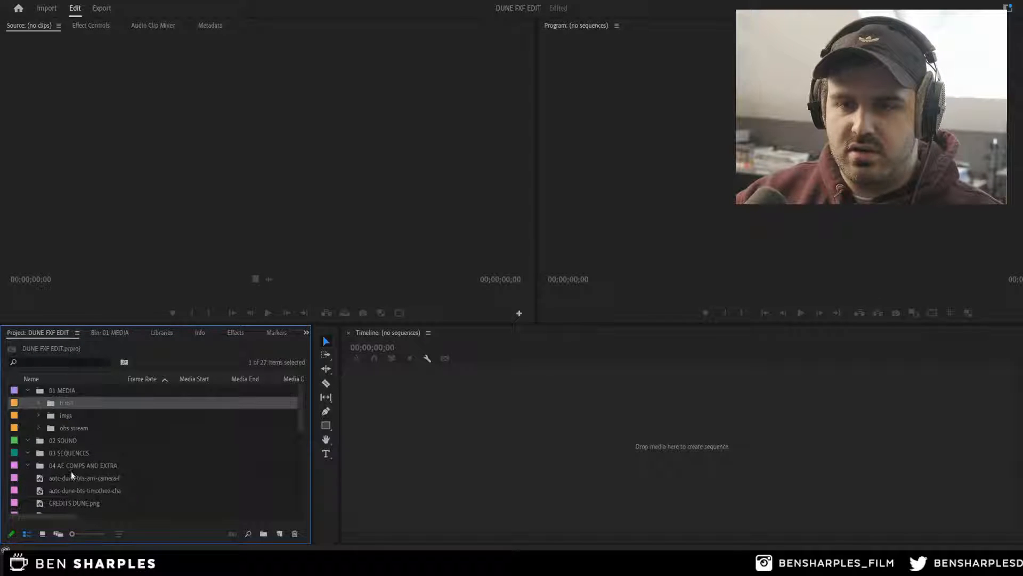
pyautogui.scroll(-6, 86, 469)
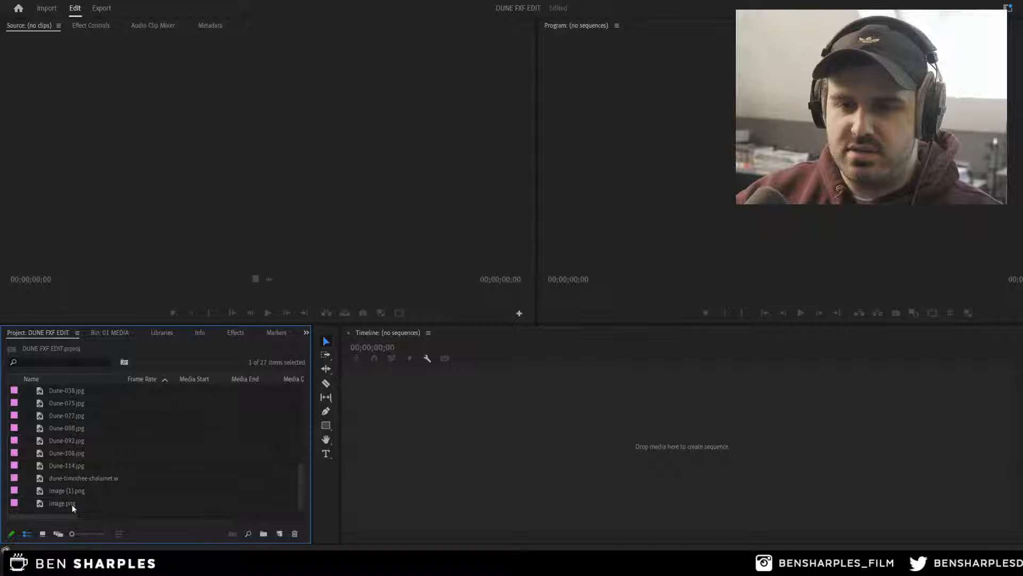
pyautogui.keyDown('shift'); pyautogui.click(73, 504); pyautogui.keyUp('shift')
pyautogui.scroll(6, 105, 448)
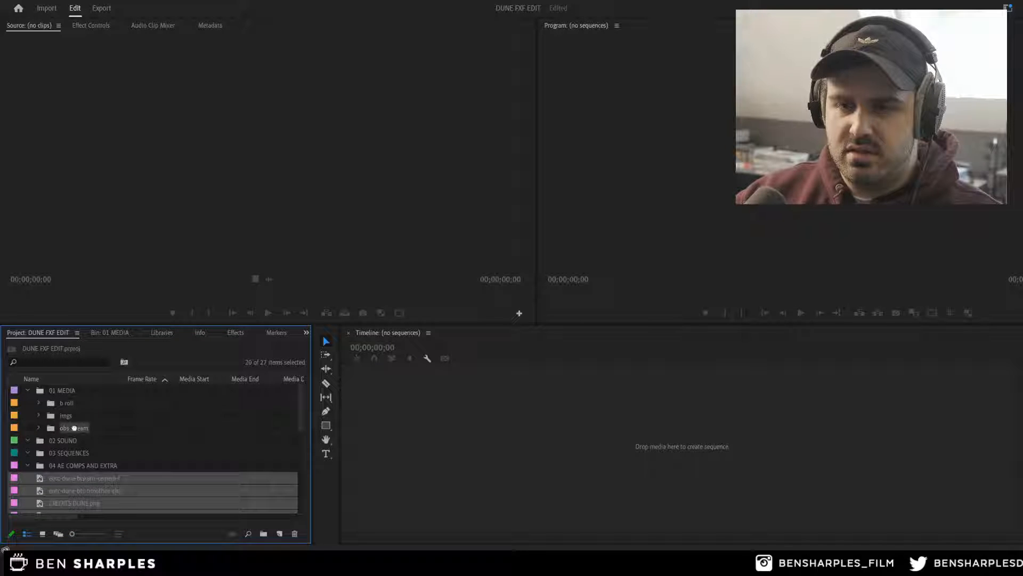
pyautogui.press('Delete')
# Step: Import the three recordings from the VIDEO SOURCES > OBS folder and move them into the obs stream bin
pyautogui.rightClick(64, 488)
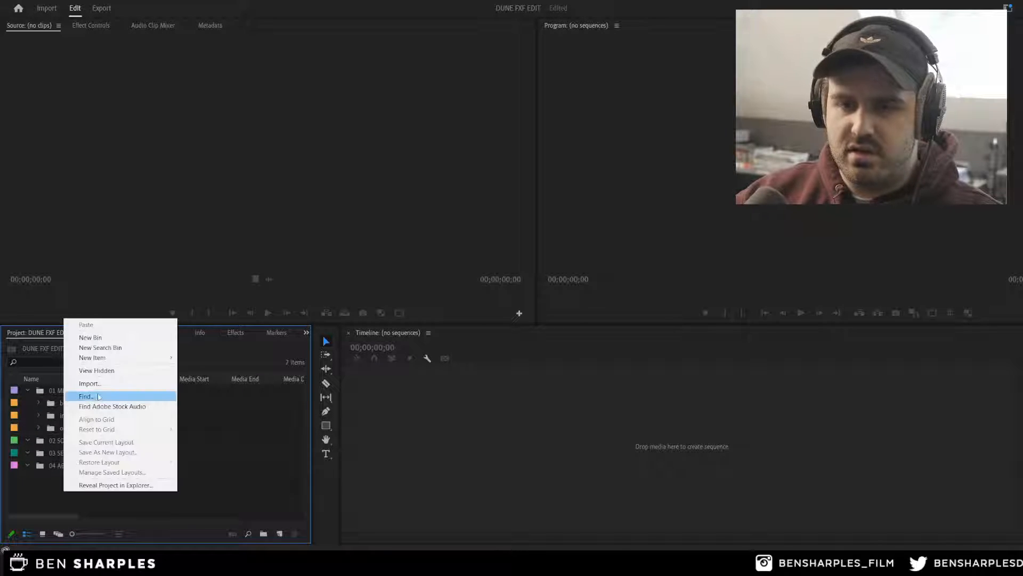
pyautogui.click(100, 385)
pyautogui.click(206, 23)
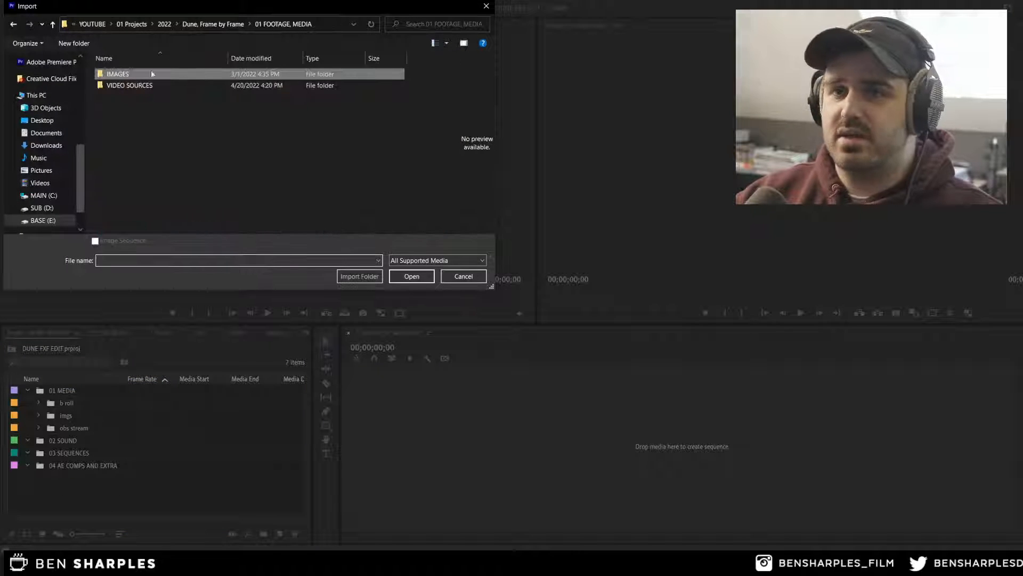
pyautogui.doubleClick(148, 84)
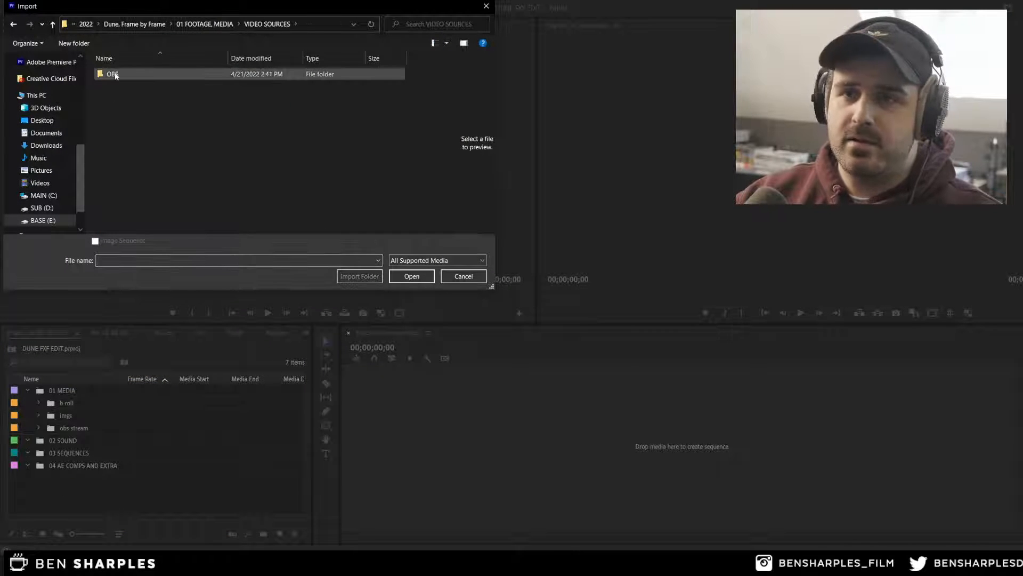
pyautogui.doubleClick(128, 75)
pyautogui.click(133, 104)
pyautogui.hotkey('ctrl', 'a')
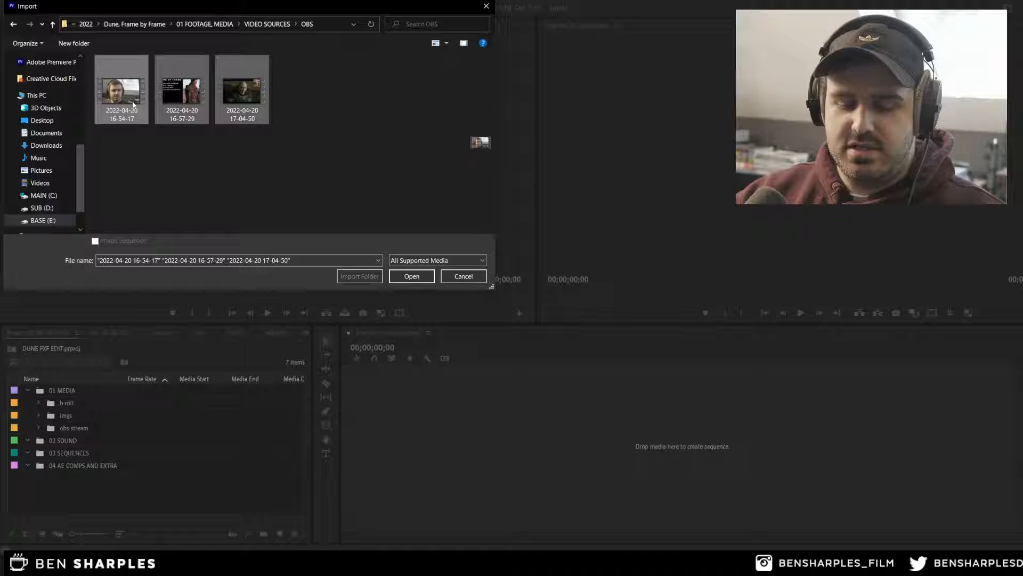
pyautogui.click(424, 278)
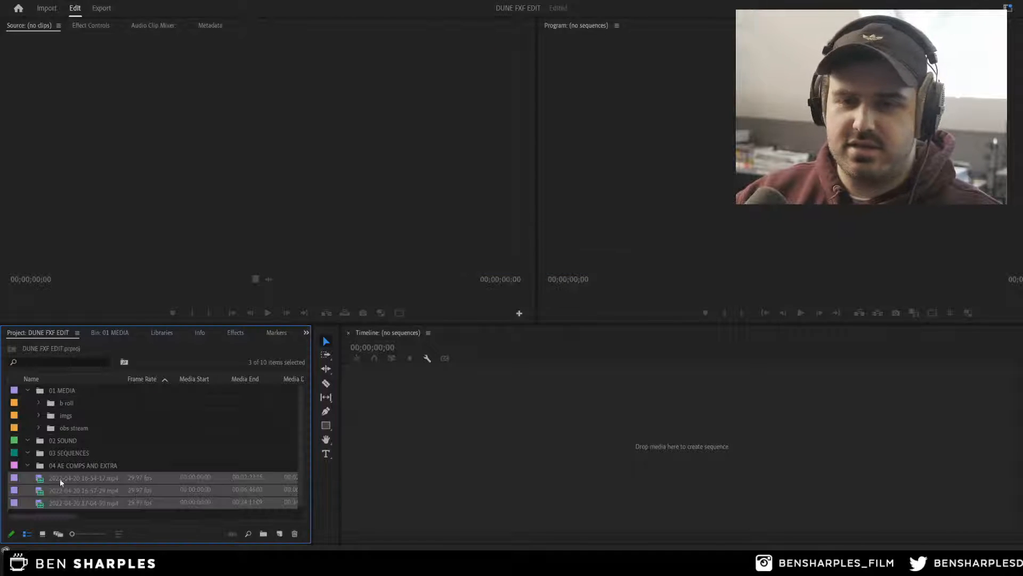
pyautogui.moveTo(59, 479); pyautogui.dragTo(87, 430)
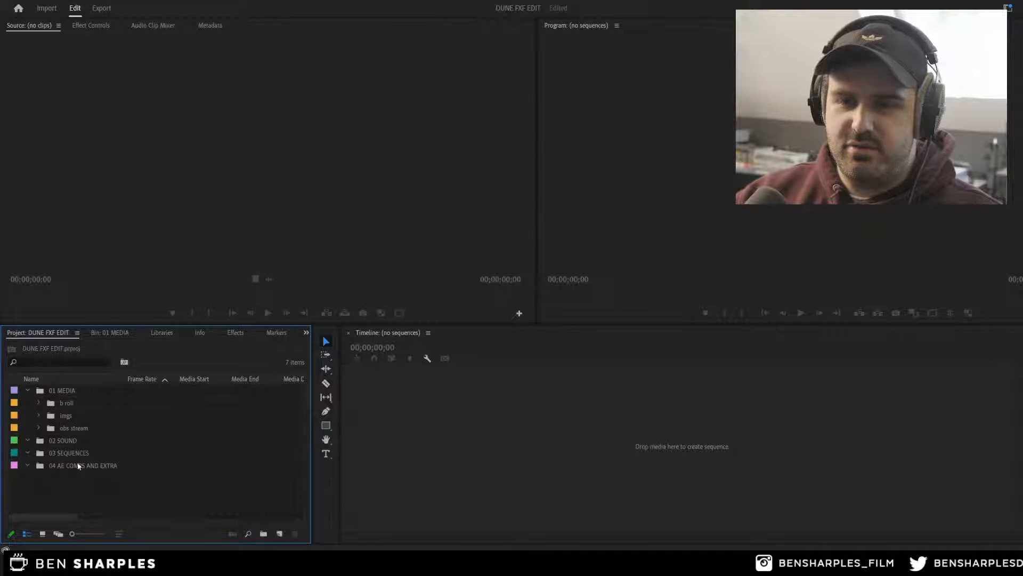
# Step: Switch to File Explorer, open the YOUTUBE folder and shrink the window so it floats over the Premiere Pro project
pyautogui.click(177, 188)
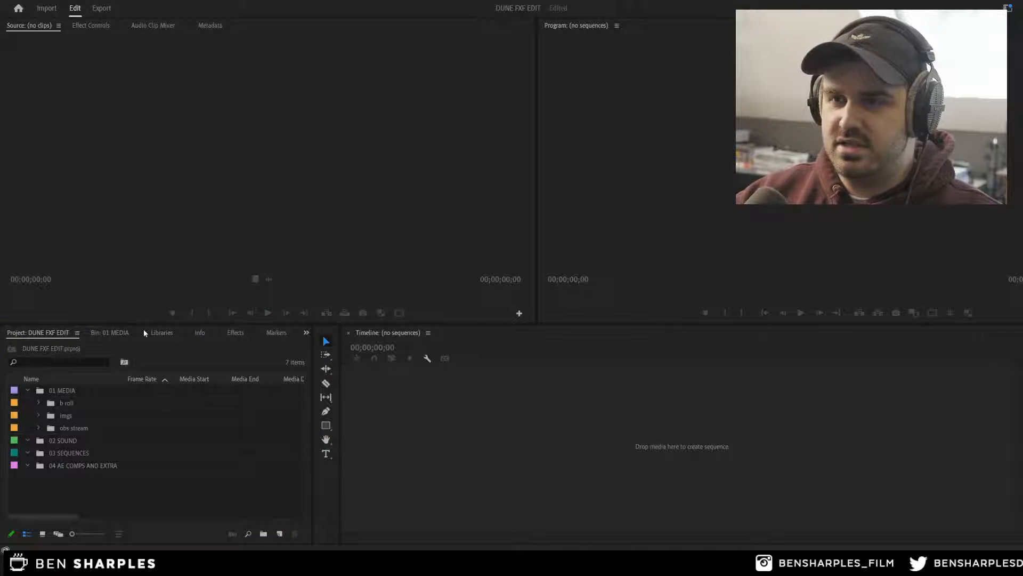
pyautogui.press('super+e')
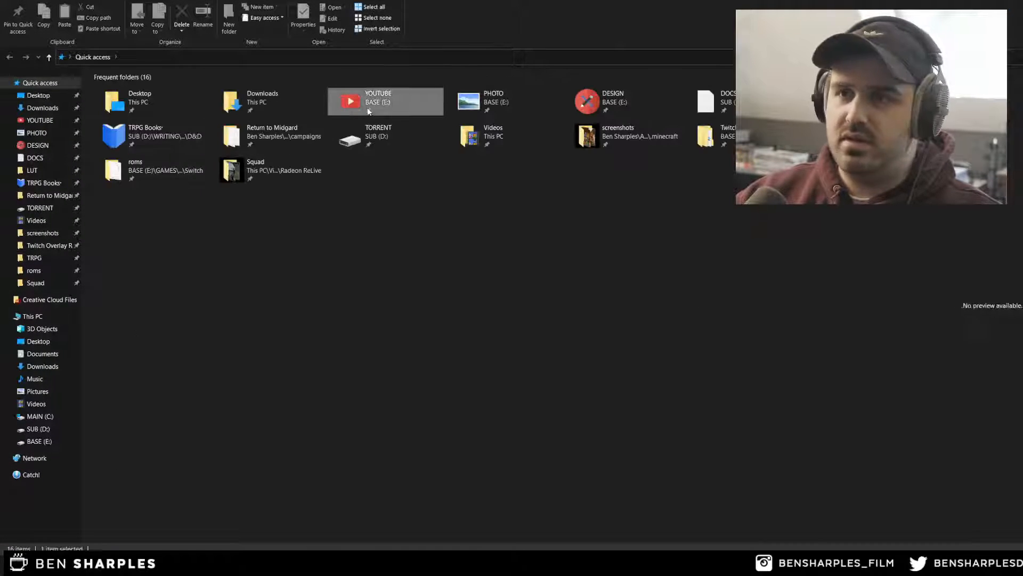
pyautogui.doubleClick(365, 101)
pyautogui.moveTo(408, 1); pyautogui.dragTo(455, 96)
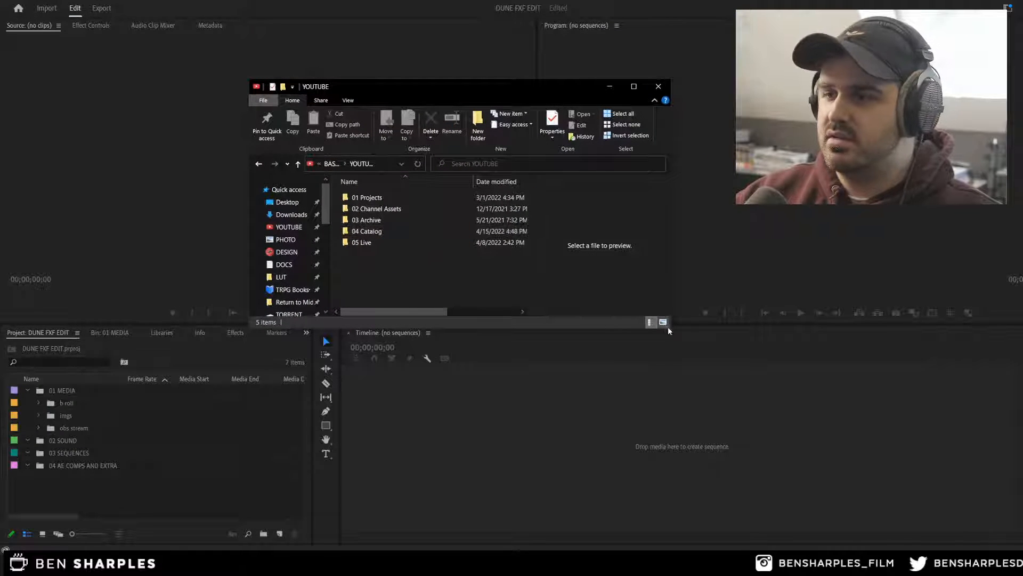
pyautogui.moveTo(668, 331); pyautogui.dragTo(662, 367)
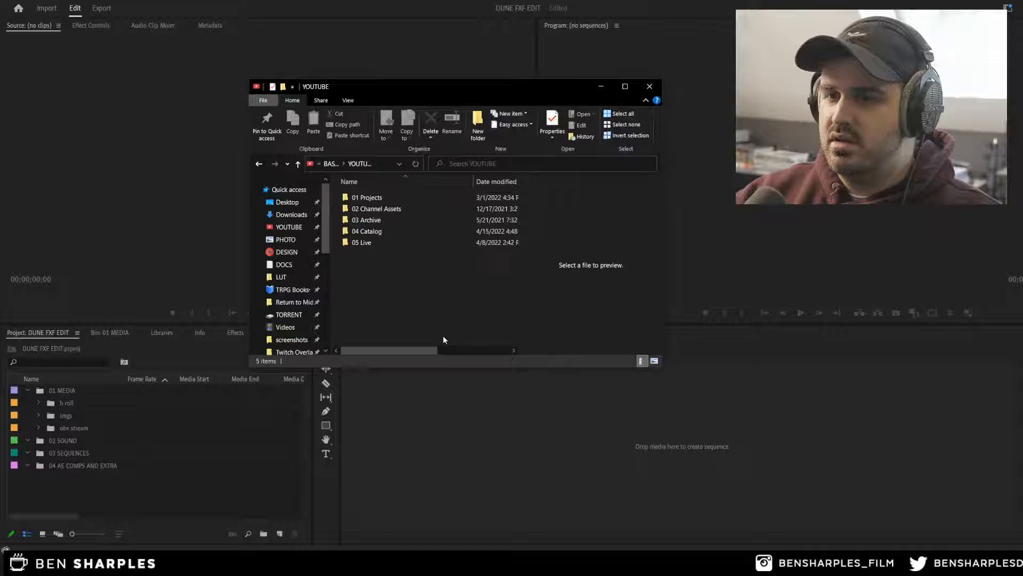
# Step: Look through the DESIGN and DOCS quick access folders and return to the YOUTUBE folder
pyautogui.click(288, 251)
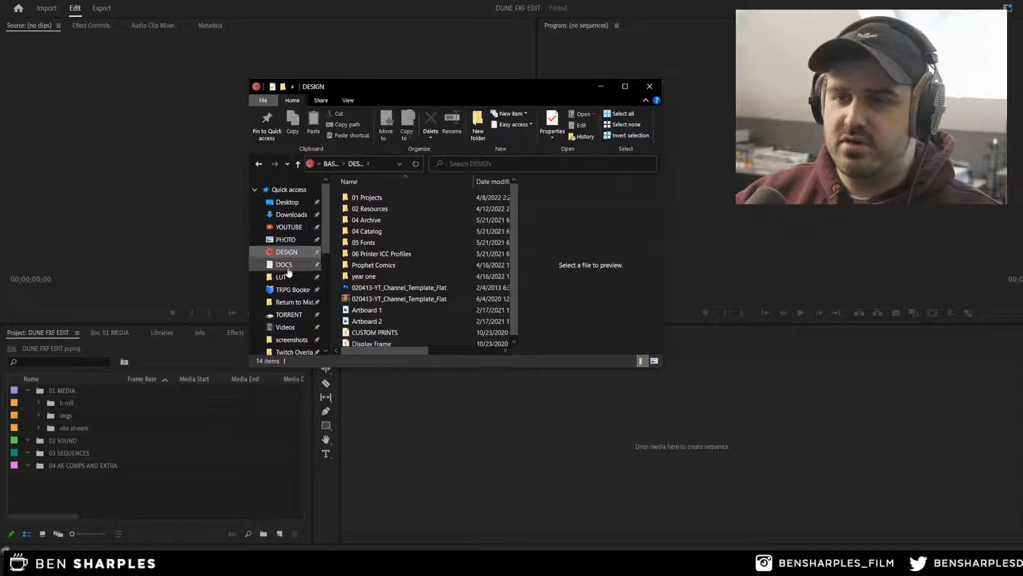
pyautogui.click(285, 265)
pyautogui.click(288, 227)
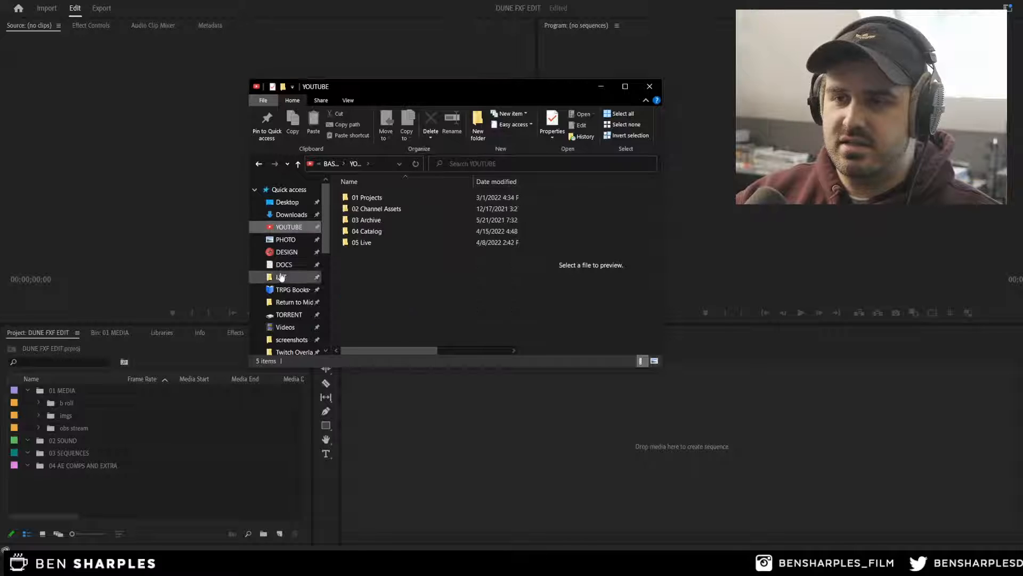
# Step: Open the 01 Projects > 2022 > Dune, Frame by Frame folder and reposition and enlarge the File Explorer window
pyautogui.doubleClick(366, 199)
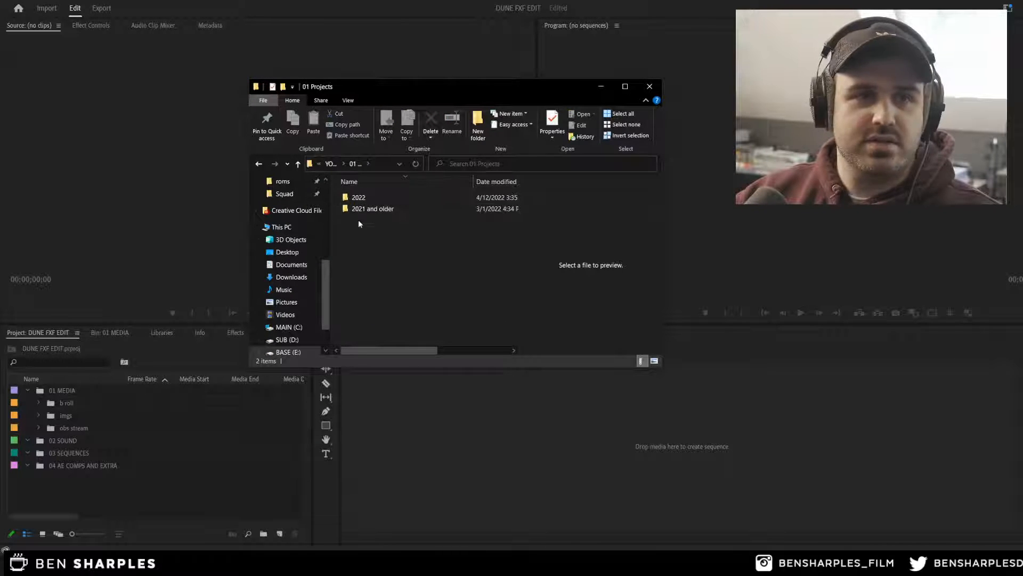
pyautogui.doubleClick(365, 199)
pyautogui.doubleClick(373, 200)
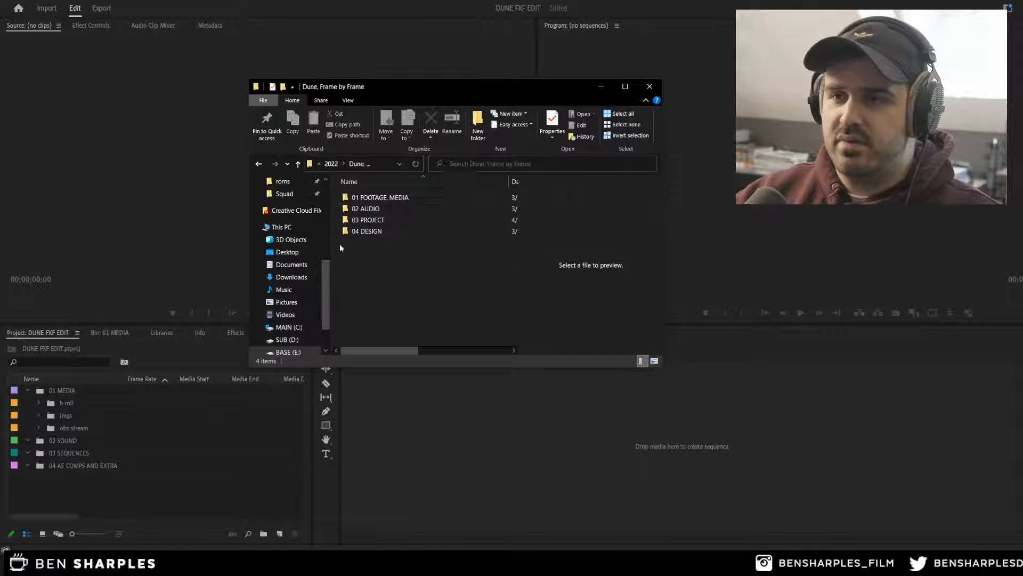
pyautogui.moveTo(418, 93); pyautogui.dragTo(329, 71)
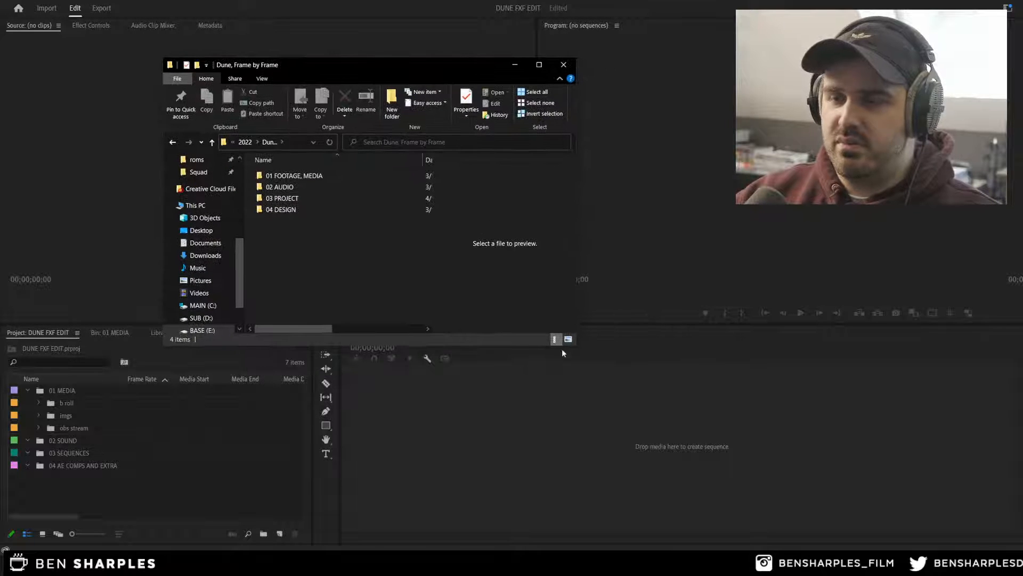
pyautogui.moveTo(580, 347); pyautogui.dragTo(622, 444)
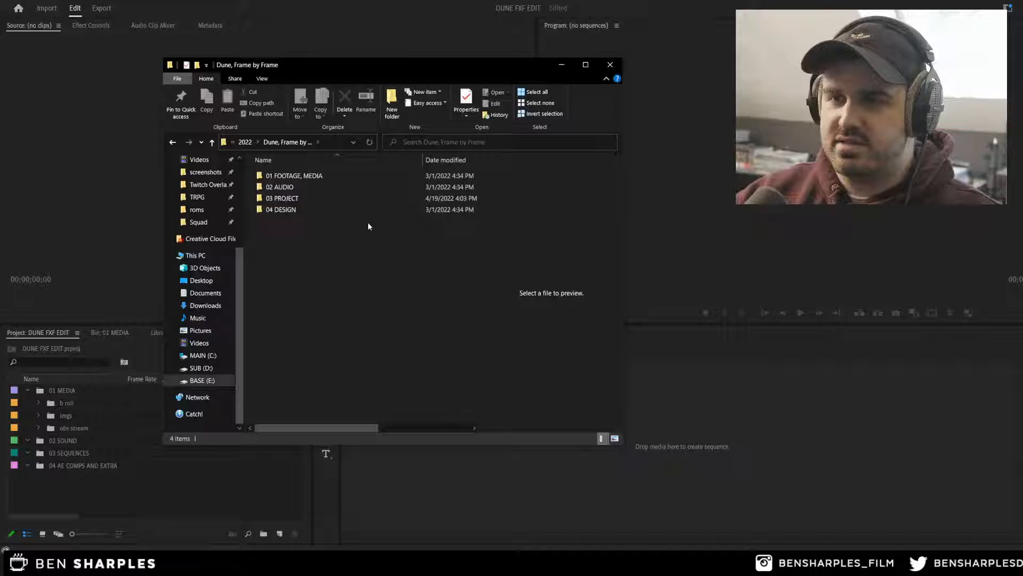
# Step: Look through the project's 04 DESIGN > THUMBNAIL folder and the IMAGES and VIDEO SOURCES folders in 01 FOOTAGE, MEDIA, and close File Explorer
pyautogui.doubleClick(297, 213)
pyautogui.doubleClick(296, 197)
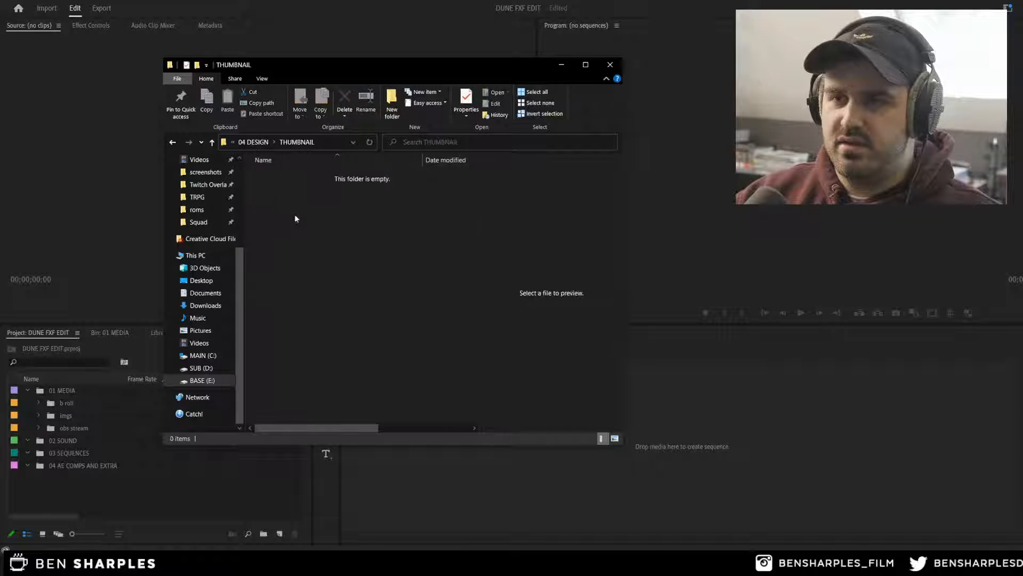
pyautogui.click(211, 141)
pyautogui.click(211, 142)
pyautogui.doubleClick(288, 176)
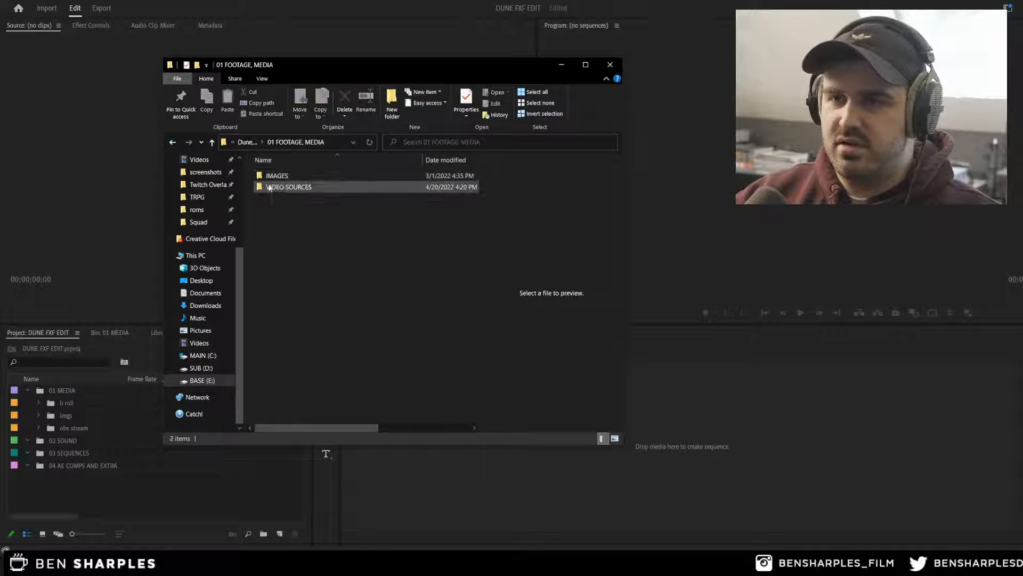
pyautogui.doubleClick(293, 188)
pyautogui.click(172, 142)
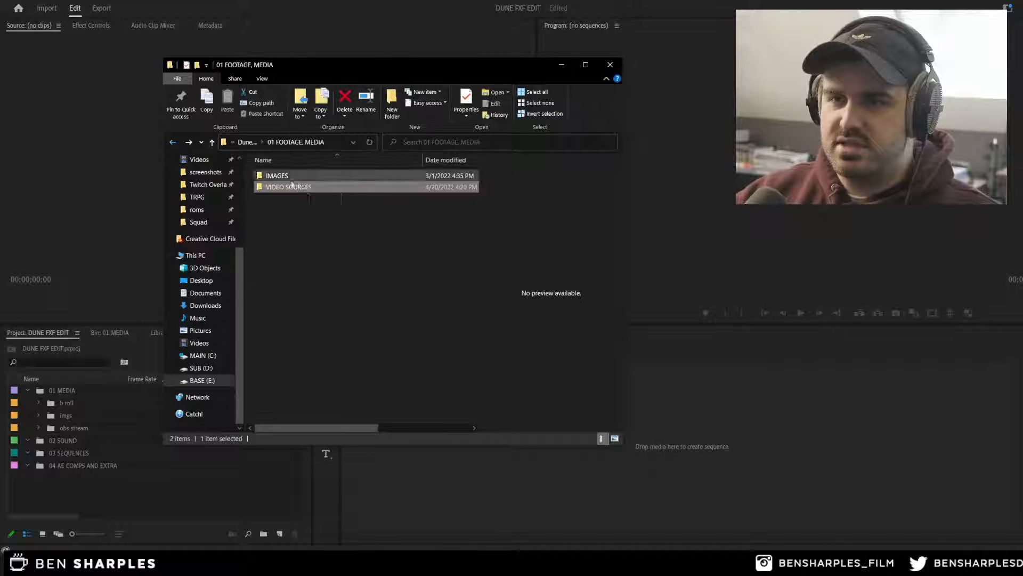
pyautogui.click(296, 177)
pyautogui.doubleClick(296, 177)
pyautogui.click(172, 142)
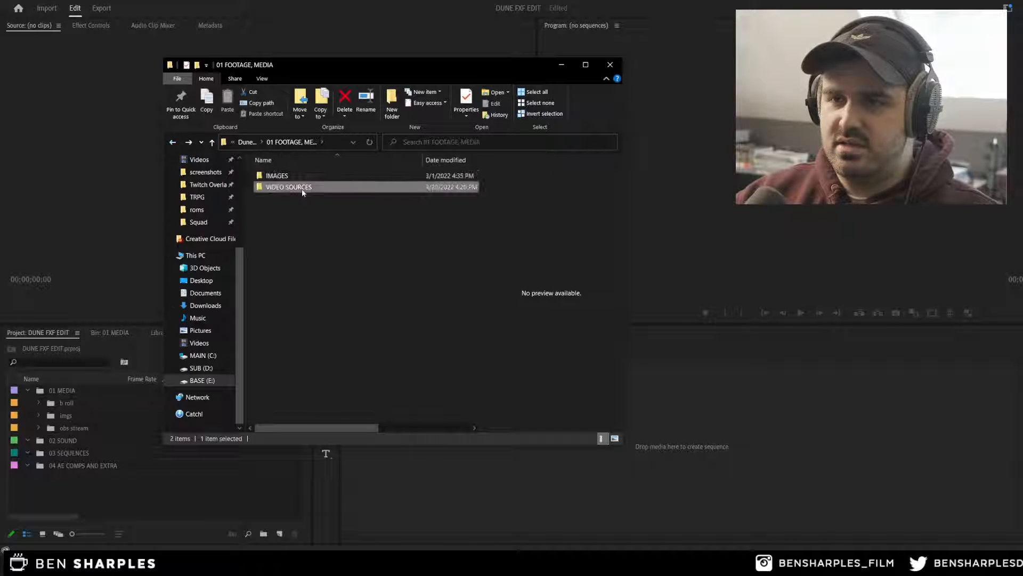
pyautogui.doubleClick(300, 187)
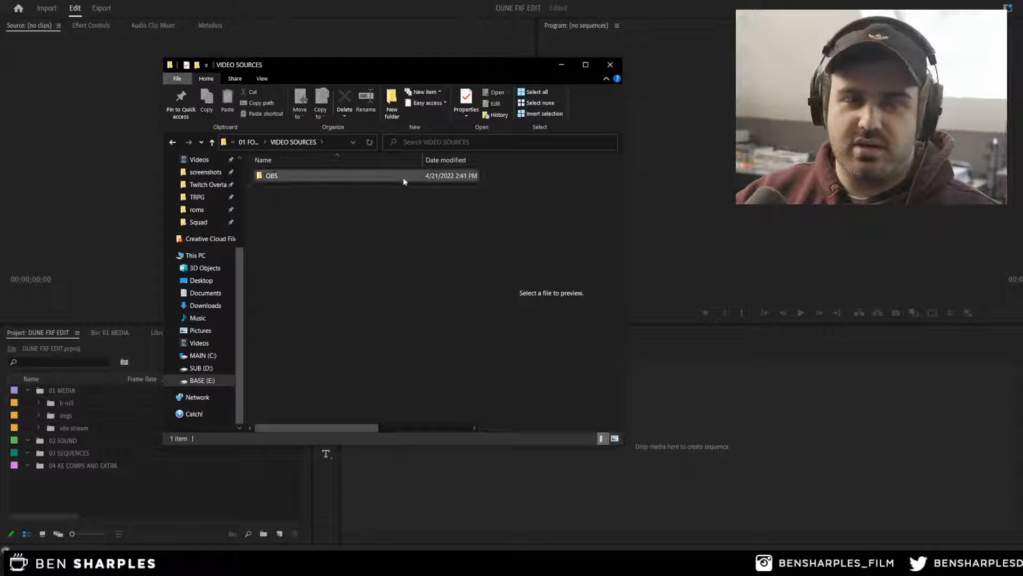
pyautogui.click(618, 67)
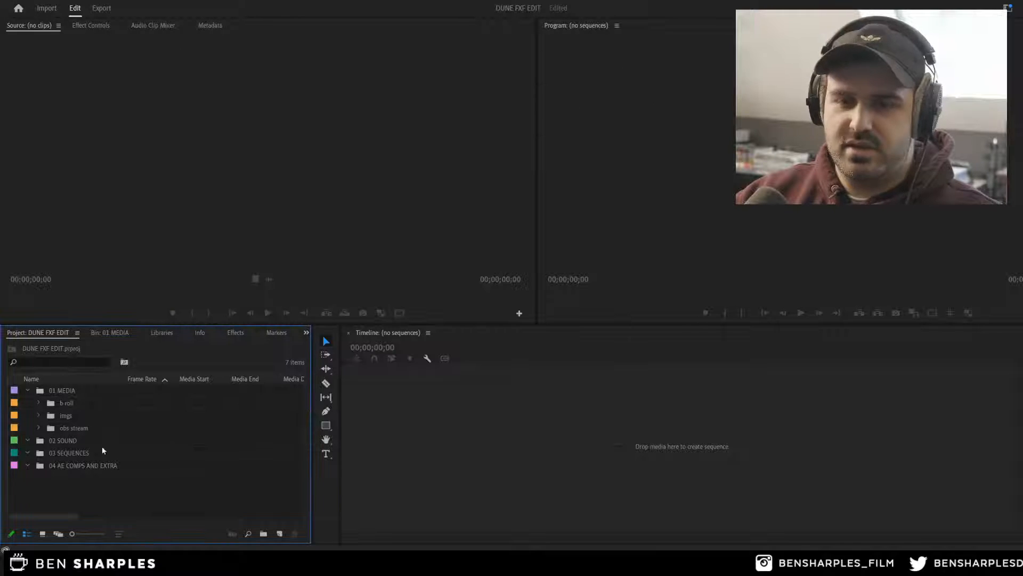
pyautogui.click(40, 427)
pyautogui.click(40, 426)
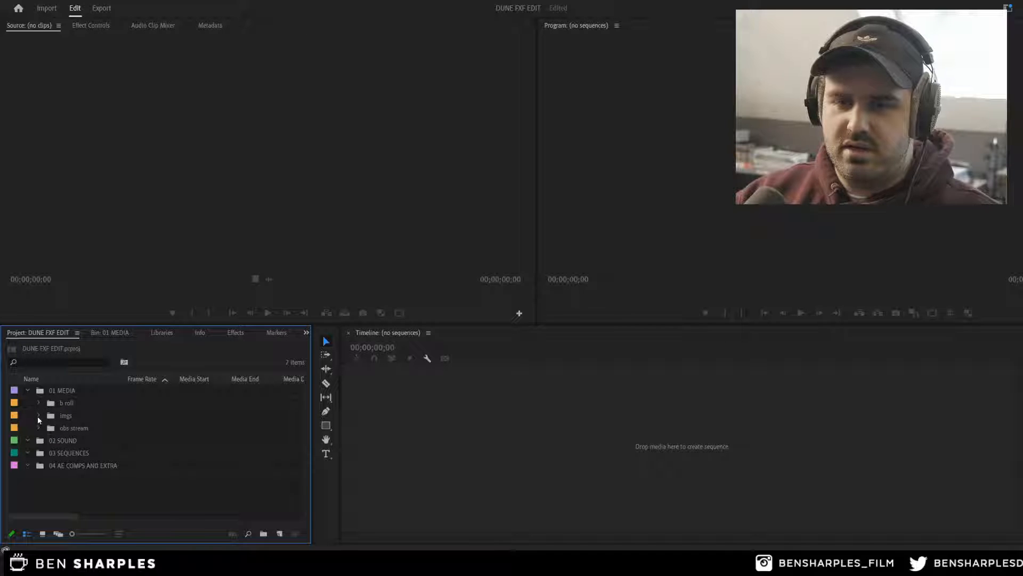
pyautogui.rightClick(71, 494)
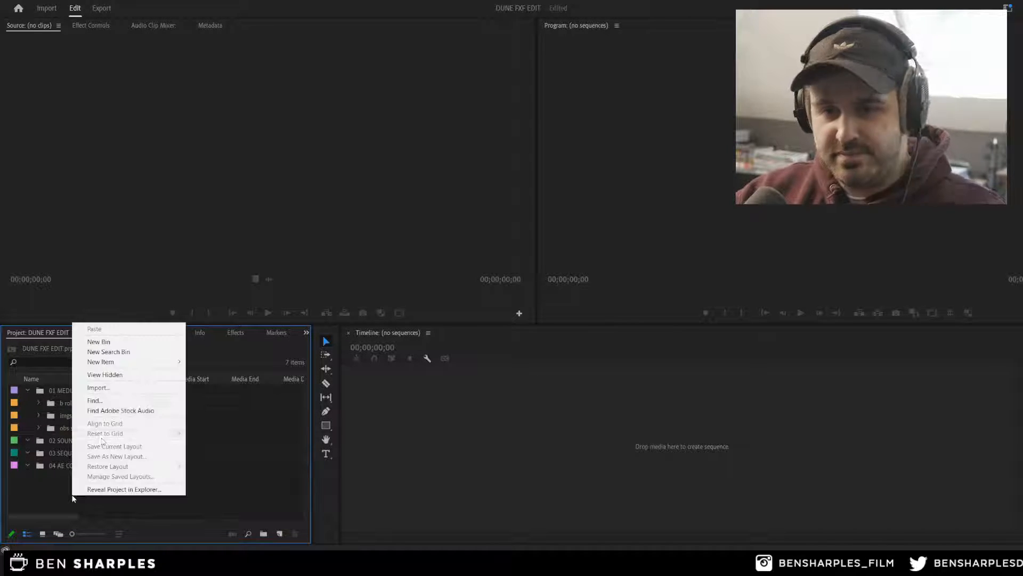
pyautogui.click(37, 499)
# Step: Import clip 1 from YOUTUBE > 02 Channel Assets > AE Transitions > FxF Shot Numbers into the project root
pyautogui.rightClick(49, 497)
pyautogui.click(75, 389)
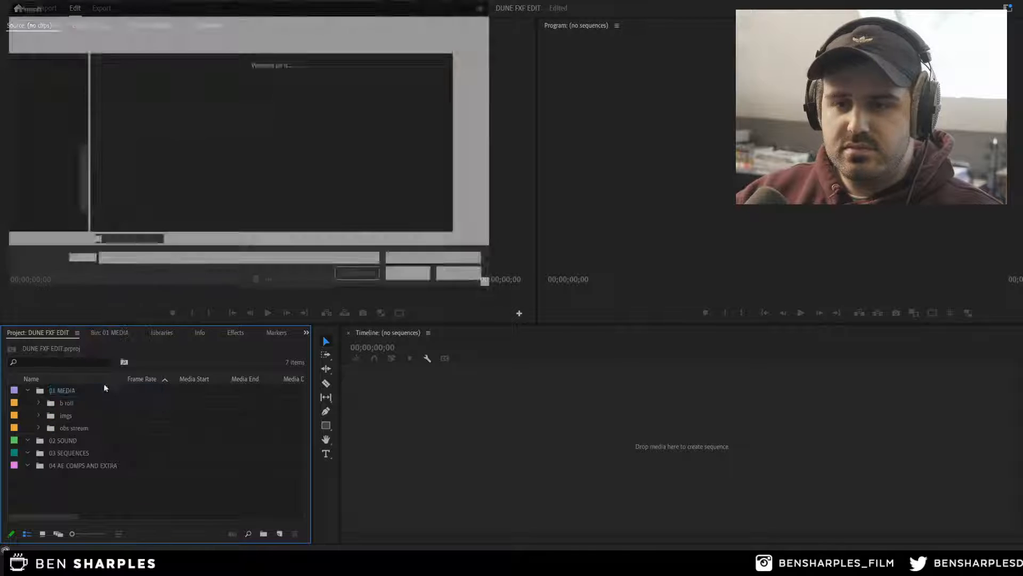
pyautogui.scroll(5, 55, 129)
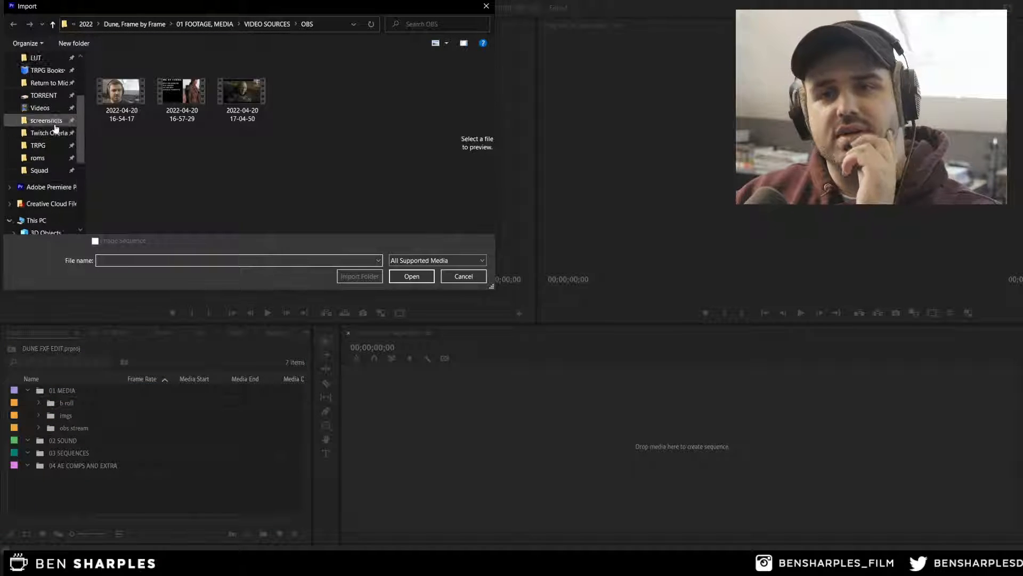
pyautogui.click(53, 57)
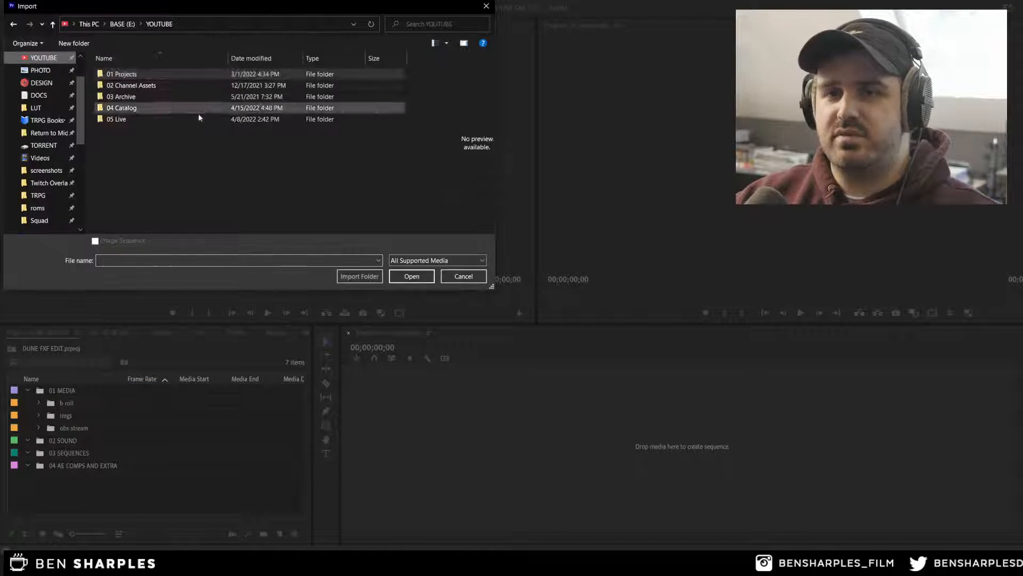
pyautogui.doubleClick(159, 85)
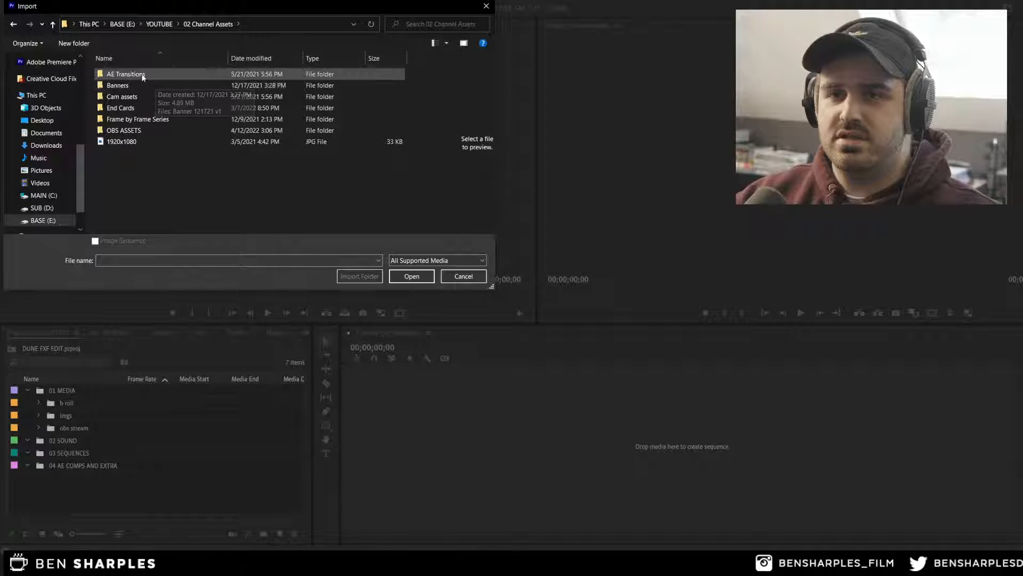
pyautogui.doubleClick(133, 77)
pyautogui.doubleClick(140, 79)
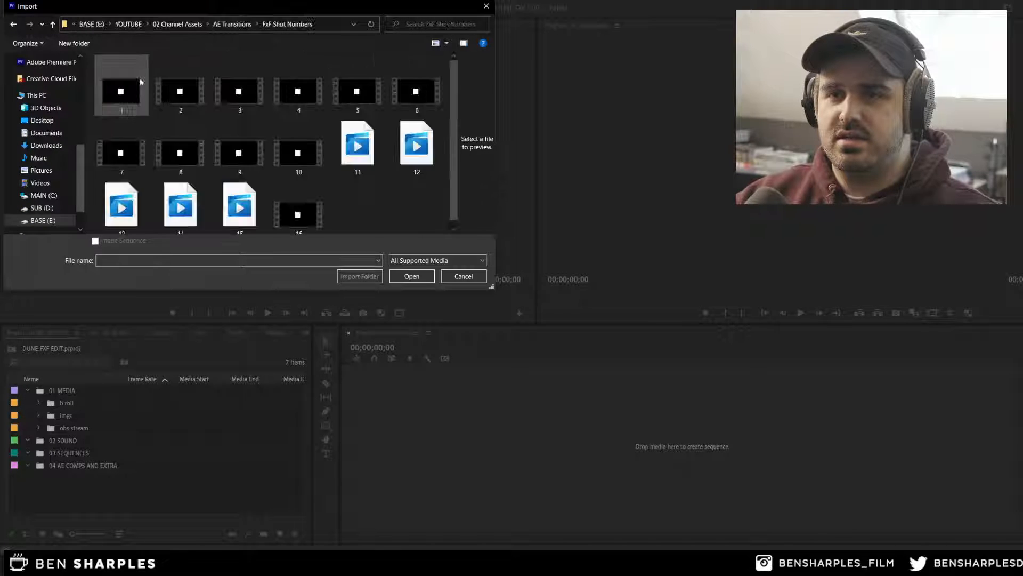
pyautogui.doubleClick(122, 95)
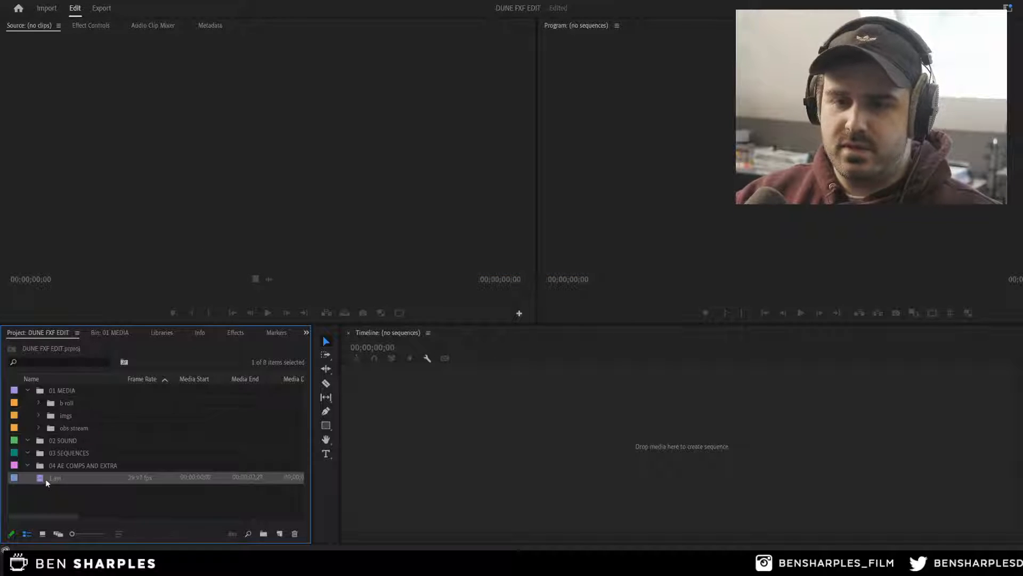
# Step: Open 1.avi in the Source monitor and play through its number animation from the beginning
pyautogui.doubleClick(41, 480)
pyautogui.press('space')
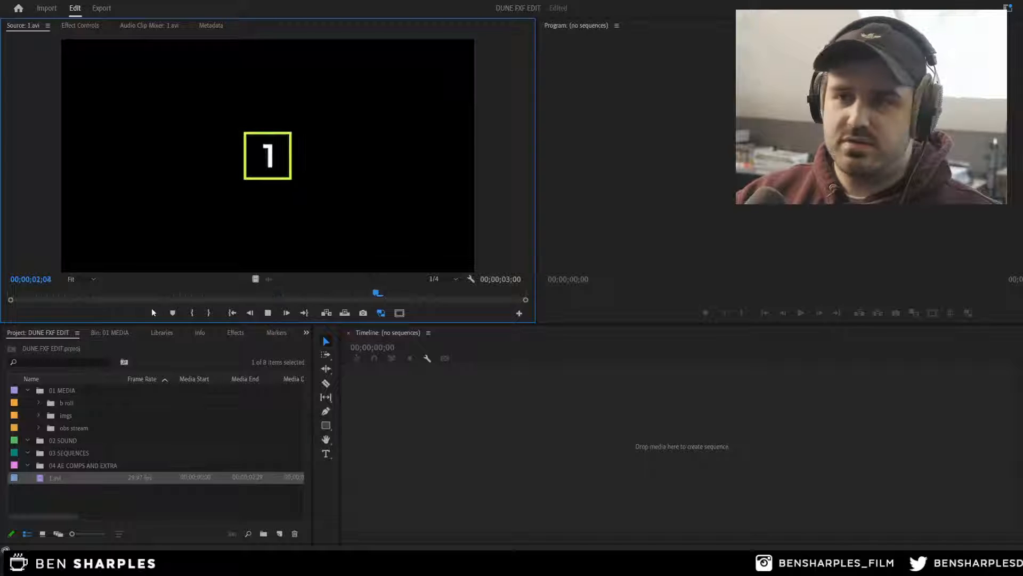
pyautogui.press('space')
pyautogui.press('space')
pyautogui.press('space')
pyautogui.click(28, 293)
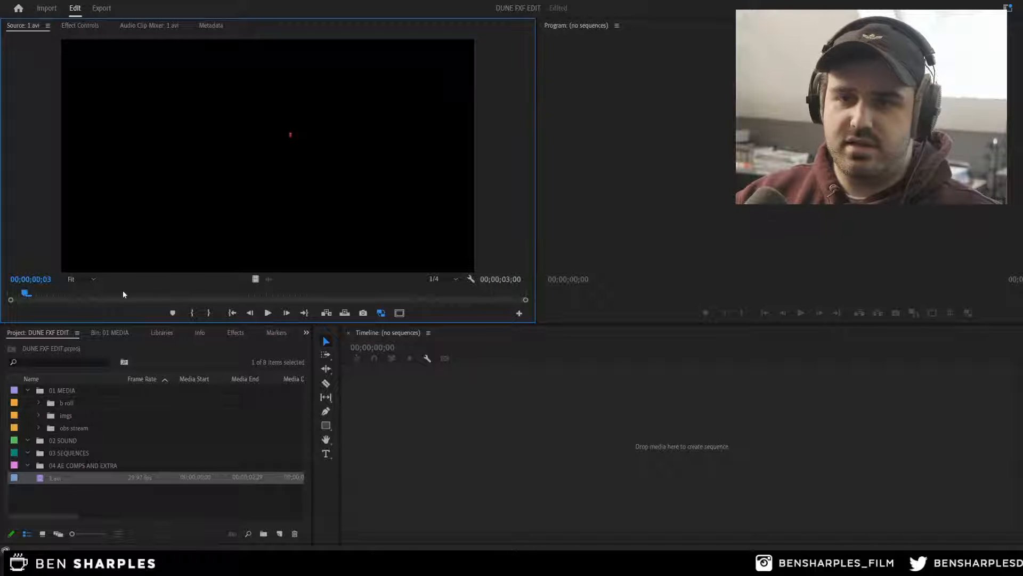
pyautogui.press('space')
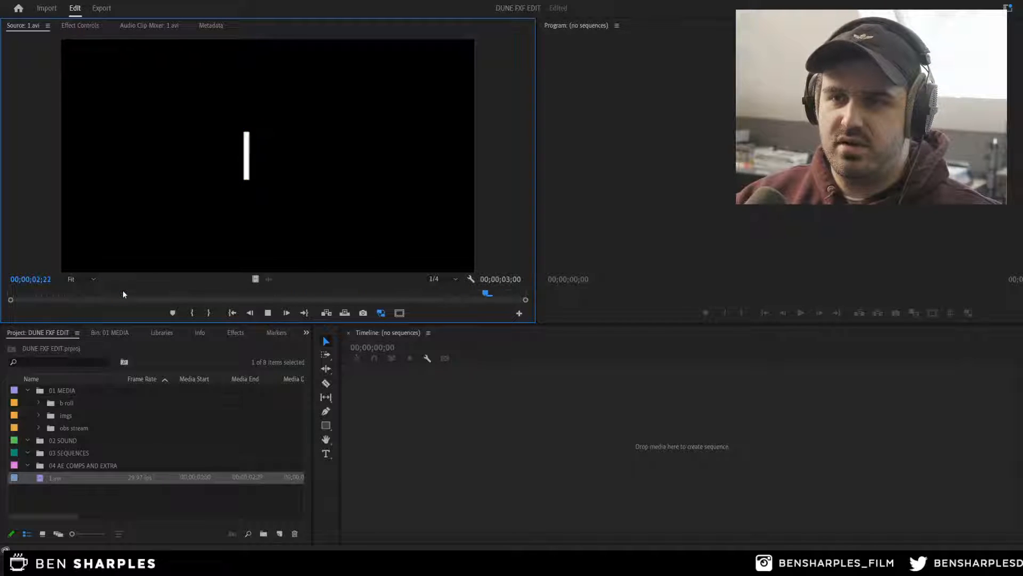
pyautogui.press('space')
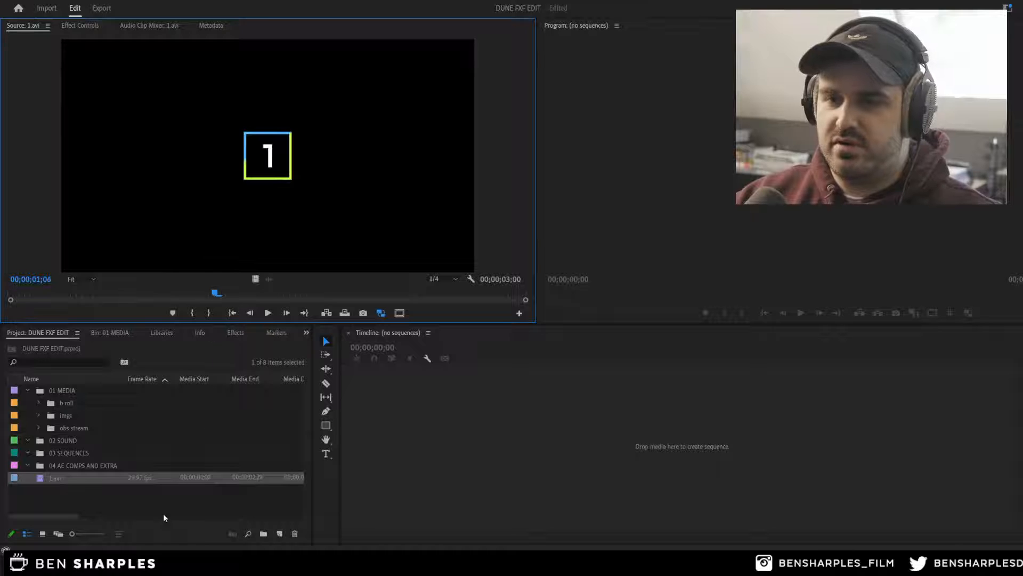
# Step: Delete 1.avi from the project and import all 16 numbered clips from the FxF Shot Numbers folder
pyautogui.click(102, 477)
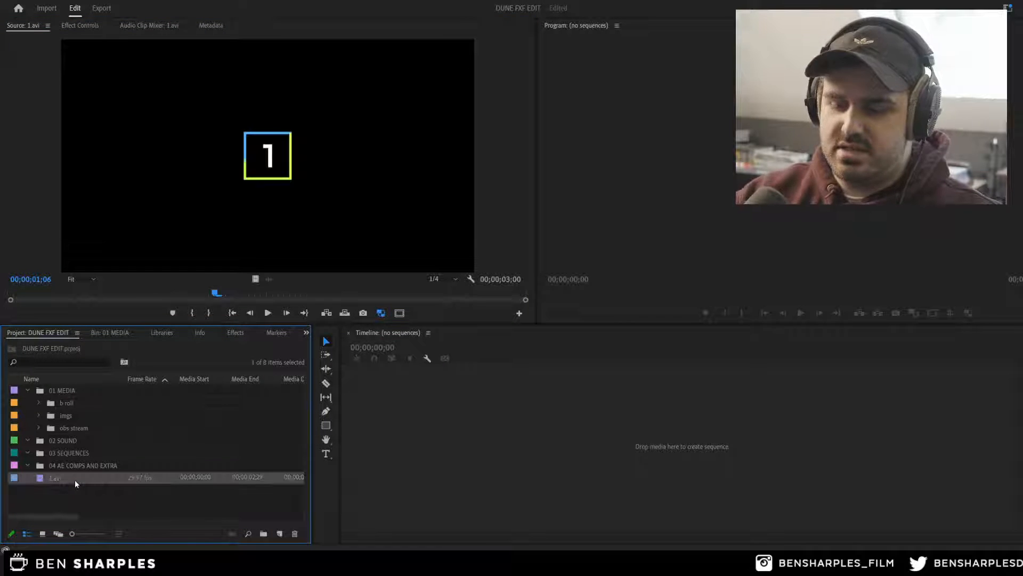
pyautogui.press('Delete')
pyautogui.rightClick(74, 480)
pyautogui.click(113, 373)
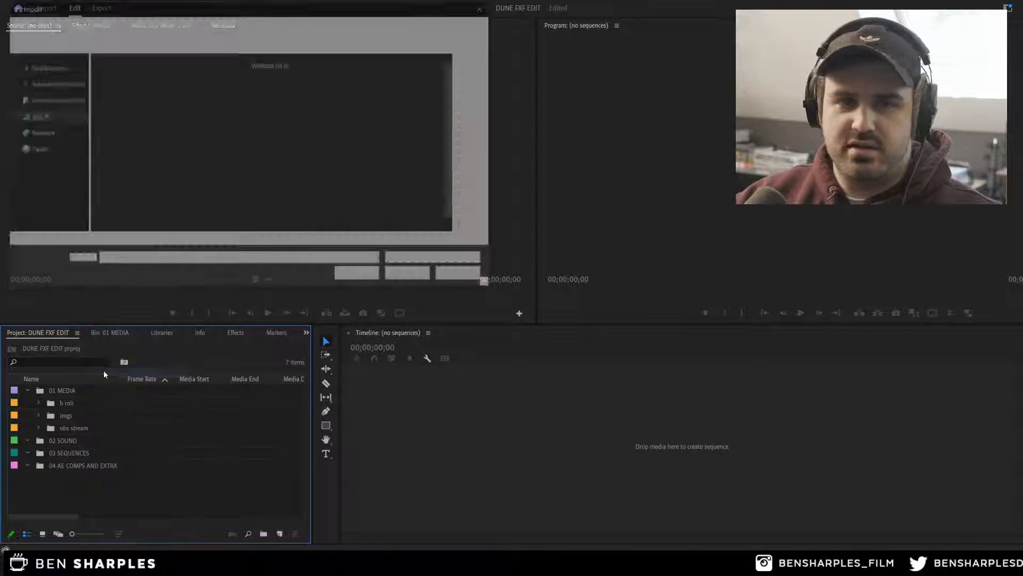
pyautogui.click(121, 92)
pyautogui.hotkey('ctrl', 'a')
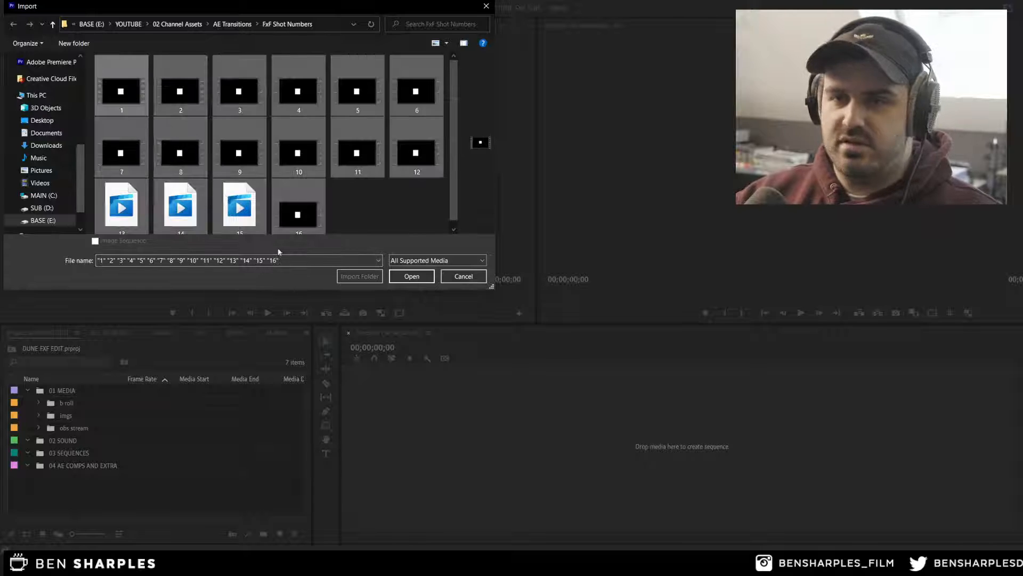
pyautogui.click(411, 278)
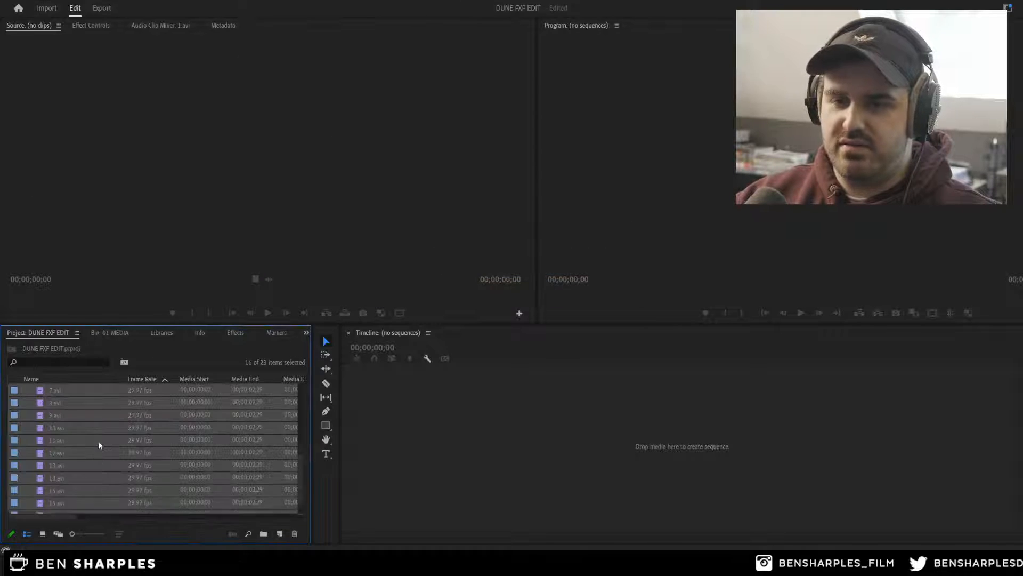
# Step: Move the 16 imported number clips into the 04 AE COMPS AND EXTRA bin and collapse it
pyautogui.scroll(4, 98, 446)
pyautogui.click(77, 432)
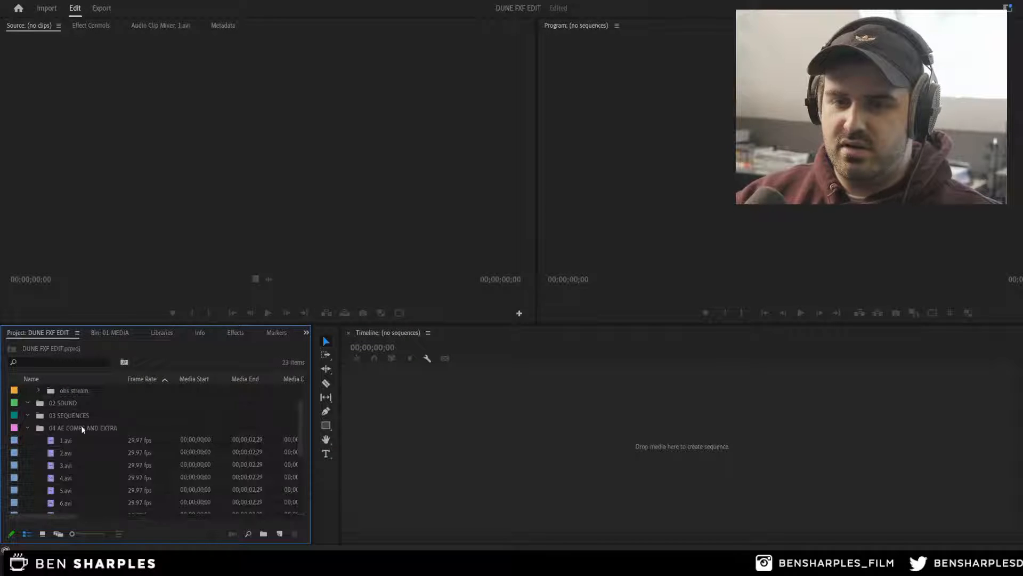
pyautogui.click(27, 427)
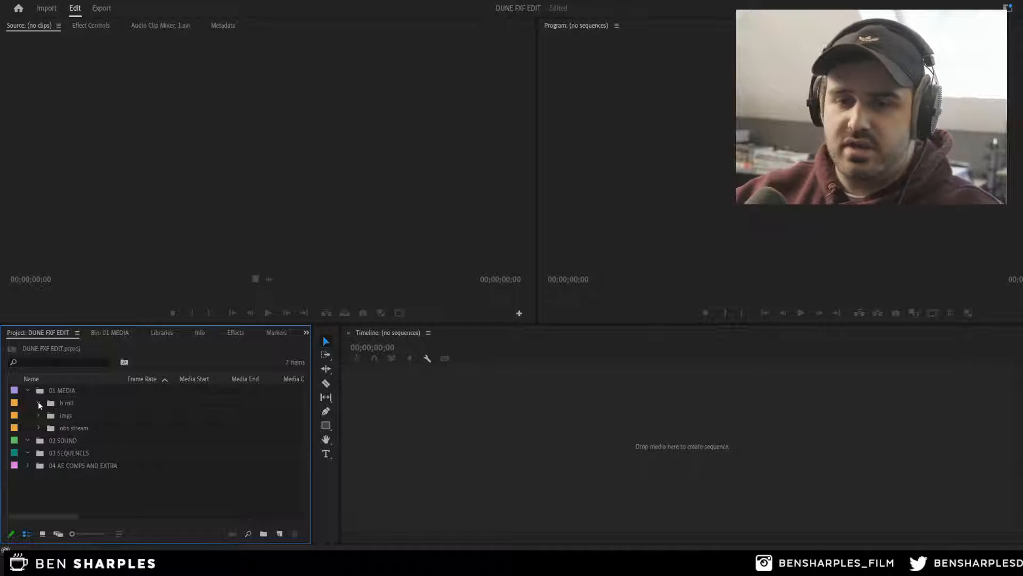
pyautogui.click(38, 427)
pyautogui.moveTo(91, 441); pyautogui.dragTo(439, 439)
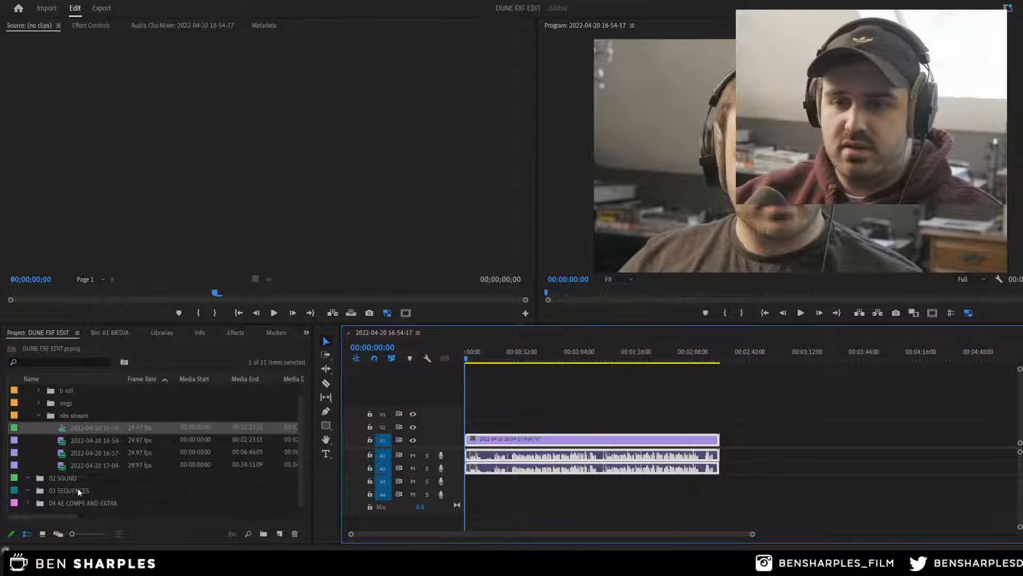
pyautogui.click(29, 502)
pyautogui.click(51, 469)
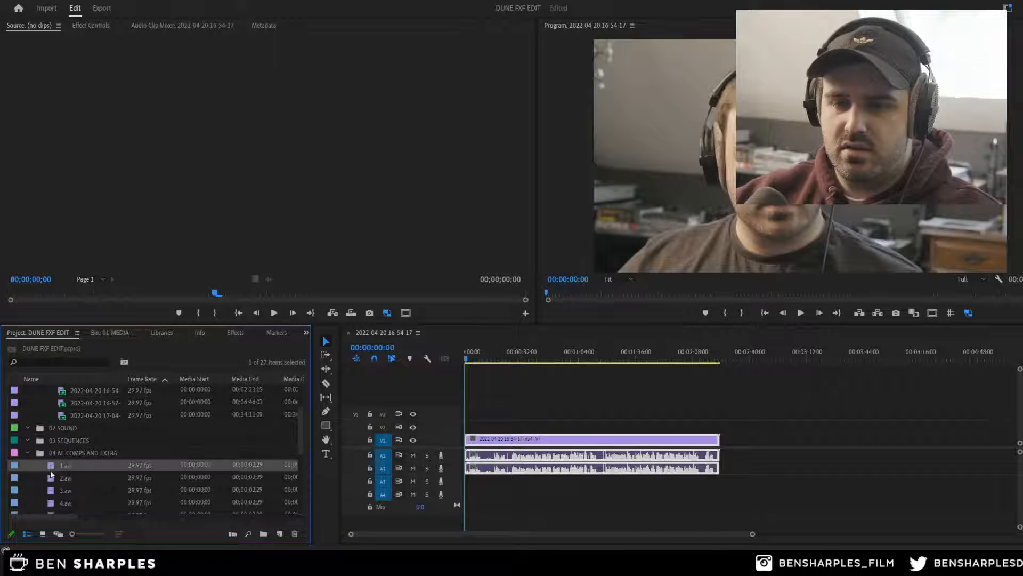
pyautogui.moveTo(195, 470); pyautogui.dragTo(490, 415)
# Step: Play the sequence from about 12 seconds to review the section where 1.avi sits over the recording
pyautogui.click(486, 358)
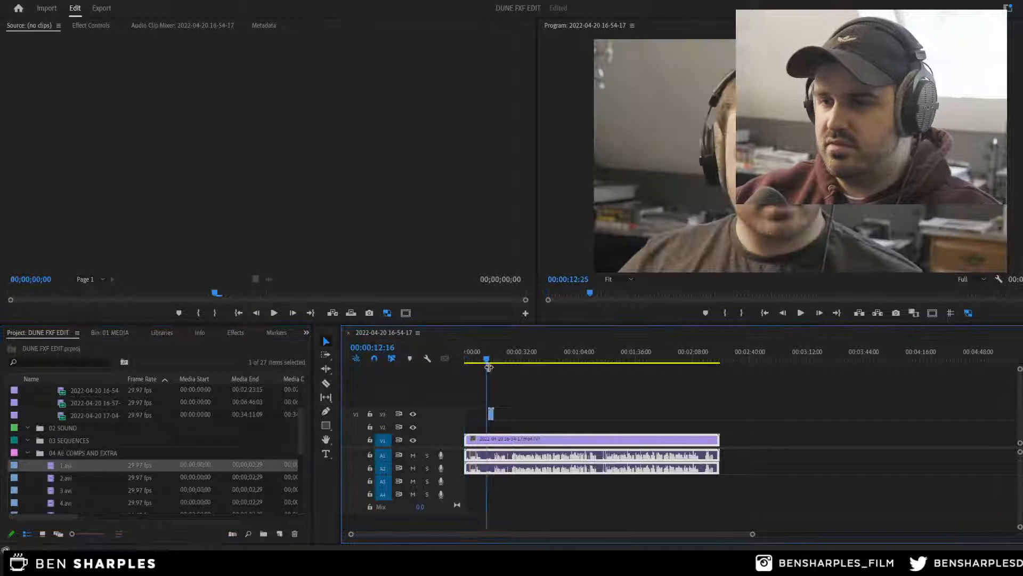
pyautogui.press('space')
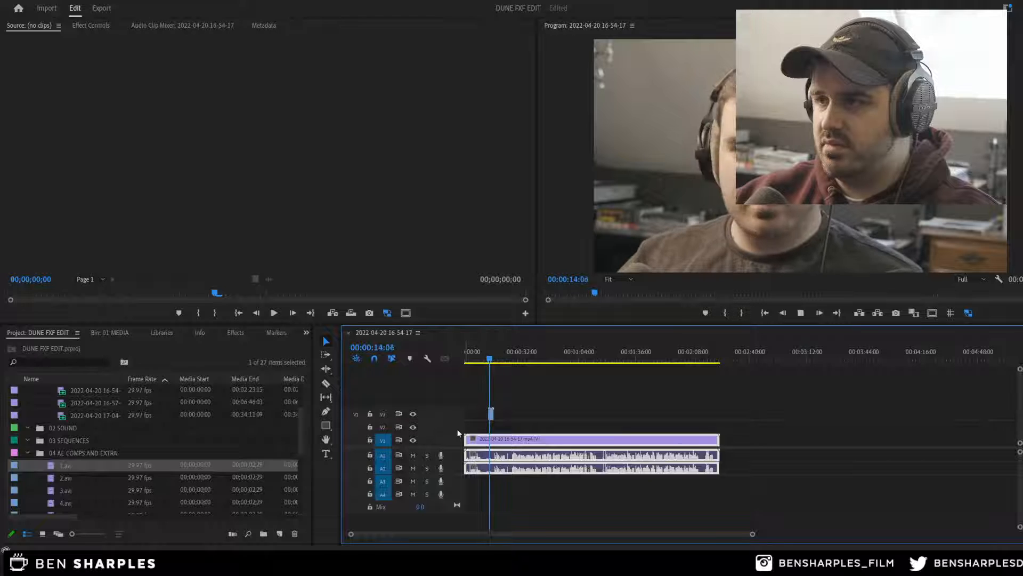
pyautogui.press('space')
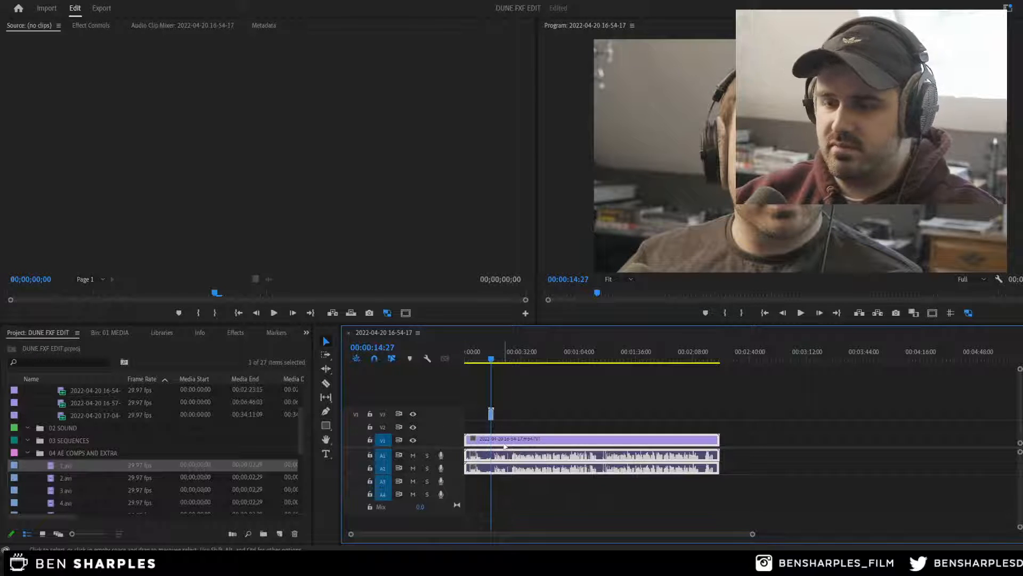
pyautogui.press('space')
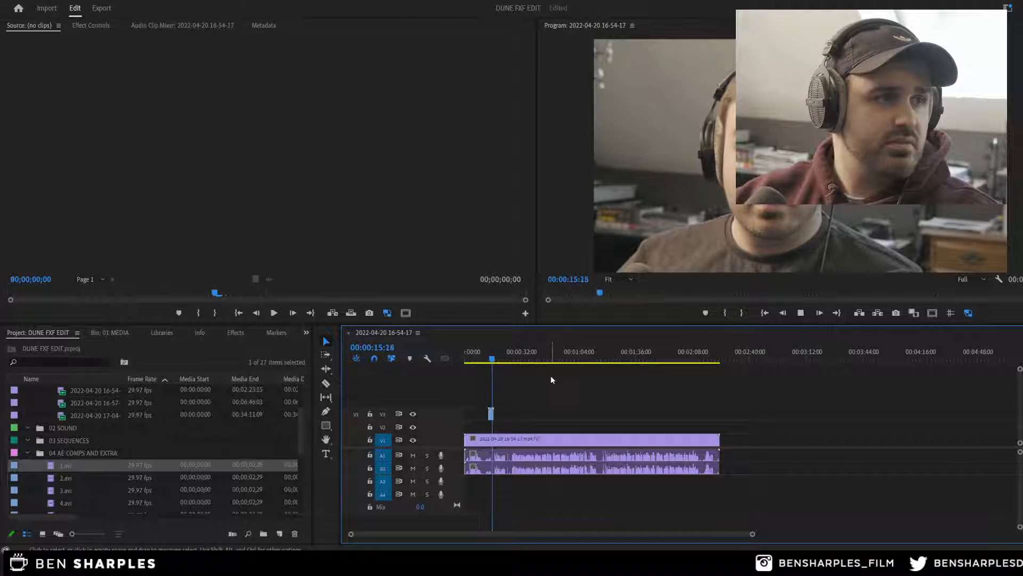
pyautogui.press('space')
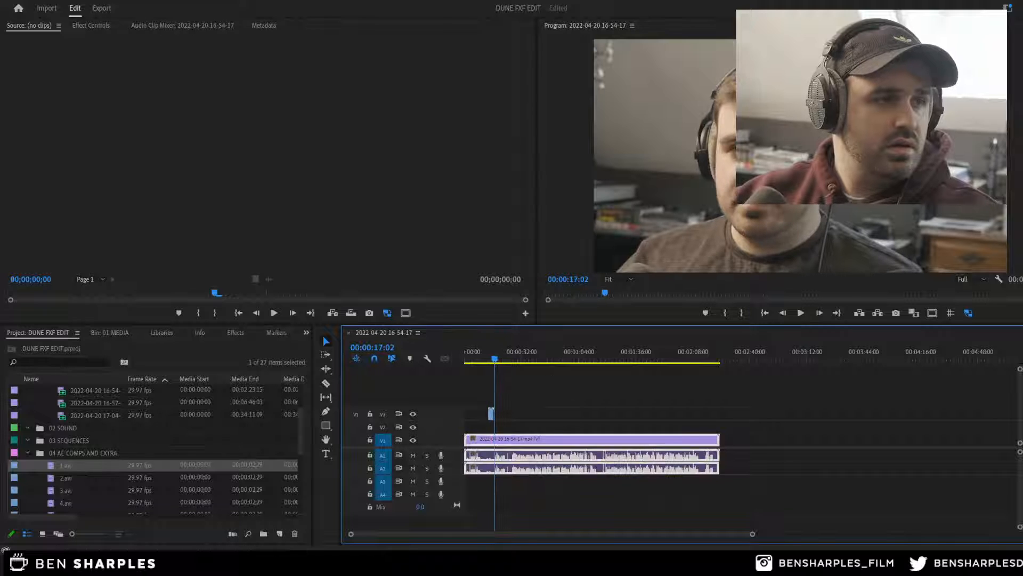
# Step: Clear the sequence by deleting 1.avi and the recording's video and audio from the timeline
pyautogui.hotkey('alt', 'Tab')
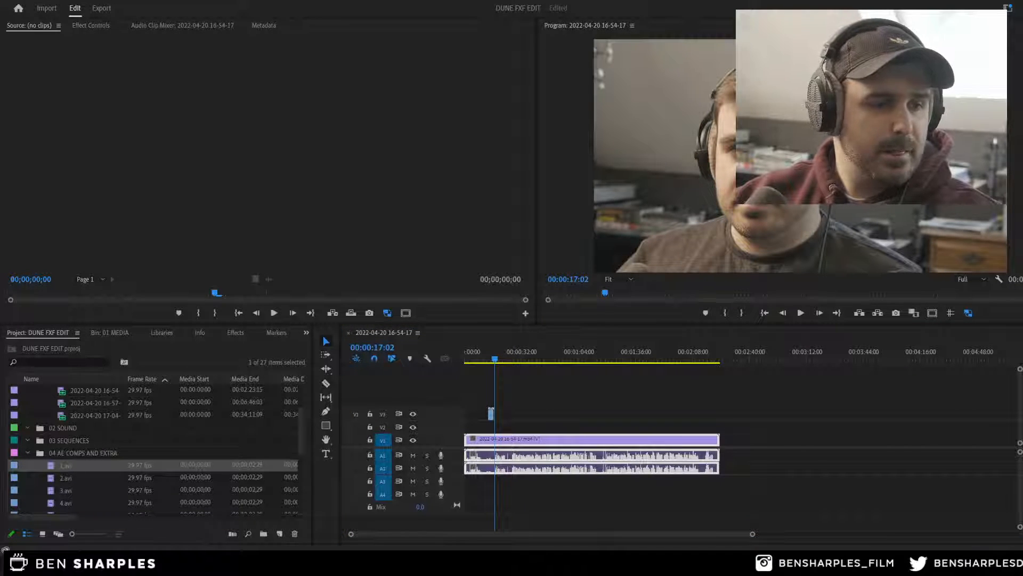
pyautogui.click(544, 411)
pyautogui.moveTo(544, 410); pyautogui.dragTo(524, 471)
pyautogui.press('Delete')
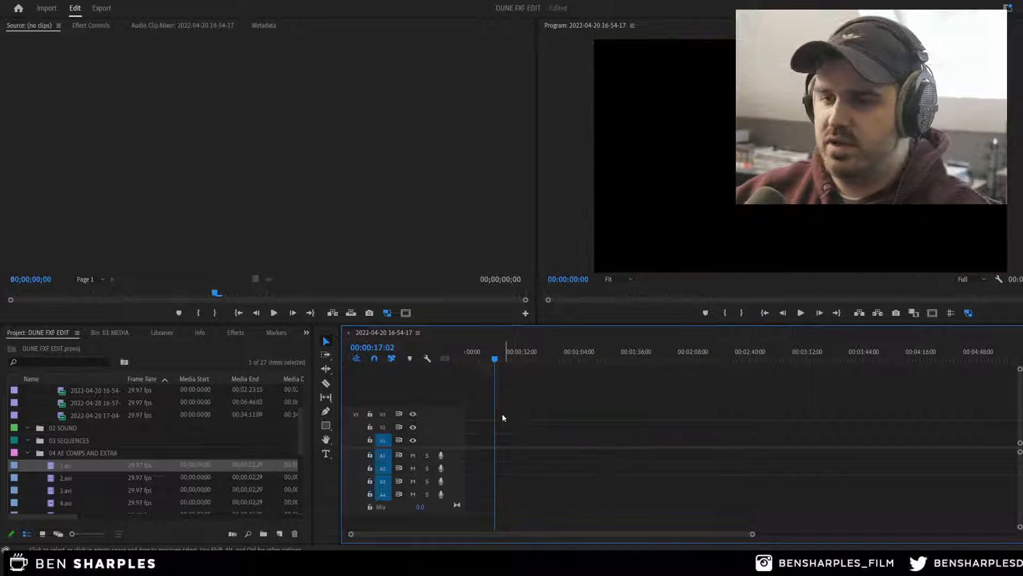
pyautogui.click(28, 454)
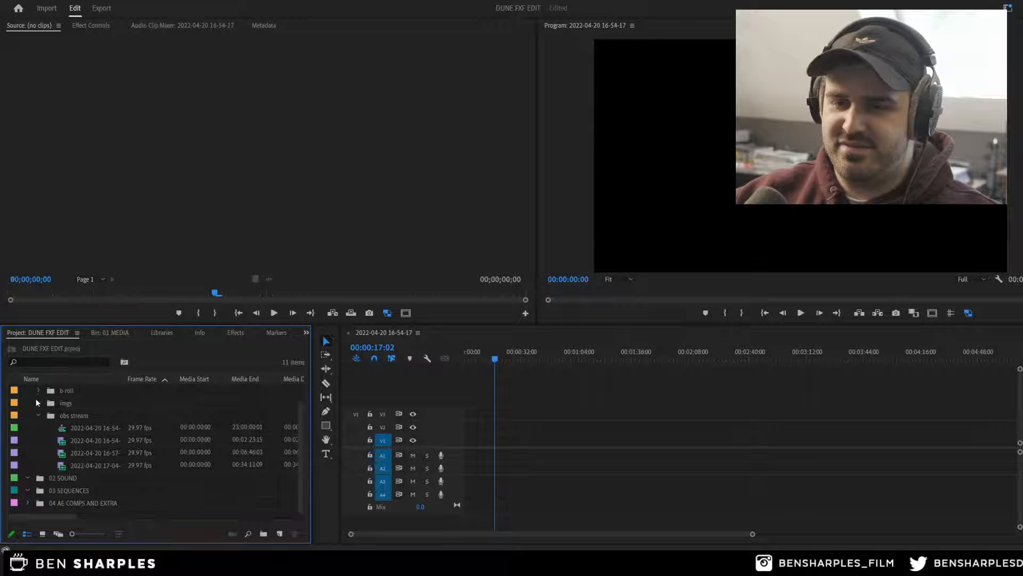
pyautogui.click(37, 415)
pyautogui.click(28, 390)
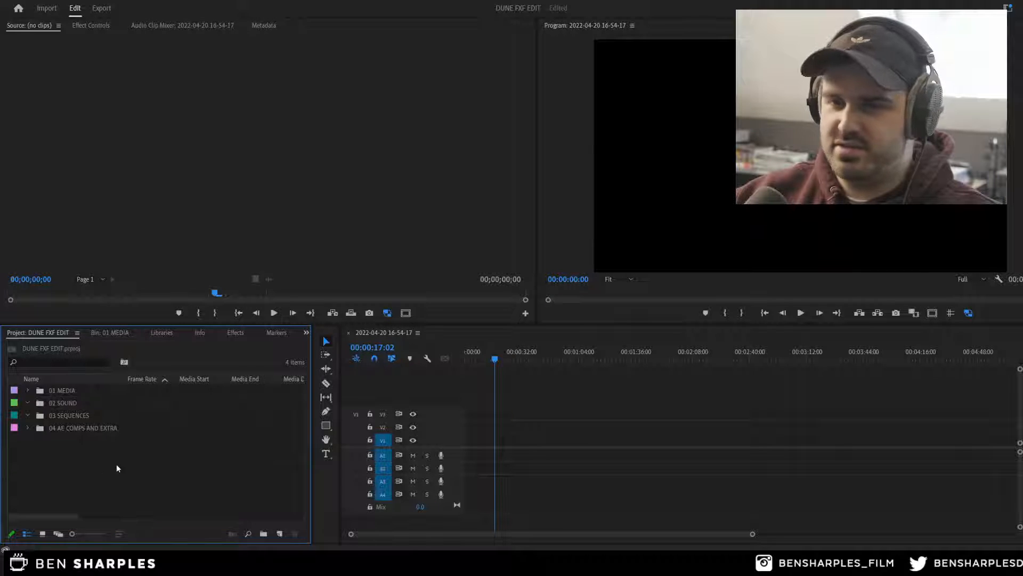
pyautogui.click(27, 391)
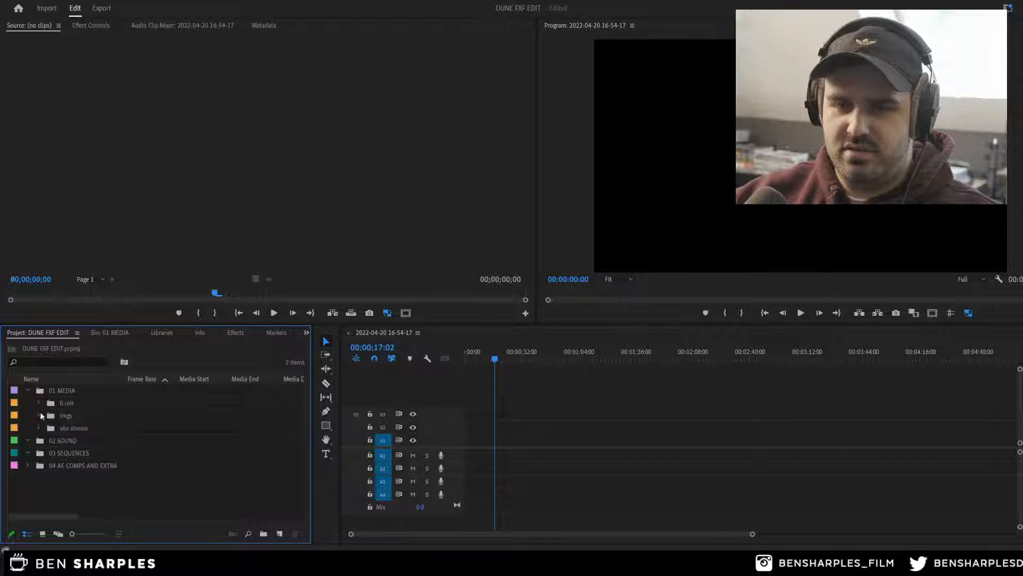
pyautogui.click(39, 428)
pyautogui.scroll(-1, 71, 457)
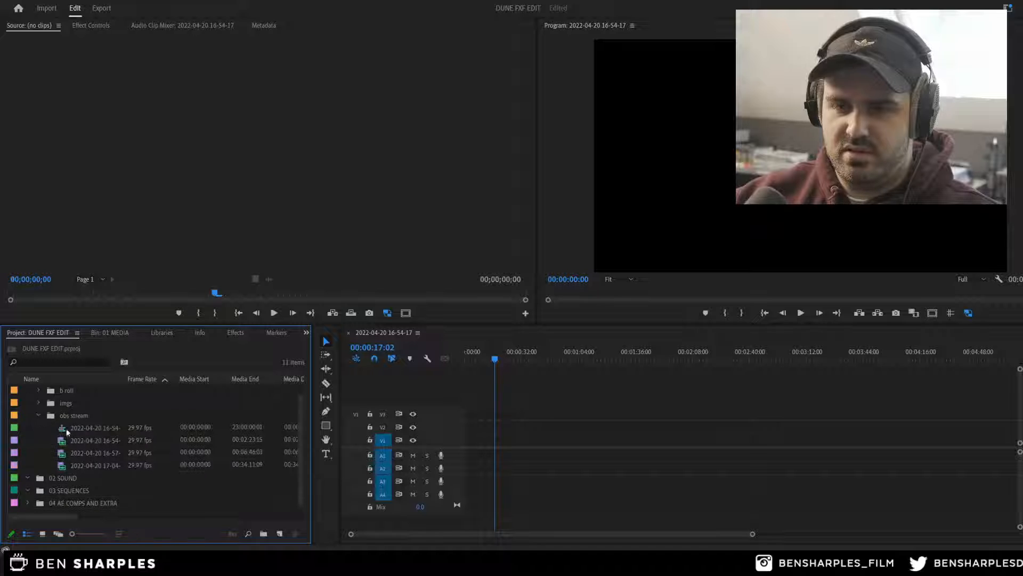
pyautogui.moveTo(63, 428); pyautogui.dragTo(59, 493)
# Step: Rename the sequence in 03 SEQUENCES as "assembly 042222"
pyautogui.click(83, 493)
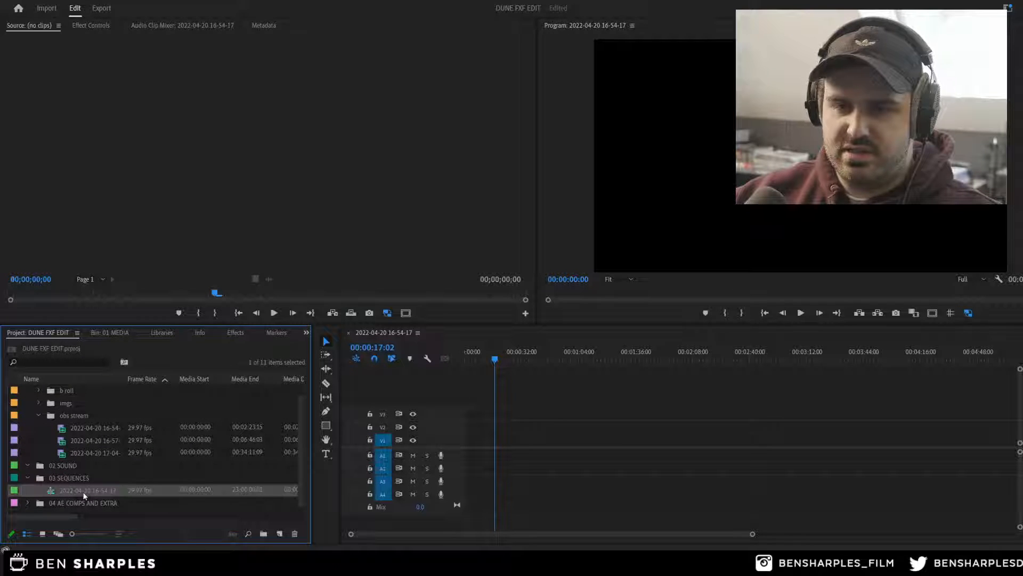
pyautogui.click(83, 493)
pyautogui.write('assem')
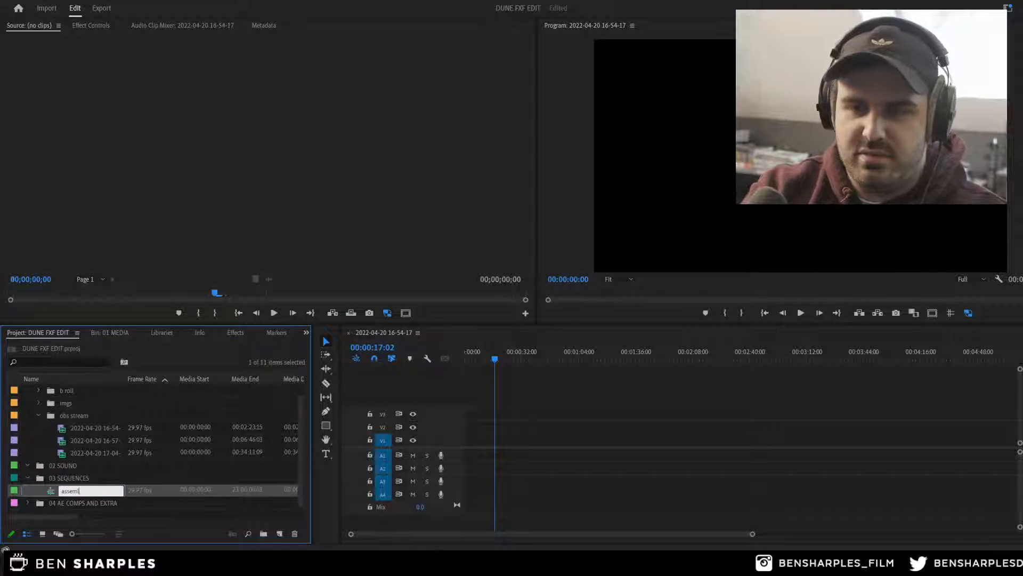
pyautogui.write('bly')
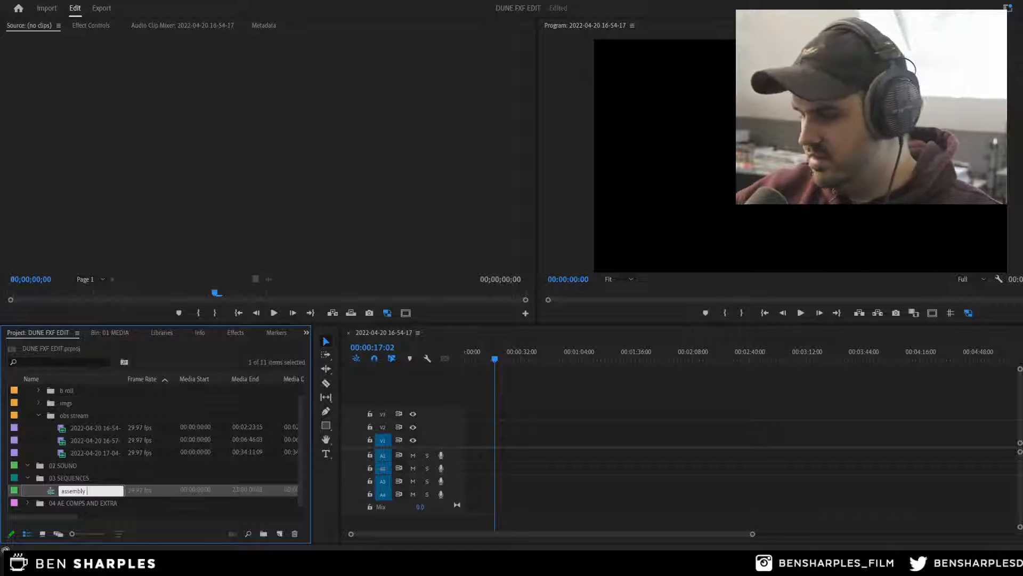
pyautogui.write(' 042222')
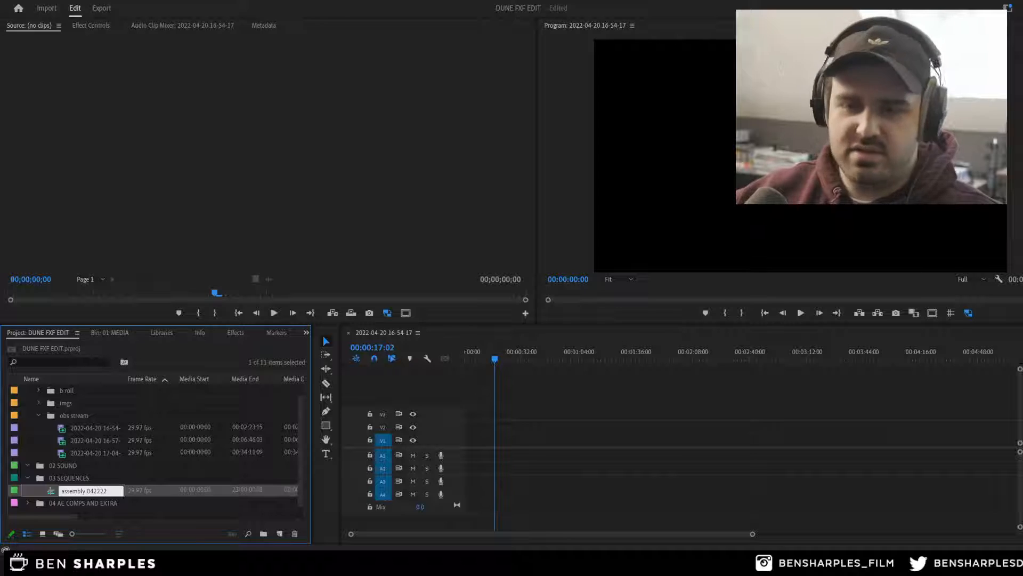
pyautogui.press('Return')
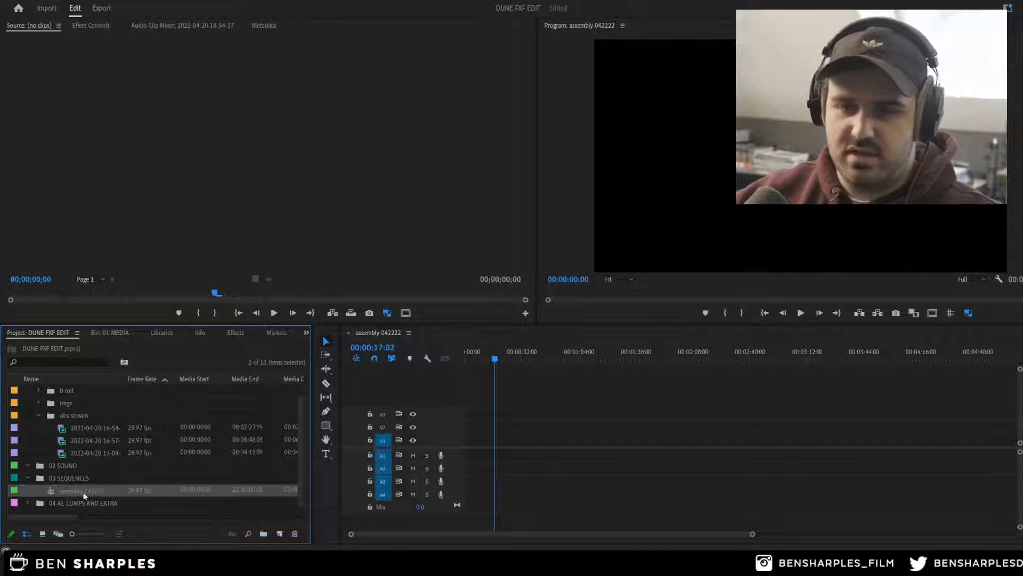
# Step: Rename the assembly 042222 sequence as "video edit final"
pyautogui.click(84, 492)
pyautogui.click(114, 500)
pyautogui.doubleClick(108, 492)
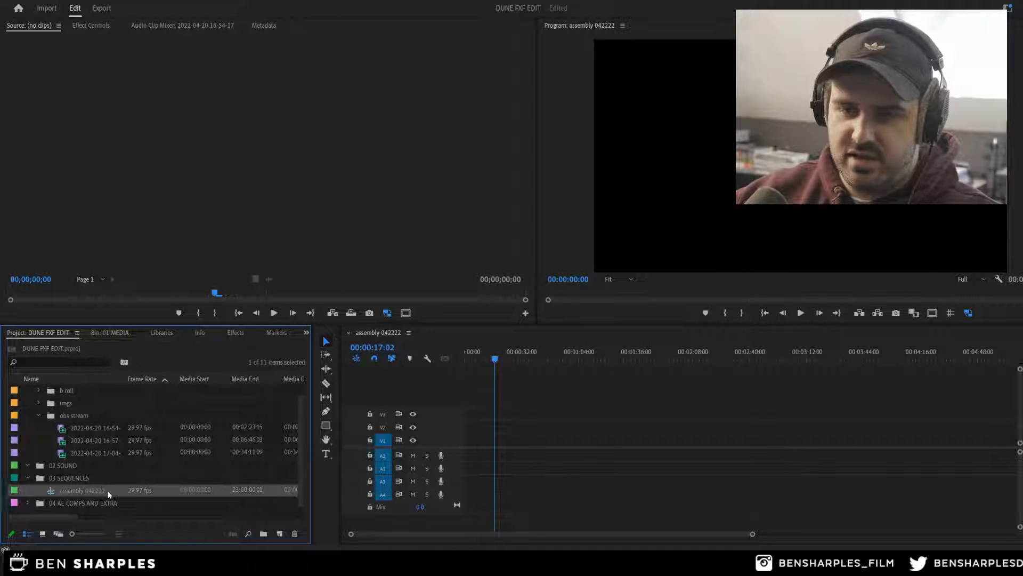
pyautogui.click(95, 492)
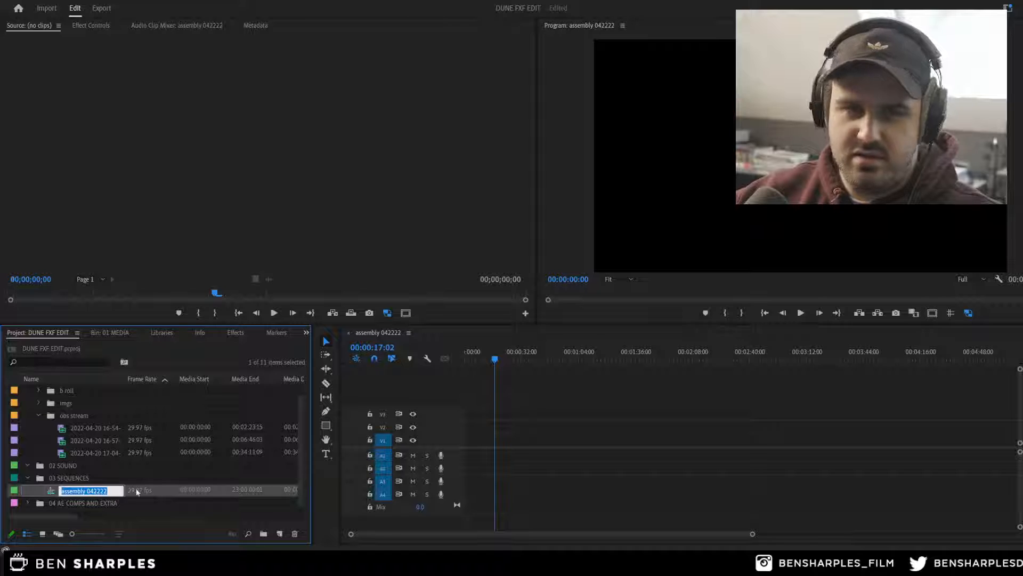
pyautogui.write('video')
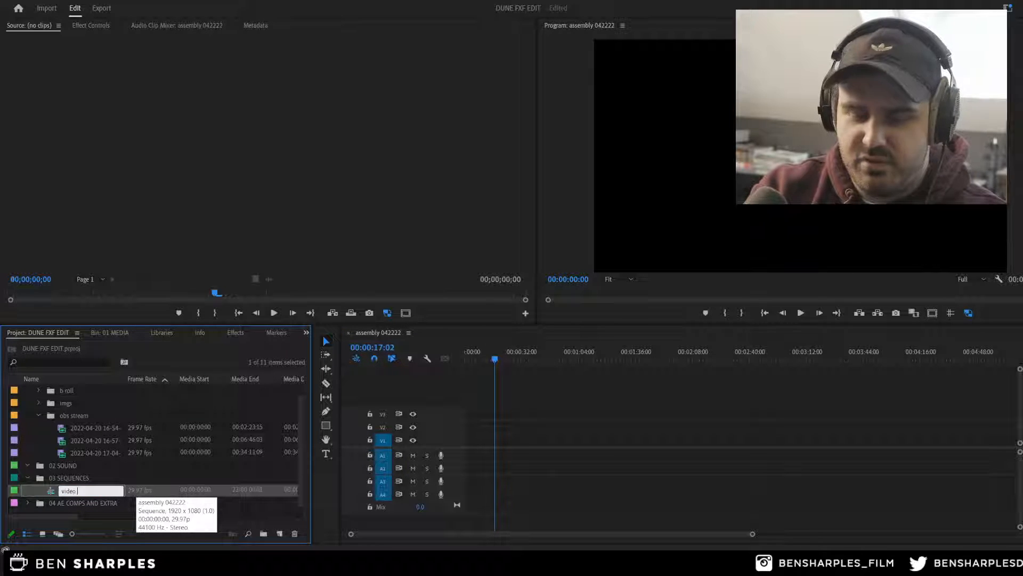
pyautogui.write(' edit final')
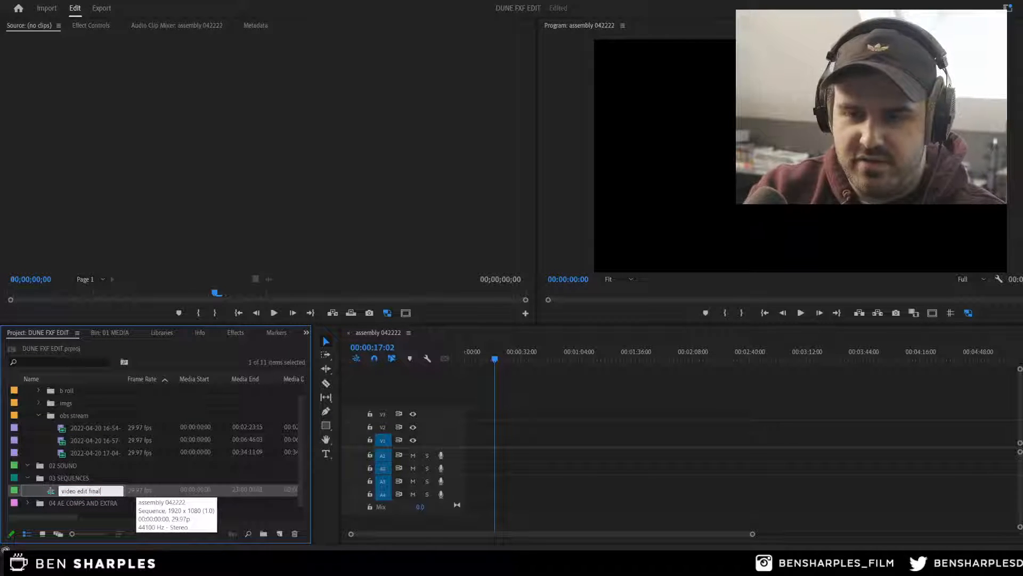
pyautogui.press('Tab')
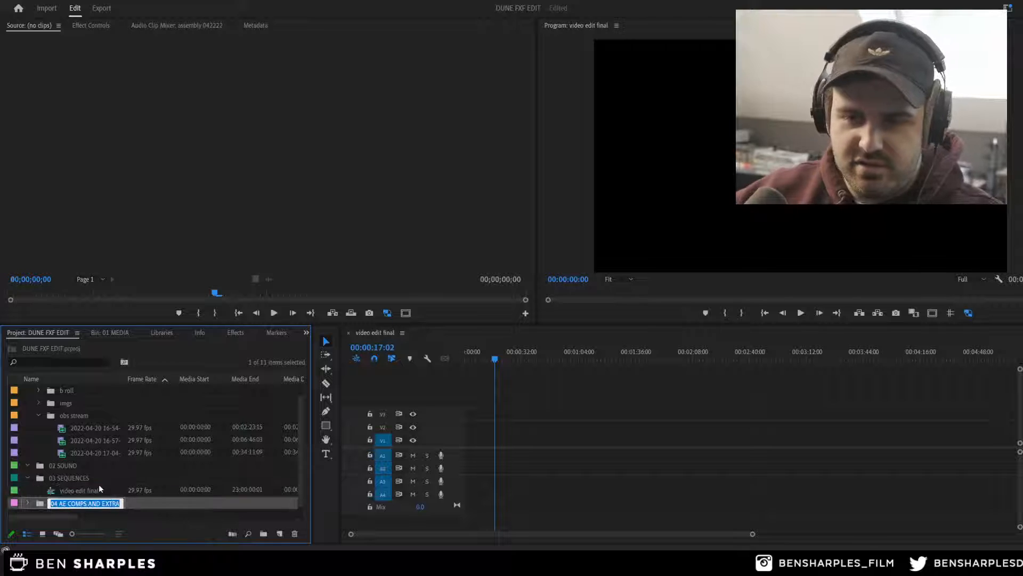
# Step: Extend the sequence's name to "video edit final, final"
pyautogui.click(99, 487)
pyautogui.click(100, 489)
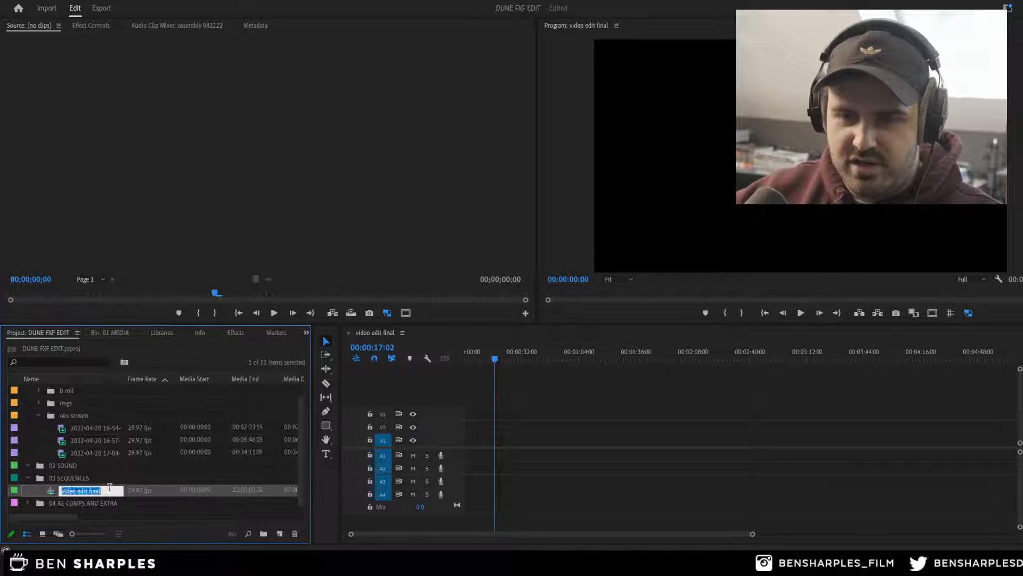
pyautogui.click(103, 489)
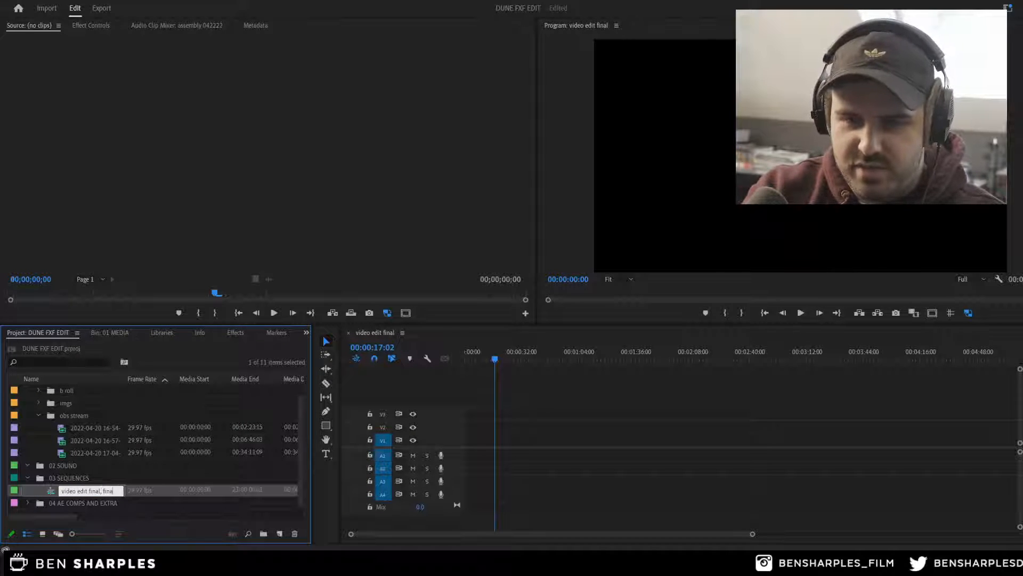
pyautogui.write(', final')
pyautogui.press('Return')
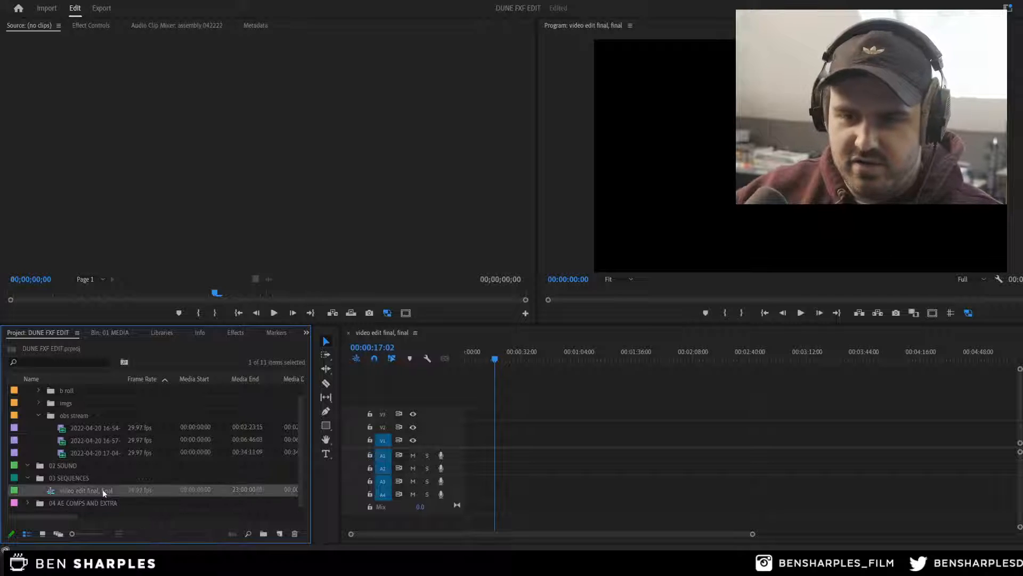
# Step: Change the sequence's name back to "assembly 042222" and collapse the 03 SEQUENCES bin
pyautogui.click(104, 491)
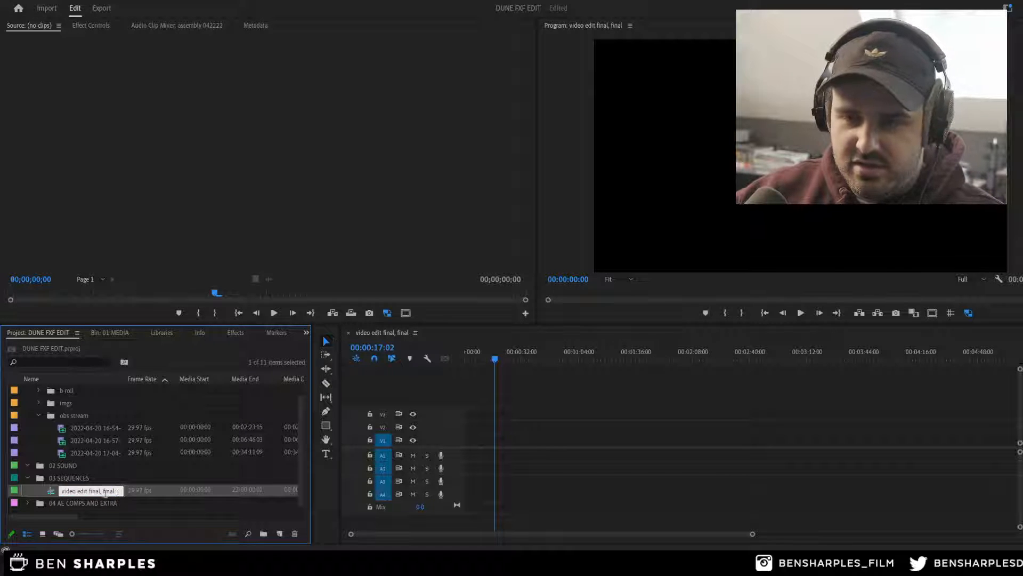
pyautogui.write('assem')
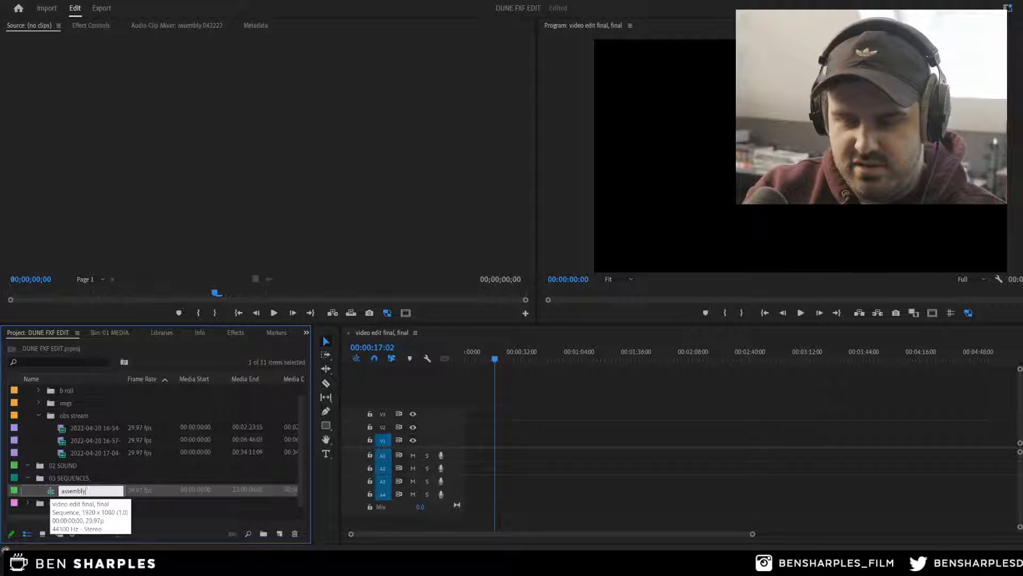
pyautogui.write('bly 042222')
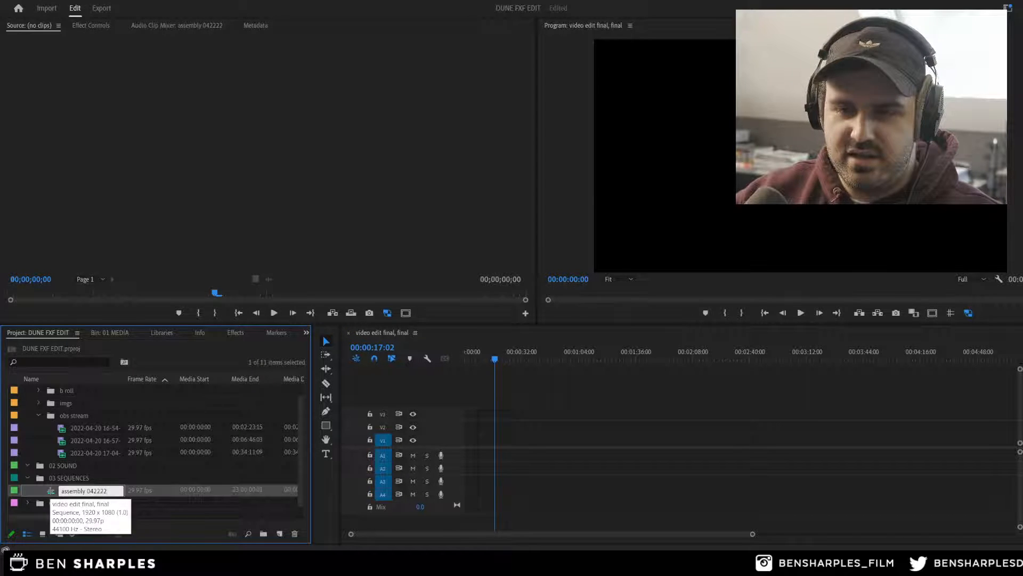
pyautogui.press('Return')
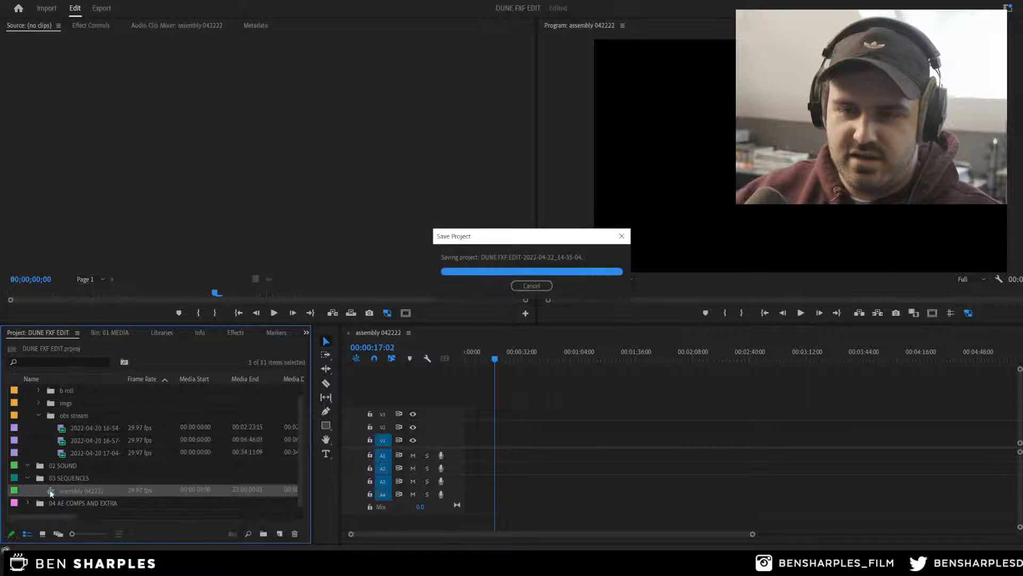
pyautogui.click(28, 478)
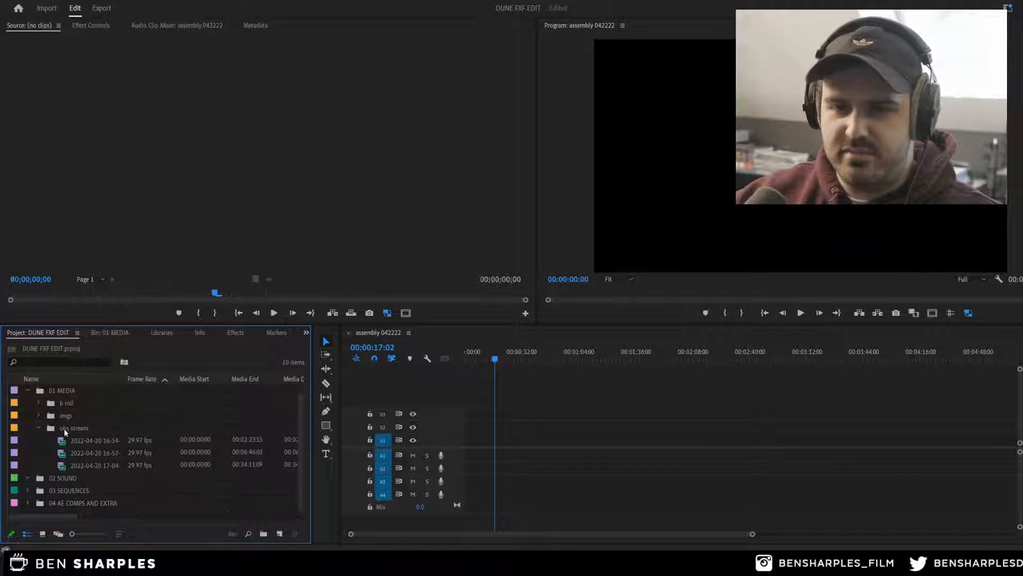
# Step: Preview several points of the 16-54-17 recording, load the 16-57-29 recording as source, and collapse the obs stream bin
pyautogui.doubleClick(82, 438)
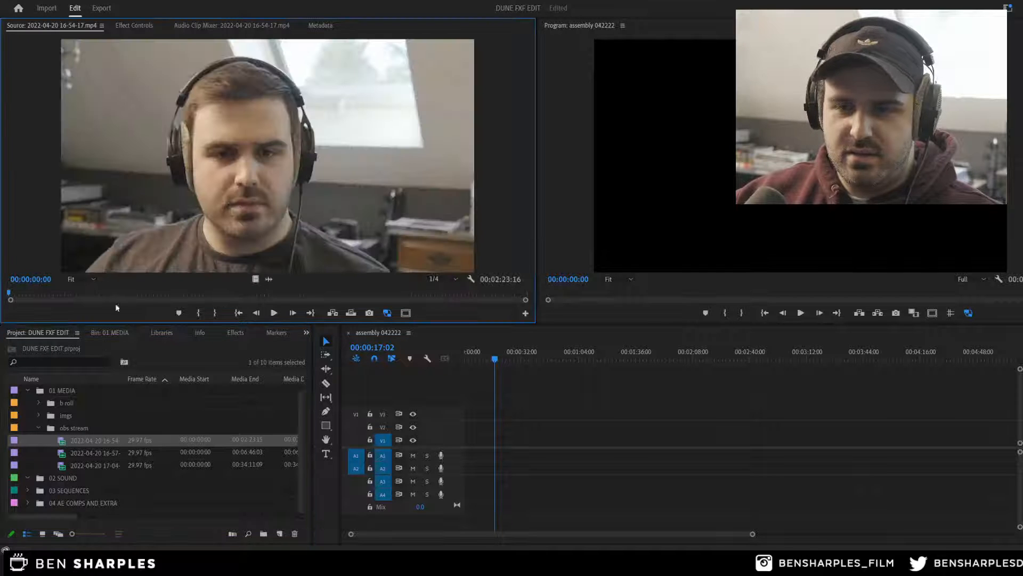
pyautogui.click(209, 295)
pyautogui.click(363, 295)
pyautogui.click(460, 295)
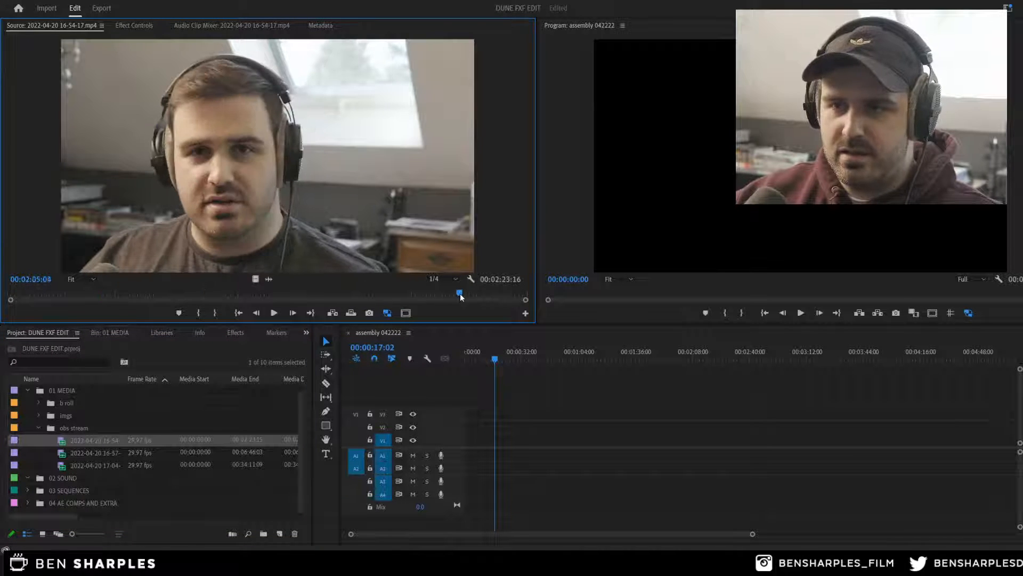
pyautogui.press('space')
pyautogui.doubleClick(80, 452)
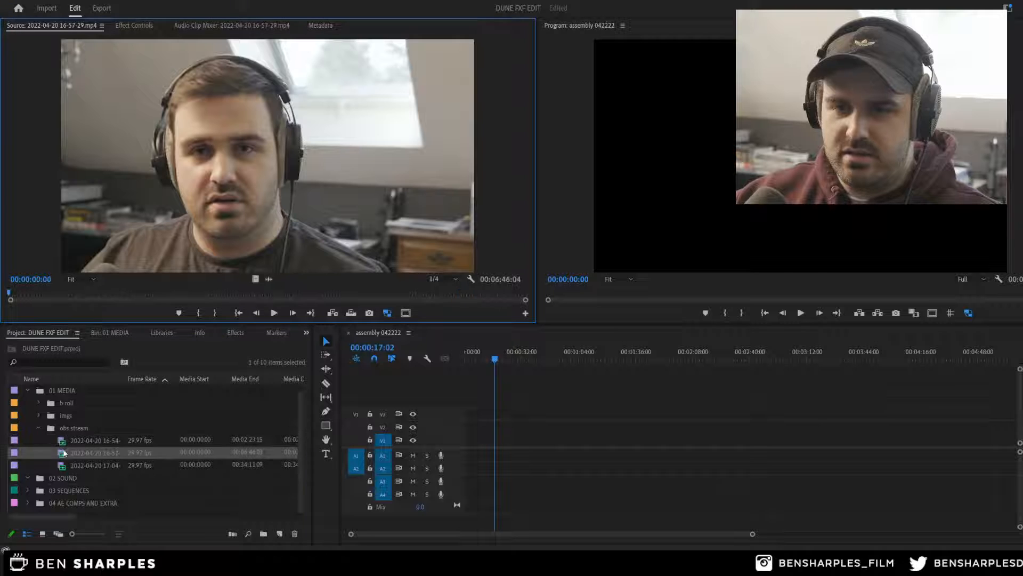
pyautogui.click(38, 428)
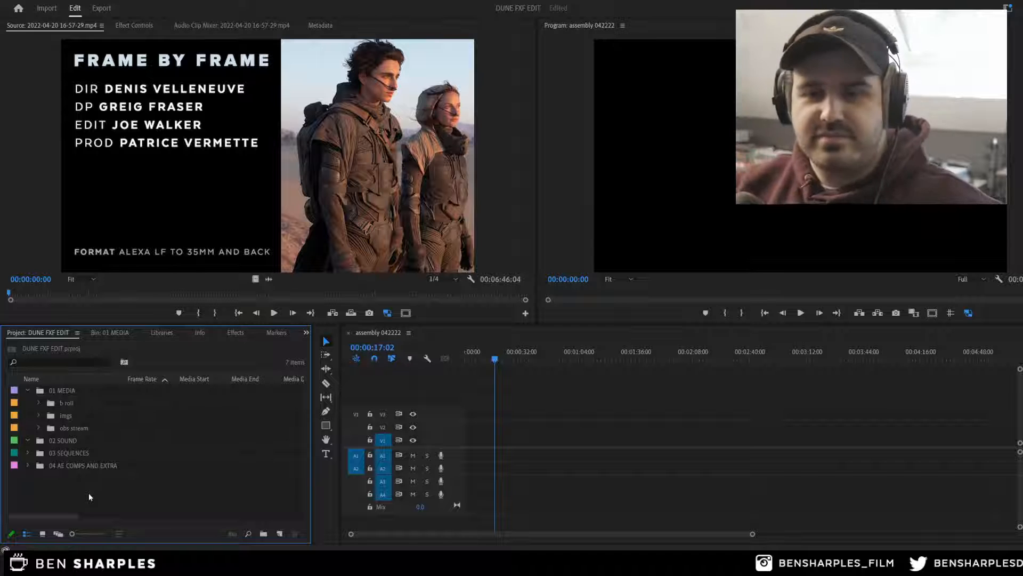
# Step: Look through the numbered clips in 04 AE COMPS AND EXTRA, collapse that bin, and expand the imgs bin
pyautogui.click(27, 465)
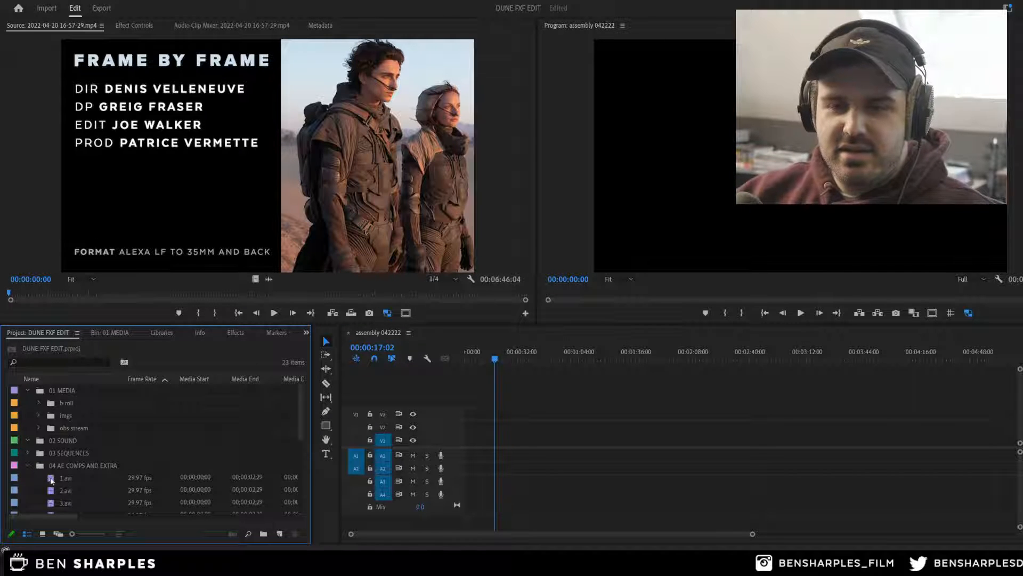
pyautogui.scroll(-3, 75, 461)
pyautogui.scroll(3, 79, 463)
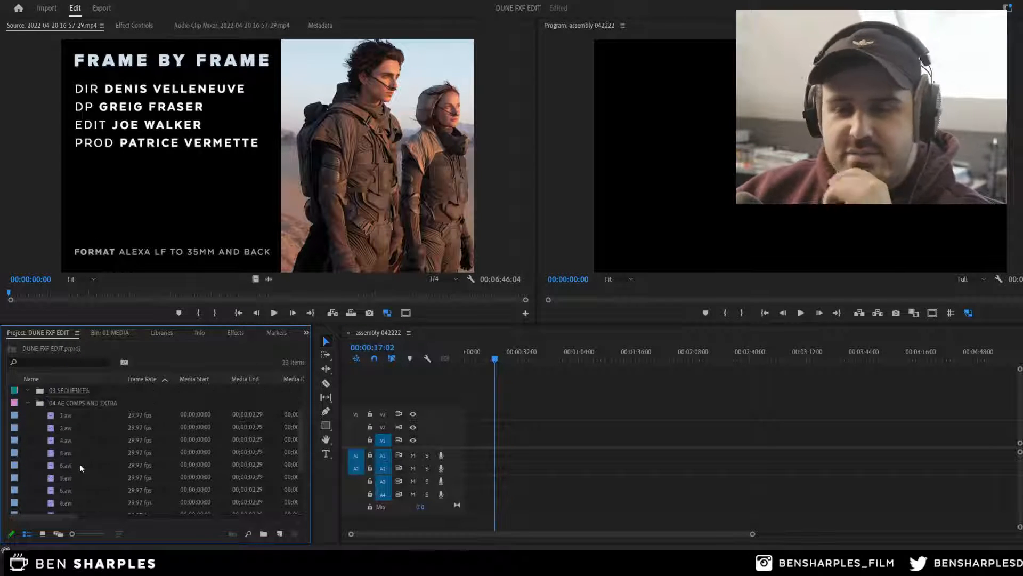
pyautogui.click(26, 465)
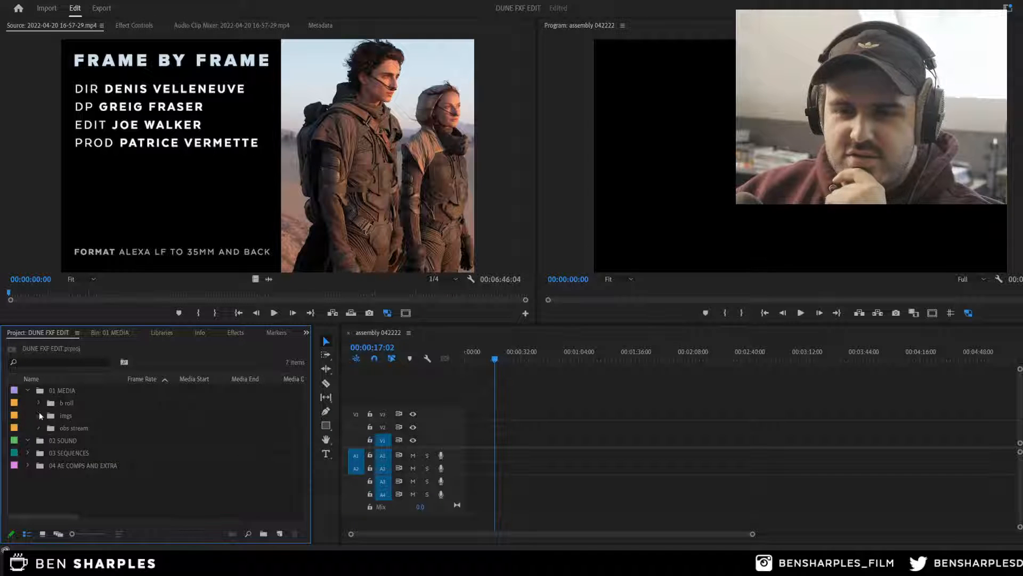
pyautogui.click(40, 415)
pyautogui.click(40, 415)
pyautogui.click(39, 416)
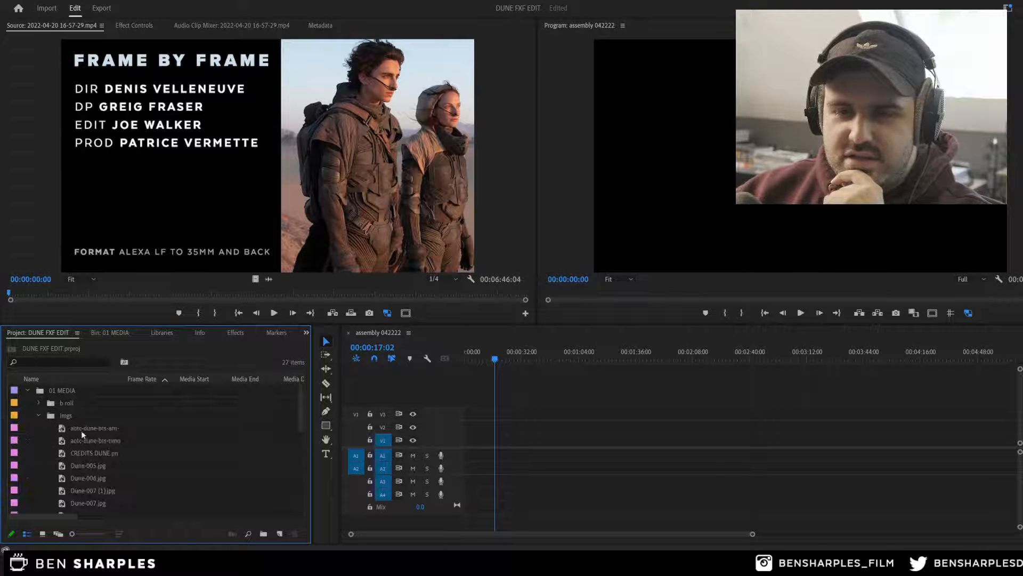
# Step: Show the project's bins as icons and open the 01 MEDIA bin to browse its images
pyautogui.click(43, 534)
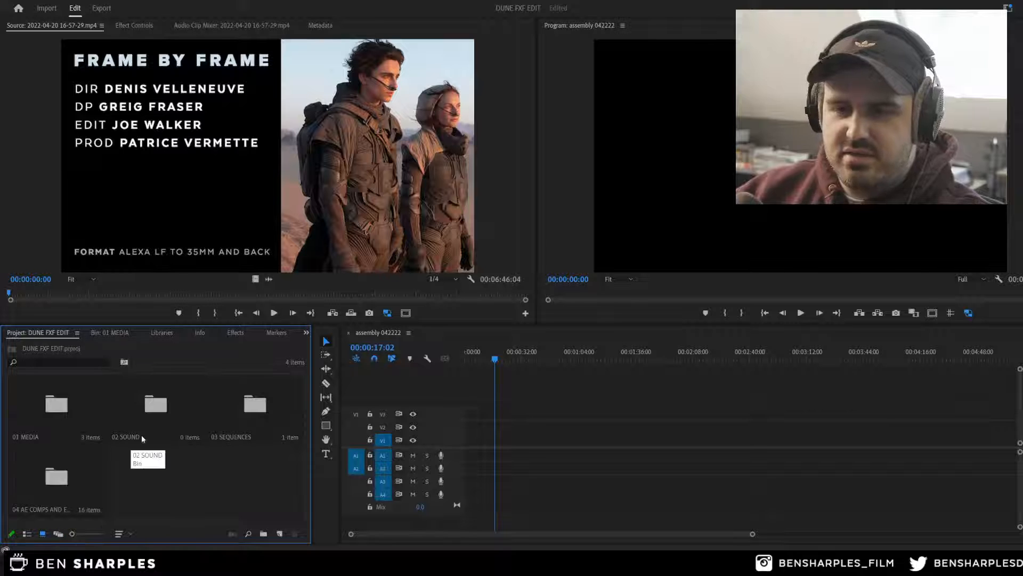
pyautogui.doubleClick(74, 421)
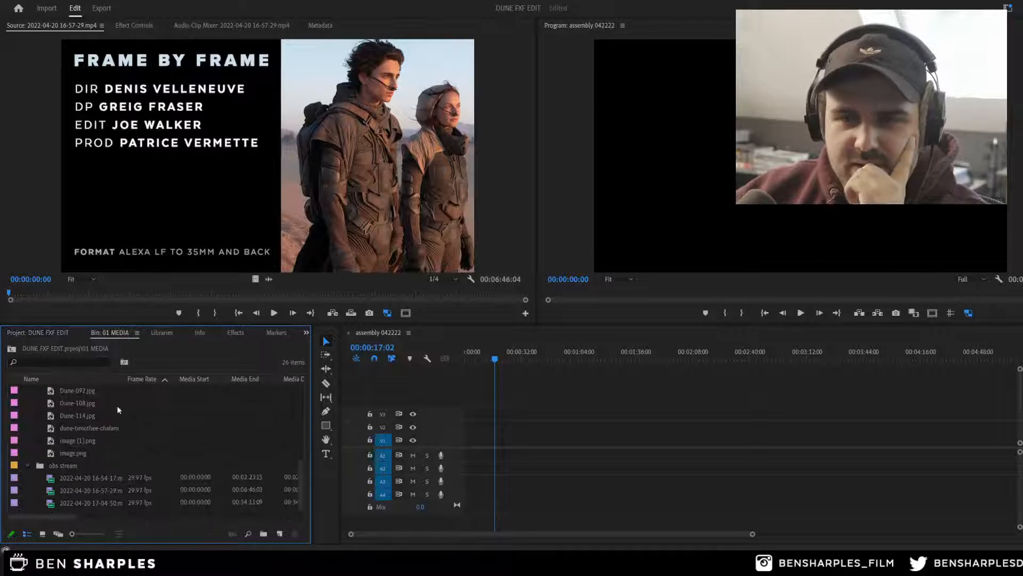
pyautogui.scroll(3, 115, 405)
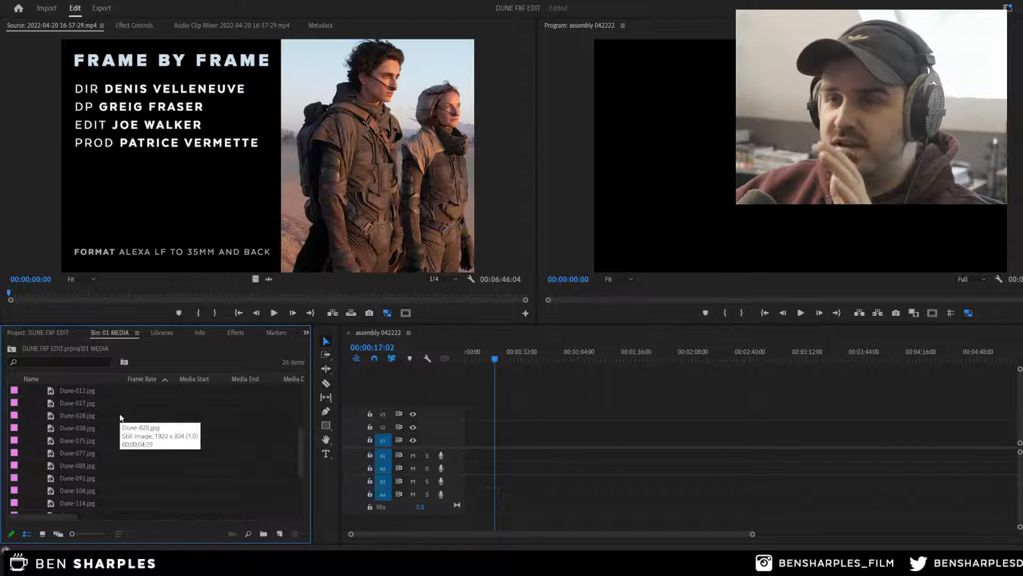
# Step: Switch to the Dual workspace and return to the Editing workspace
pyautogui.click(201, 1)
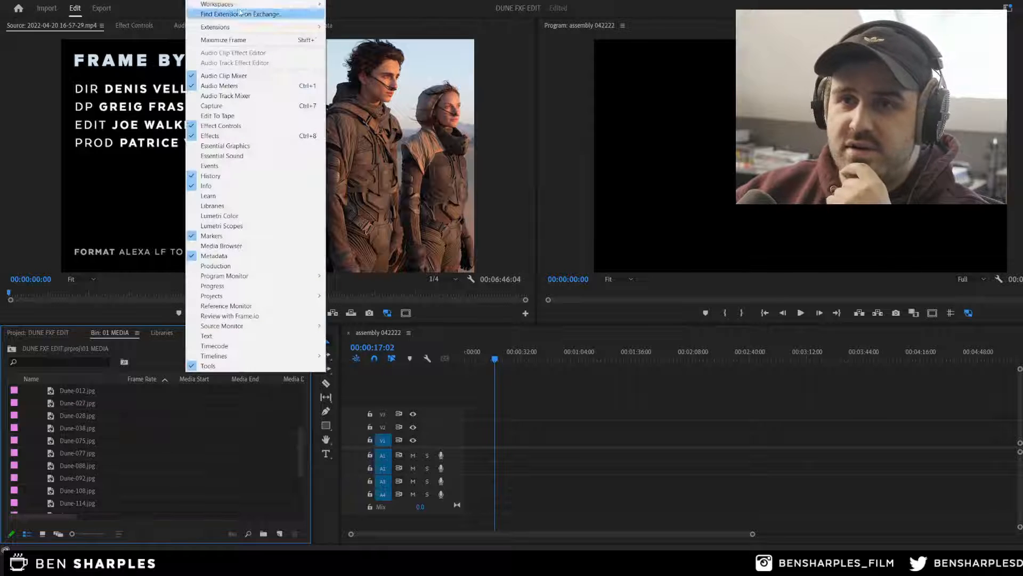
pyautogui.moveTo(219, 4)
pyautogui.click(349, 74)
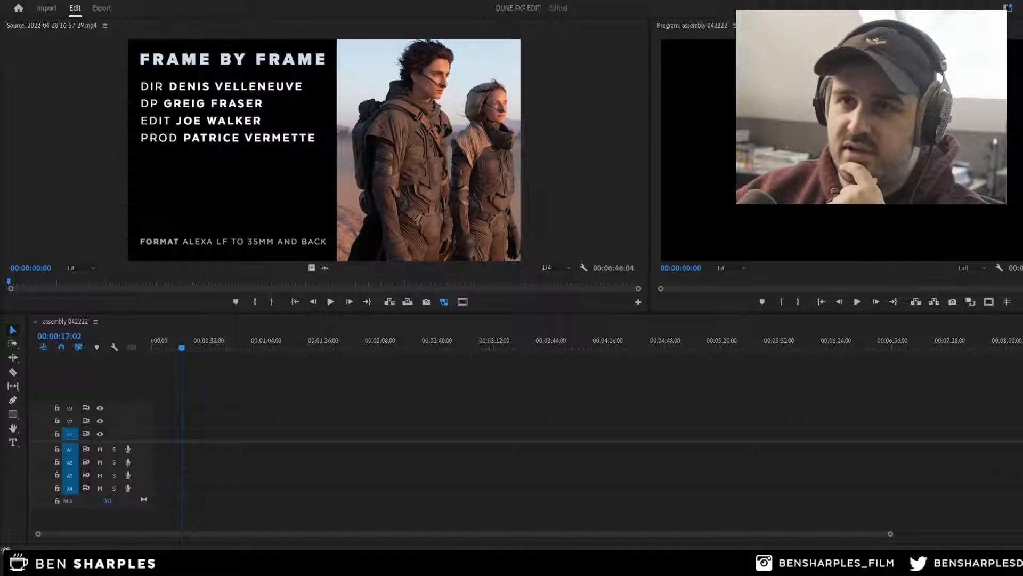
pyautogui.click(197, 0)
pyautogui.moveTo(257, 3)
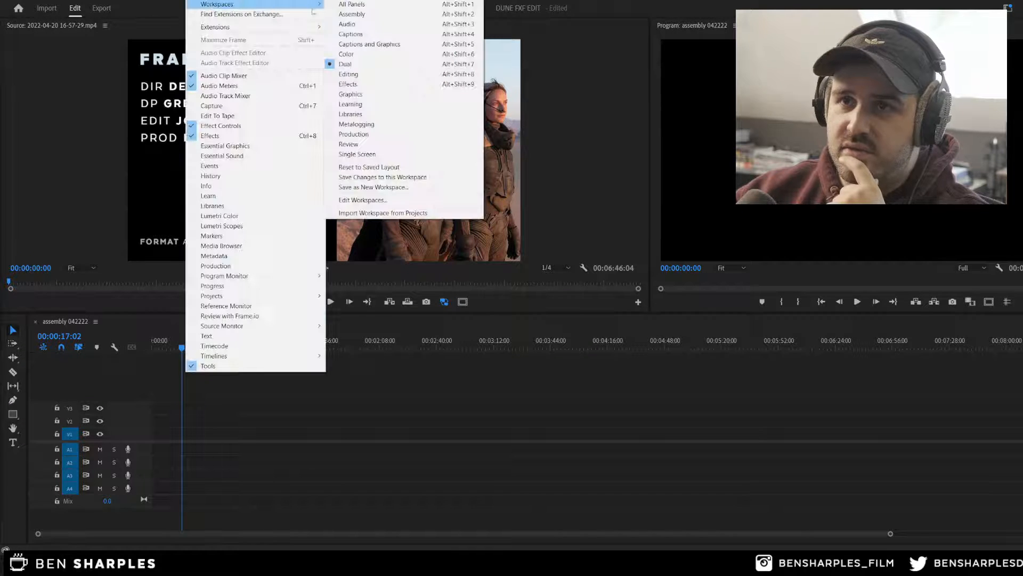
pyautogui.click(355, 74)
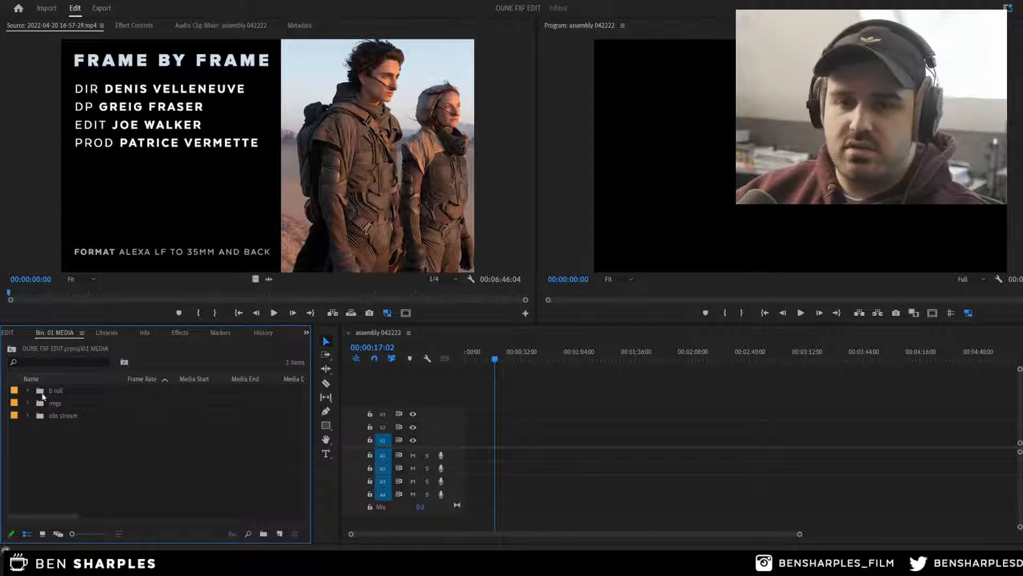
# Step: Expand the imgs bin, preview Dune-006.jpg as source, and place it on track V1 at 00:00:17:02
pyautogui.click(27, 402)
pyautogui.scroll(-1, 54, 427)
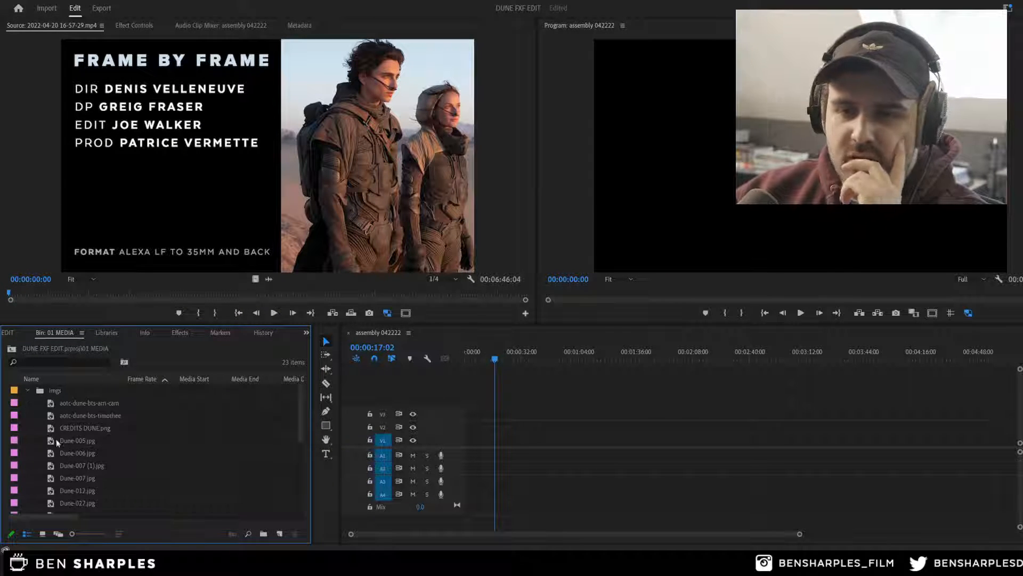
pyautogui.doubleClick(53, 453)
pyautogui.click(52, 467)
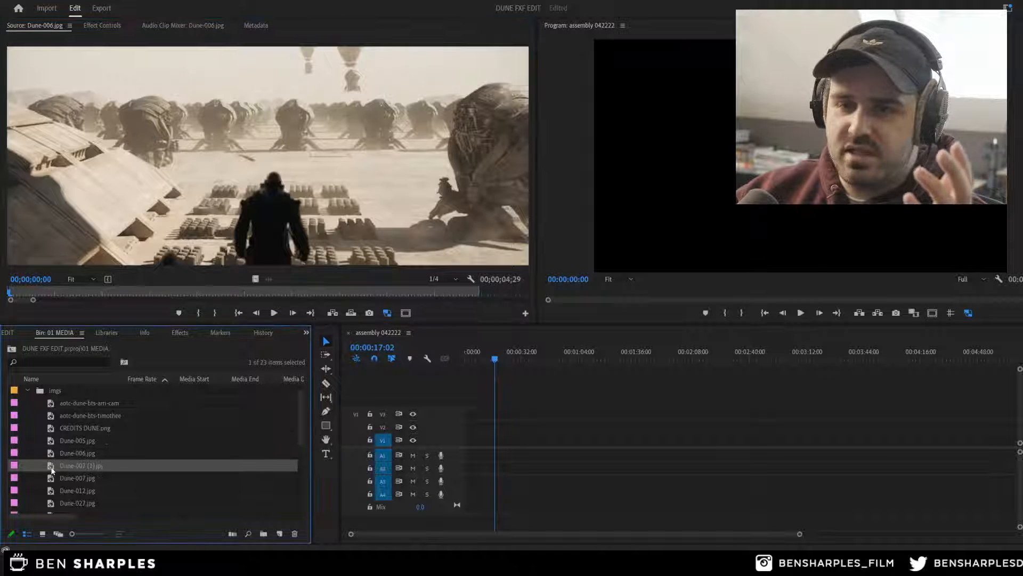
pyautogui.doubleClick(52, 455)
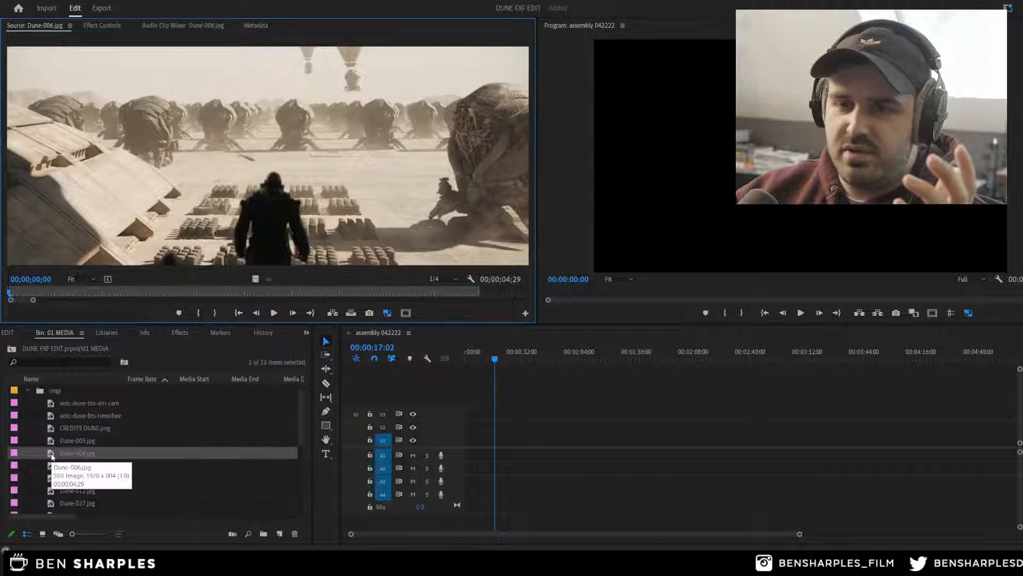
pyautogui.moveTo(52, 457); pyautogui.dragTo(508, 425)
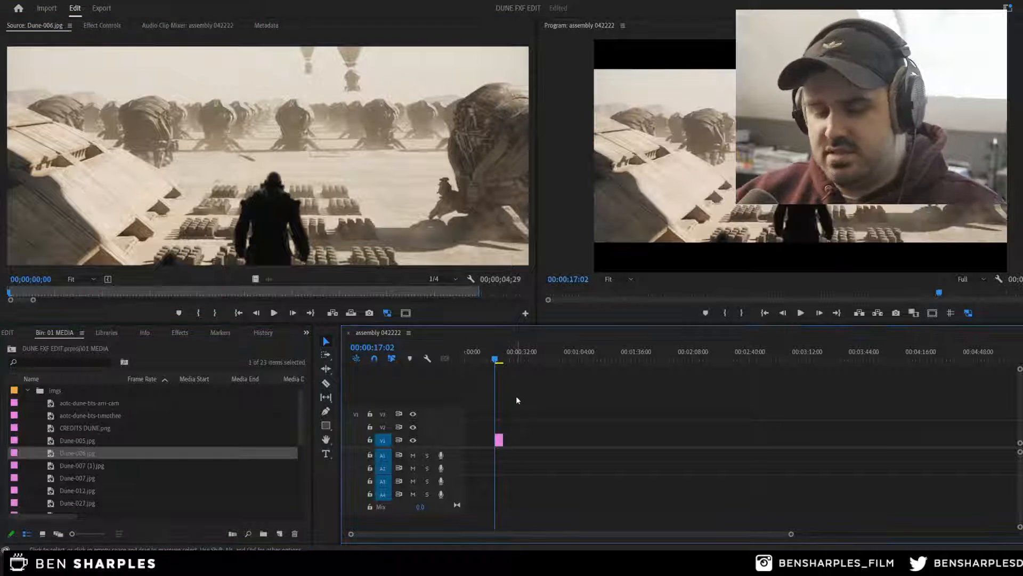
# Step: Enlarge the Dune-006.jpg clip on the timeline so it fills the frame, with its Scale at 151
pyautogui.press('=')
pyautogui.press('=')
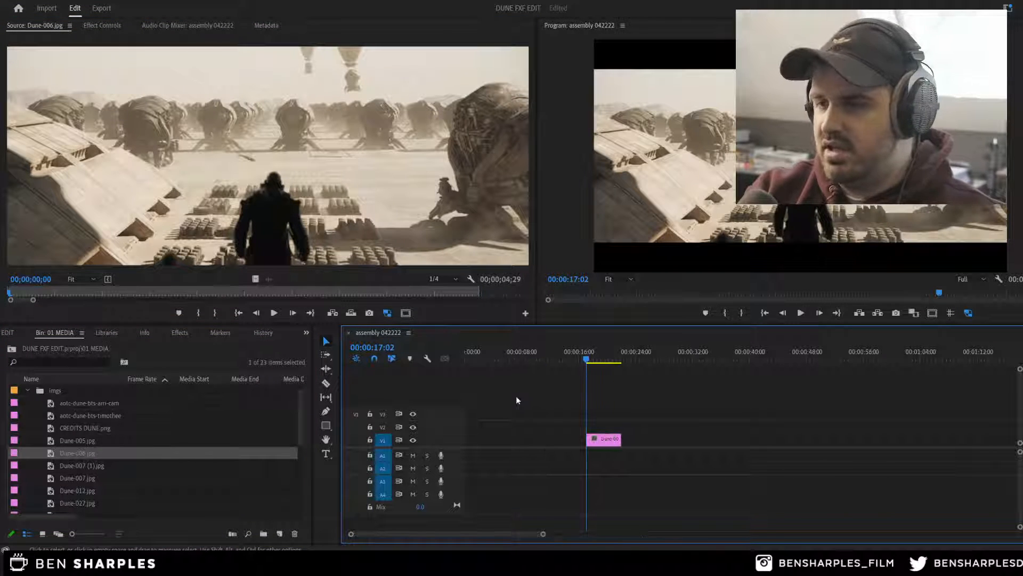
pyautogui.doubleClick(605, 438)
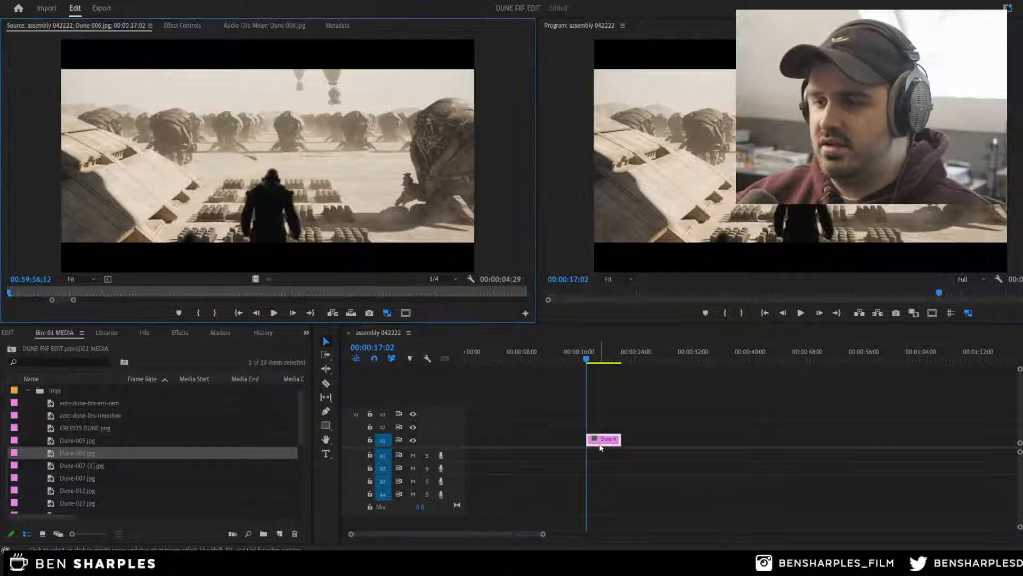
pyautogui.click(184, 26)
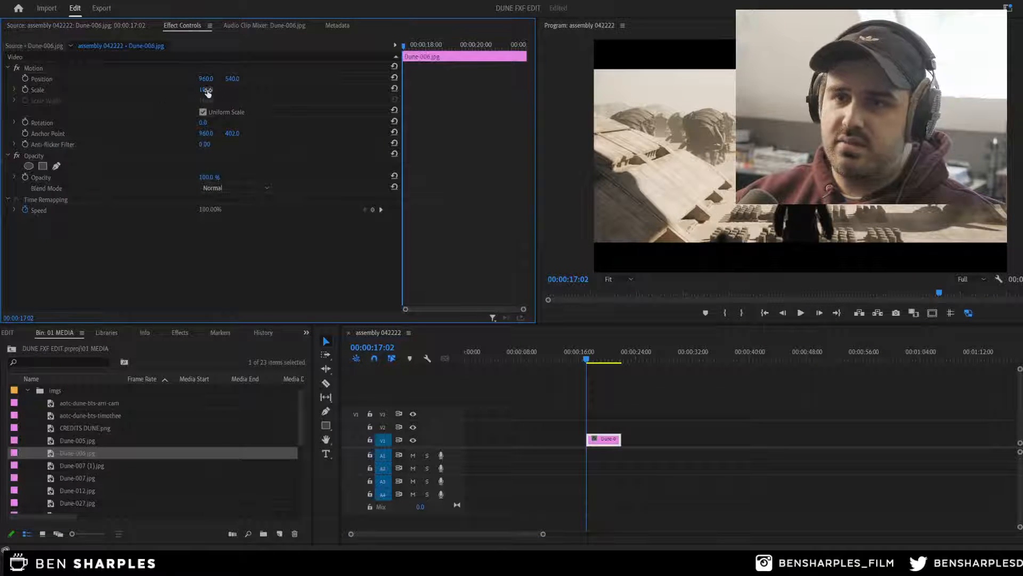
pyautogui.moveTo(213, 91); pyautogui.dragTo(214, 92)
pyautogui.click(574, 389)
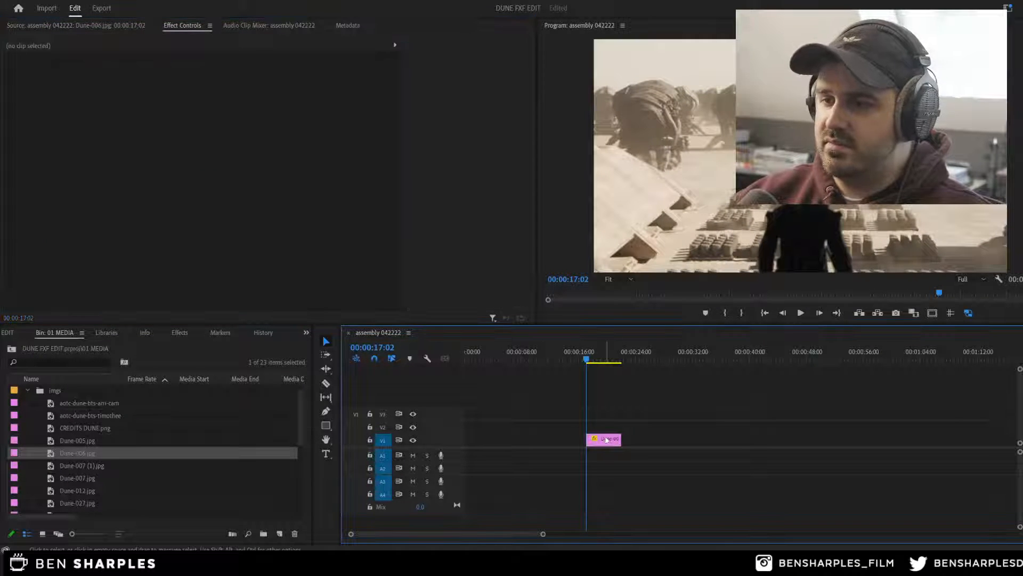
pyautogui.click(591, 356)
pyautogui.doubleClick(616, 438)
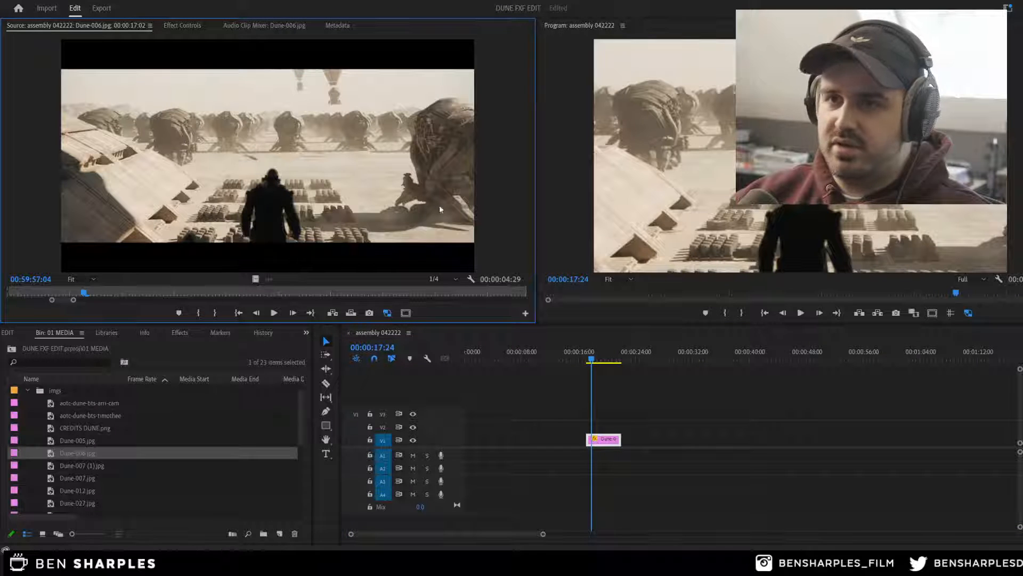
pyautogui.click(179, 27)
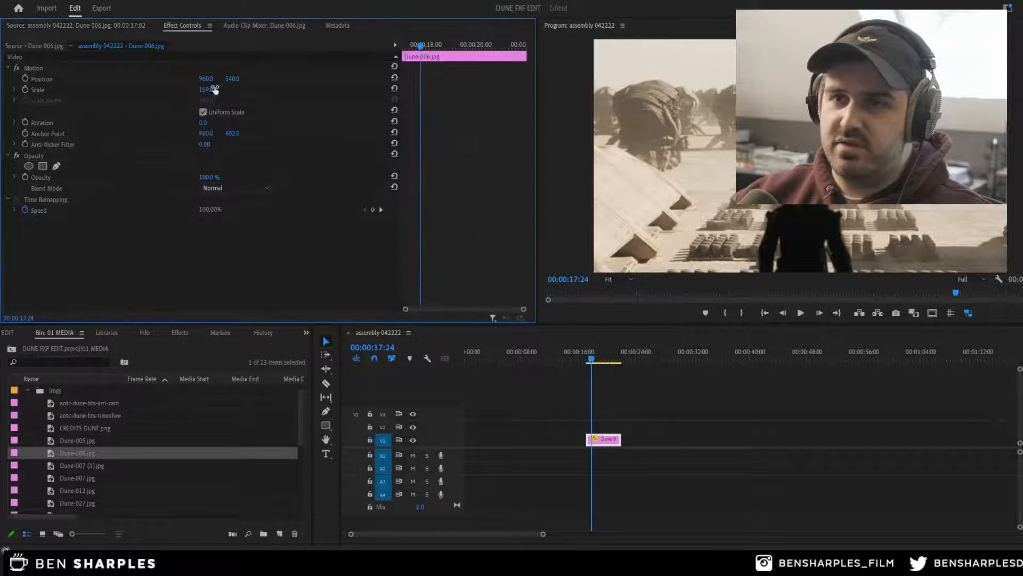
pyautogui.moveTo(214, 89); pyautogui.dragTo(211, 90)
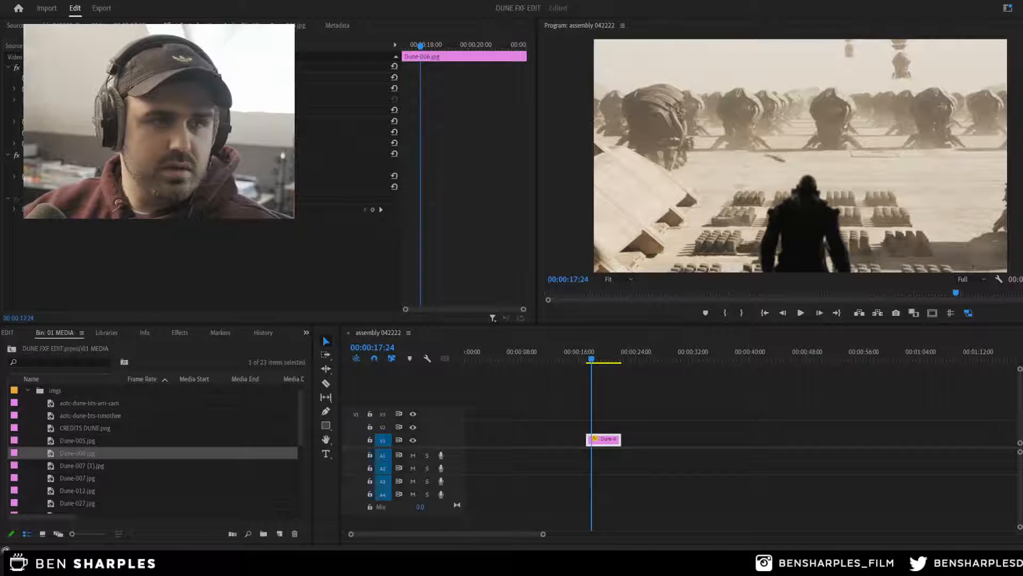
pyautogui.click(615, 388)
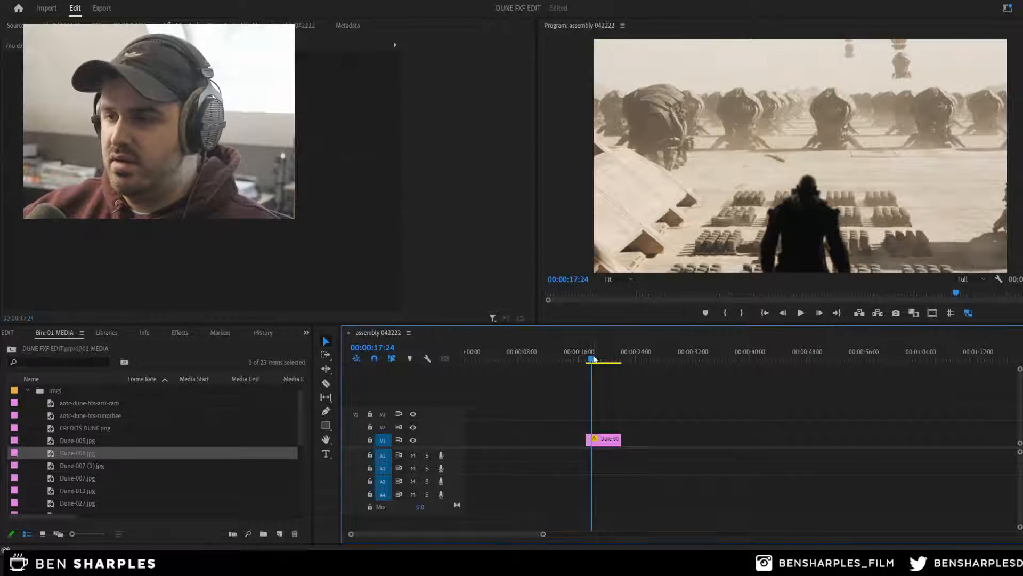
pyautogui.moveTo(594, 359); pyautogui.dragTo(597, 355)
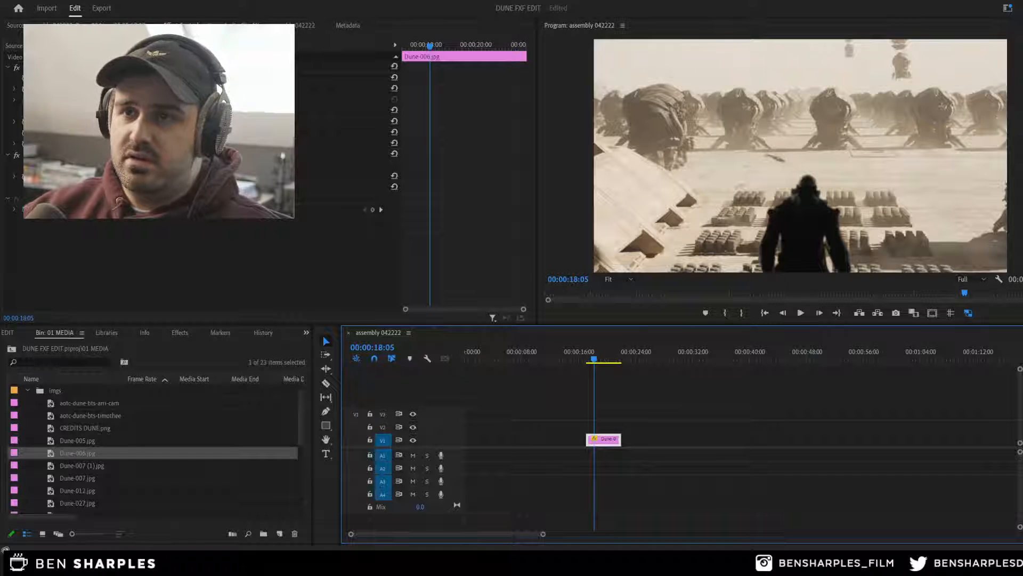
# Step: Search the effects for "blur" and apply Camera Blur to the Dune-006.jpg clip
pyautogui.click(198, 1)
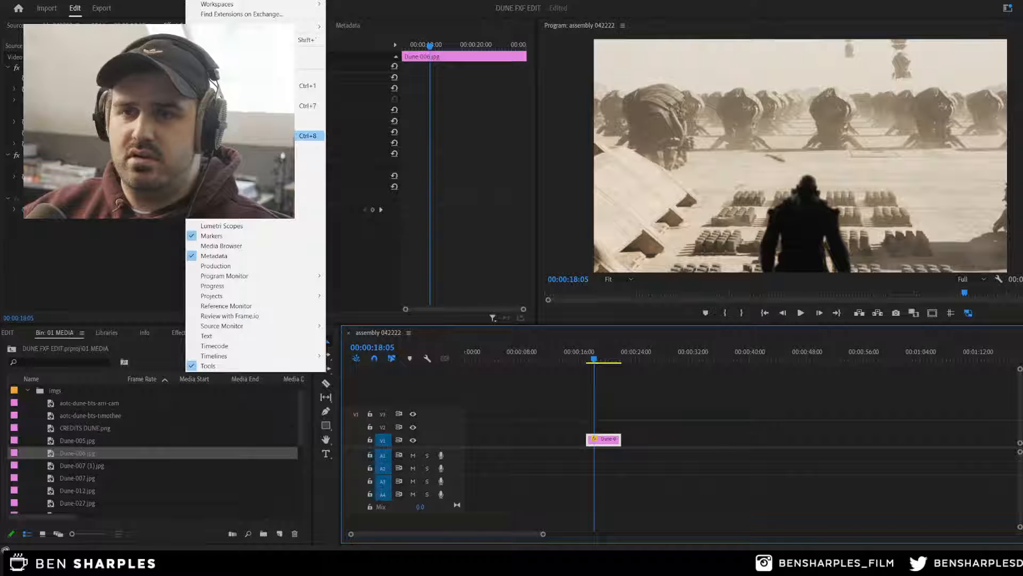
pyautogui.click(213, 135)
pyautogui.click(49, 345)
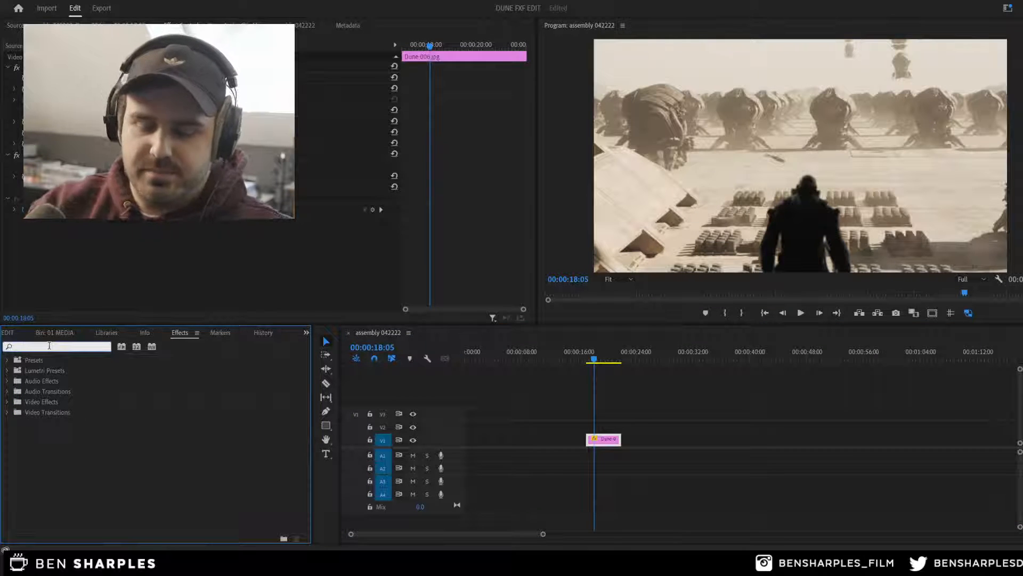
pyautogui.write('blur')
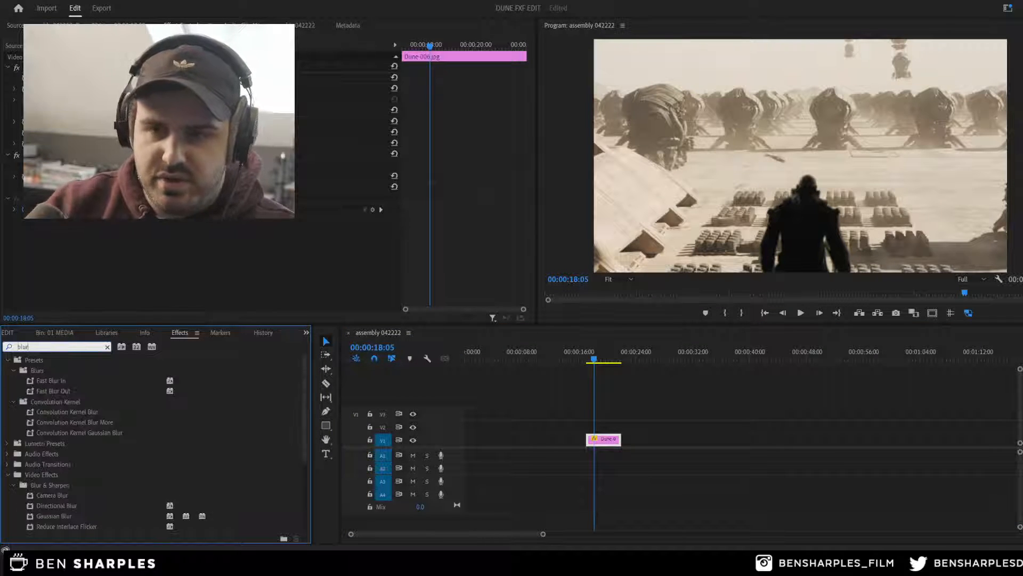
pyautogui.click(50, 495)
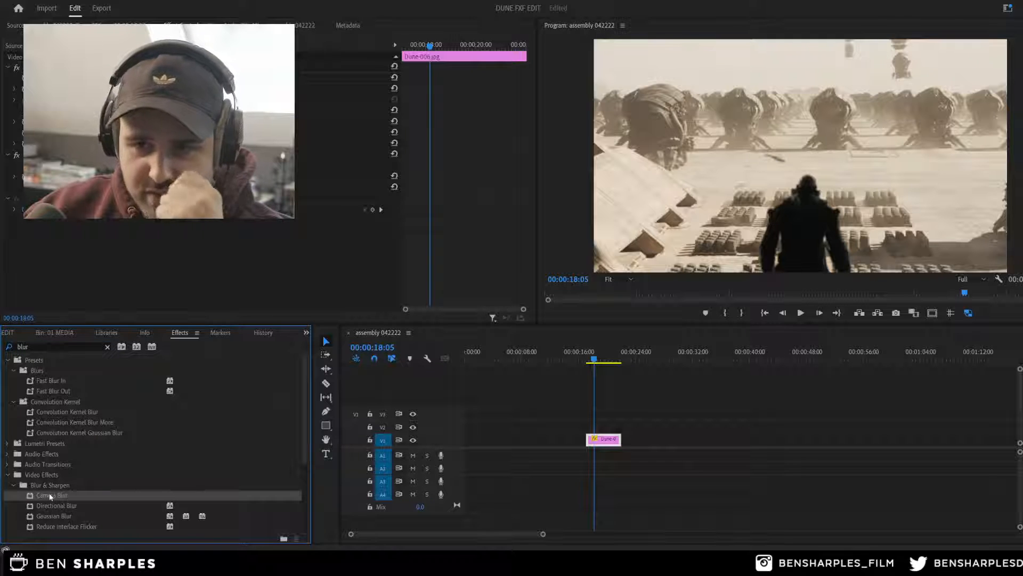
pyautogui.moveTo(51, 495); pyautogui.dragTo(604, 439)
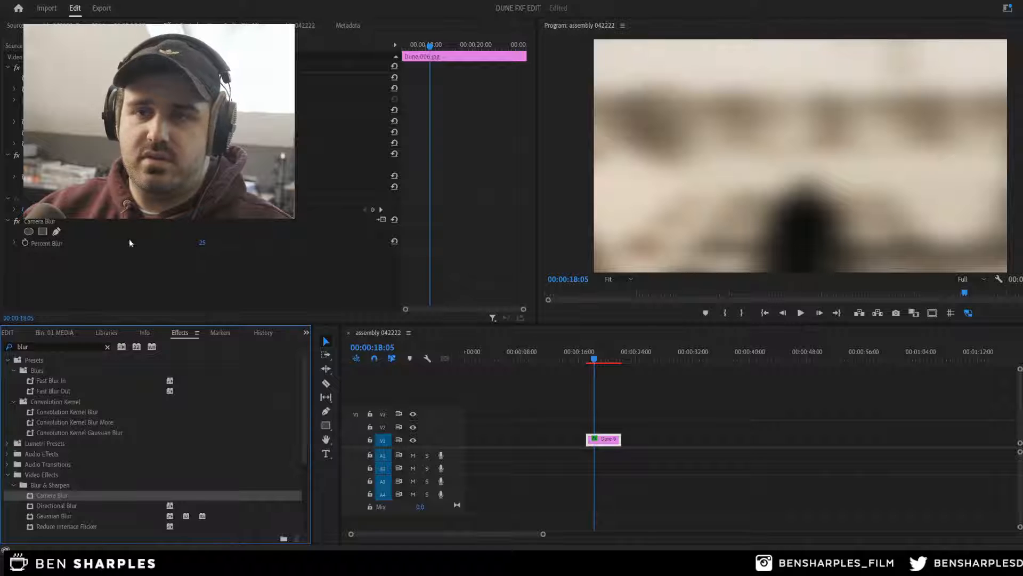
pyautogui.click(92, 275)
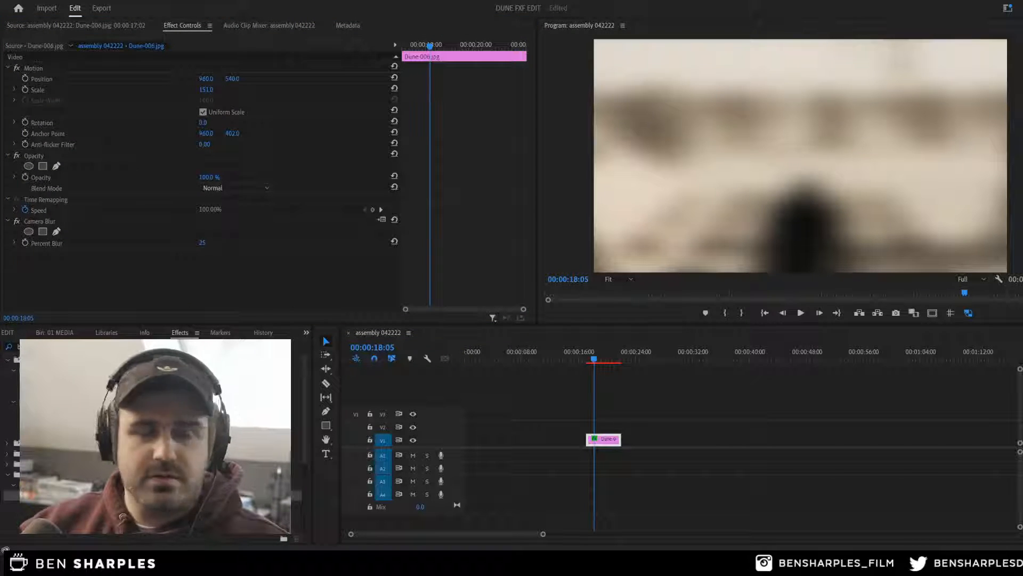
# Step: Try Percent Blur values of 5 and 3 for the Camera Blur, and settle on 2
pyautogui.moveTo(202, 244); pyautogui.dragTo(200, 245)
pyautogui.click(200, 245)
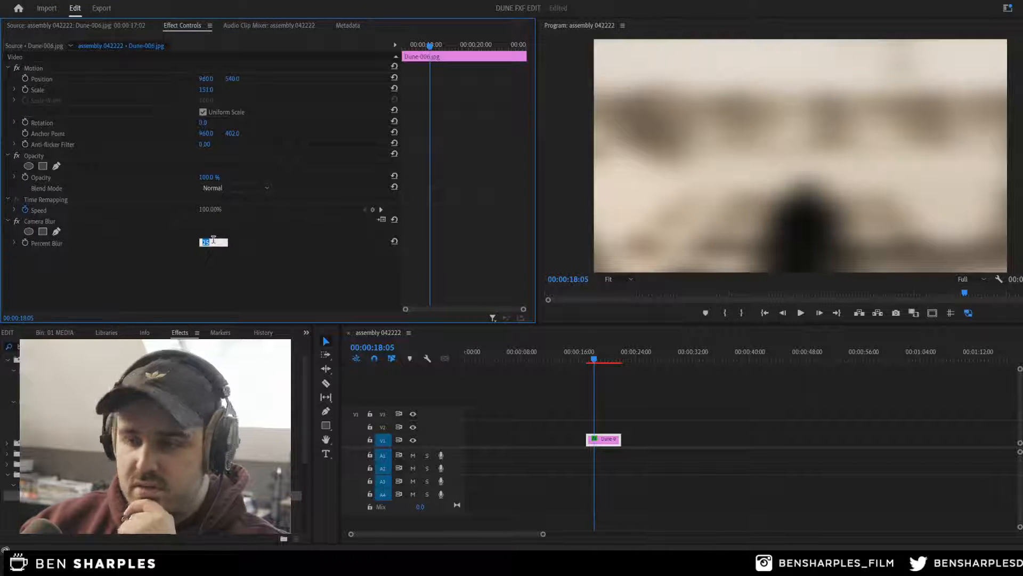
pyautogui.write('5')
pyautogui.press('Return')
pyautogui.click(213, 239)
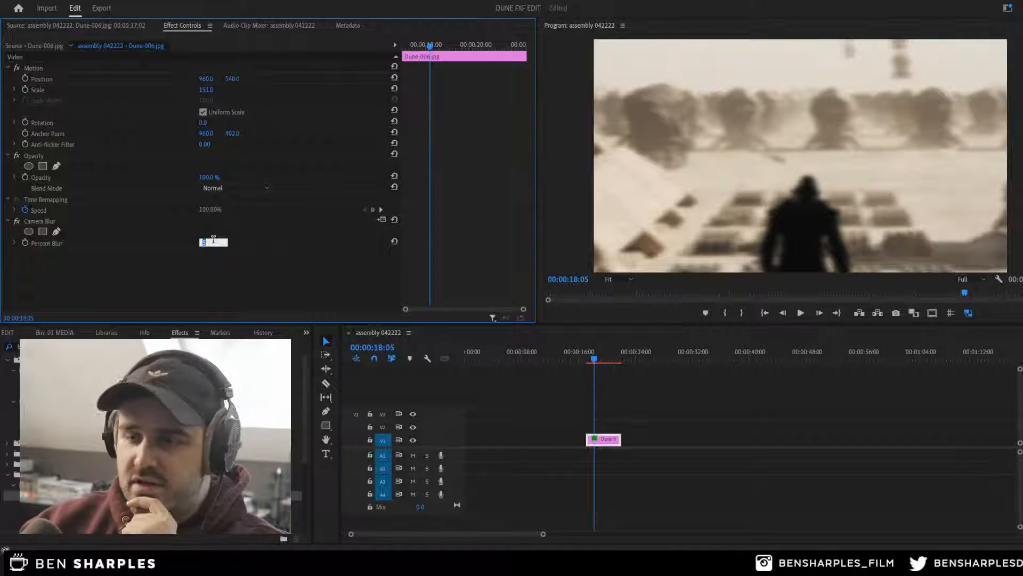
pyautogui.write('3')
pyautogui.press('Return')
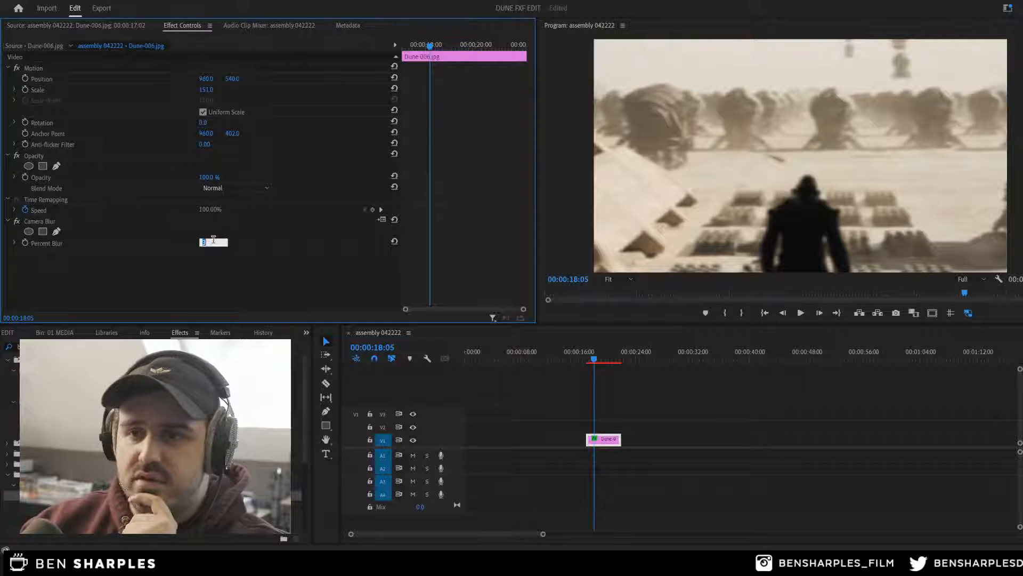
pyautogui.press('Return')
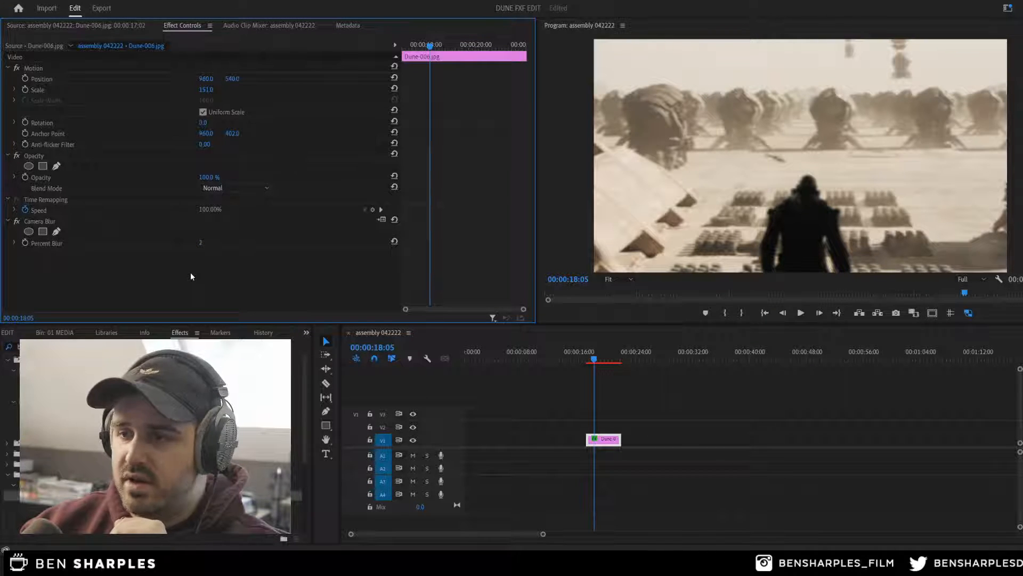
# Step: Move the playhead to the clip's start at 00:00:17:02 and enable Scale keyframing there
pyautogui.click(588, 358)
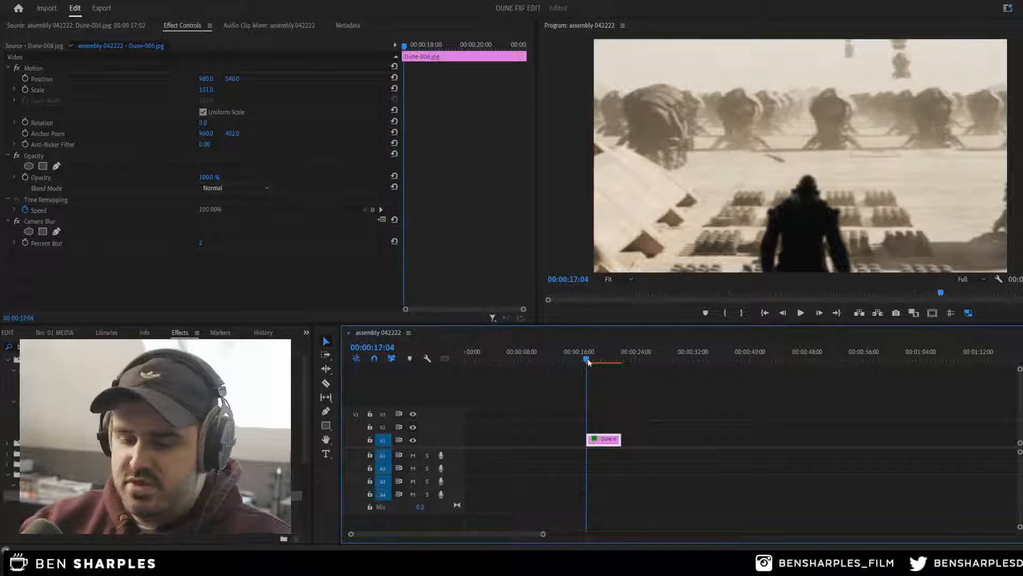
pyautogui.press('=')
pyautogui.press('=')
pyautogui.press('=')
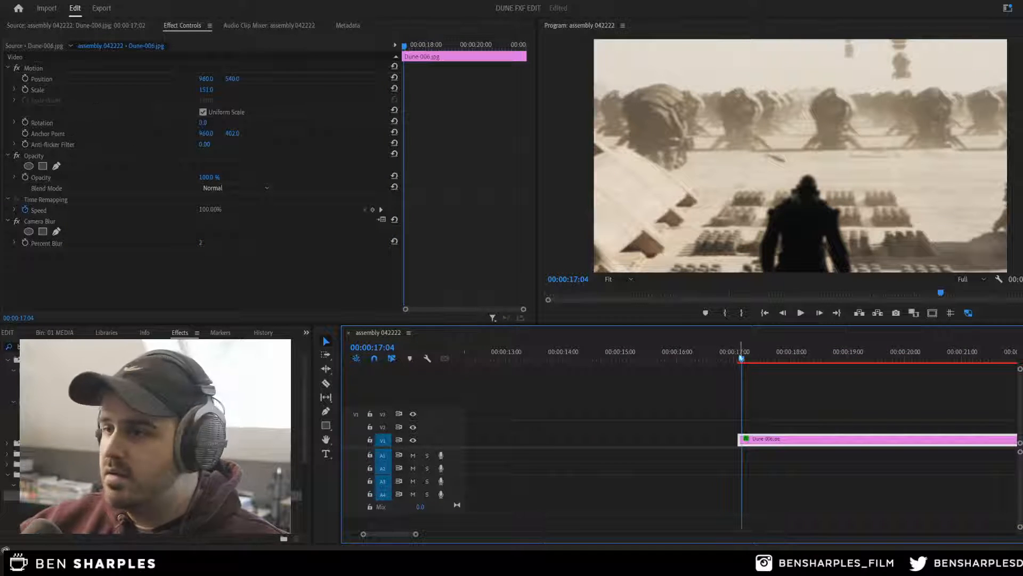
pyautogui.moveTo(741, 358); pyautogui.dragTo(739, 359)
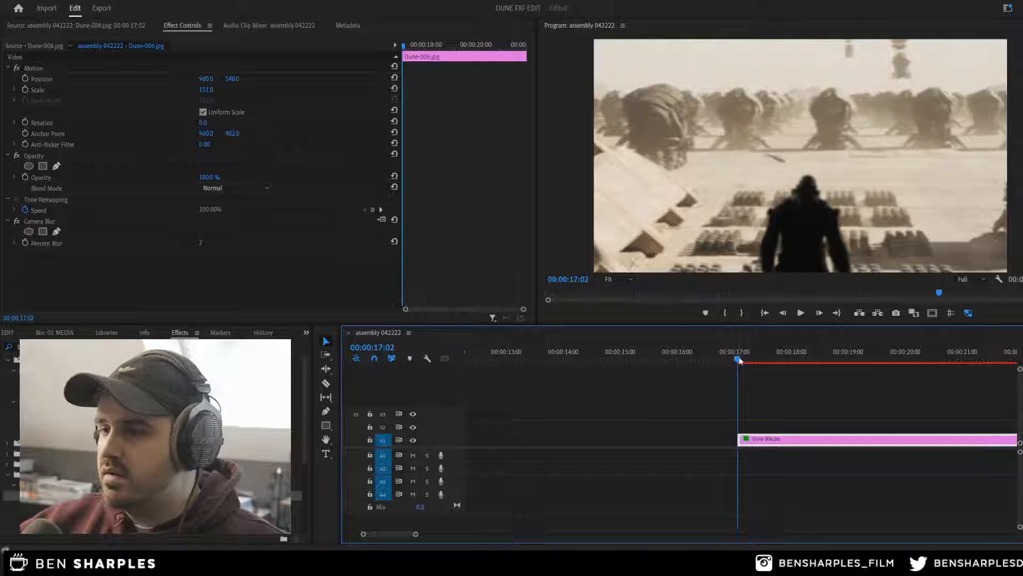
pyautogui.click(30, 91)
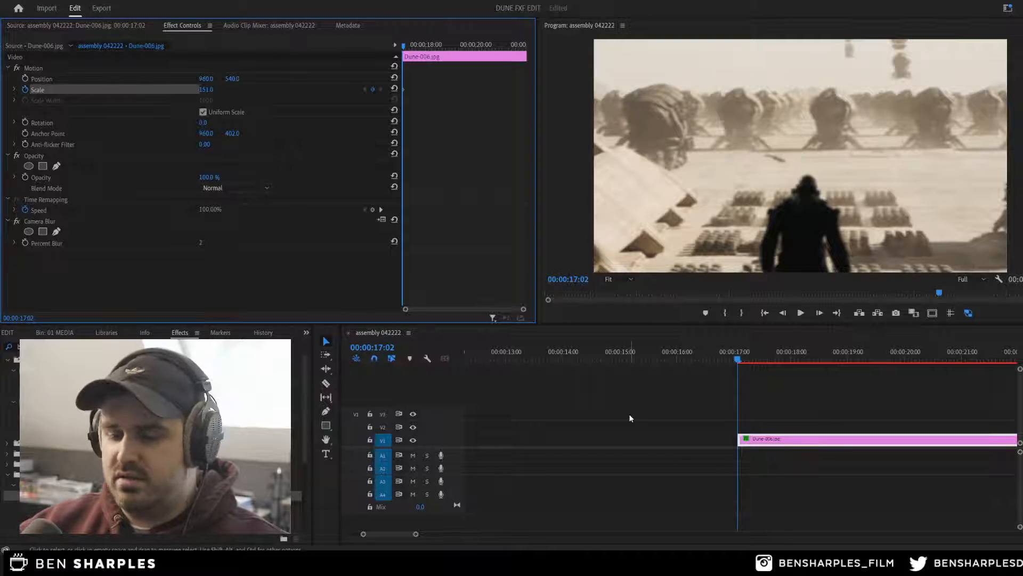
# Step: Add a second Scale keyframe of 170 to the Dune-006.jpg clip near its end, at 00:00:21:12
pyautogui.click(759, 376)
pyautogui.press('-')
pyautogui.press('-')
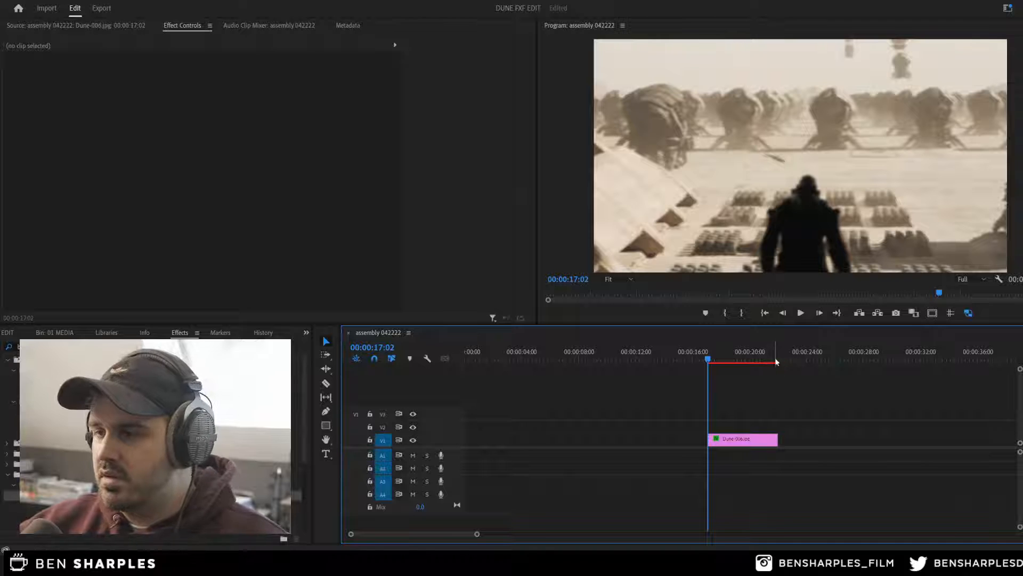
pyautogui.click(777, 359)
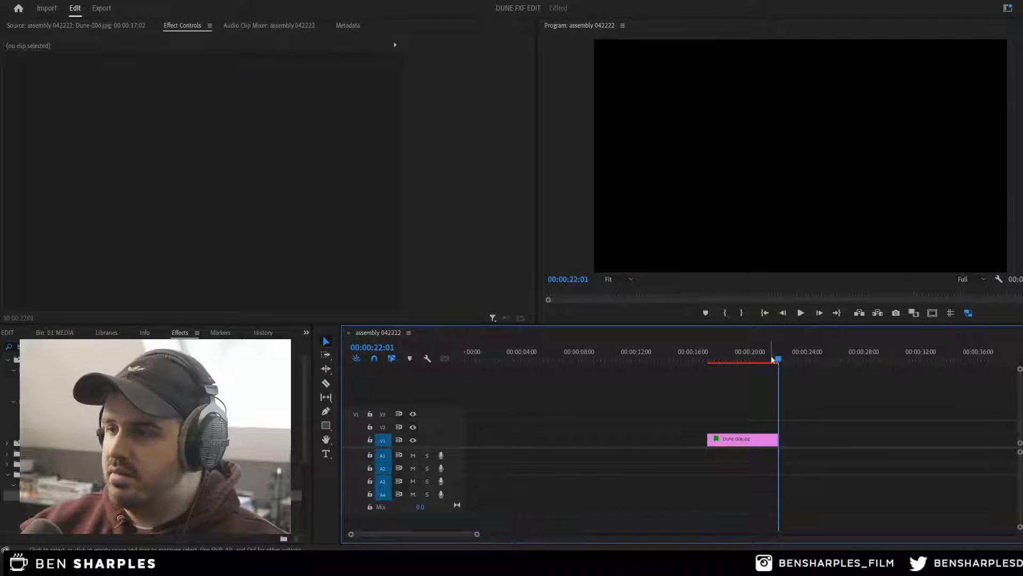
pyautogui.moveTo(772, 359); pyautogui.dragTo(769, 360)
pyautogui.click(217, 89)
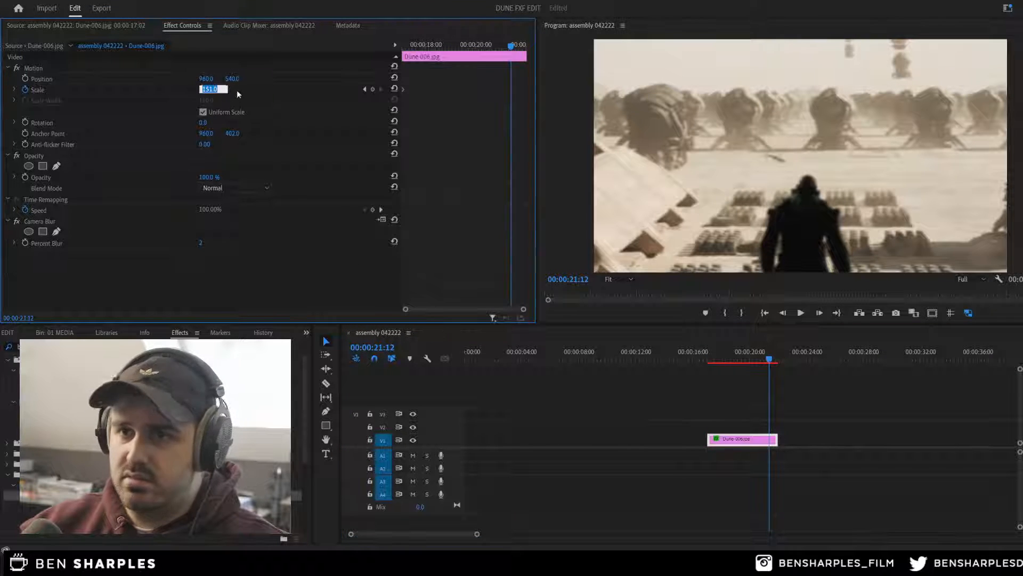
pyautogui.write('151')
pyautogui.press('Return')
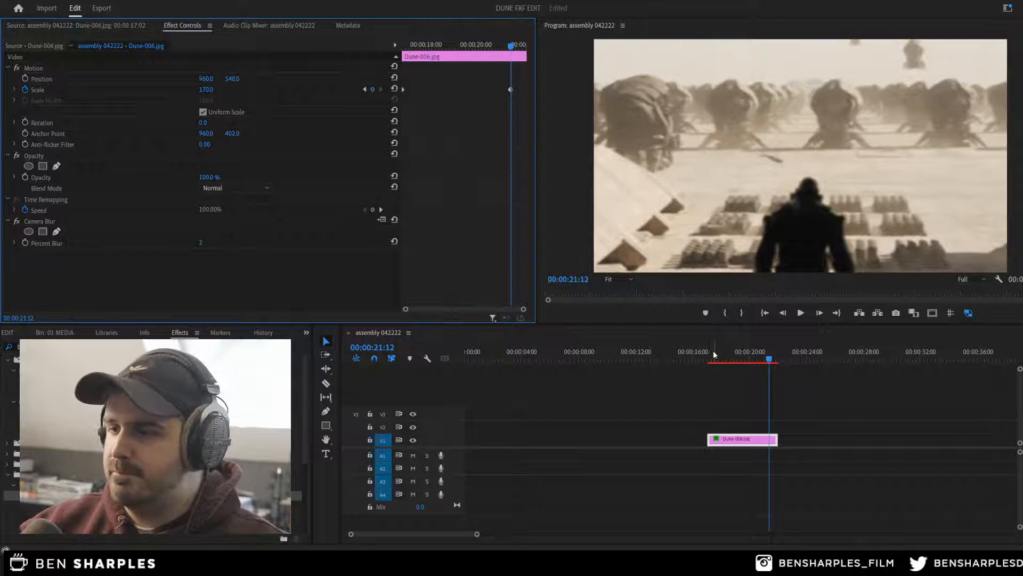
# Step: Play back the Dune-006.jpg clip from its start to check the Scale animation
pyautogui.click(709, 359)
pyautogui.press('space')
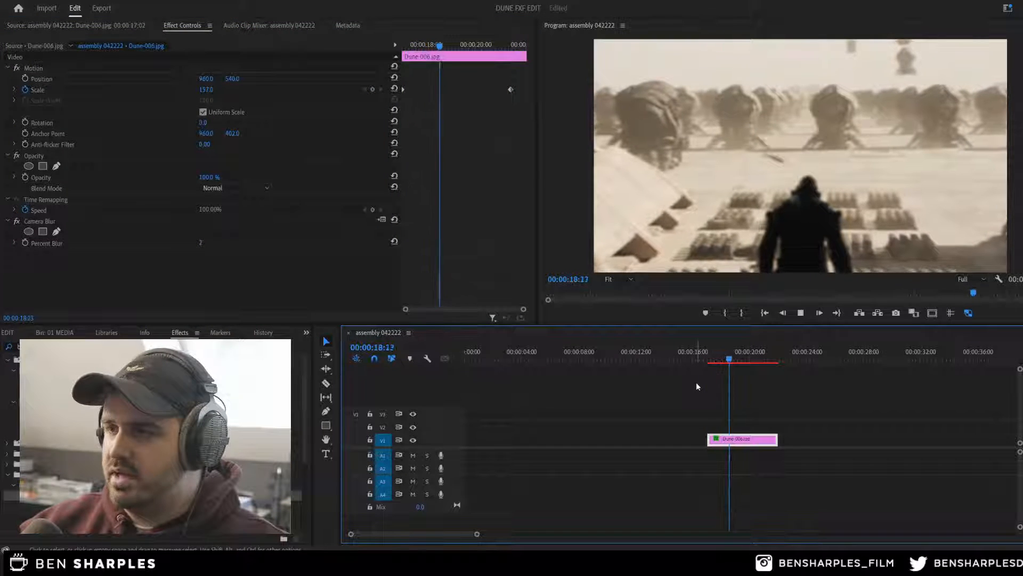
pyautogui.press('space')
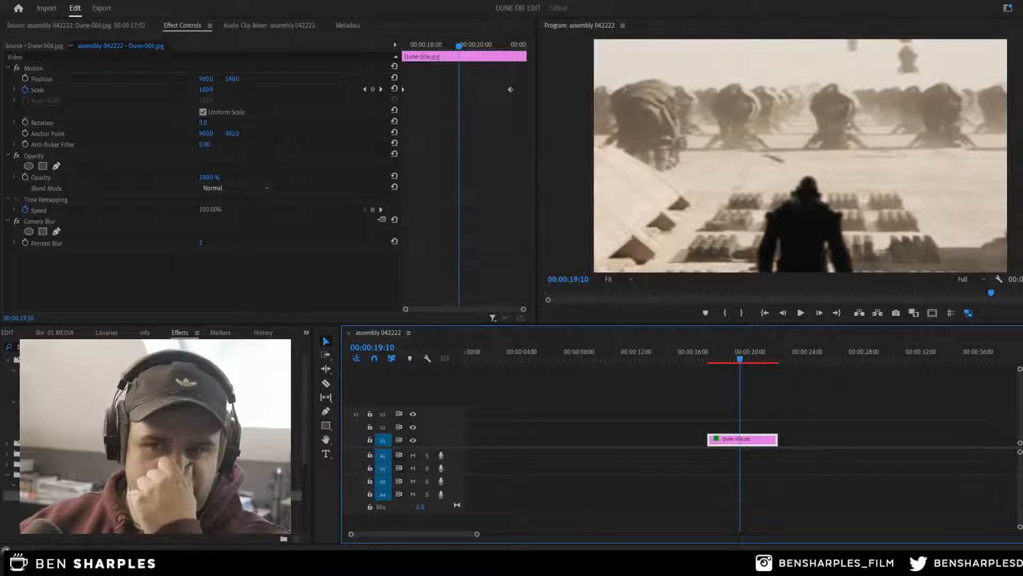
# Step: Open the 04 AE COMPS AND EXTRA bin and place 1.avi on V2 above the start of the Dune-006.jpg clip
pyautogui.click(12, 333)
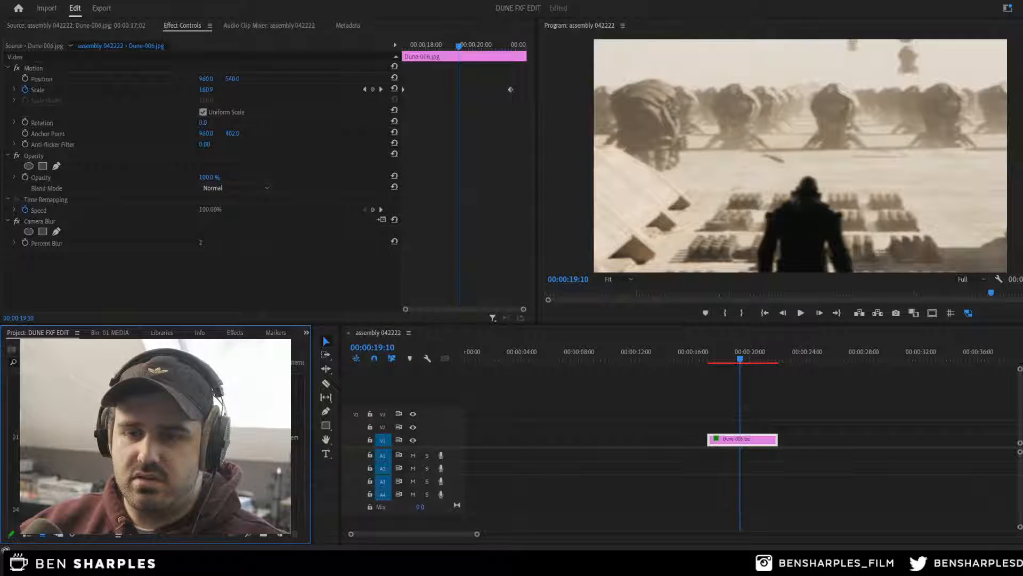
pyautogui.doubleClick(54, 477)
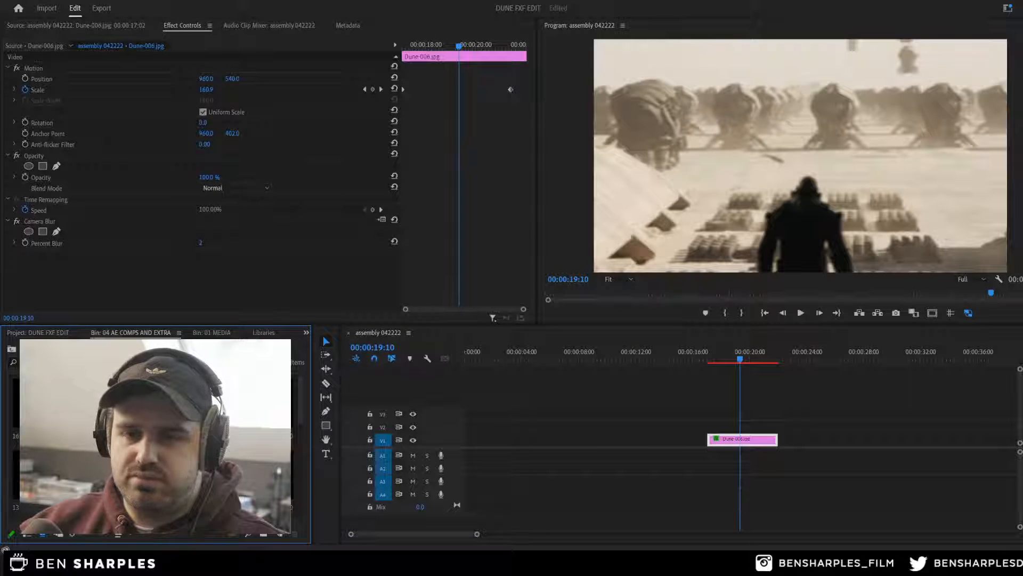
pyautogui.scroll(-5, 156, 437)
pyautogui.moveTo(54, 480); pyautogui.dragTo(715, 428)
pyautogui.click(719, 359)
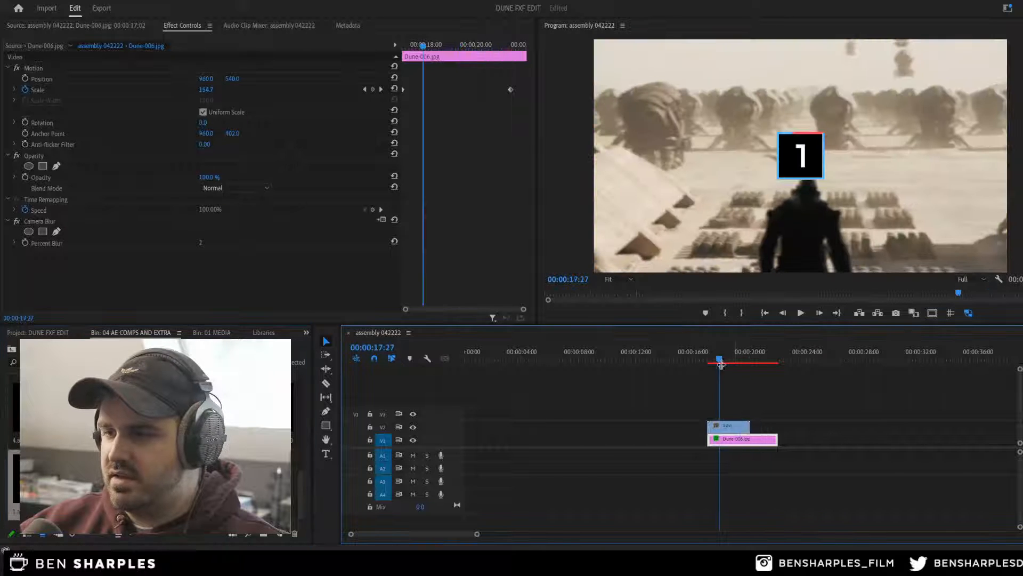
# Step: Set the Scale of the 1.avi clip to 150, viewing it at 00:00:17:05
pyautogui.click(711, 361)
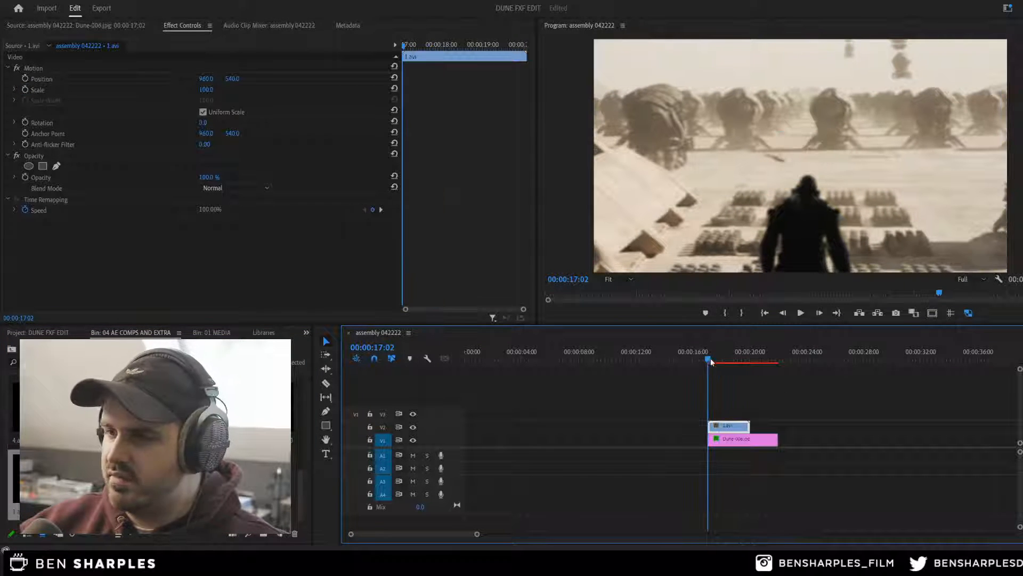
pyautogui.press('Right')
pyautogui.press('Right')
pyautogui.press('Right')
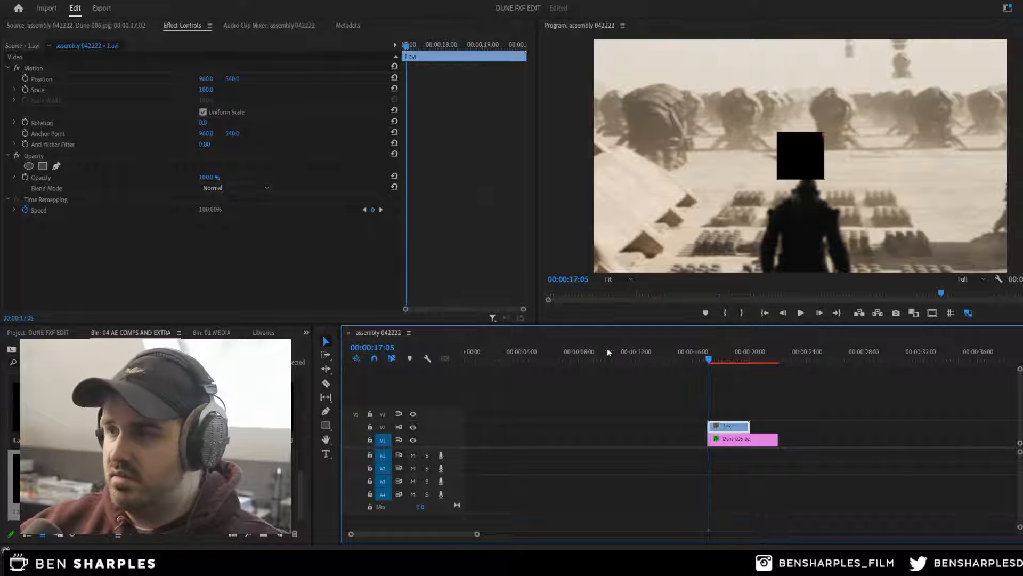
pyautogui.moveTo(206, 89); pyautogui.dragTo(225, 90)
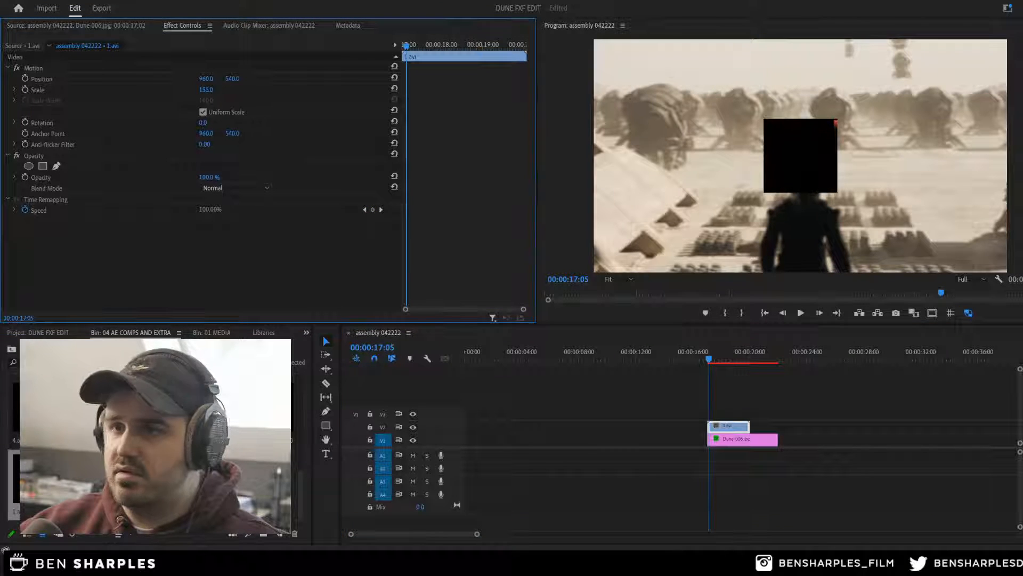
pyautogui.write('15')
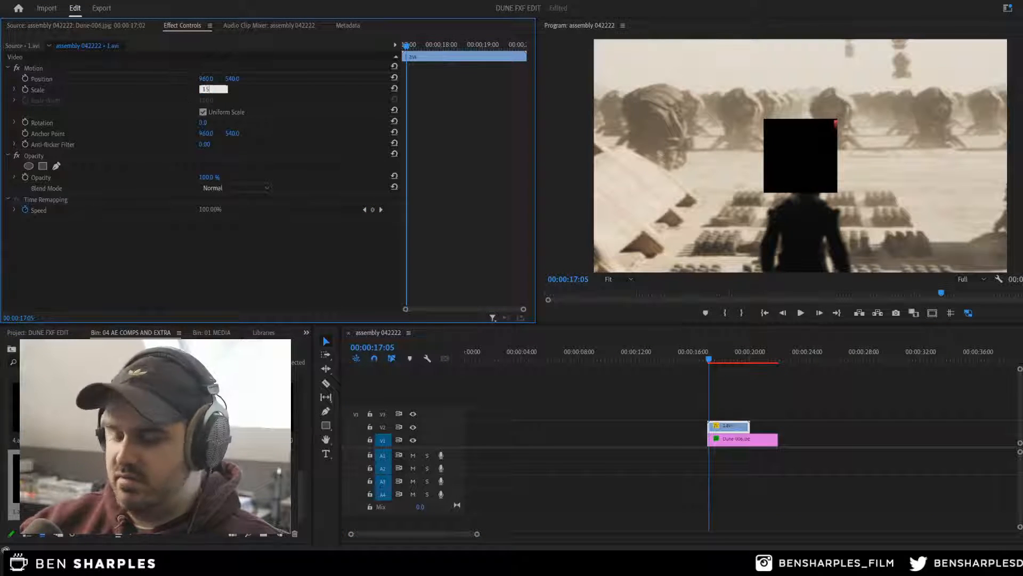
pyautogui.write('0')
pyautogui.press('Return')
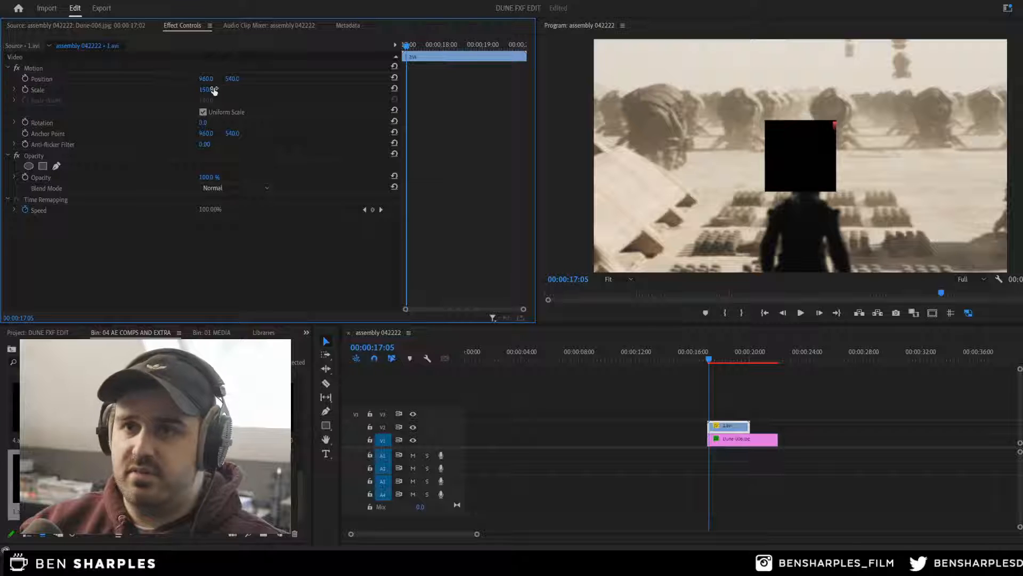
# Step: Enable Scale keyframing at the start of 1.avi, at 00:00:17:02, and move the playhead to its end at 00:00:20:02
pyautogui.click(708, 360)
pyautogui.click(54, 89)
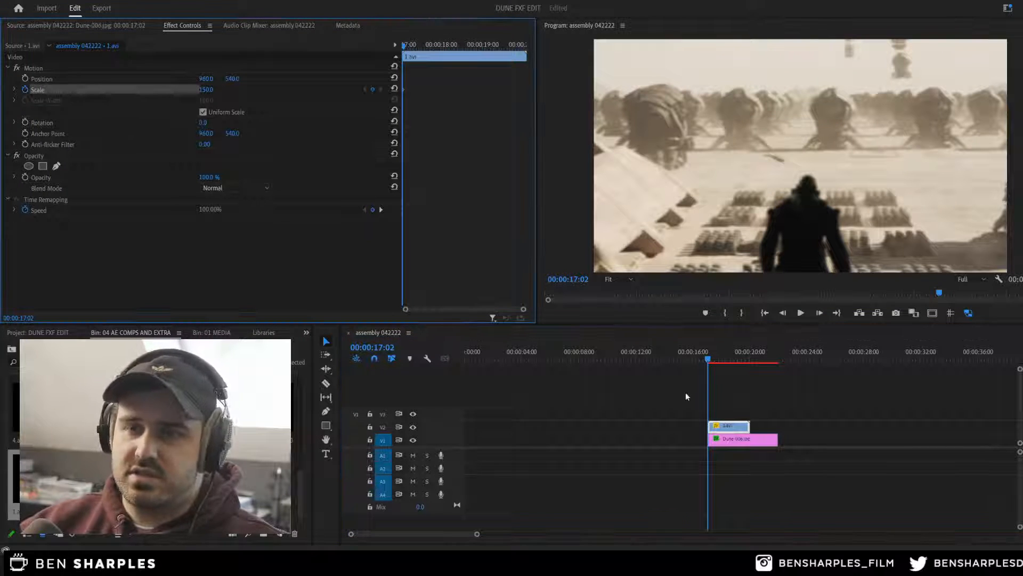
pyautogui.click(750, 359)
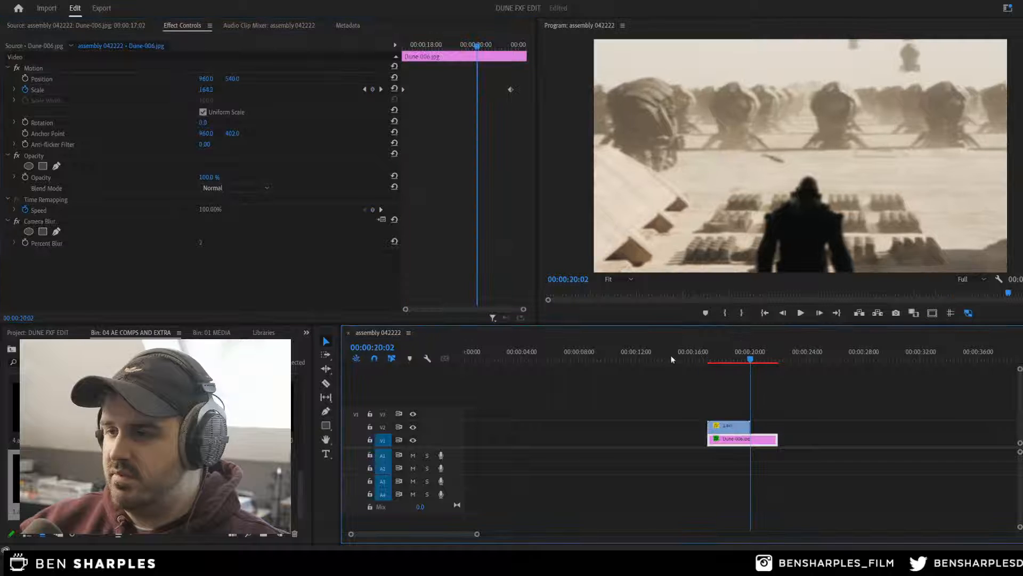
pyautogui.click(213, 89)
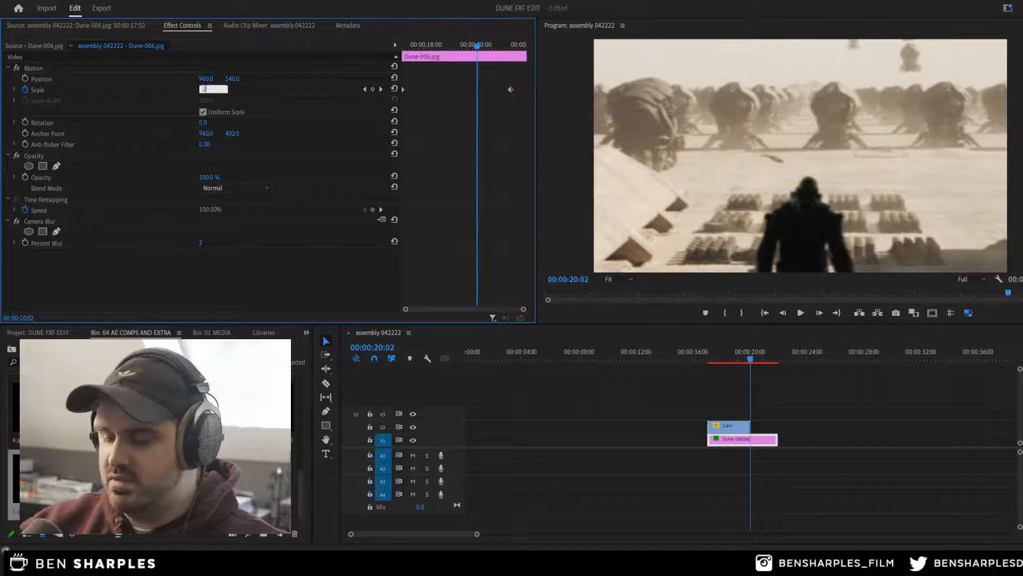
pyautogui.press('Return')
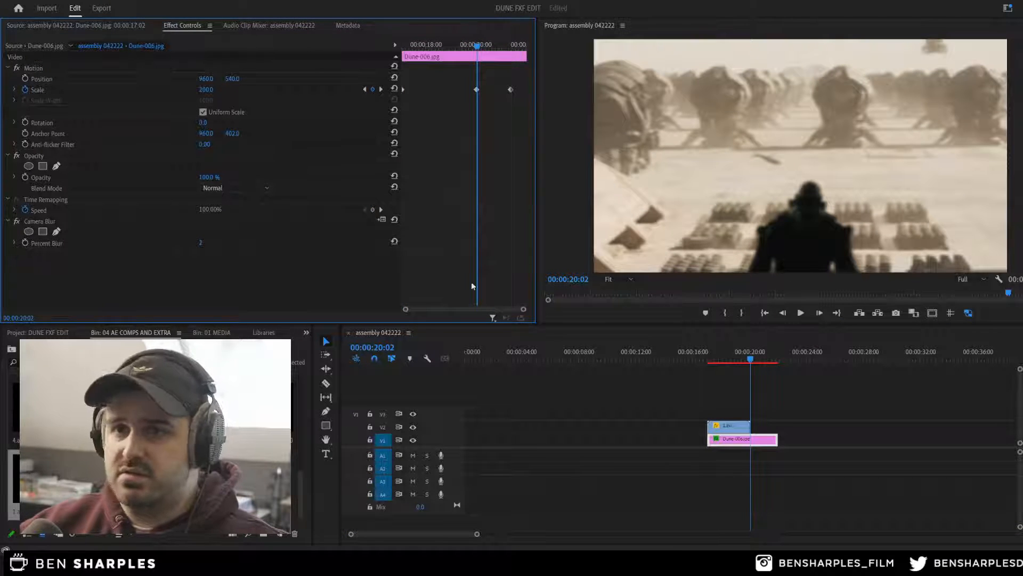
pyautogui.hotkey('ctrl', 'z')
# Step: Add a Scale keyframe of 200 to the 1.avi clip at 00:00:20:02 and play the animation back
pyautogui.click(736, 430)
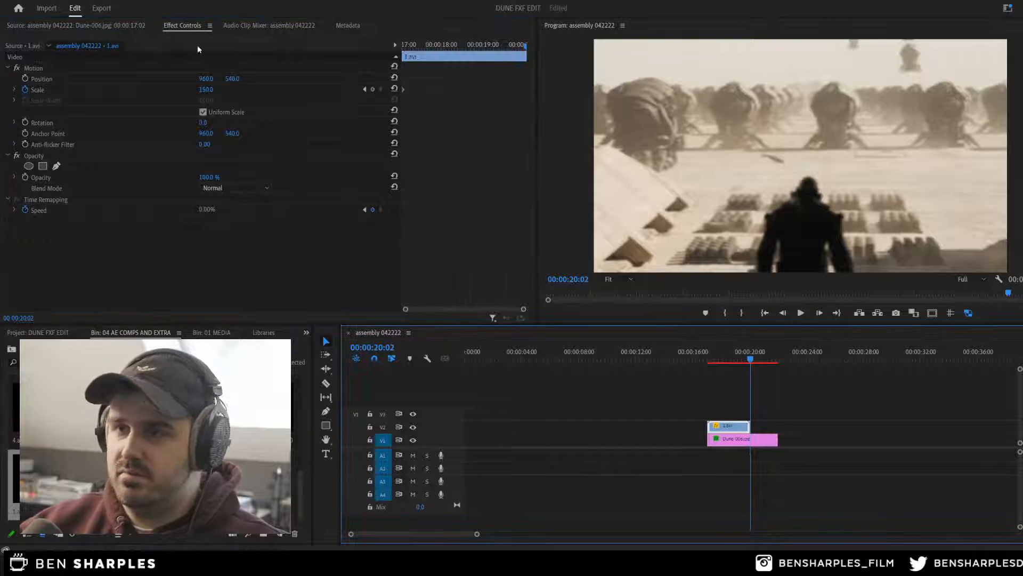
pyautogui.click(212, 89)
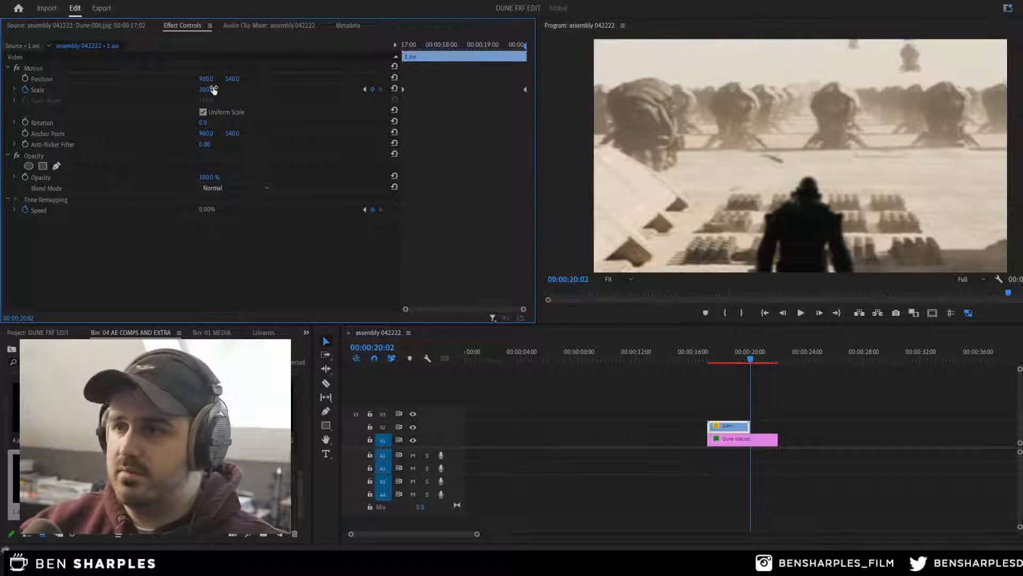
pyautogui.click(705, 359)
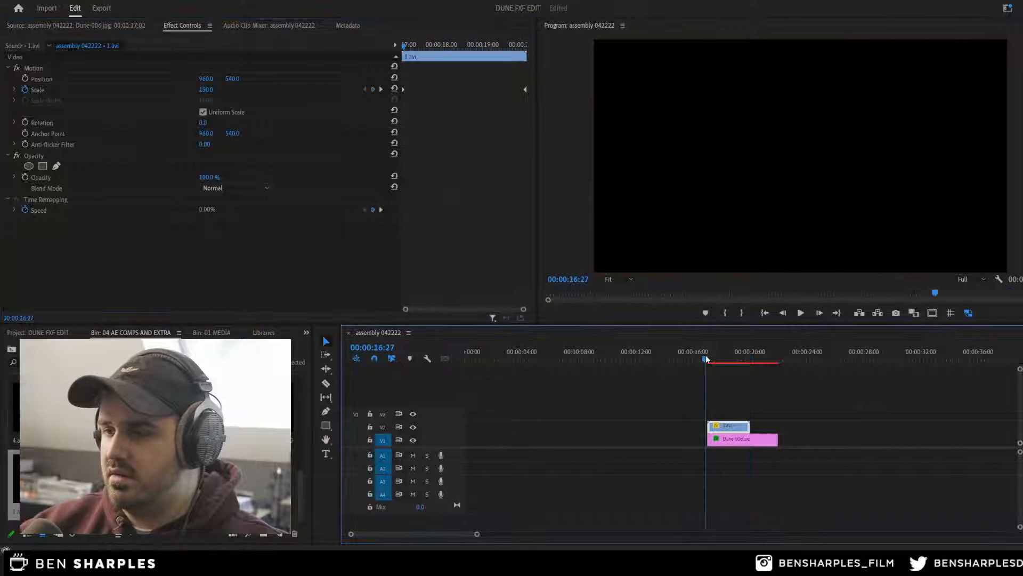
pyautogui.press('space')
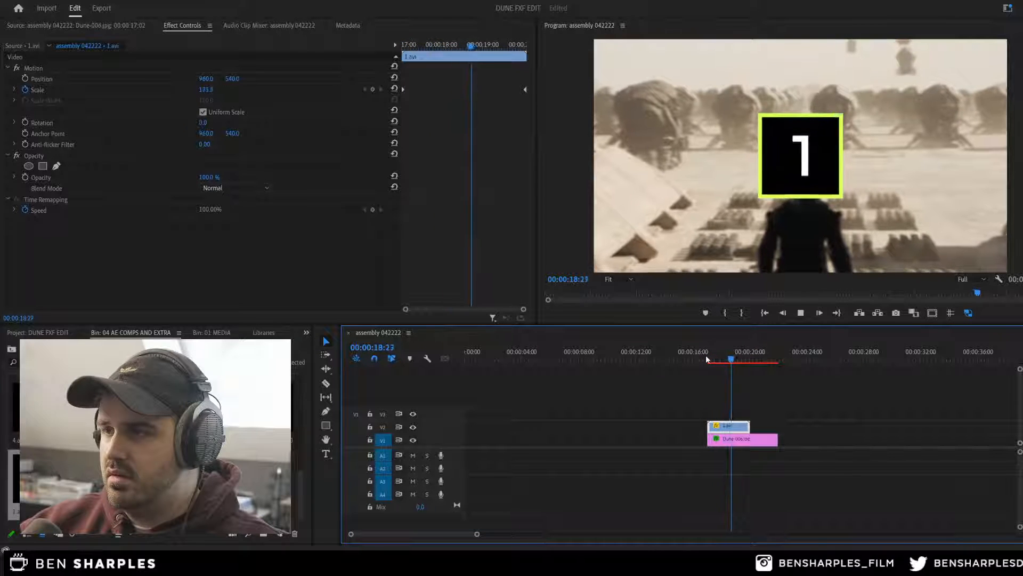
pyautogui.press('space')
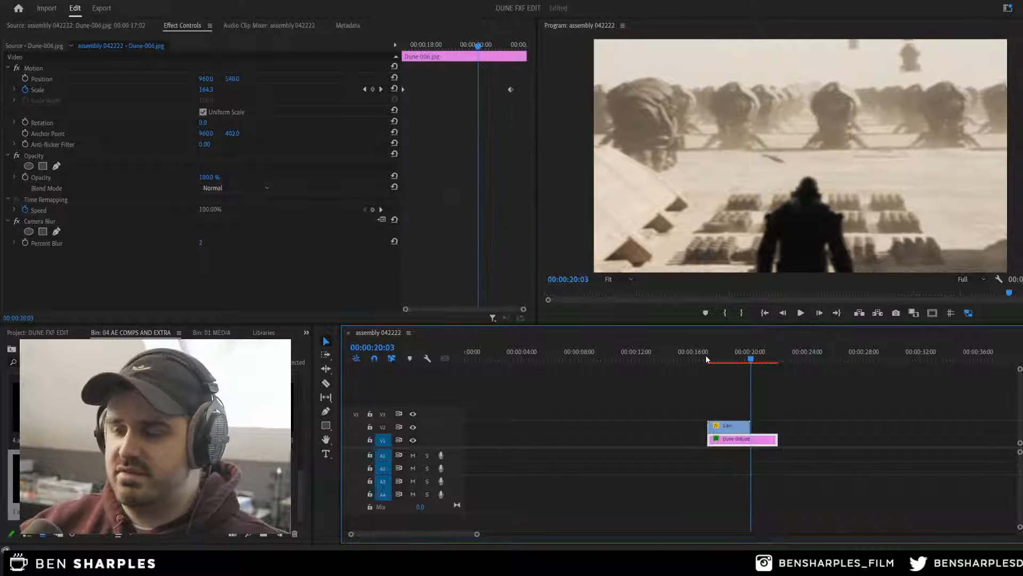
# Step: Replay the number overlay growing over the Dune-006.jpg background from the start of the clips
pyautogui.click(712, 362)
pyautogui.press('space')
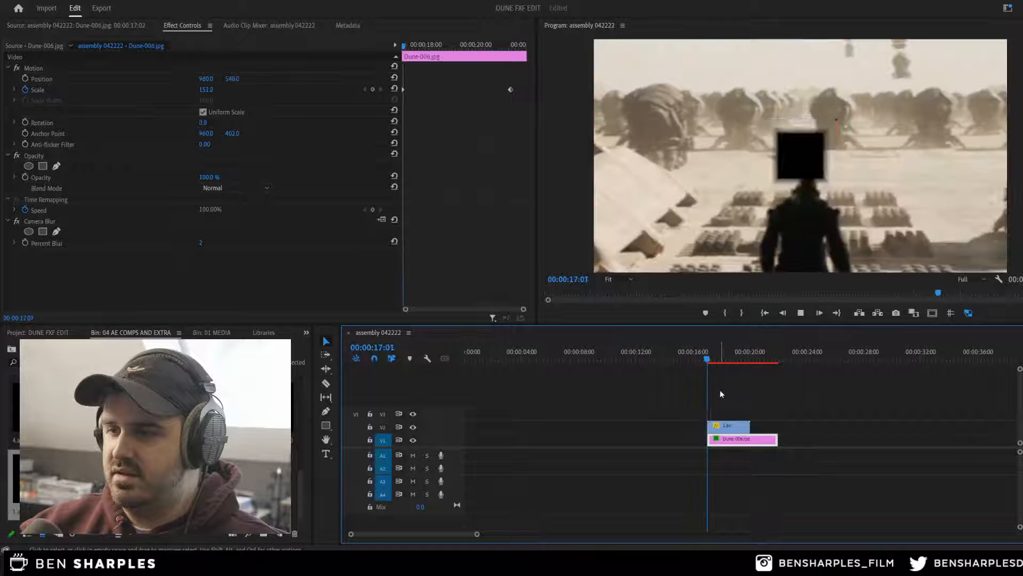
pyautogui.press('space')
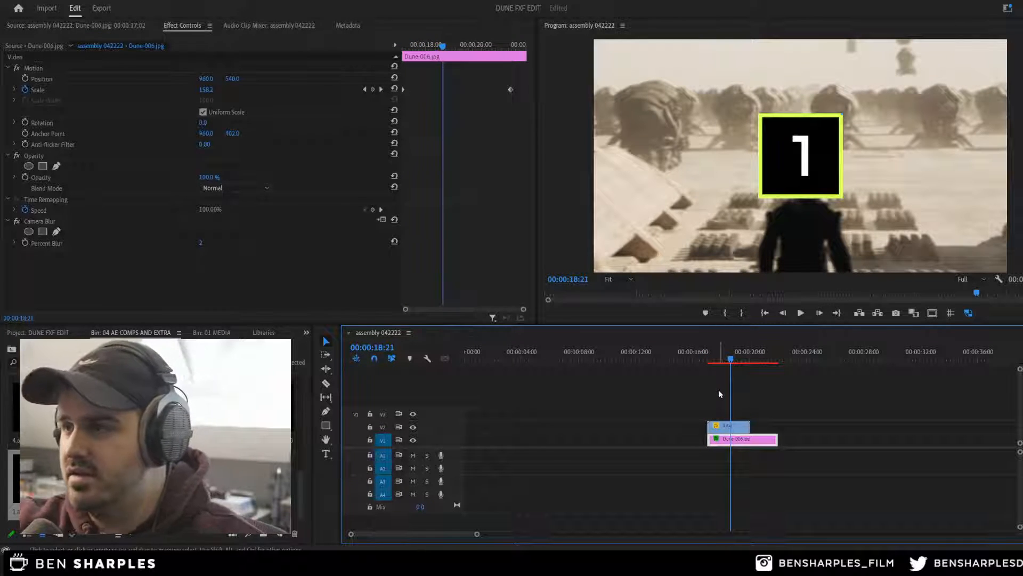
# Step: With the playhead at 00:00:18:05, try a Camera Blur Percent Blur of 5 on Dune-006.jpg, then settle on 3
pyautogui.click(705, 359)
pyautogui.click(723, 360)
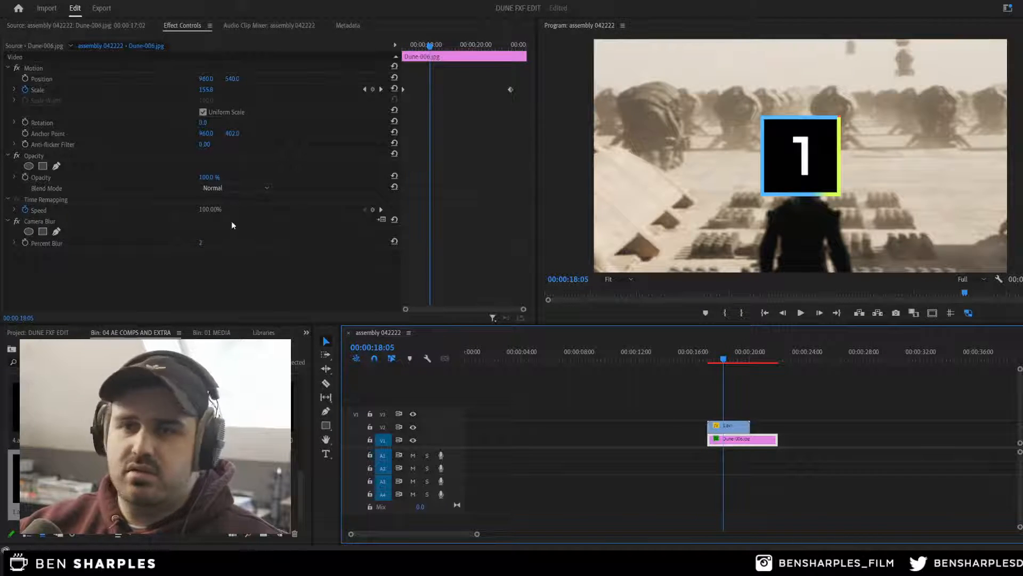
pyautogui.click(202, 244)
pyautogui.write('5')
pyautogui.press('Return')
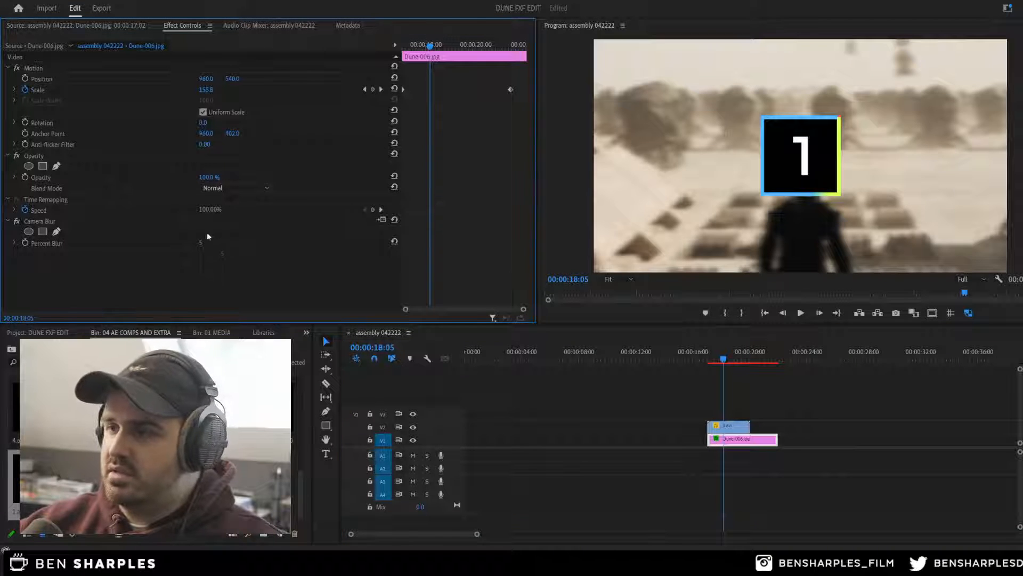
pyautogui.click(200, 243)
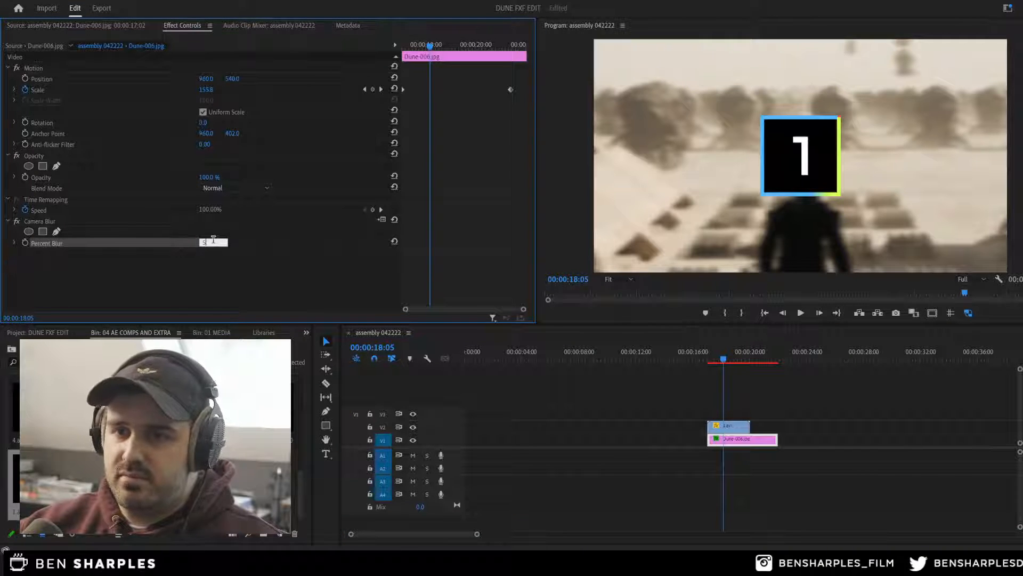
pyautogui.write('3')
pyautogui.press('Return')
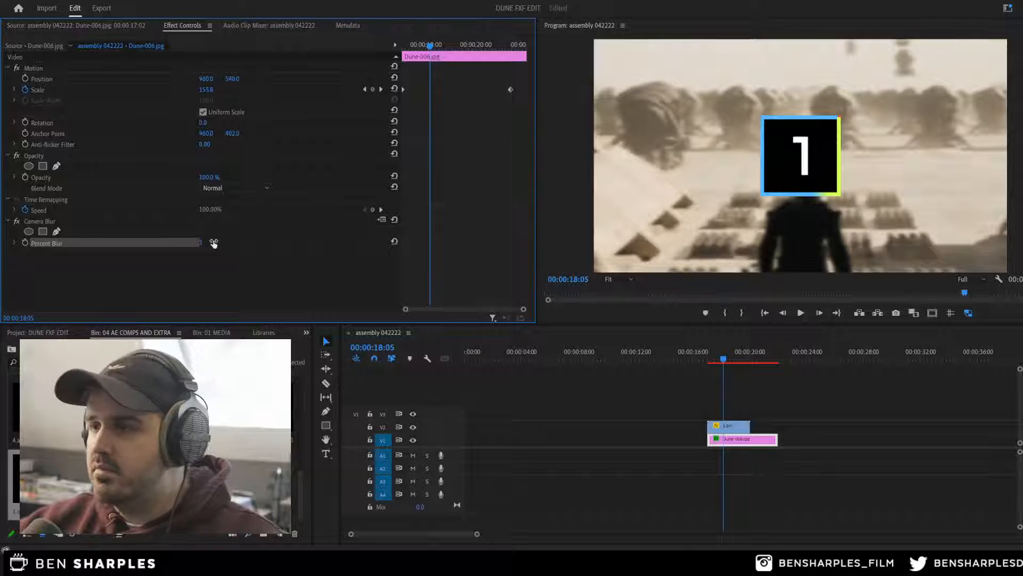
# Step: Play back the number overlay from the clips' start to check it against the adjusted background blur
pyautogui.click(708, 358)
pyautogui.press('space')
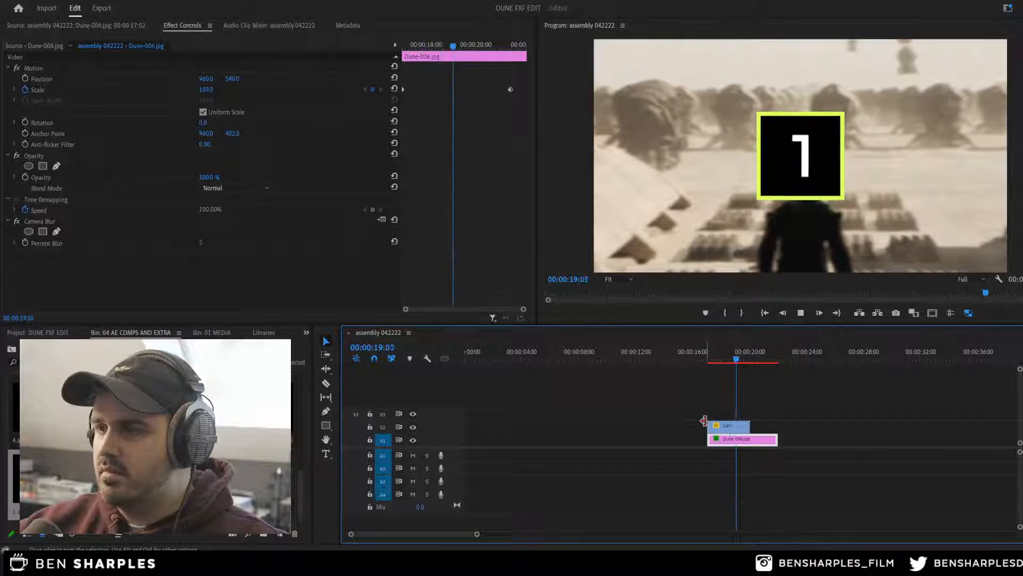
pyautogui.press('space')
# Step: Split Dune-006.jpg at 00:00:20:12, delete the remainder, and trim the clip's end to match the end of 1.avi
pyautogui.press('c')
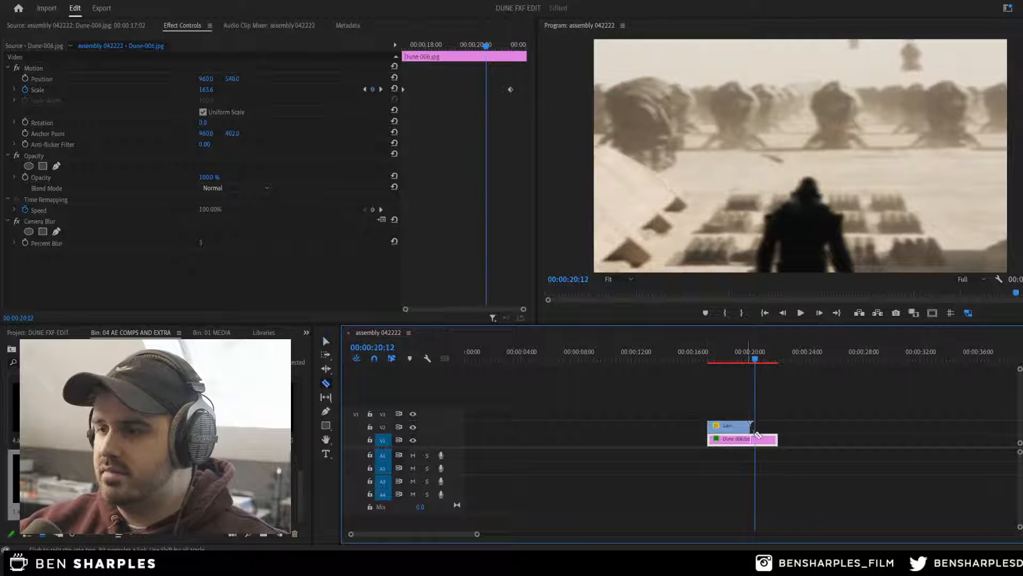
pyautogui.click(755, 439)
pyautogui.press('v')
pyautogui.click(774, 440)
pyautogui.press('Delete')
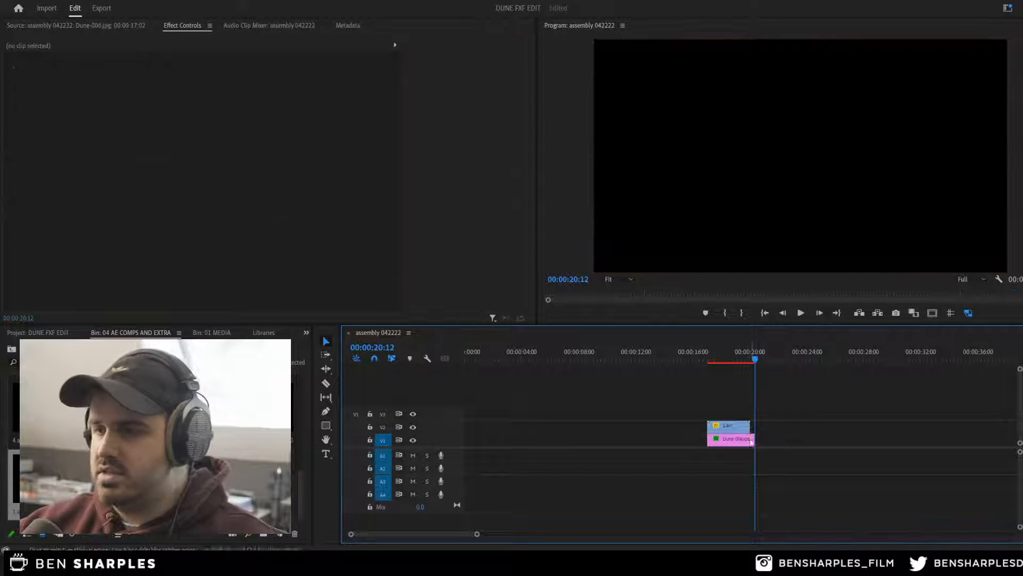
pyautogui.click(718, 358)
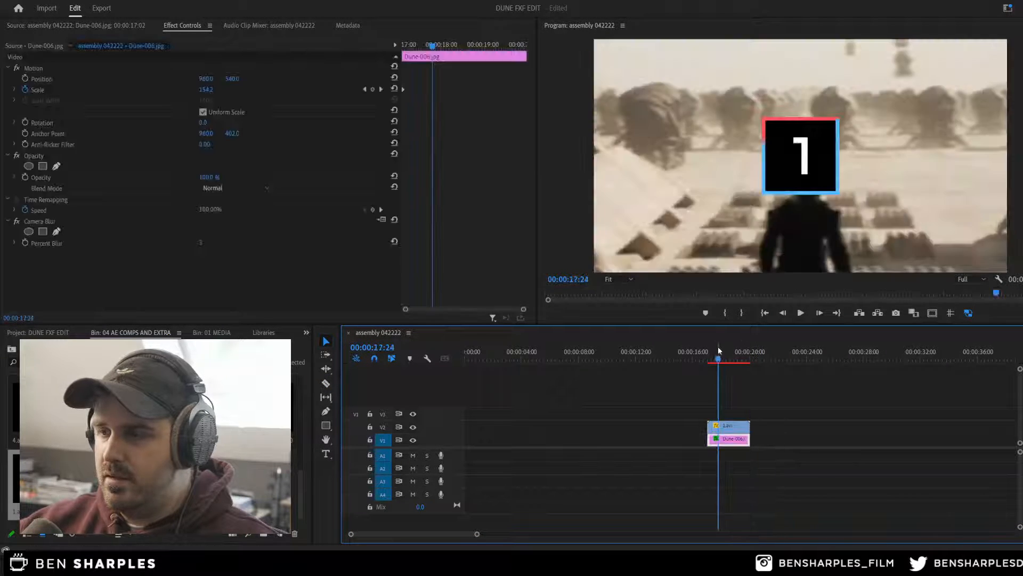
# Step: Import the White Wipe AVI into the project from the Transitions folder under AE Transitions
pyautogui.click(176, 496)
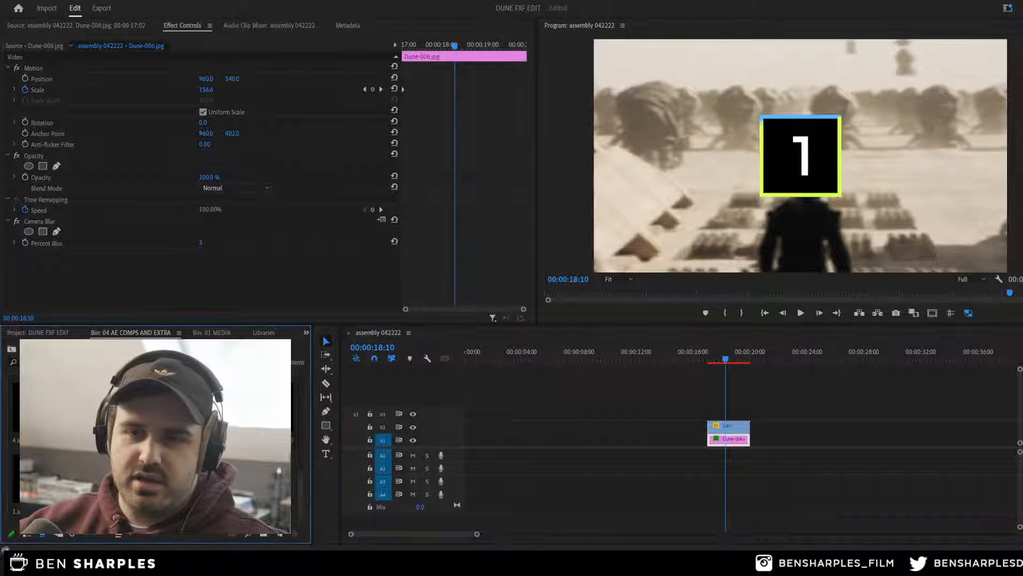
pyautogui.click(38, 332)
pyautogui.rightClick(134, 500)
pyautogui.click(162, 373)
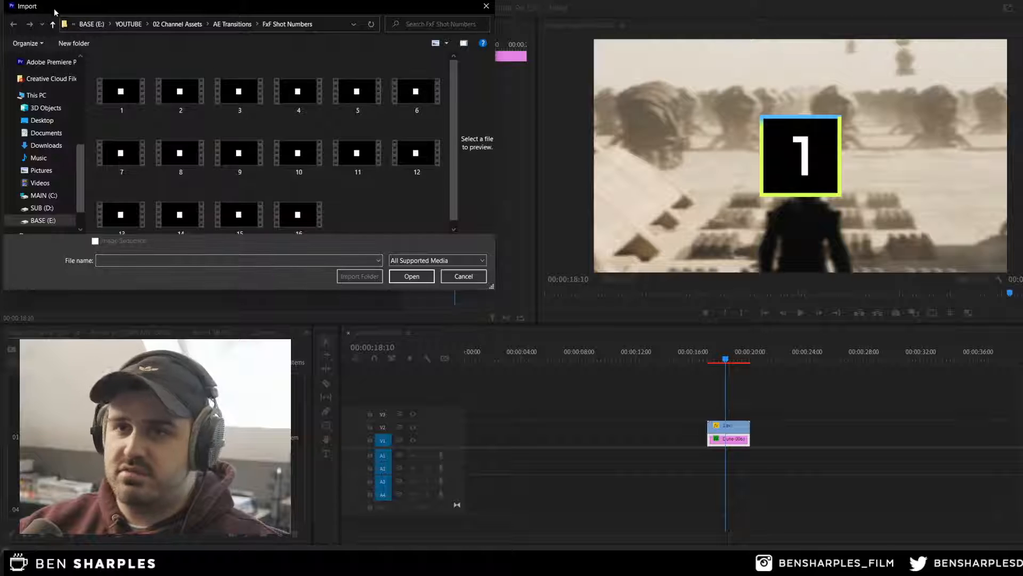
pyautogui.click(231, 23)
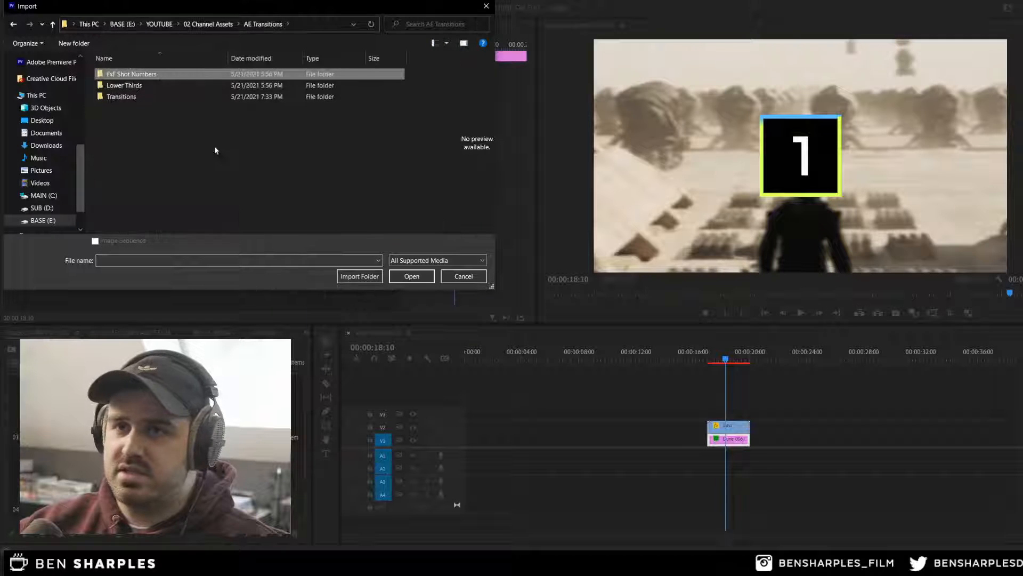
pyautogui.doubleClick(145, 98)
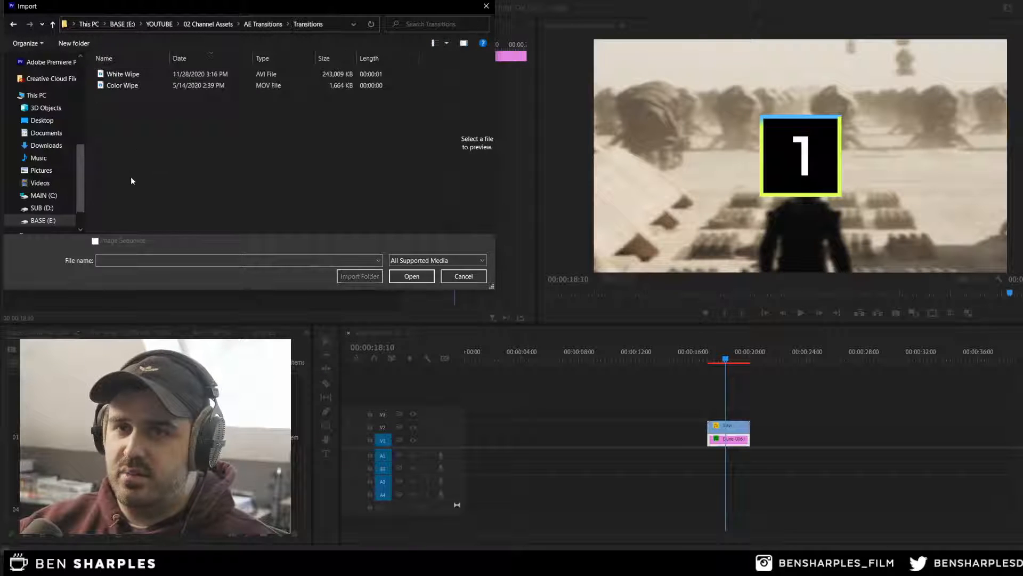
pyautogui.click(142, 76)
pyautogui.doubleClick(142, 78)
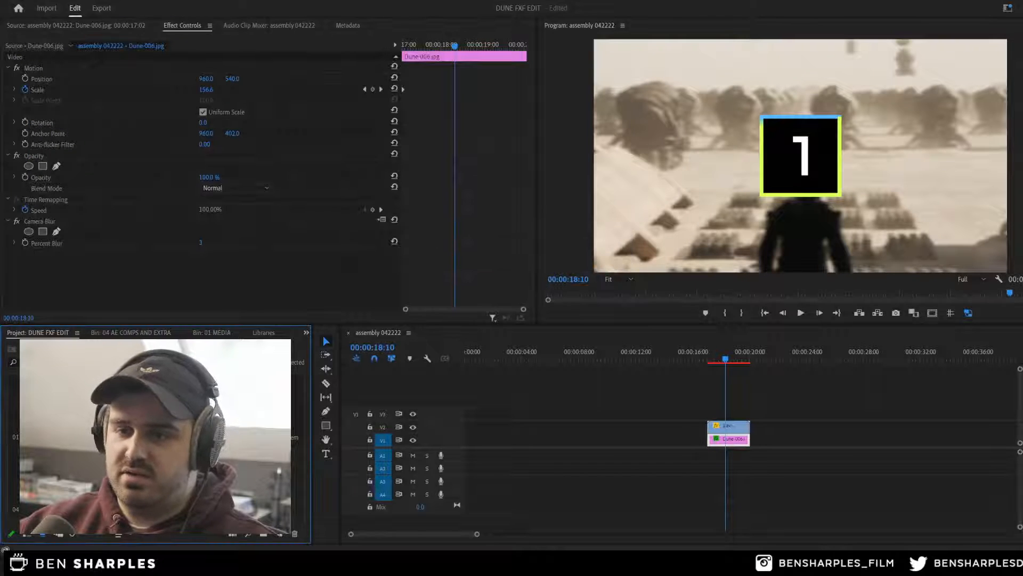
# Step: Place the White Wipe clip on V3 after the existing clips and play it back
pyautogui.moveTo(344, 465); pyautogui.dragTo(777, 414)
pyautogui.click(773, 356)
pyautogui.press('space')
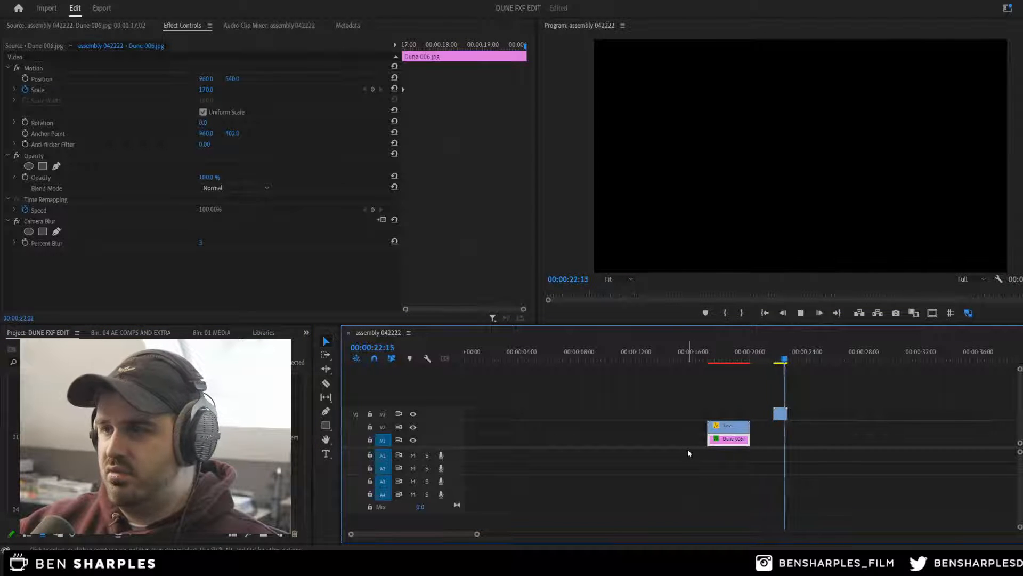
# Step: Split the White Wipe clip on V3 at 00:00:22:05, where its white fills the whole frame
pyautogui.click(779, 359)
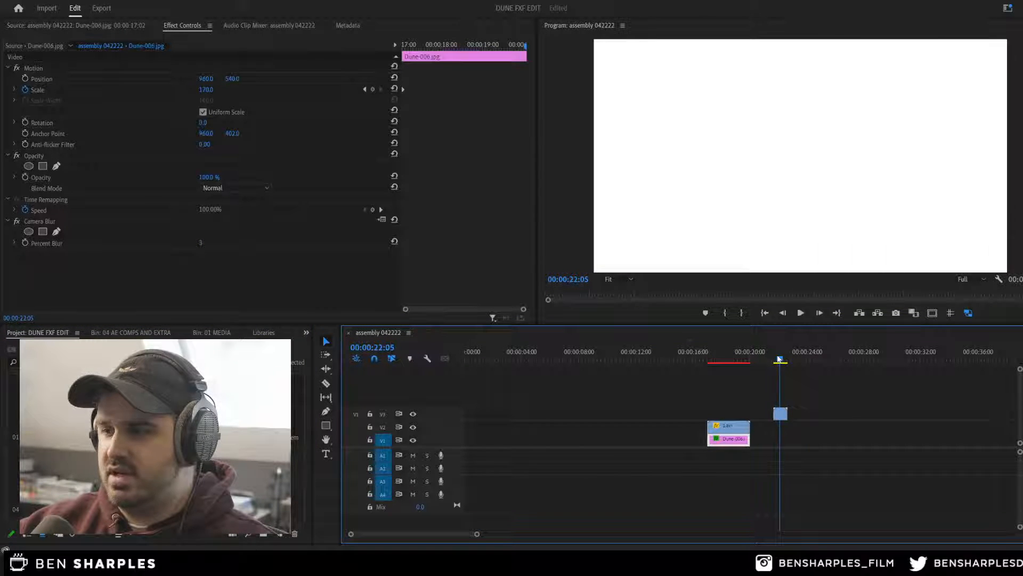
pyautogui.press('Left')
pyautogui.press('Left')
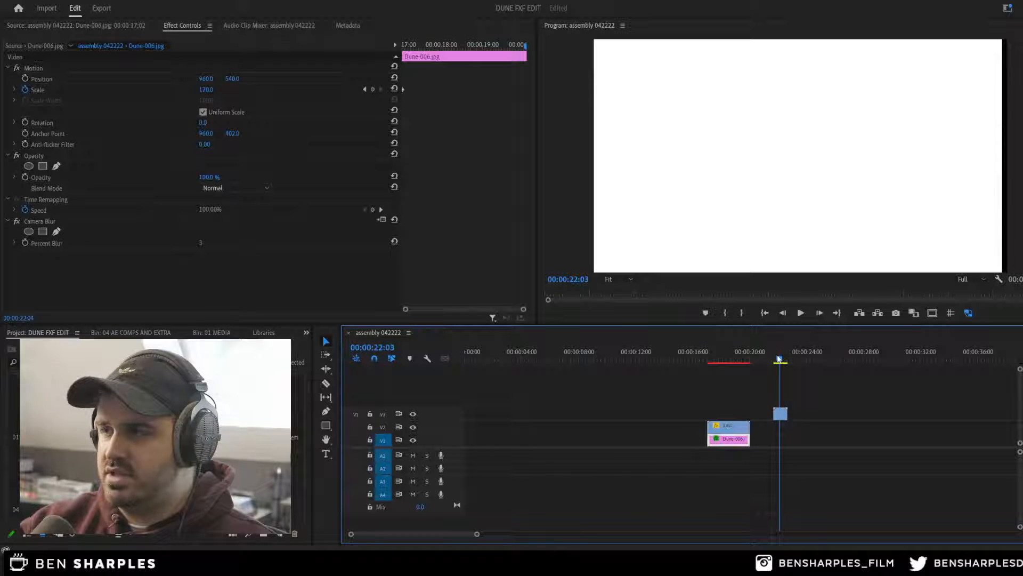
pyautogui.press('Right')
pyautogui.press('Right')
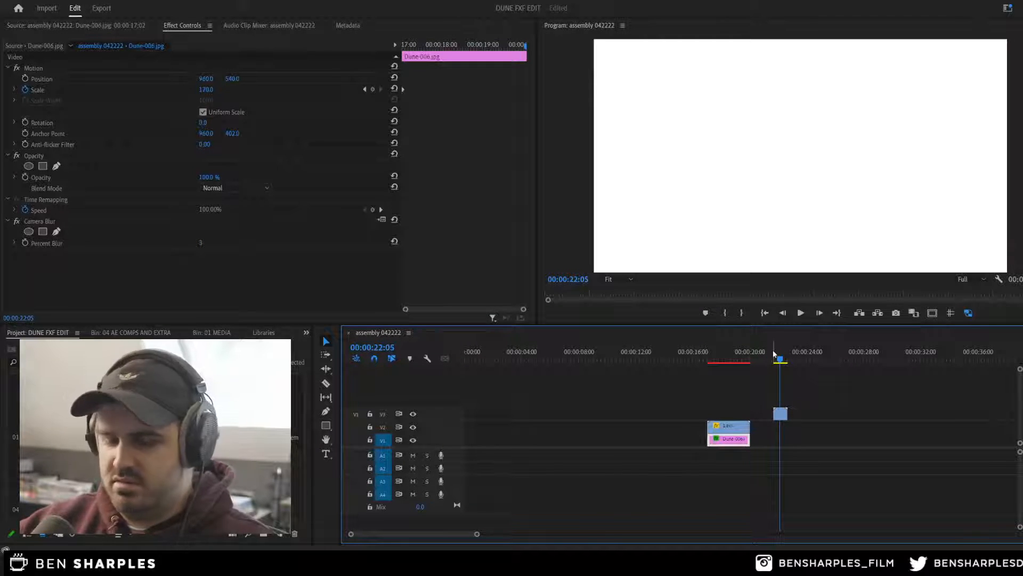
pyautogui.press('=')
pyautogui.press('=')
pyautogui.press('=')
pyautogui.press('c')
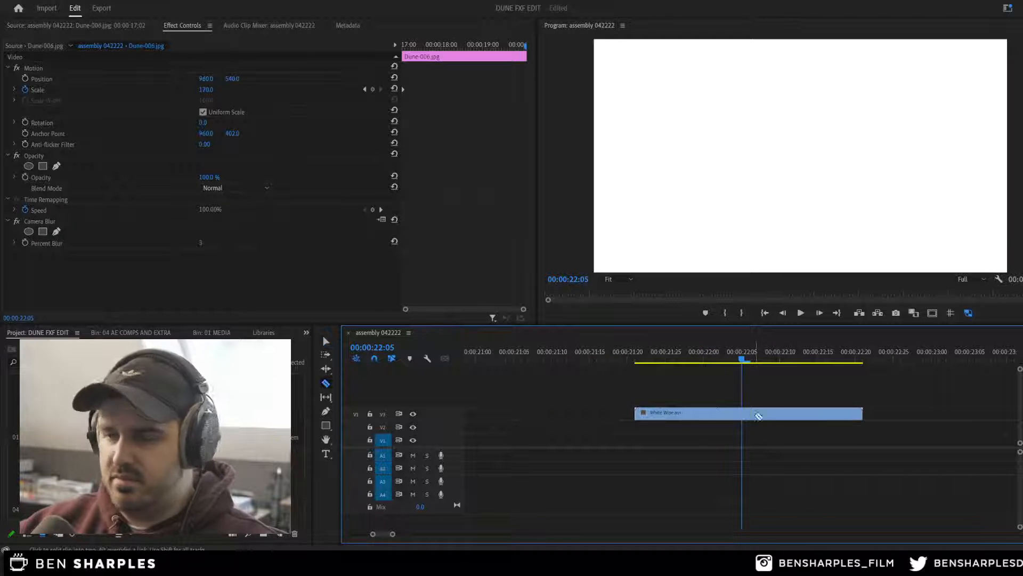
pyautogui.click(746, 412)
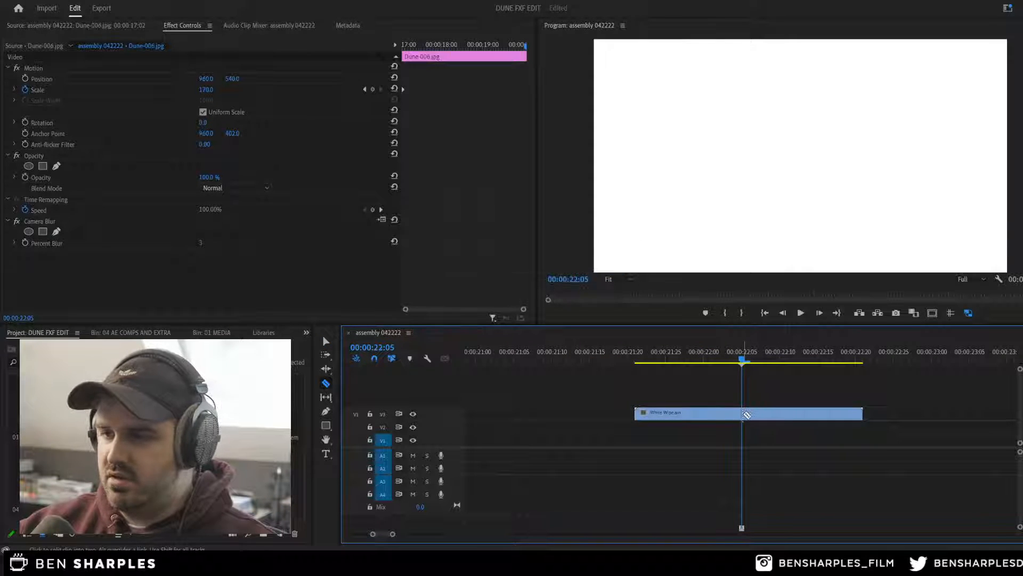
pyautogui.press('v')
pyautogui.click(705, 391)
# Step: Move both halves of the White Wipe on V3 so their cut lines up with the end of the Dune-006.jpg and 1.avi clips
pyautogui.click(680, 361)
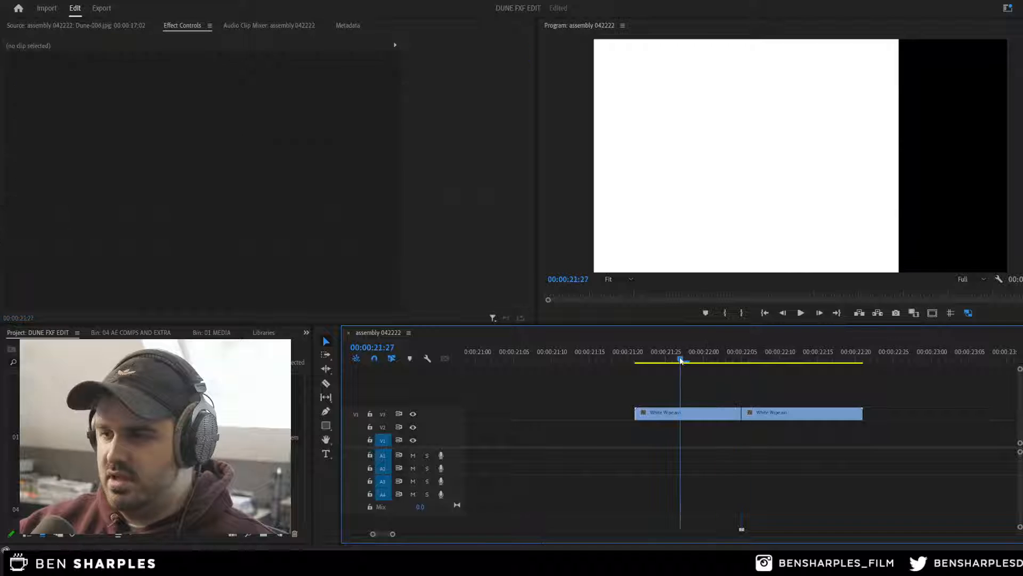
pyautogui.press('-')
pyautogui.press('-')
pyautogui.press('-')
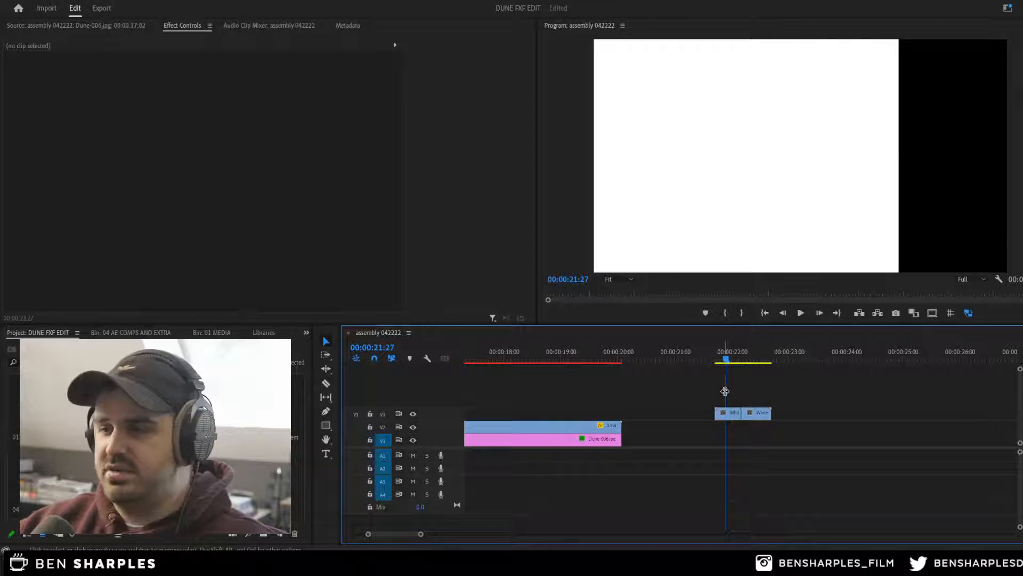
pyautogui.moveTo(721, 391); pyautogui.dragTo(637, 412)
pyautogui.click(607, 388)
# Step: Play back and scrub the White Wipe over the end of the image and number clips
pyautogui.click(586, 354)
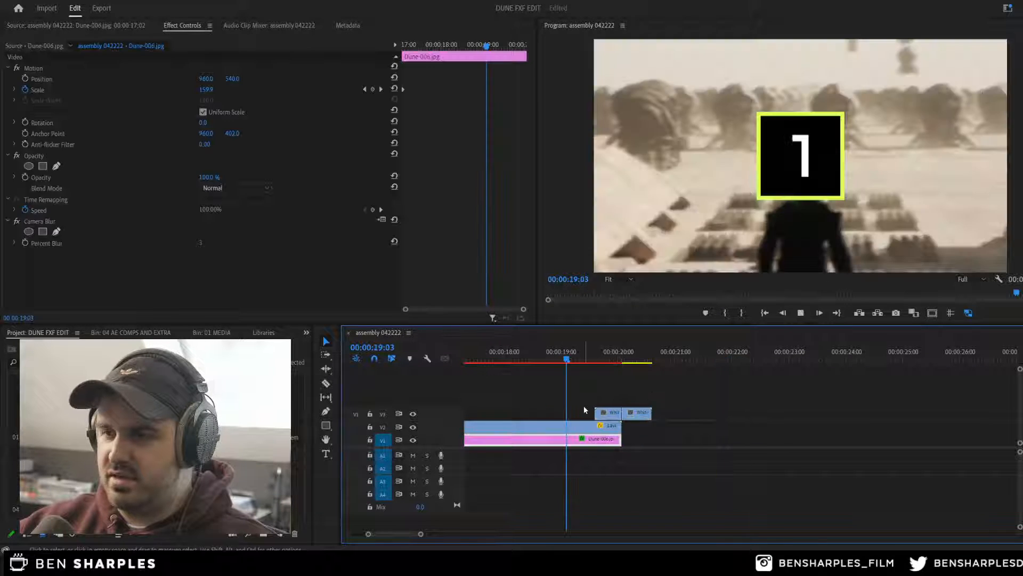
pyautogui.press('space')
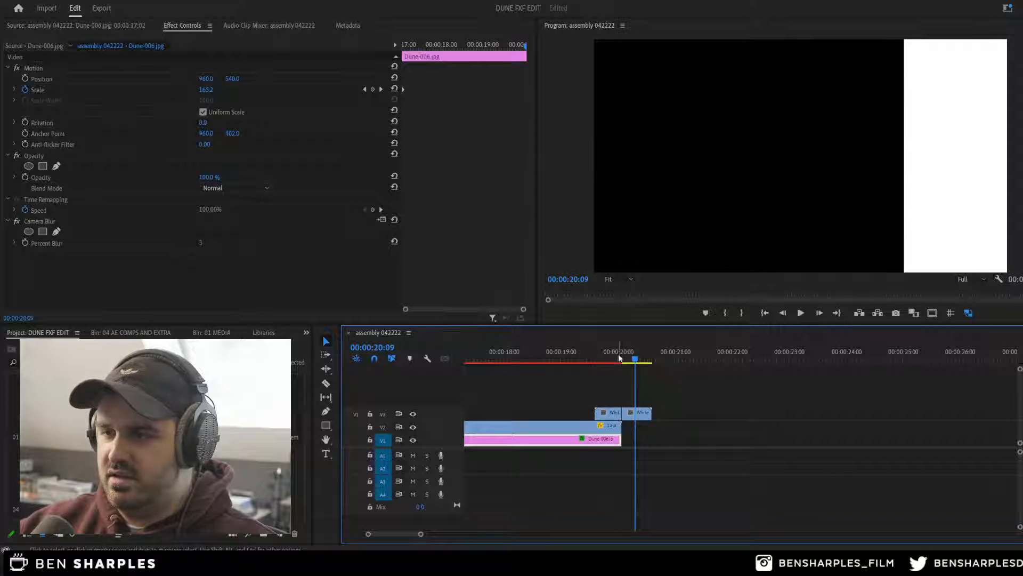
pyautogui.press('space')
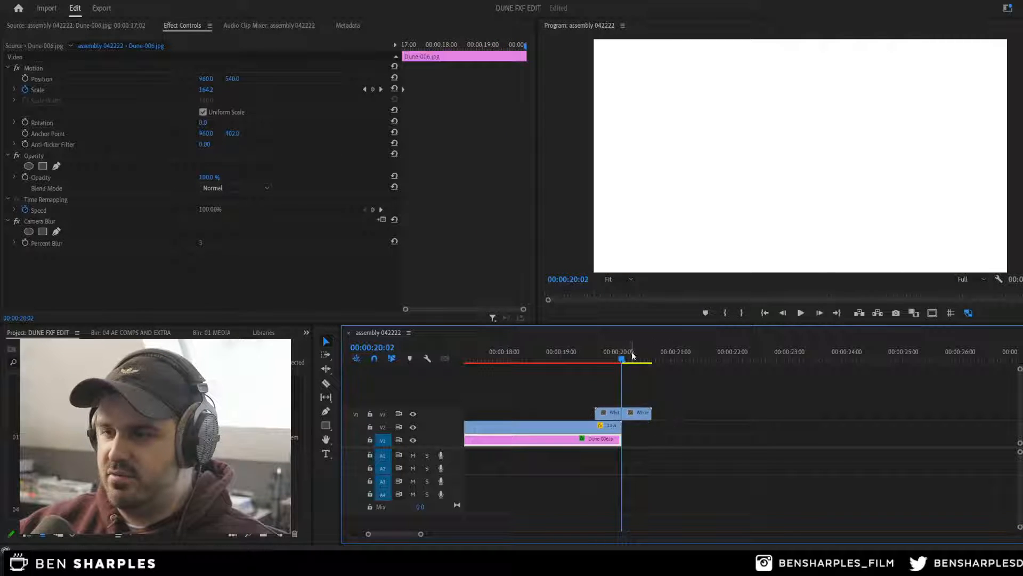
pyautogui.moveTo(622, 360); pyautogui.dragTo(629, 412)
# Step: Paste two copies of the split White Wipe pair on V1 after the existing clips and delete them again
pyautogui.click(618, 399)
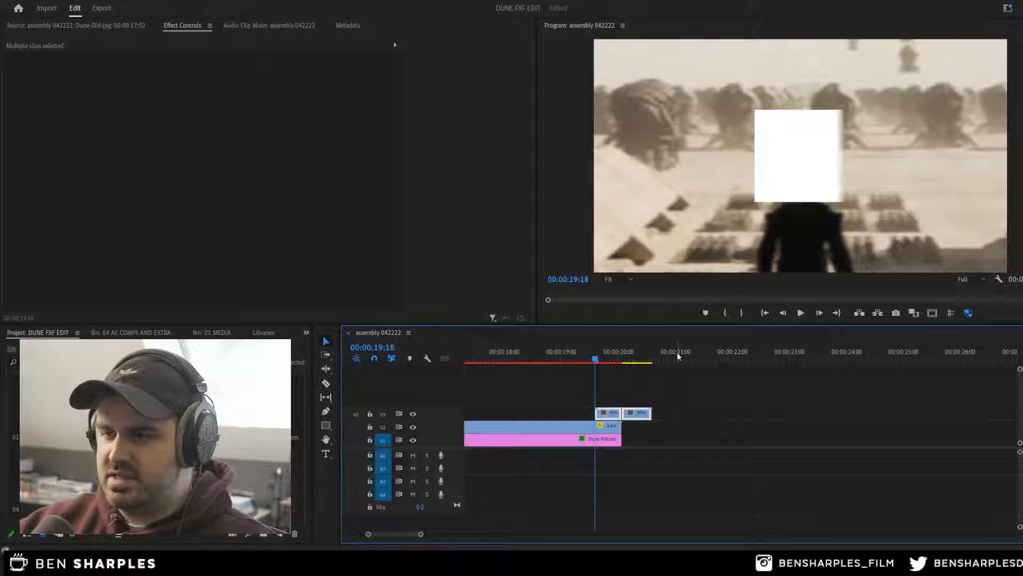
pyautogui.click(692, 358)
pyautogui.hotkey('ctrl', 'v')
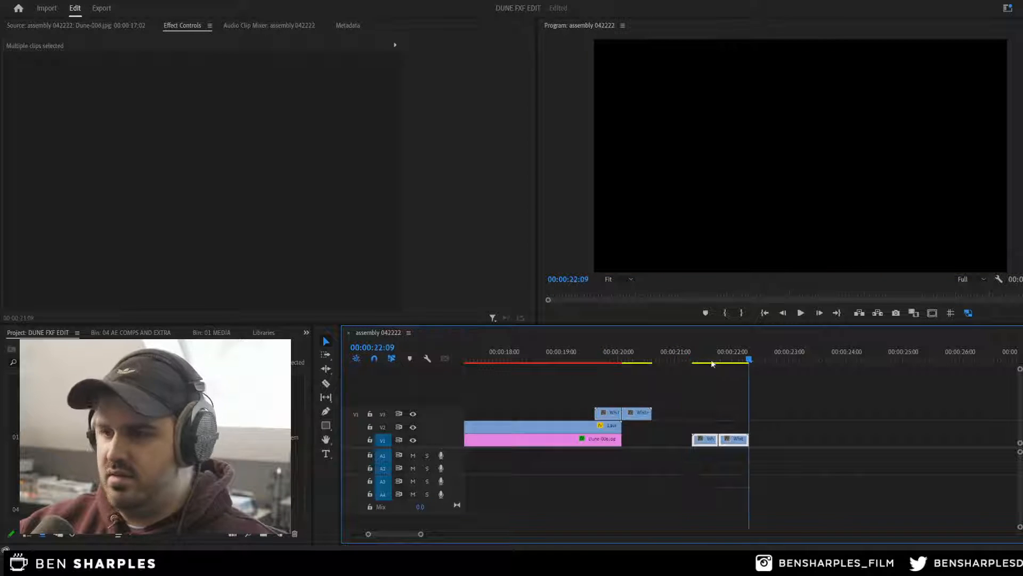
pyautogui.click(795, 359)
pyautogui.hotkey('ctrl', 'v')
pyautogui.click(711, 403)
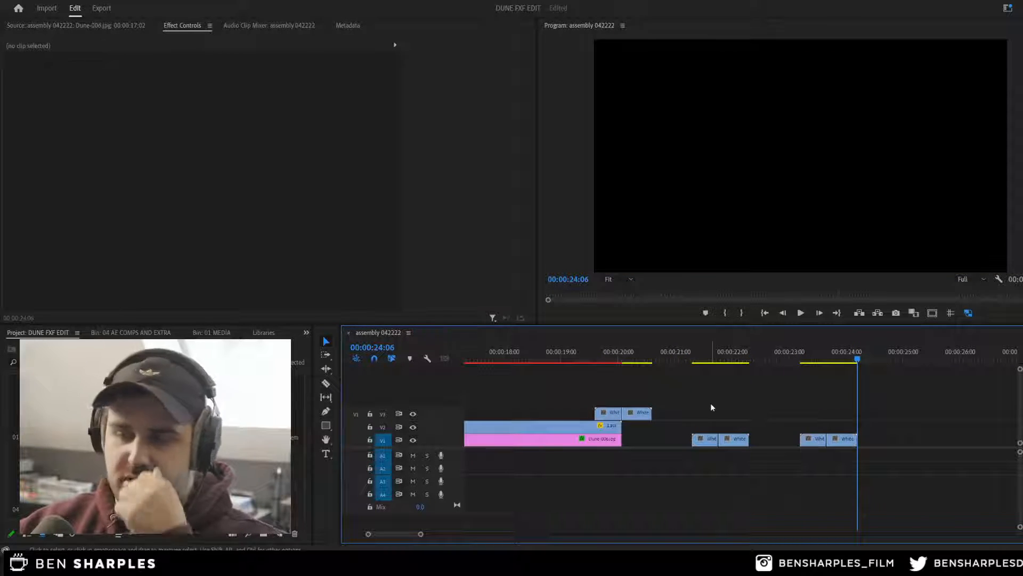
pyautogui.moveTo(708, 405); pyautogui.dragTo(868, 466)
pyautogui.press('Delete')
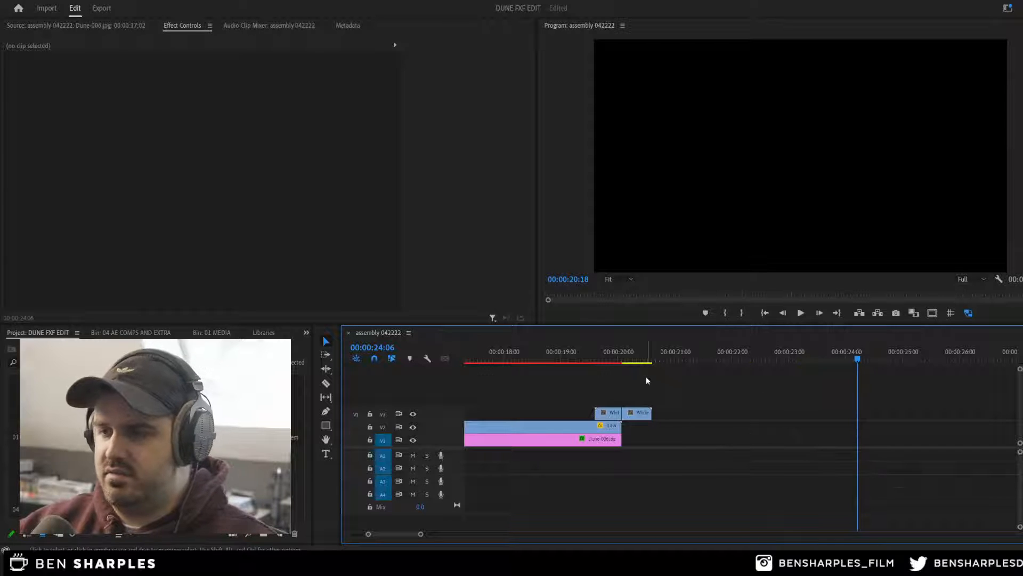
# Step: Replay the White Wipe transition at the end of the clips and save the project
pyautogui.click(583, 360)
pyautogui.press('space')
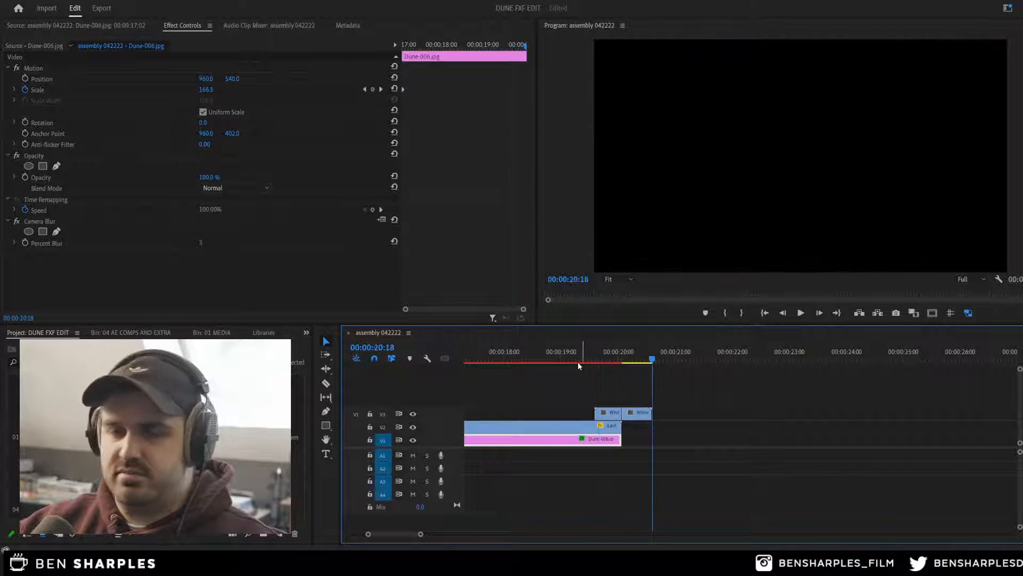
pyautogui.press('space')
pyautogui.press('space')
pyautogui.hotkey('ctrl', 's')
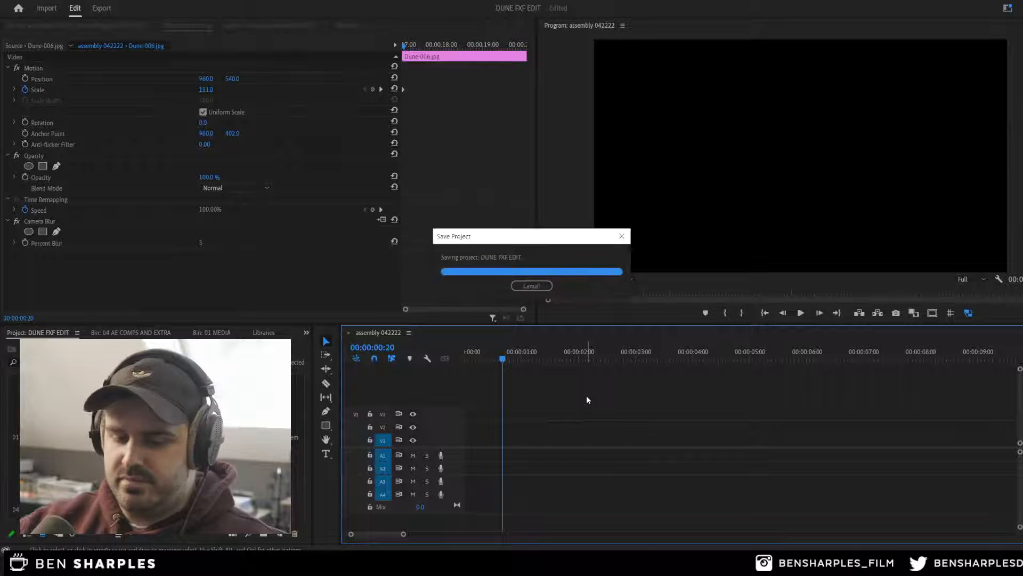
# Step: Play back the numbered image segment from the start of its clips
pyautogui.press('-')
pyautogui.press('-')
pyautogui.press('-')
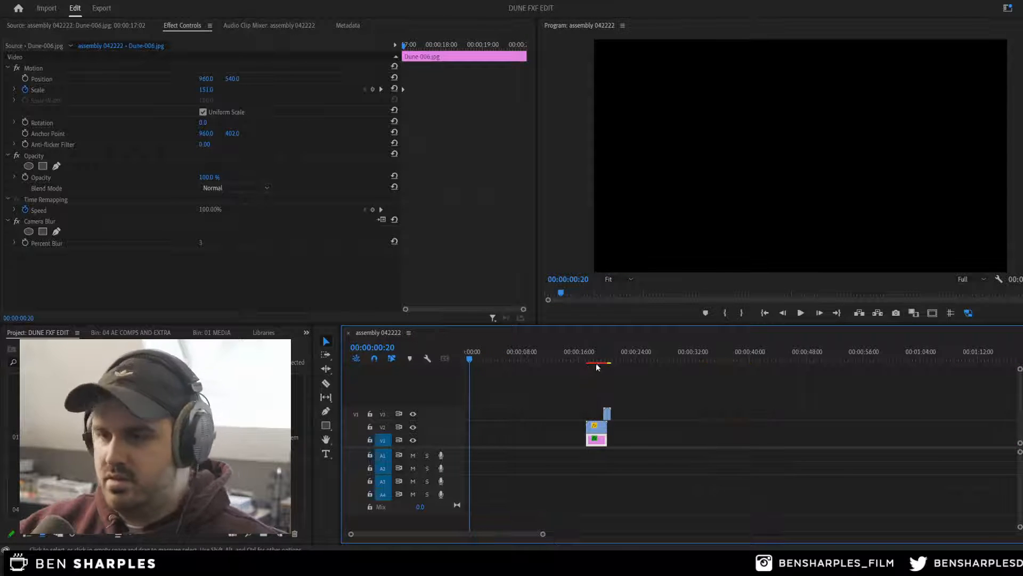
pyautogui.click(586, 361)
pyautogui.press('=')
pyautogui.press('=')
pyautogui.press('=')
pyautogui.press('space')
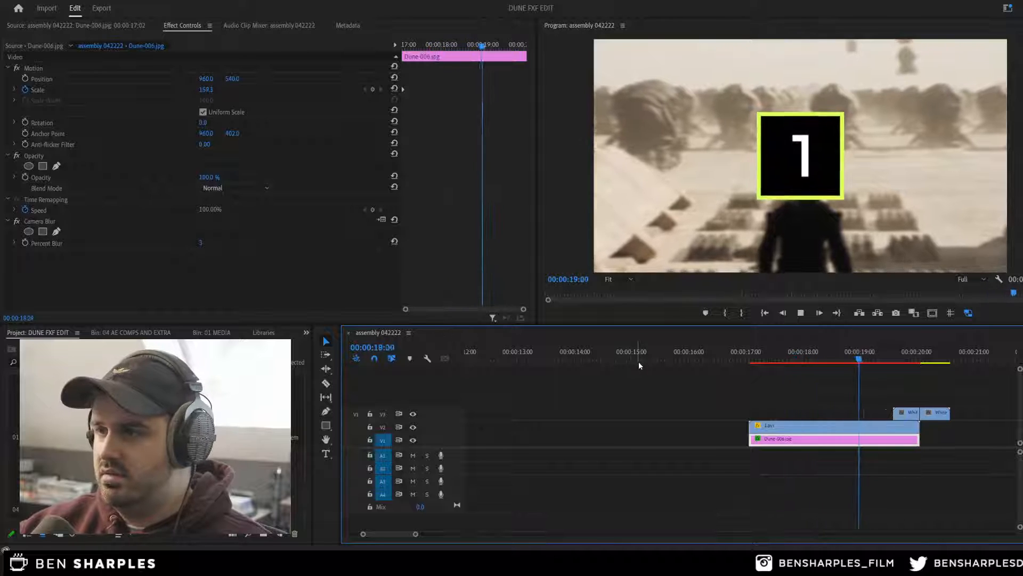
pyautogui.press('space')
# Step: Scrub the number overlay on the blurred background and replay the segment into the White Wipe
pyautogui.moveTo(760, 351); pyautogui.dragTo(856, 375)
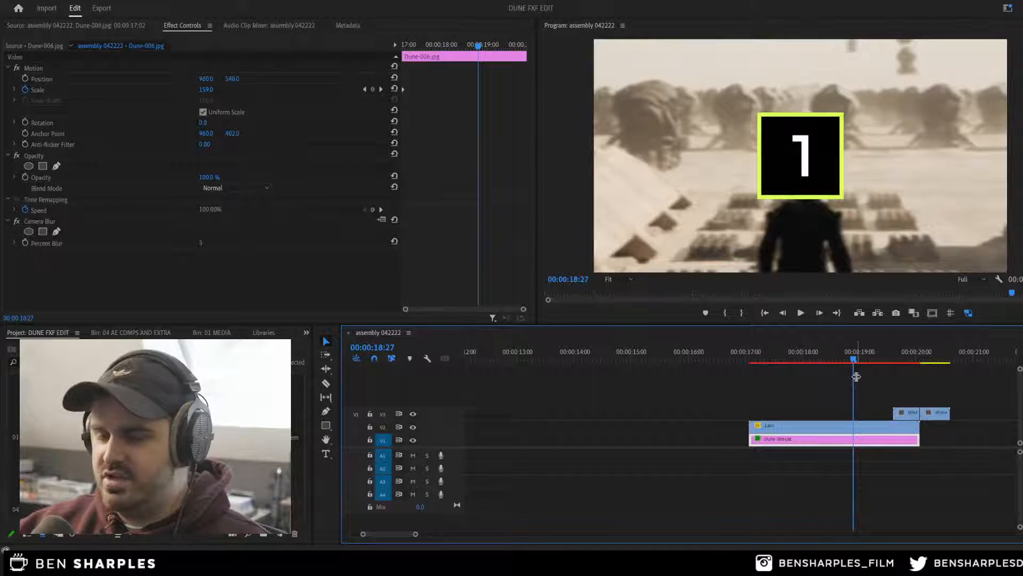
pyautogui.moveTo(853, 377); pyautogui.dragTo(755, 385)
pyautogui.press('space')
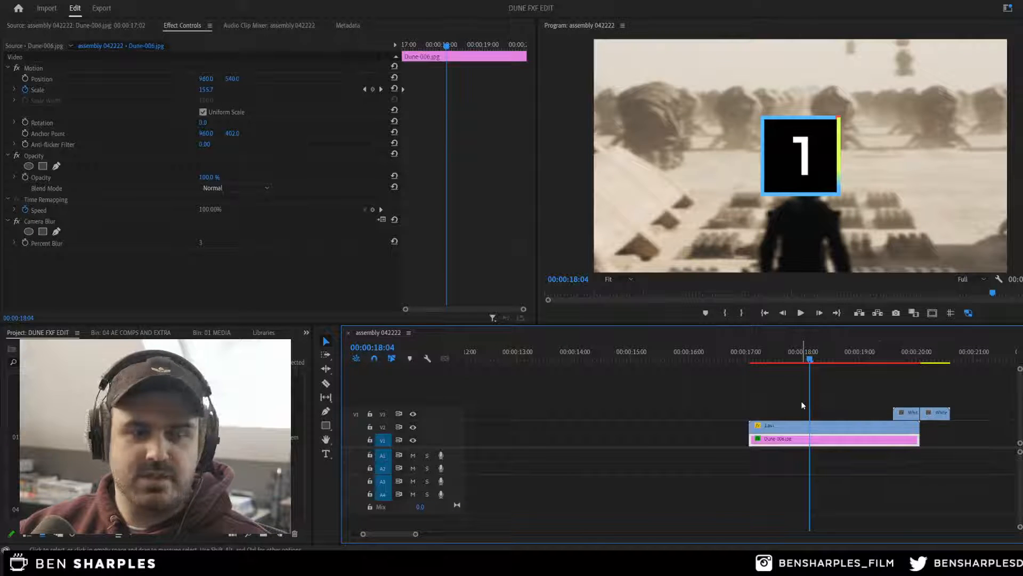
pyautogui.press('space')
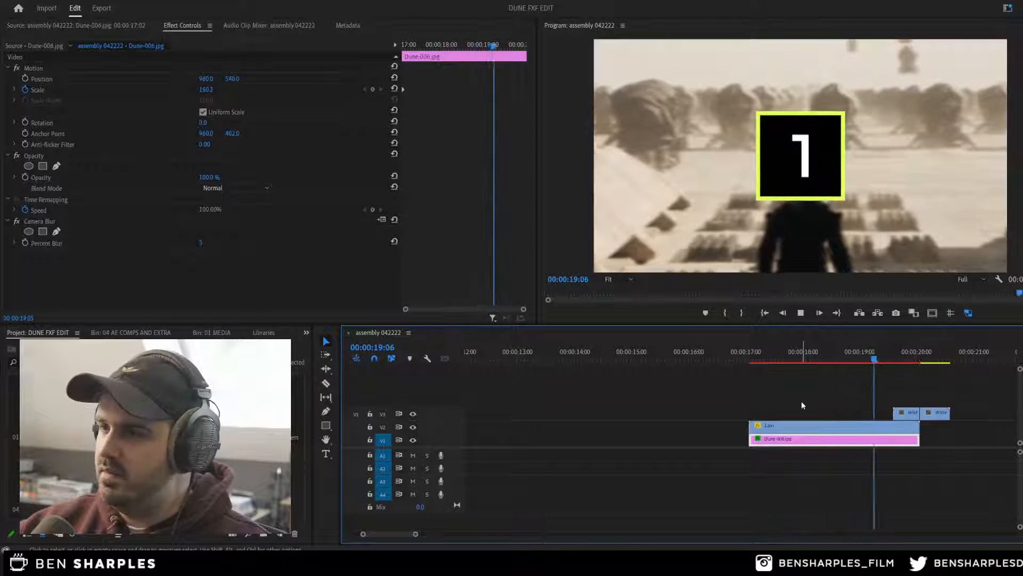
pyautogui.press('space')
# Step: Delete all image, number and White Wipe clips from the sequence and return the playhead to 00:00:00:00
pyautogui.click(772, 415)
pyautogui.moveTo(745, 390)
pyautogui.mouseDown()
pyautogui.moveTo(896, 438)
pyautogui.moveTo(799, 420)
pyautogui.moveTo(913, 457)
pyautogui.mouseUp()
pyautogui.click(795, 403)
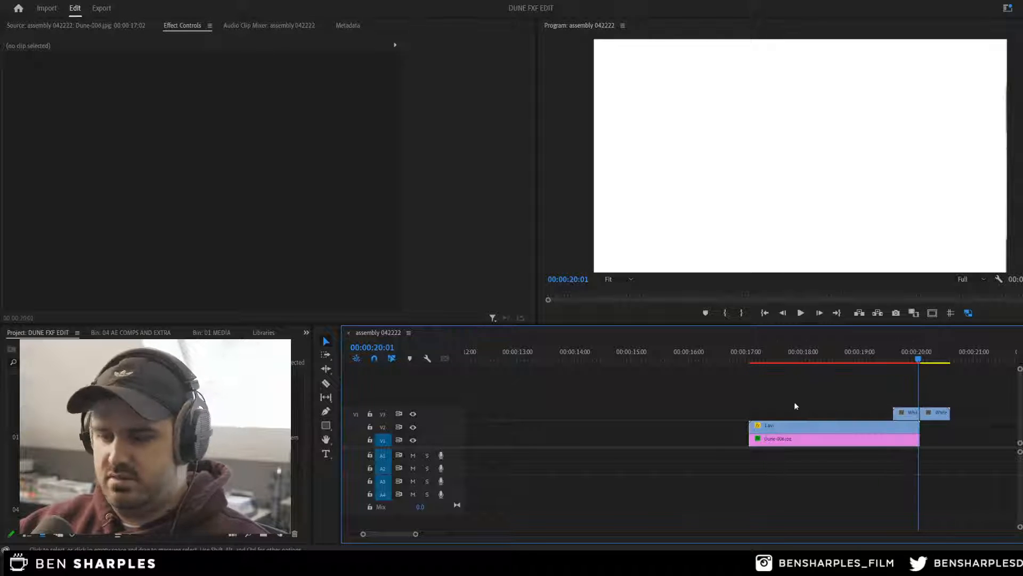
pyautogui.moveTo(775, 374); pyautogui.dragTo(934, 450)
pyautogui.press('Delete')
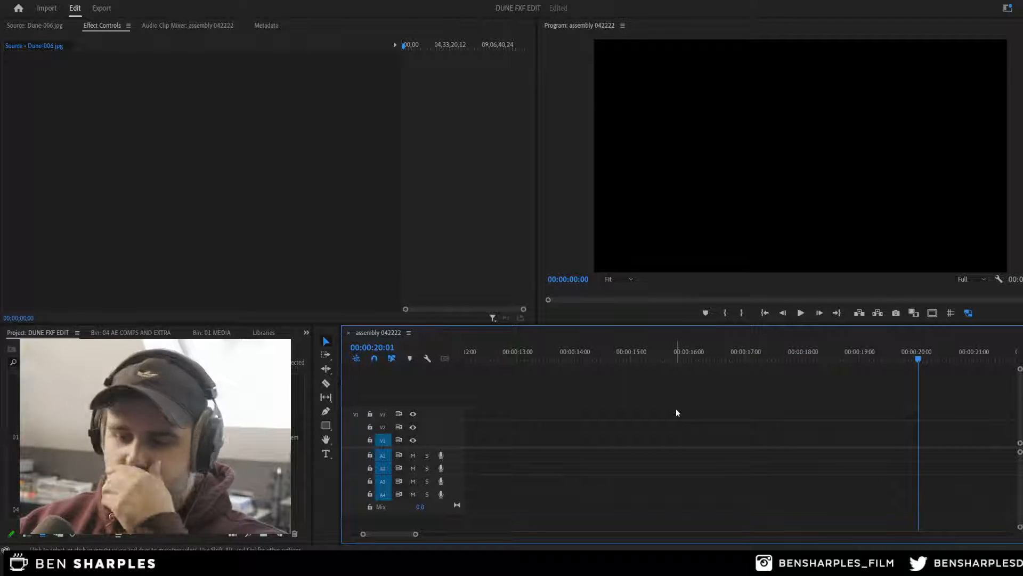
pyautogui.press('-')
pyautogui.press('-')
pyautogui.press('-')
pyautogui.press('-')
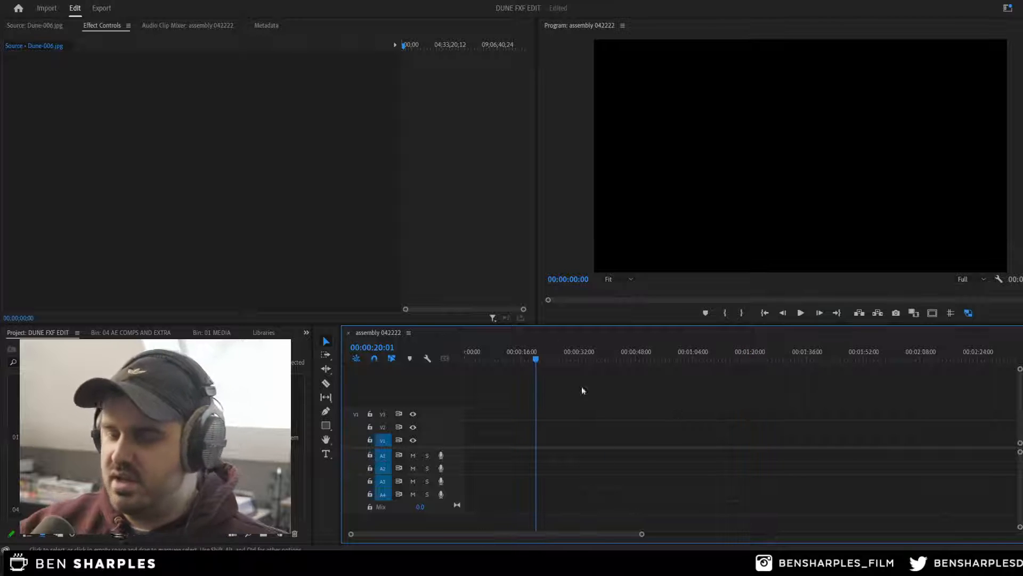
pyautogui.click(554, 347)
pyautogui.press('Home')
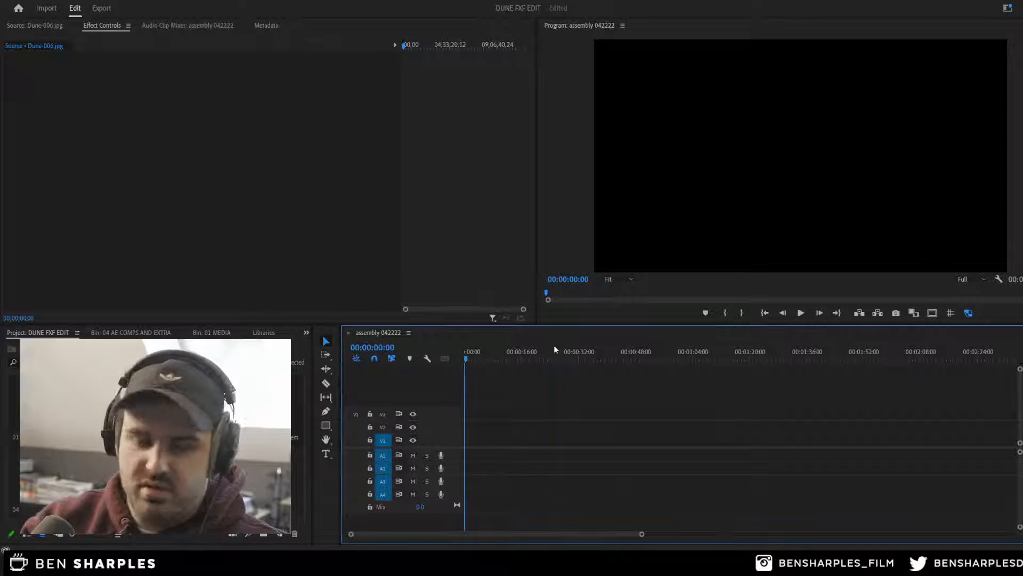
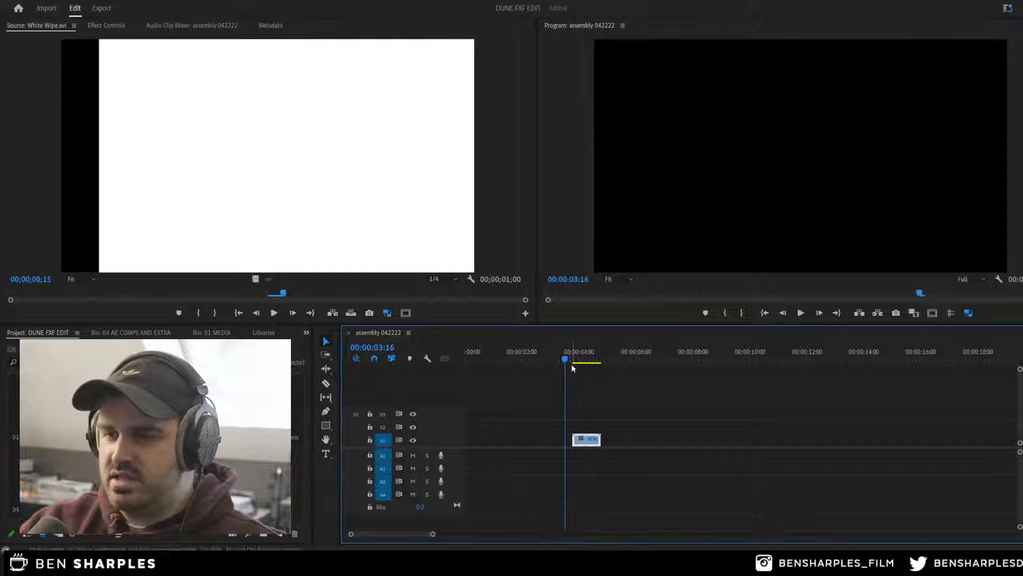
# Step: Play back the White Wipe clip on V1 and return the playhead to 00:00:03:18, just before the clip
pyautogui.press('space')
pyautogui.click(567, 354)
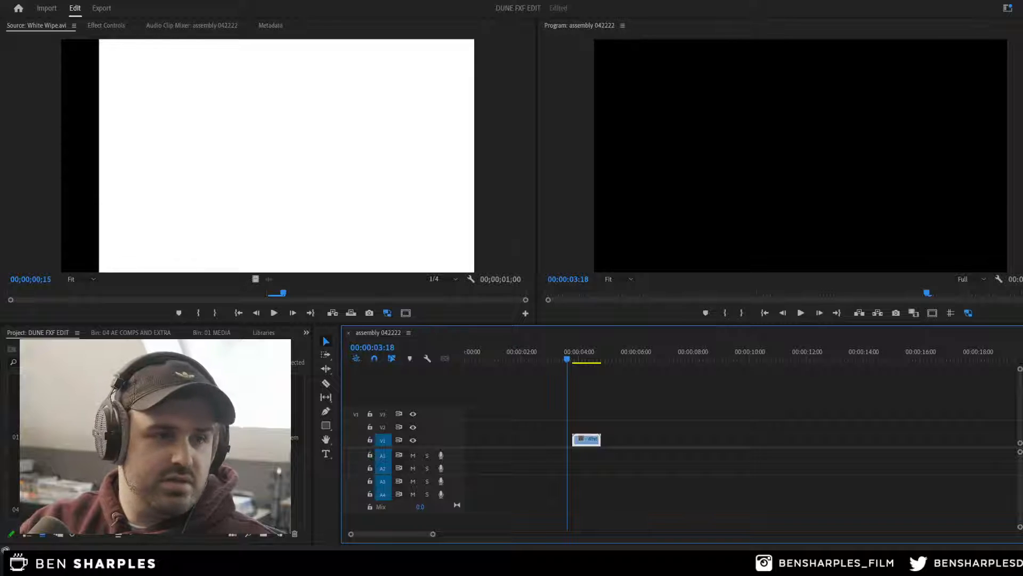
# Step: Switch to OBS and inspect the Stinger scene transition's properties for its video file and transition point, leaving them unchanged
pyautogui.moveTo(0, 104); pyautogui.dragTo(686, 0)
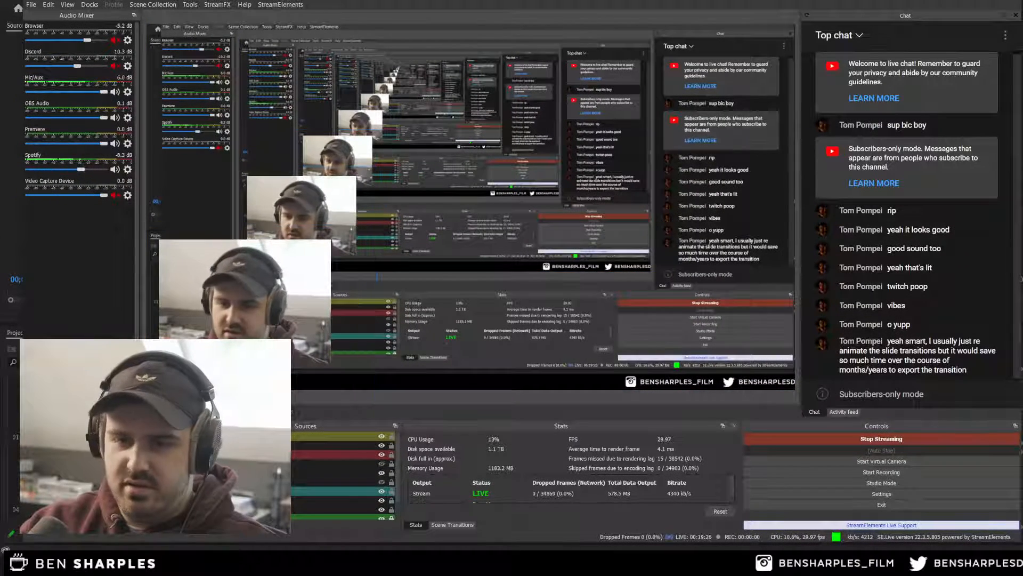
pyautogui.rightClick(126, 269)
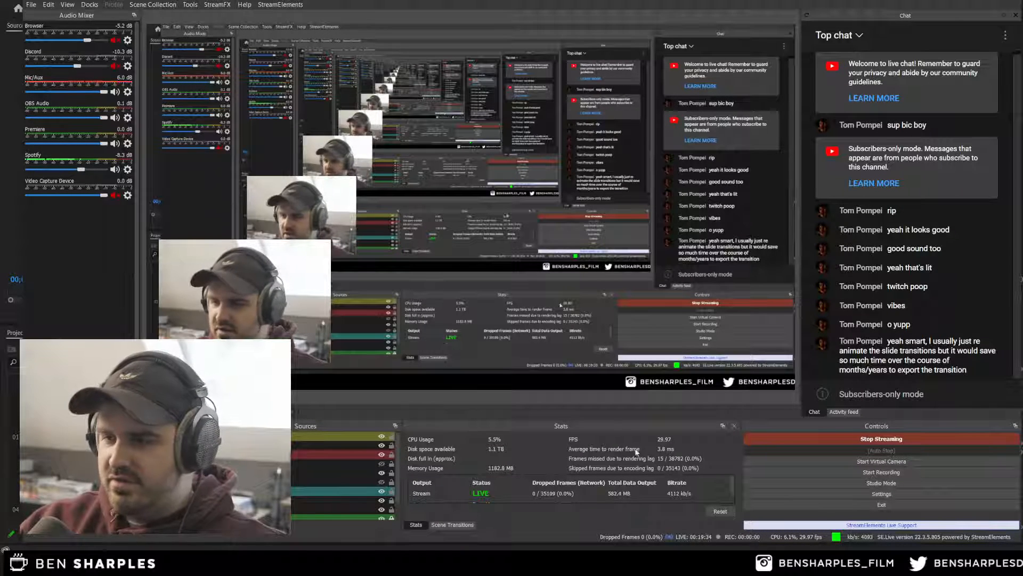
pyautogui.click(451, 524)
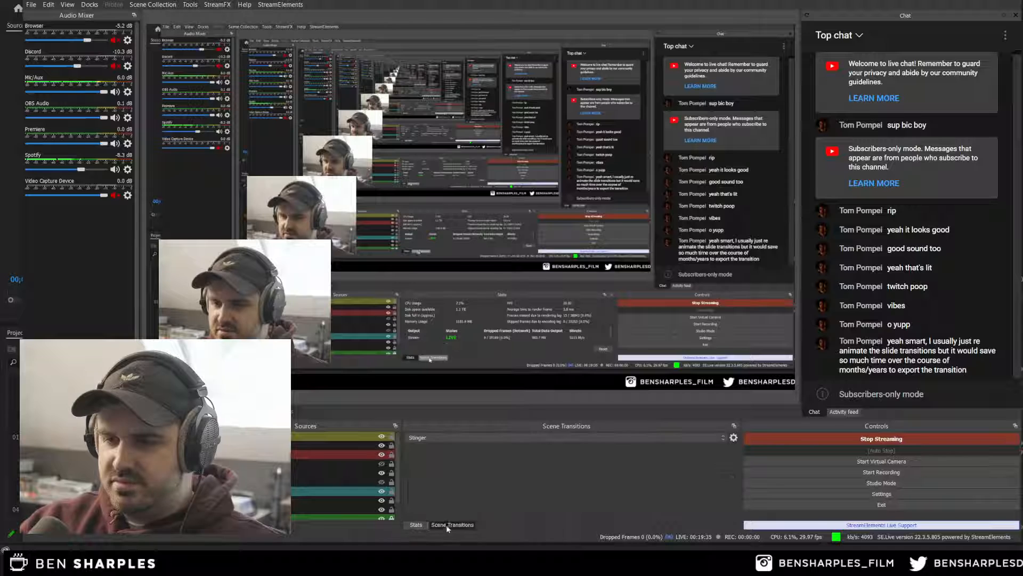
pyautogui.click(734, 438)
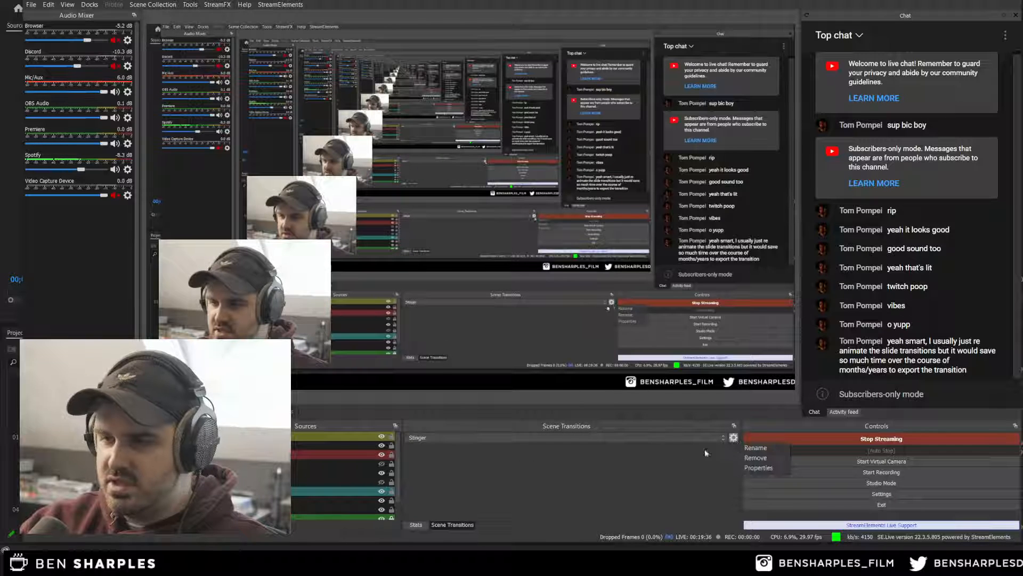
pyautogui.click(747, 469)
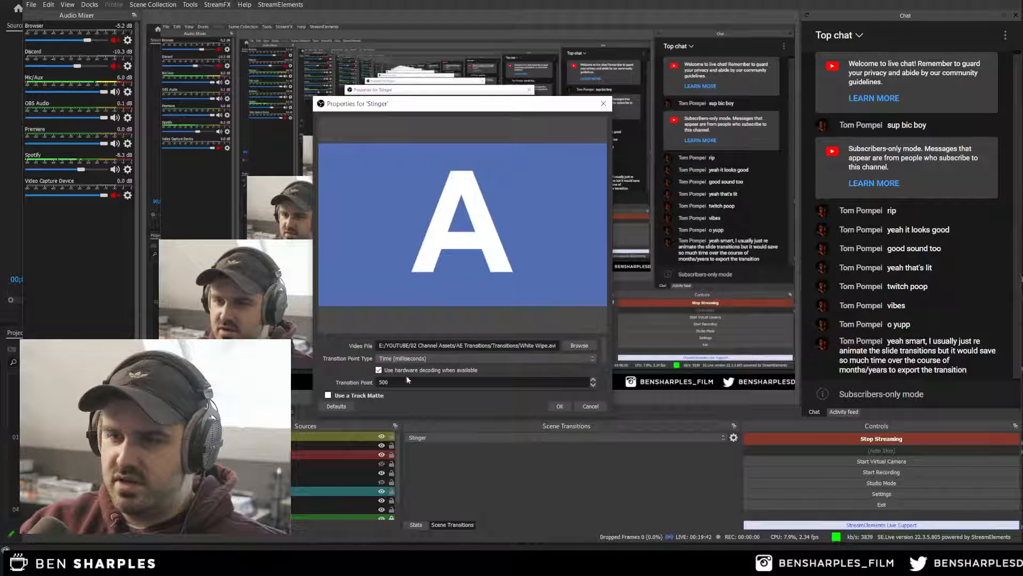
pyautogui.click(590, 406)
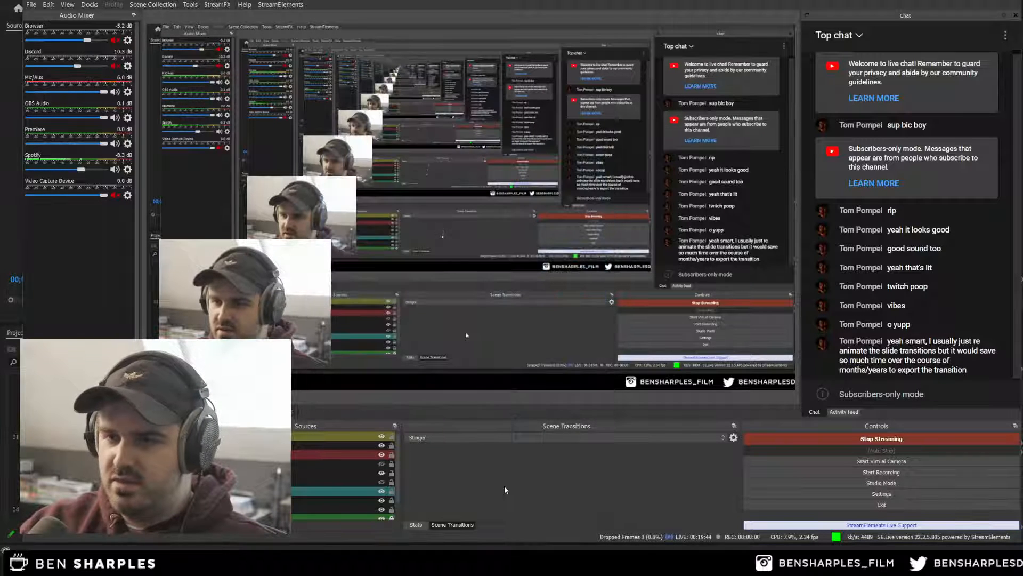
# Step: Switch back to Premiere Pro and move the playhead to 00:00:03:11, ahead of the White Wipe clip
pyautogui.moveTo(640, 0); pyautogui.dragTo(0, 160)
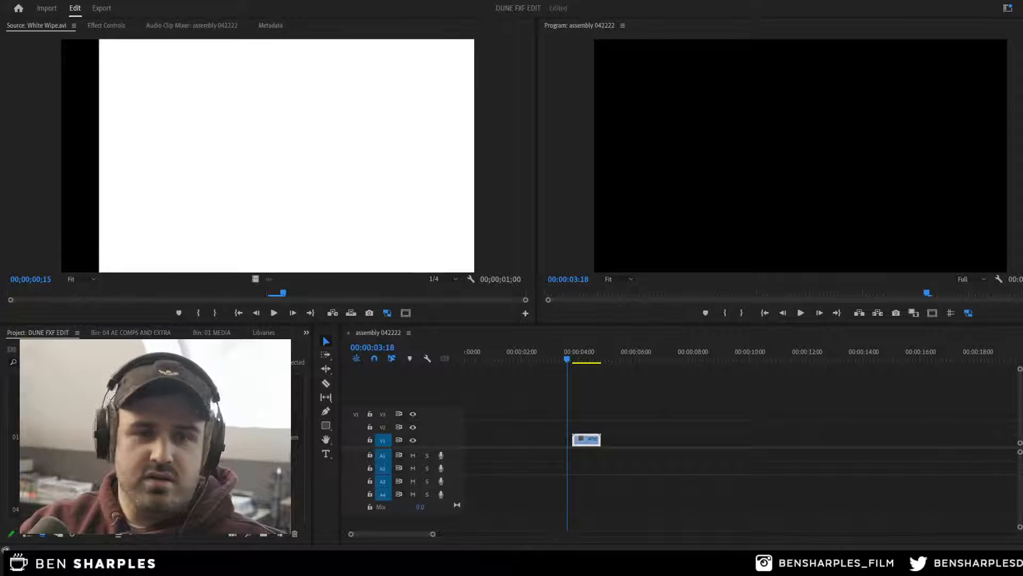
pyautogui.moveTo(505, 358); pyautogui.dragTo(567, 369)
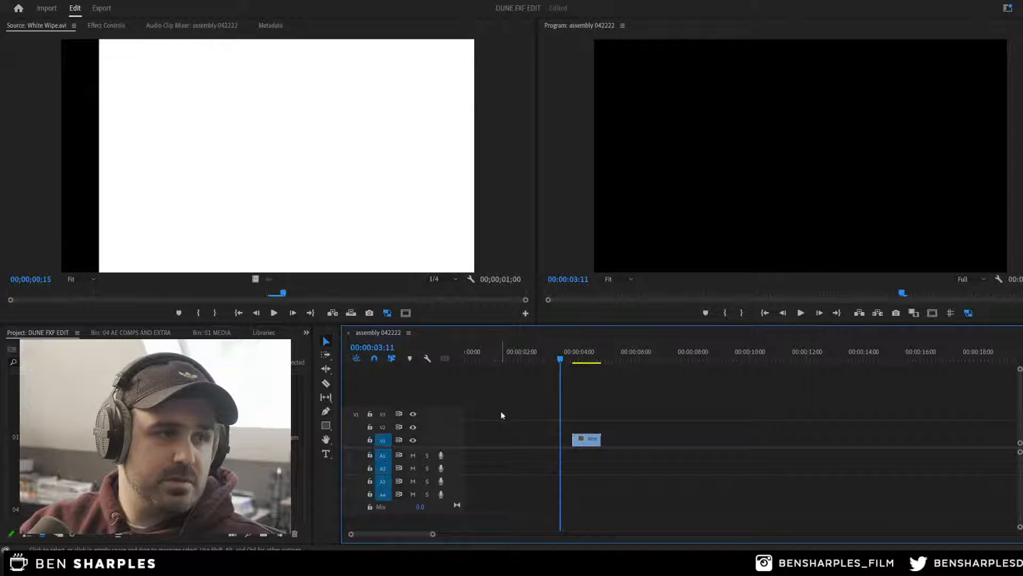
# Step: Delete the White Wipe clip from V1 and bring the DUNE FXF EDIT project items to the front
pyautogui.moveTo(560, 410); pyautogui.dragTo(611, 449)
pyautogui.press('Delete')
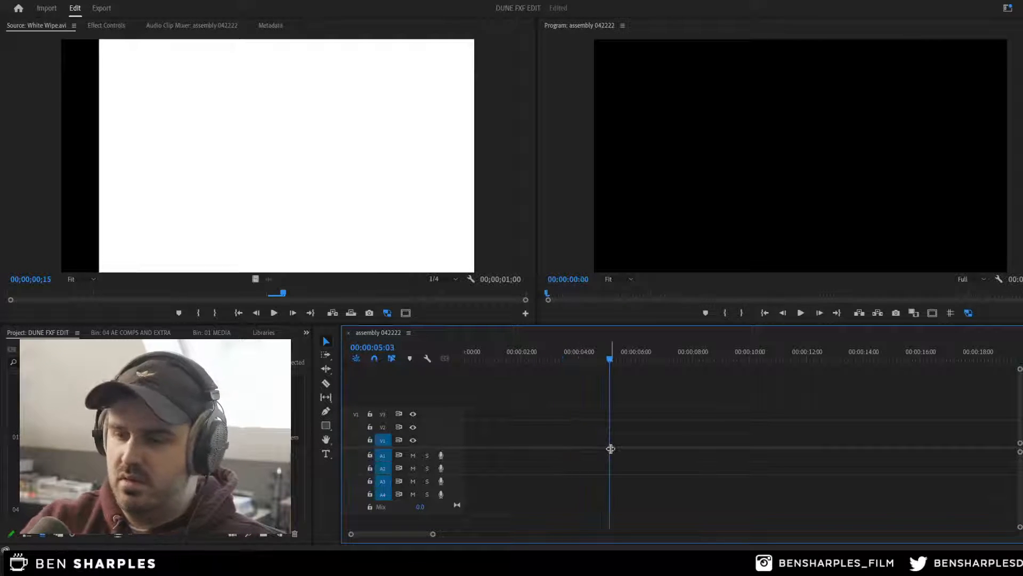
pyautogui.click(235, 485)
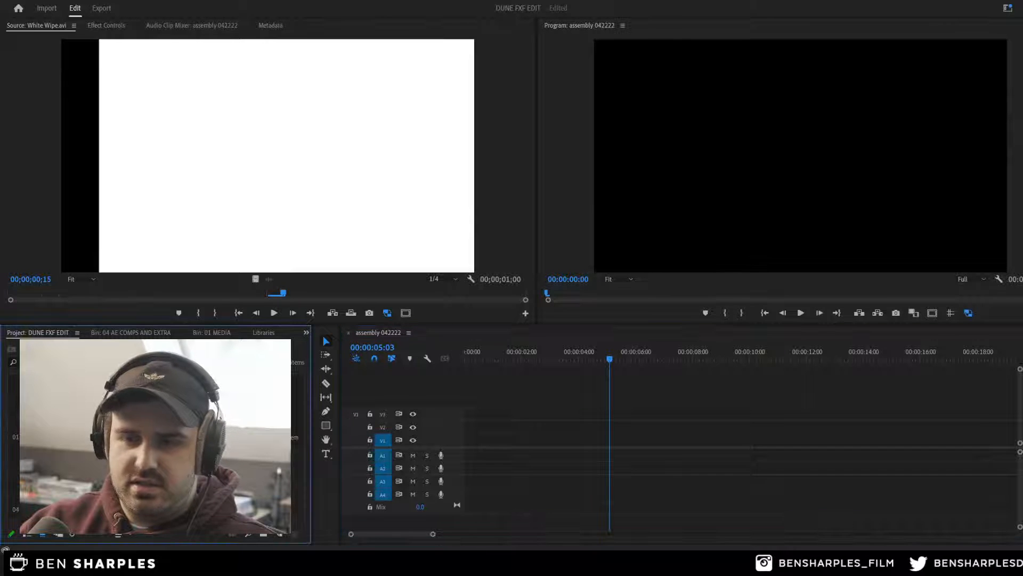
pyautogui.click(156, 416)
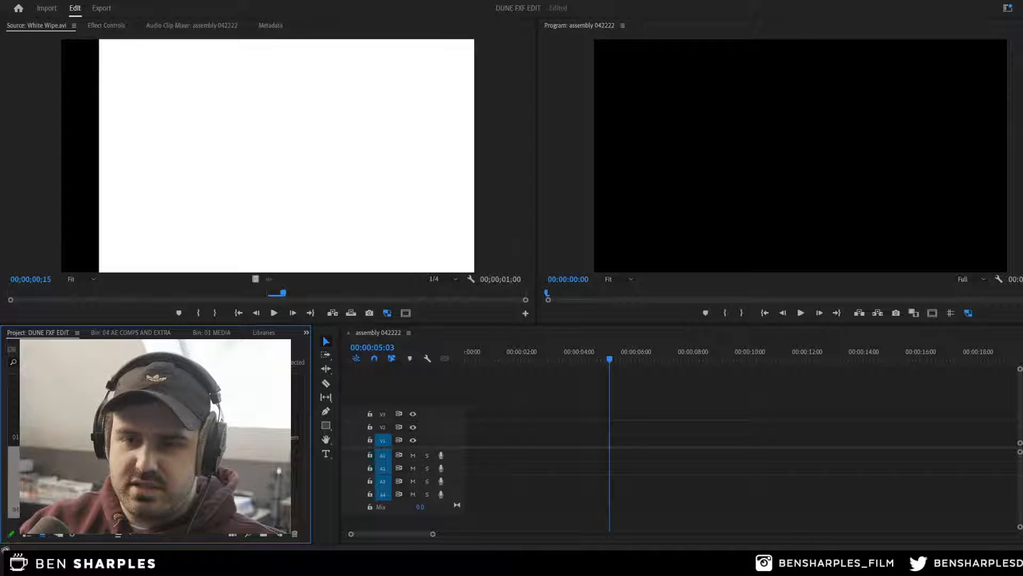
pyautogui.click(131, 332)
pyautogui.click(52, 332)
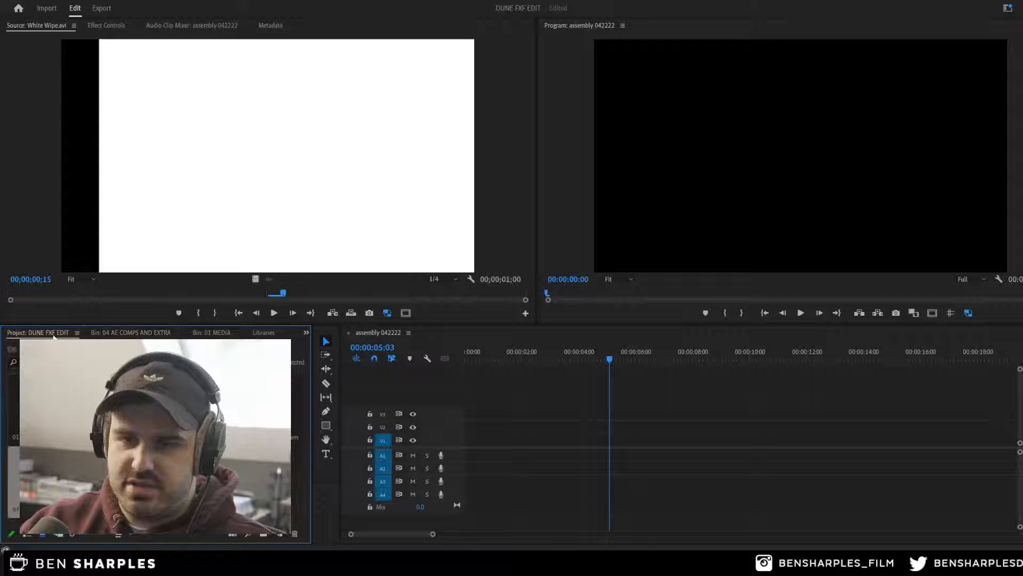
pyautogui.doubleClick(157, 480)
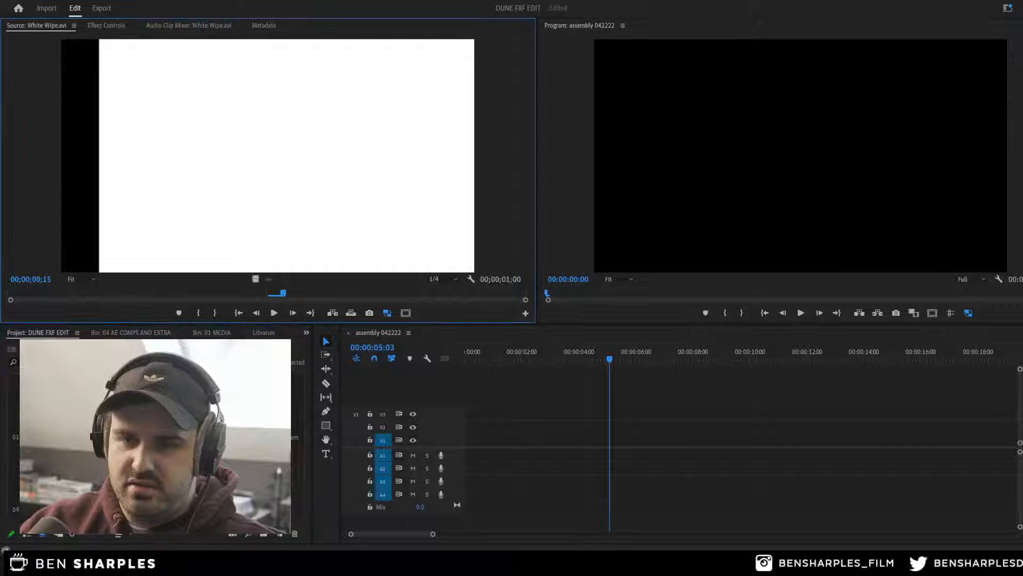
pyautogui.click(43, 535)
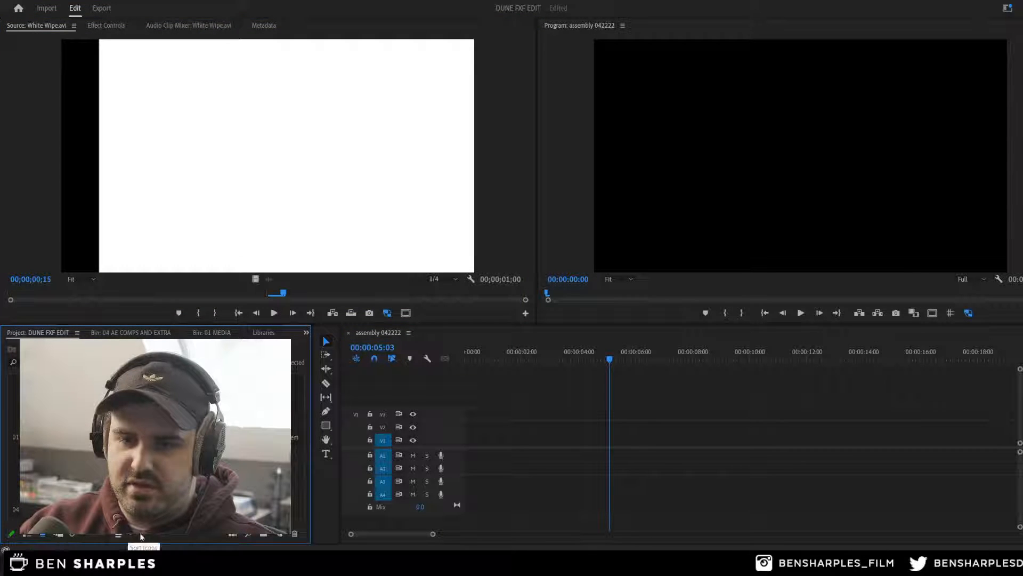
pyautogui.click(24, 536)
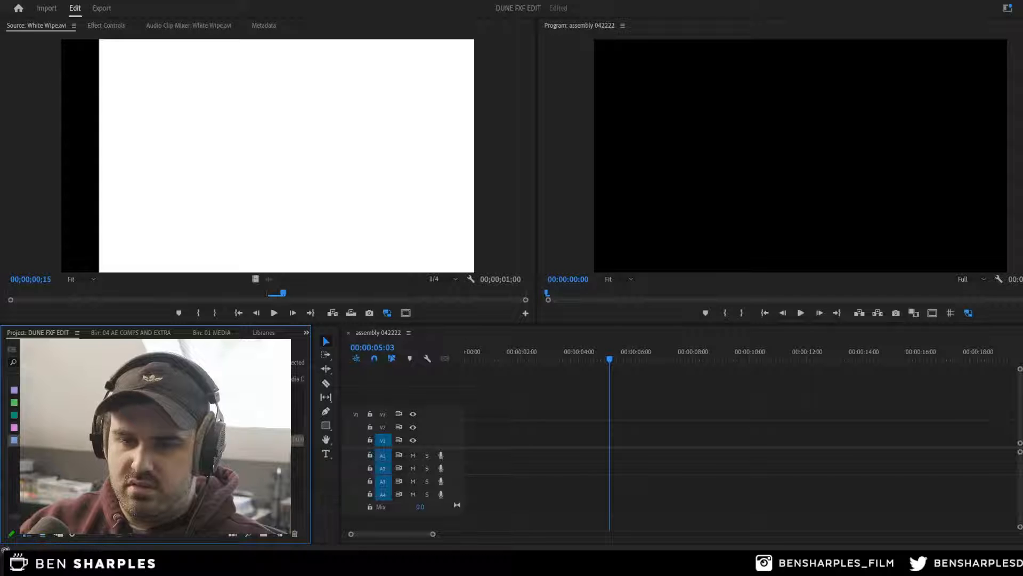
pyautogui.click(53, 439)
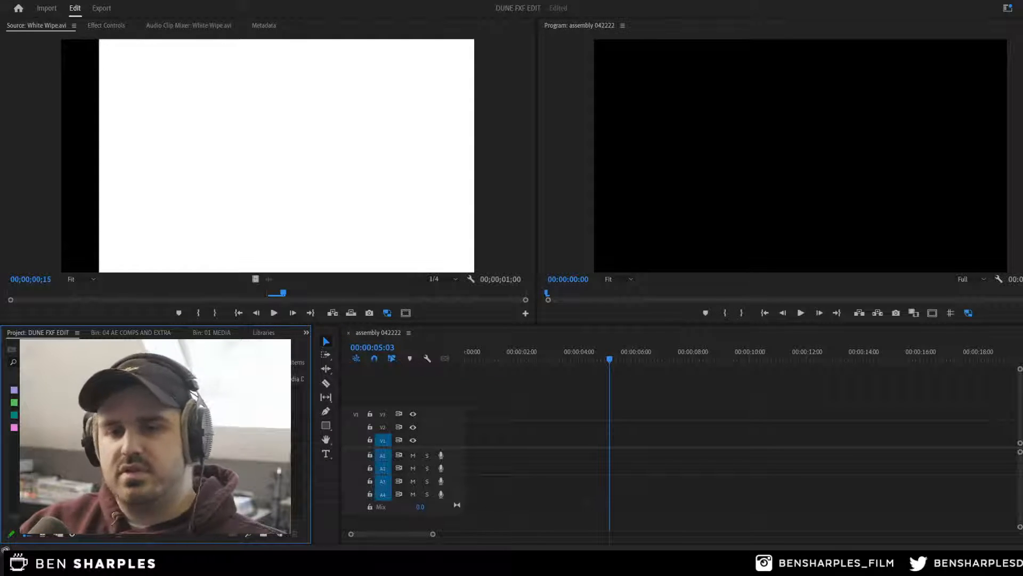
pyautogui.click(26, 389)
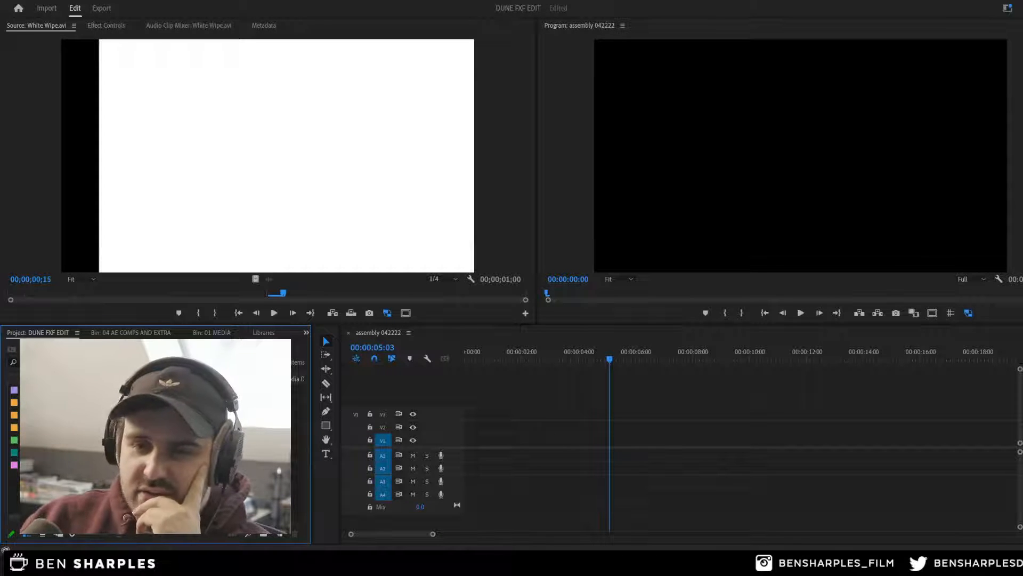
pyautogui.click(33, 427)
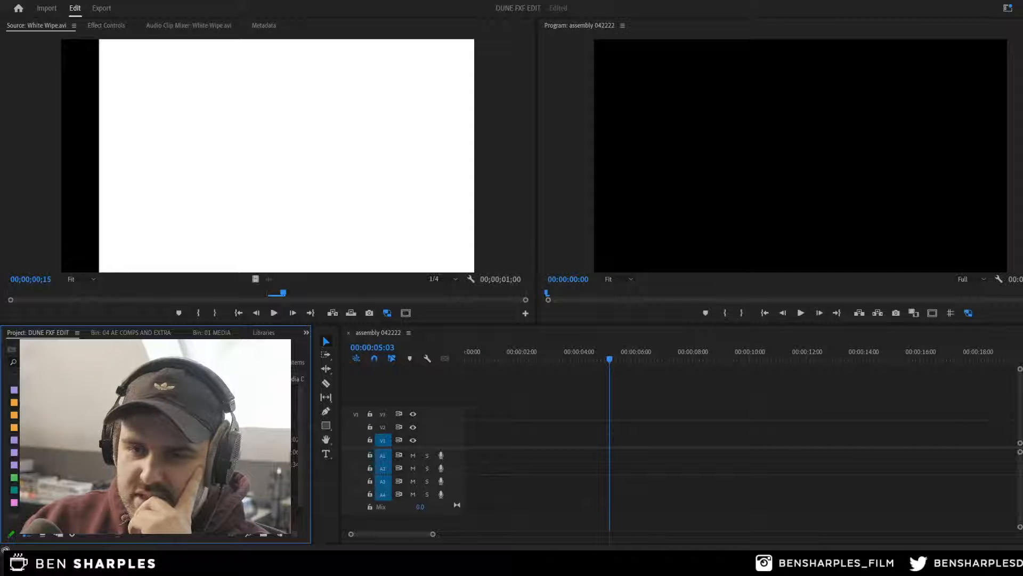
pyautogui.doubleClick(59, 440)
# Step: Play the source recording and mark a 25-frame range with in and out points just after 00:00:22
pyautogui.click(85, 293)
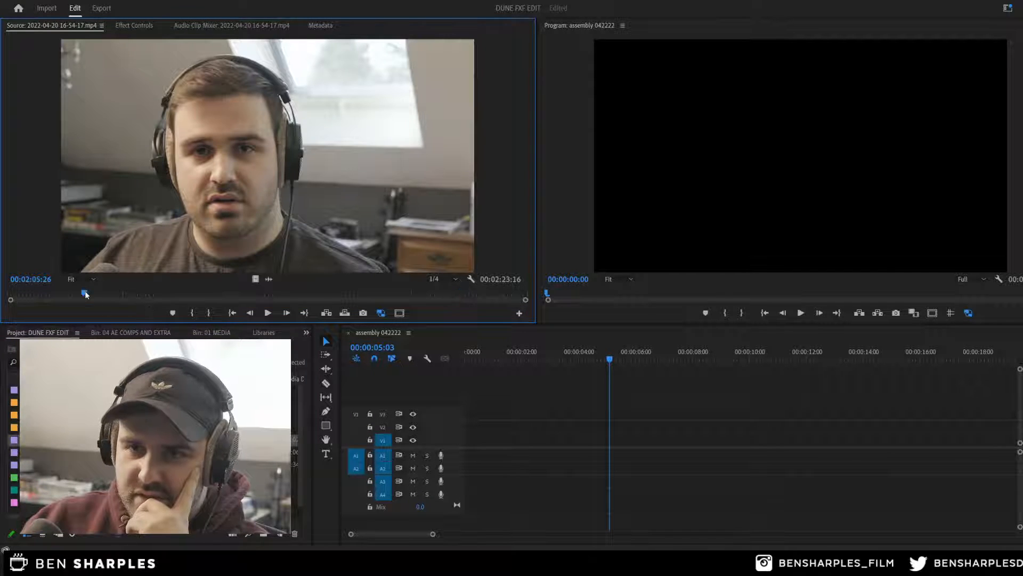
pyautogui.press('space')
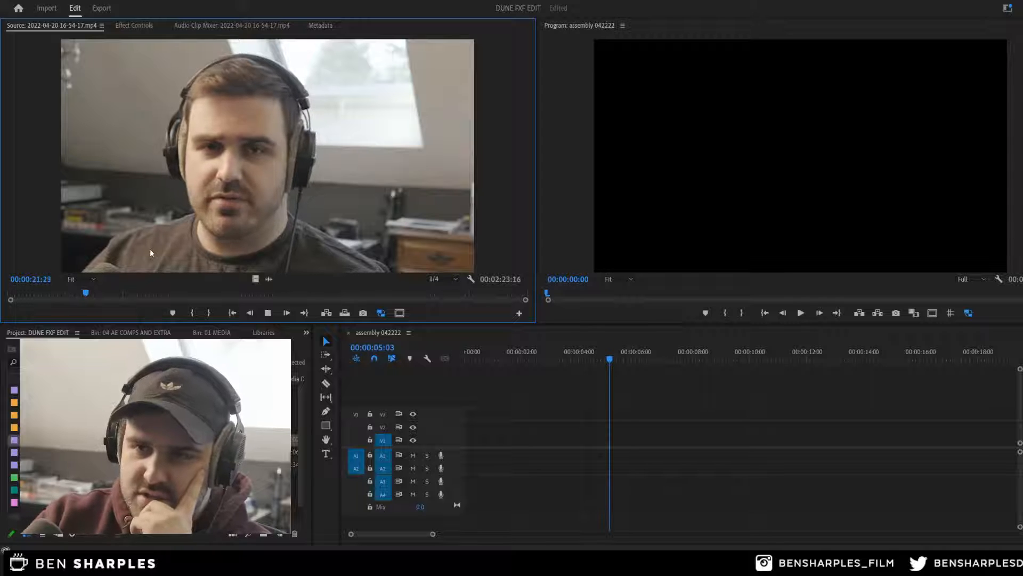
pyautogui.press('i')
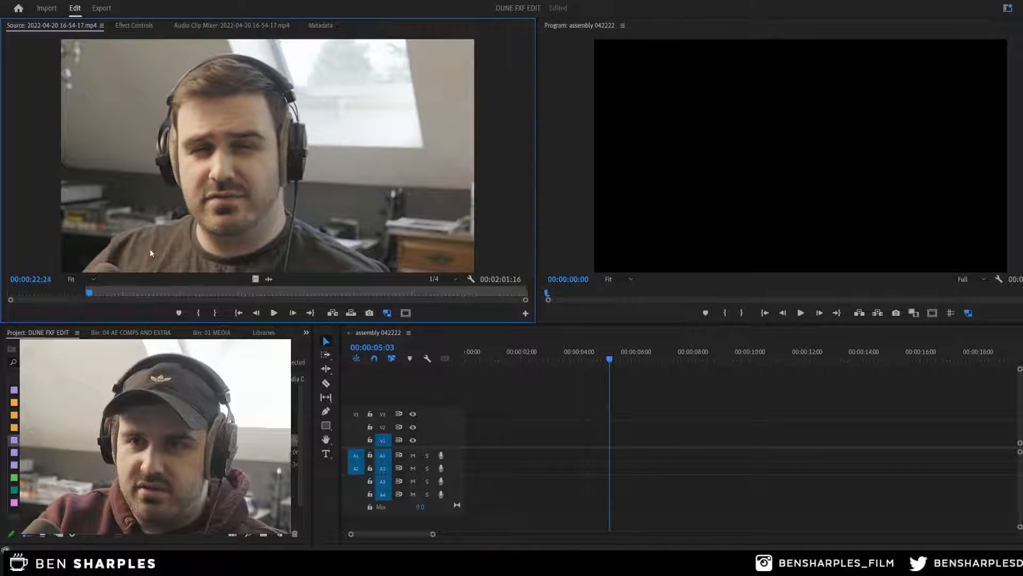
pyautogui.press('o')
pyautogui.press('space')
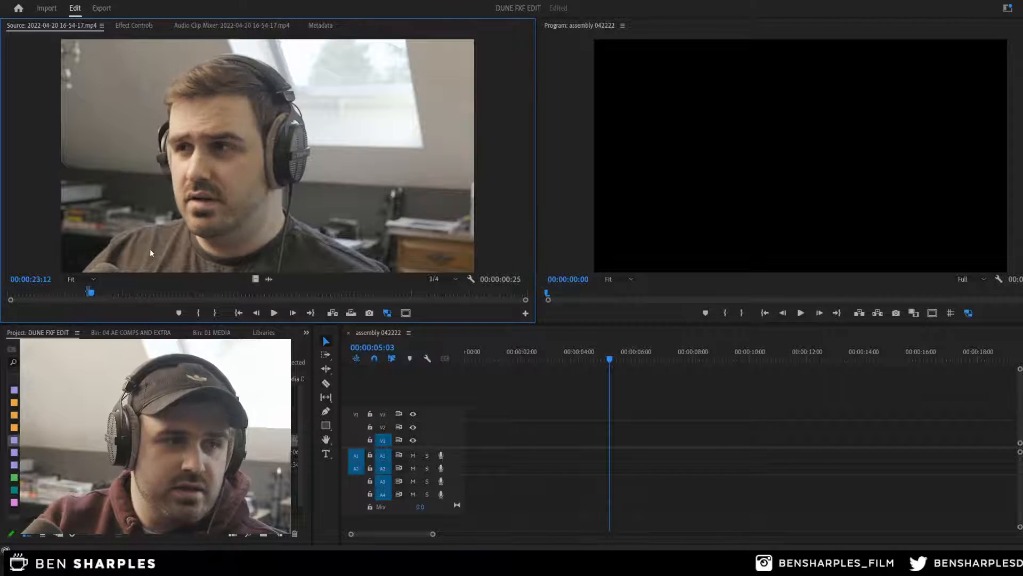
# Step: Try to place the marked range in the sequence at 00:00:05:03, and delete the placed excerpt
pyautogui.moveTo(255, 279); pyautogui.dragTo(618, 461)
pyautogui.moveTo(565, 428); pyautogui.dragTo(651, 472)
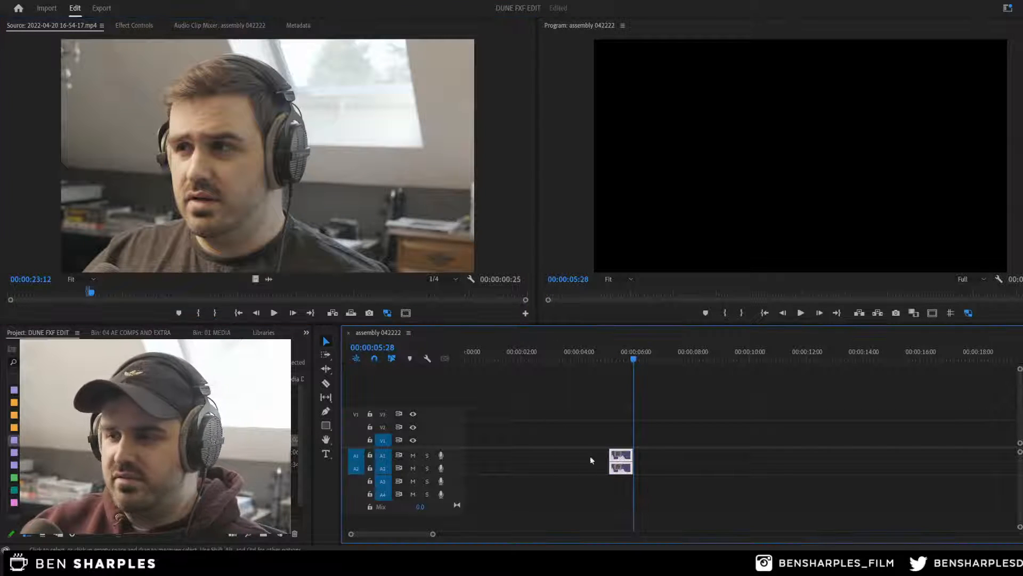
pyautogui.press('Delete')
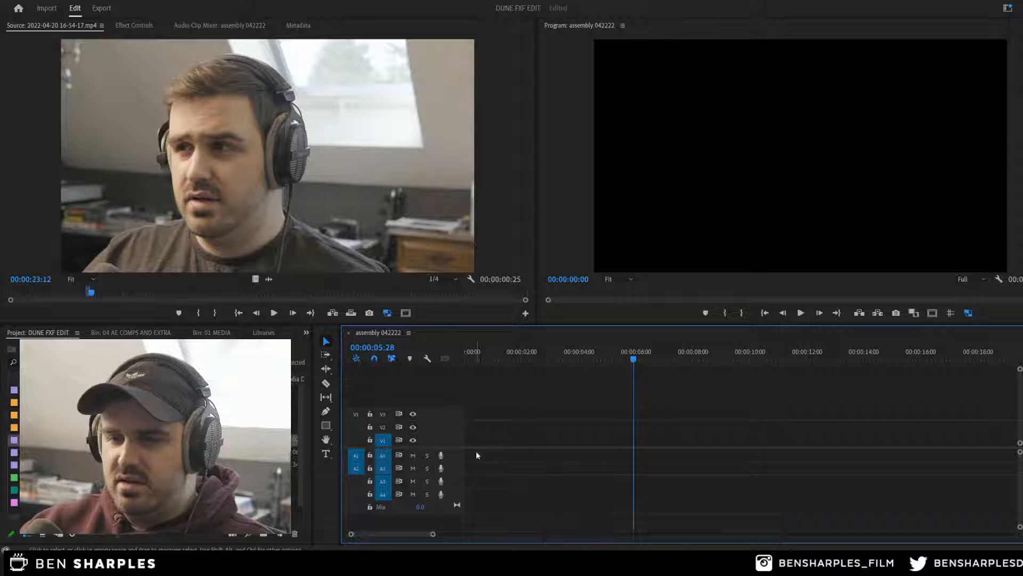
# Step: Patch the source video to V1, and add the marked excerpt at the sequence start and another recording after a short gap
pyautogui.click(356, 440)
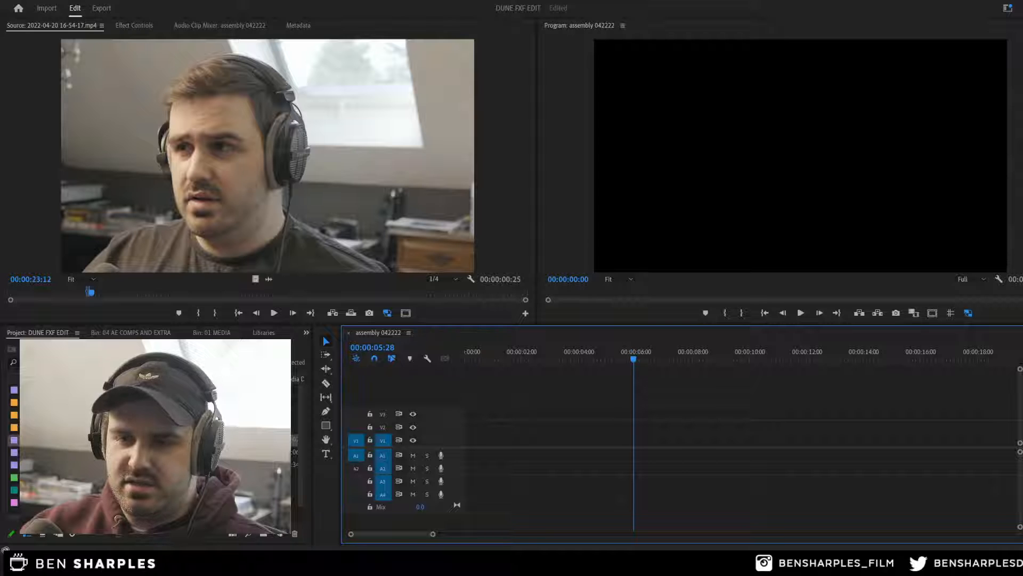
pyautogui.click(154, 440)
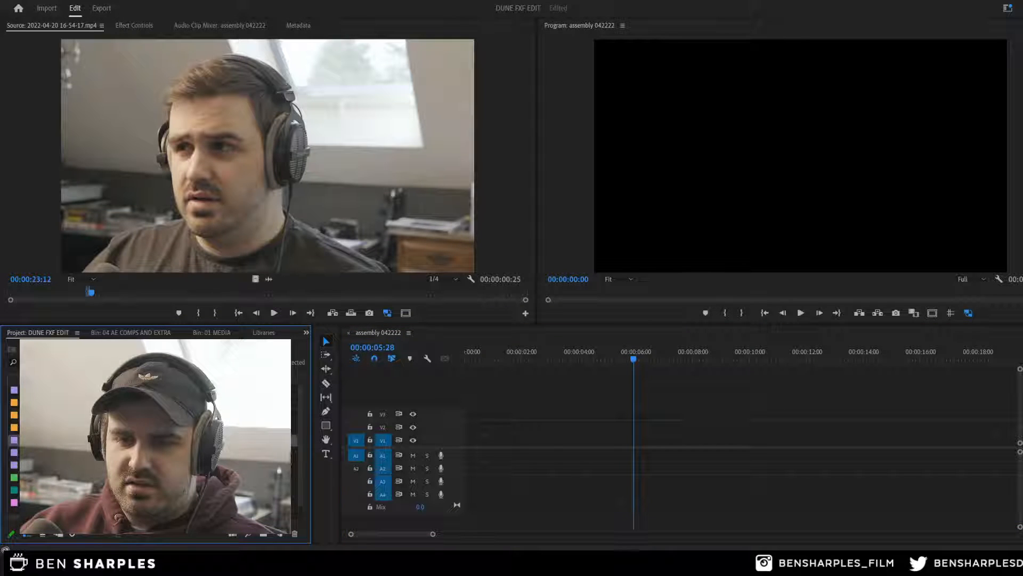
pyautogui.moveTo(154, 440); pyautogui.dragTo(467, 441)
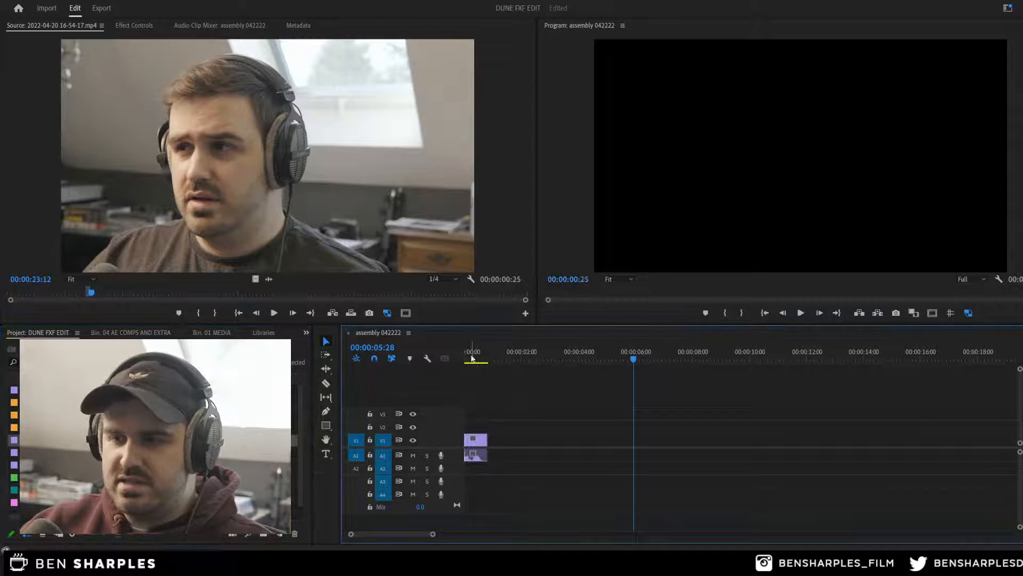
pyautogui.click(469, 353)
pyautogui.moveTo(154, 452); pyautogui.dragTo(502, 442)
# Step: Play back the short excerpt and the beginning of the second recording, stopping at 00:00:01:22
pyautogui.click(486, 390)
pyautogui.press('space')
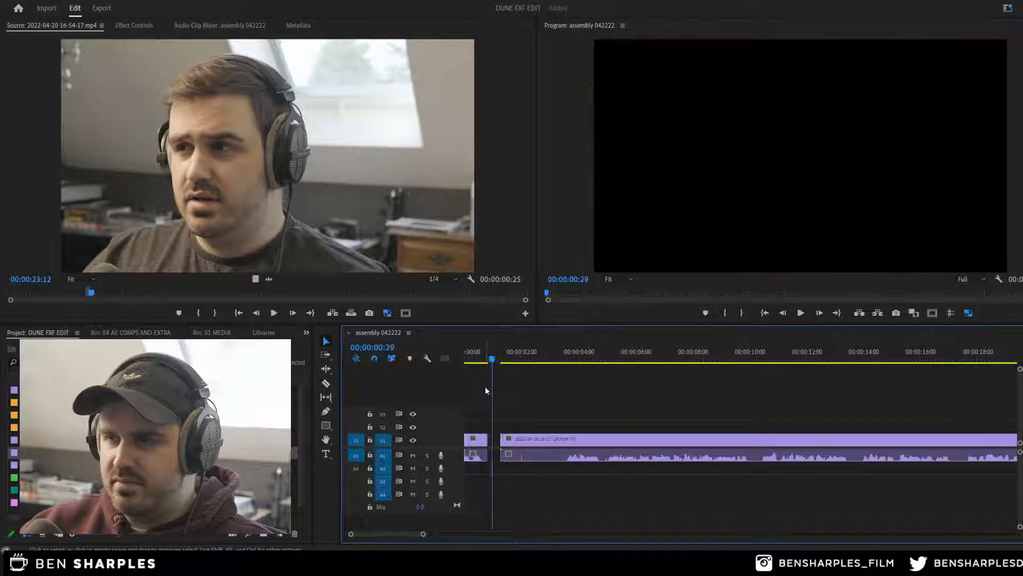
pyautogui.press('space')
pyautogui.click(371, 562)
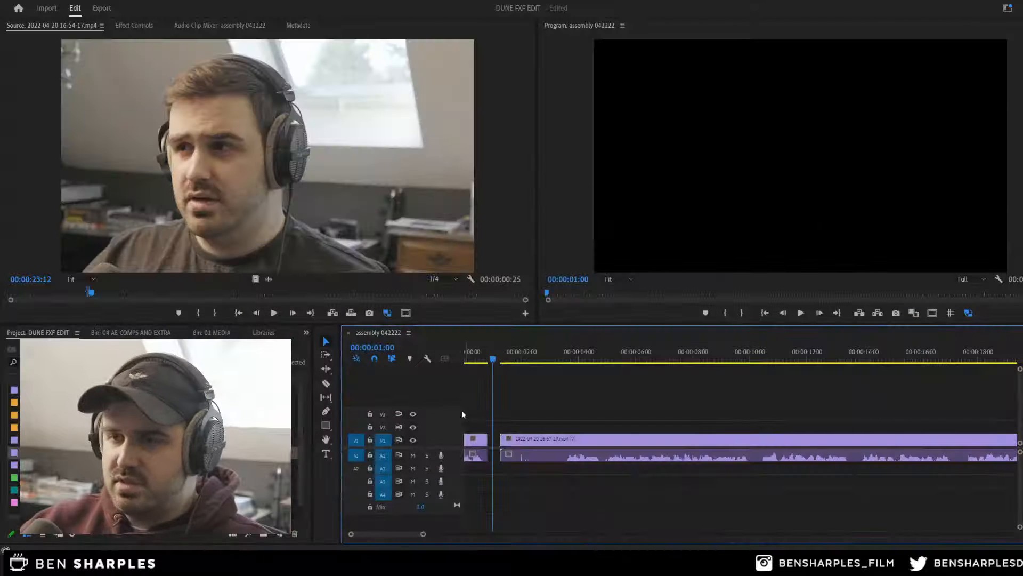
pyautogui.click(466, 356)
pyautogui.press('space')
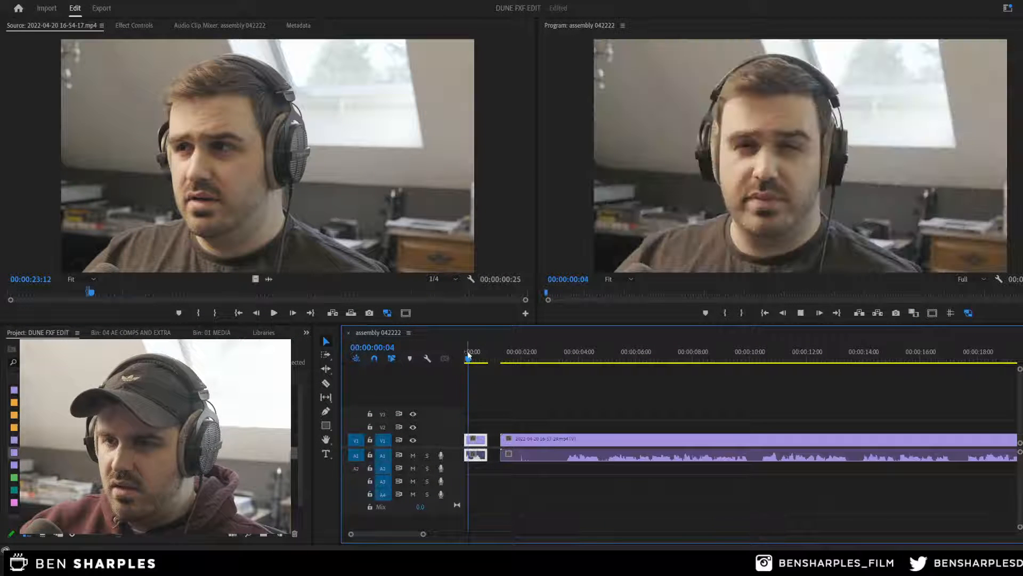
pyautogui.press('space')
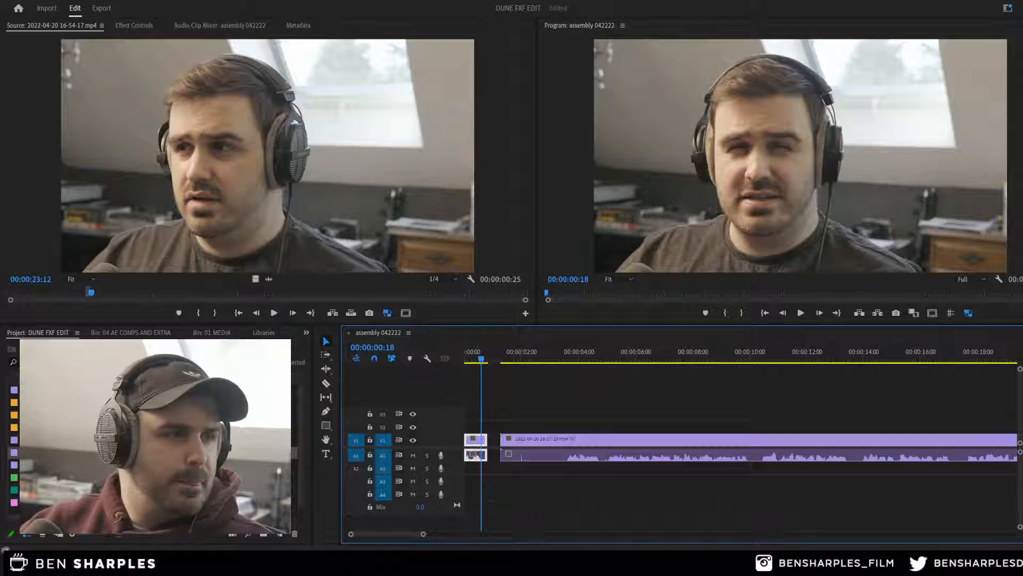
pyautogui.hotkey('alt', 'Tab')
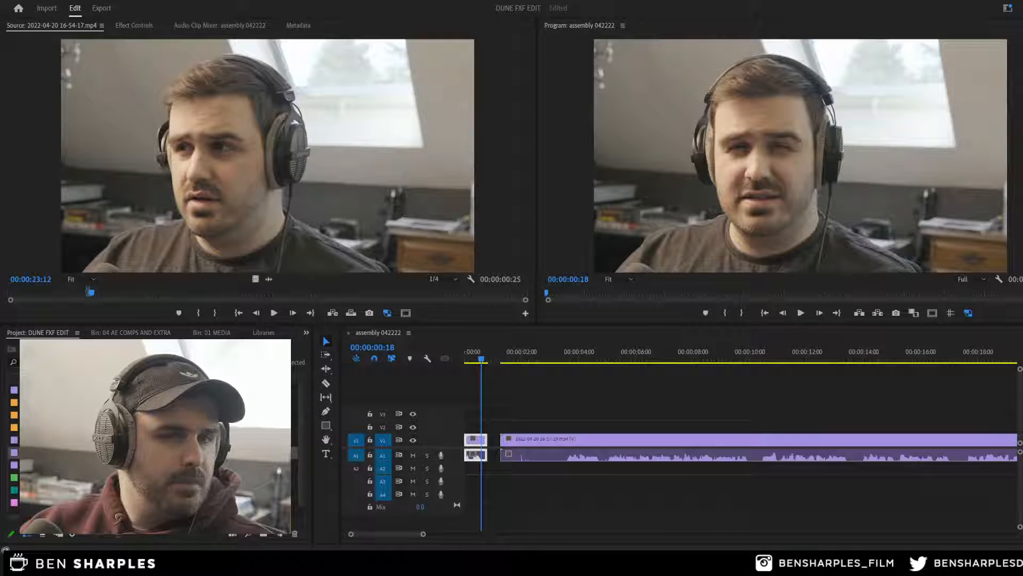
pyautogui.click(487, 394)
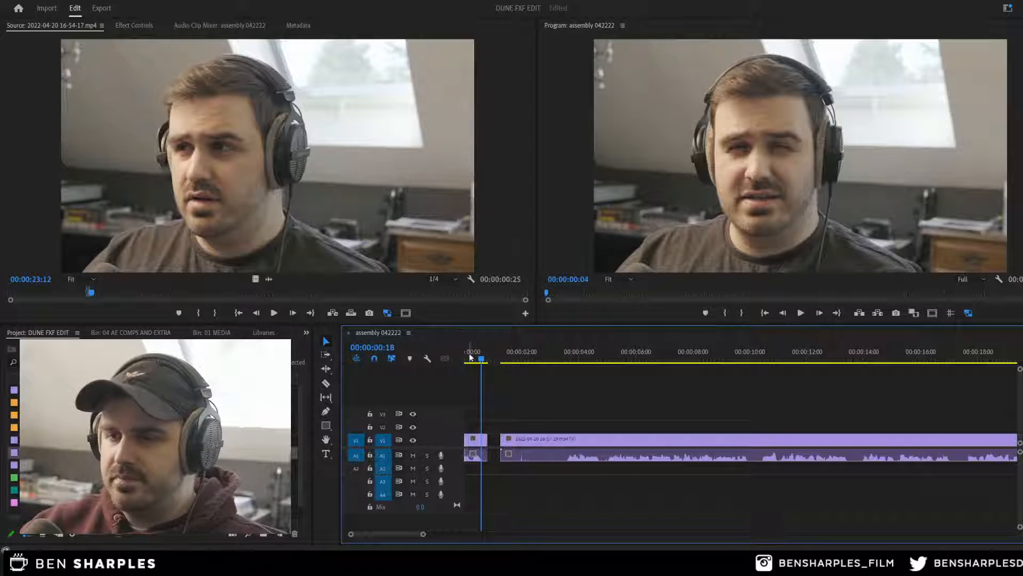
pyautogui.press('space')
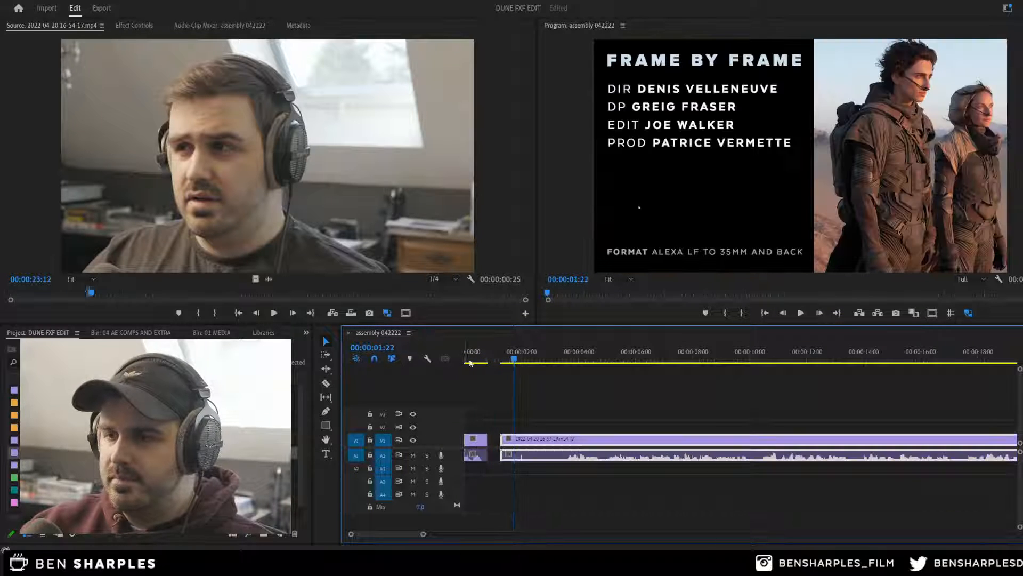
# Step: Play the source recording from its beginning and clear its in and out points
pyautogui.hotkey('shift', '2')
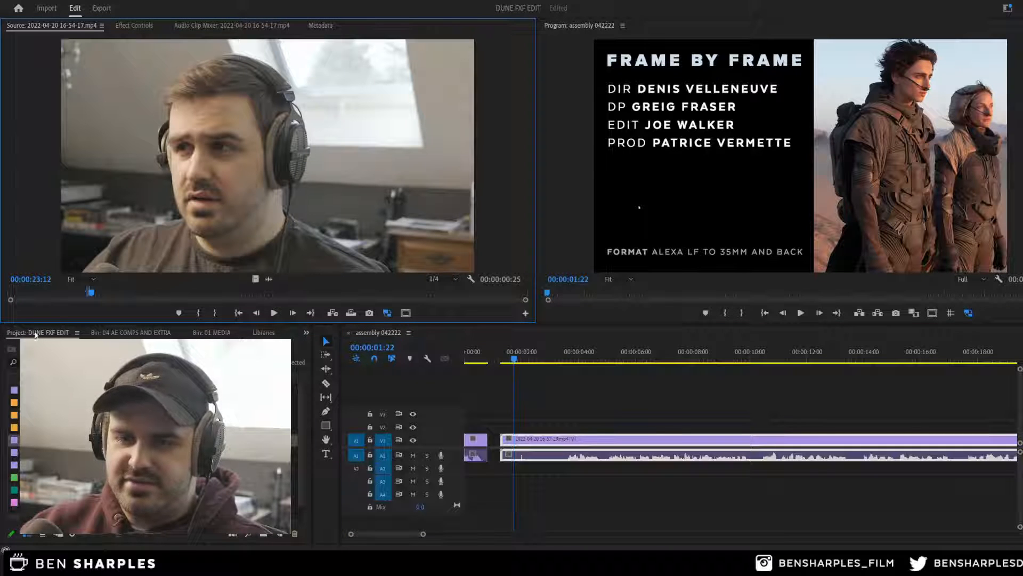
pyautogui.moveTo(28, 297); pyautogui.dragTo(9, 297)
pyautogui.press('space')
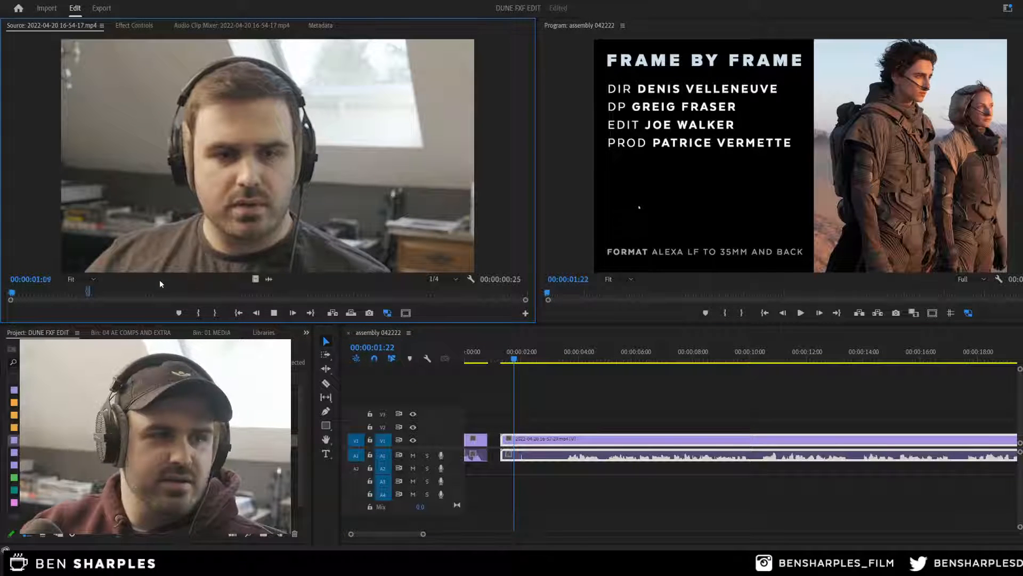
pyautogui.press('space')
pyautogui.hotkey('ctrl', 'shift', 'x')
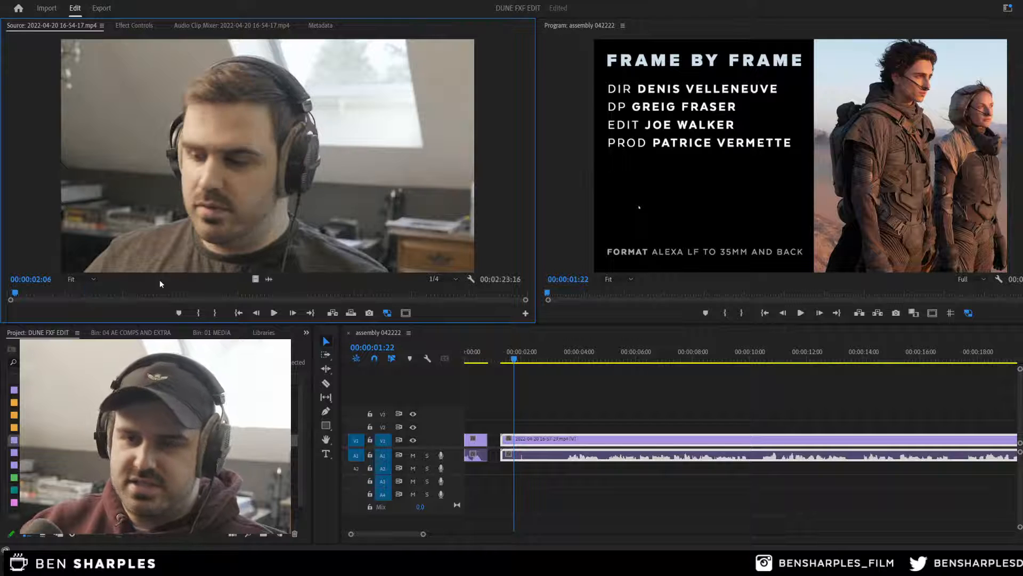
pyautogui.click(528, 438)
pyautogui.press('Delete')
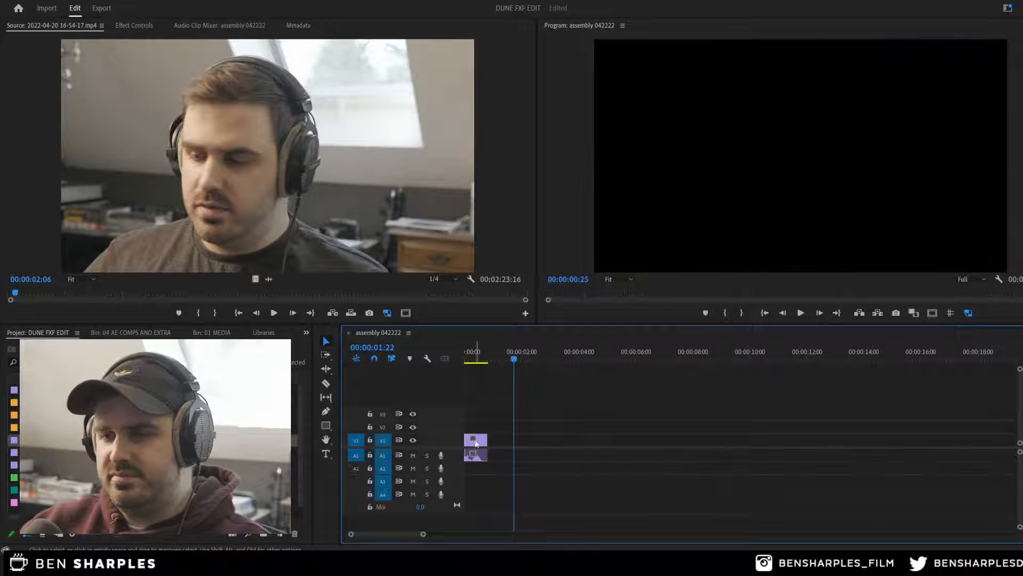
pyautogui.click(143, 219)
pyautogui.press('space')
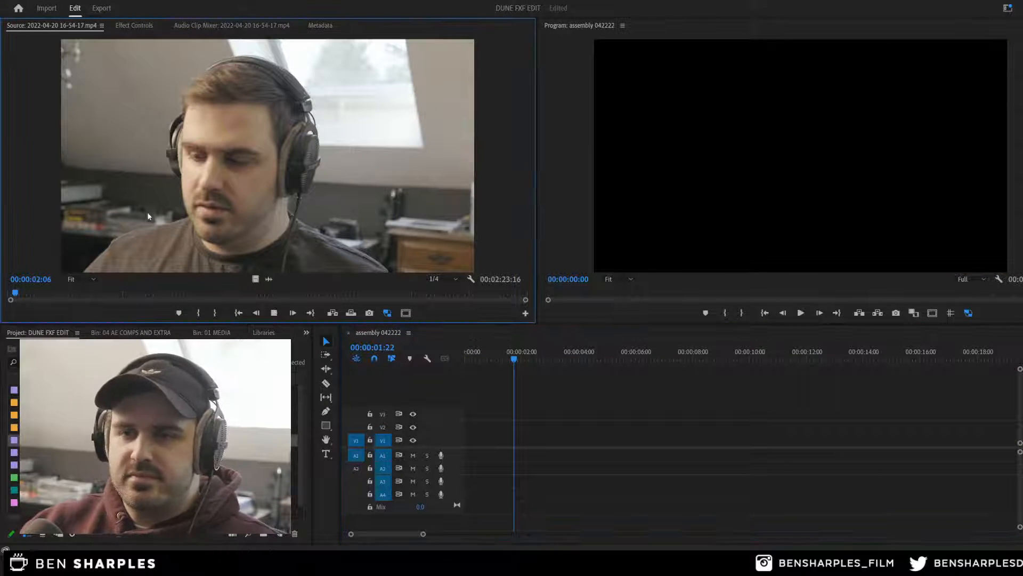
pyautogui.press('space')
pyautogui.moveTo(350, 329); pyautogui.dragTo(468, 441)
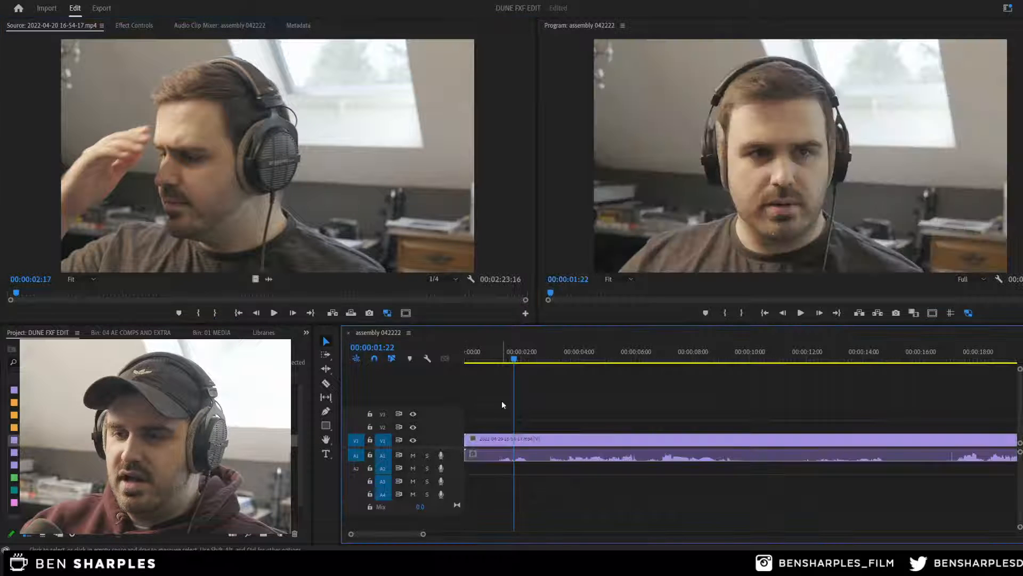
# Step: Play the placed recording from 00:00:01:22 and stop the playhead at 00:00:08:03
pyautogui.press('\\')
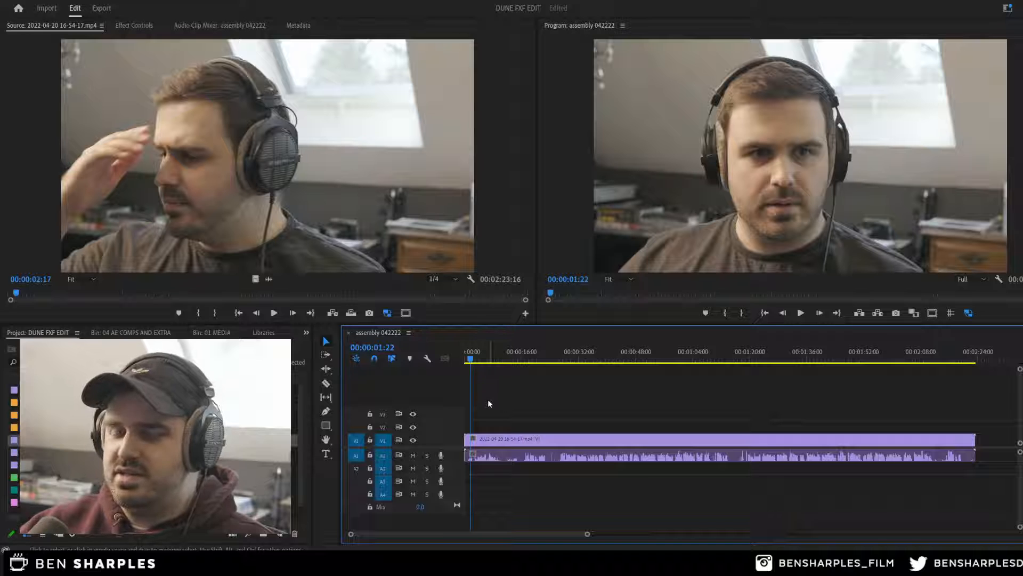
pyautogui.press('space')
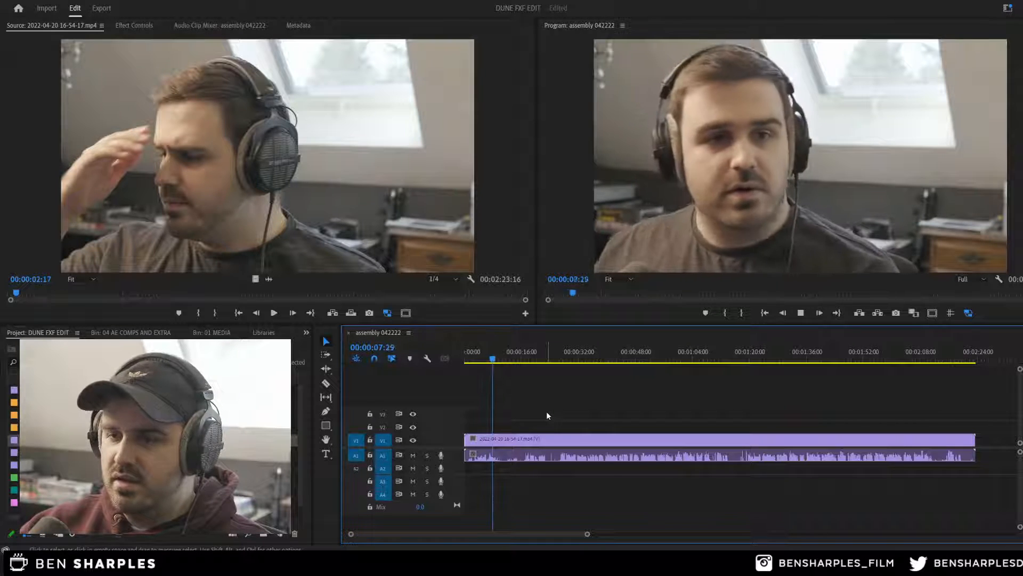
pyautogui.press('space')
pyautogui.press('=')
pyautogui.press('=')
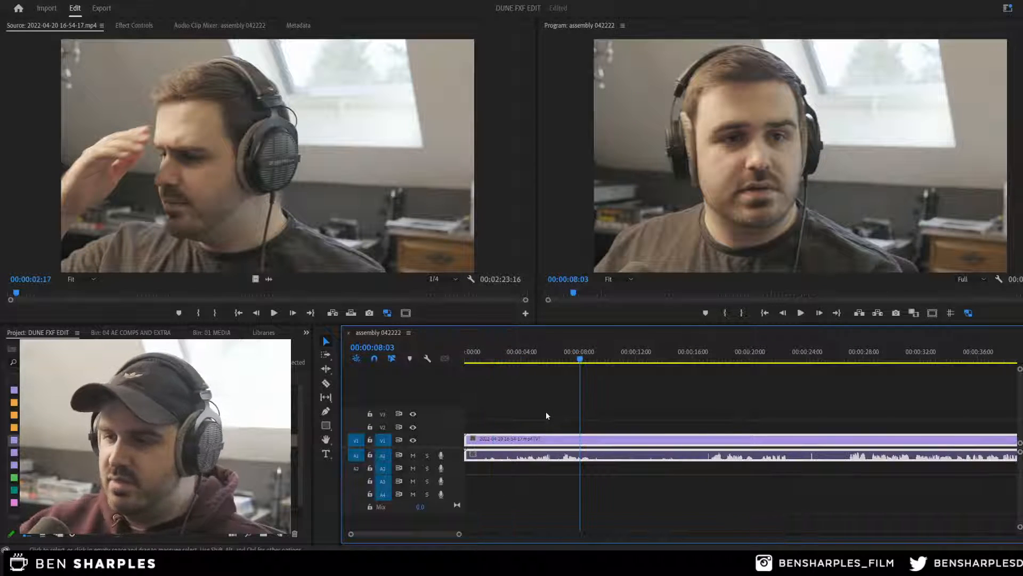
# Step: Split the placed recording on V1 and A1 at about the 16-second mark
pyautogui.press('c')
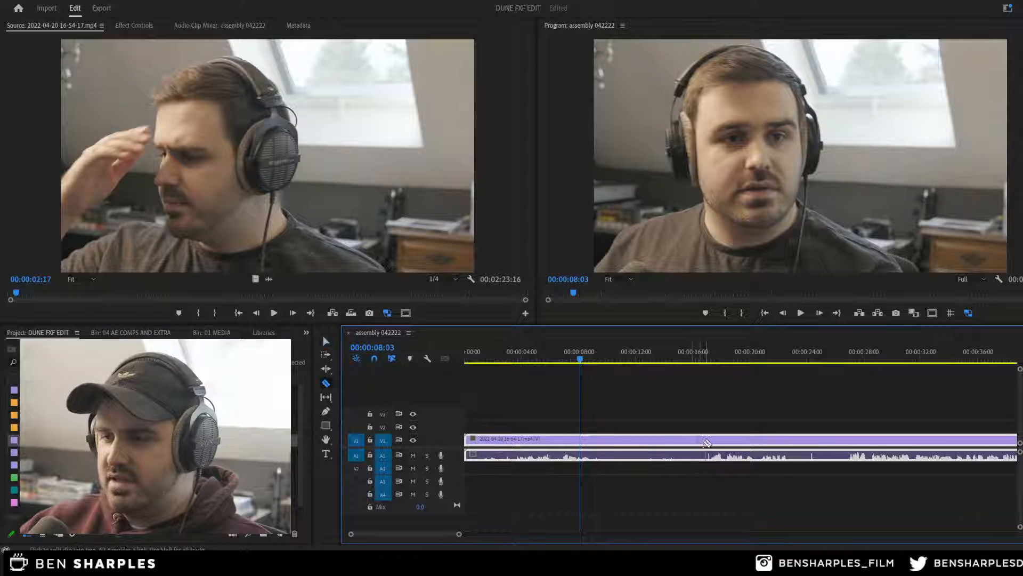
pyautogui.click(697, 440)
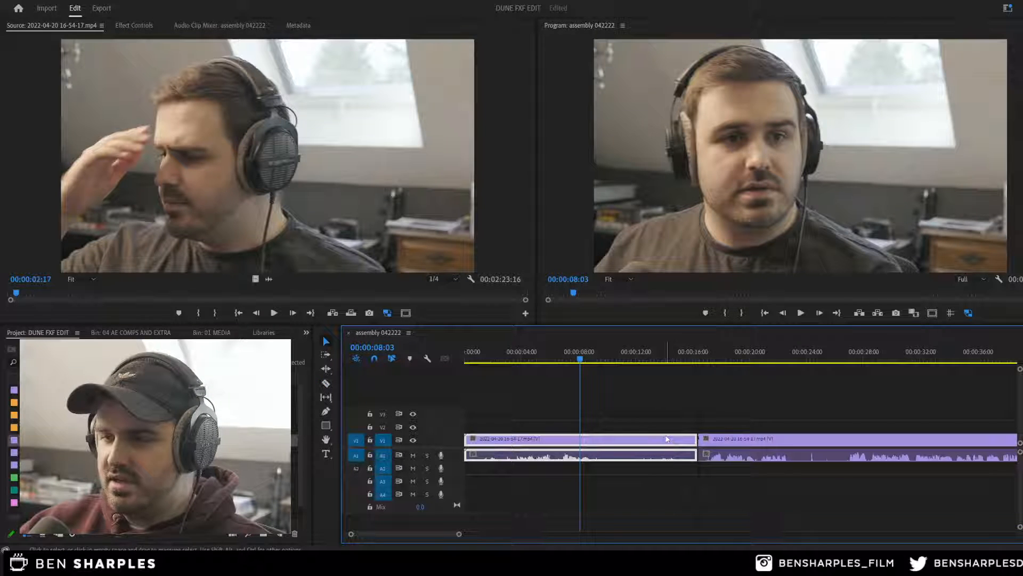
# Step: Switch to the Corsair mouse software, change the profile from FF14 to Premiere, and minimize its window
pyautogui.click(563, 517)
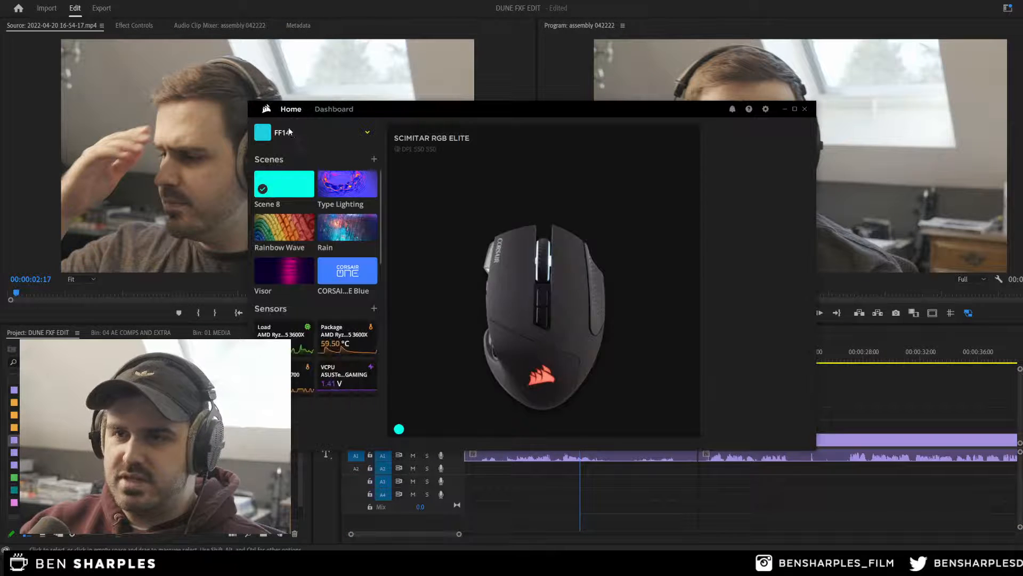
pyautogui.click(289, 132)
pyautogui.click(290, 215)
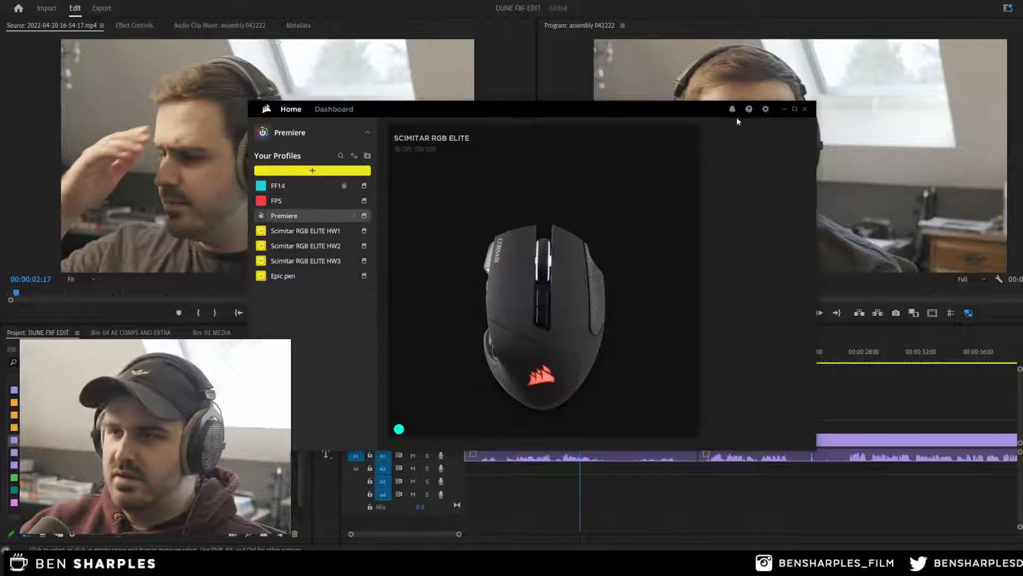
pyautogui.click(785, 110)
# Step: Delete the opening piece before the cut from V1 and A1 and close the gap it leaves
pyautogui.click(637, 441)
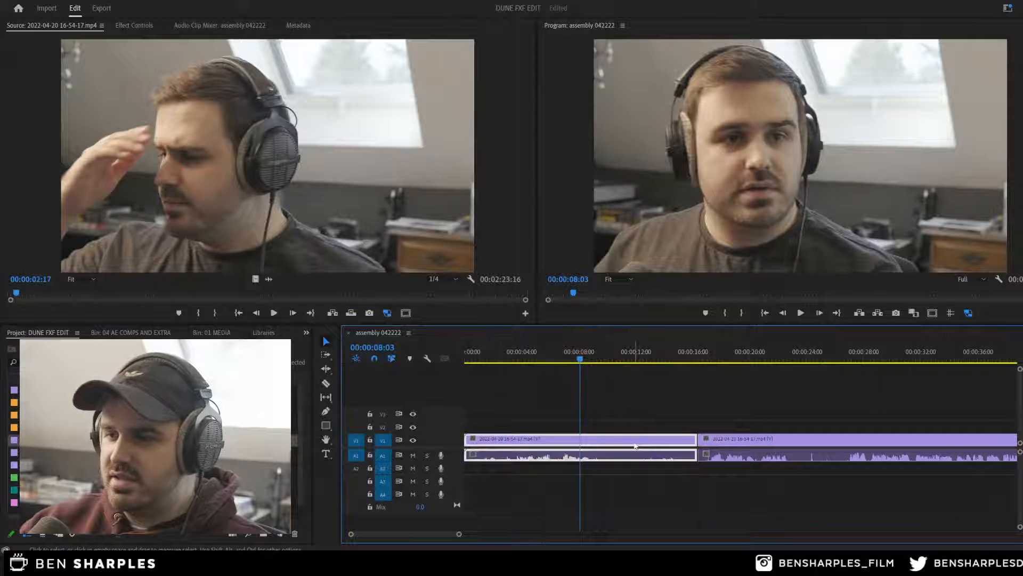
pyautogui.press('Delete')
pyautogui.click(629, 444)
pyautogui.press('Delete')
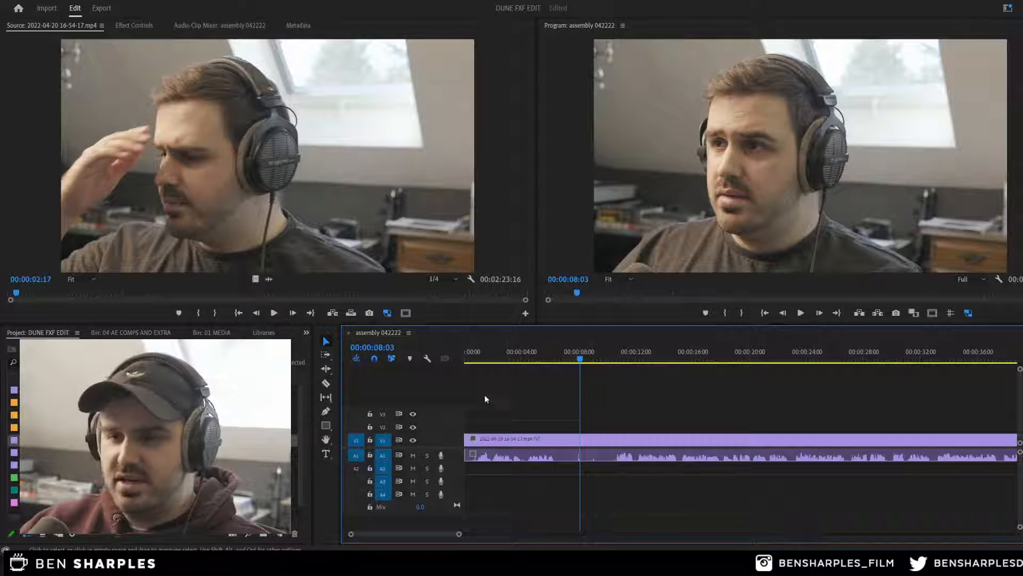
# Step: Try to cut the recording at about 9.5 seconds, delete the piece before the cut, and close the gap
pyautogui.click(531, 357)
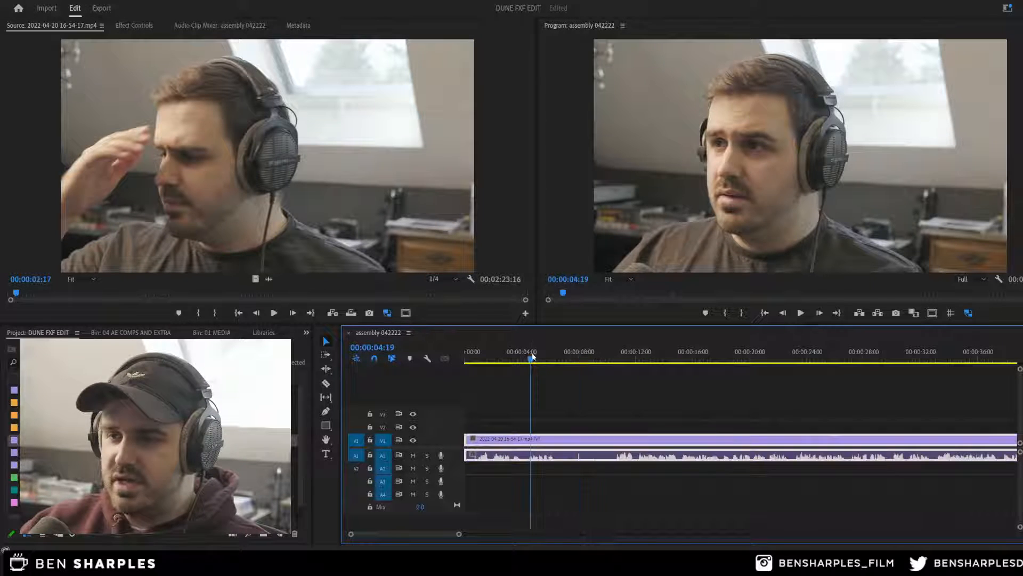
pyautogui.click(601, 444)
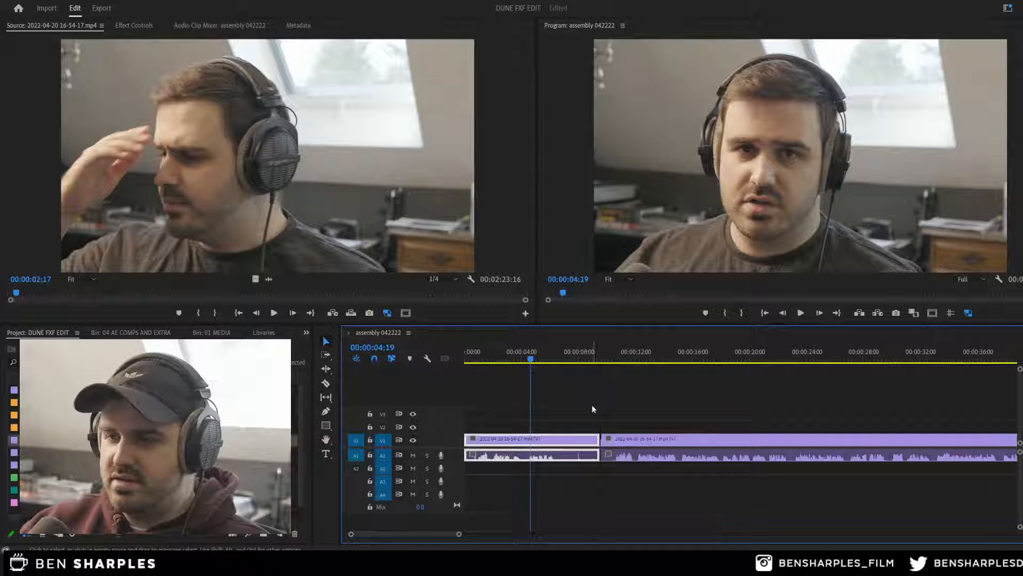
pyautogui.press('Delete')
pyautogui.click(564, 438)
pyautogui.press('Delete')
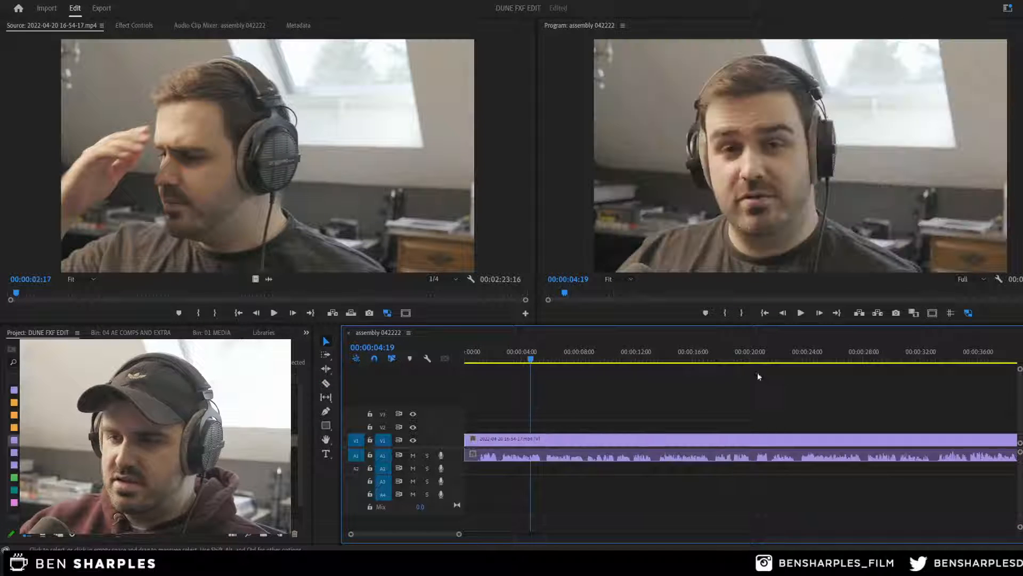
# Step: Undo the last gap closing, deletion, and cut on the recording
pyautogui.hotkey('ctrl', 'z')
pyautogui.hotkey('ctrl', 'z')
pyautogui.hotkey('ctrl', 'z')
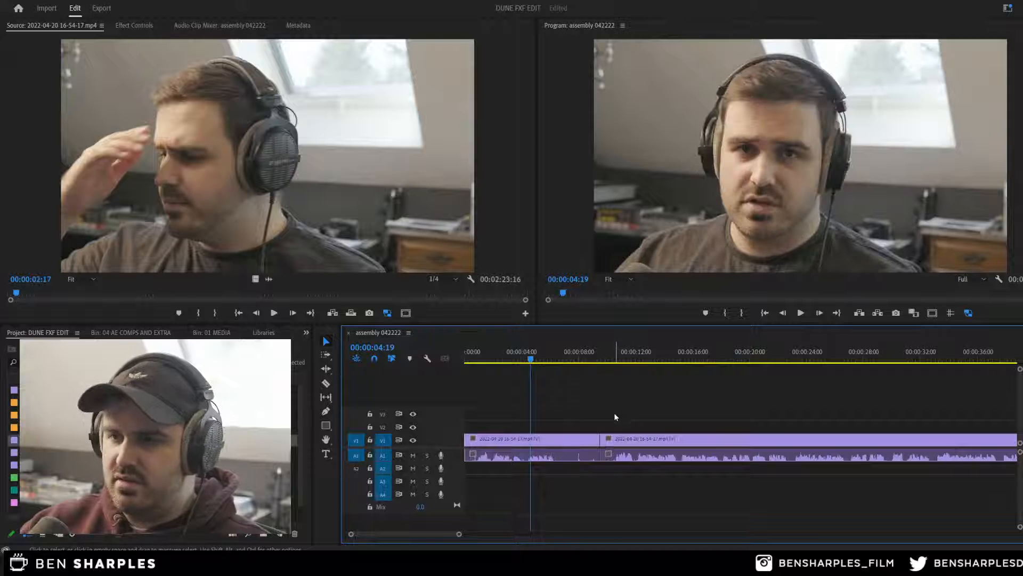
# Step: Play the sequence from its beginning and stop at 00:00:06:16
pyautogui.click(473, 356)
pyautogui.press('space')
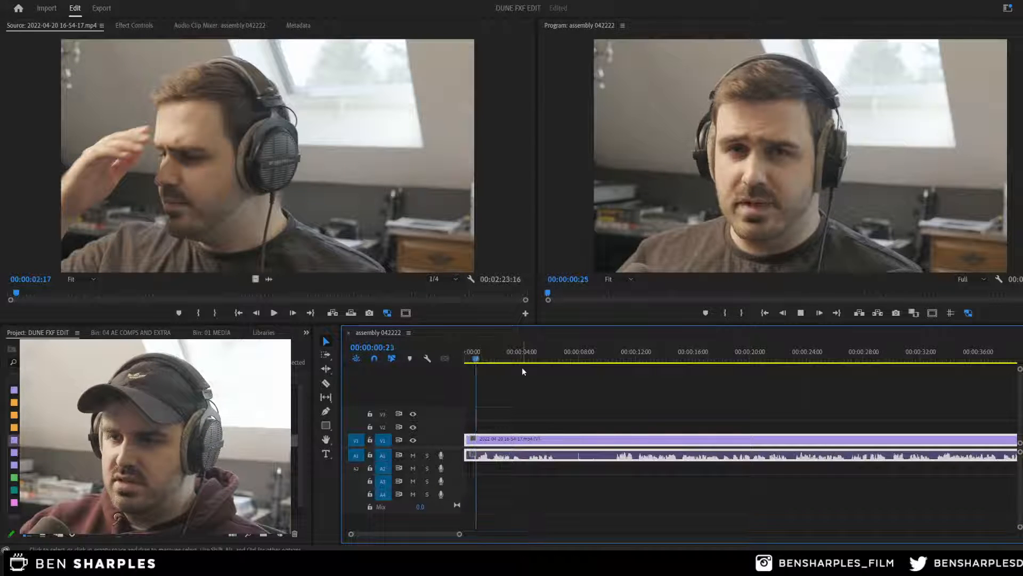
pyautogui.press('-')
pyautogui.press('-')
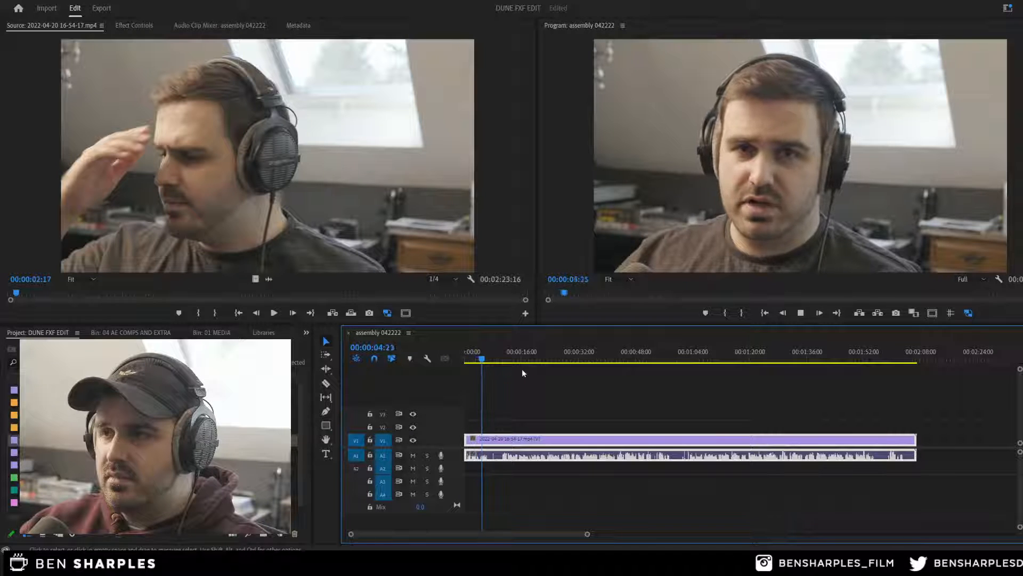
pyautogui.press('-')
pyautogui.press('space')
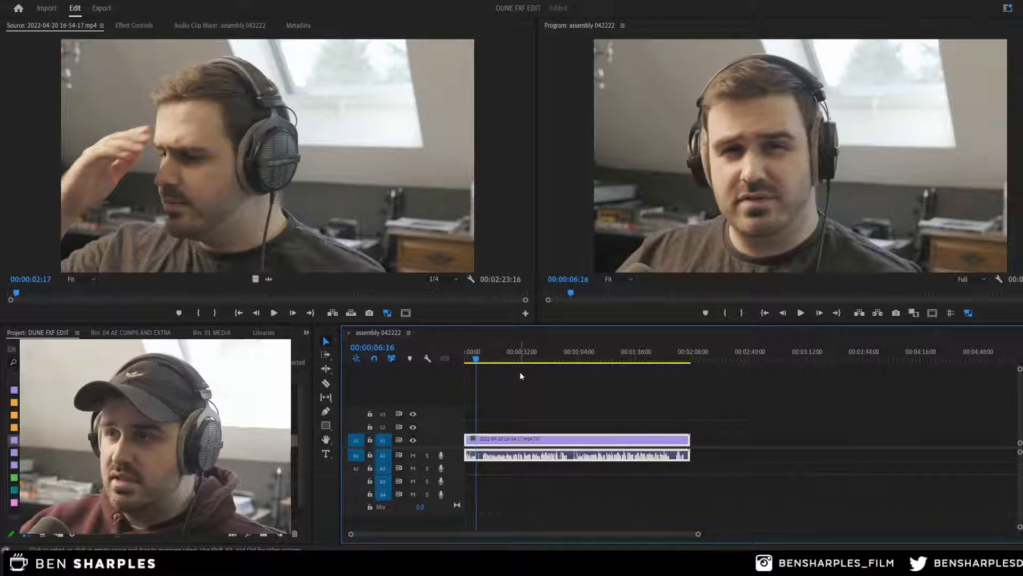
# Step: Play the recording again from about the 4-second mark and stop at 00:00:09:01
pyautogui.press('=')
pyautogui.press('=')
pyautogui.press('=')
pyautogui.press('=')
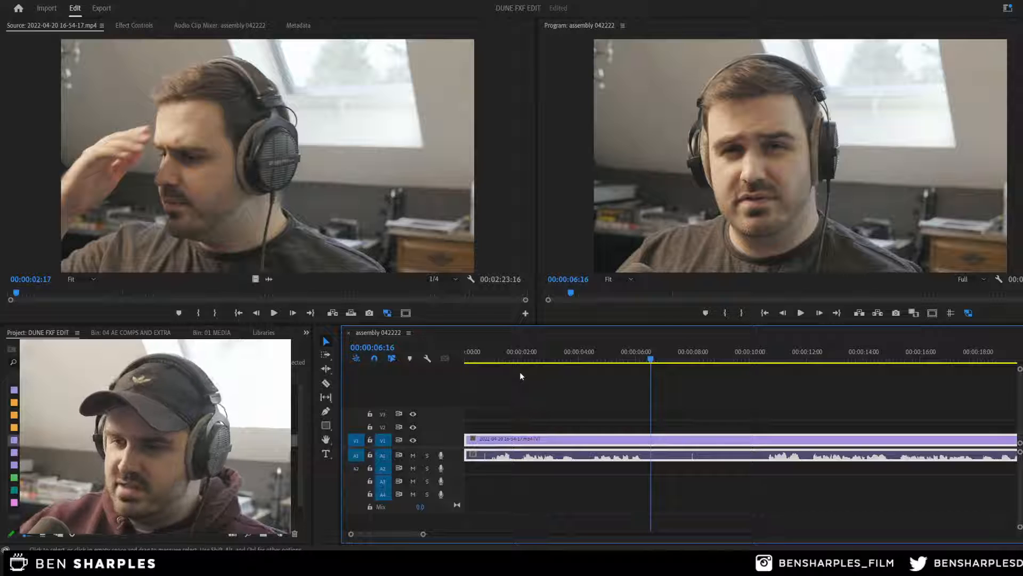
pyautogui.click(587, 352)
pyautogui.press('space')
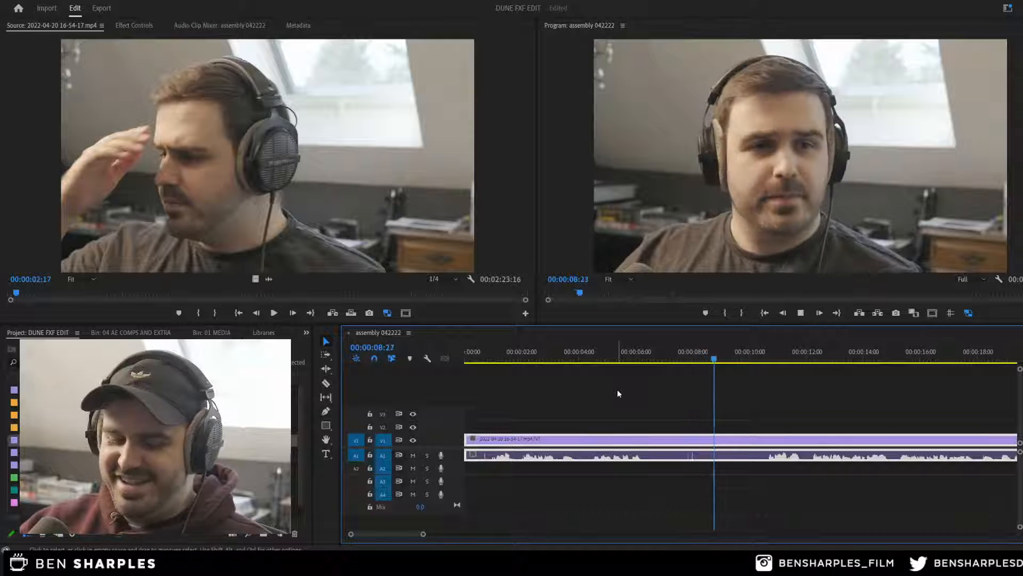
pyautogui.press('space')
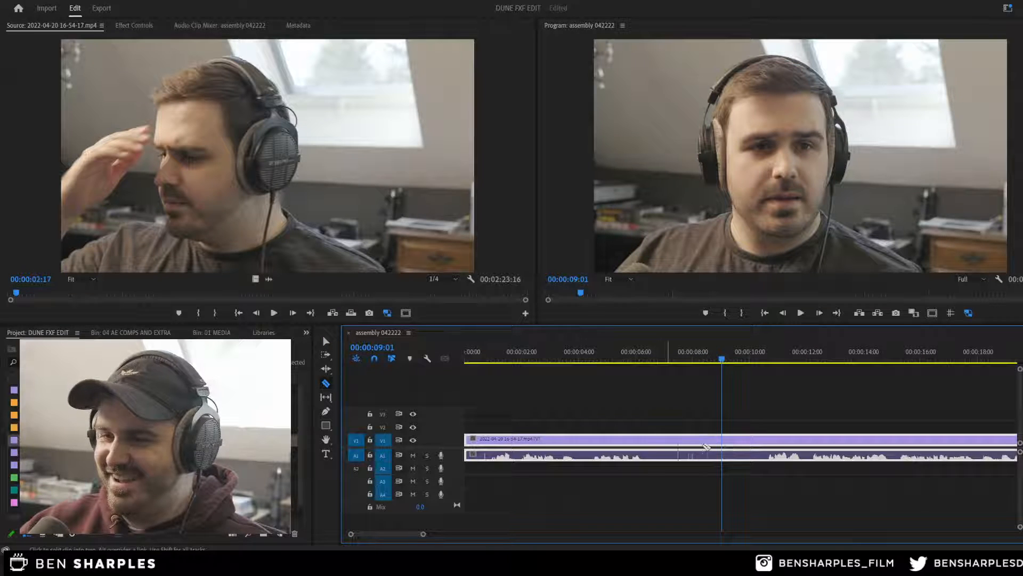
# Step: Cut the recording at about 8.5 and 4.3 seconds and delete the opening piece
pyautogui.click(706, 447)
pyautogui.press('v')
pyautogui.click(588, 441)
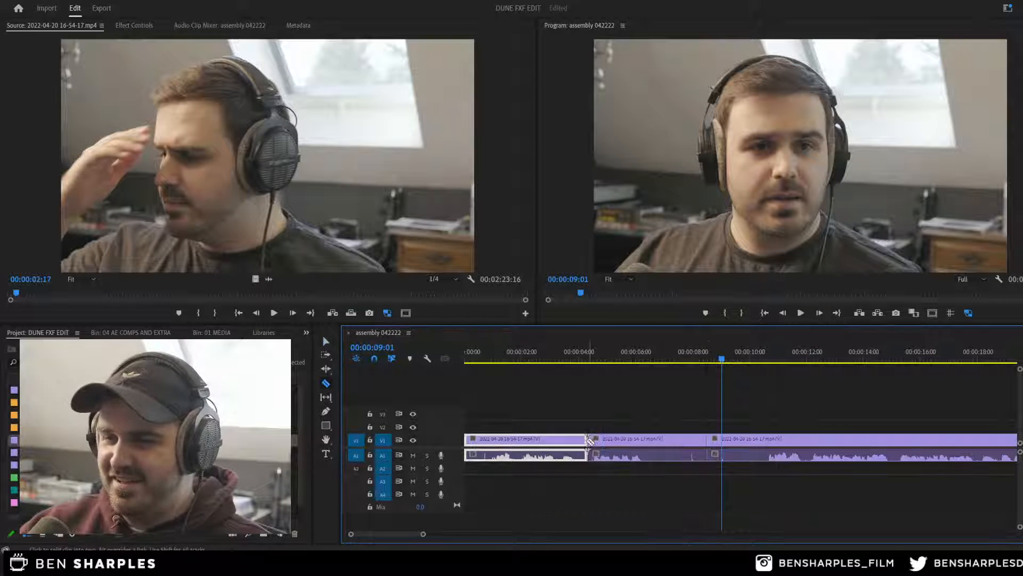
pyautogui.press('v')
pyautogui.press('Delete')
# Step: Play the short leading piece from 00:00:04:17, then delete it and close the gap before the remaining recording
pyautogui.click(595, 358)
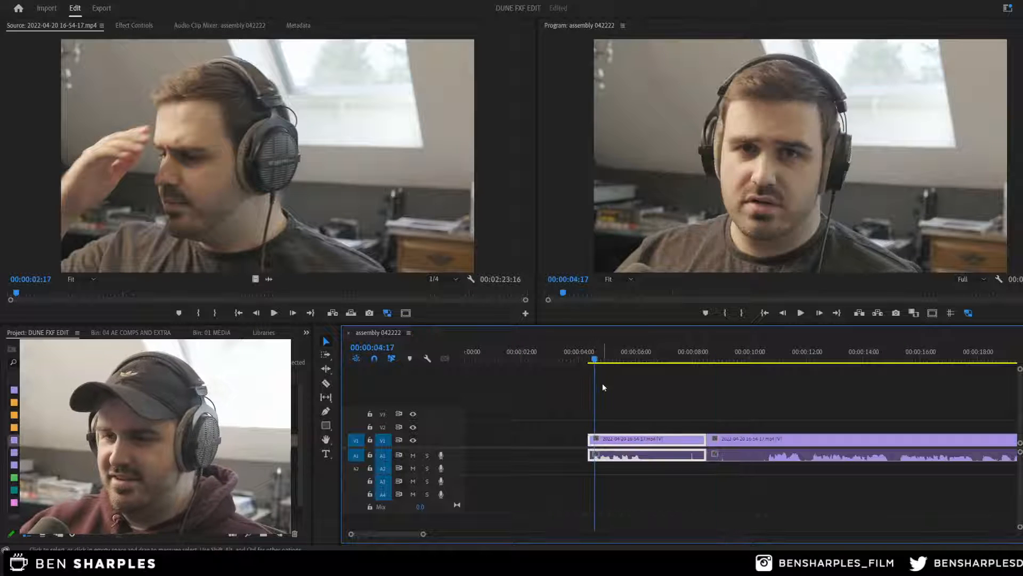
pyautogui.press('space')
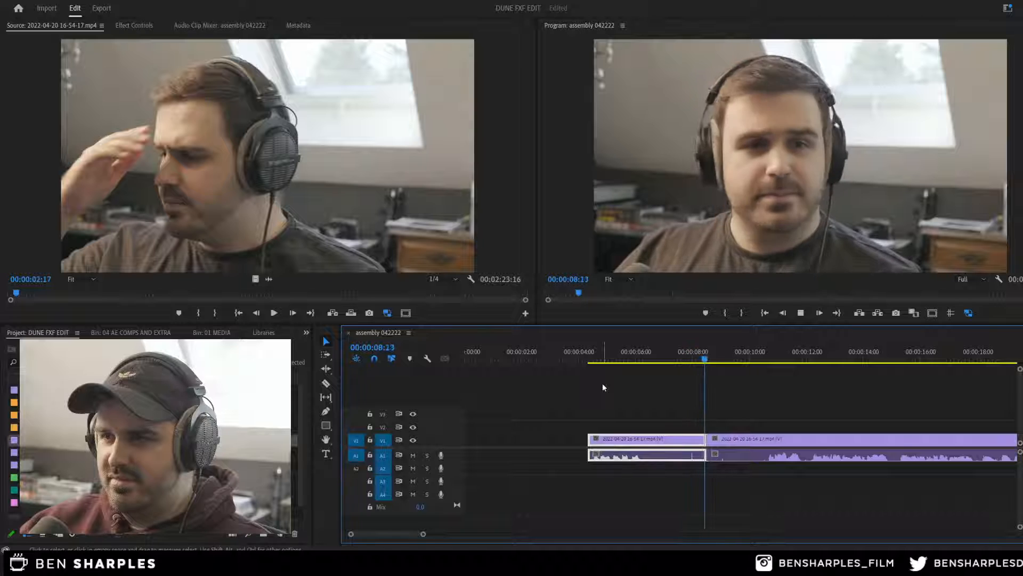
pyautogui.press('space')
pyautogui.press('Delete')
pyautogui.click(631, 442)
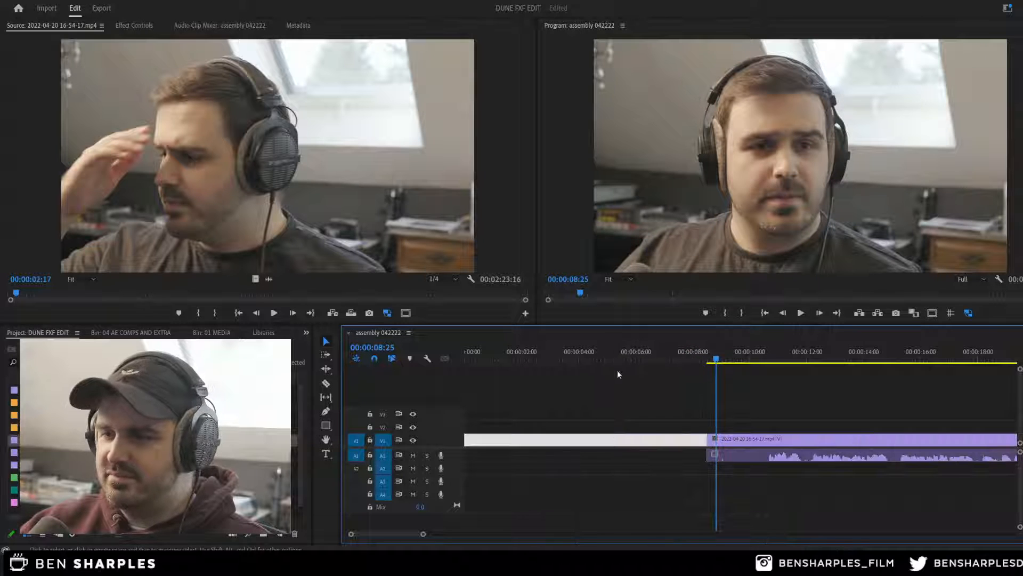
pyautogui.click(618, 357)
pyautogui.press('Delete')
# Step: Play the remaining recording from 00:00:05:12 to about 00:00:08:15
pyautogui.press('-')
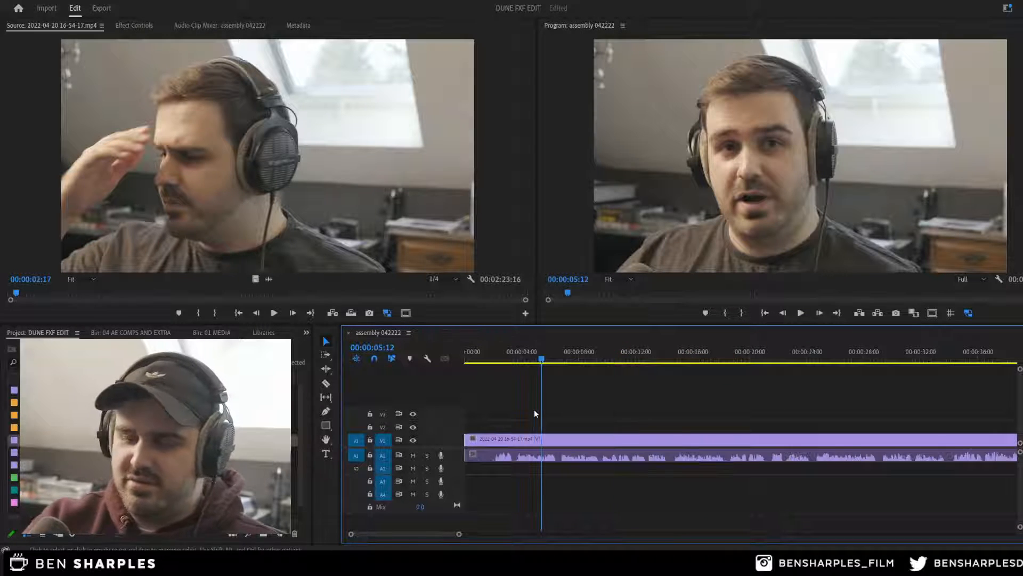
pyautogui.press('-')
pyautogui.press('space')
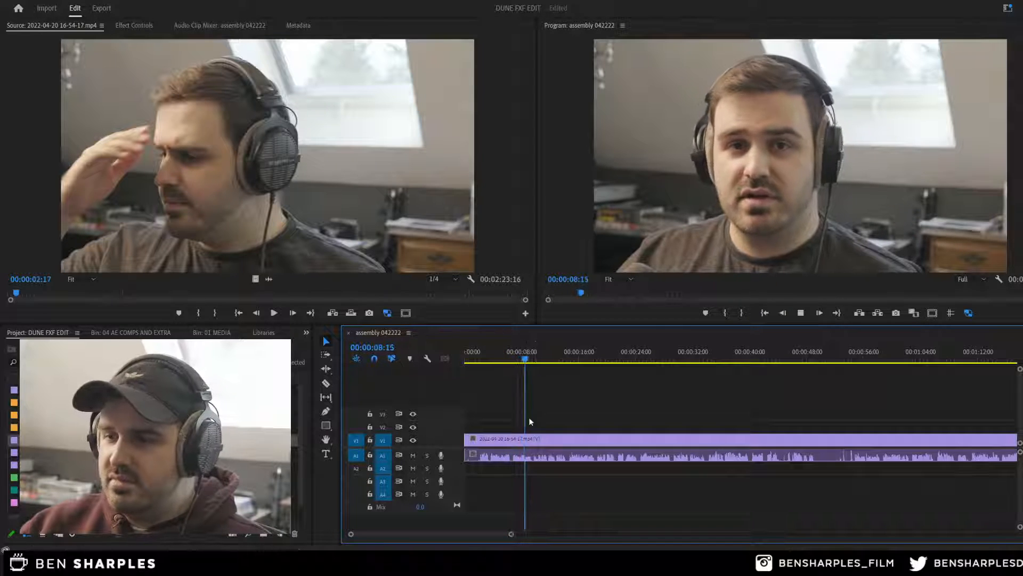
pyautogui.press('space')
# Step: Place the playhead at 00:00:01:14, enlarge track A1 to show a taller waveform, and save the project
pyautogui.click(477, 356)
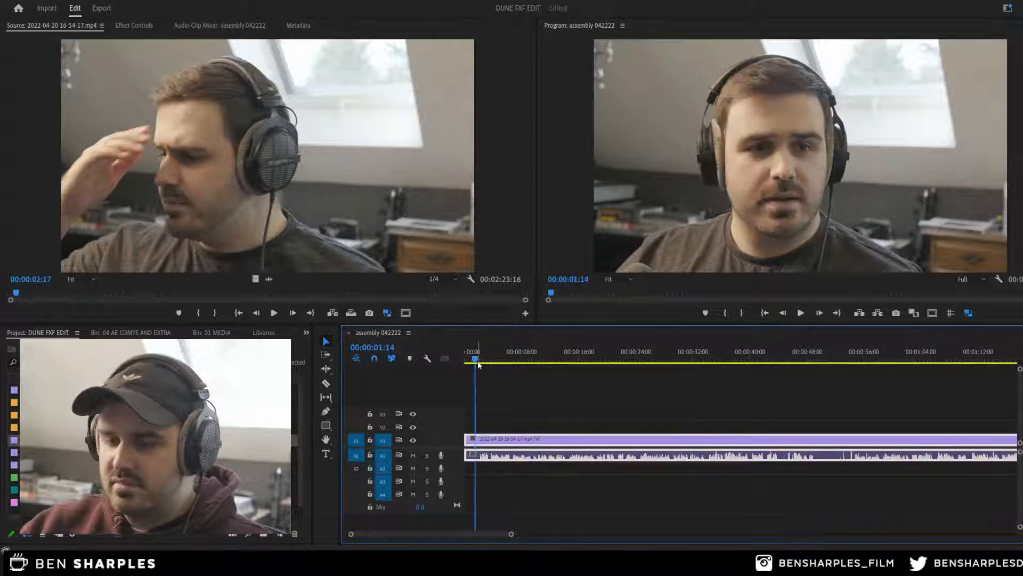
pyautogui.press('=')
pyautogui.moveTo(453, 459); pyautogui.dragTo(453, 479)
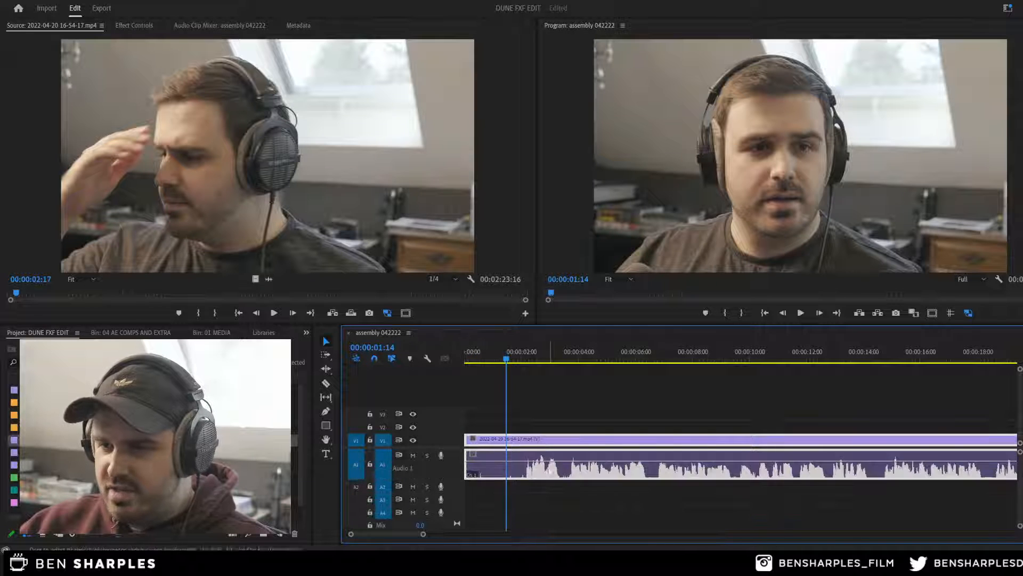
pyautogui.click(555, 404)
pyautogui.hotkey('ctrl', 's')
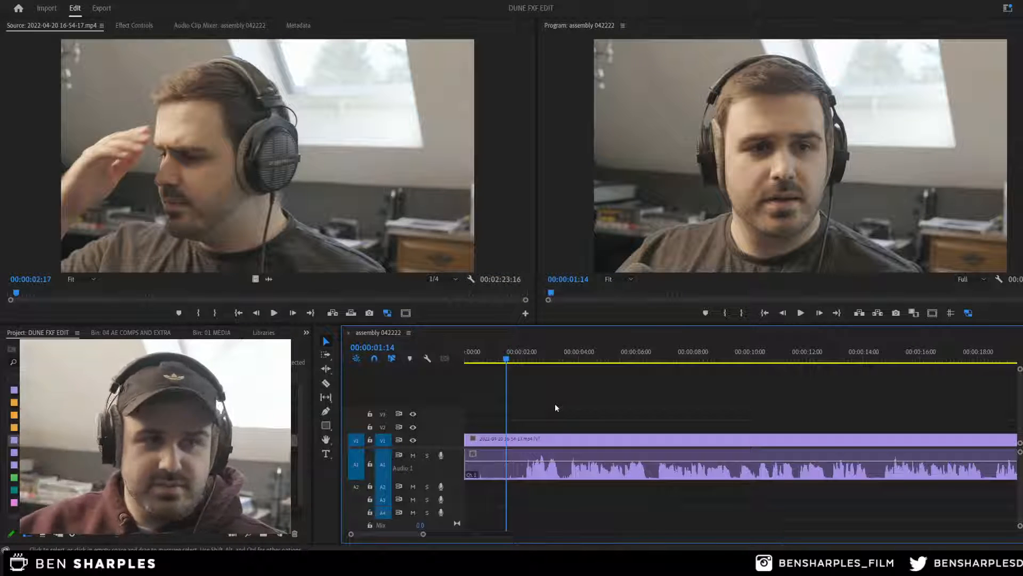
# Step: Play up to 00:00:02:27, cut the recording just before the speech at about 2 seconds, and delete the silent opening
pyautogui.press('space')
pyautogui.press('space')
pyautogui.press('c')
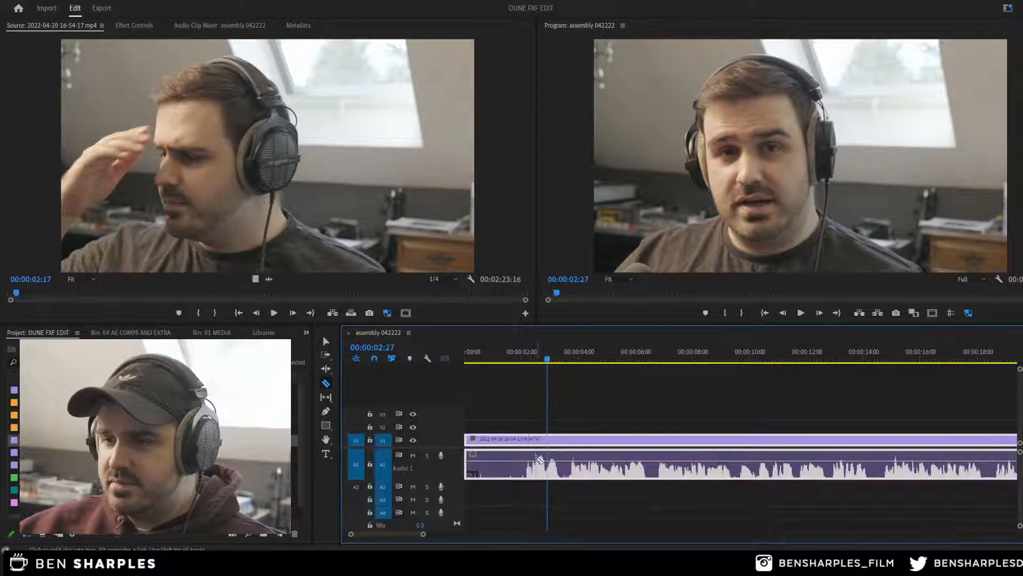
pyautogui.click(523, 468)
pyautogui.press('v')
pyautogui.press('Delete')
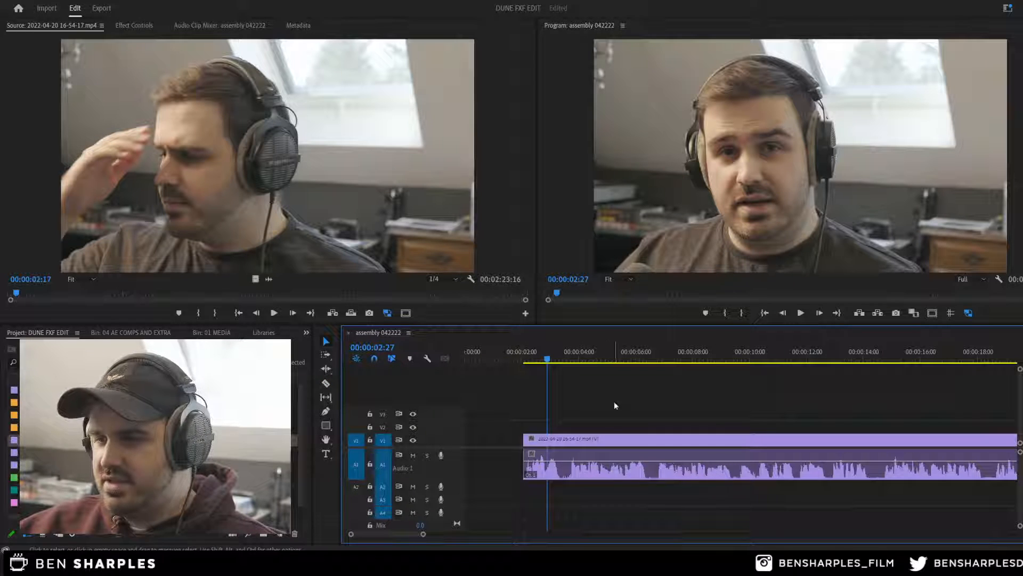
# Step: Move the trimmed recording earlier to start at about 1 second and raise the divider between video and audio tracks
pyautogui.moveTo(614, 406); pyautogui.dragTo(523, 447)
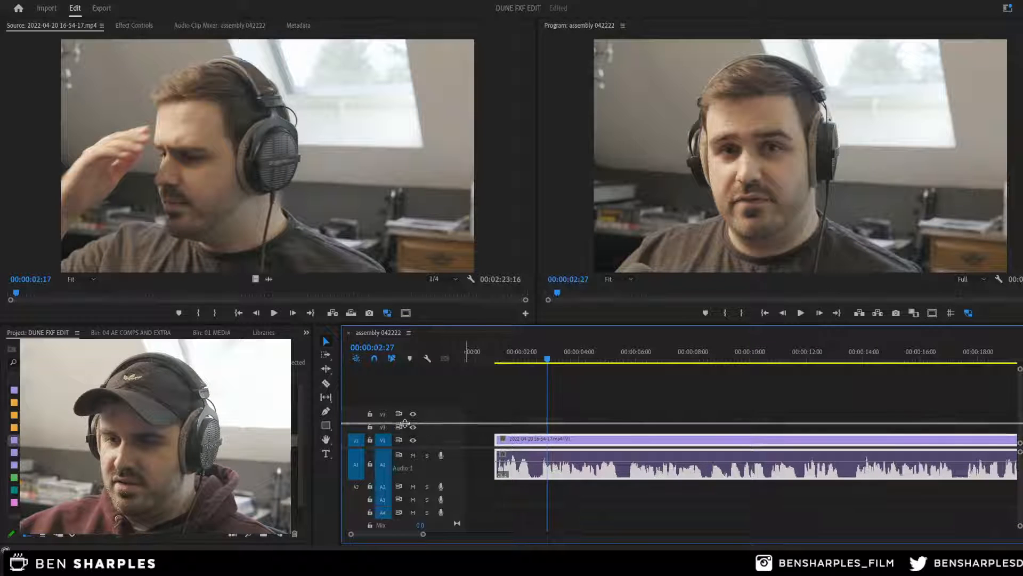
pyautogui.moveTo(405, 447); pyautogui.dragTo(405, 423)
pyautogui.click(502, 361)
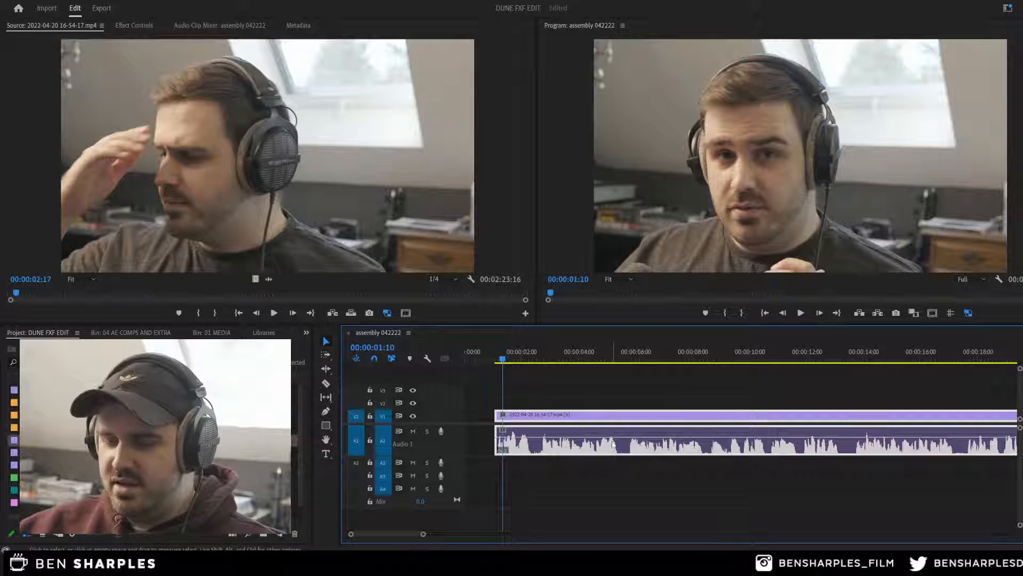
pyautogui.click(638, 502)
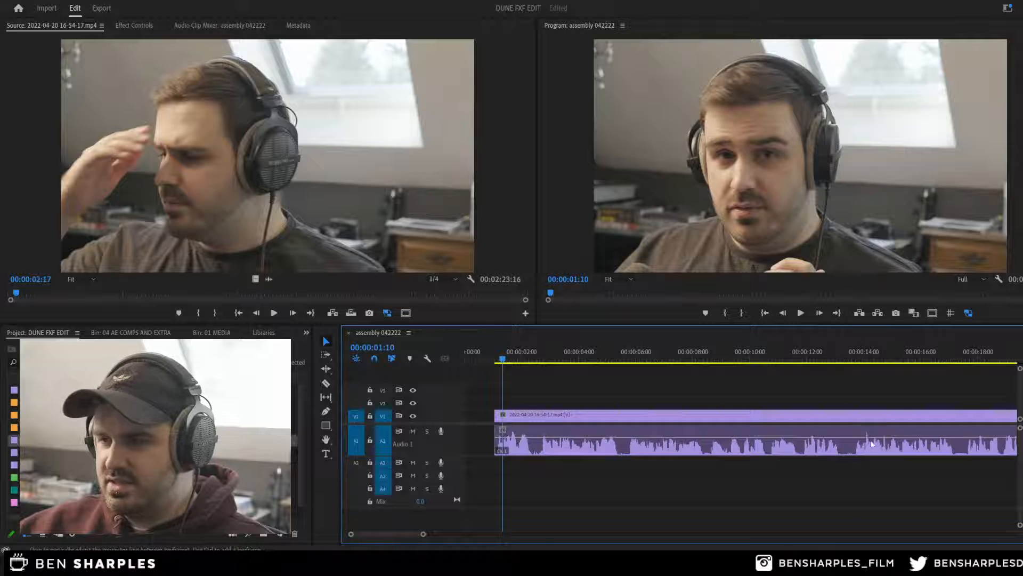
# Step: Close the gap before the trimmed recording and play the sequence up to 00:00:11:05
pyautogui.click(837, 360)
pyautogui.moveTo(528, 358); pyautogui.dragTo(500, 379)
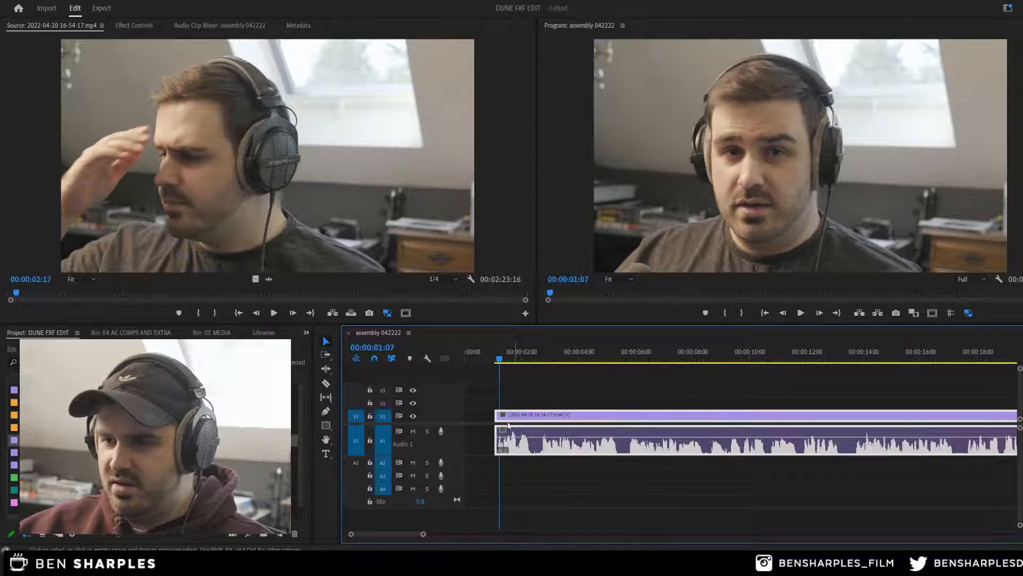
pyautogui.rightClick(468, 414)
pyautogui.click(480, 419)
pyautogui.press('space')
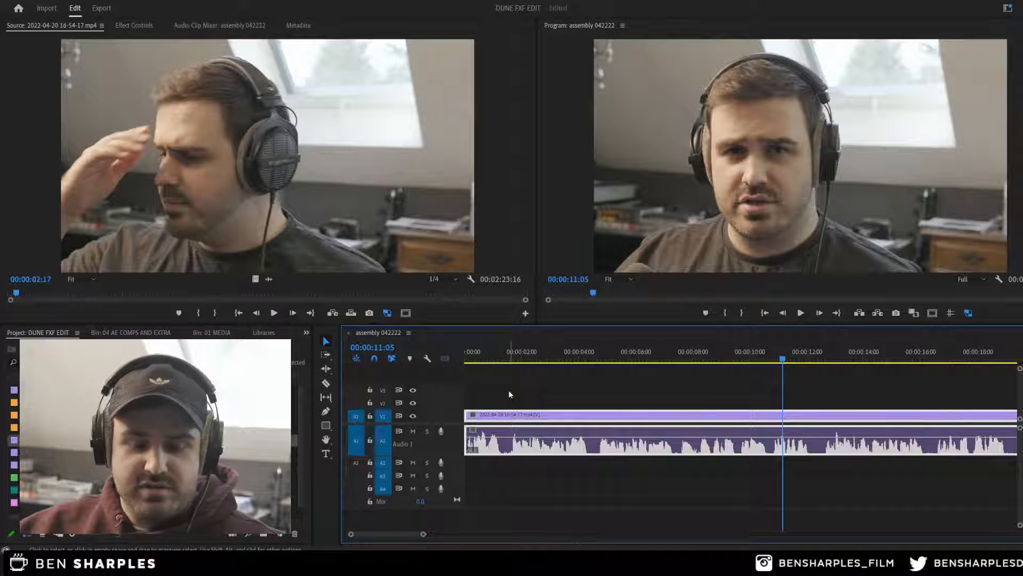
# Step: Save the project and deselect the recording
pyautogui.hotkey('ctrl', 's')
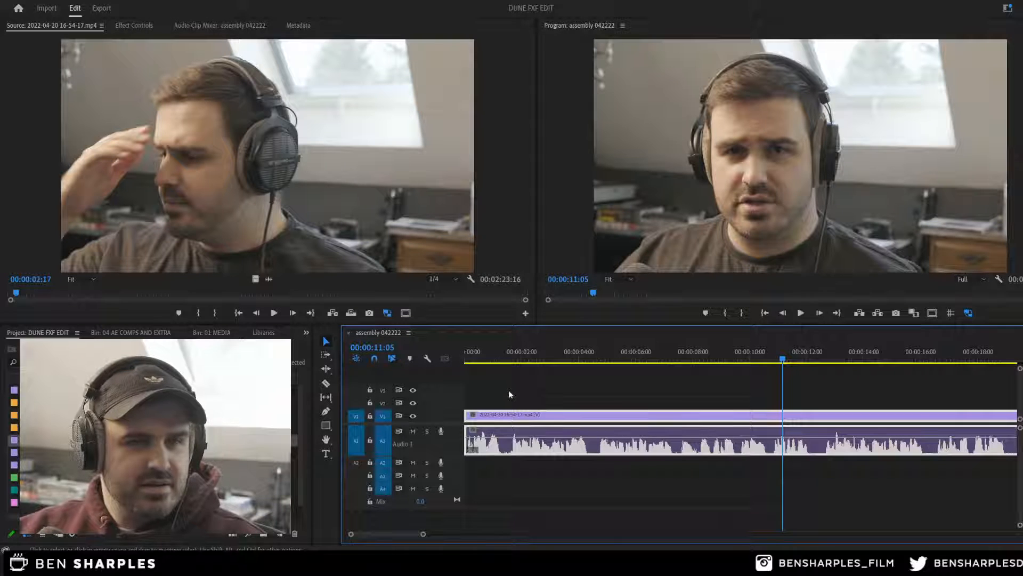
pyautogui.click(553, 392)
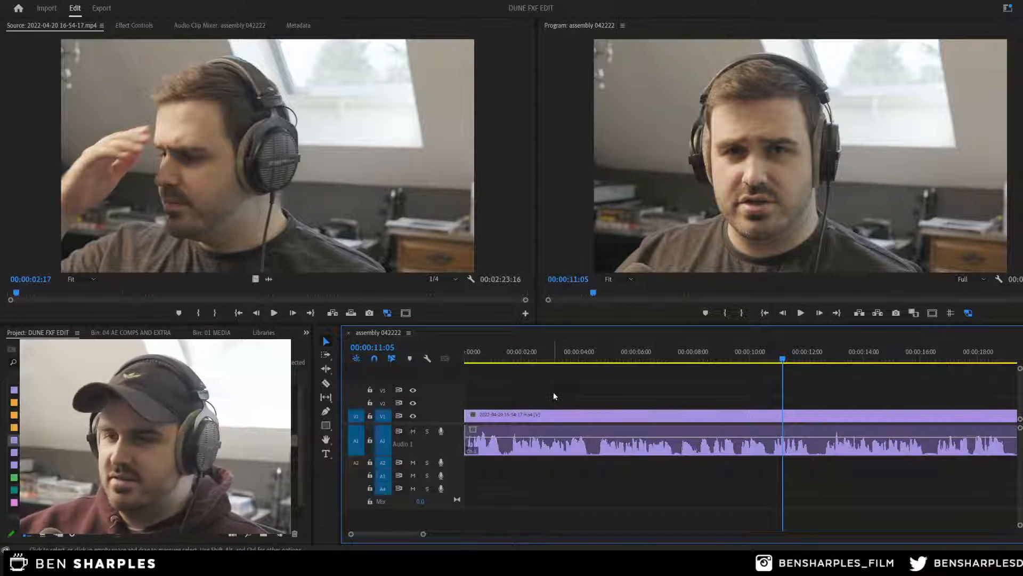
pyautogui.click(592, 563)
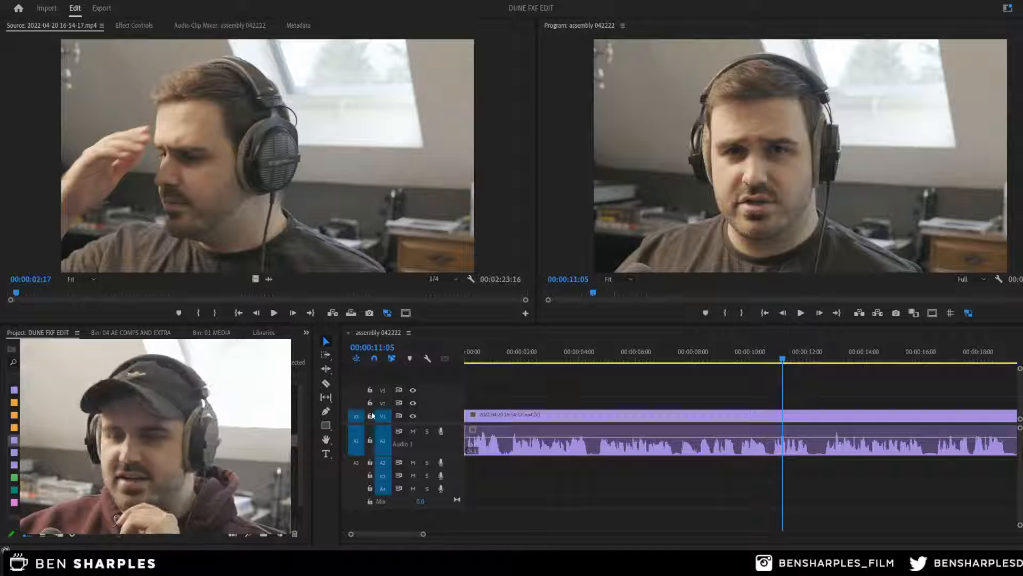
# Step: Deselect the recording and play its opening from 00:00:00:22 to 00:00:23:01 to find pauses worth removing
pyautogui.click(620, 369)
pyautogui.click(563, 352)
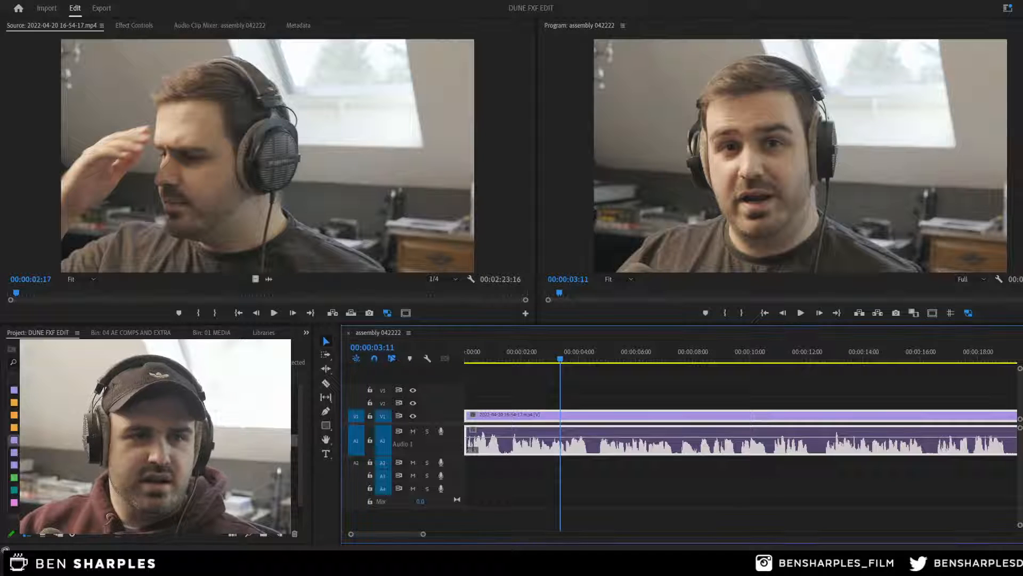
pyautogui.click(541, 371)
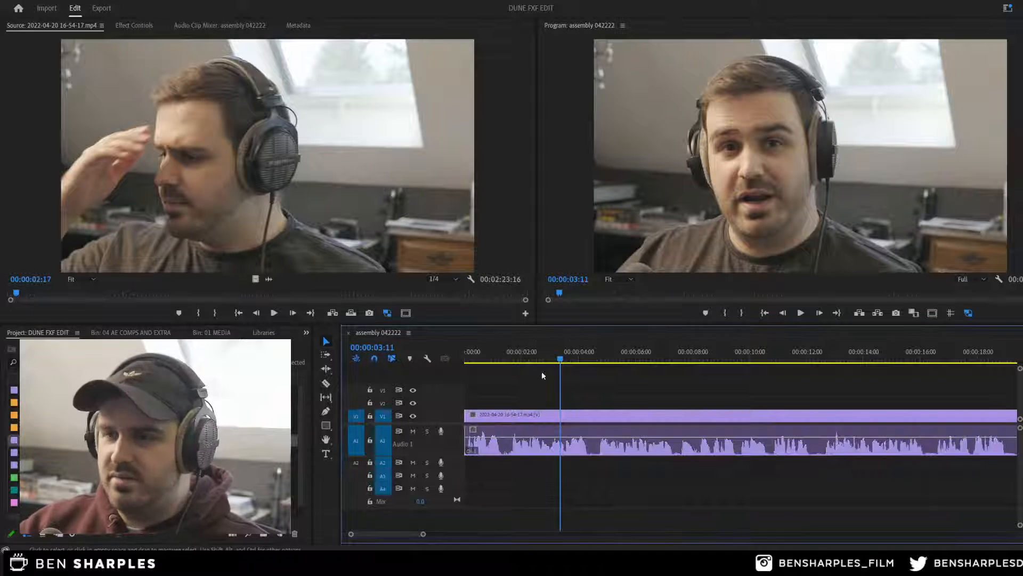
pyautogui.click(486, 358)
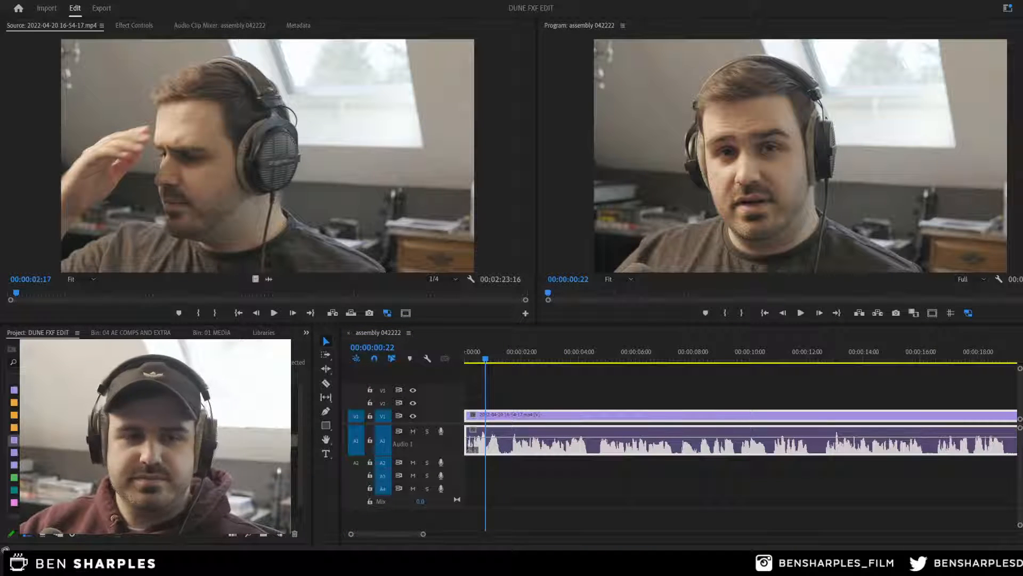
pyautogui.click(487, 360)
pyautogui.press('space')
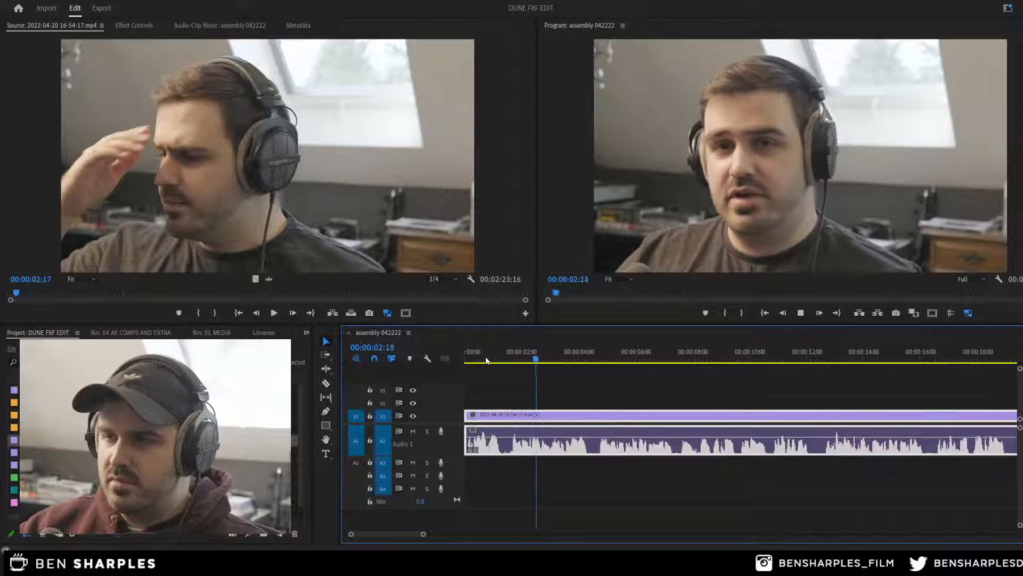
pyautogui.press('space')
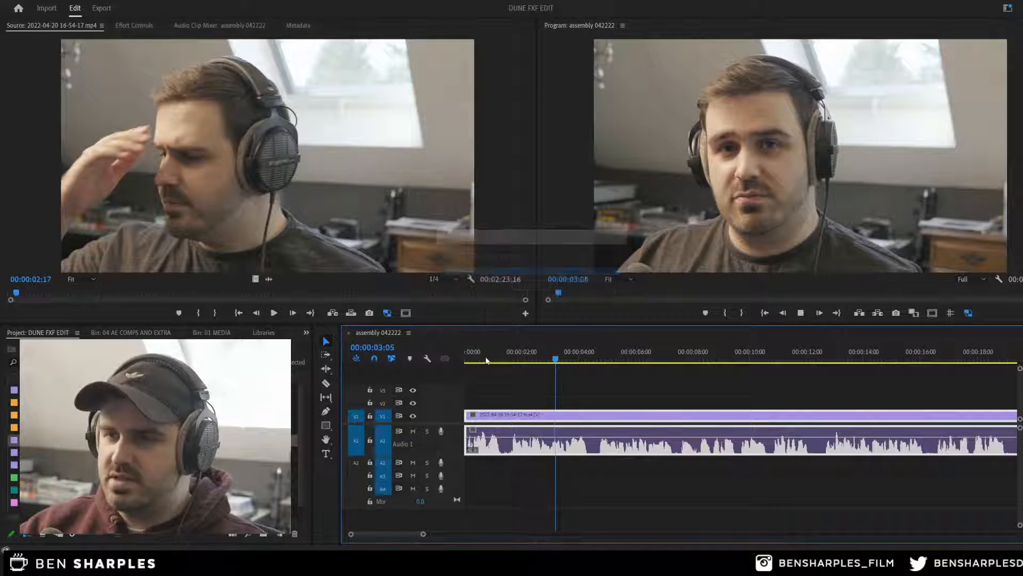
pyautogui.press('space')
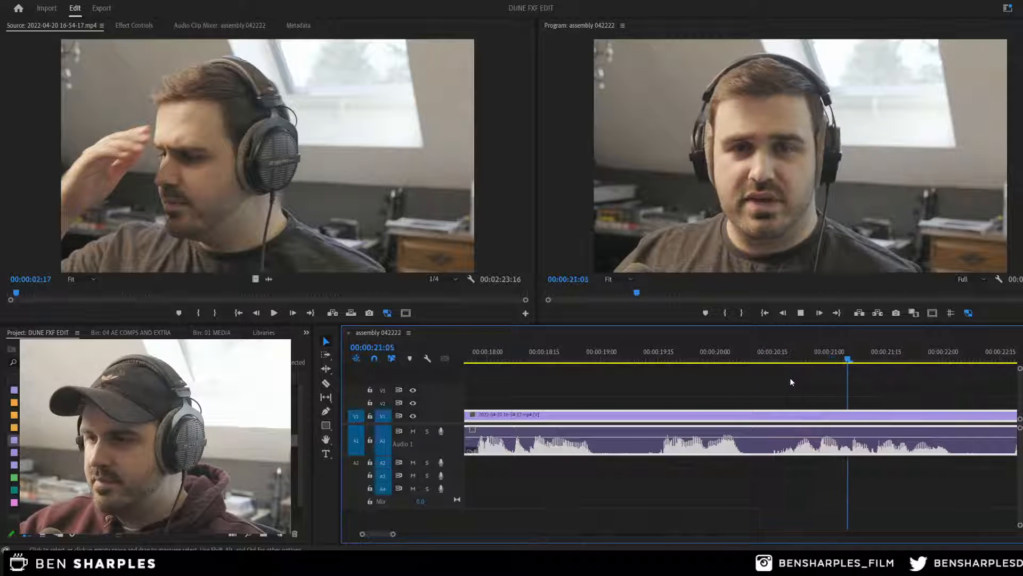
pyautogui.press('-')
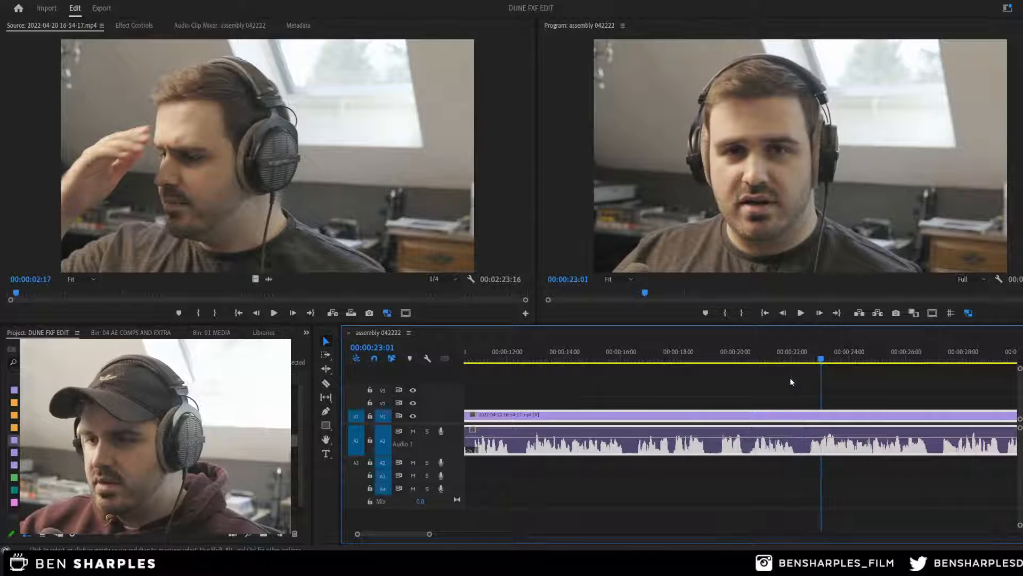
# Step: Replay the speech from 00:00:15:26 to 00:00:19:14 to check the pause near 16 seconds
pyautogui.click(629, 358)
pyautogui.click(618, 359)
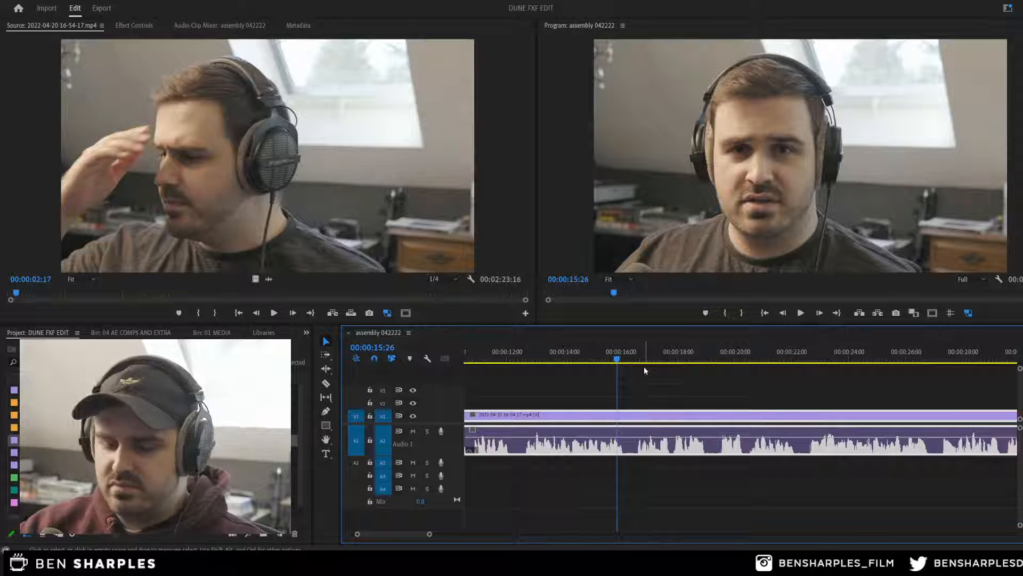
pyautogui.press('=')
pyautogui.press('-')
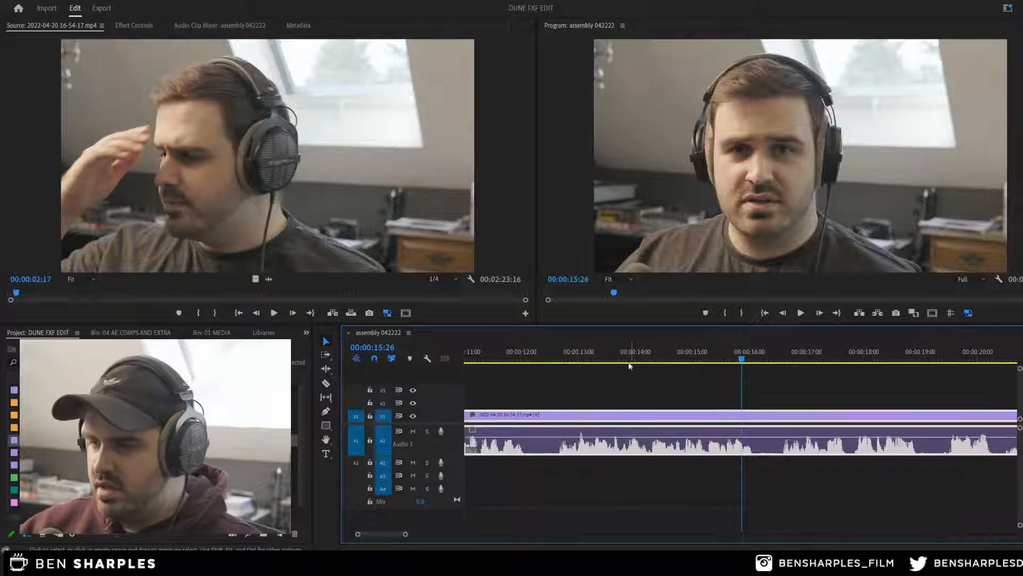
pyautogui.press('space')
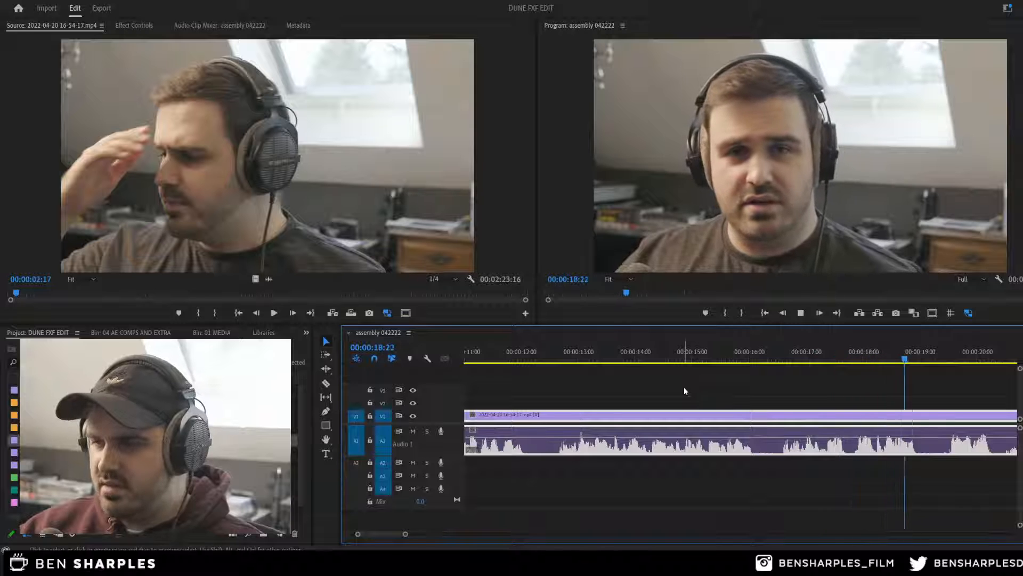
pyautogui.press('space')
# Step: Save the project and cut the recording on both sides of the short pause just after 16 seconds
pyautogui.click(725, 356)
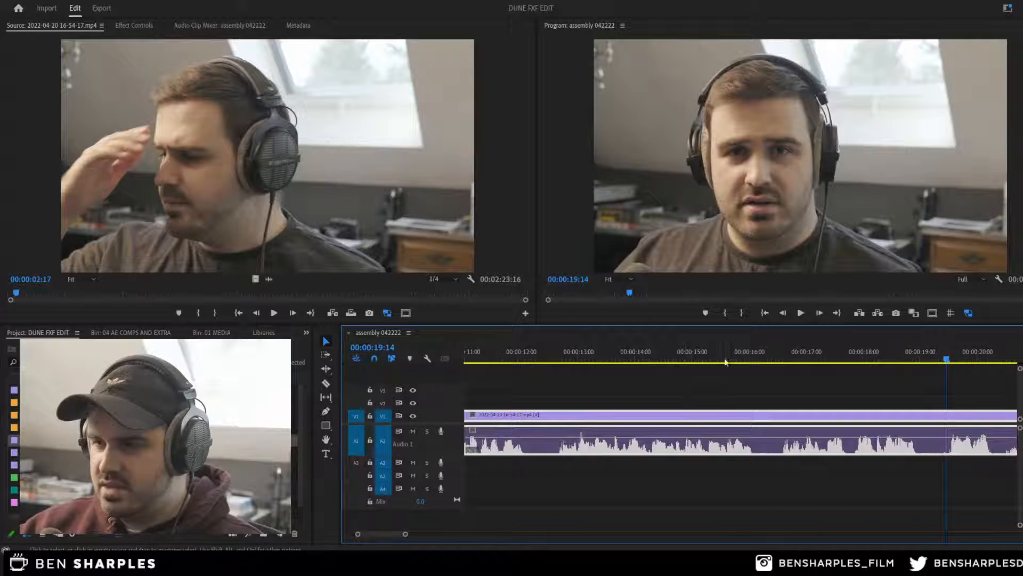
pyautogui.press('=')
pyautogui.press('=')
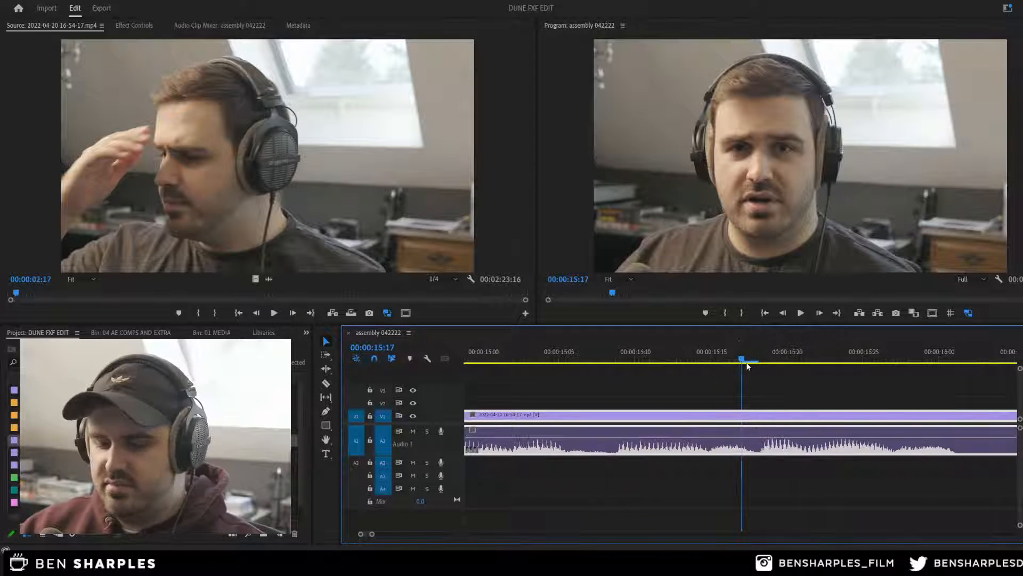
pyautogui.press('-')
pyautogui.hotkey('ctrl', 's')
pyautogui.press('-')
pyautogui.press('c')
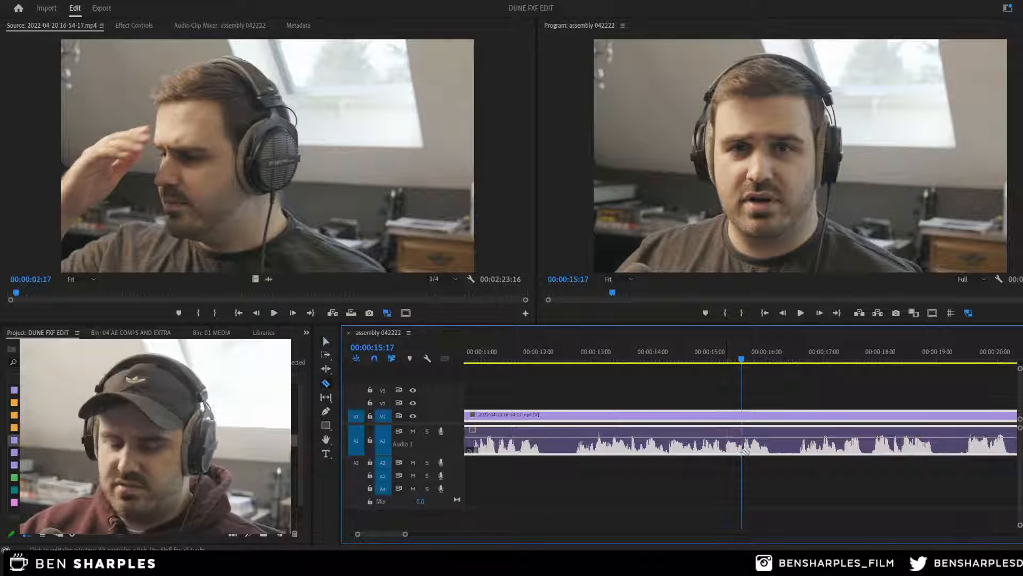
pyautogui.click(773, 445)
pyautogui.press('v')
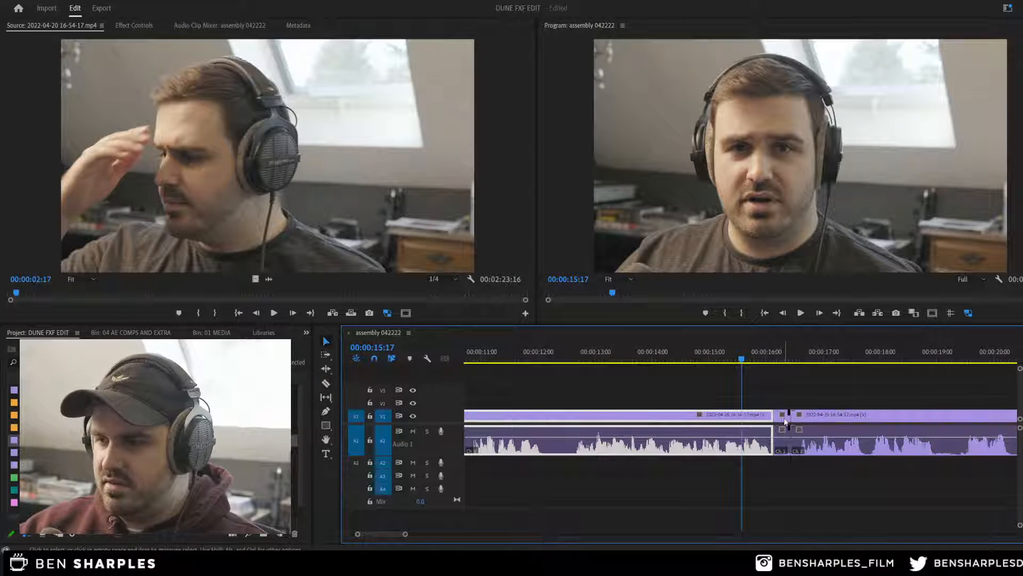
# Step: Delete the silent piece between the two cuts, close the gap, and play across the join from 00:00:15:19
pyautogui.click(782, 417)
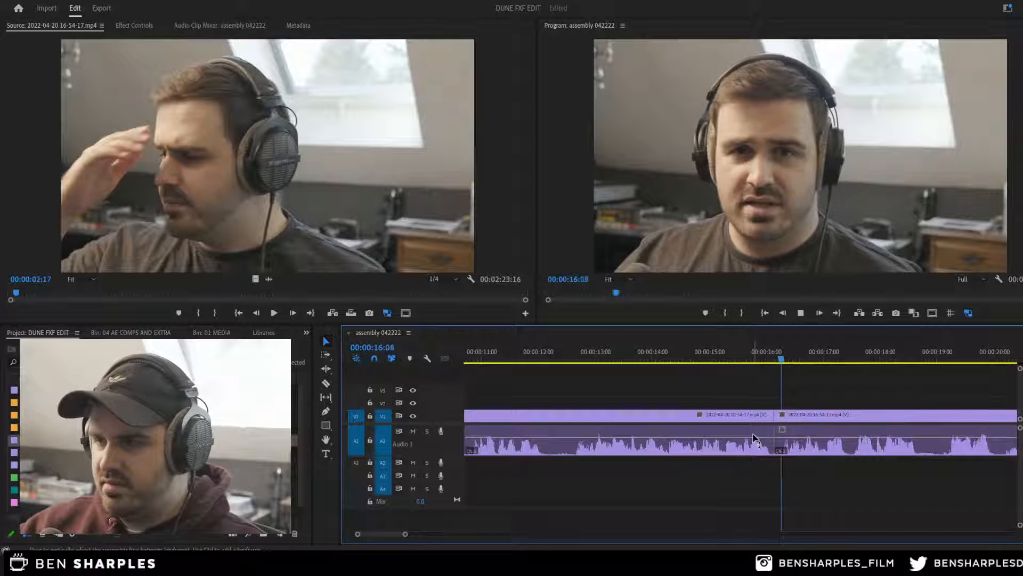
pyautogui.click(790, 435)
pyautogui.click(742, 366)
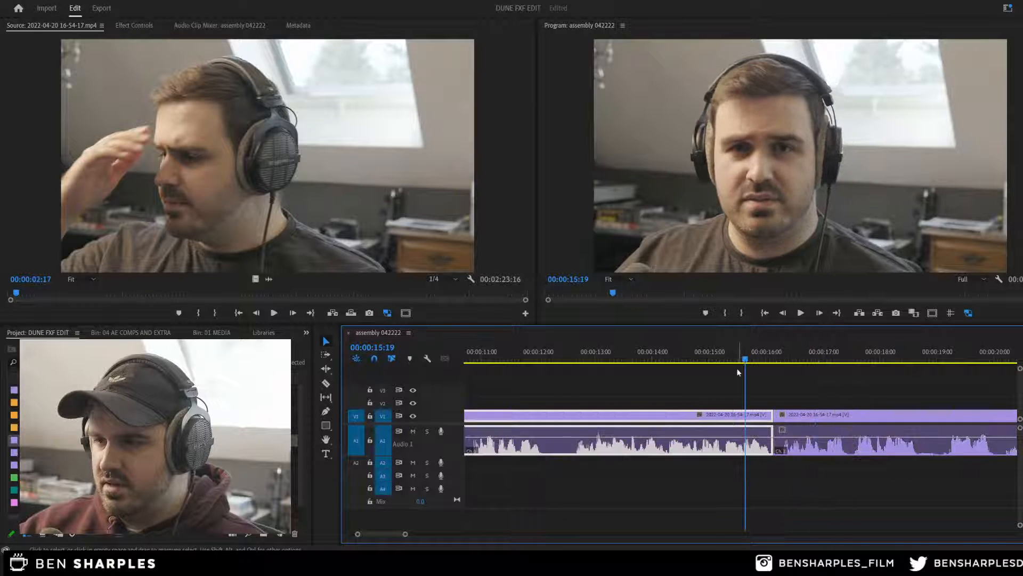
pyautogui.press('space')
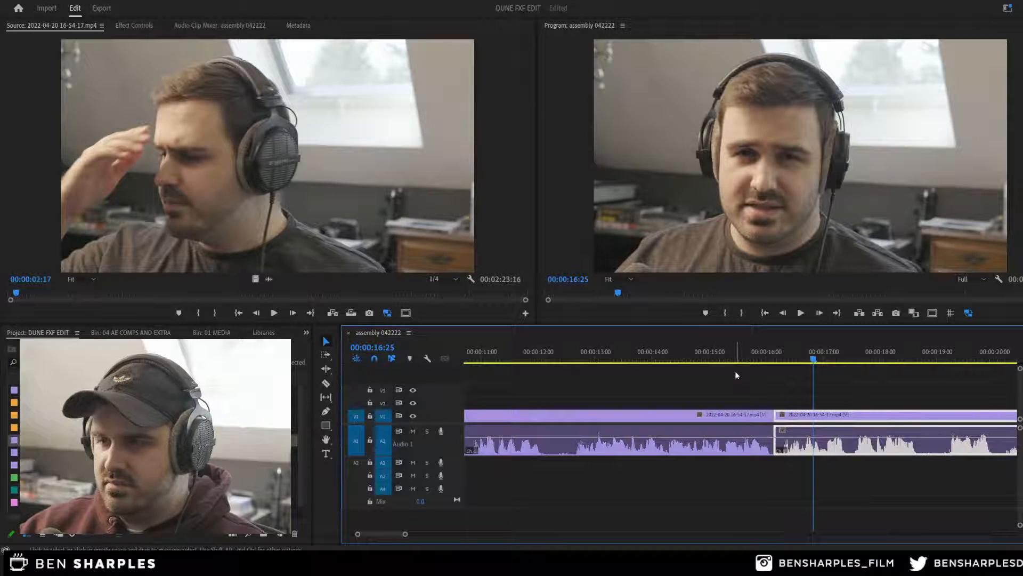
# Step: Undo the gap closing and the deletion of the silent piece, and play through the pause to 00:00:17:06
pyautogui.hotkey('ctrl', 'z')
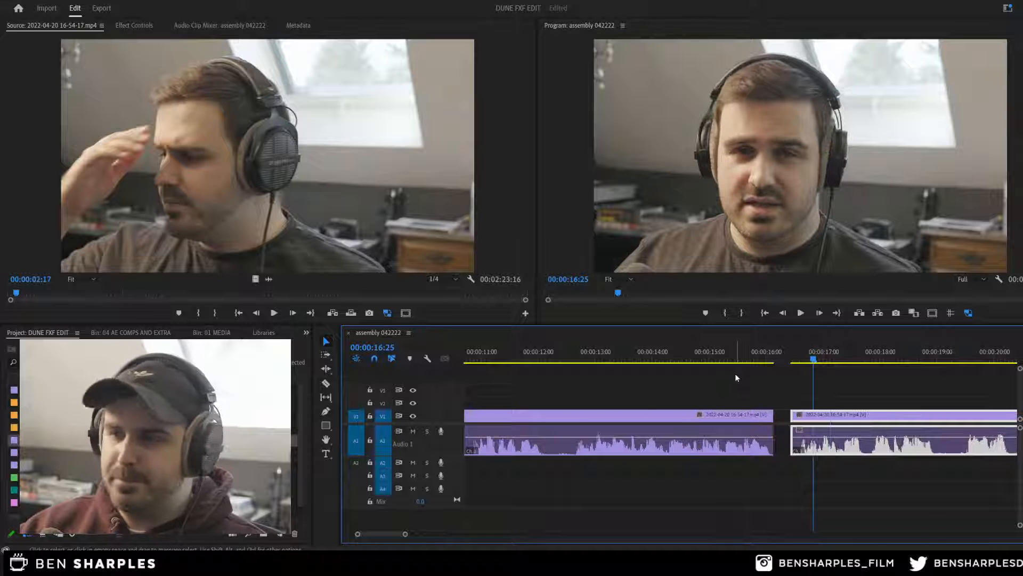
pyautogui.hotkey('ctrl', 'z')
pyautogui.click(736, 371)
pyautogui.press('space')
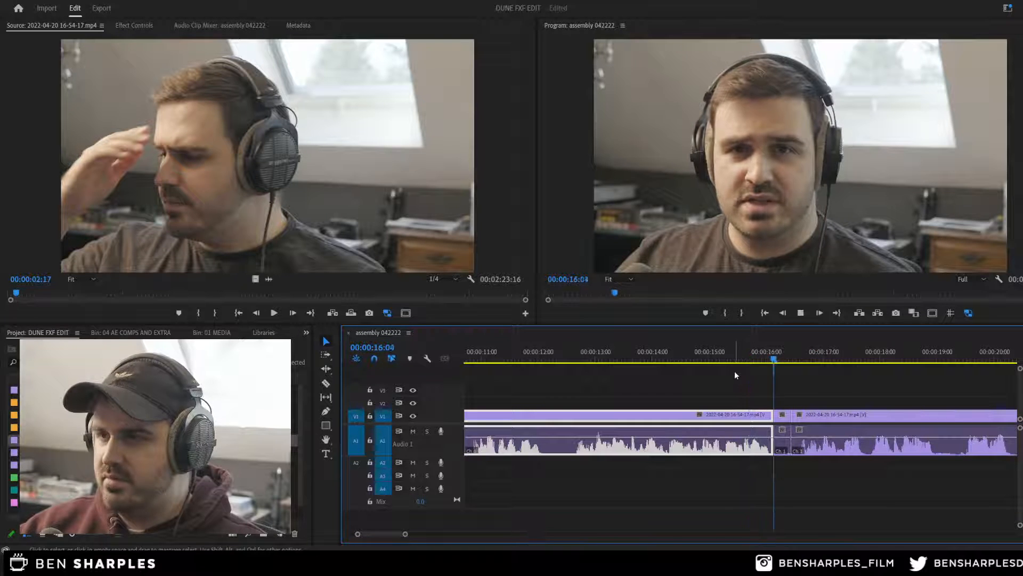
pyautogui.press('space')
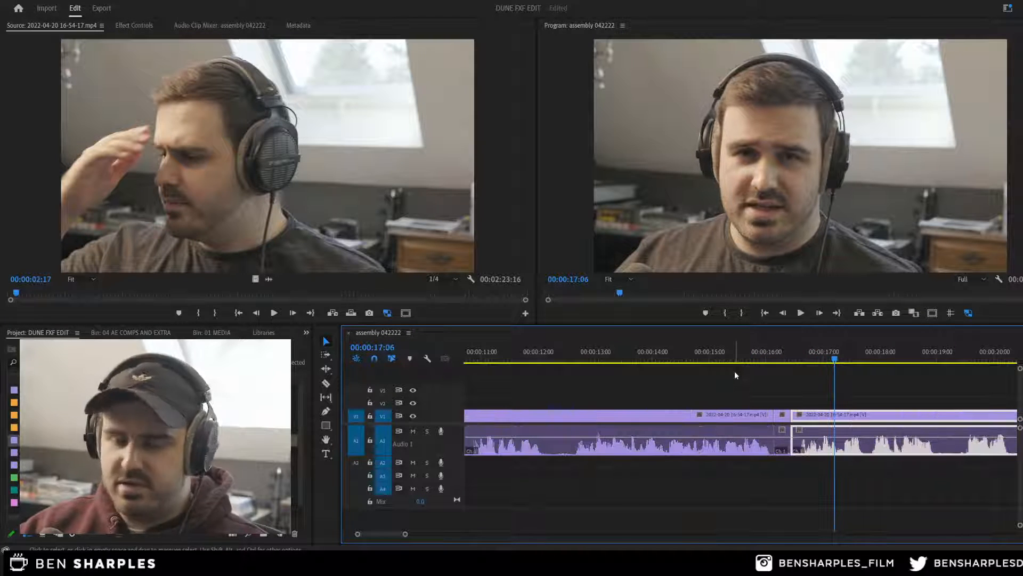
# Step: Delete the silent piece just after 16 seconds and close the gap it leaves in the sequence
pyautogui.click(32, 0)
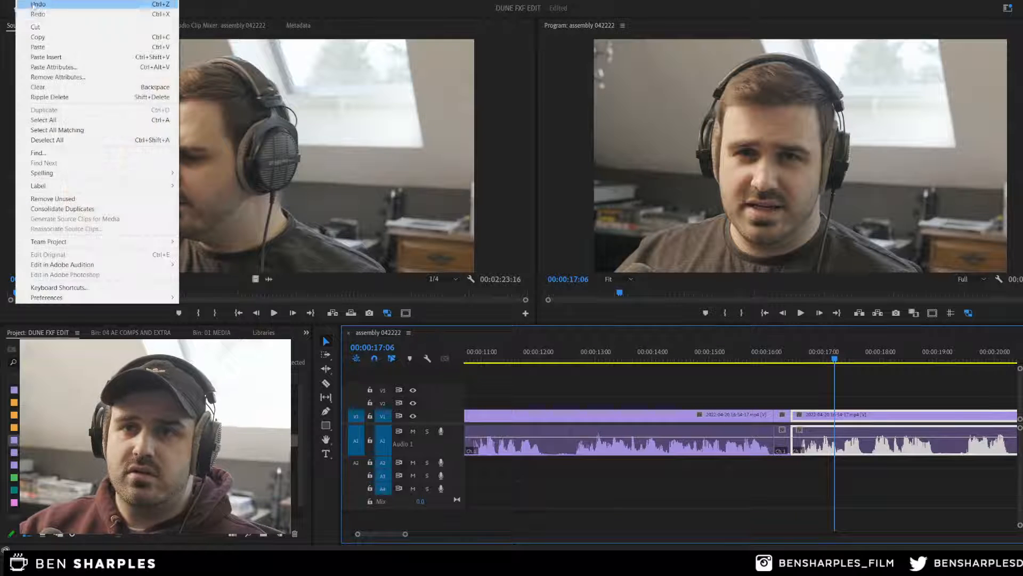
pyautogui.click(33, 5)
pyautogui.click(776, 415)
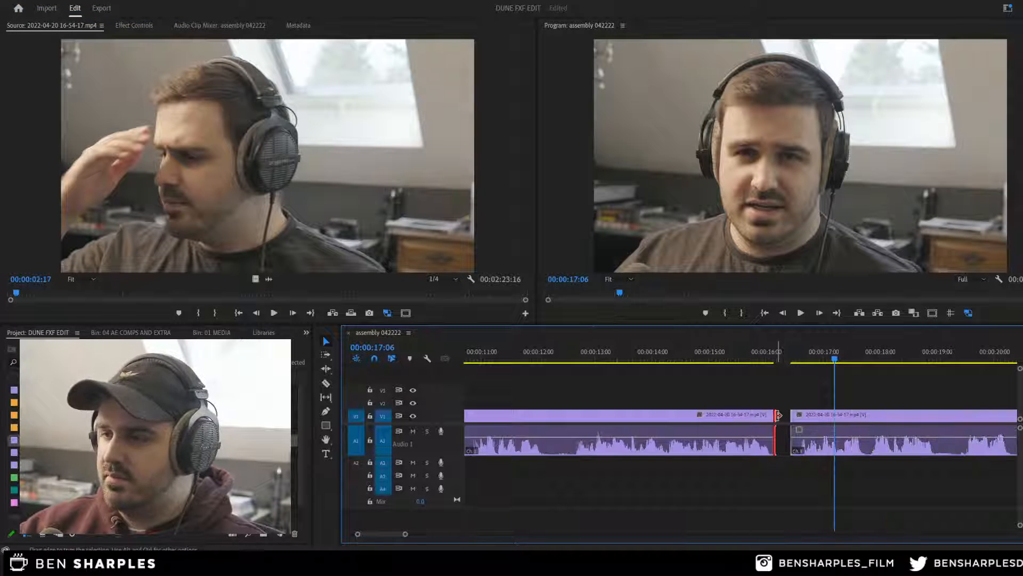
pyautogui.click(783, 415)
pyautogui.press('Delete')
# Step: Move the playhead to 00:00:15:21 and save the project
pyautogui.click(750, 351)
pyautogui.press('-')
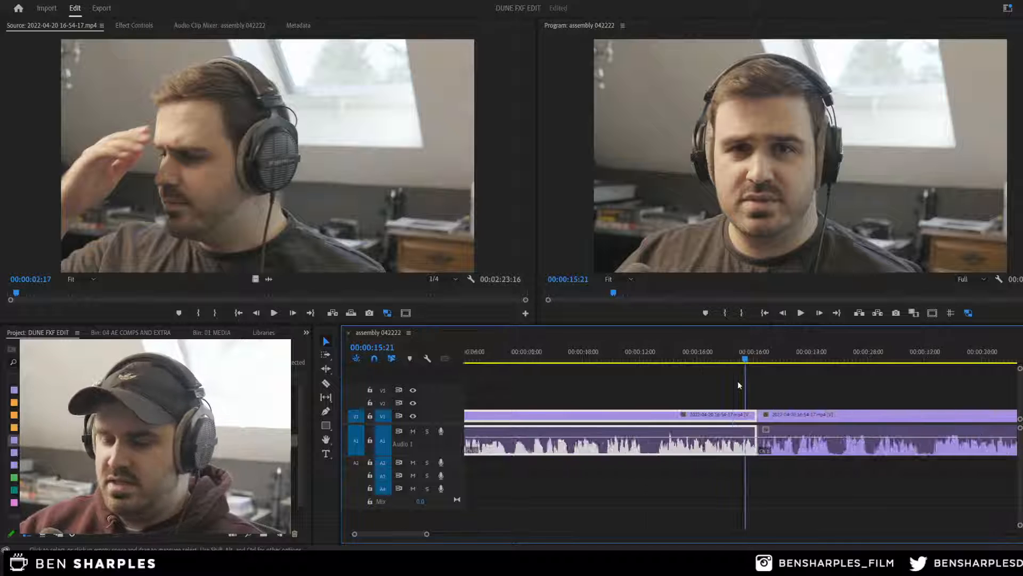
pyautogui.press('=')
pyautogui.press('=')
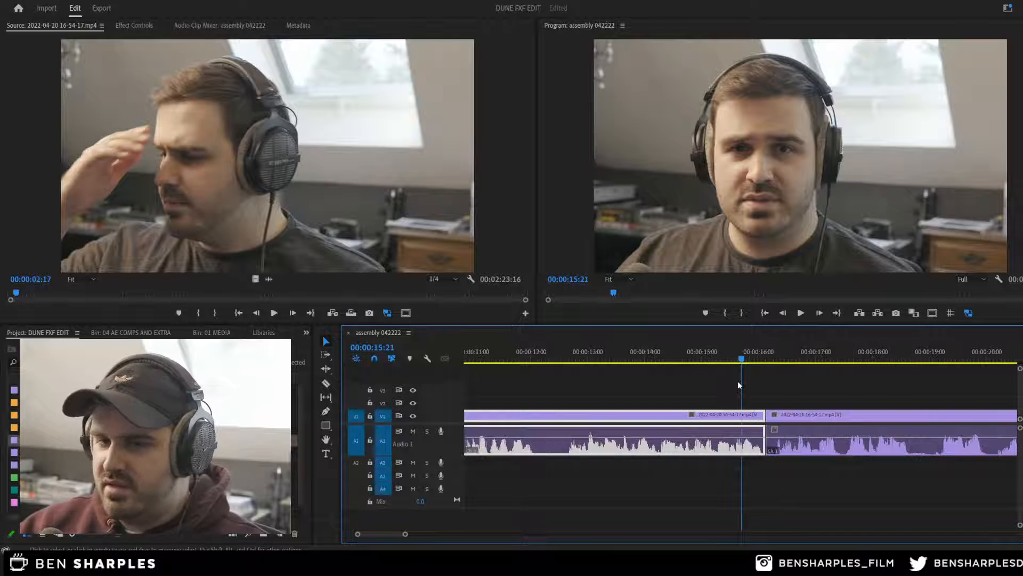
pyautogui.hotkey('ctrl', 's')
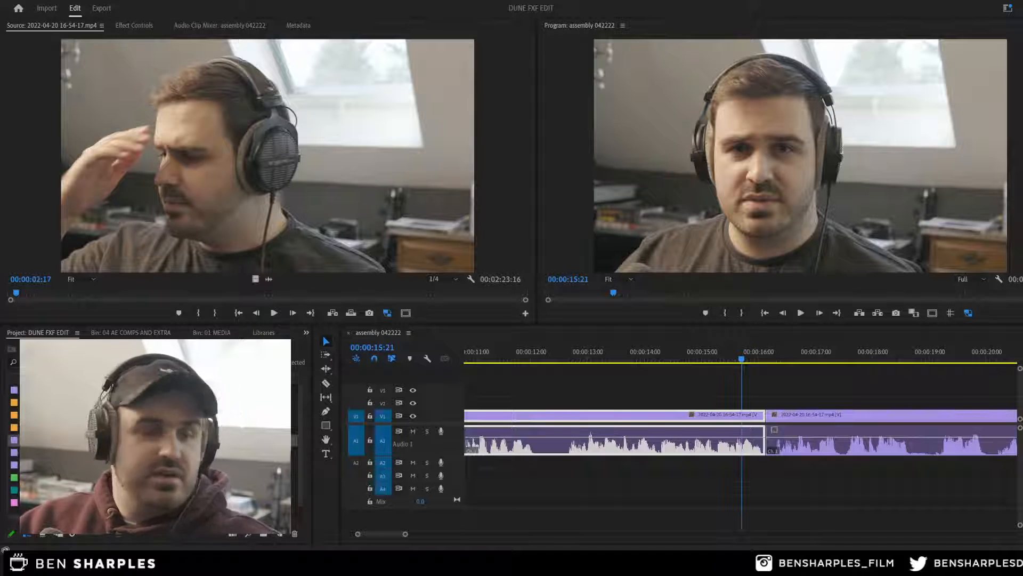
# Step: Jump the playhead to 00:00:04:21 by editing the sequence timecode
pyautogui.click(390, 347)
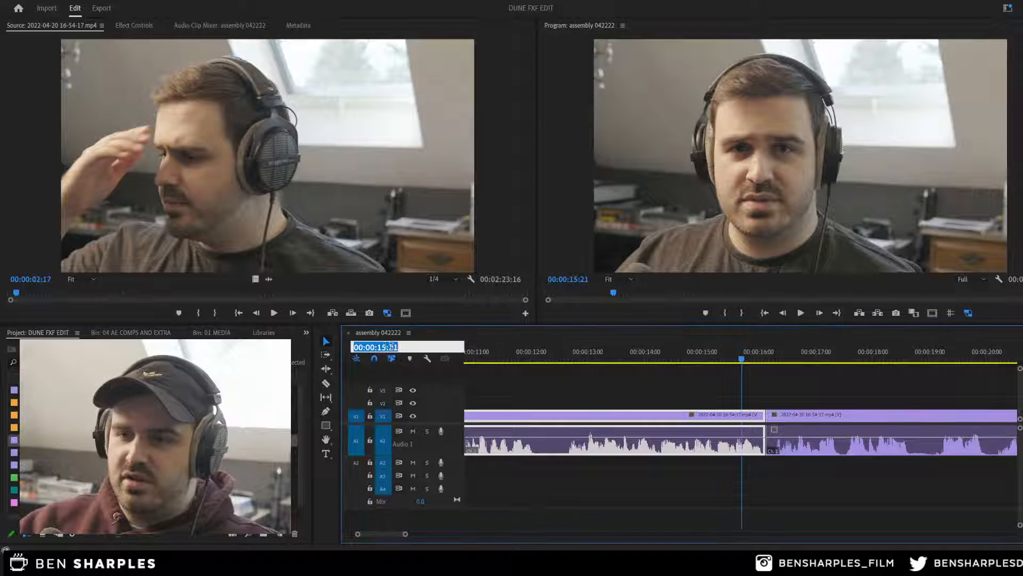
pyautogui.click(389, 347)
pyautogui.press('BackSpace')
pyautogui.press('BackSpace')
pyautogui.write('0')
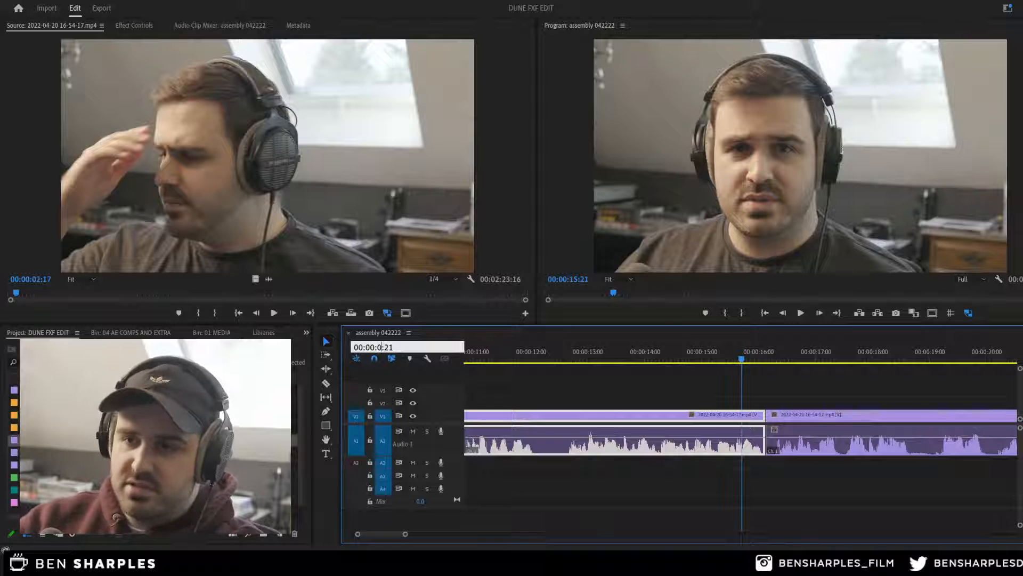
pyautogui.write('4')
pyautogui.press('Return')
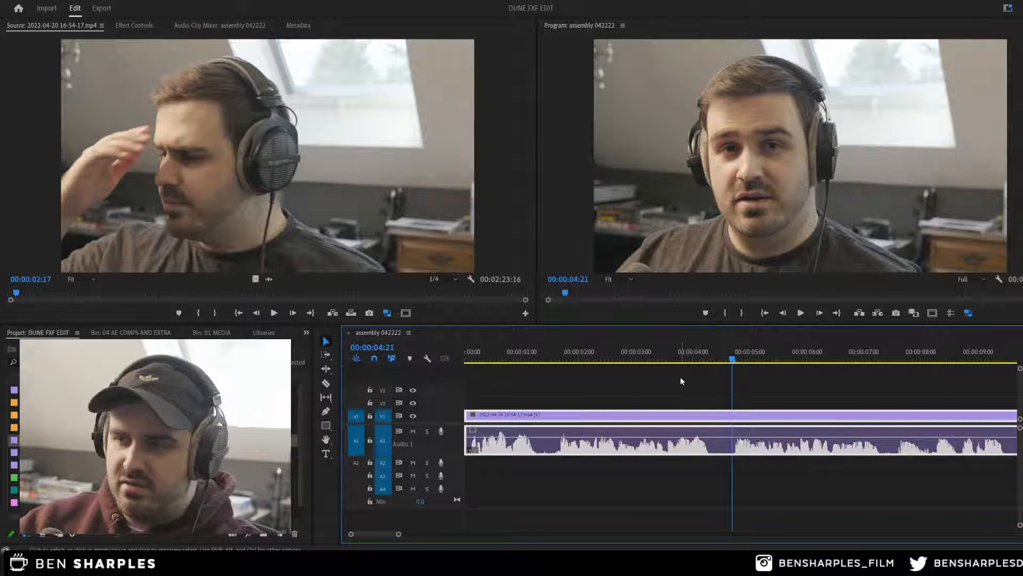
# Step: Hide the video on track V1 and play only the sound from 00:00:03:25 to 00:00:06:29
pyautogui.click(682, 353)
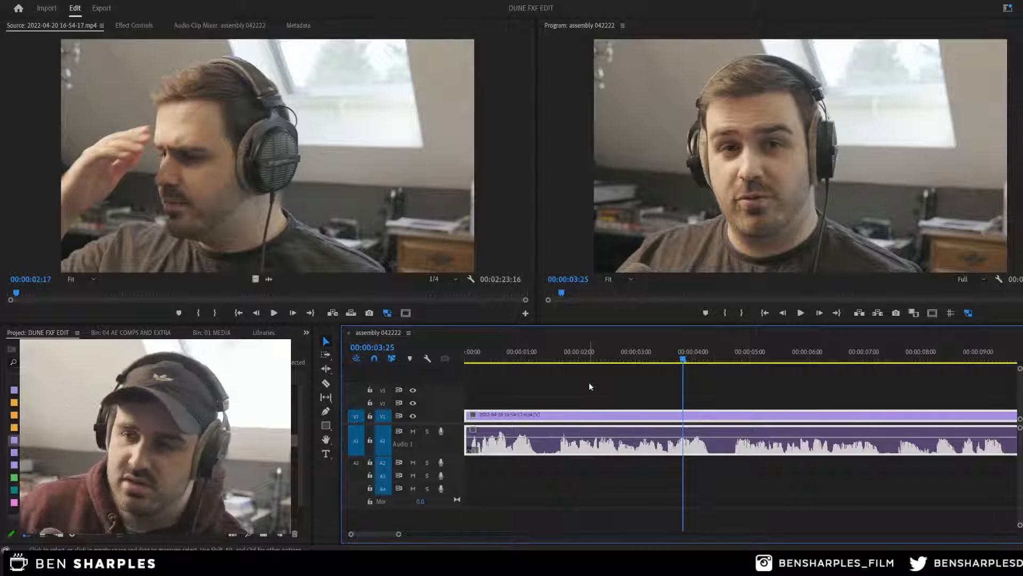
pyautogui.click(413, 416)
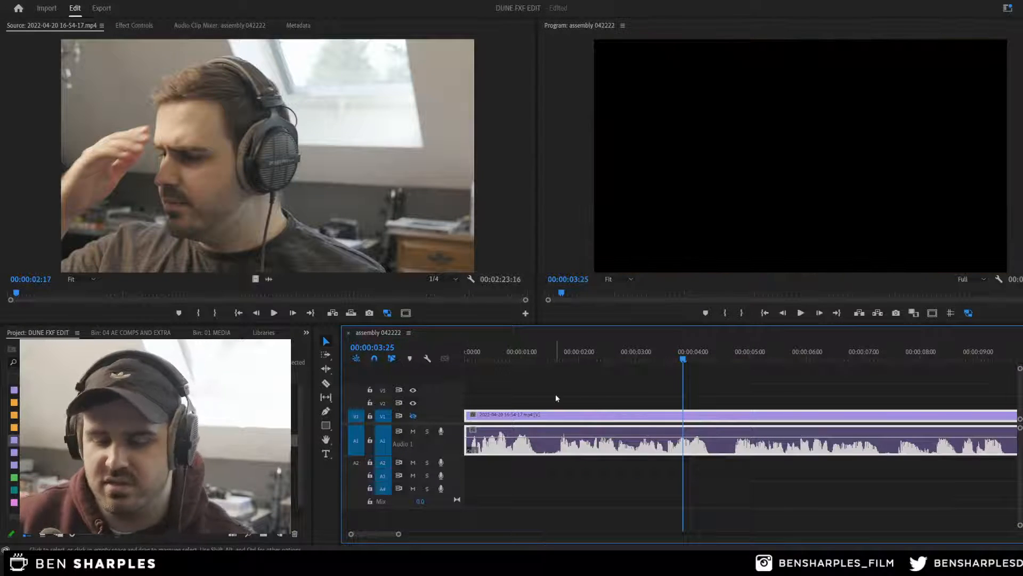
pyautogui.press('space')
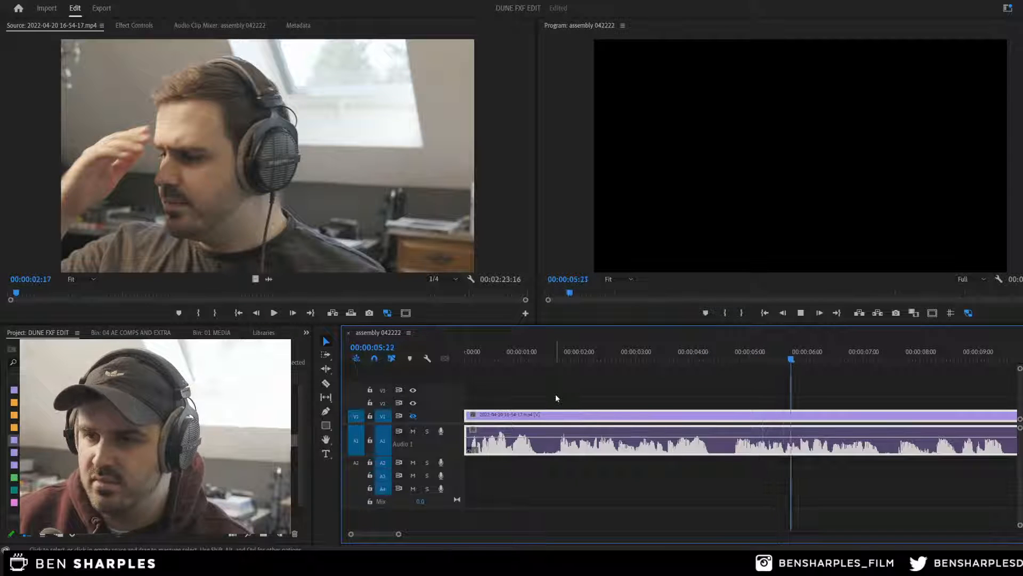
pyautogui.press('space')
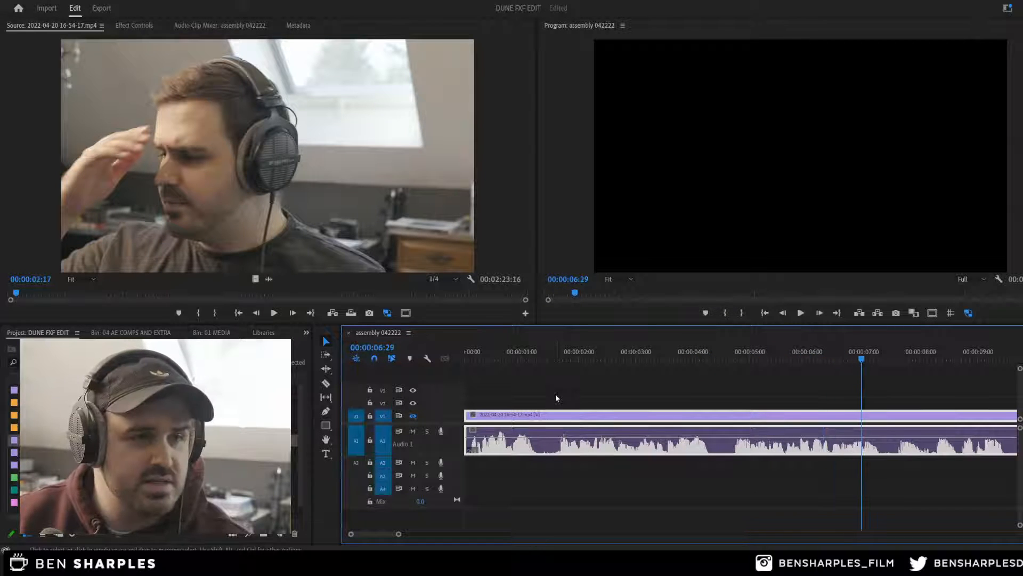
# Step: Show the V1 video again and play the sequence from 00:00:02:06 to 00:00:02:26
pyautogui.click(589, 351)
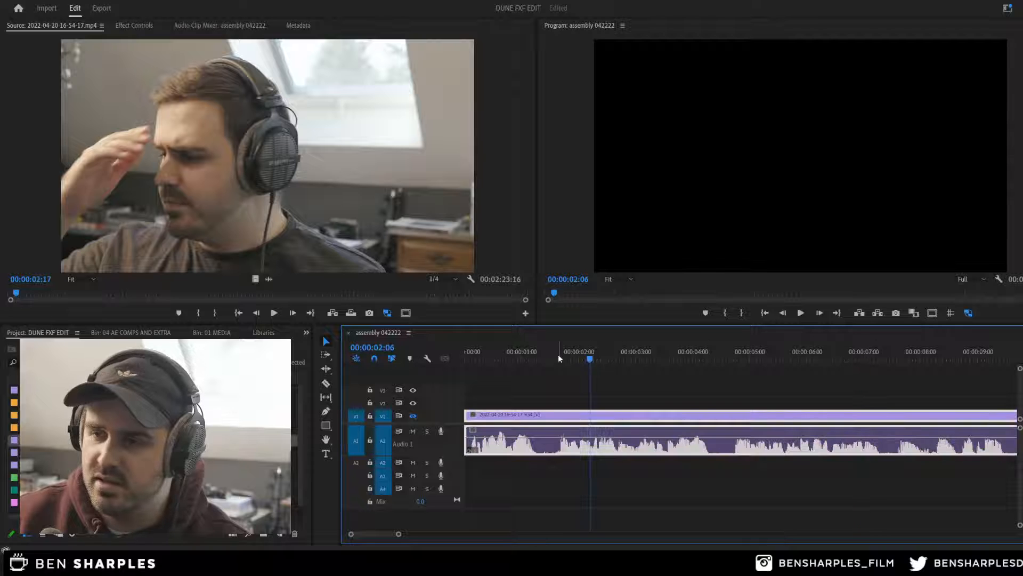
pyautogui.press('space')
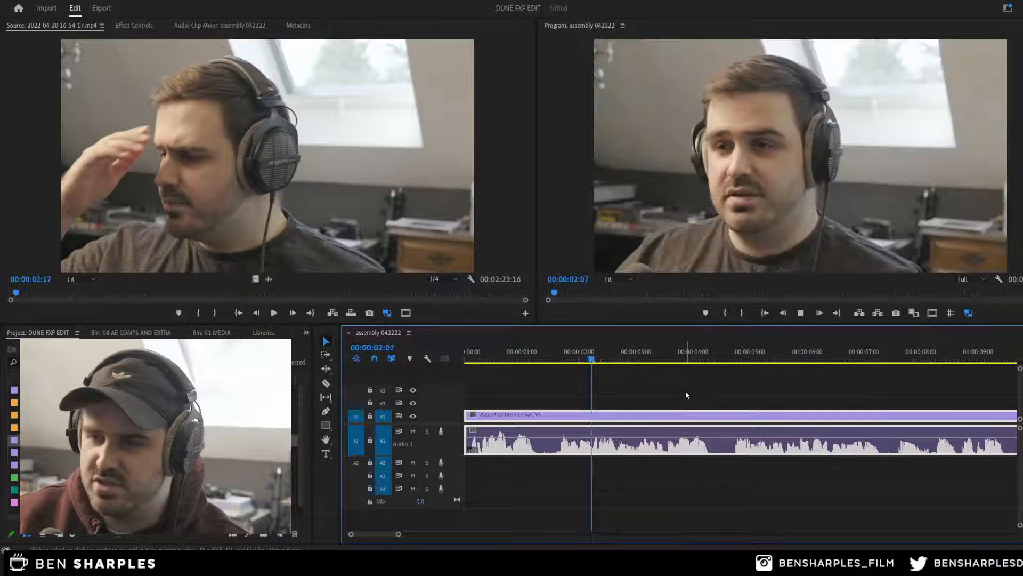
pyautogui.press('space')
# Step: Split the webcam clip with the Razor tool at both ends of the silent pause, at about 00:00:04:09 and 00:00:04:21
pyautogui.press('c')
pyautogui.click(710, 432)
pyautogui.click(732, 430)
pyautogui.press('v')
# Step: Ripple delete the short pause segment and play the sequence across the join to 00:00:04:21
pyautogui.click(724, 420)
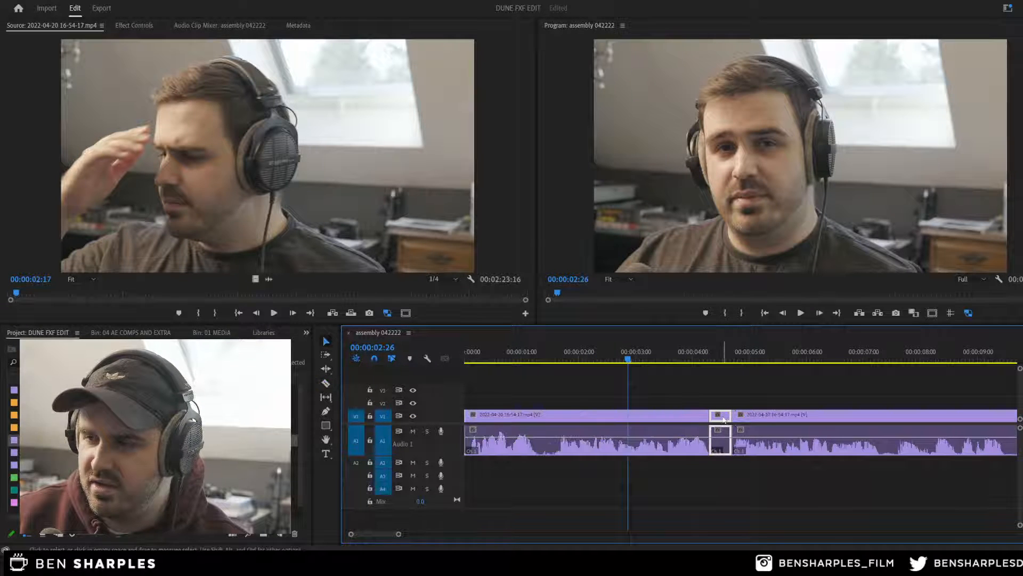
pyautogui.hotkey('shift', 'Delete')
pyautogui.press('space')
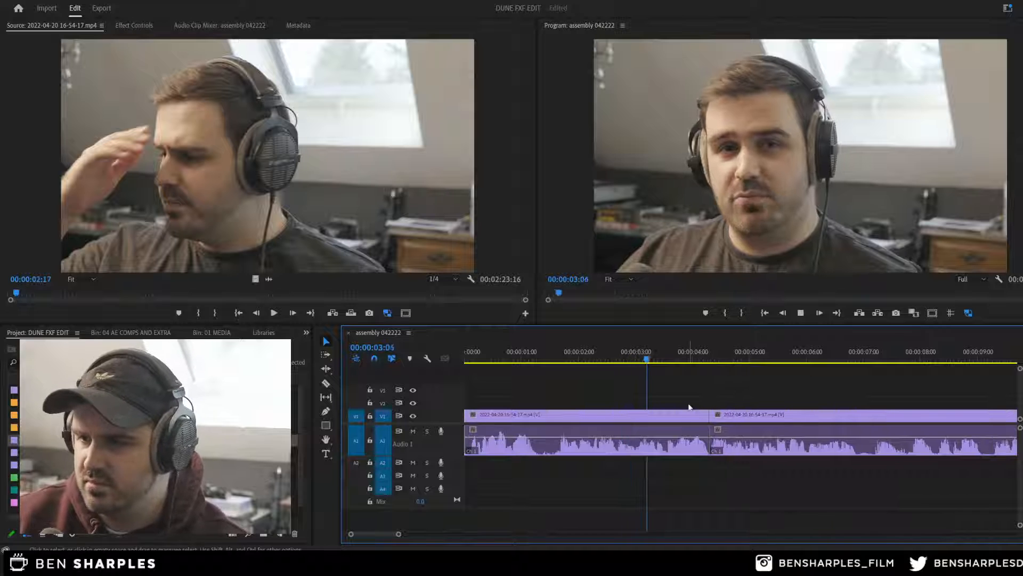
pyautogui.press('space')
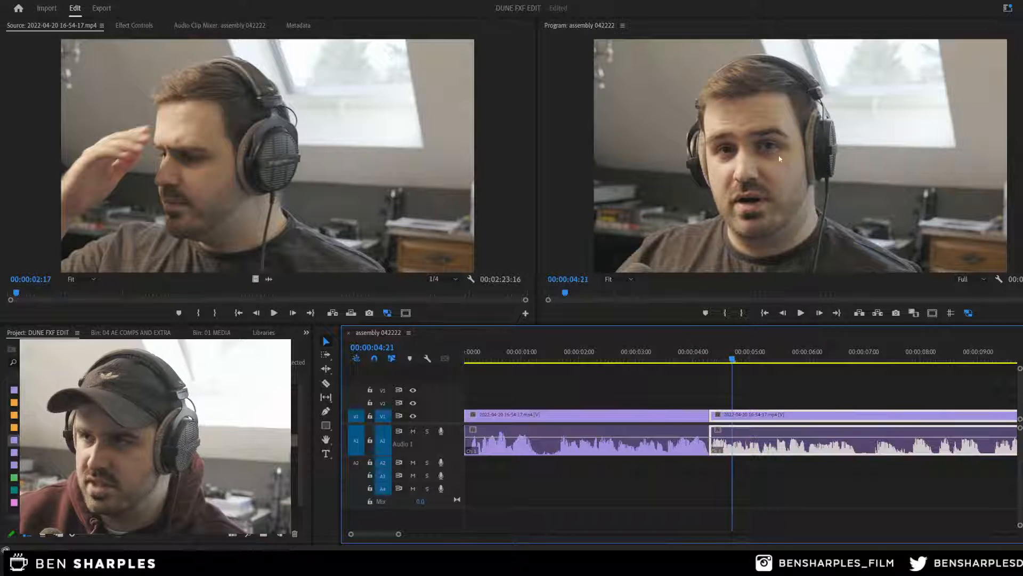
pyautogui.click(703, 384)
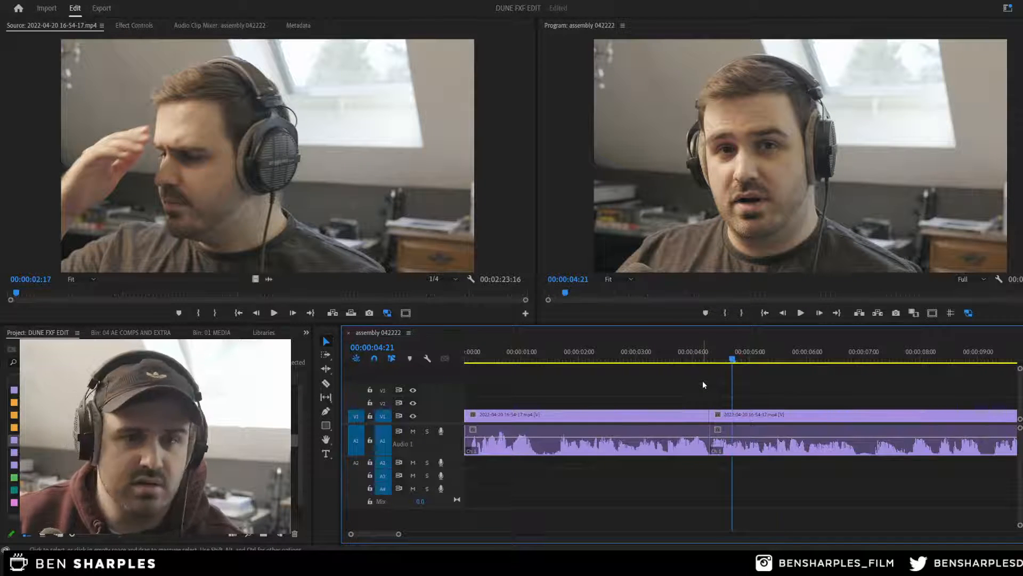
# Step: Undo the ripple delete of the pause segment and save the project with the playhead at 00:00:03:26
pyautogui.hotkey('ctrl', 'k')
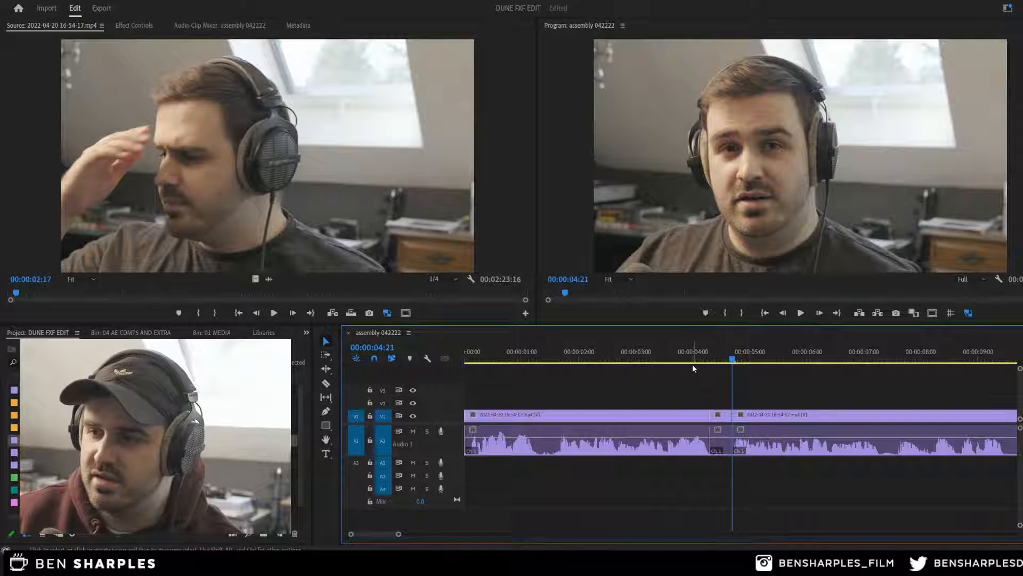
pyautogui.click(686, 358)
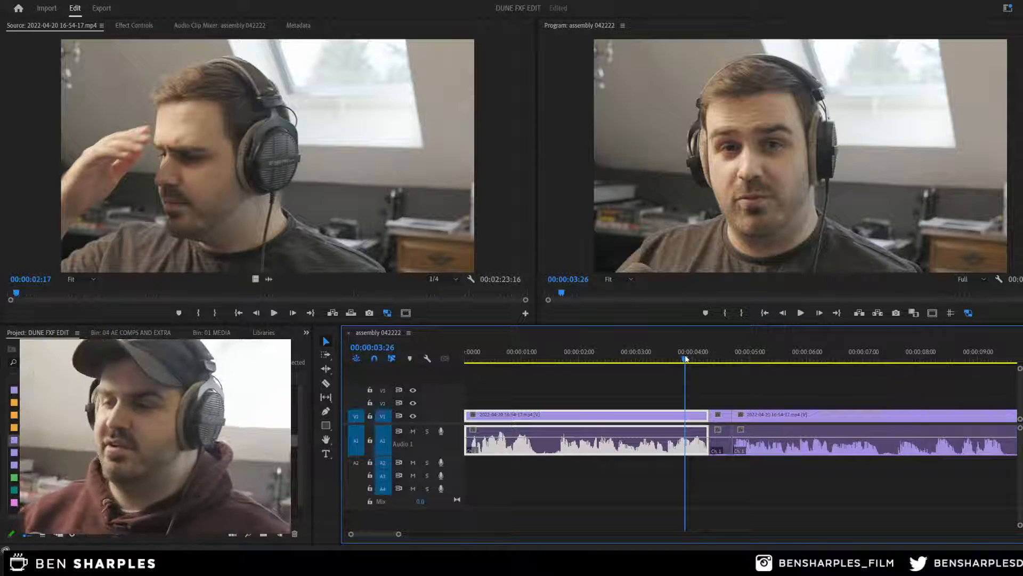
pyautogui.hotkey('ctrl', 's')
pyautogui.click(648, 369)
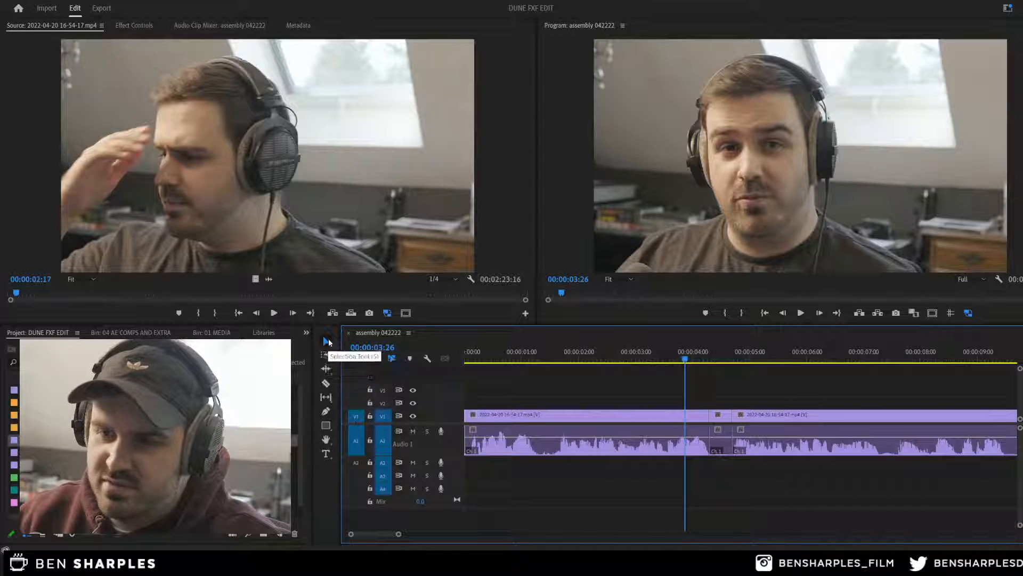
# Step: Try splitting the first clip with the Razor tool at about 00:00:02:24, return to the Selection tool, and undo the cut
pyautogui.click(327, 383)
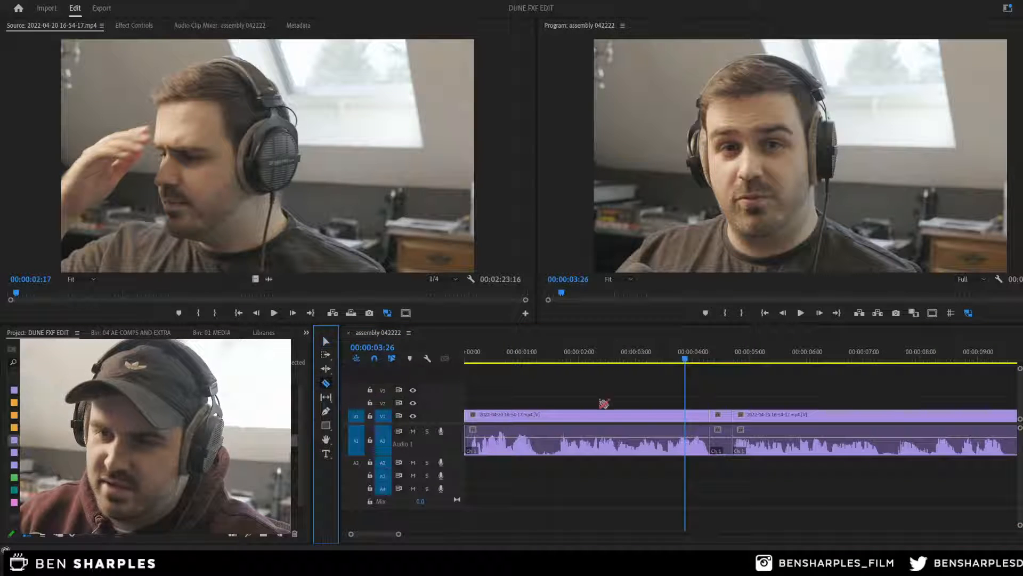
pyautogui.click(625, 416)
pyautogui.click(326, 343)
pyautogui.click(591, 415)
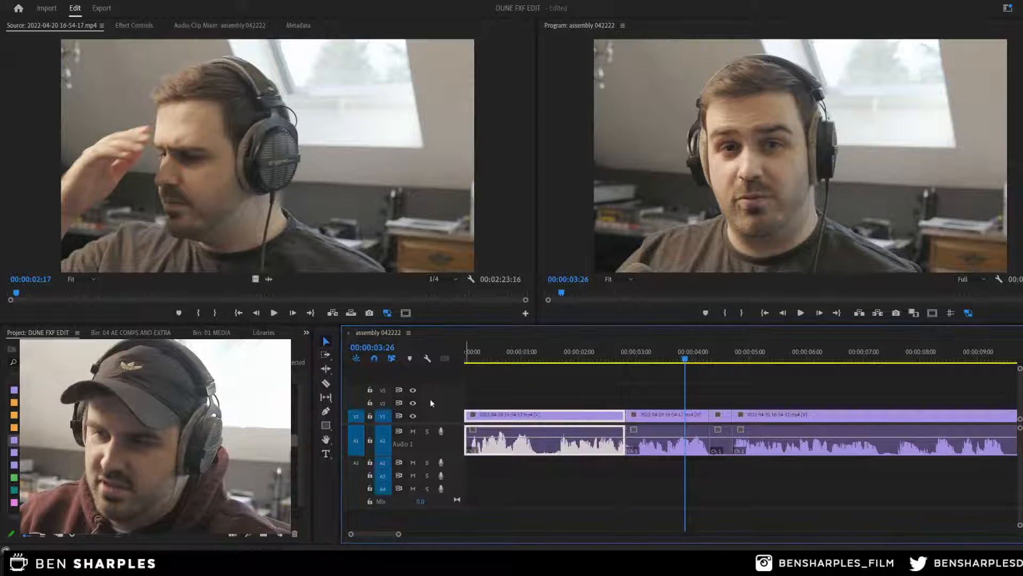
pyautogui.click(326, 385)
pyautogui.click(327, 341)
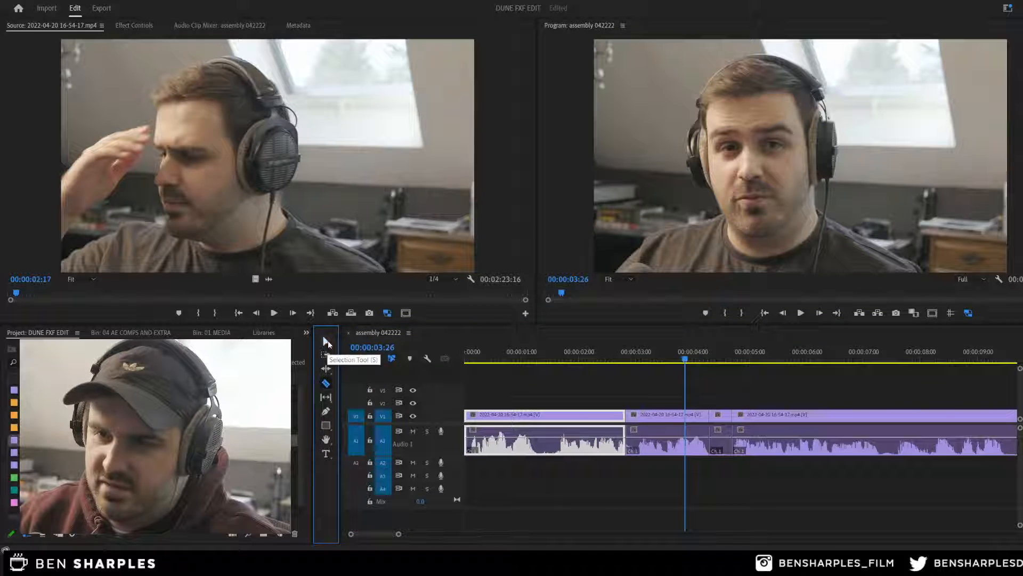
pyautogui.click(616, 400)
pyautogui.hotkey('ctrl', 'z')
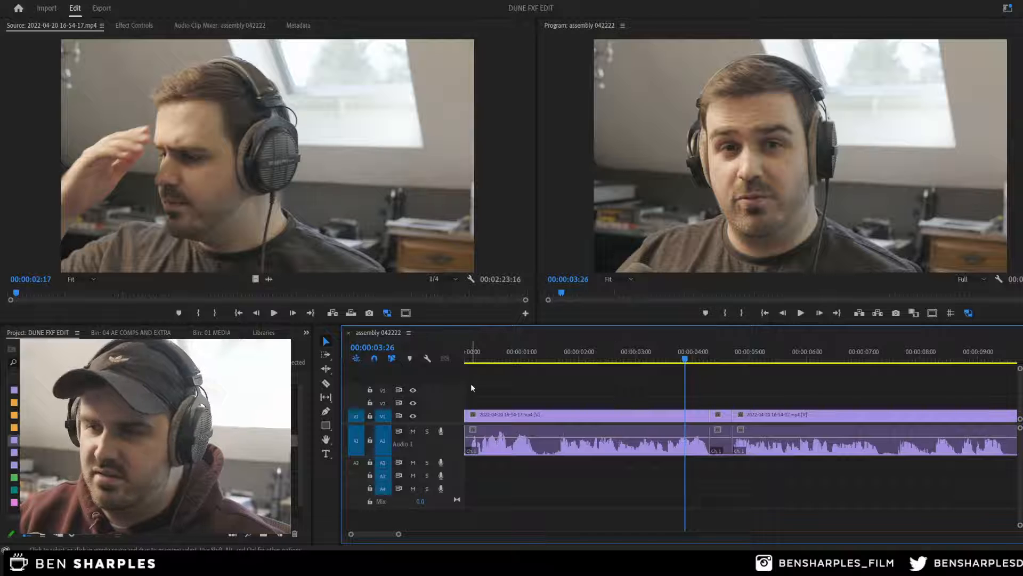
# Step: Split the first clip at about 00:00:03:04, and undo that cut and the earlier one at the end of the pause
pyautogui.press('c')
pyautogui.click(642, 415)
pyautogui.press('v')
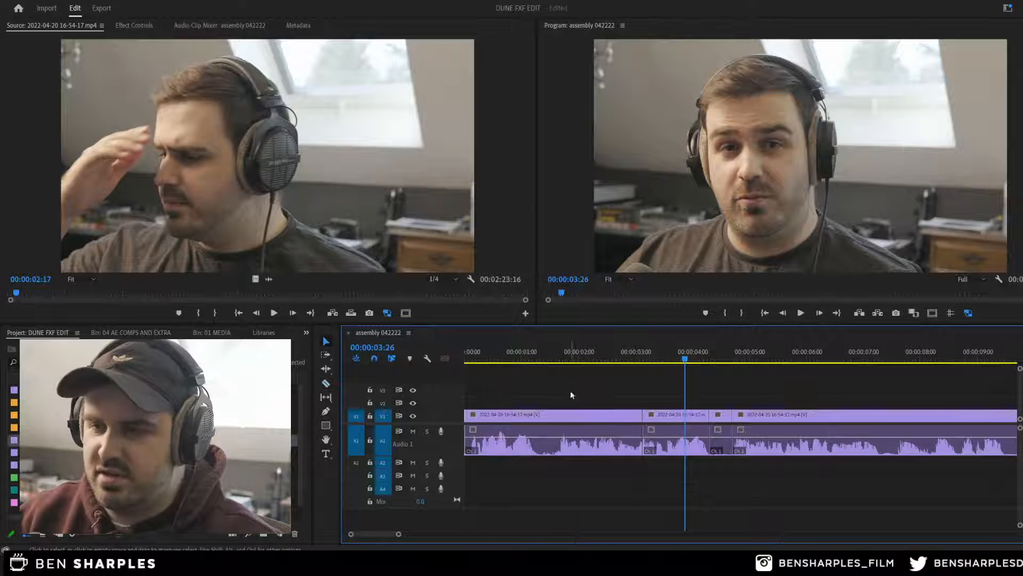
pyautogui.click(592, 414)
pyautogui.hotkey('ctrl', 'z')
pyautogui.hotkey('ctrl', 'z')
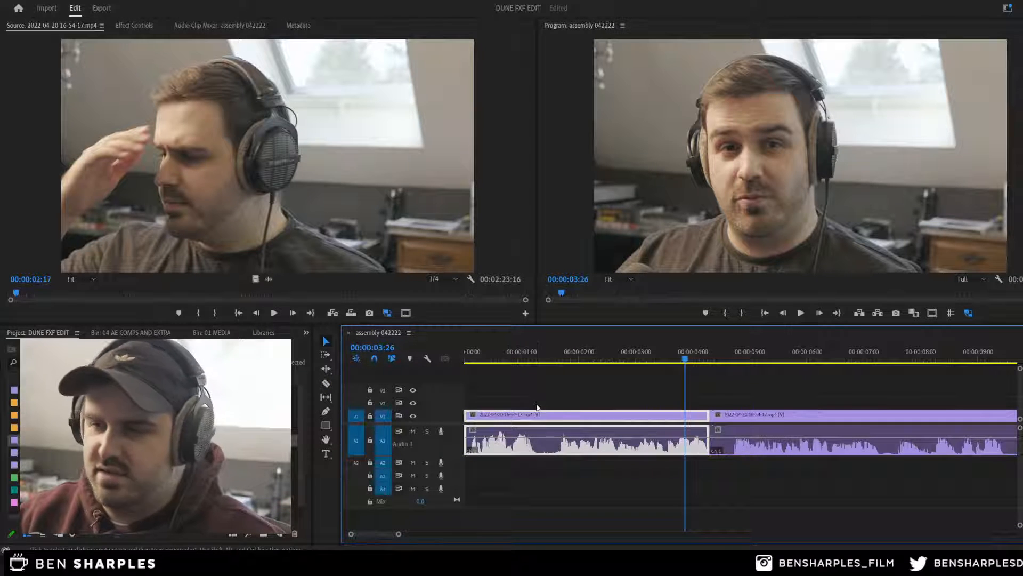
# Step: Save the project and play the sequence to 00:00:04:19 to review the pause after the first clip
pyautogui.click(562, 390)
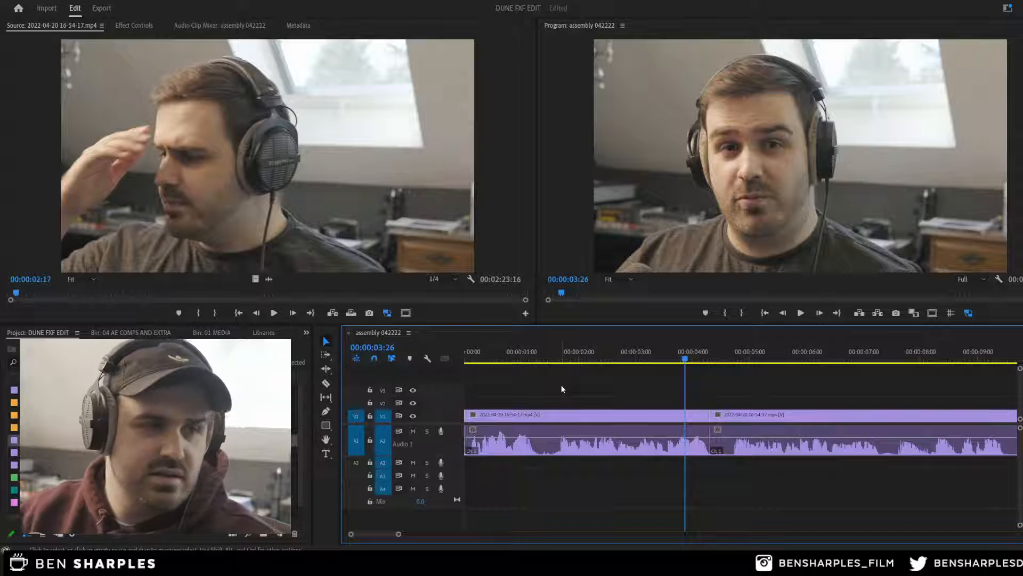
pyautogui.hotkey('ctrl', 's')
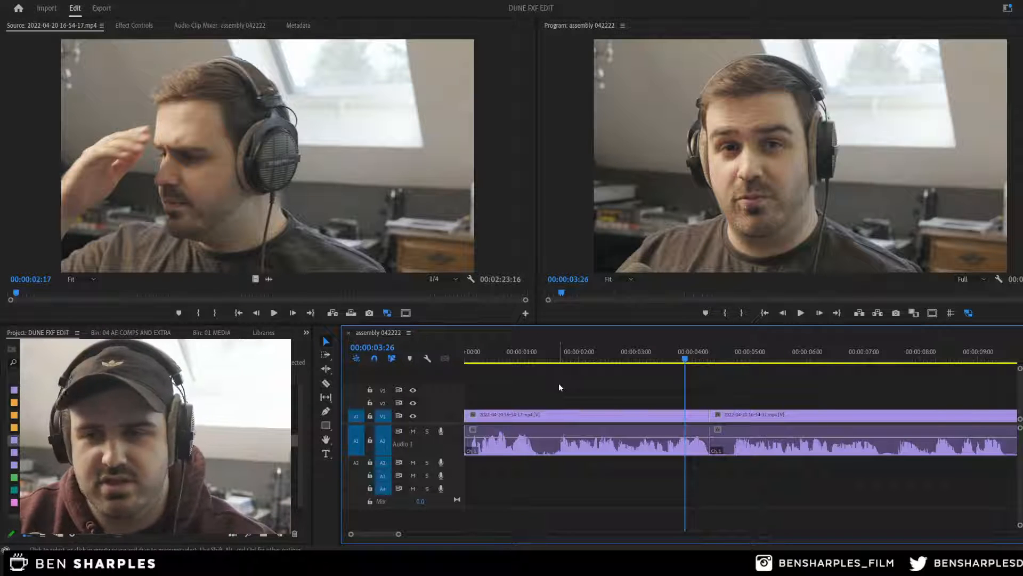
pyautogui.click(634, 363)
pyautogui.press('space')
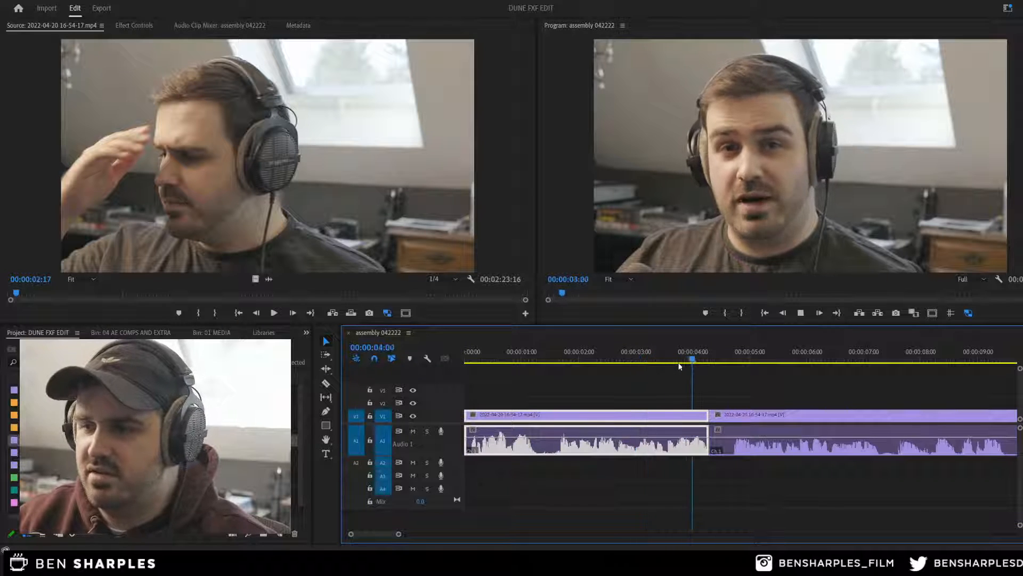
pyautogui.press('space')
# Step: Cut off and delete the silent start of the second clip up to about 00:00:04:20, and move the remainder against the first clip
pyautogui.press('c')
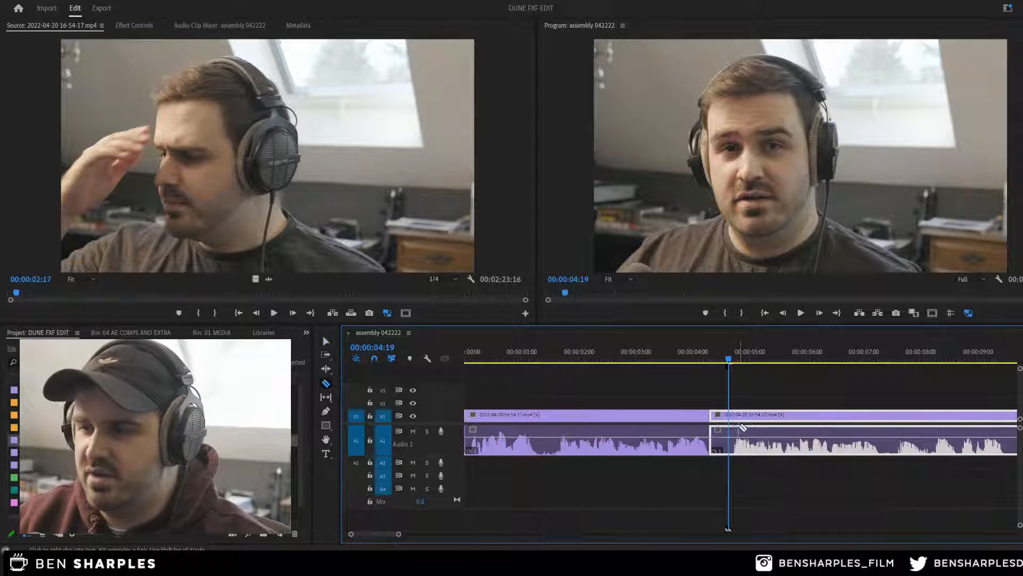
pyautogui.click(719, 419)
pyautogui.press('v')
pyautogui.press('Delete')
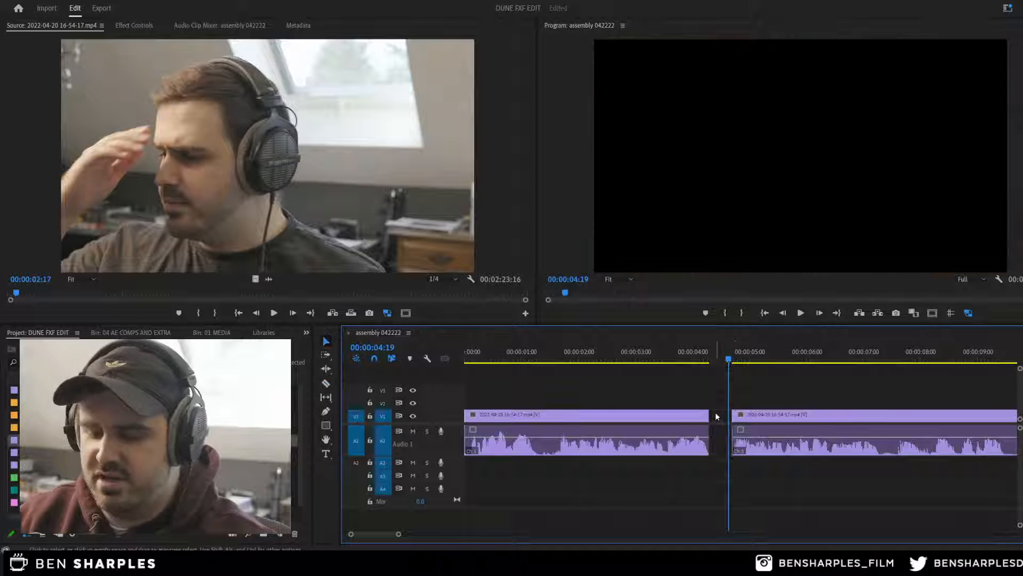
pyautogui.moveTo(757, 419); pyautogui.dragTo(735, 420)
# Step: Play the tightened join from 00:00:04:02 to 00:00:04:26
pyautogui.click(697, 358)
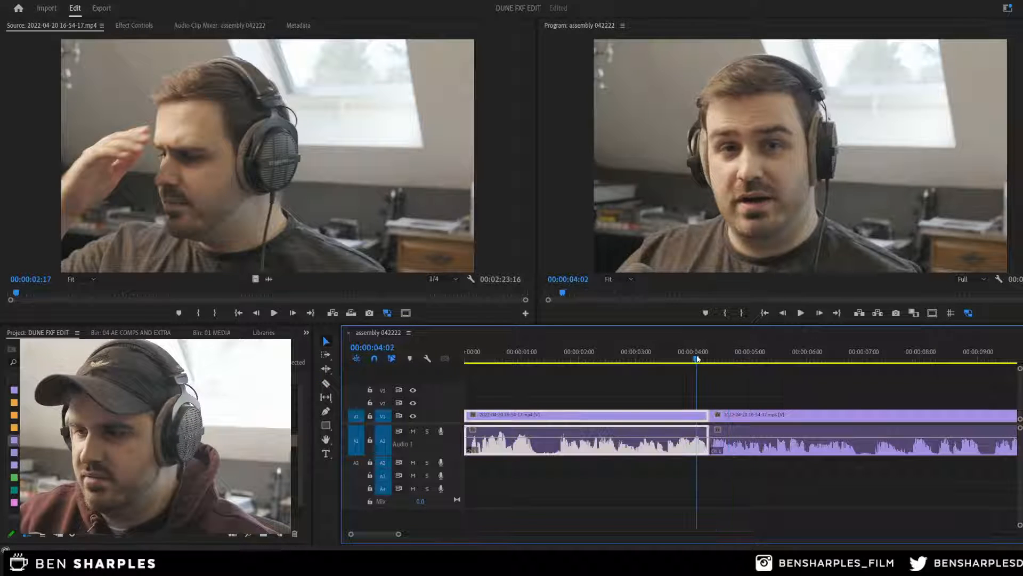
pyautogui.press('space')
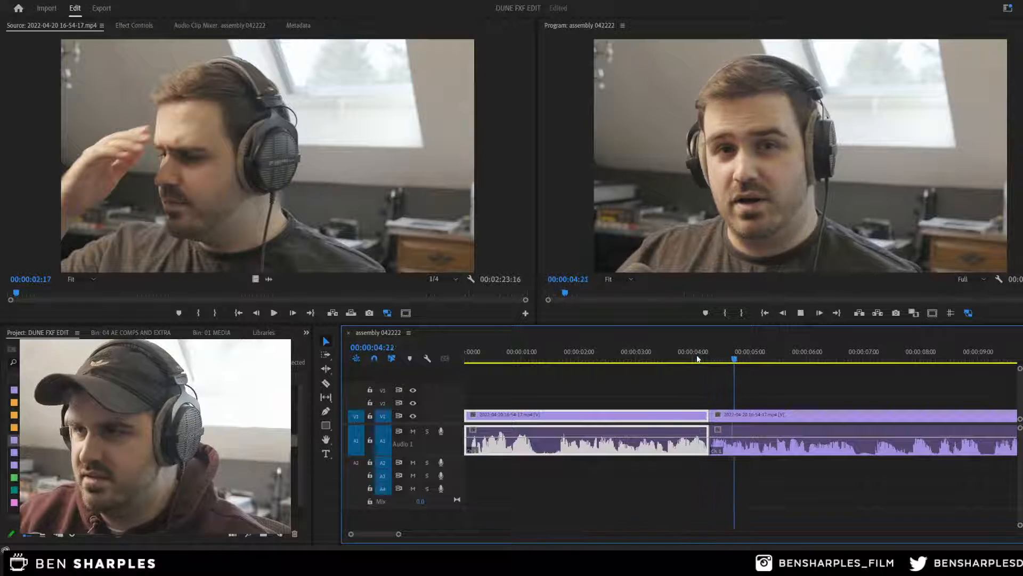
pyautogui.press('space')
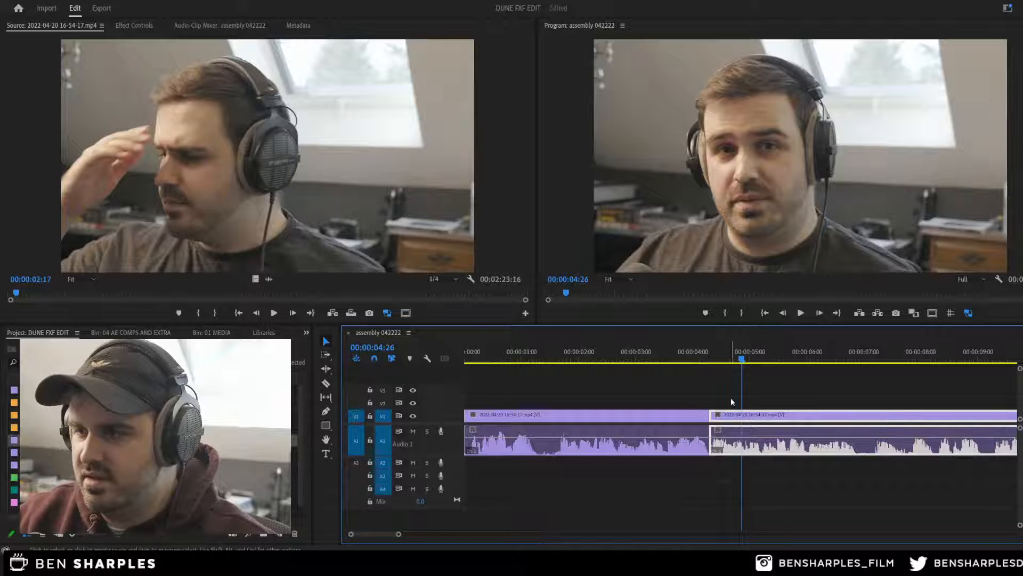
# Step: Play the join from 00:00:04:00 with the V1 video hidden, and show the track again with the playhead at 00:00:03:26
pyautogui.click(692, 360)
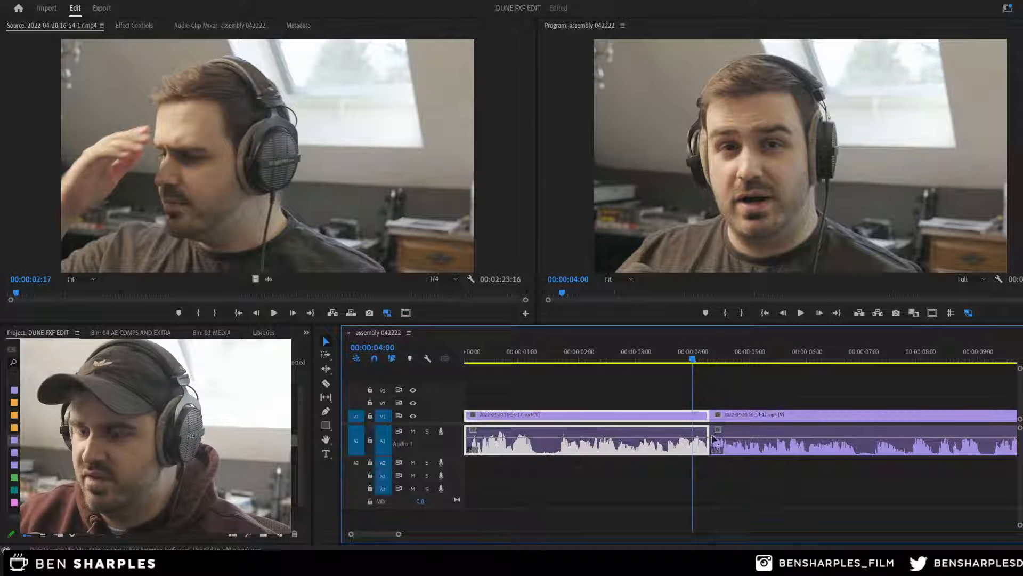
pyautogui.click(413, 417)
pyautogui.press('space')
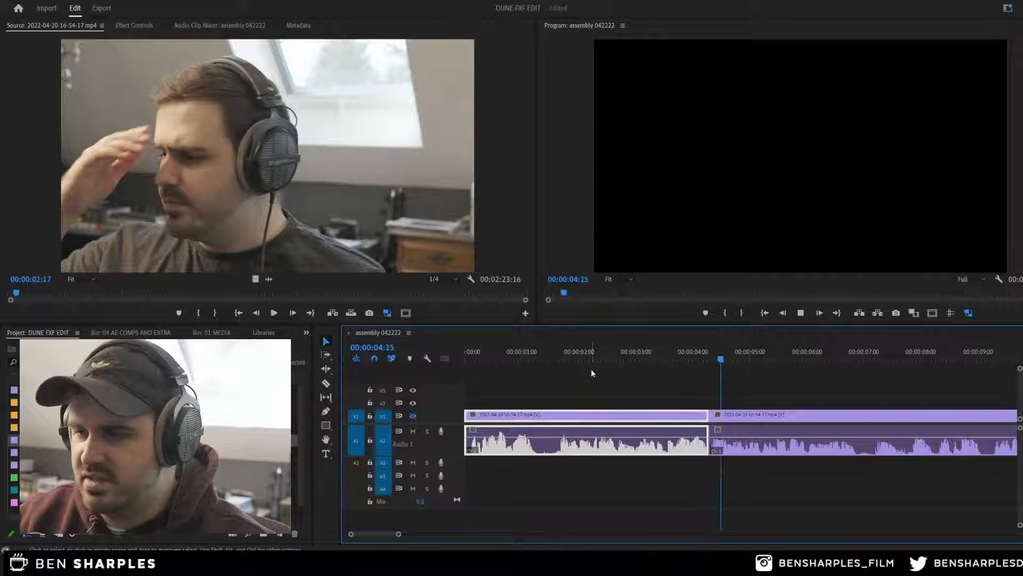
pyautogui.click(412, 418)
pyautogui.click(685, 359)
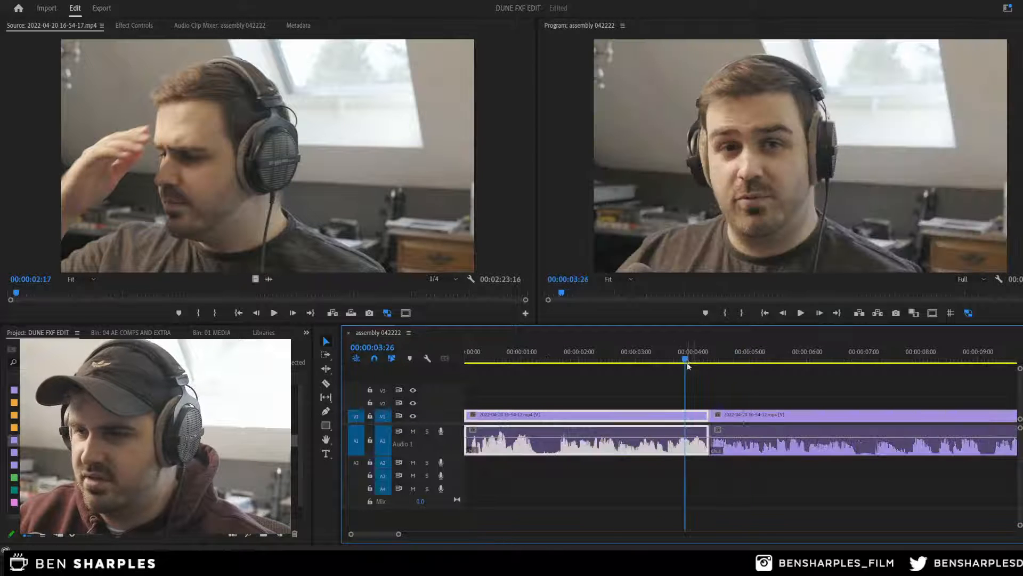
pyautogui.click(691, 376)
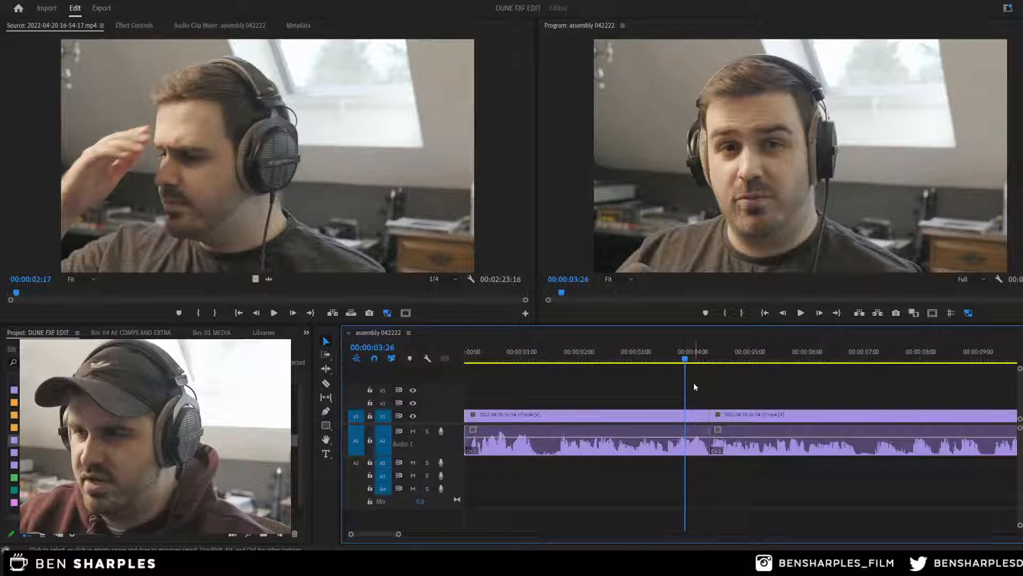
# Step: Place the image Dune-005.jpg on track V2 over the join, starting at 00:00:03:26, and show it at 00:00:04:05
pyautogui.click(26, 415)
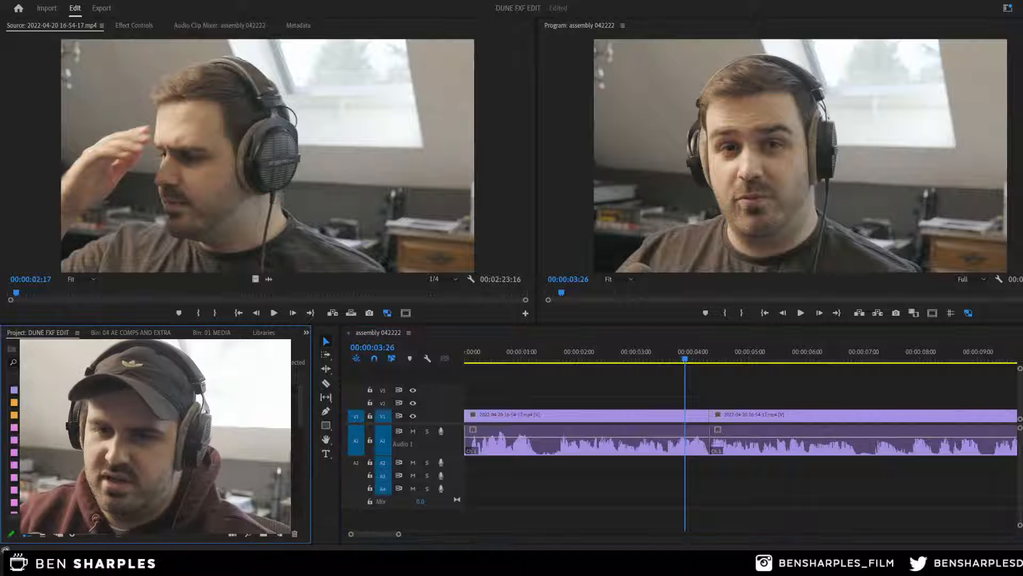
pyautogui.moveTo(48, 465); pyautogui.dragTo(694, 405)
pyautogui.moveTo(687, 357); pyautogui.dragTo(702, 358)
pyautogui.click(698, 414)
pyautogui.click(701, 406)
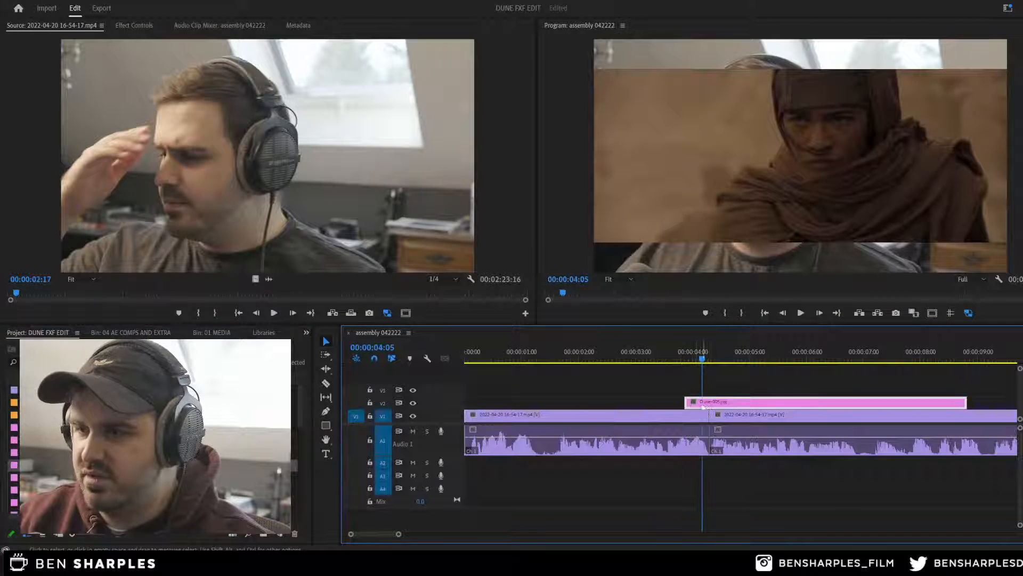
# Step: Scale up the Dune-005.jpg image in Effect Controls until it fills the frame
pyautogui.doubleClick(719, 404)
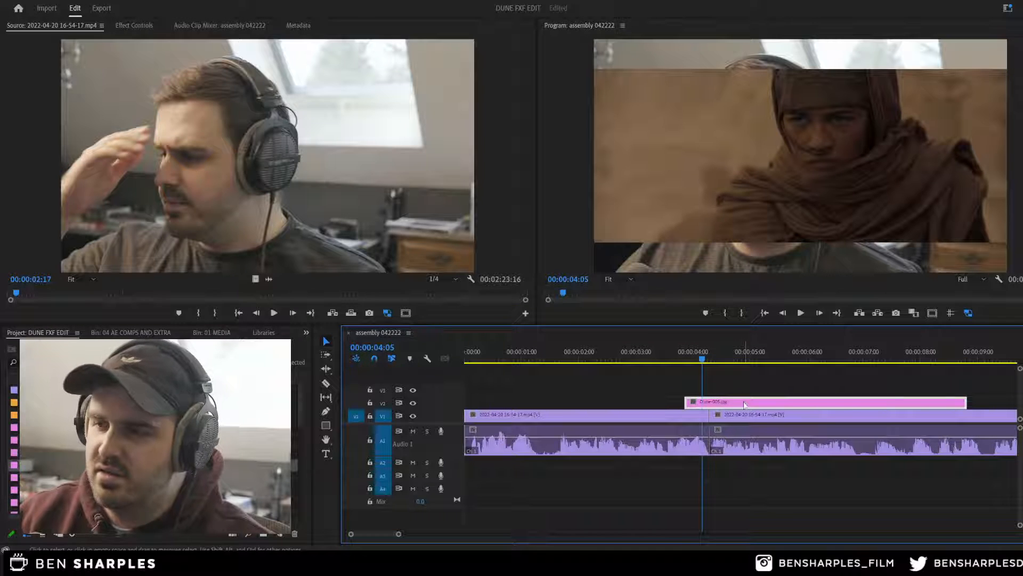
pyautogui.click(182, 25)
pyautogui.moveTo(206, 90); pyautogui.dragTo(213, 90)
# Step: Play the join twice with the image covering it, to 00:00:04:21 and to 00:00:05:03
pyautogui.click(668, 388)
pyautogui.press('space')
pyautogui.press('space')
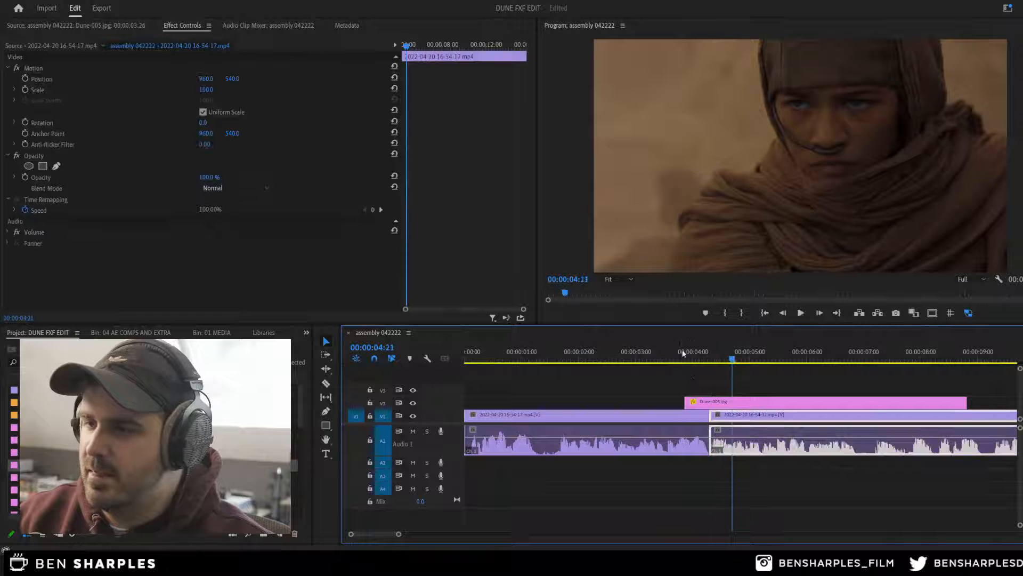
pyautogui.click(673, 356)
pyautogui.press('space')
pyautogui.press('space')
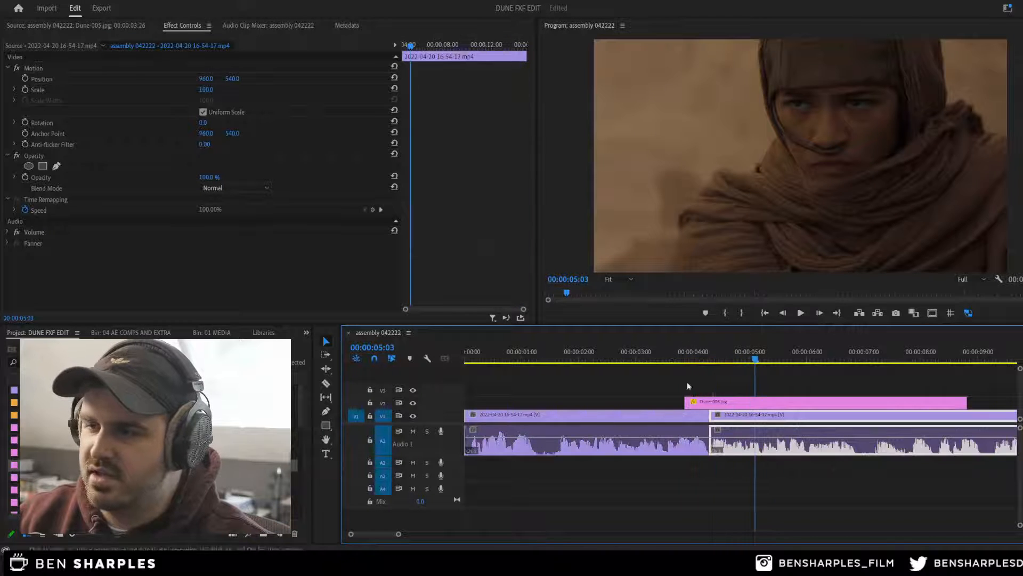
# Step: Delete the covering image from track V2, move the playhead to 00:00:03:23, and undo the recent edits
pyautogui.click(705, 402)
pyautogui.press('Delete')
pyautogui.click(678, 356)
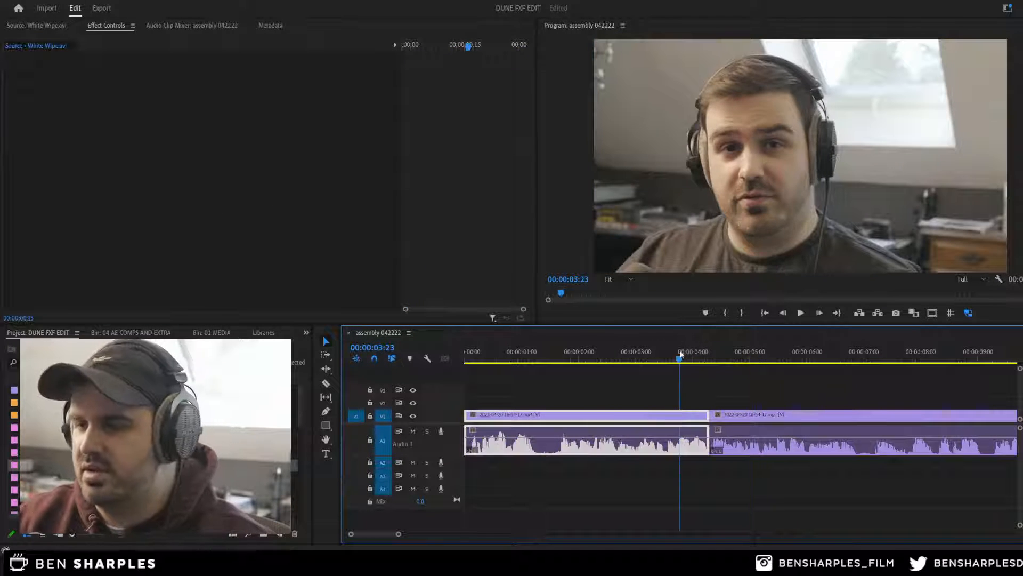
pyautogui.hotkey('ctrl', 'z')
pyautogui.hotkey('ctrl', 'z')
pyautogui.hotkey('ctrl', 'z')
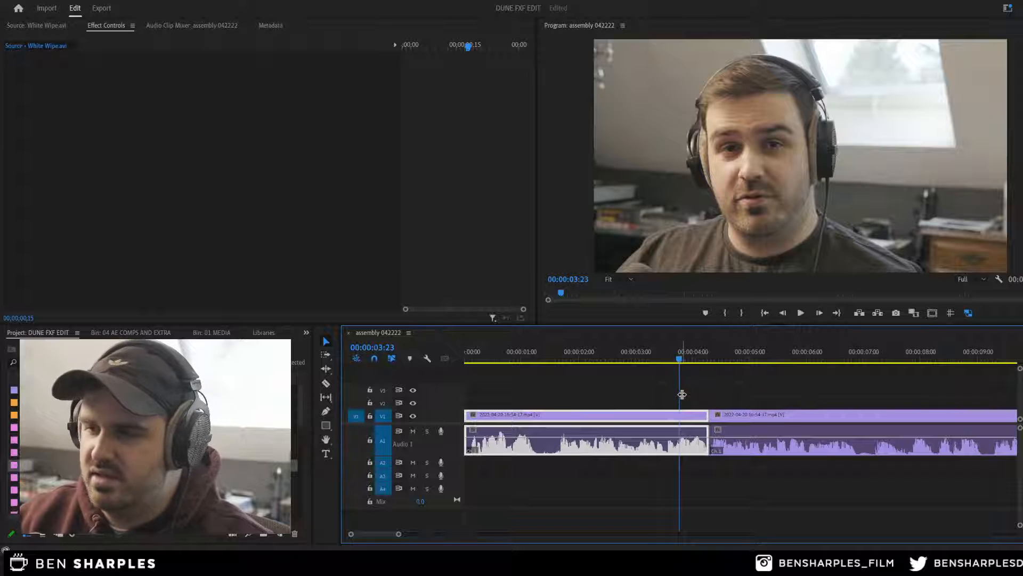
# Step: Move the playhead to 00:00:02:27 and clear the clip selection
pyautogui.click(636, 393)
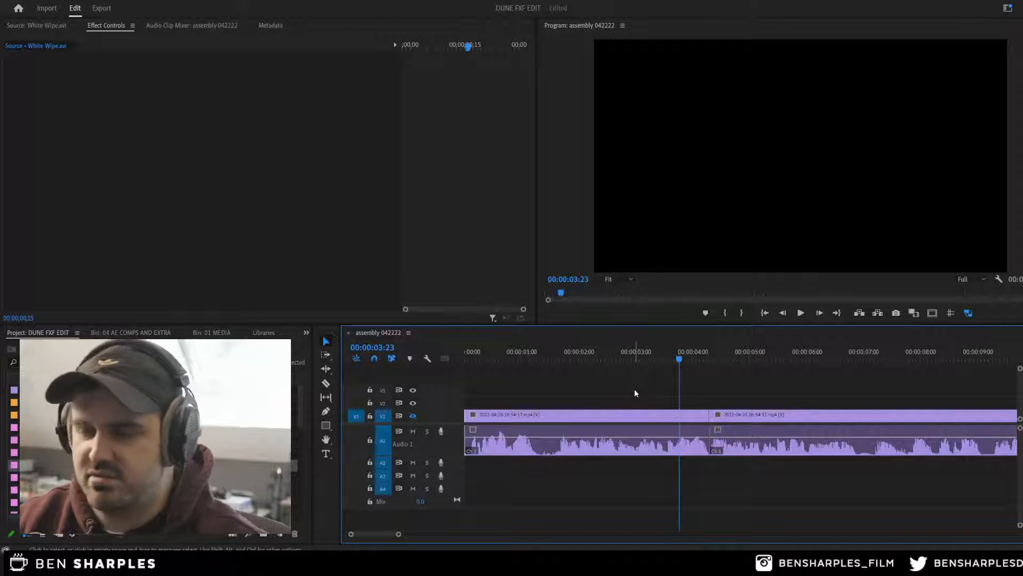
pyautogui.click(631, 362)
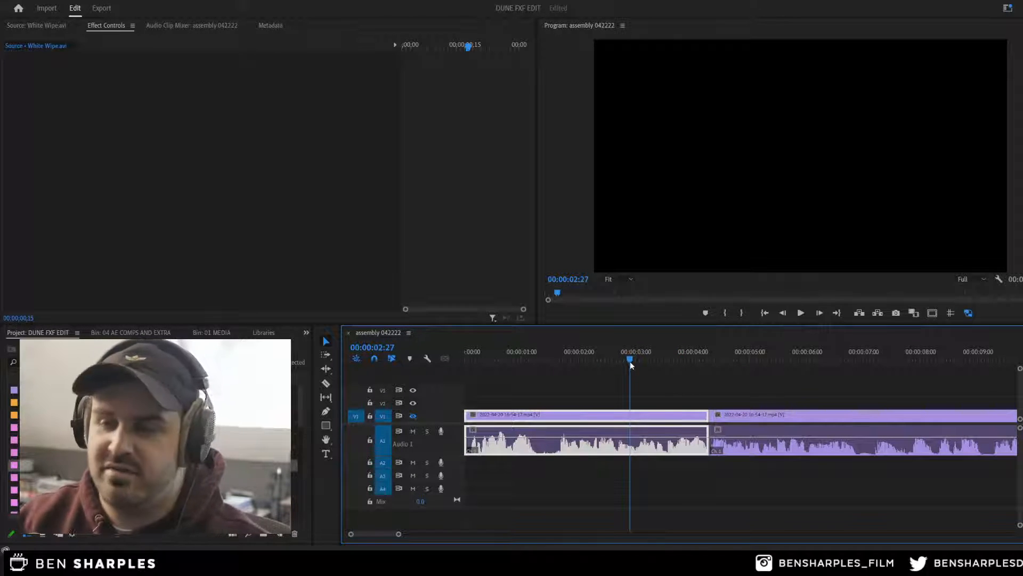
pyautogui.click(676, 397)
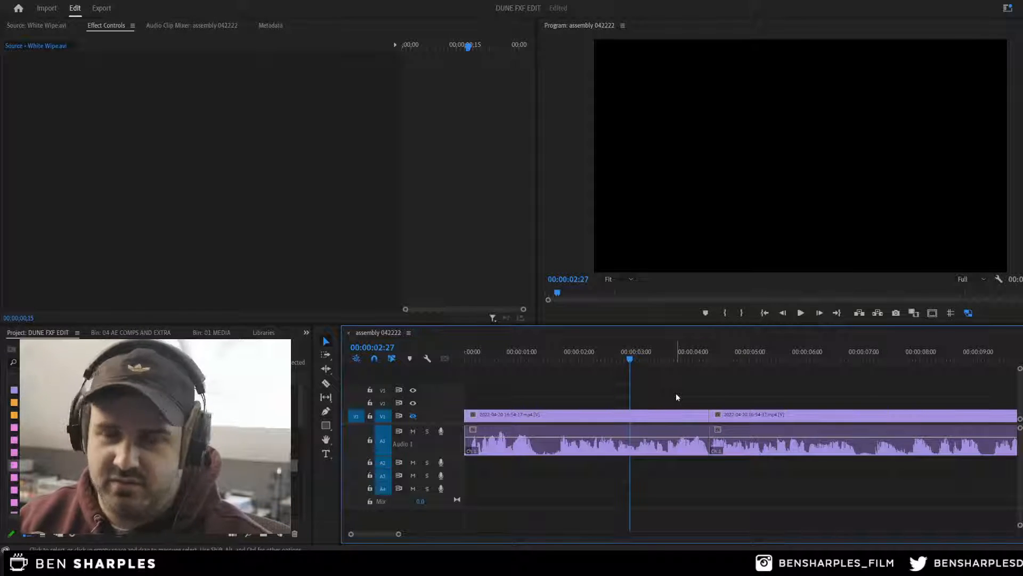
pyautogui.press('-')
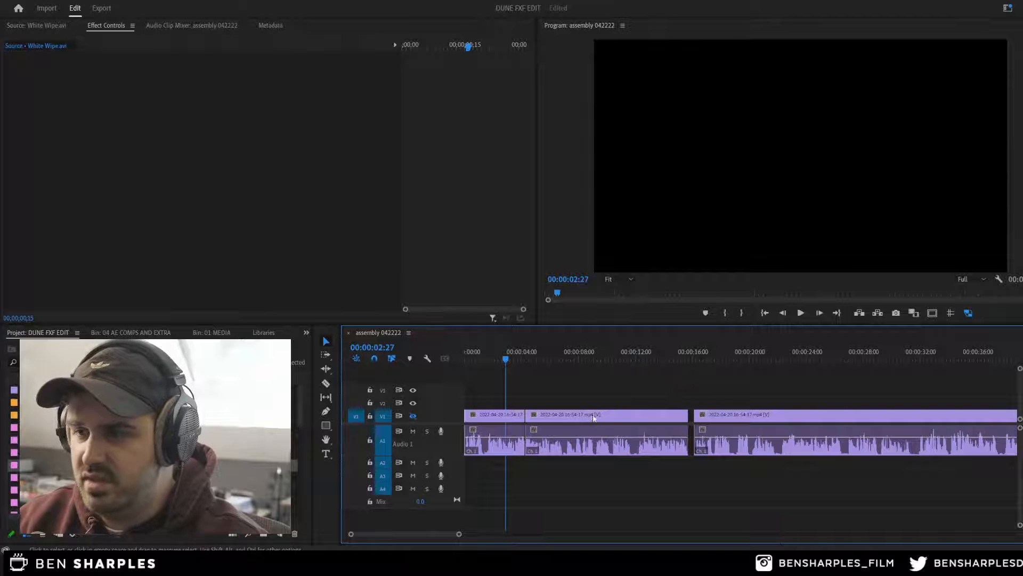
# Step: Extend the end of the second clip to the start of the third clip, closing the gap between them
pyautogui.moveTo(593, 418); pyautogui.dragTo(600, 419)
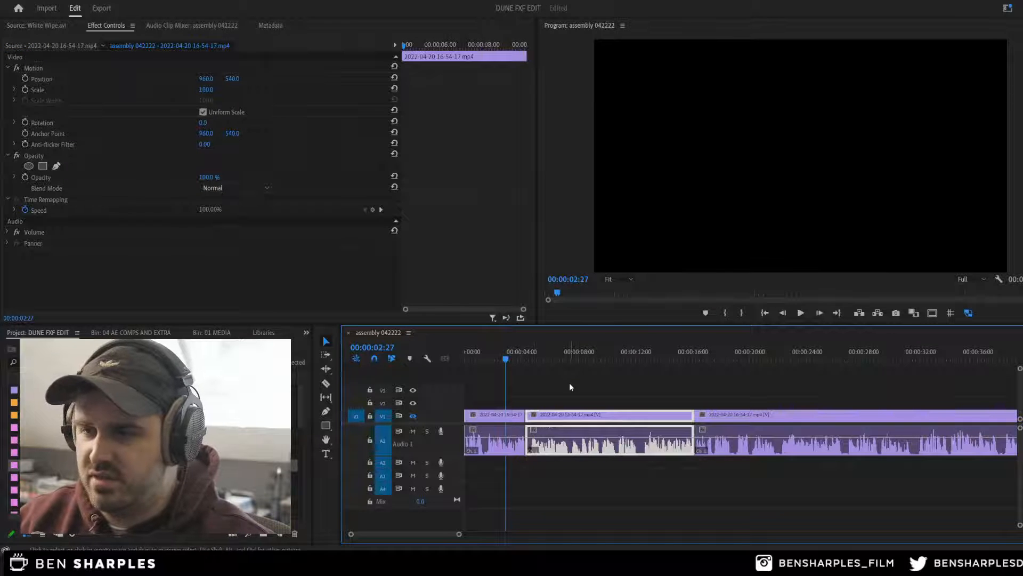
pyautogui.click(570, 381)
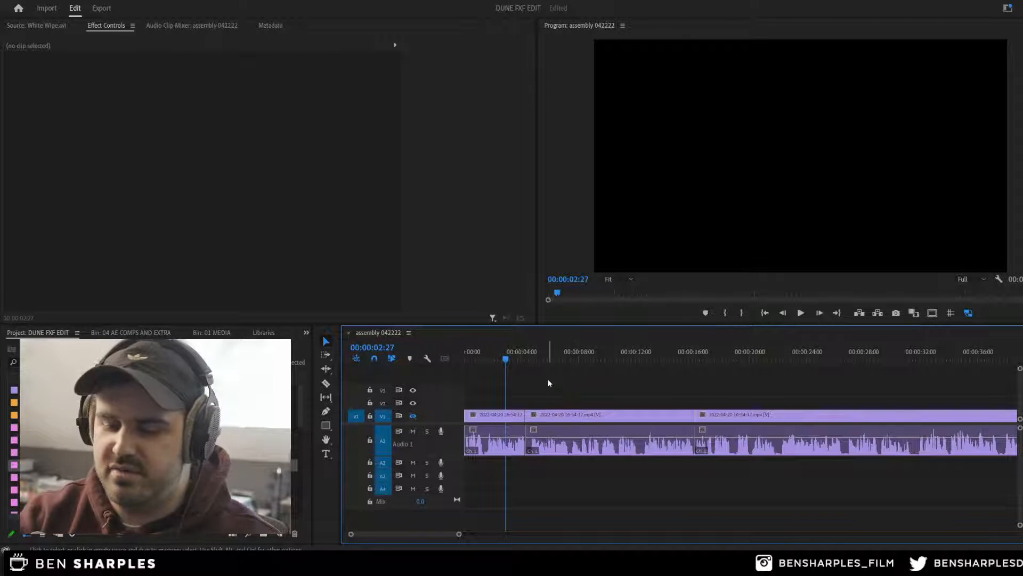
# Step: Play across the first cut, turn the V1 track output back on and save the project
pyautogui.press('=')
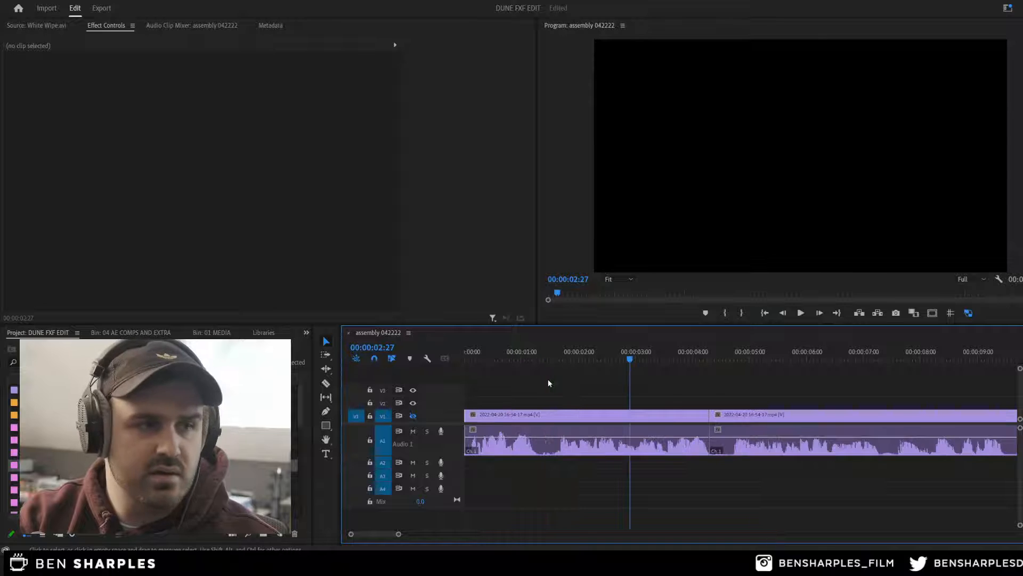
pyautogui.press('space')
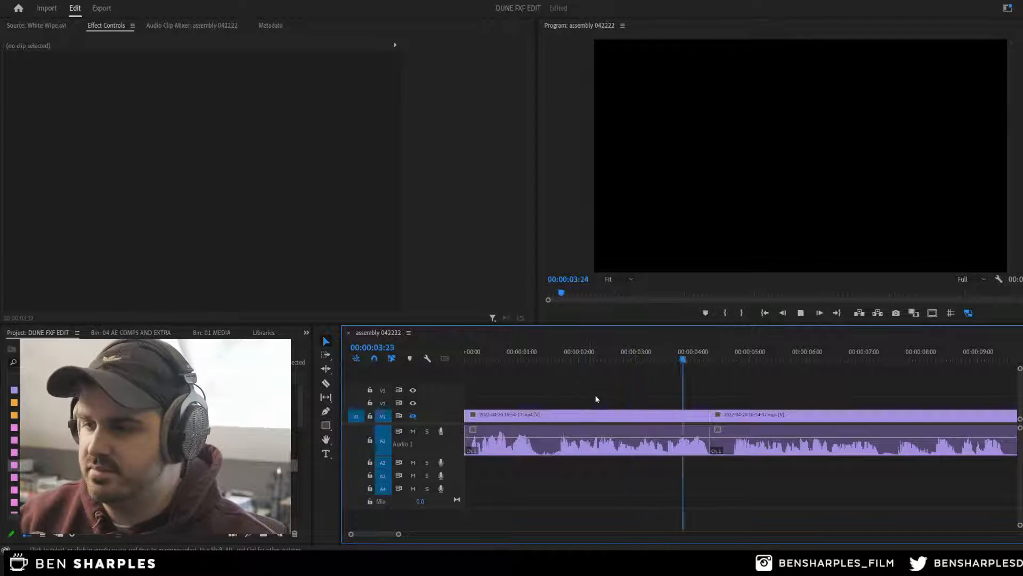
pyautogui.press('space')
pyautogui.click(414, 416)
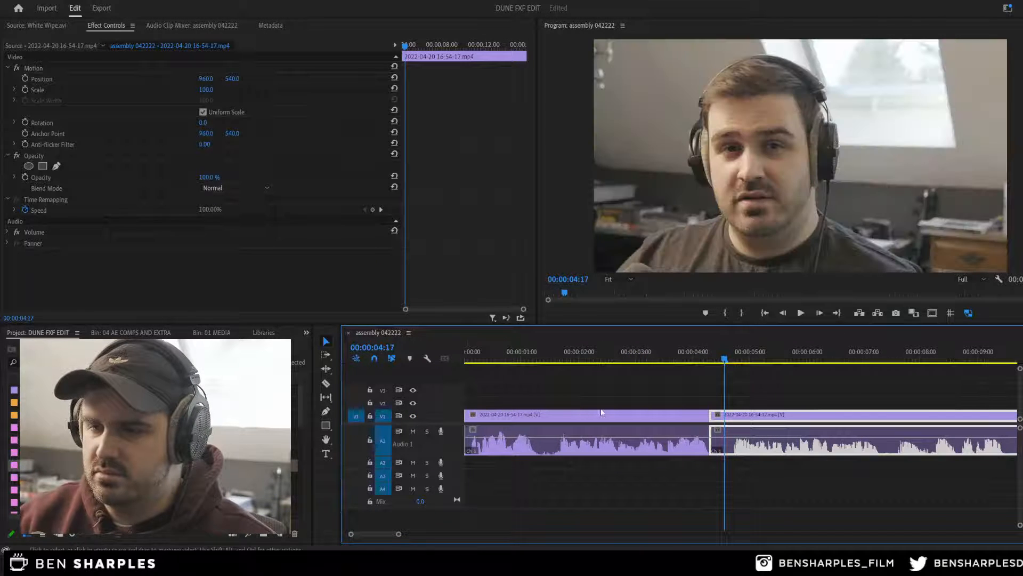
pyautogui.hotkey('ctrl', 's')
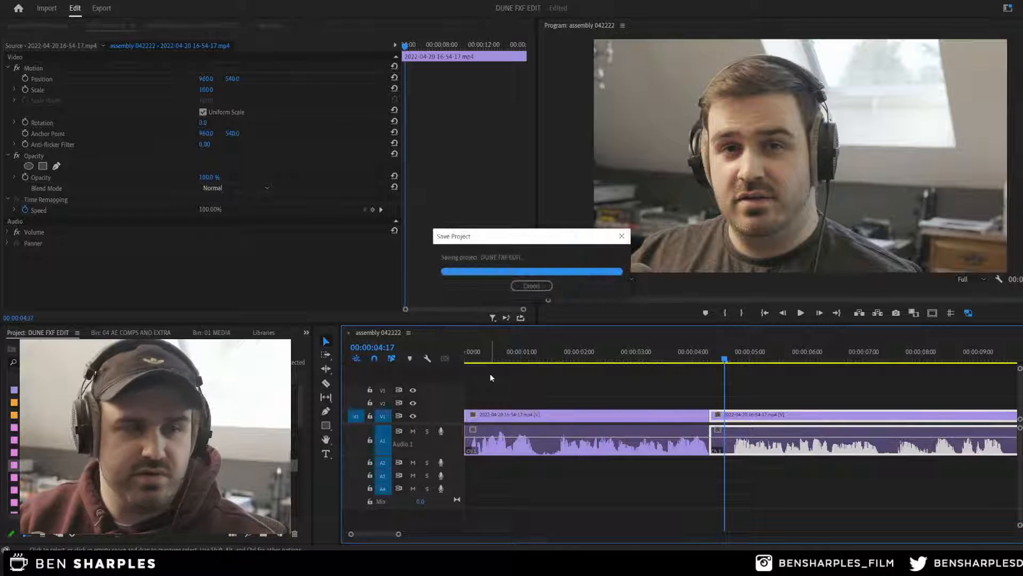
# Step: Add a sequence marker named BAD CUT at 00:00:04:08, at the end of the first clip
pyautogui.press('-')
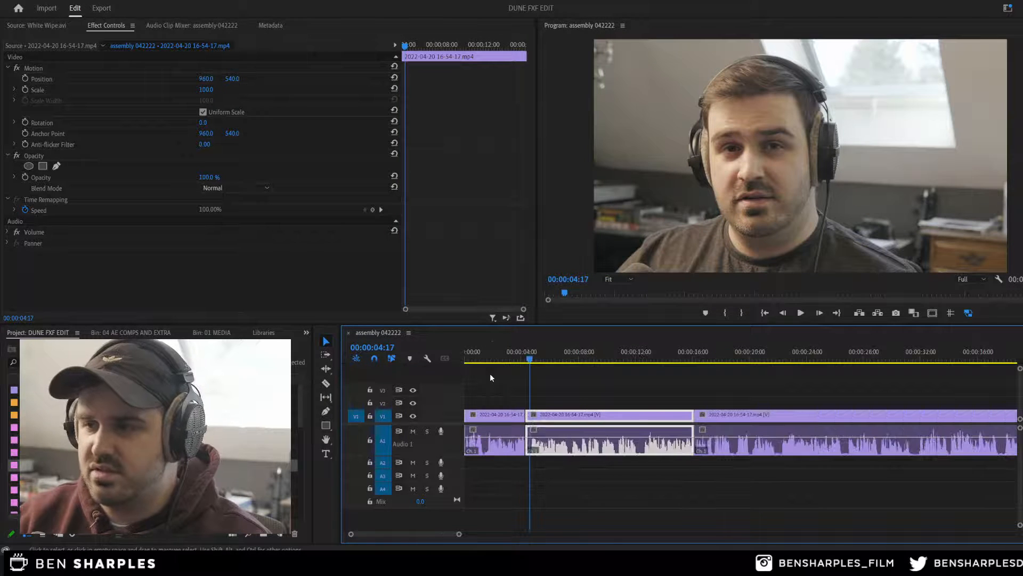
pyautogui.click(510, 372)
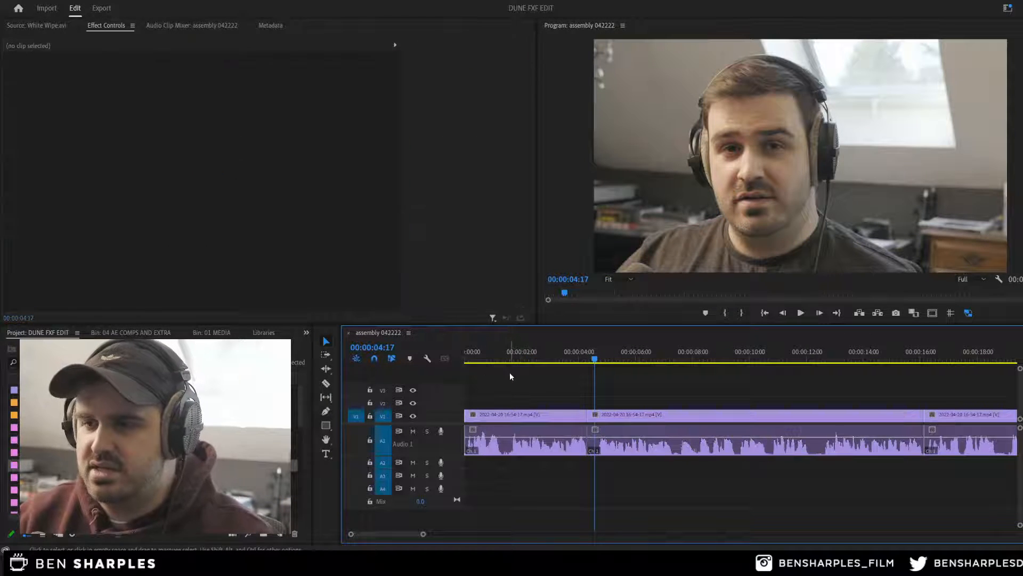
pyautogui.click(589, 357)
pyautogui.click(575, 414)
pyautogui.press('m')
pyautogui.press('m')
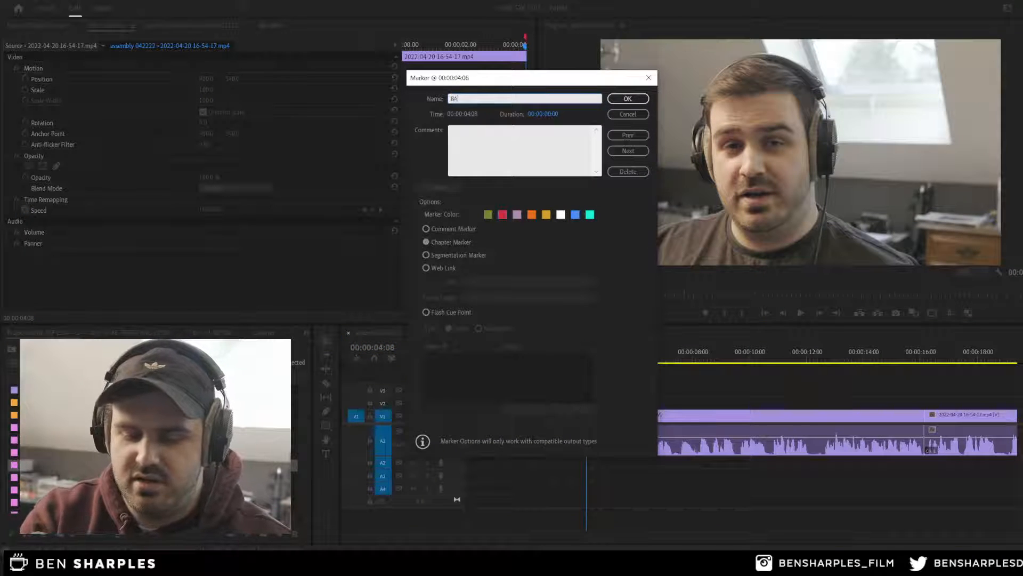
pyautogui.press('Return')
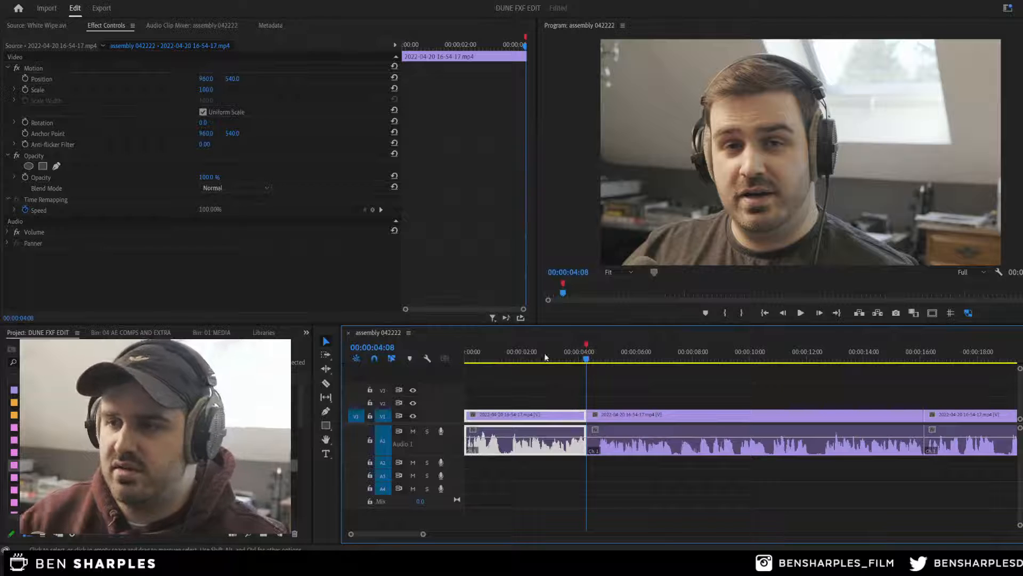
# Step: Delete the BAD CUT marker, park the playhead at 00:00:03:26 and save the project
pyautogui.press('-')
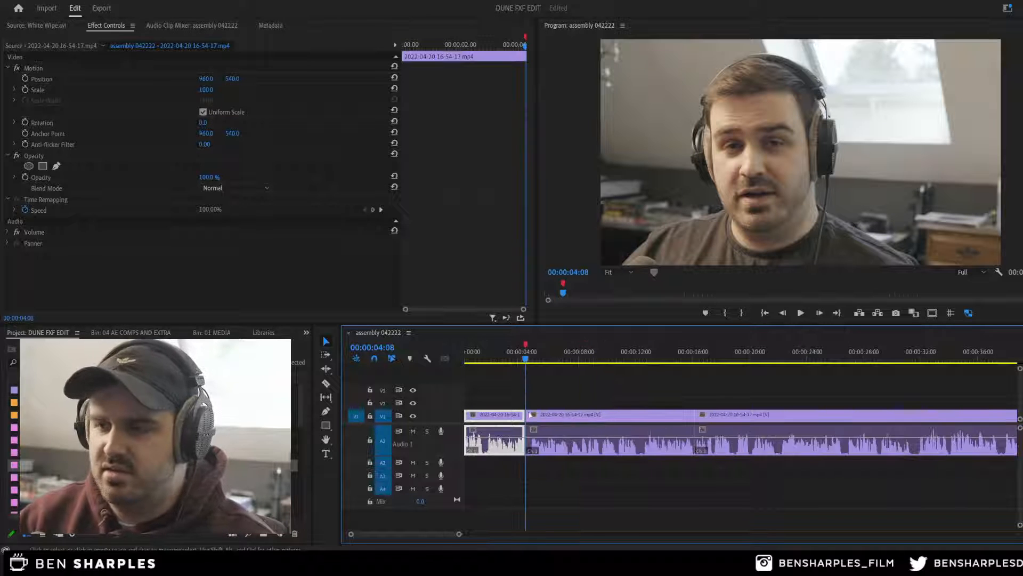
pyautogui.press('=')
pyautogui.press('=')
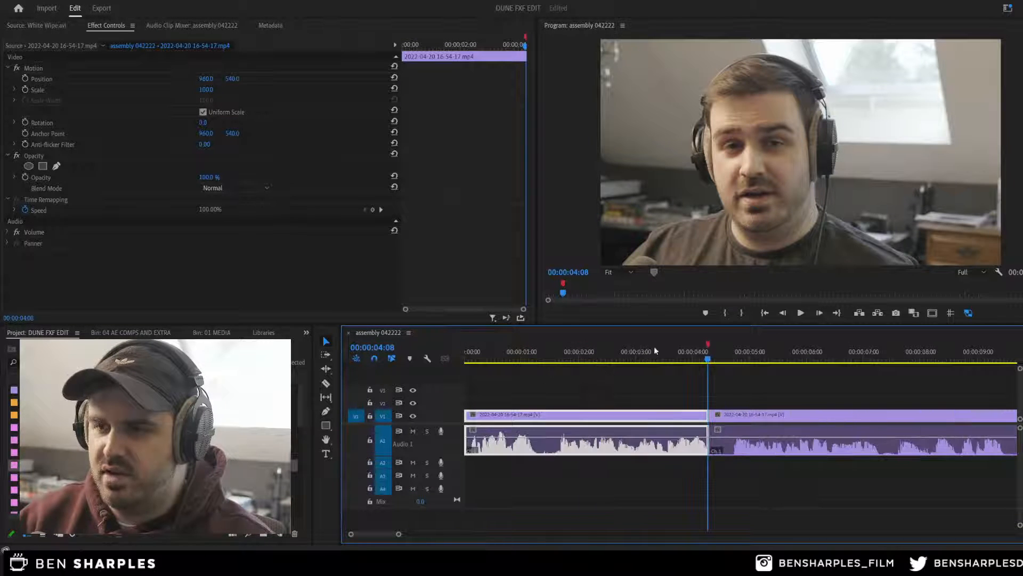
pyautogui.doubleClick(708, 345)
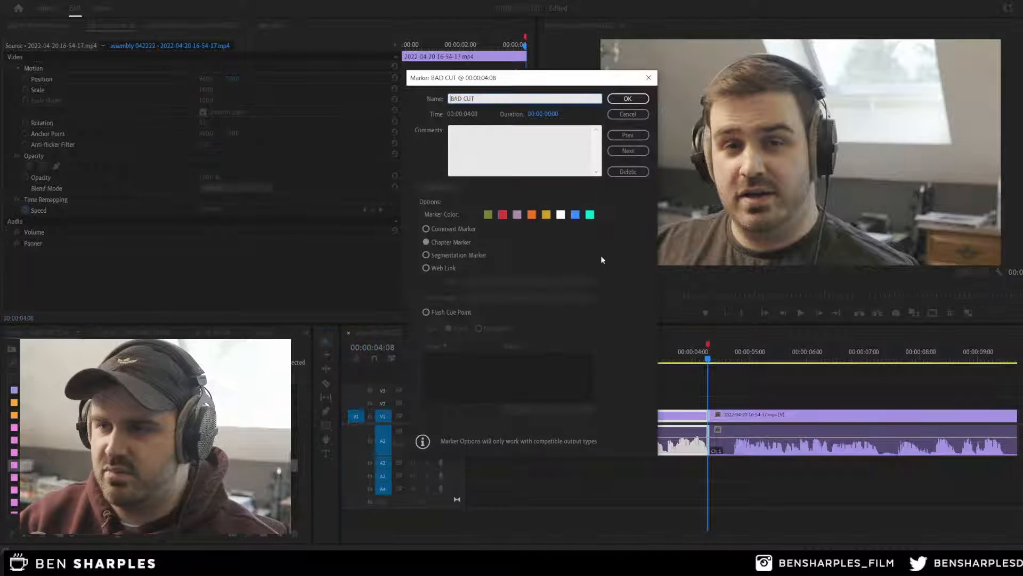
pyautogui.click(628, 171)
pyautogui.click(687, 358)
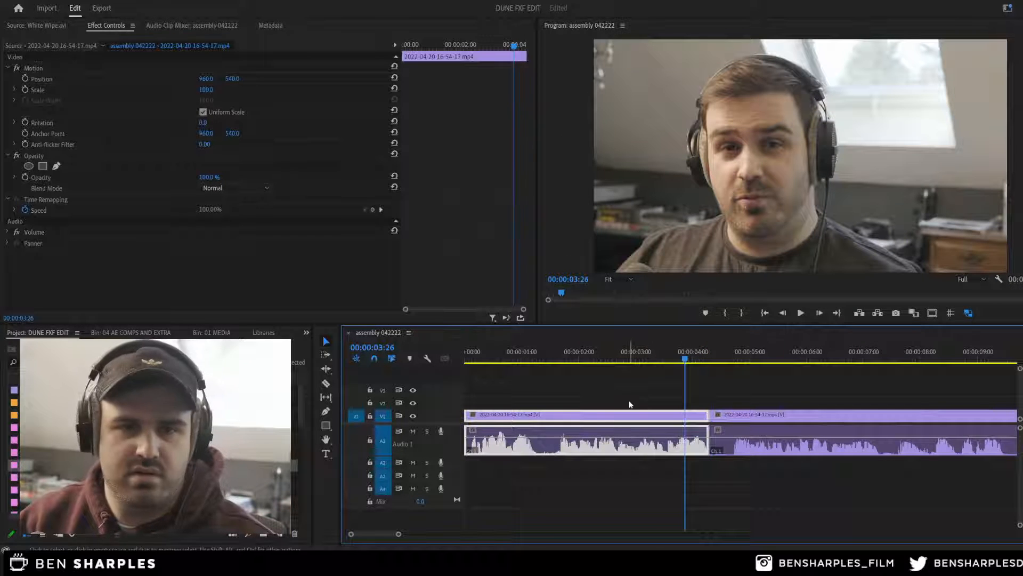
pyautogui.hotkey('ctrl', 's')
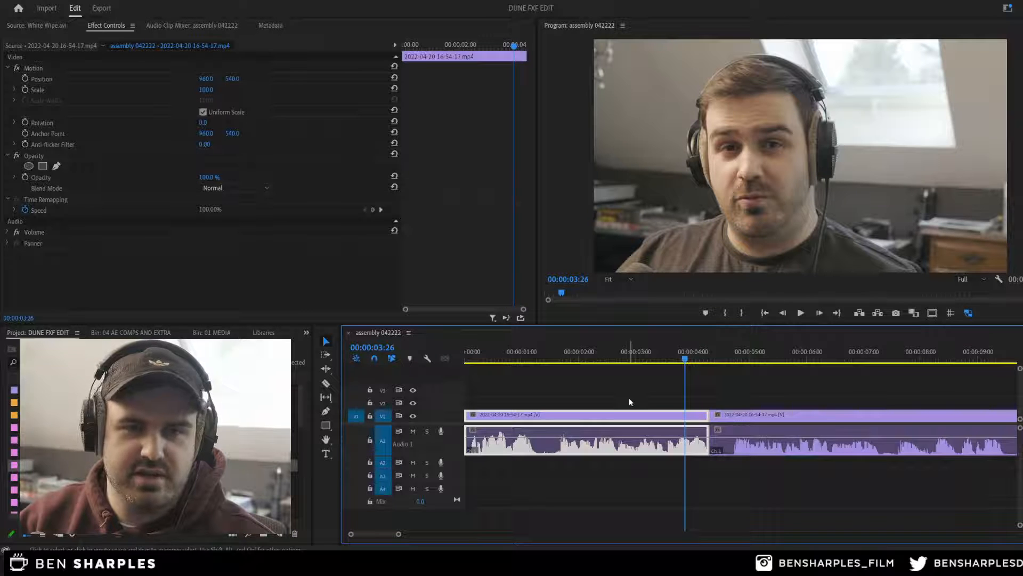
pyautogui.hotkey('ctrl', 's')
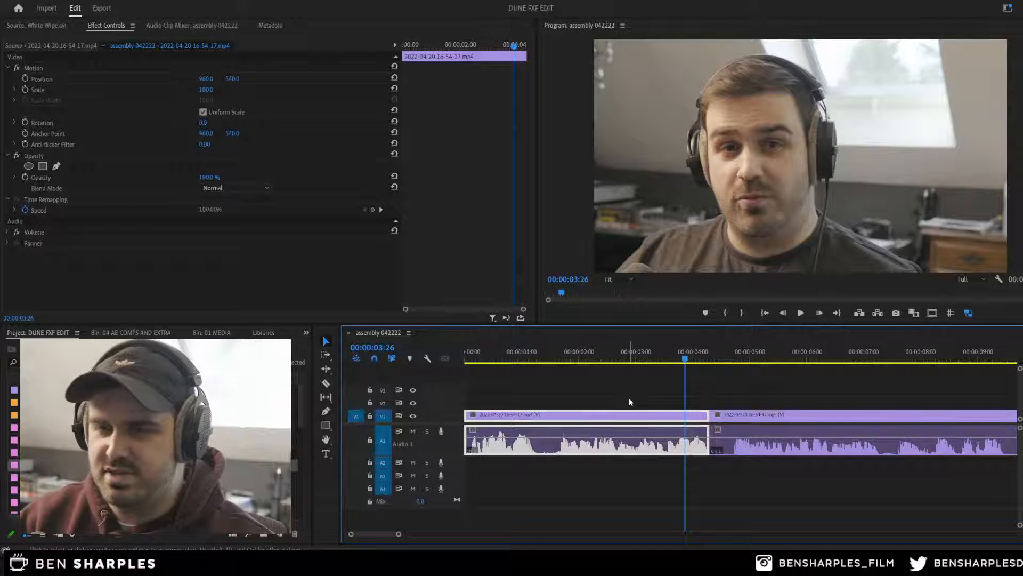
# Step: Razor off the short silent start of the second clip, delete that piece and close the resulting gap
pyautogui.click(656, 382)
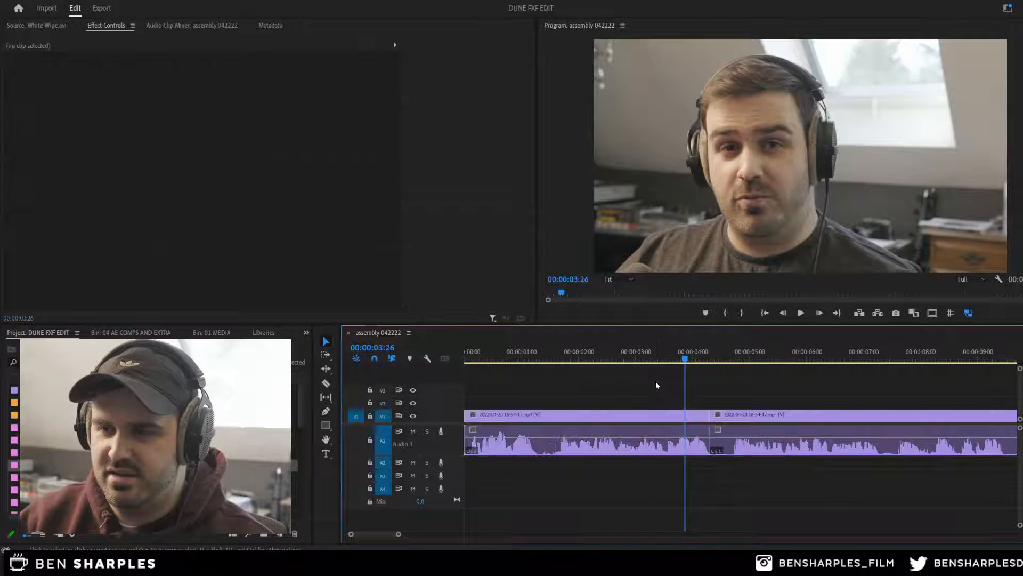
pyautogui.click(662, 354)
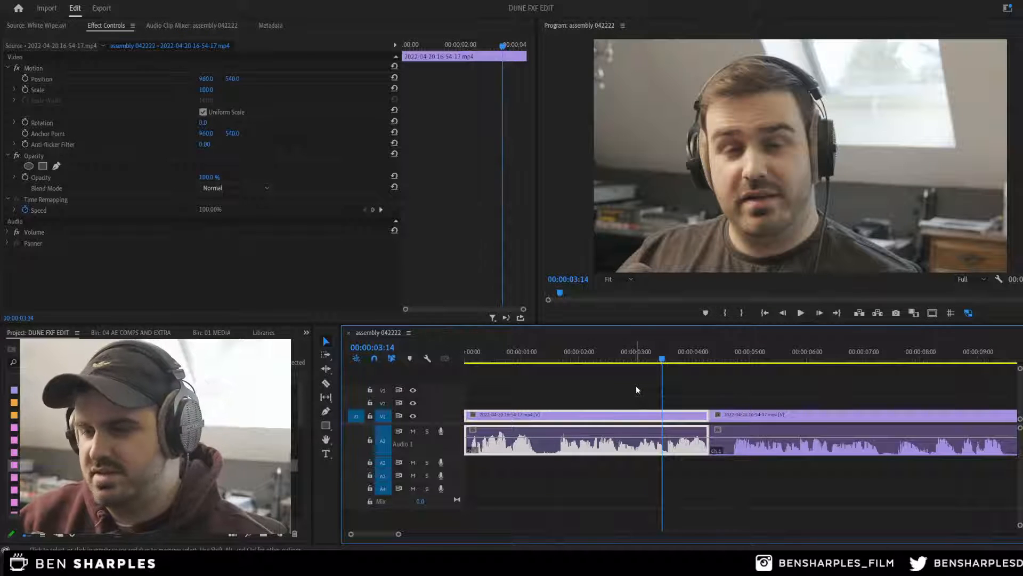
pyautogui.press('space')
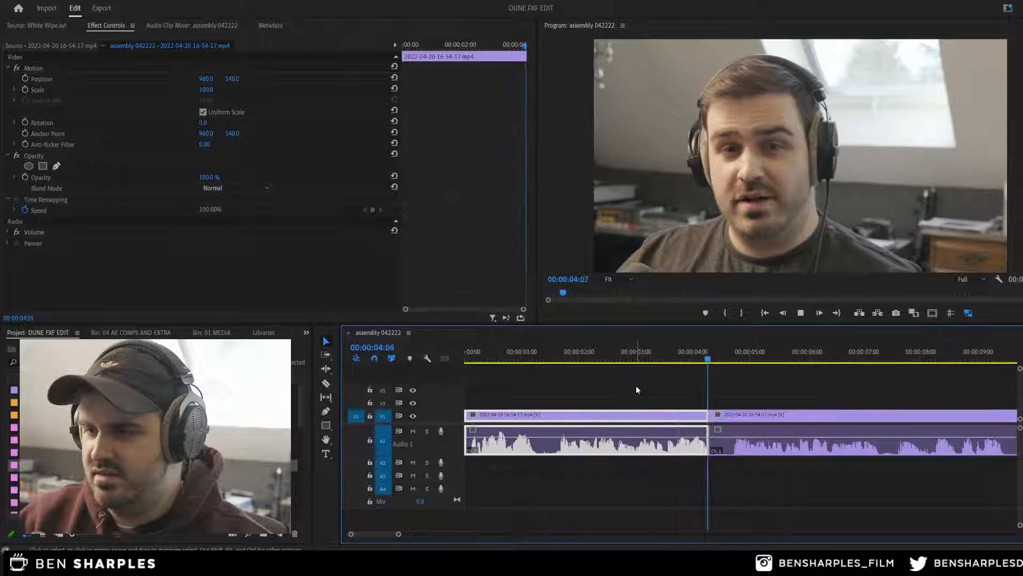
pyautogui.press('space')
pyautogui.press('c')
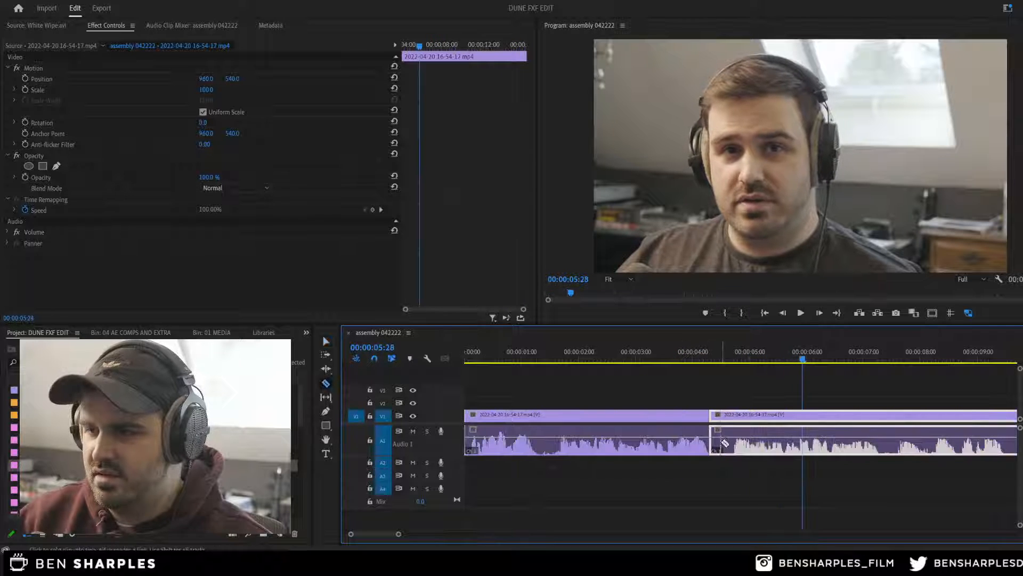
pyautogui.click(721, 442)
pyautogui.press('v')
pyautogui.press('Delete')
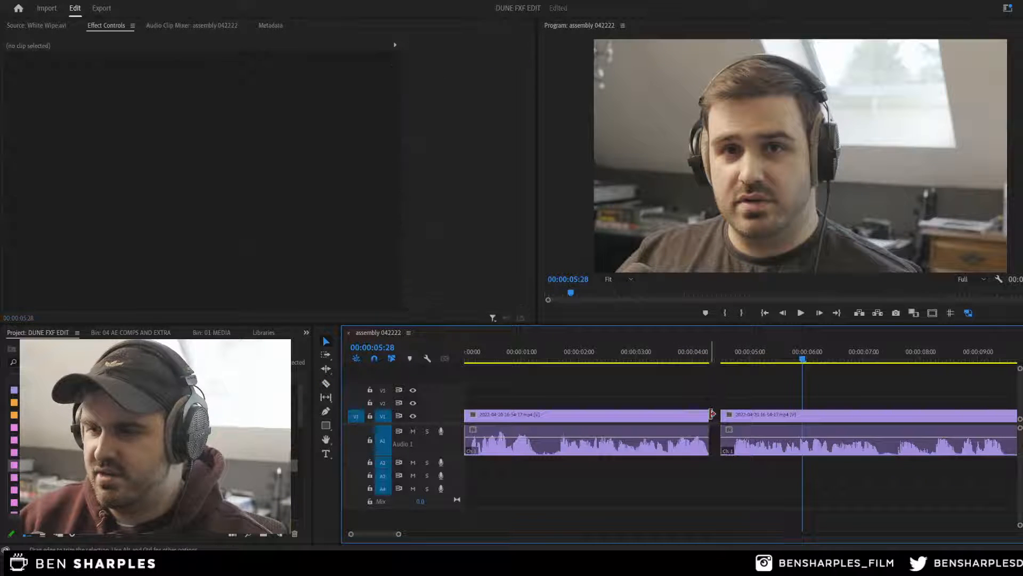
pyautogui.press('Delete')
# Step: Place the playhead at 00:00:03:00, deselect the first clip and save the project
pyautogui.click(635, 353)
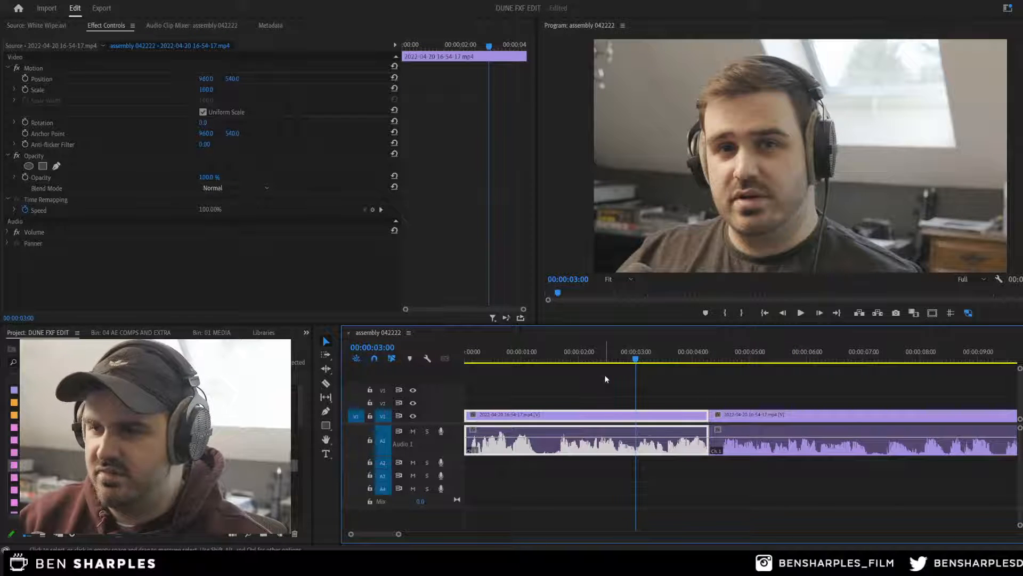
pyautogui.press('-')
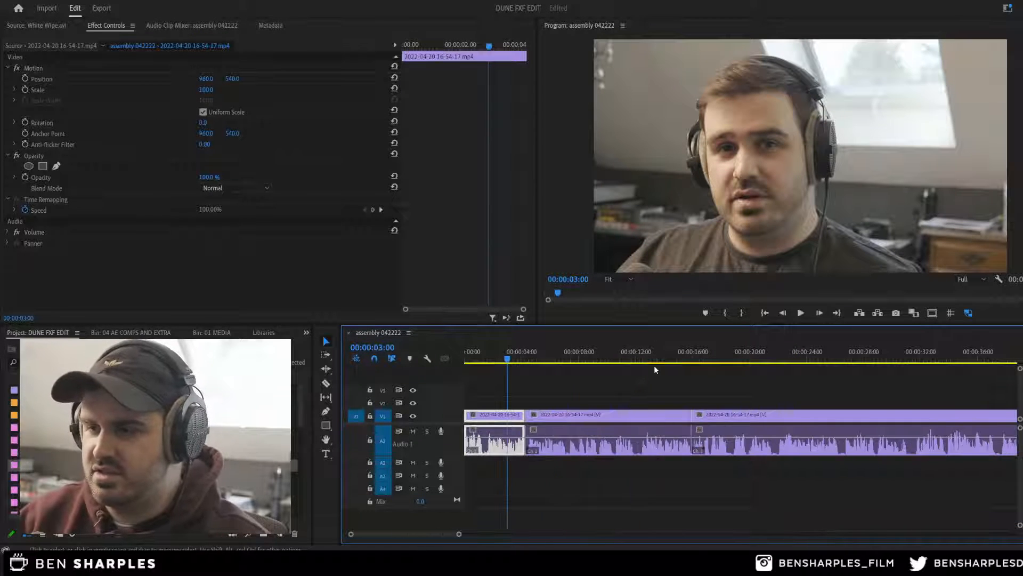
pyautogui.press('=')
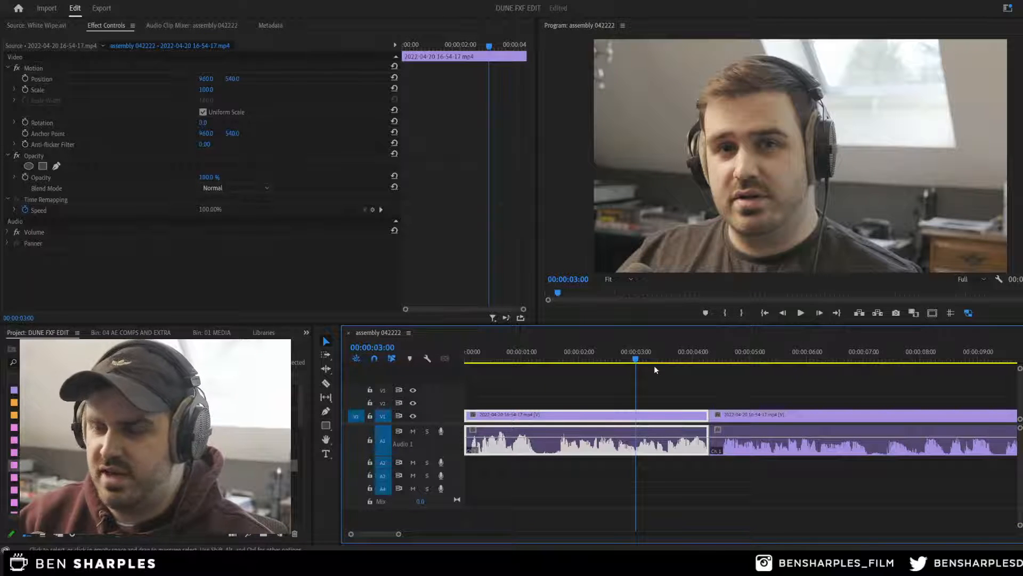
pyautogui.click(604, 383)
pyautogui.hotkey('ctrl', 's')
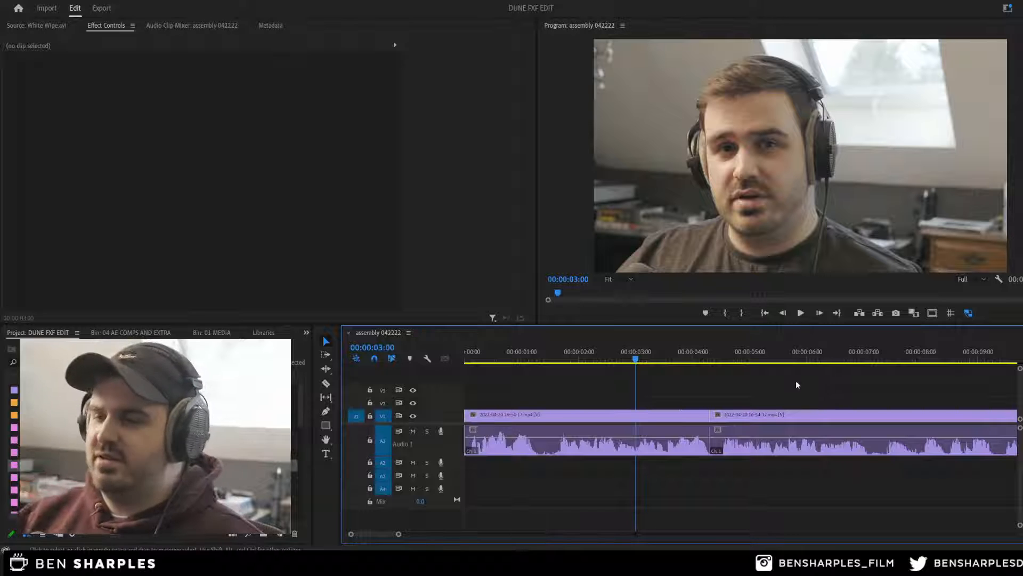
# Step: Play the sequence from 00:00:03:00 and replay the third clip from 00:00:18:02 to check for pauses
pyautogui.press('space')
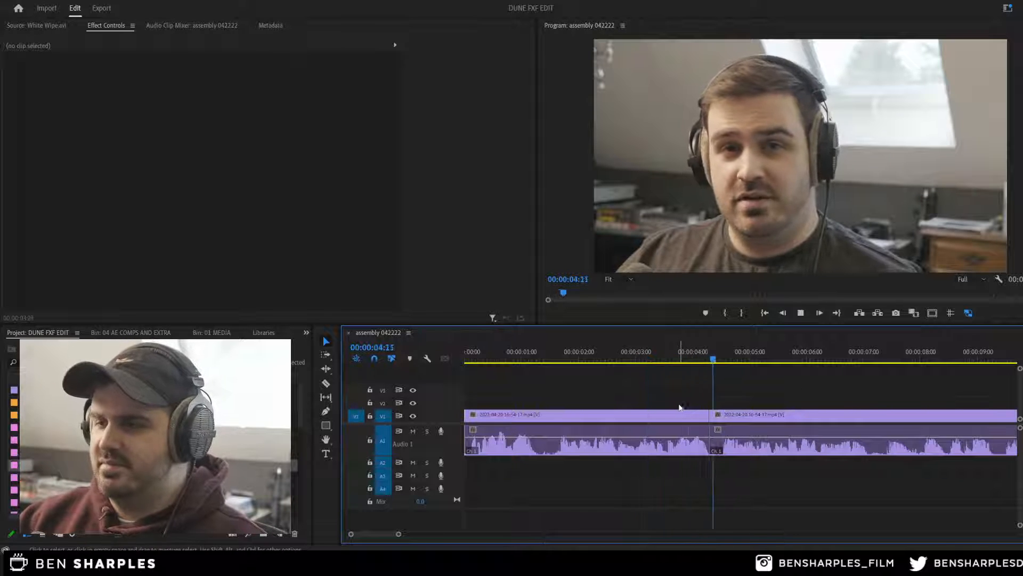
pyautogui.press('-')
pyautogui.press('-')
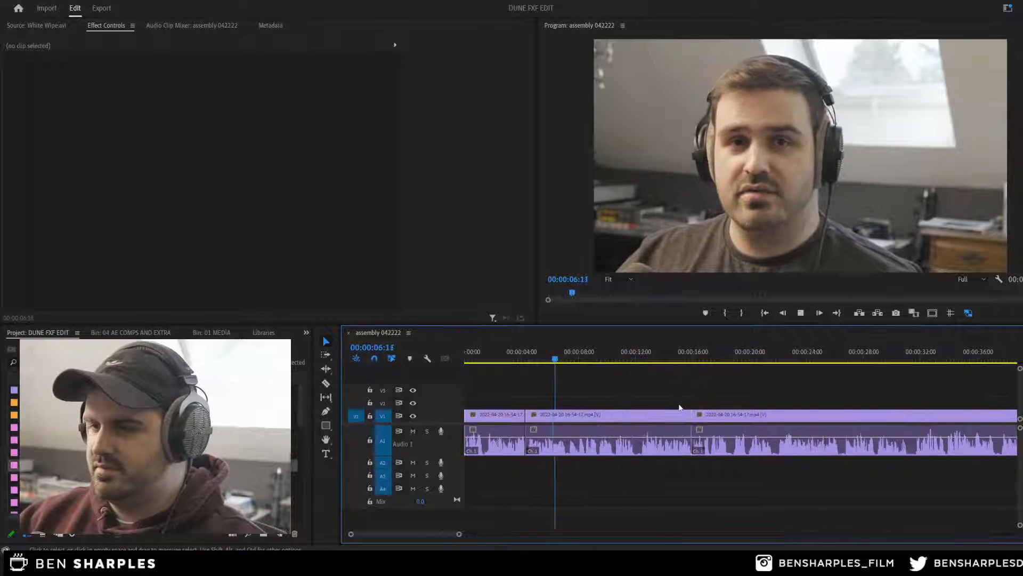
pyautogui.press('=')
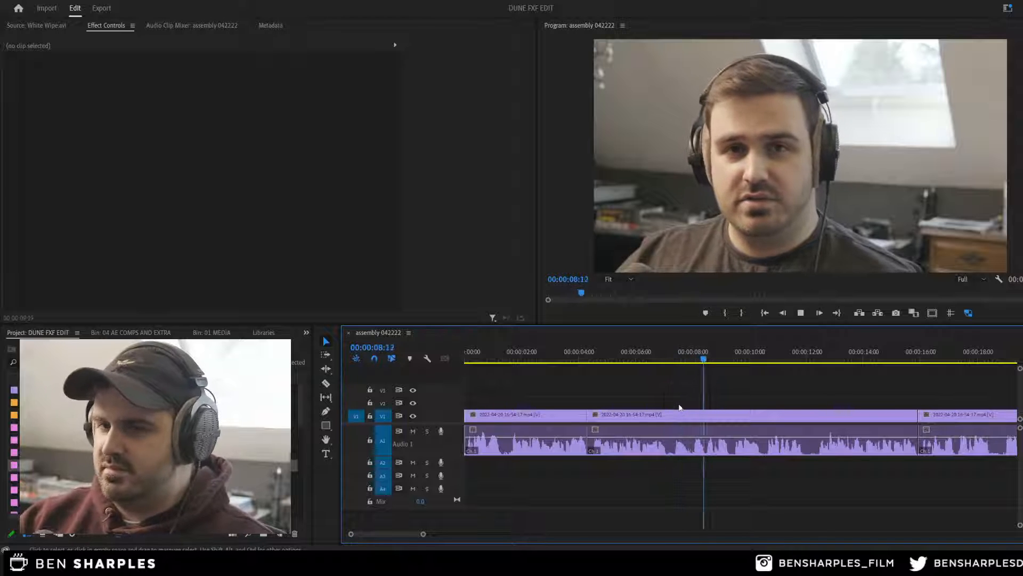
pyautogui.click(714, 411)
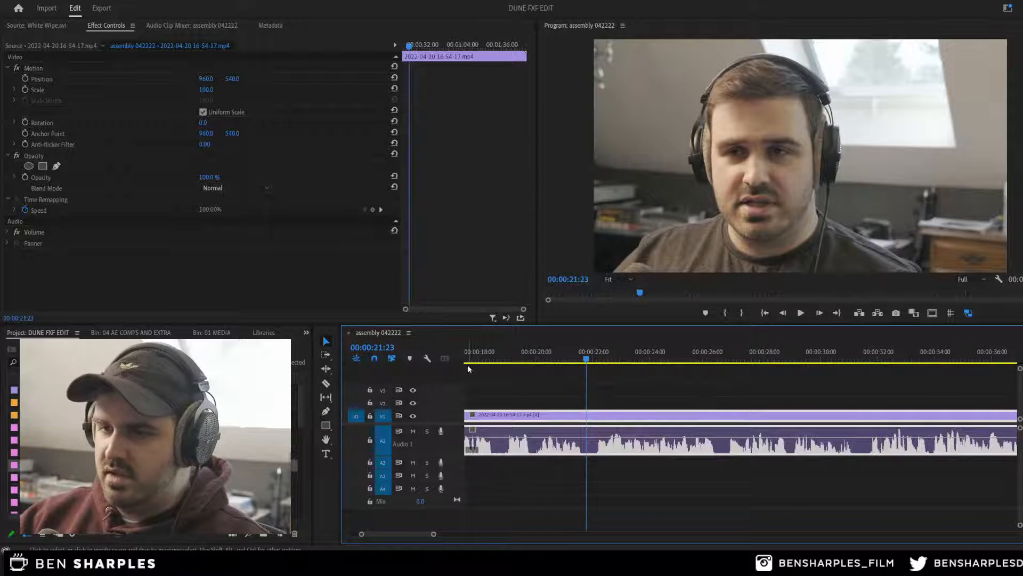
pyautogui.click(482, 363)
pyautogui.press('=')
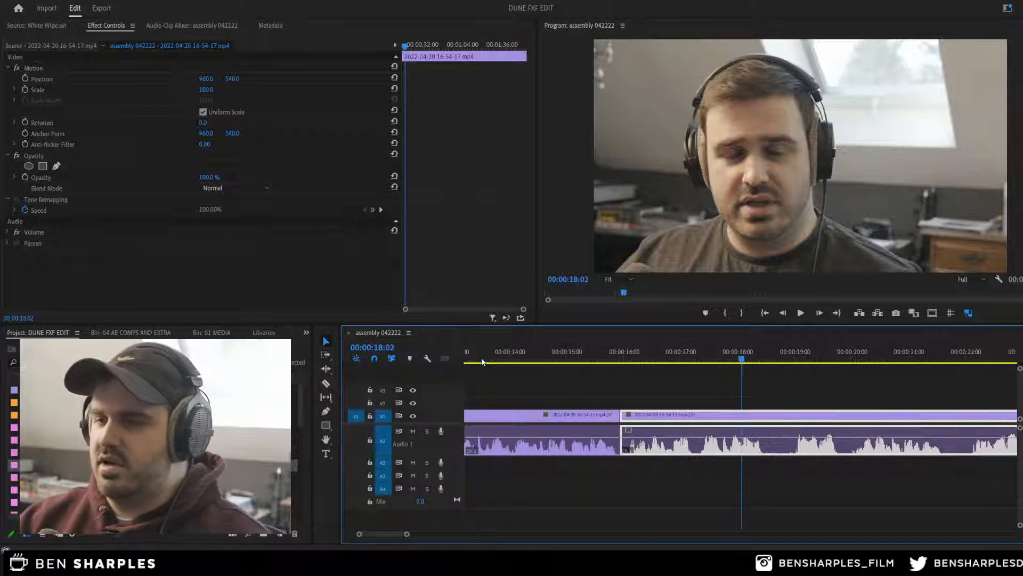
pyautogui.press('space')
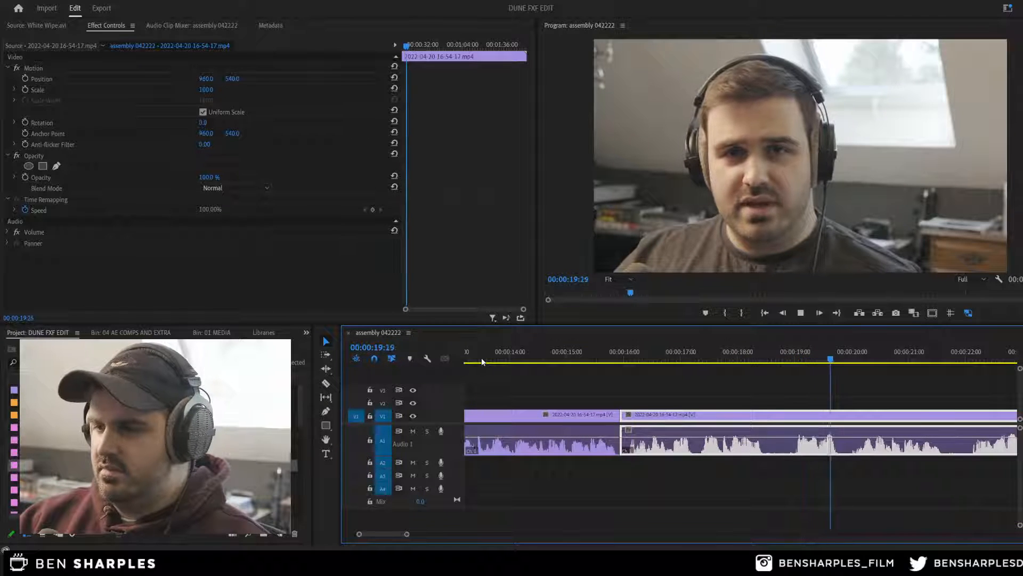
pyautogui.press('space')
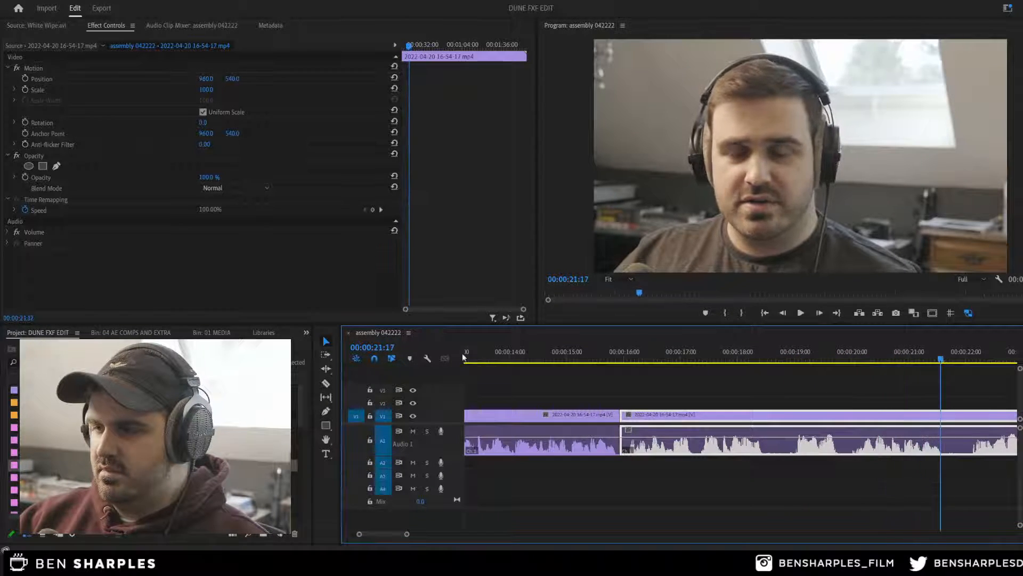
# Step: Razor the third clip at about 18.5, 19 and 20 seconds and ripple delete the short silent segment between the first two cuts
pyautogui.press('c')
pyautogui.click(764, 440)
pyautogui.click(789, 440)
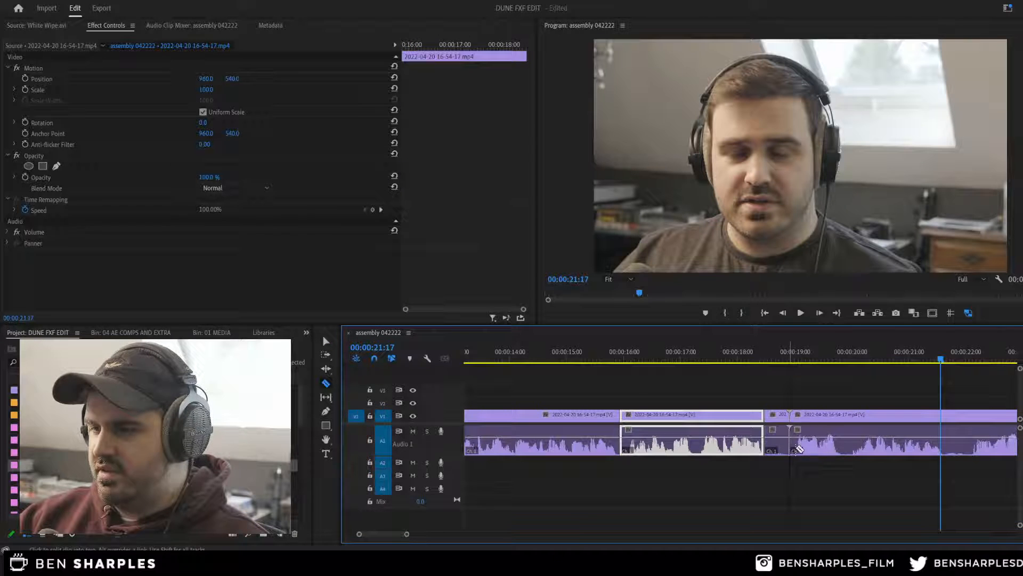
pyautogui.click(847, 448)
pyautogui.press('v')
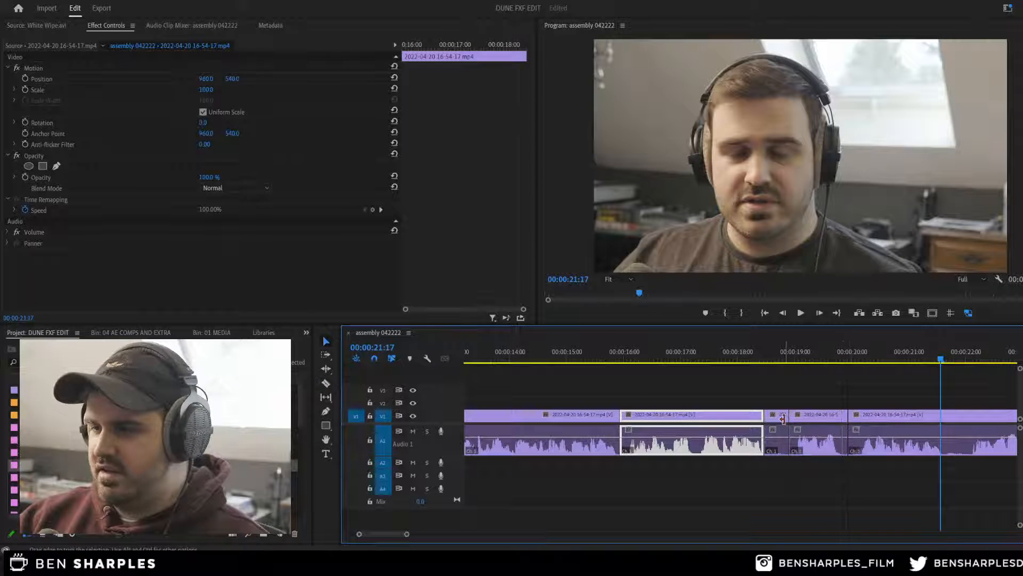
pyautogui.click(782, 422)
pyautogui.hotkey('shift', 'Delete')
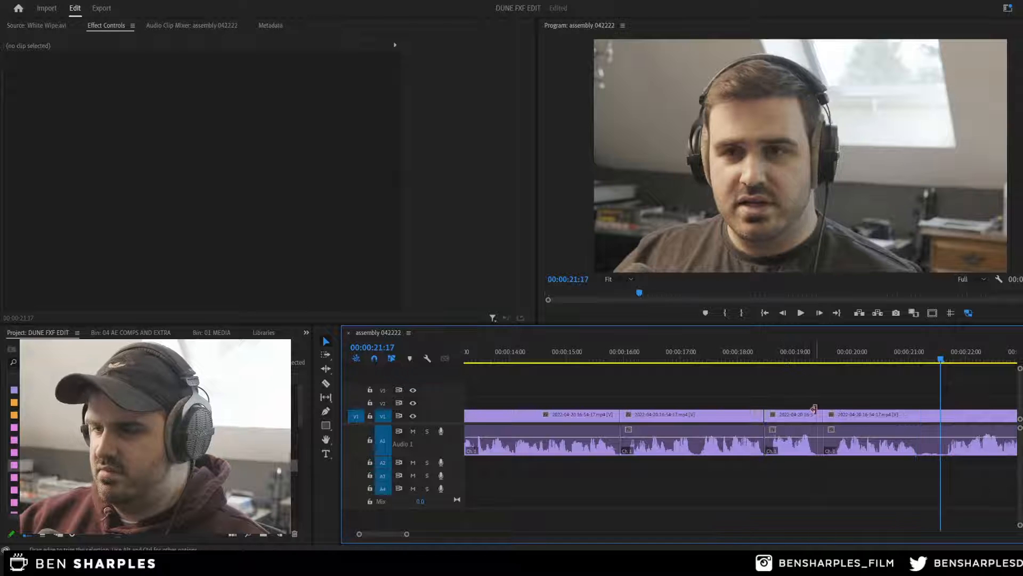
# Step: Delete the short silent piece just before the cut at about 19.4 seconds and close the gap it leaves
pyautogui.click(820, 418)
pyautogui.press('Delete')
pyautogui.click(820, 415)
pyautogui.press('Delete')
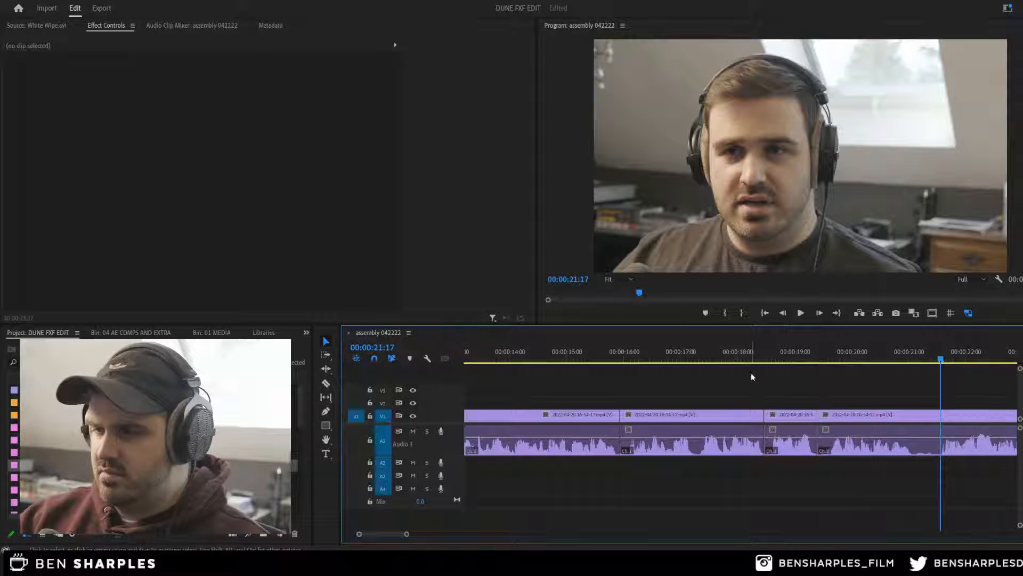
# Step: Replay the tightened cut from about 18.2 seconds, clear the clip selection and save the project
pyautogui.click(750, 356)
pyautogui.press('space')
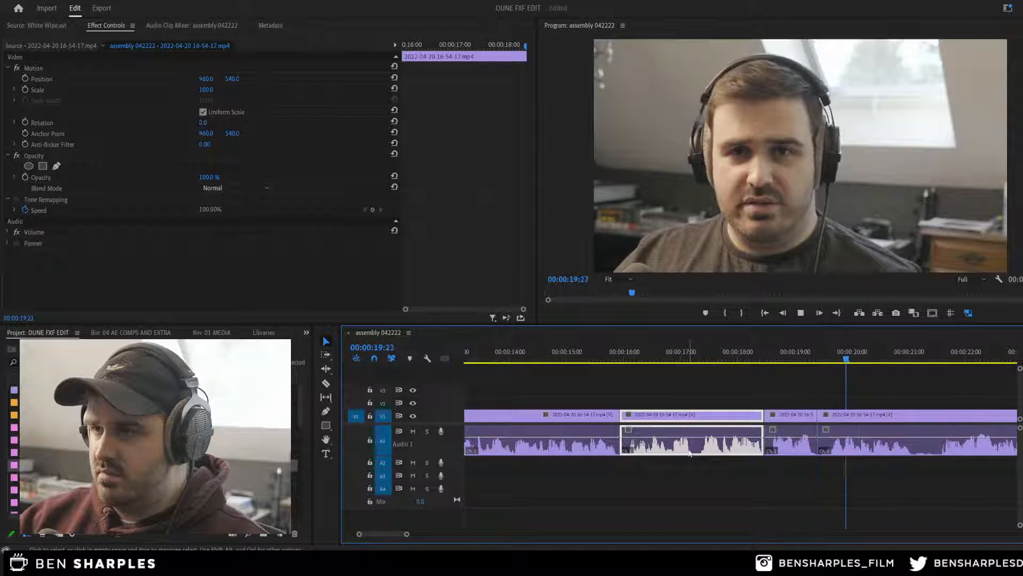
pyautogui.click(723, 409)
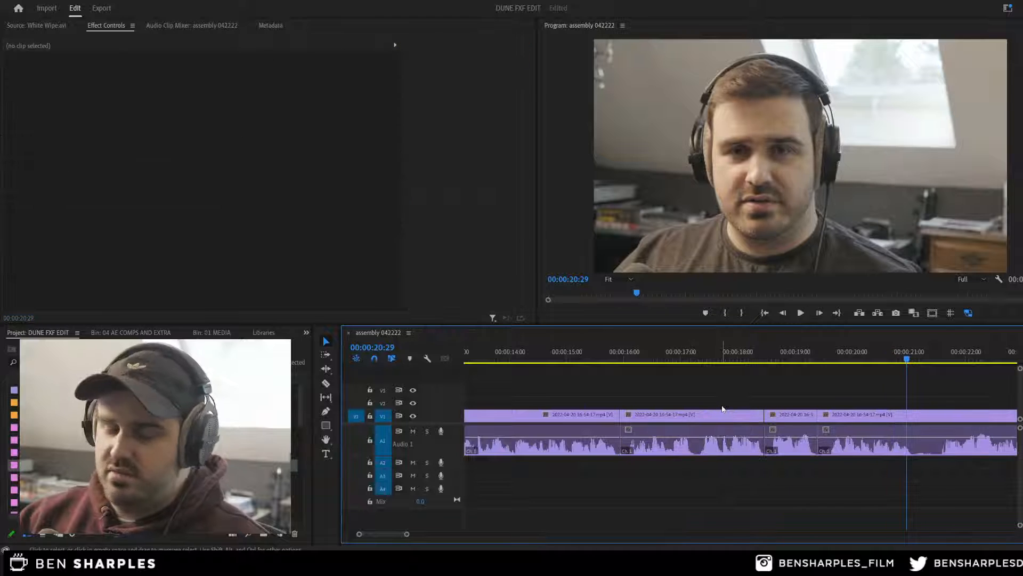
pyautogui.hotkey('ctrl', 's')
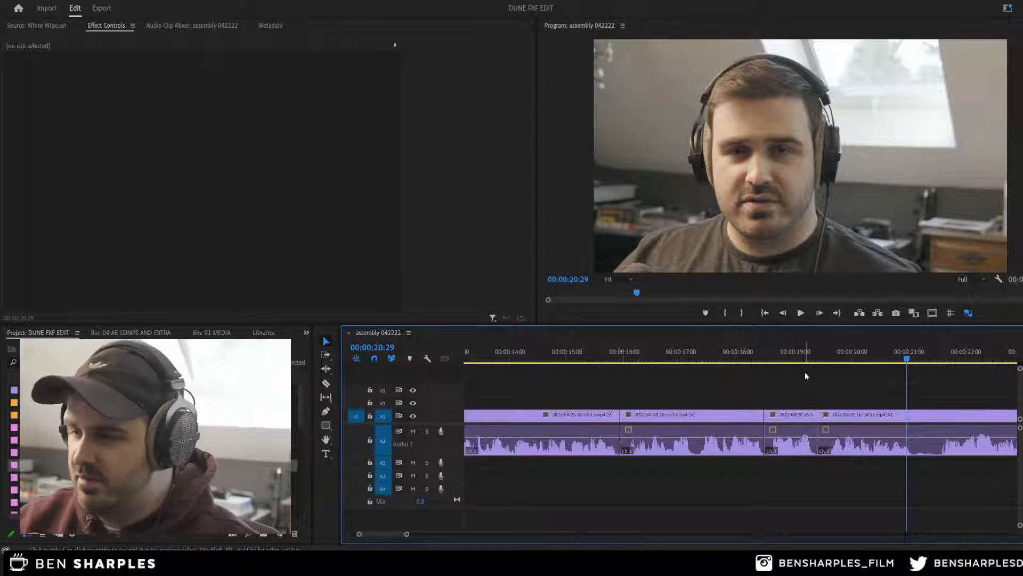
# Step: Play the last clip from 00:00:20:29 to about 25 seconds to check for pauses
pyautogui.press('space')
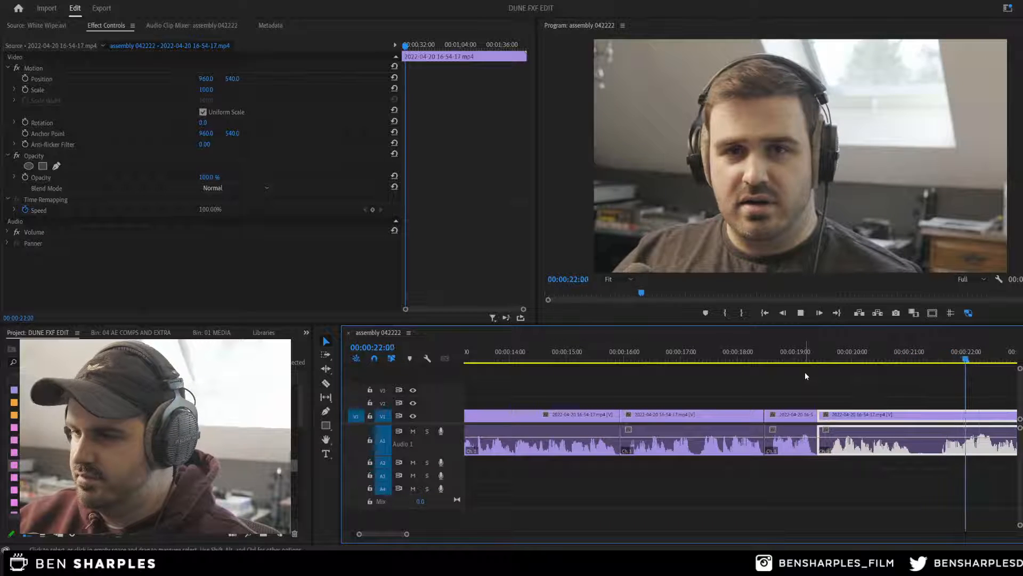
pyautogui.press('-')
pyautogui.press('-')
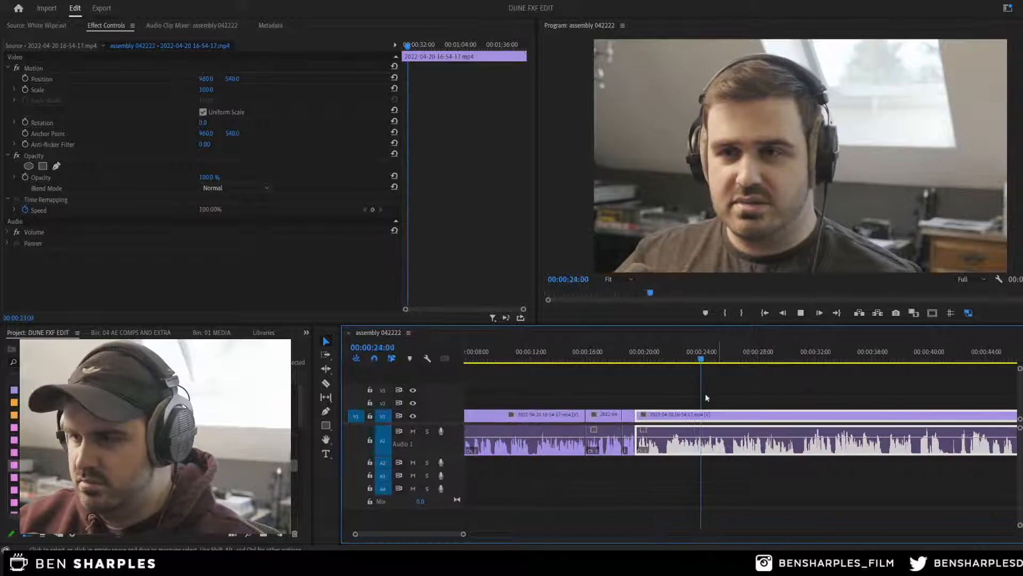
pyautogui.press('space')
pyautogui.press('=')
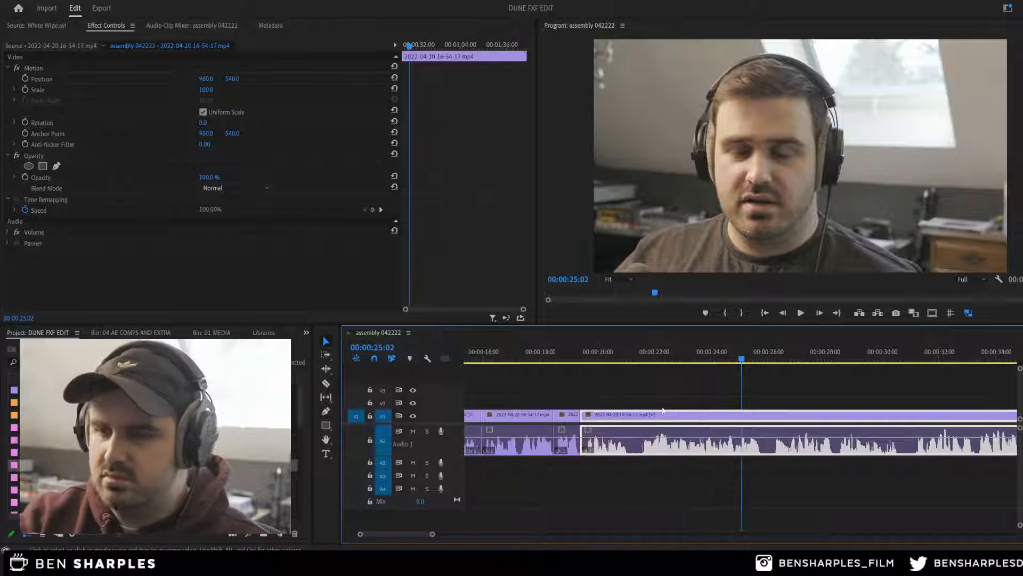
pyautogui.press('=')
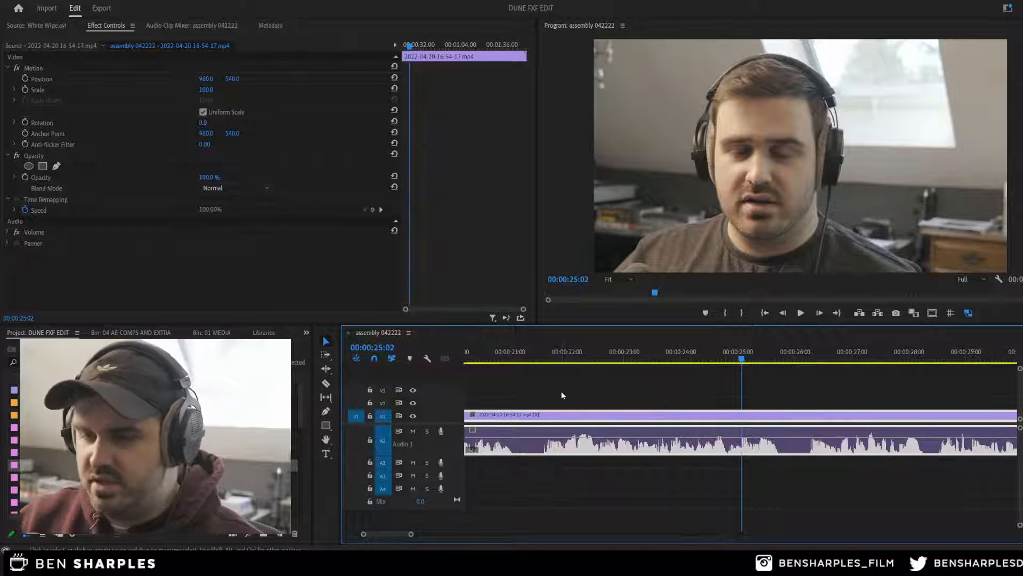
# Step: Razor out the silence between about 21.1 and 21.5 seconds, close the gap and save the project with the playhead at 00:00:22:29
pyautogui.press('c')
pyautogui.click(513, 439)
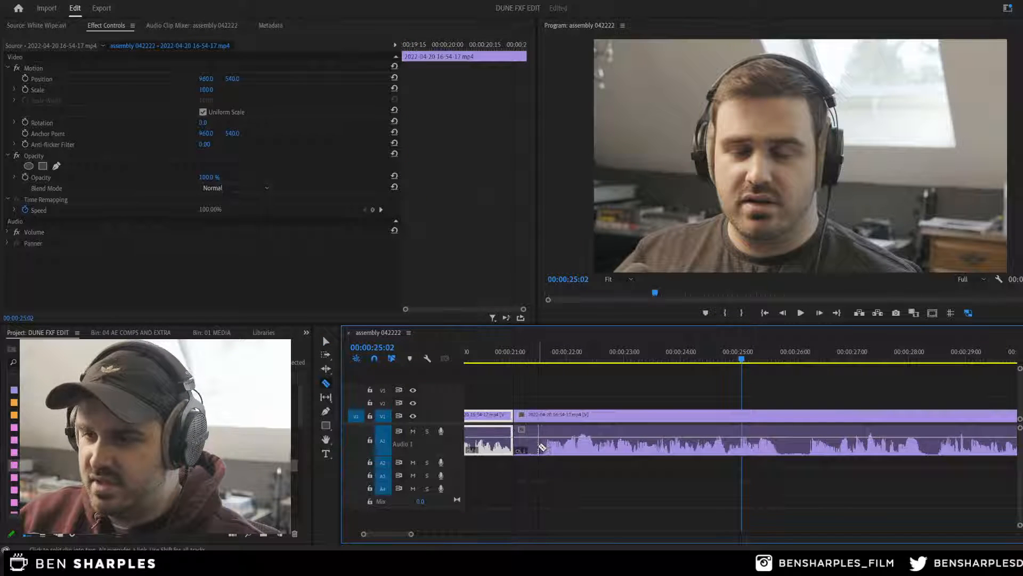
pyautogui.click(539, 446)
pyautogui.press('v')
pyautogui.click(526, 420)
pyautogui.press('Delete')
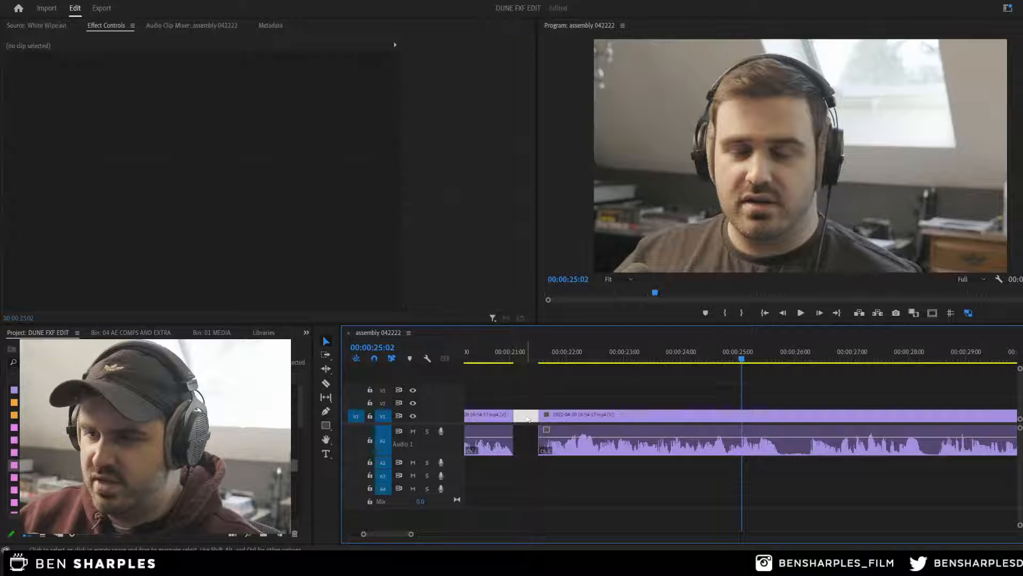
pyautogui.press('Delete')
pyautogui.click(621, 355)
pyautogui.hotkey('ctrl', 's')
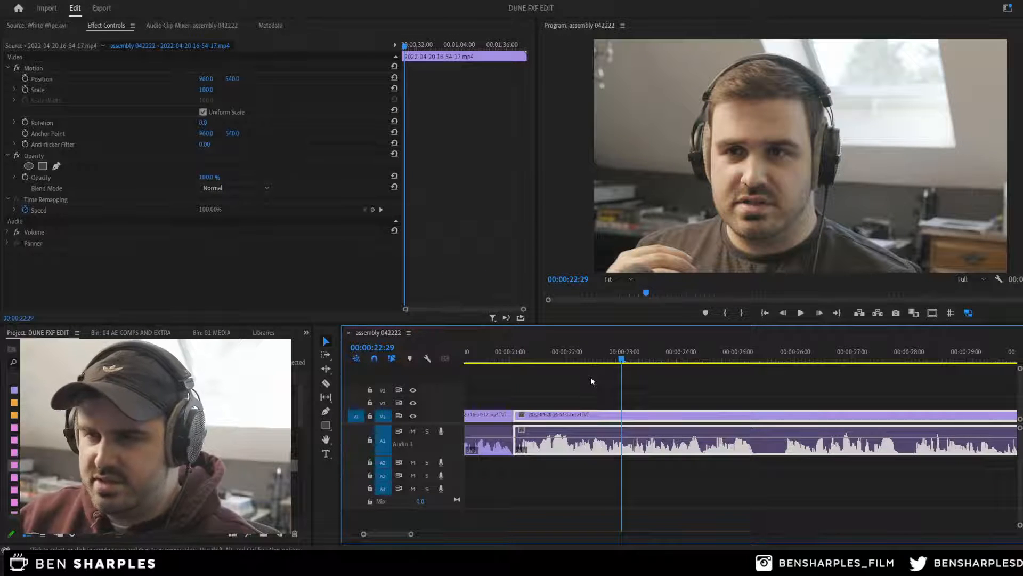
# Step: Play on from 00:00:22:29, then razor out the pause between about 25.3 and 25.8 seconds and close the gap
pyautogui.press('space')
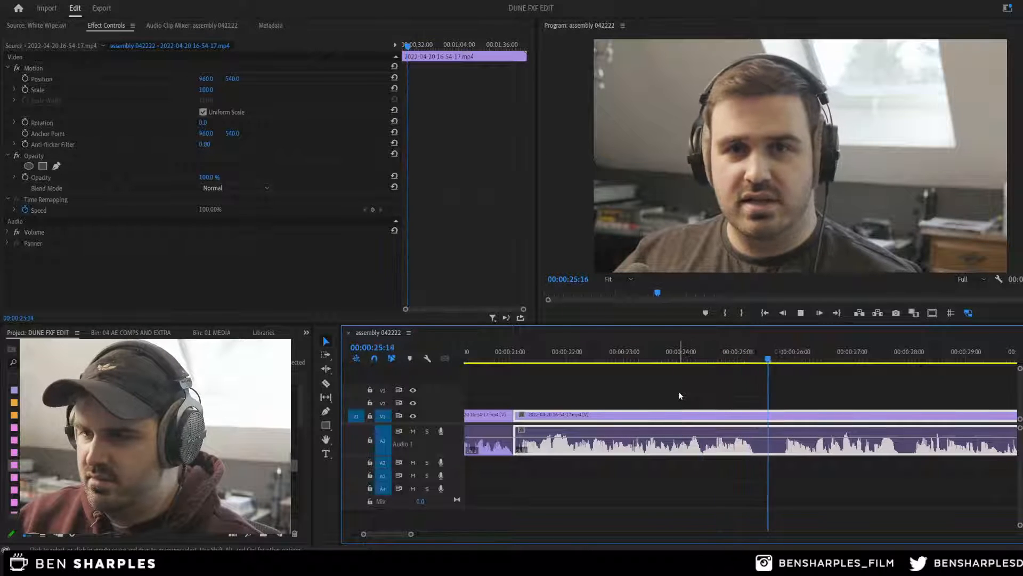
pyautogui.press('space')
pyautogui.press('c')
pyautogui.click(757, 442)
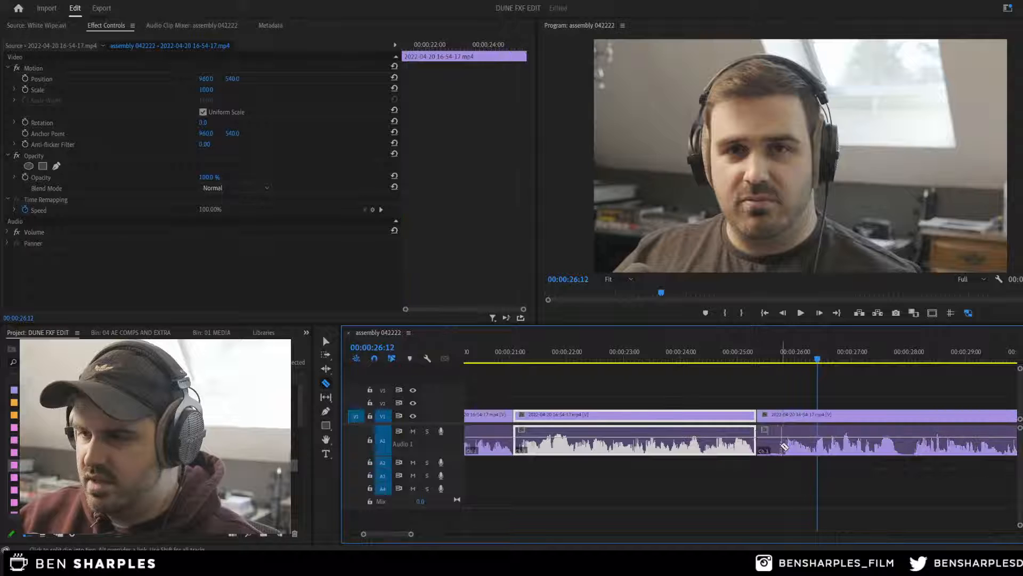
pyautogui.click(778, 440)
pyautogui.press('v')
pyautogui.click(764, 420)
pyautogui.press('Delete')
pyautogui.click(765, 418)
pyautogui.press('Delete')
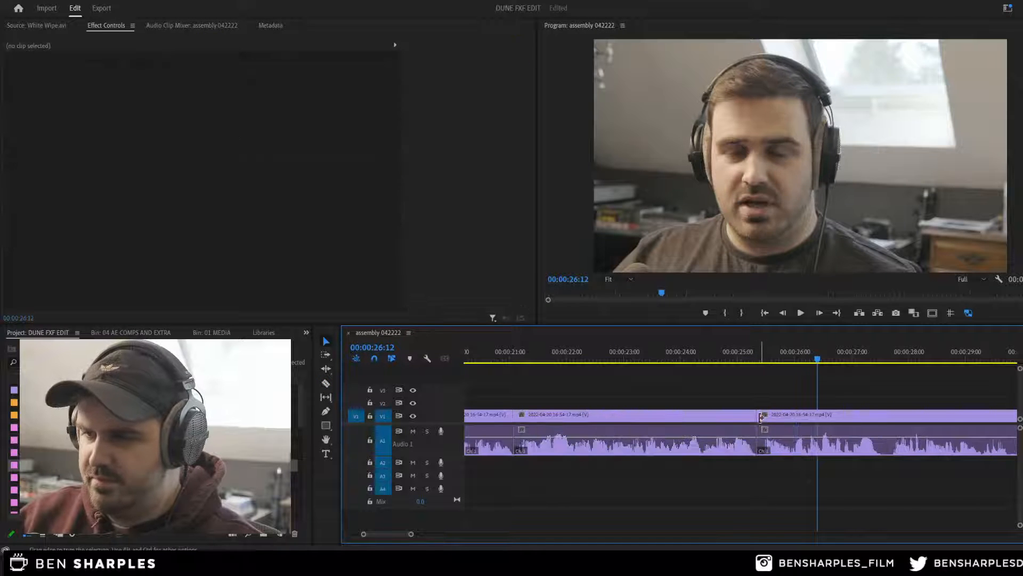
# Step: Replay the cut at about 25.3 seconds and razor the following clip at about 00:00:25:29
pyautogui.click(755, 350)
pyautogui.press('space')
pyautogui.press('space')
pyautogui.click(762, 454)
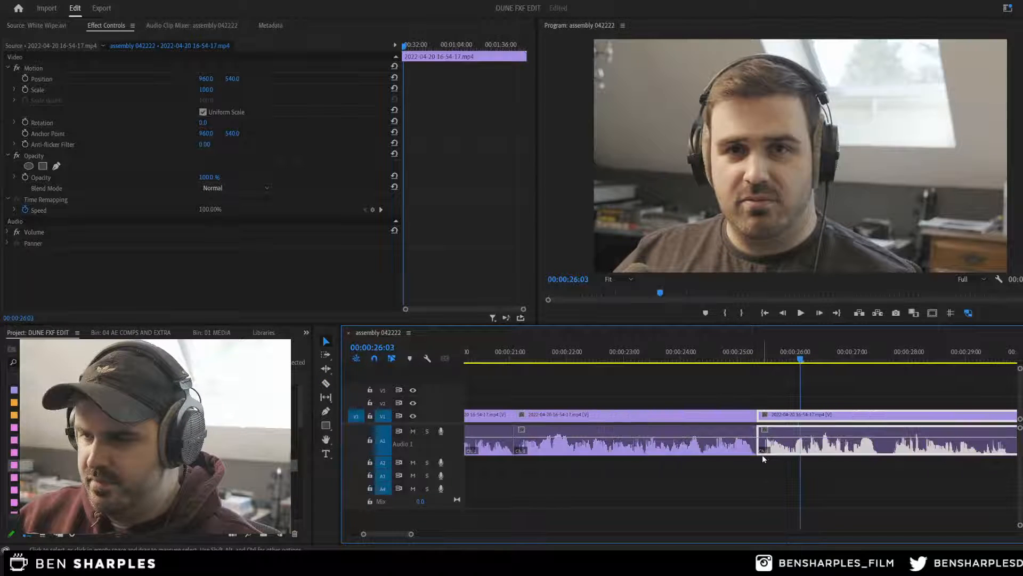
pyautogui.press('=')
pyautogui.press('=')
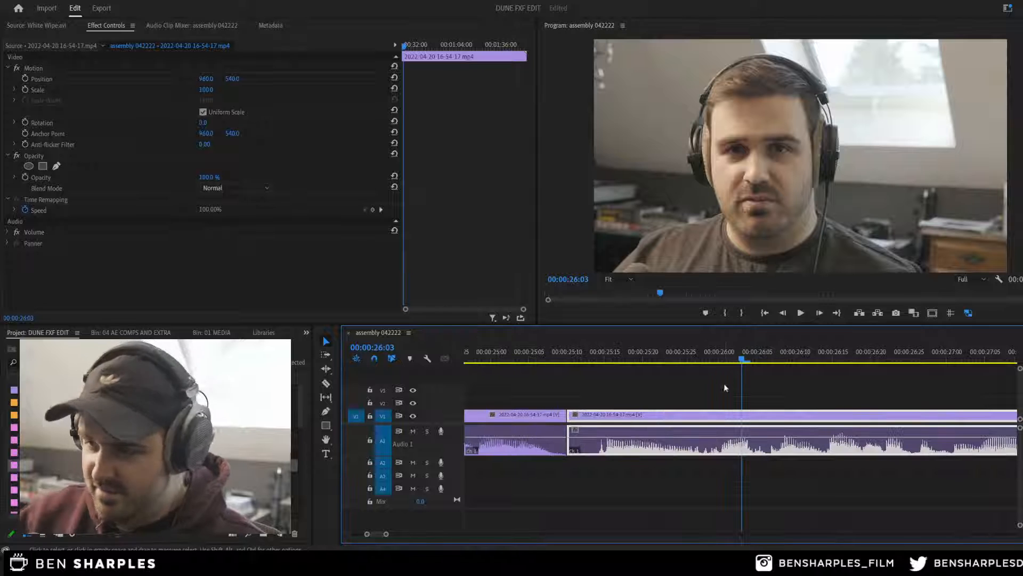
pyautogui.press('c')
pyautogui.click(710, 421)
pyautogui.press('v')
# Step: Replay the short clip between about 00:00:25:10 and 00:00:25:29, delete it and close the gap
pyautogui.click(595, 356)
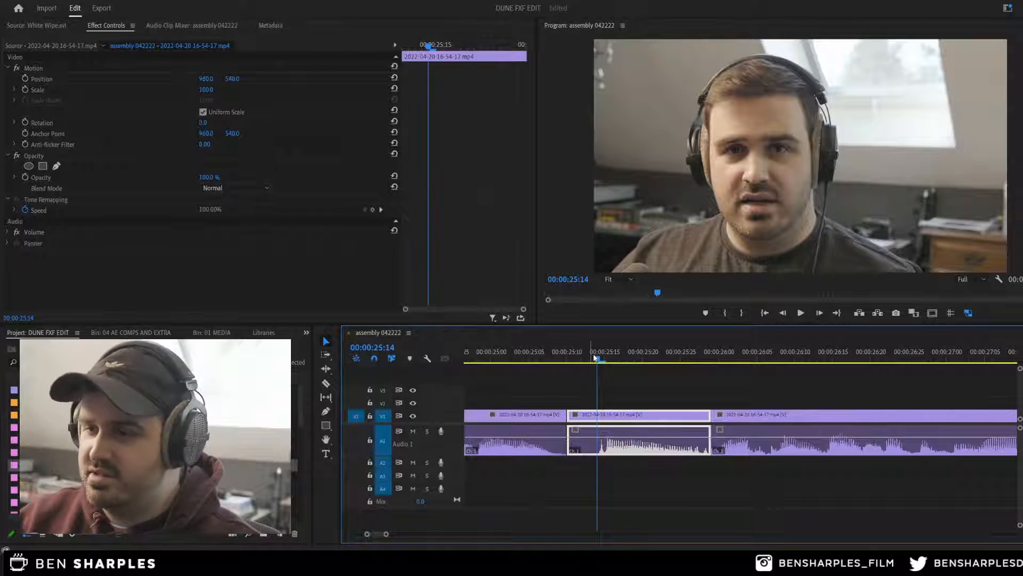
pyautogui.press('space')
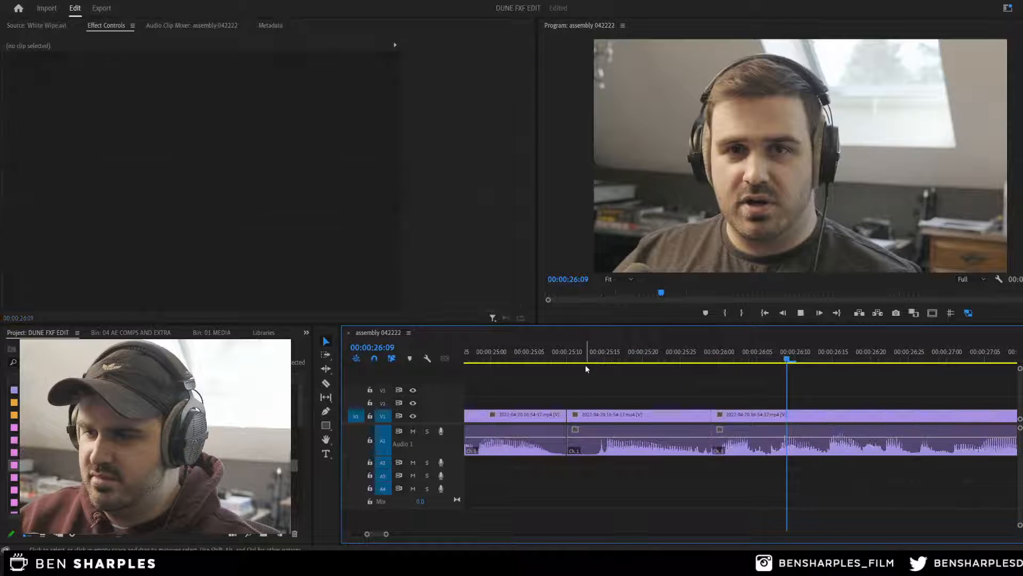
pyautogui.click(589, 361)
pyautogui.press('Down')
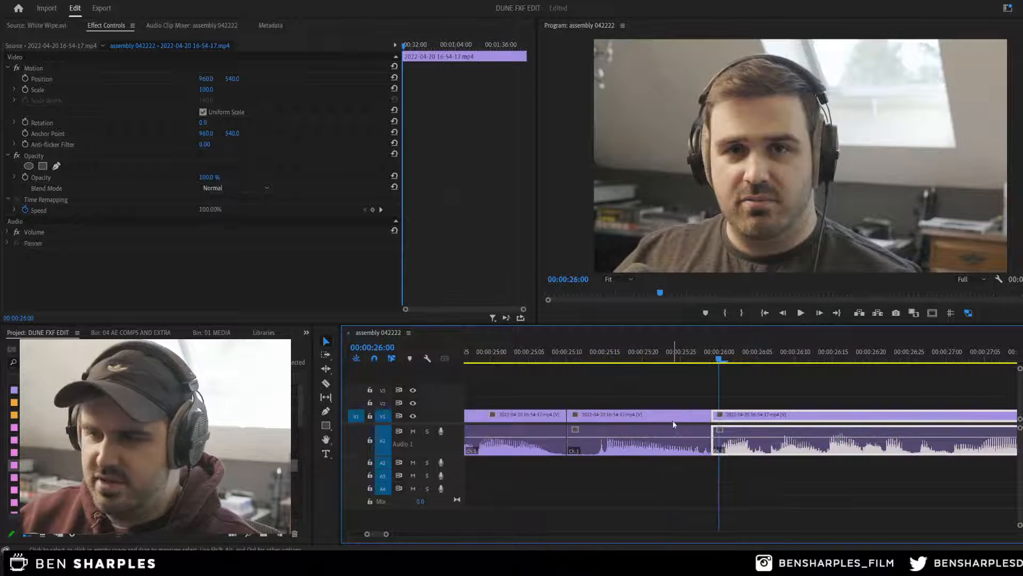
pyautogui.click(673, 424)
pyautogui.press('Delete')
pyautogui.click(602, 417)
pyautogui.press('Delete')
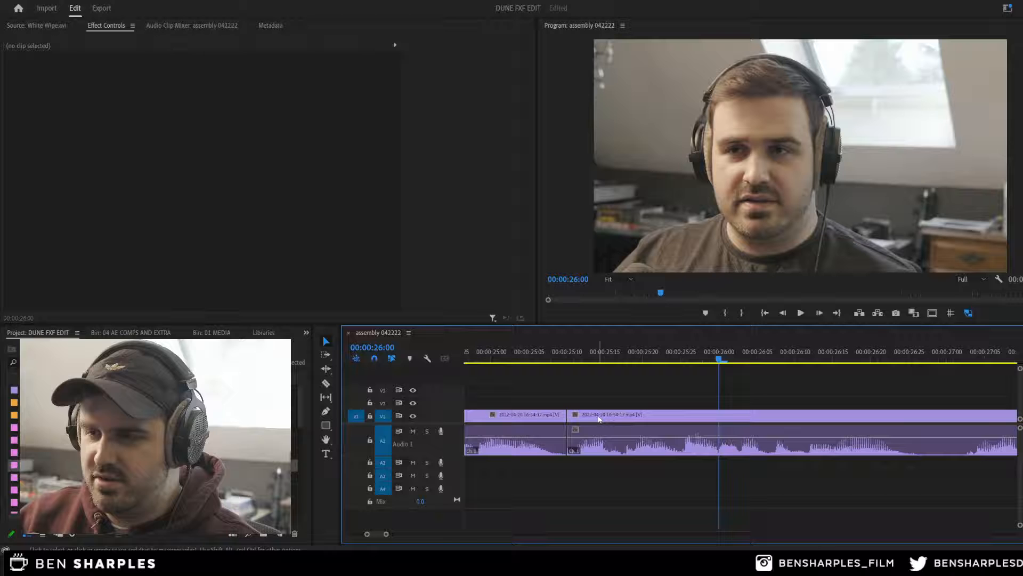
# Step: Replay the new join at about 00:00:25:10 several times and undo the deletion of the short clip
pyautogui.click(536, 352)
pyautogui.press('space')
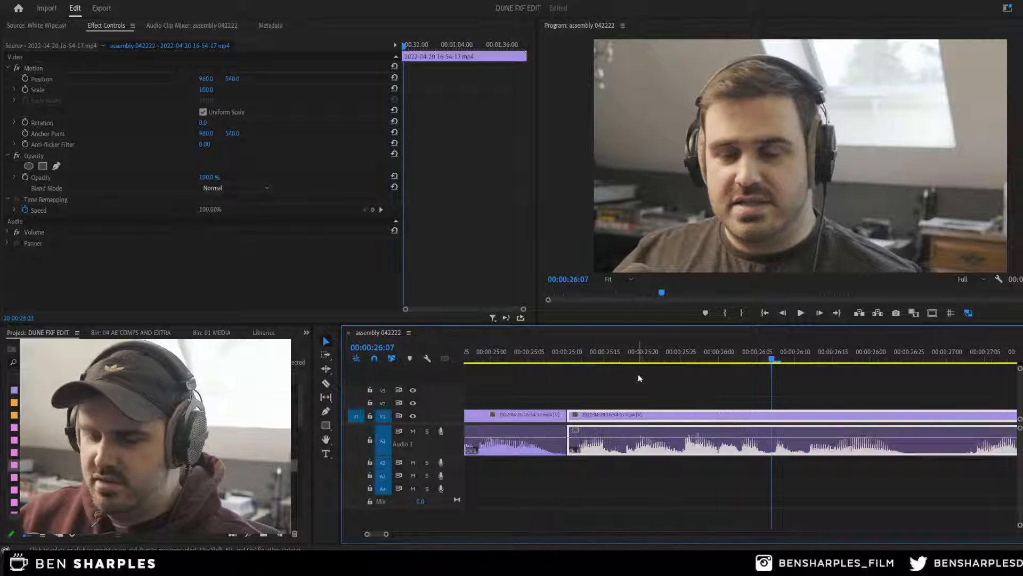
pyautogui.press('-')
pyautogui.click(568, 358)
pyautogui.press('space')
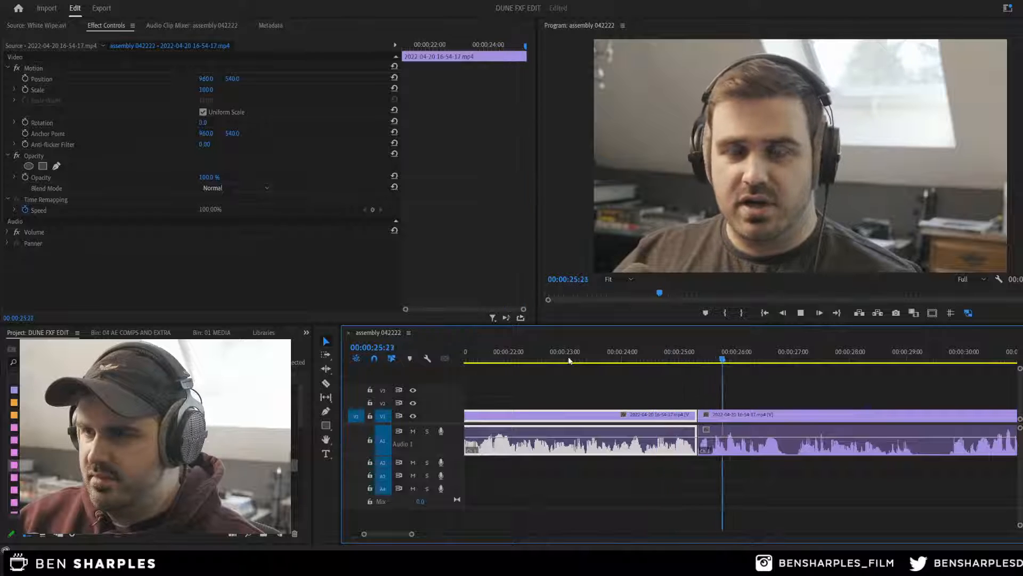
pyautogui.press('space')
pyautogui.press('=')
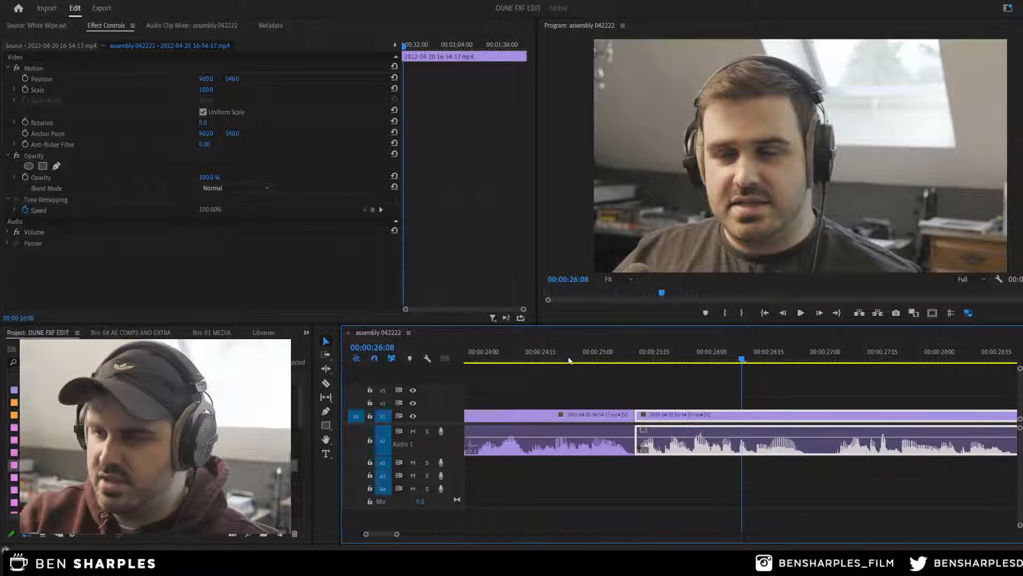
pyautogui.press('=')
pyautogui.click(481, 353)
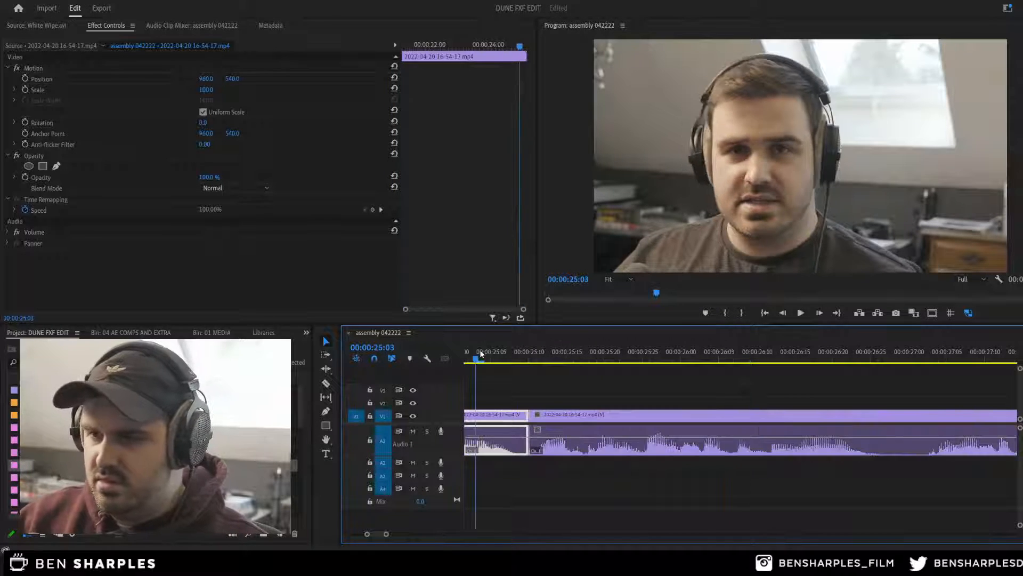
pyautogui.press('space')
pyautogui.hotkey('ctrl', 'z')
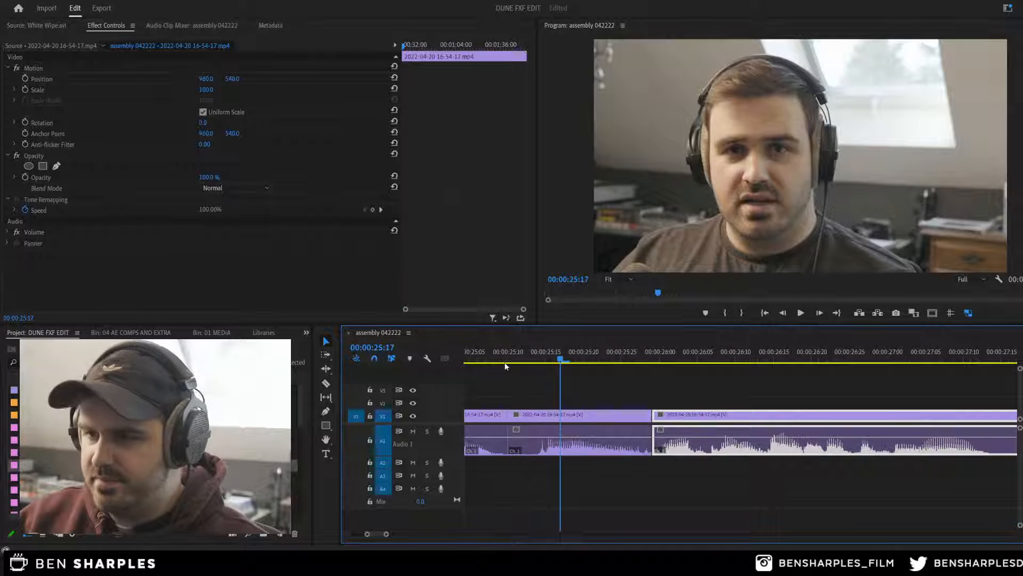
# Step: Replay the restored short clip, razor it one frame after its start, delete the remainder and close the gap
pyautogui.click(494, 355)
pyautogui.press('space')
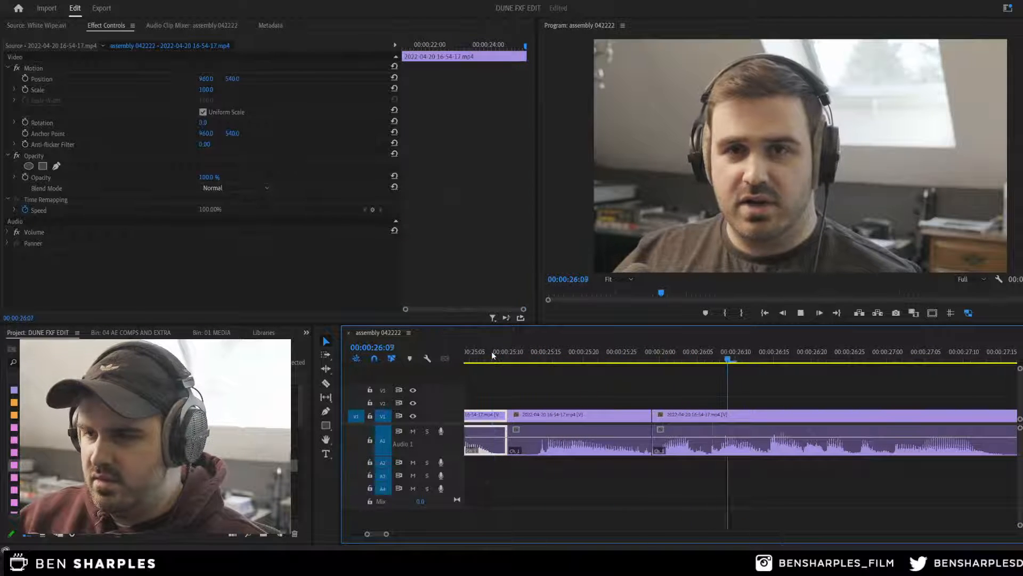
pyautogui.press('space')
pyautogui.press('c')
pyautogui.click(644, 452)
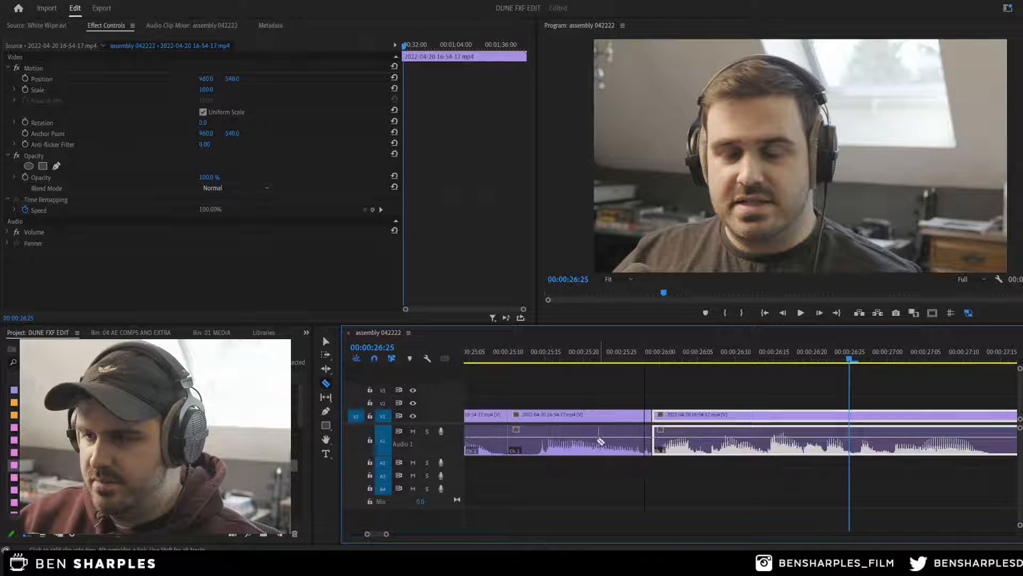
pyautogui.press('v')
pyautogui.click(599, 418)
pyautogui.press('Delete')
pyautogui.click(576, 421)
pyautogui.press('Delete')
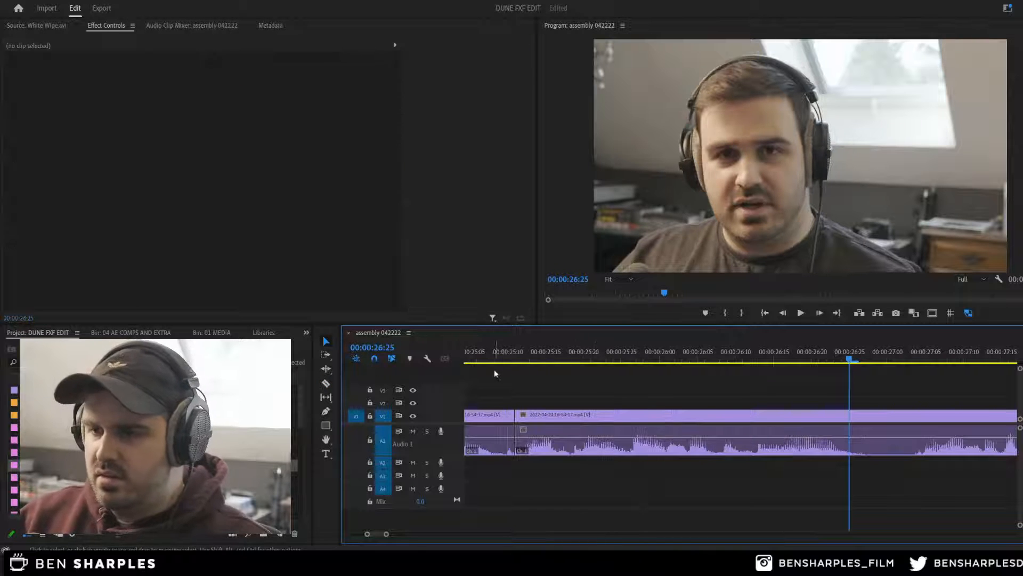
# Step: Lower the audio volume of the one-frame clip at 00:00:25:10 and enlarge the A1 audio track
pyautogui.click(497, 364)
pyautogui.press('=')
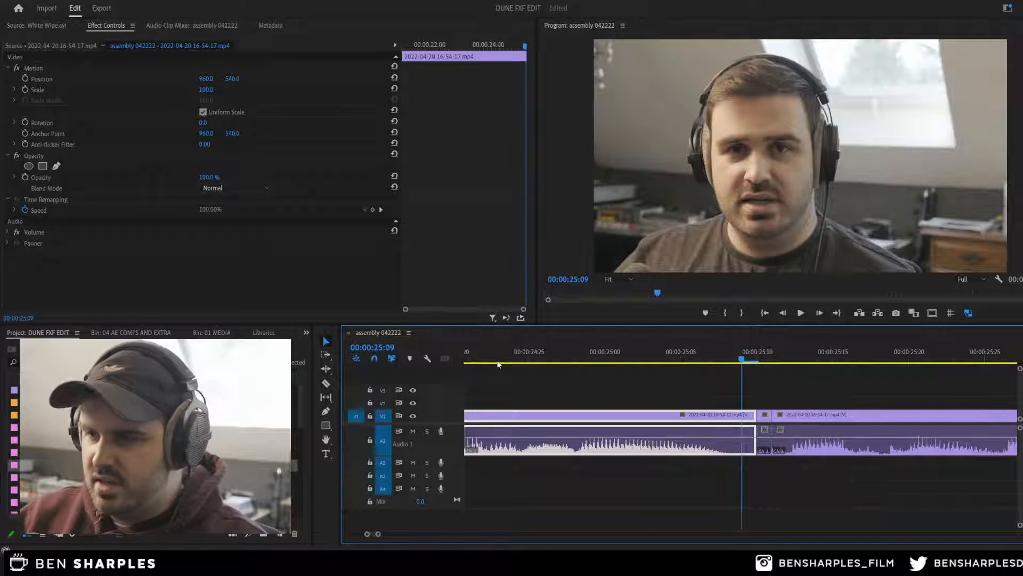
pyautogui.click(763, 416)
pyautogui.moveTo(764, 440); pyautogui.dragTo(764, 444)
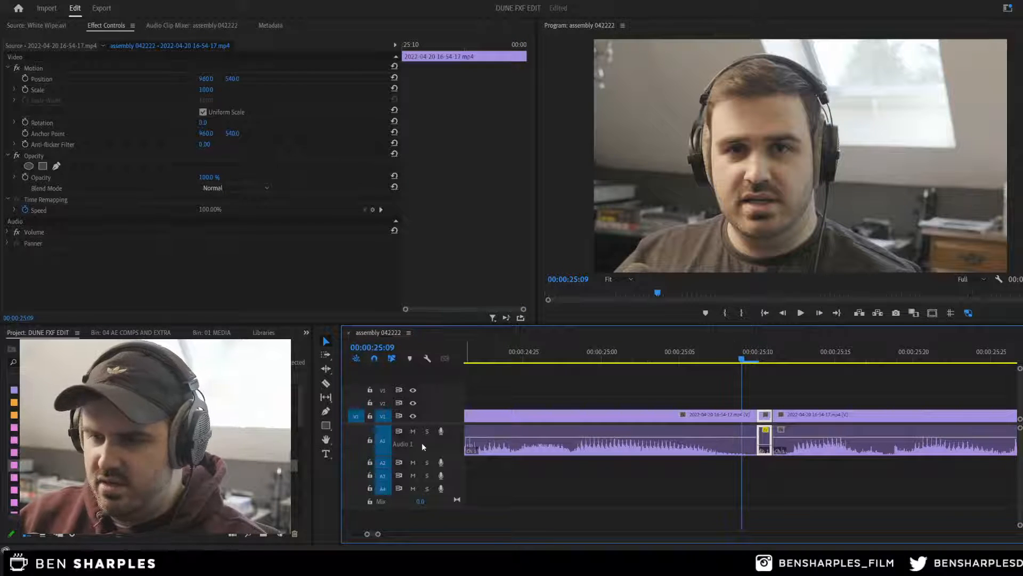
pyautogui.moveTo(437, 462); pyautogui.dragTo(690, 483)
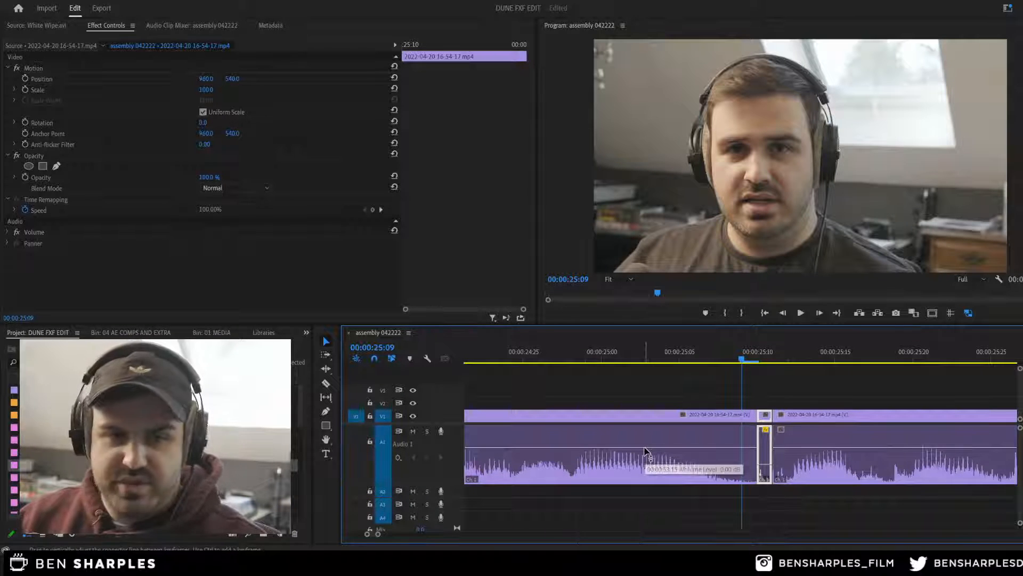
# Step: Add volume keyframes near the end of the preceding clip, ramping its audio down from about 00:00:25:06 to the one-frame clip's level
pyautogui.press('p')
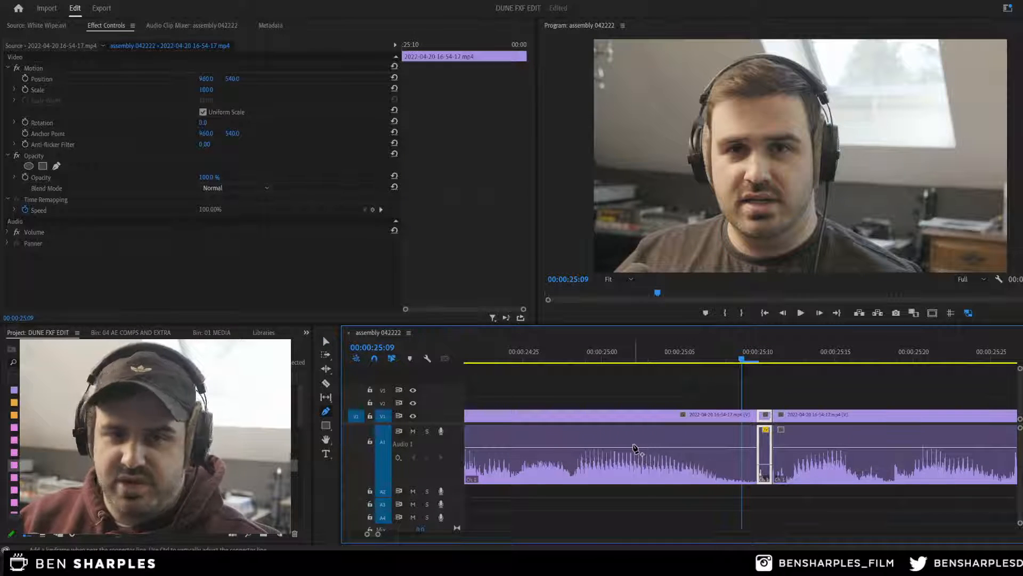
pyautogui.click(693, 449)
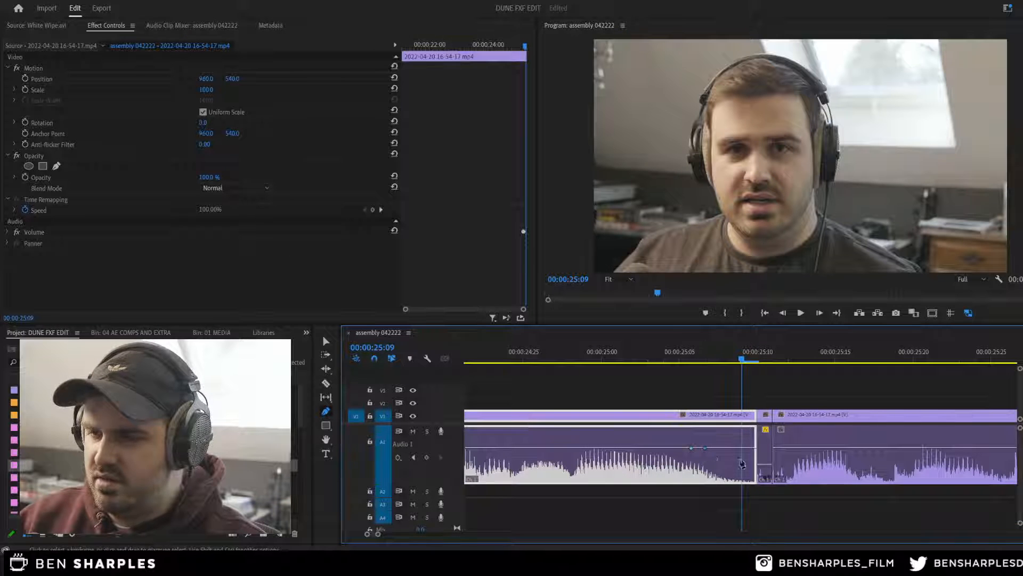
pyautogui.moveTo(715, 448); pyautogui.dragTo(754, 478)
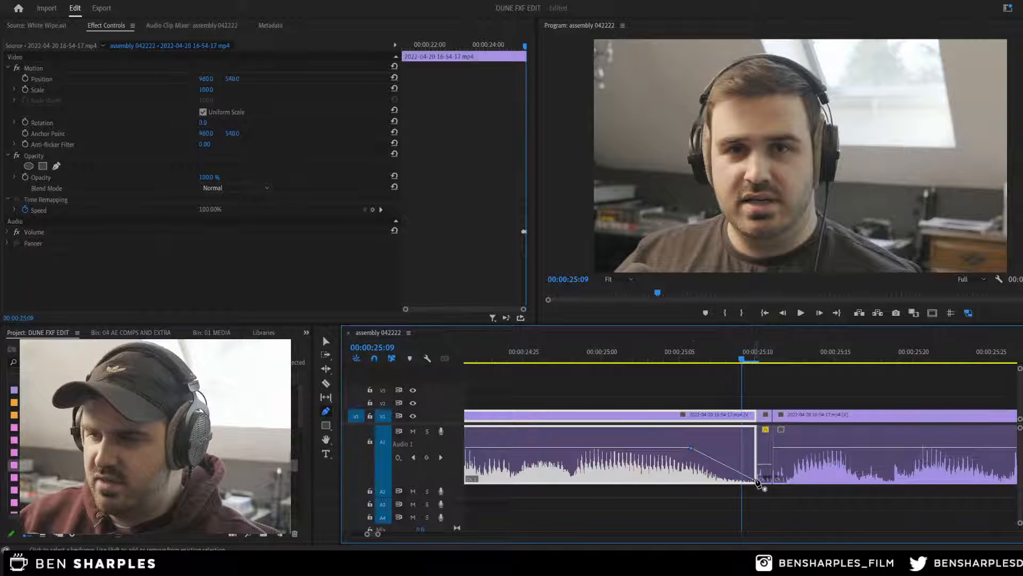
pyautogui.moveTo(755, 480); pyautogui.dragTo(773, 464)
# Step: Add volume keyframes at the start of the following clip, ramping its audio back up by about 00:00:25:13, and clear the selection
pyautogui.click(803, 448)
pyautogui.click(789, 448)
pyautogui.press('v')
pyautogui.click(719, 392)
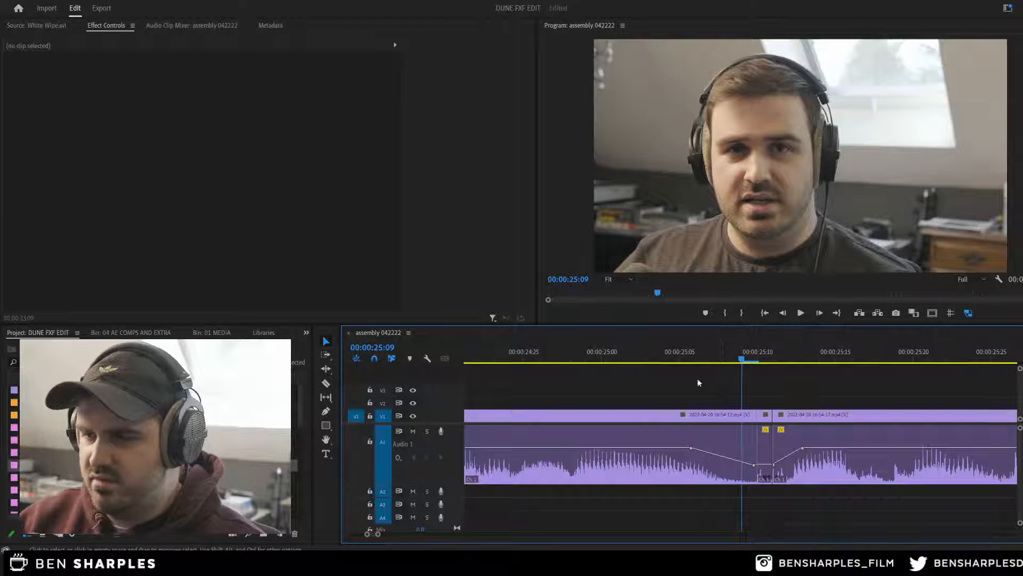
# Step: Play back the smoothed audio join around 00:00:25:10, clear the clip selection and save the project
pyautogui.click(663, 354)
pyautogui.press('space')
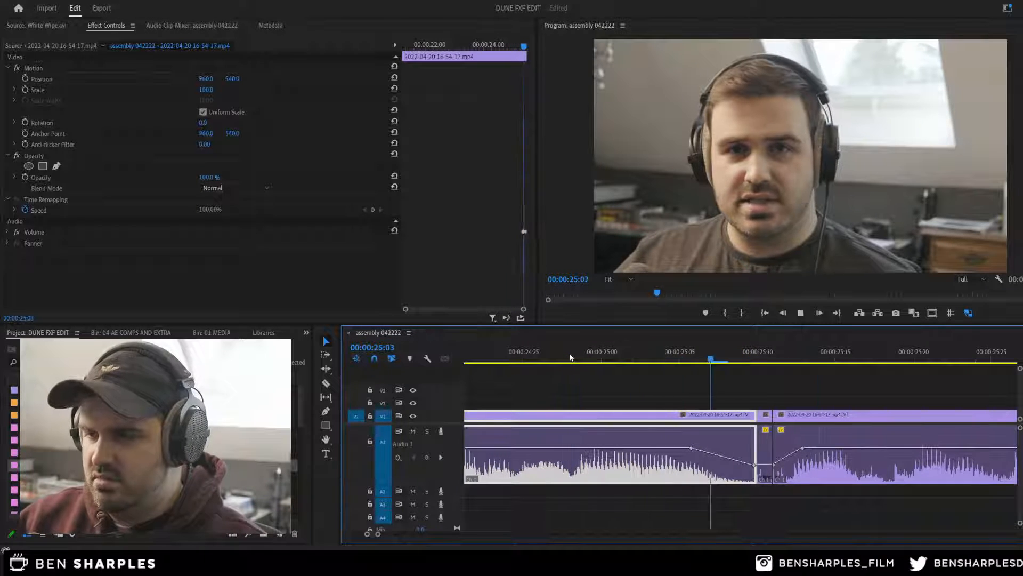
pyautogui.press('-')
pyautogui.press('-')
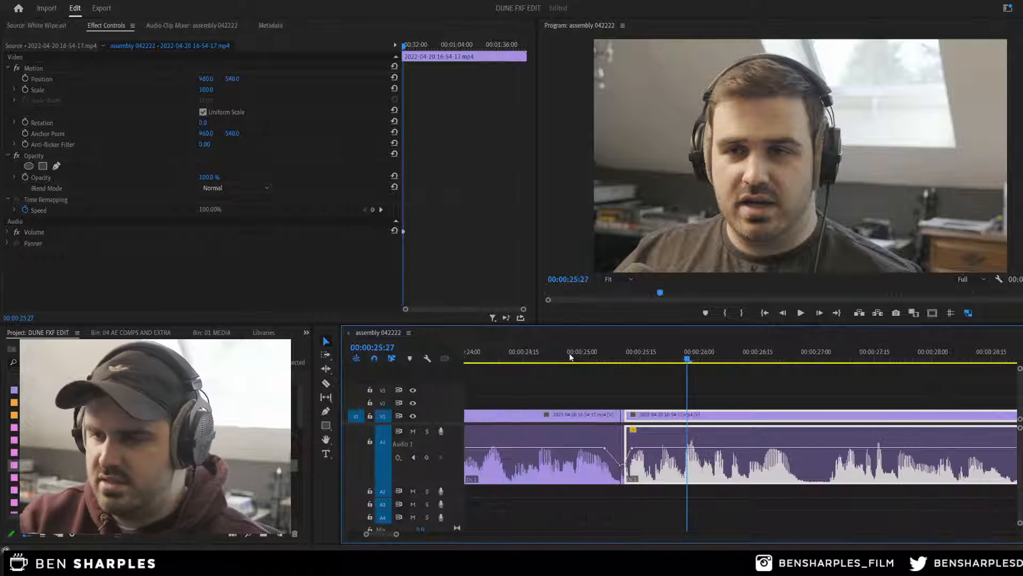
pyautogui.click(579, 360)
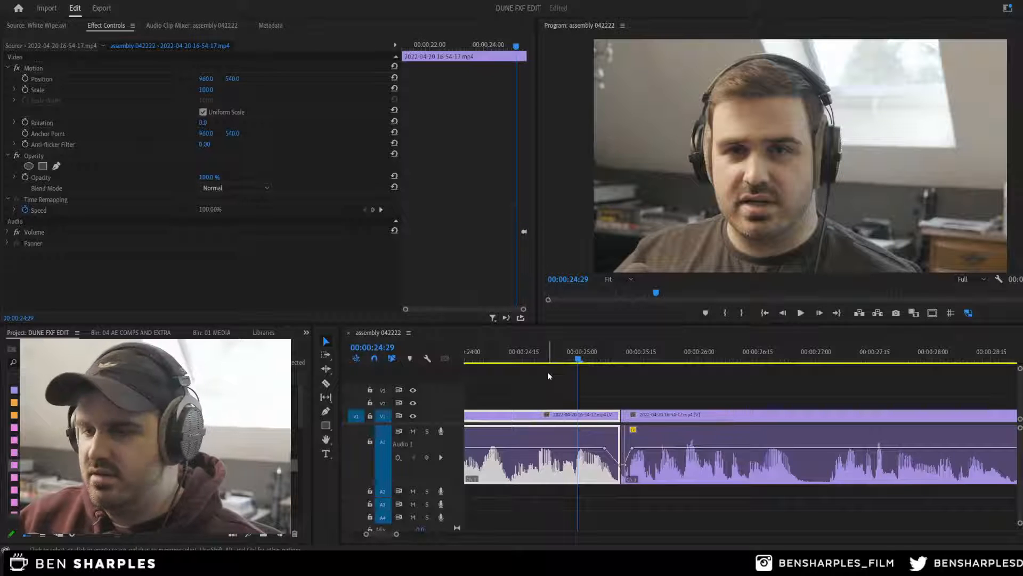
pyautogui.click(501, 360)
pyautogui.hotkey('ctrl', 's')
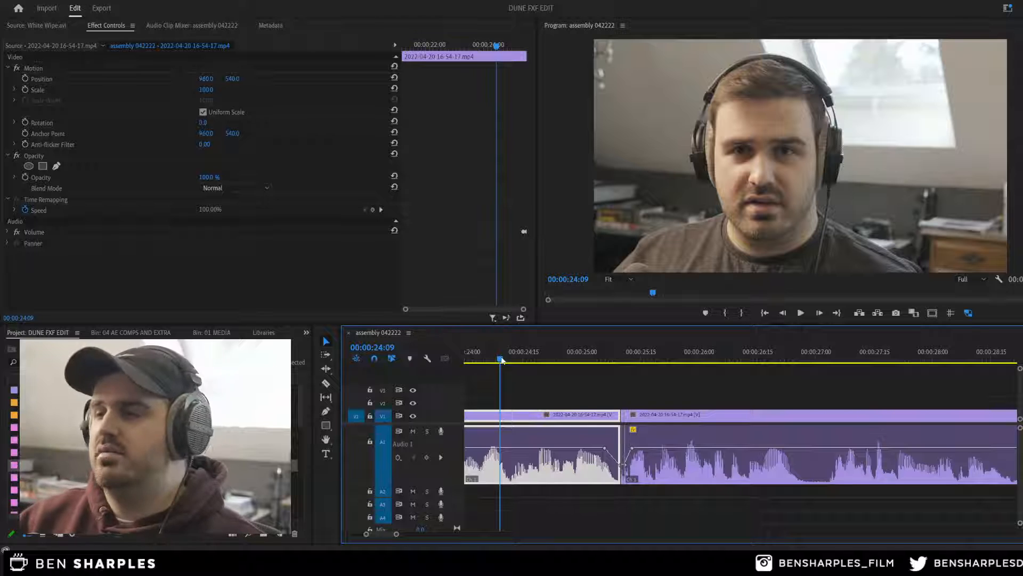
pyautogui.click(531, 380)
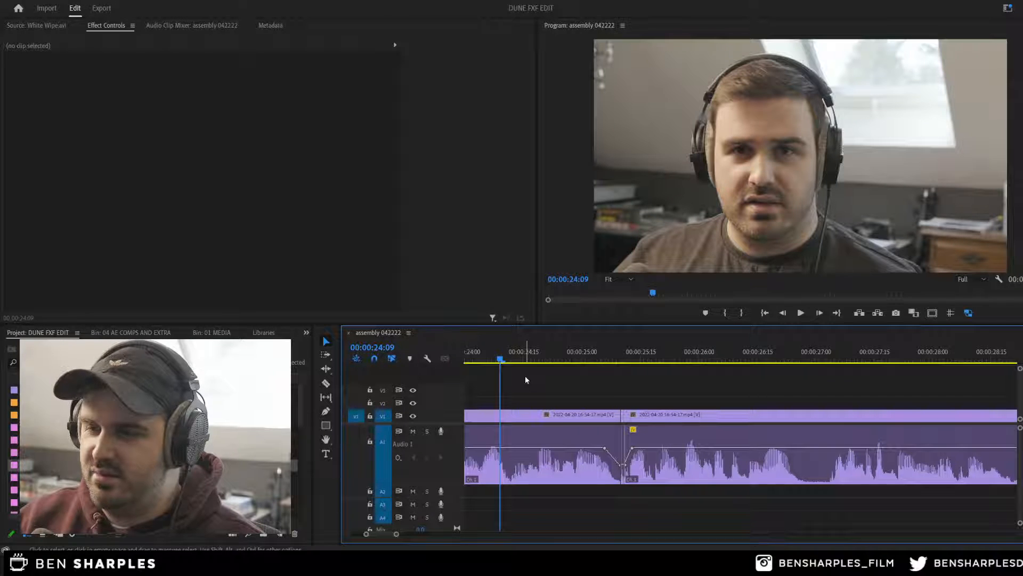
pyautogui.press('space')
pyautogui.press('space')
pyautogui.hotkey('ctrl', 's')
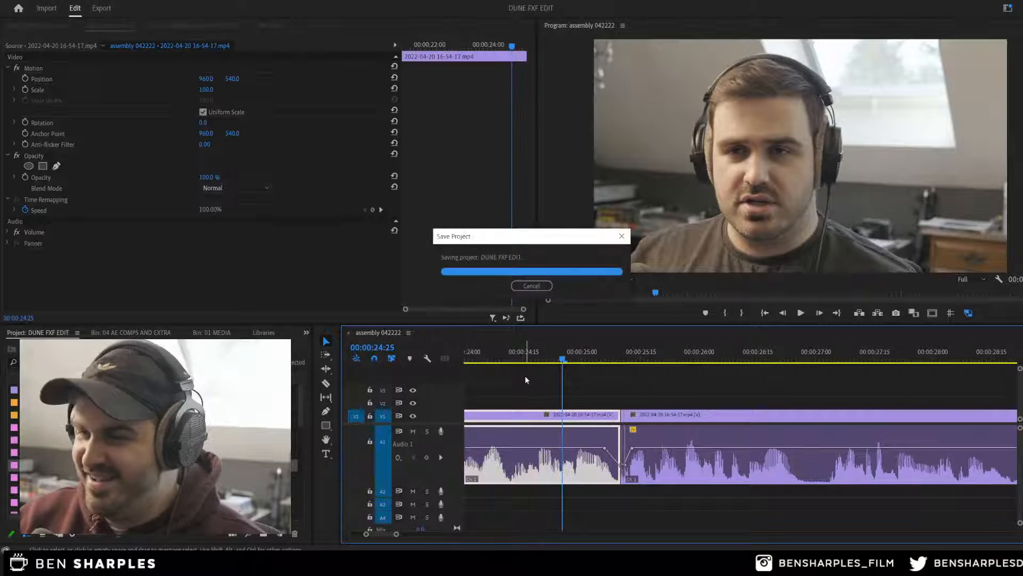
# Step: Replay the join around 00:00:25:10 from several points between about 00:00:24:19 and 00:00:24:26 to judge its audio
pyautogui.press('space')
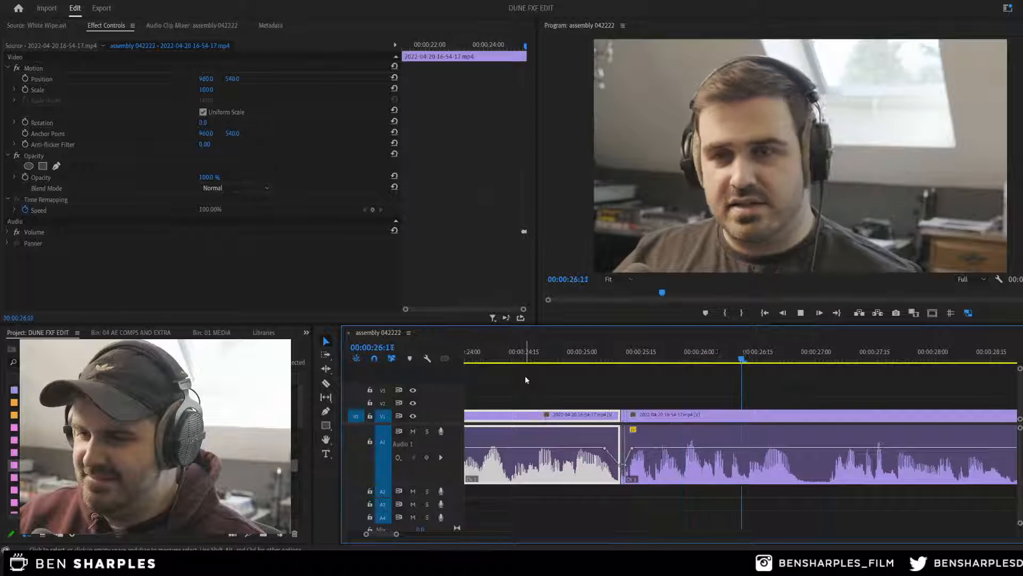
pyautogui.press('space')
pyautogui.click(546, 377)
pyautogui.click(541, 362)
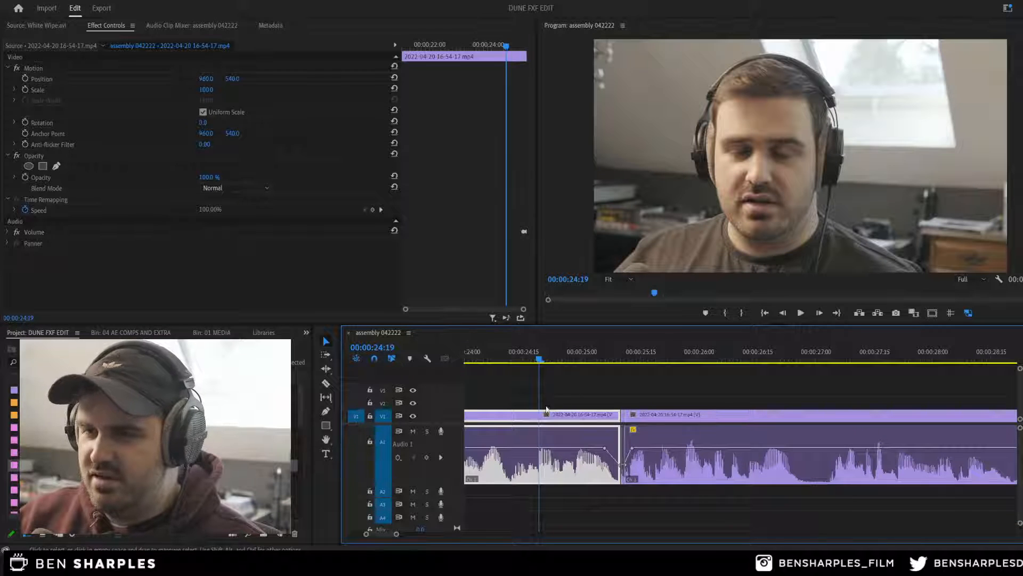
pyautogui.click(509, 398)
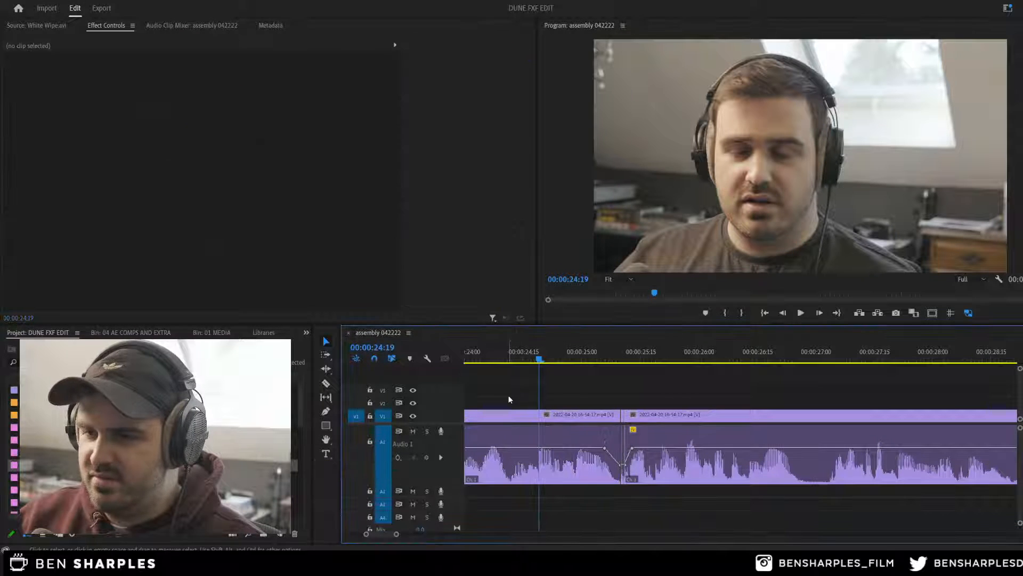
pyautogui.press('space')
pyautogui.press('space')
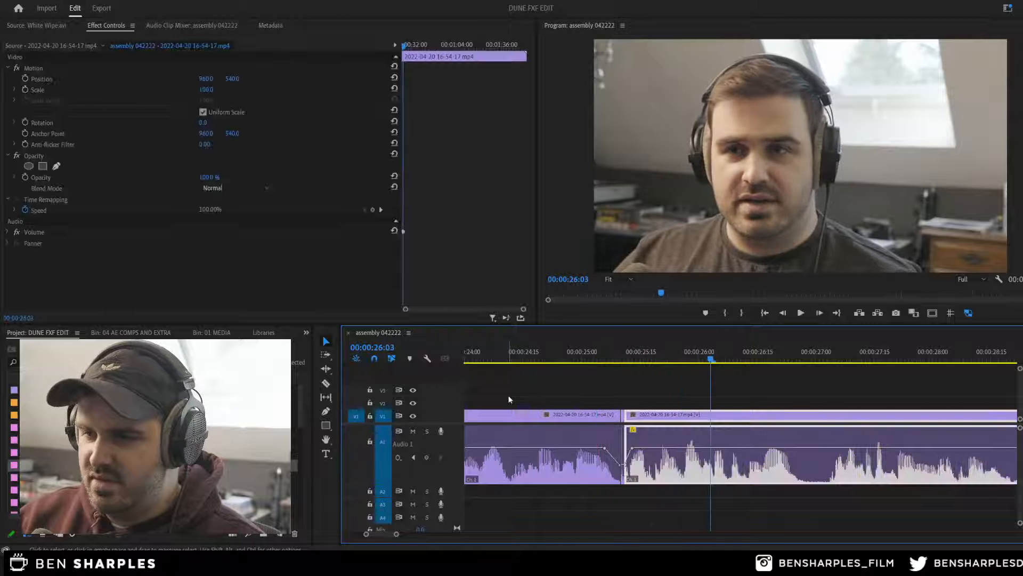
pyautogui.click(567, 359)
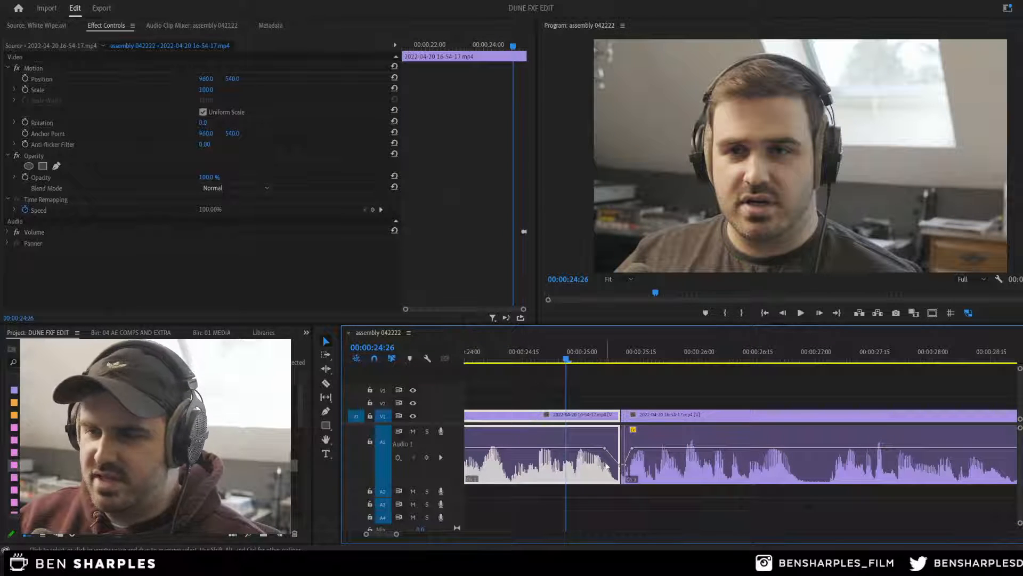
pyautogui.click(623, 389)
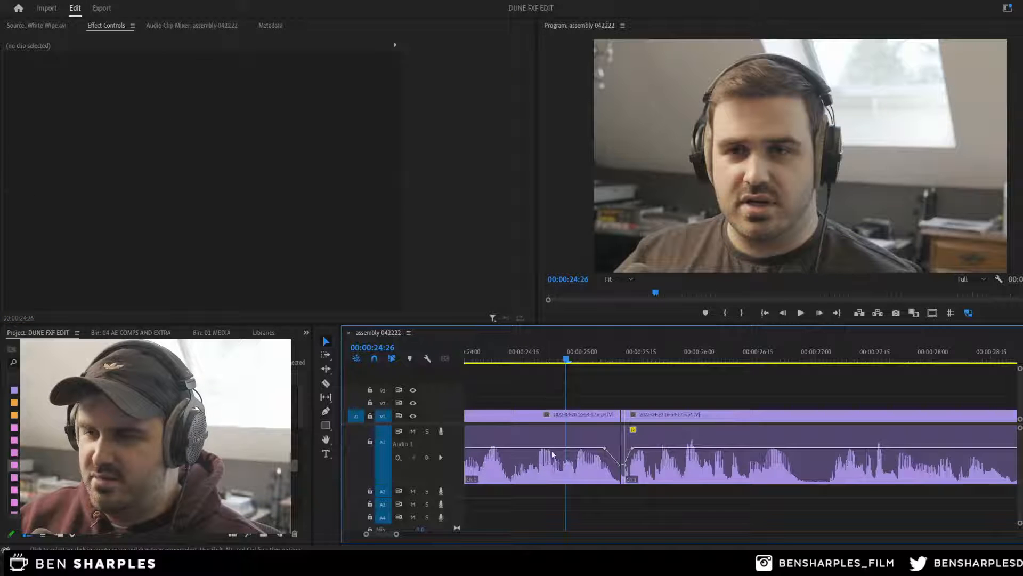
# Step: Try raising the volume keyframes and the one-frame clip's level around 00:00:25:10 to flatten the dip, and play the join back
pyautogui.click(623, 467)
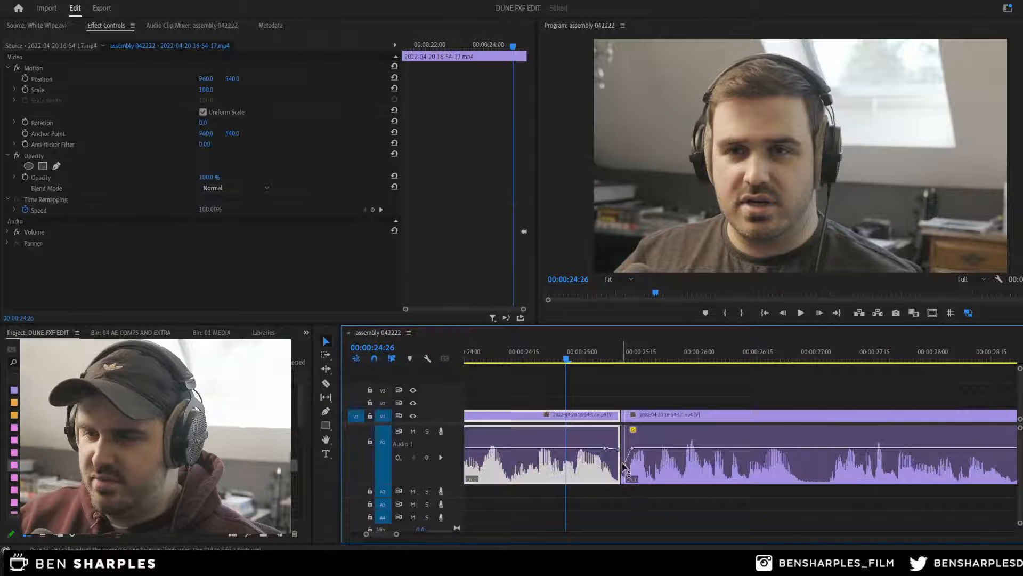
pyautogui.press('=')
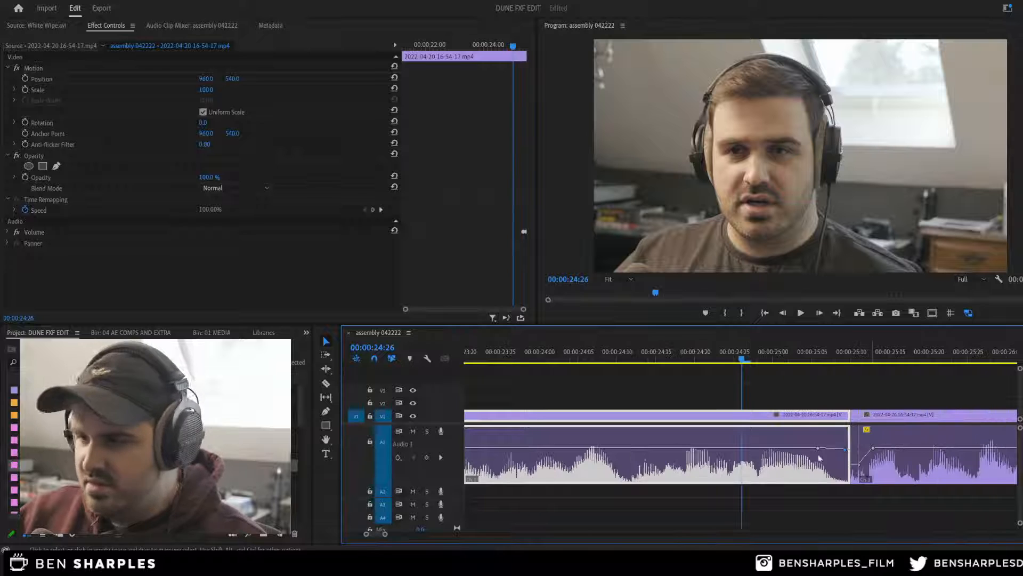
pyautogui.moveTo(855, 464); pyautogui.dragTo(855, 453)
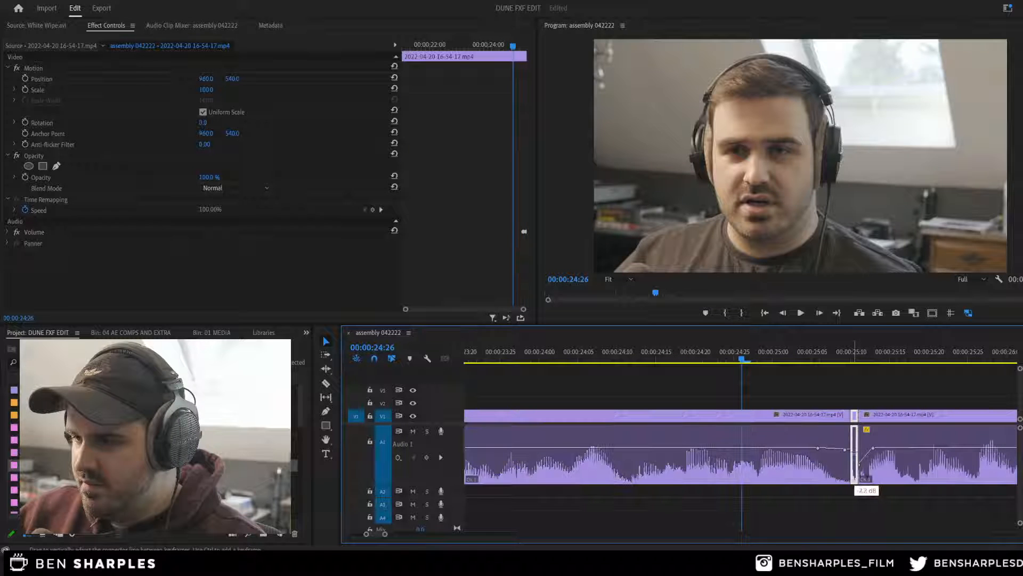
pyautogui.click(863, 463)
pyautogui.press('space')
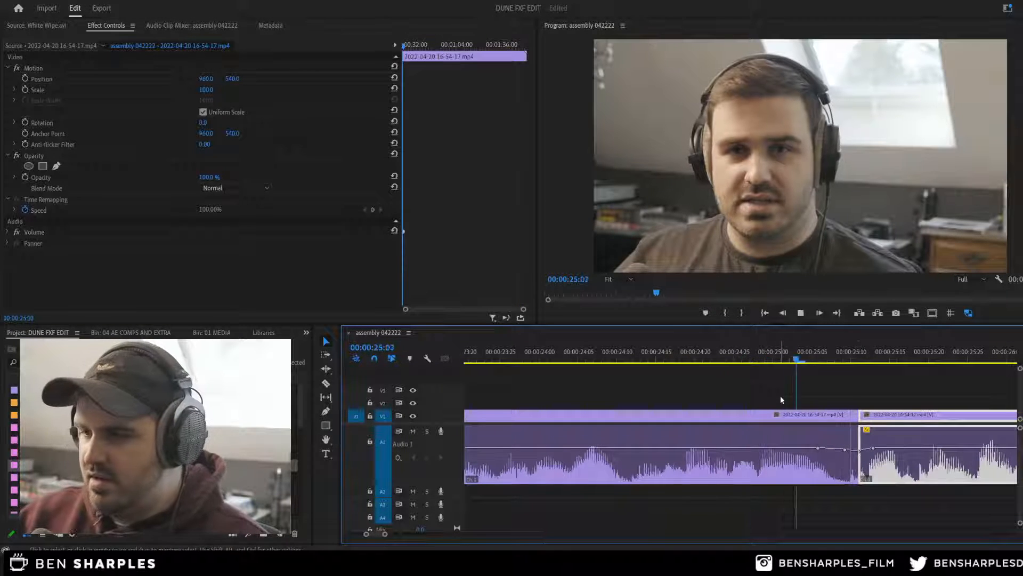
pyautogui.press('space')
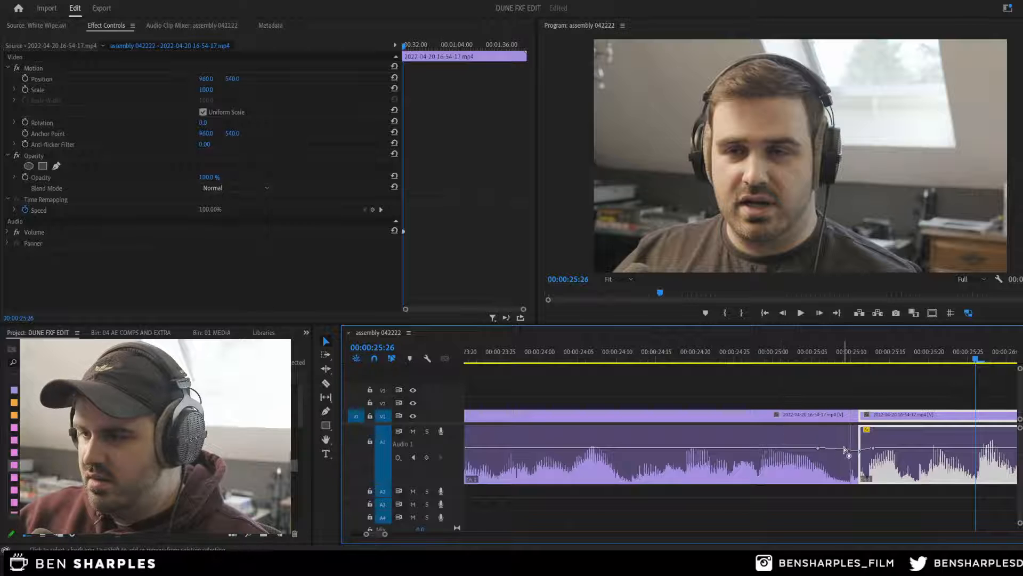
# Step: Lower the volume keyframes around the one-frame clip again, restoring the ramp down and back up across the join, and save the project
pyautogui.moveTo(846, 452); pyautogui.dragTo(853, 465)
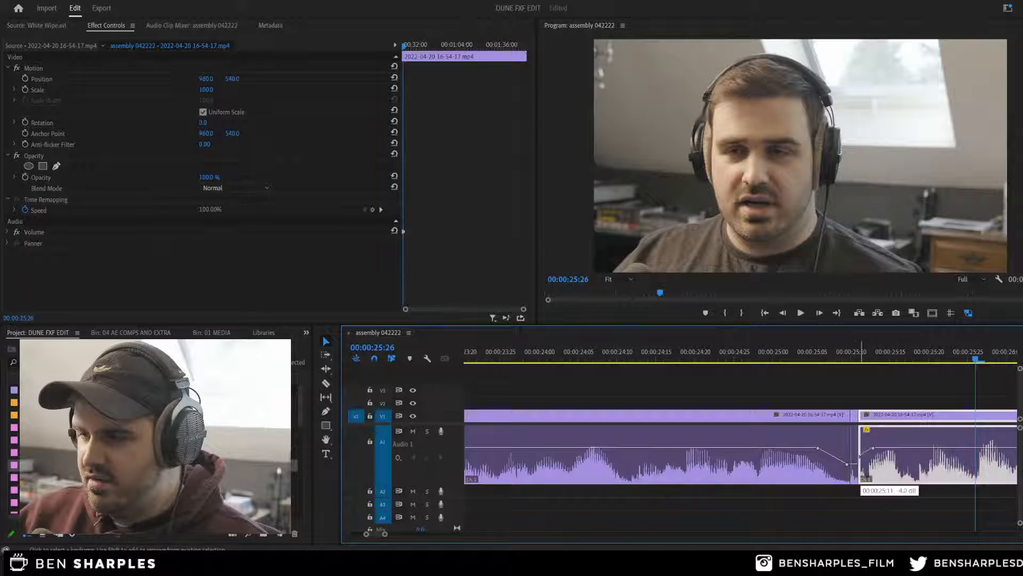
pyautogui.click(864, 457)
pyautogui.click(804, 376)
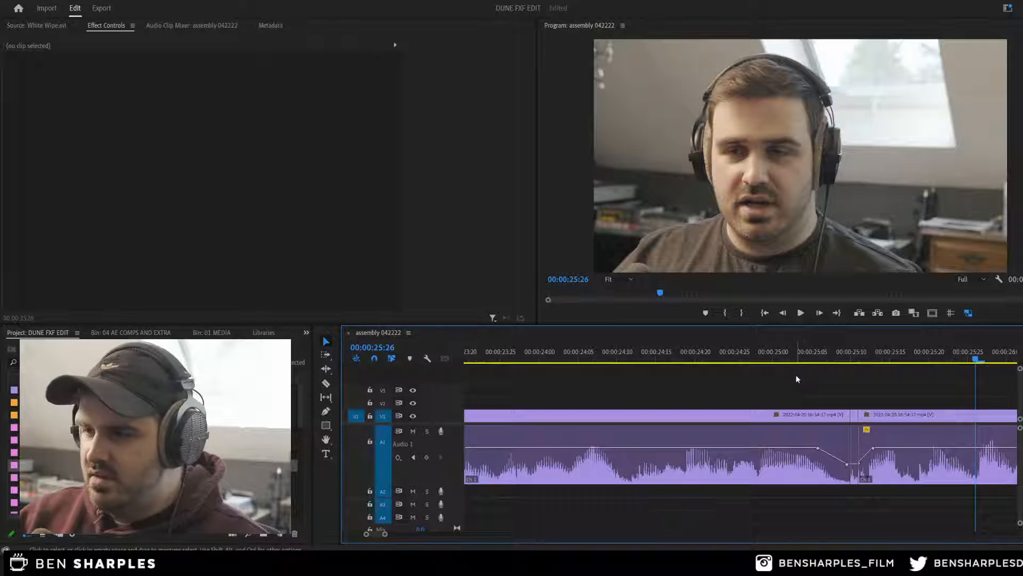
pyautogui.click(778, 356)
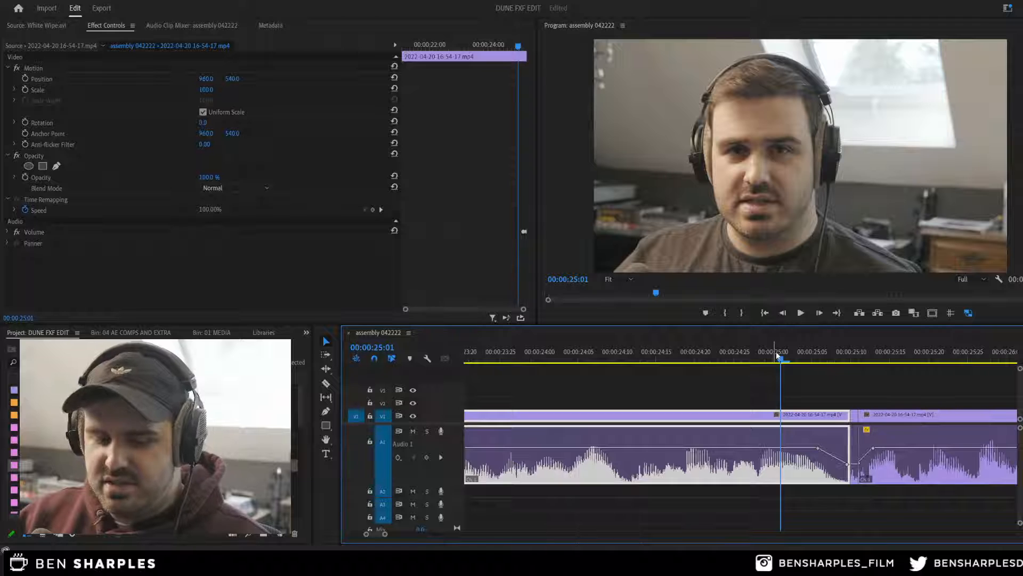
pyautogui.hotkey('ctrl', 's')
# Step: Clear the selection and play the sequence from 00:00:25:01 through the join to the pause near 00:00:29:03
pyautogui.click(746, 379)
pyautogui.press('=')
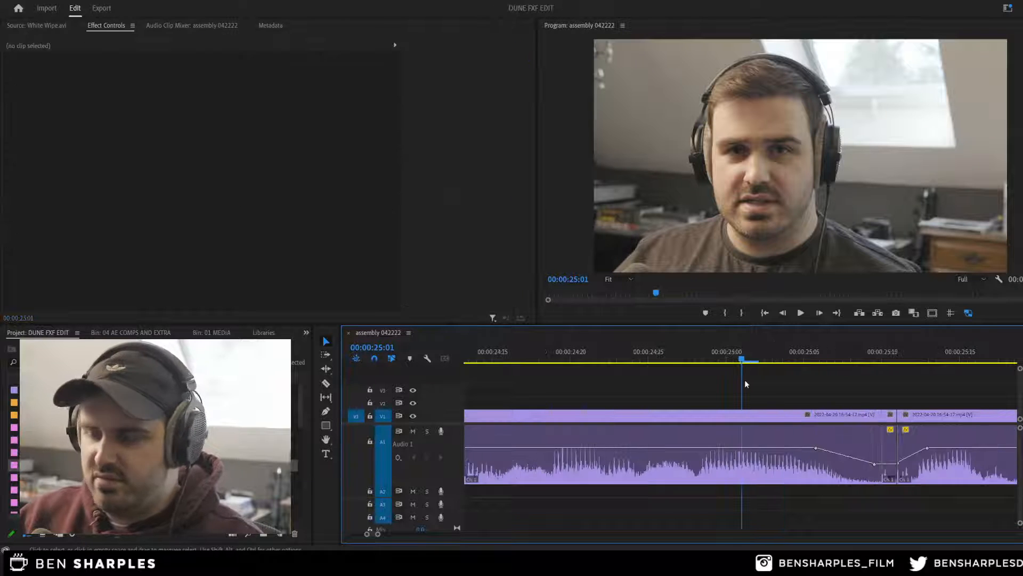
pyautogui.press('-')
pyautogui.press('-')
pyautogui.press('-')
pyautogui.press('-')
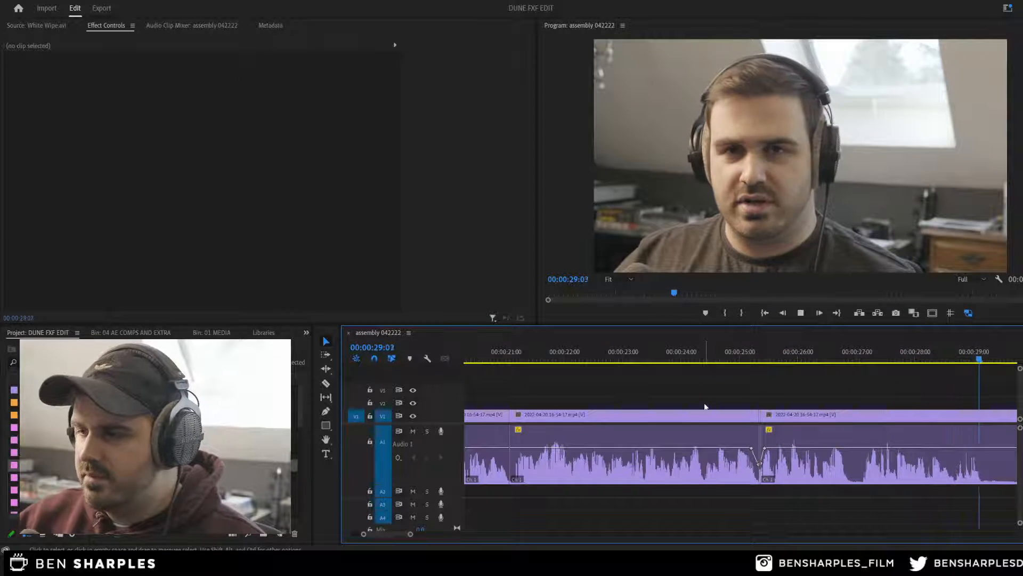
pyautogui.press('space')
# Step: Razor the long clip at 00:00:29:07, at the start of the pause, and return to the Selection tool
pyautogui.press('-')
pyautogui.press('-')
pyautogui.press('=')
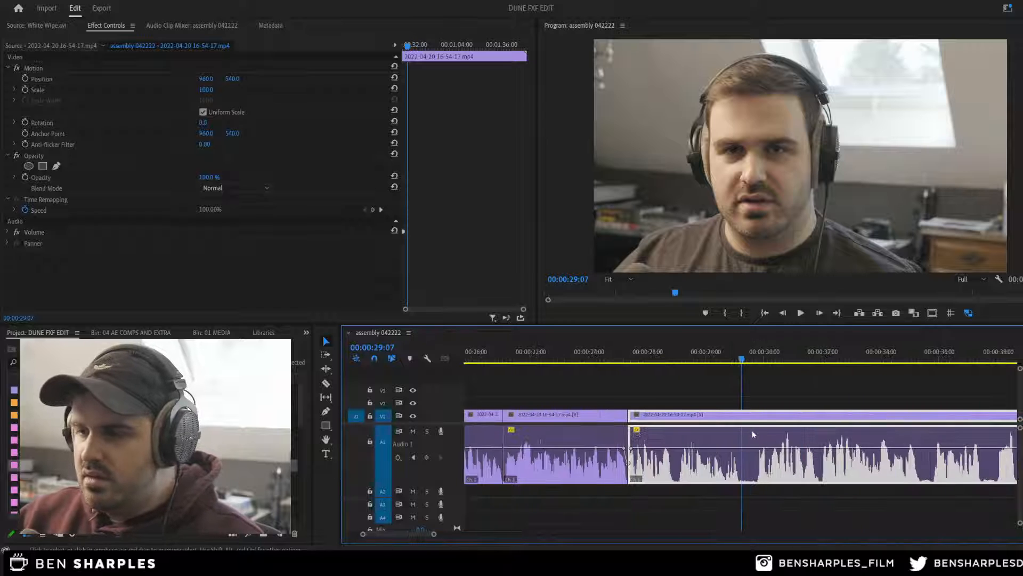
pyautogui.press('=')
pyautogui.press('c')
pyautogui.click(746, 467)
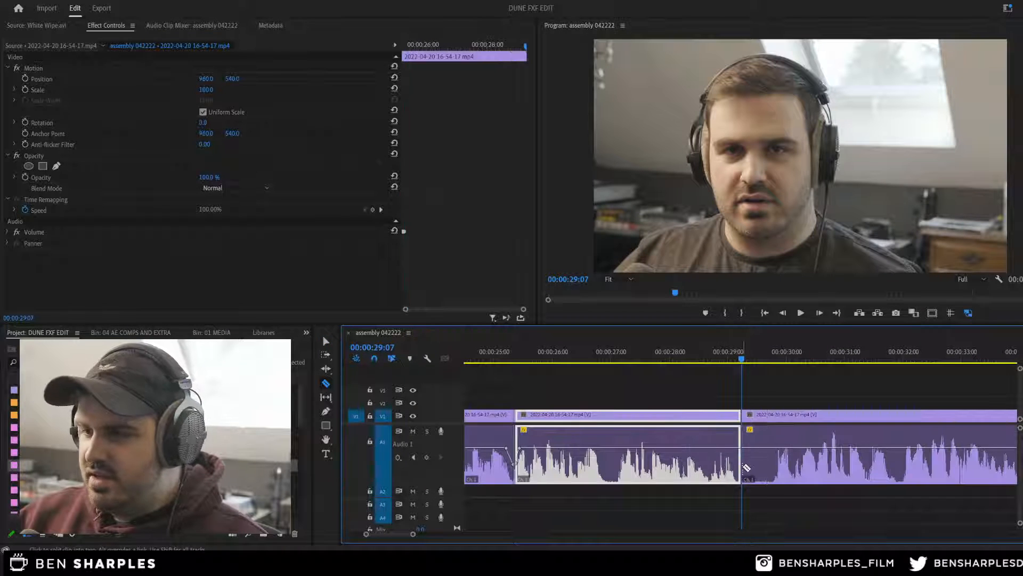
pyautogui.press('v')
# Step: Play on from the cut at 00:00:29:07, select the long clip after it and review its footage up to about 00:00:50:23
pyautogui.press('space')
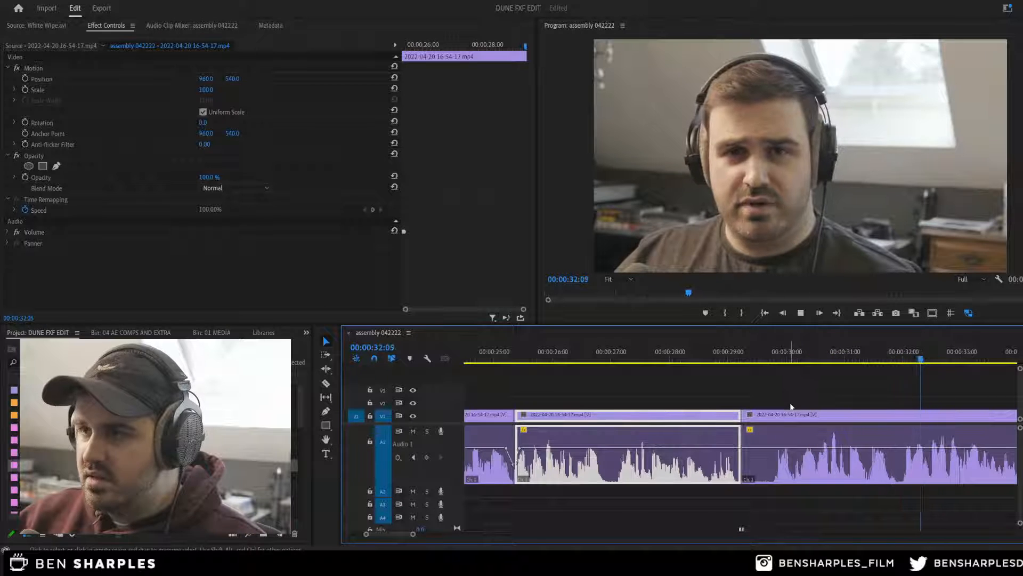
pyautogui.click(790, 413)
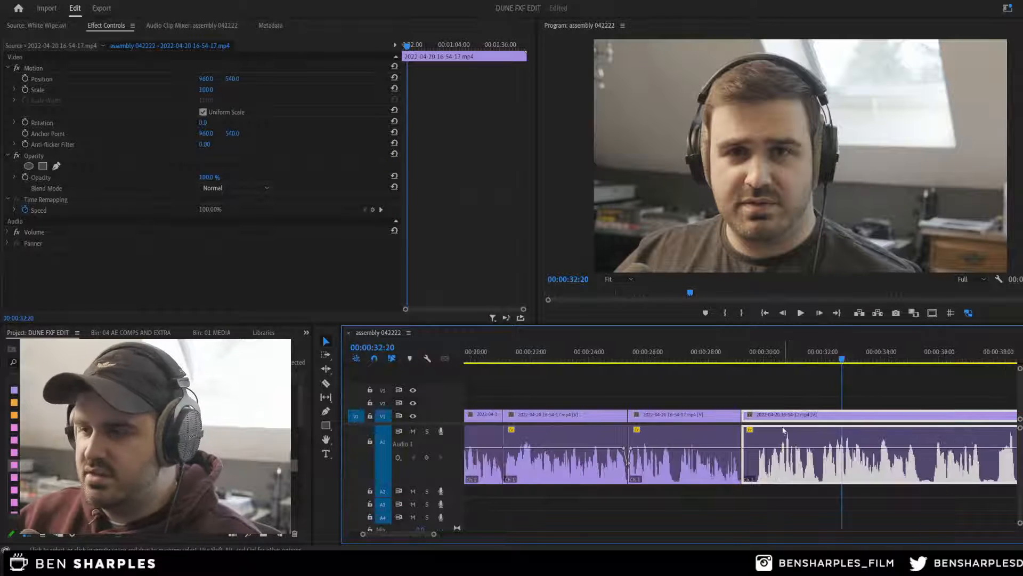
pyautogui.press('-')
pyautogui.press('-')
pyautogui.press('-')
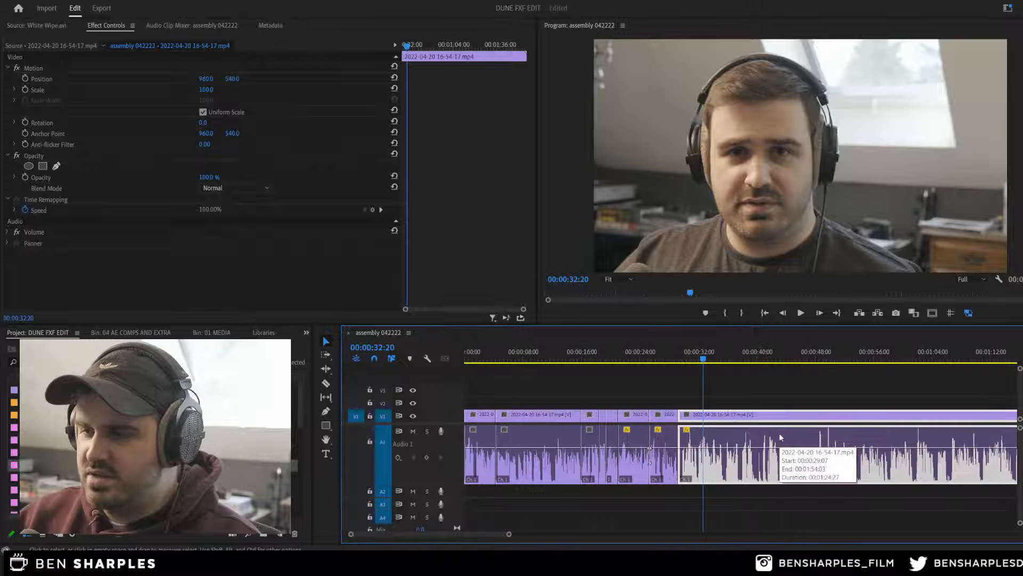
pyautogui.press('space')
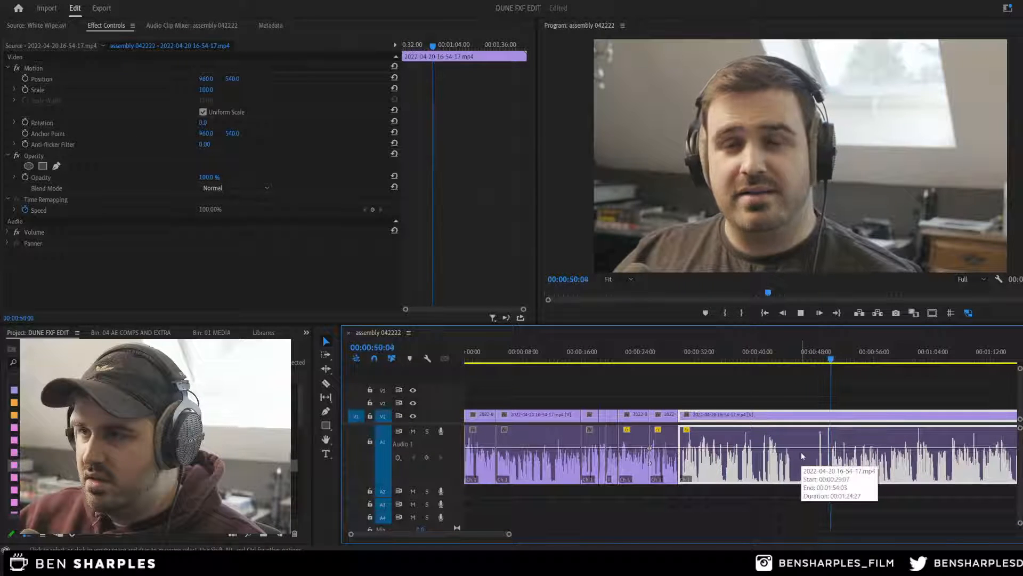
pyautogui.press('space')
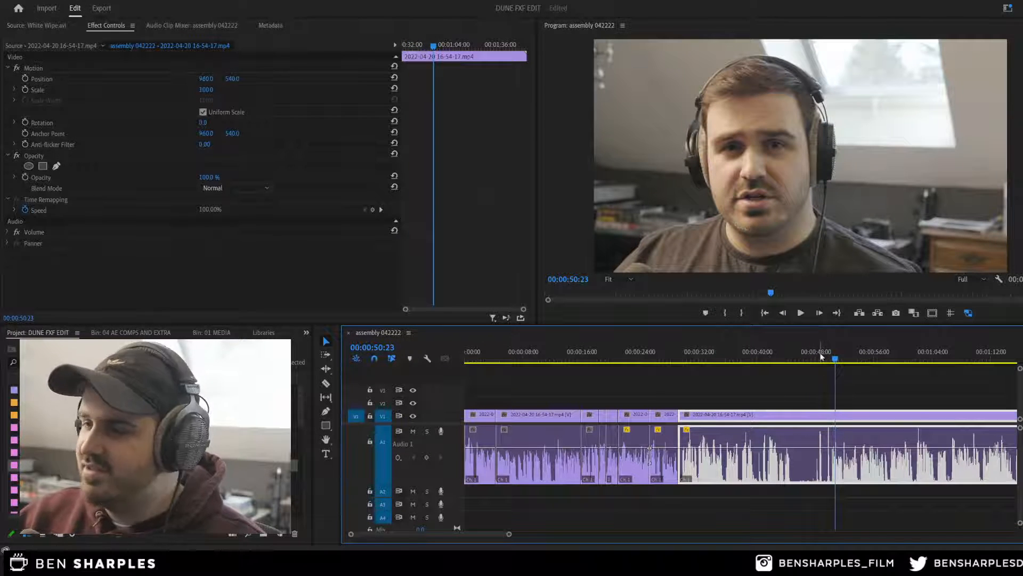
# Step: Play the selected long clip from about 00:00:48 to 00:00:53:09
pyautogui.click(812, 357)
pyautogui.press('space')
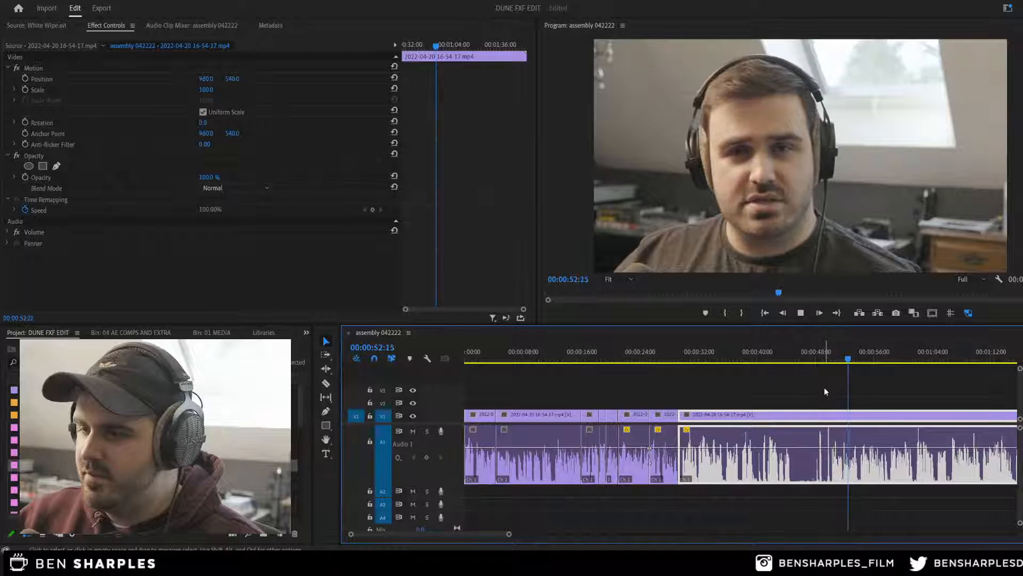
pyautogui.press('space')
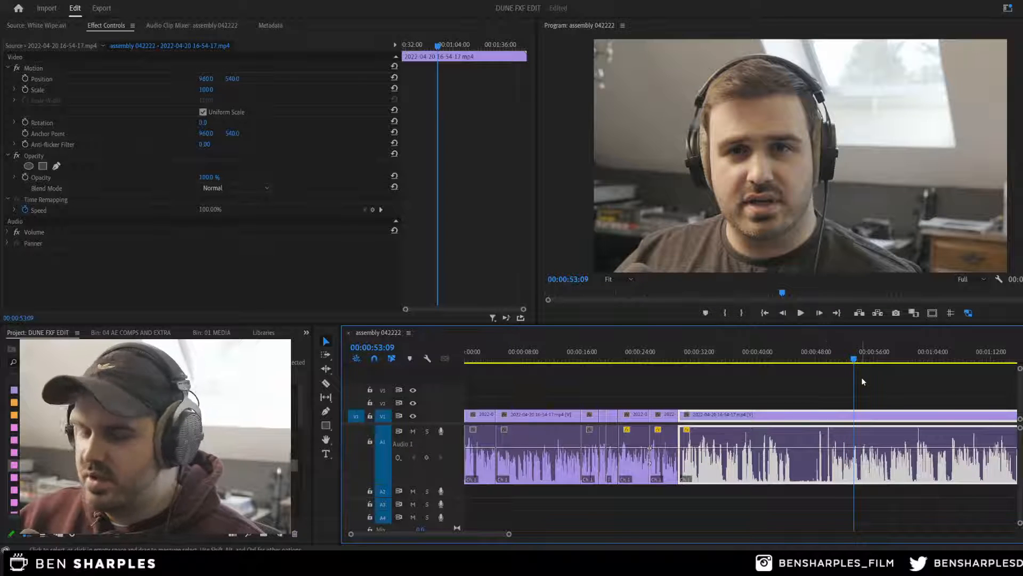
pyautogui.press('-')
pyautogui.press('=')
pyautogui.press('=')
# Step: Review the long clip's footage from about 00:00:56 up to 00:01:12:13
pyautogui.click(788, 347)
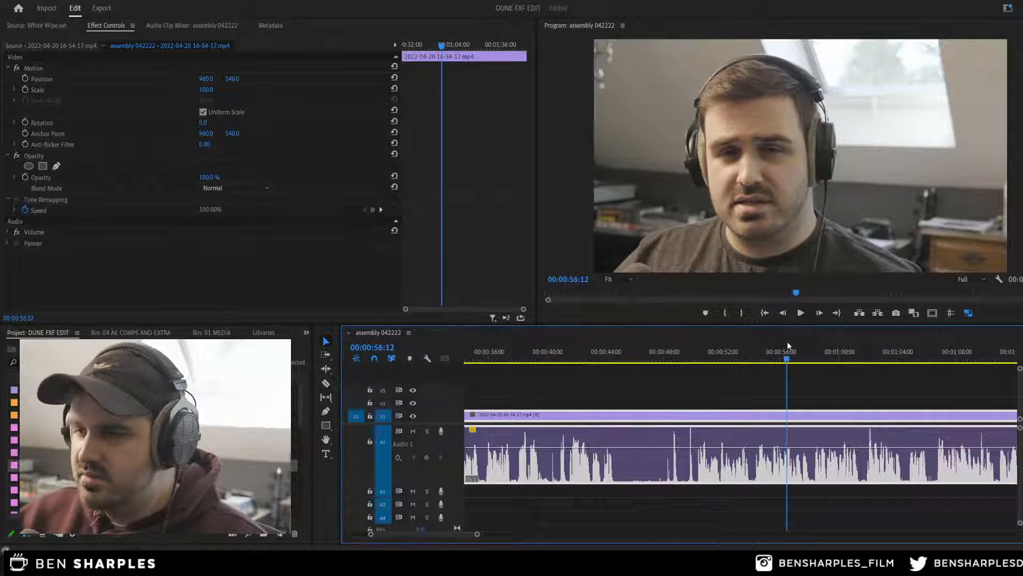
pyautogui.press('space')
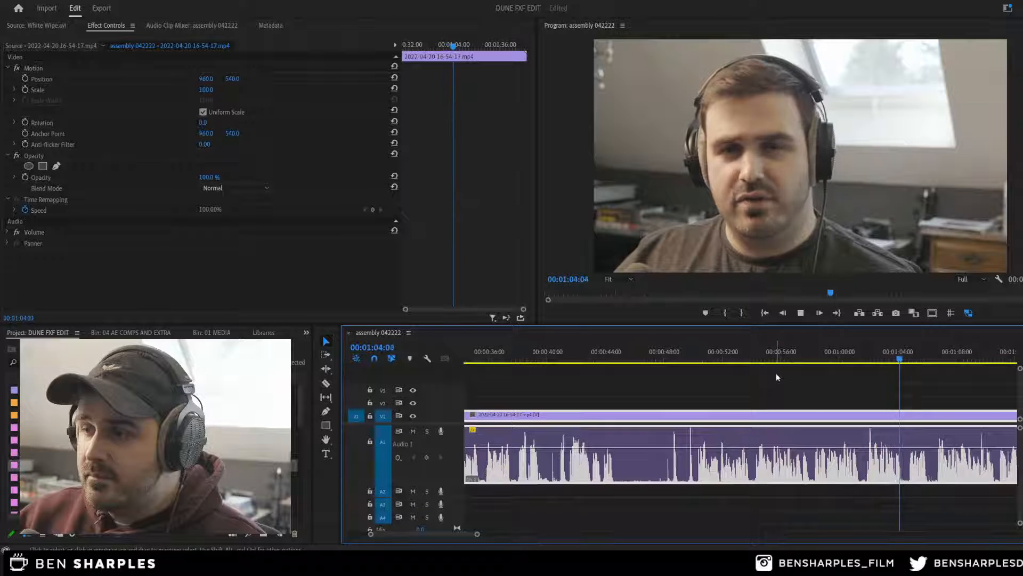
pyautogui.press('-')
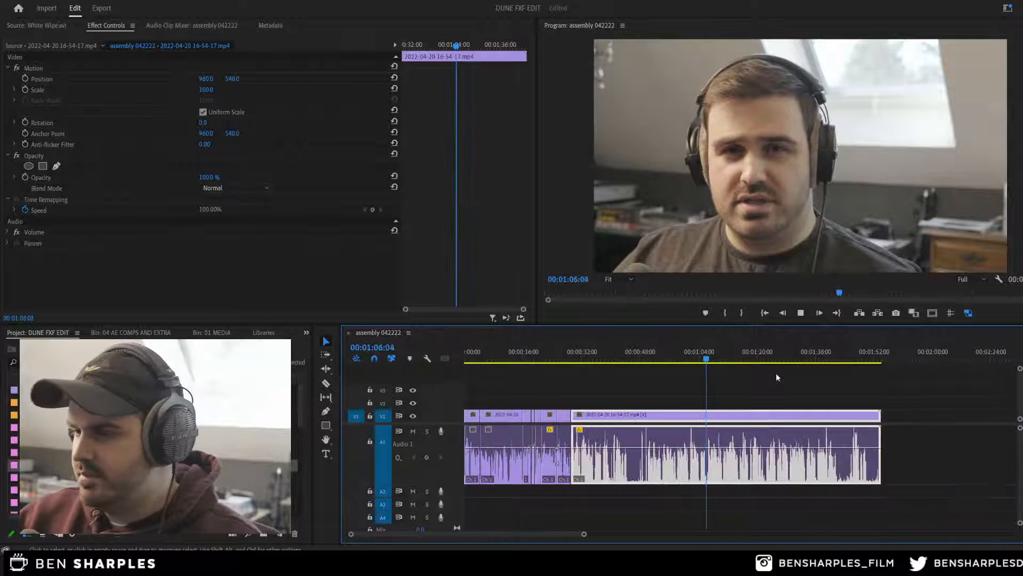
pyautogui.press('=')
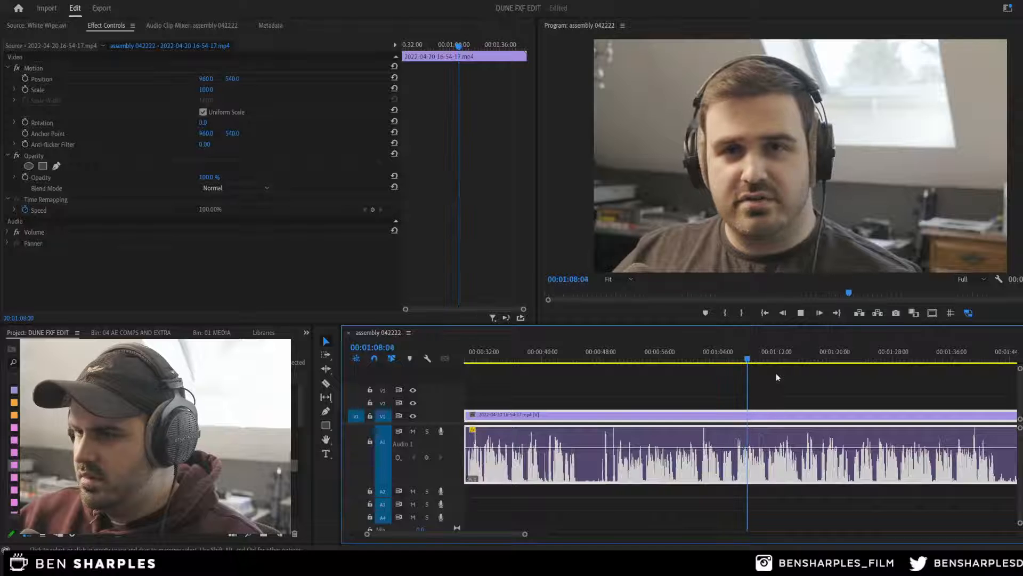
pyautogui.press('-')
pyautogui.press('=')
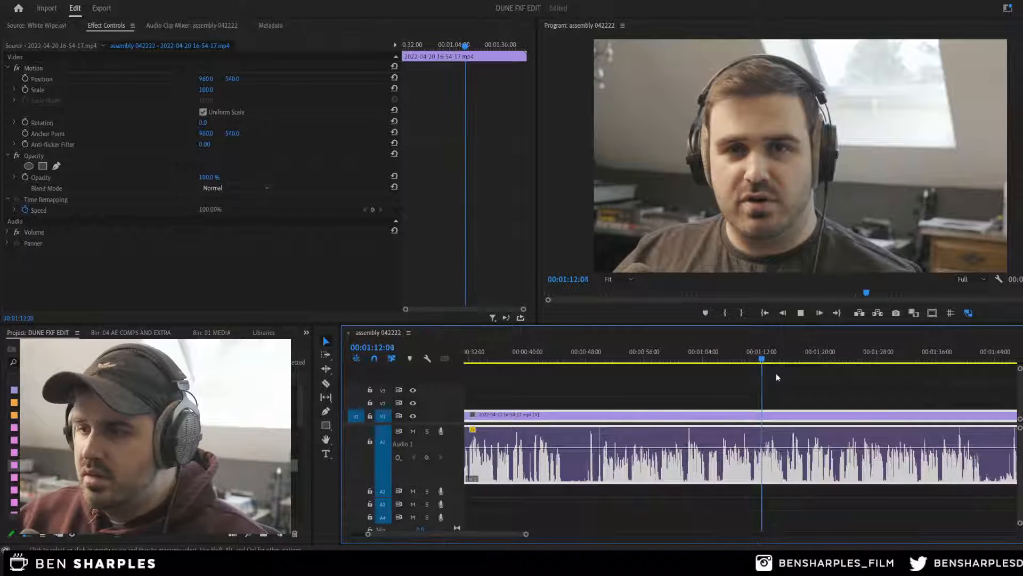
pyautogui.press('space')
pyautogui.press('=')
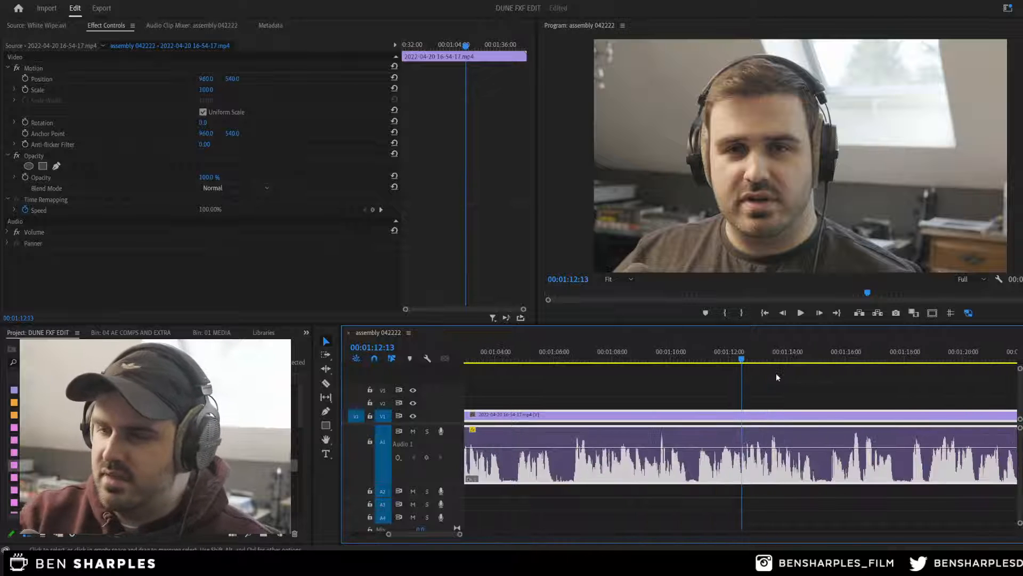
pyautogui.press('-')
pyautogui.press('-')
pyautogui.press('-')
pyautogui.press('-')
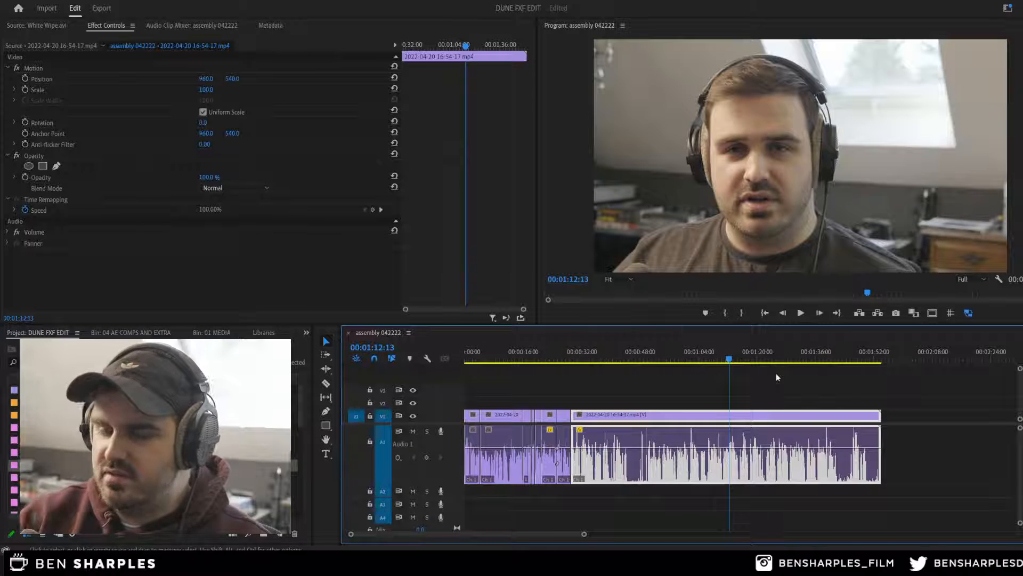
# Step: Save the project and play the long clip on from 00:01:12:13 to 00:01:33:13
pyautogui.press('space')
pyautogui.press('space')
pyautogui.hotkey('ctrl', 's')
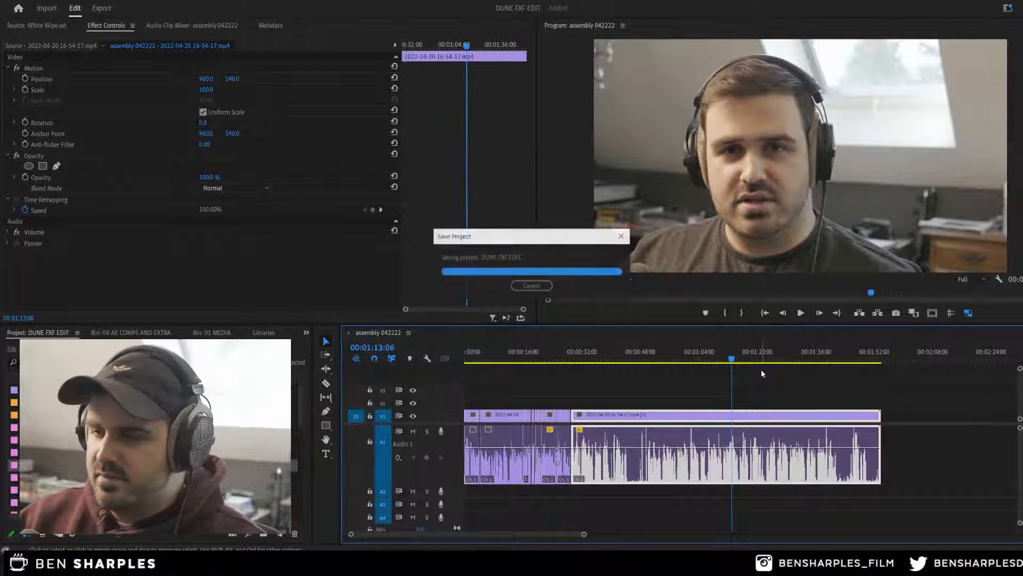
pyautogui.press('space')
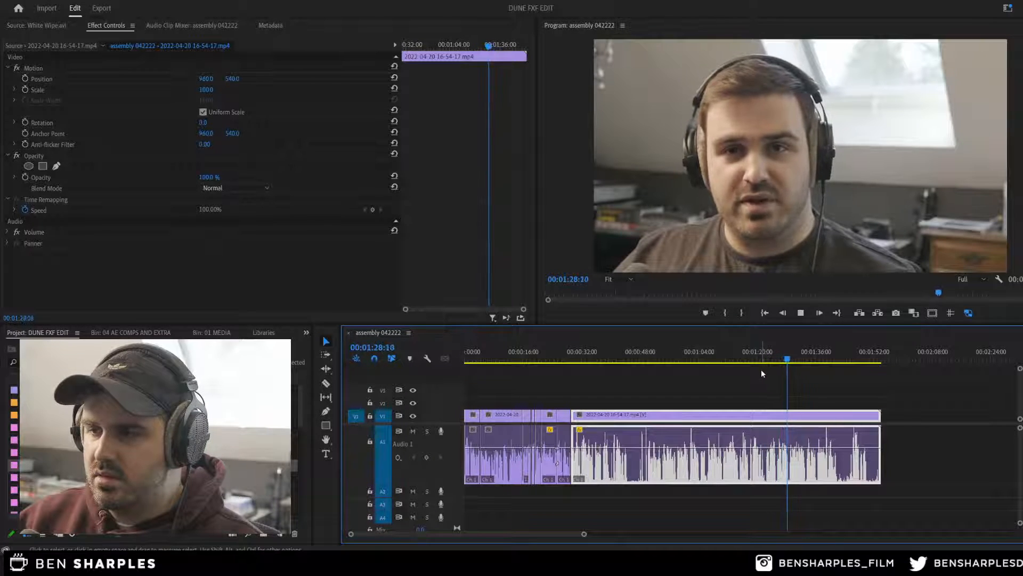
pyautogui.press('space')
pyautogui.hotkey('ctrl', 's')
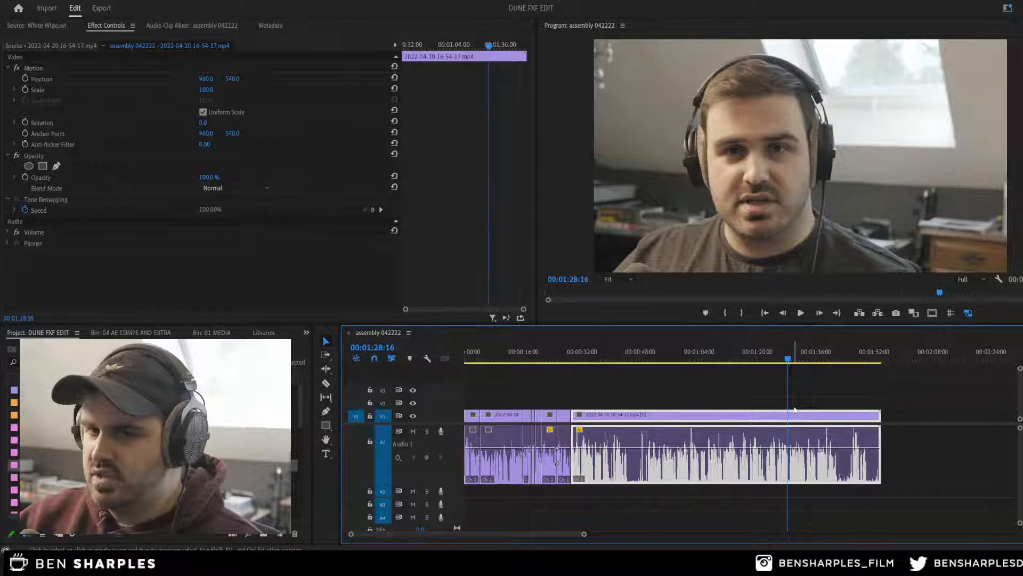
pyautogui.press('space')
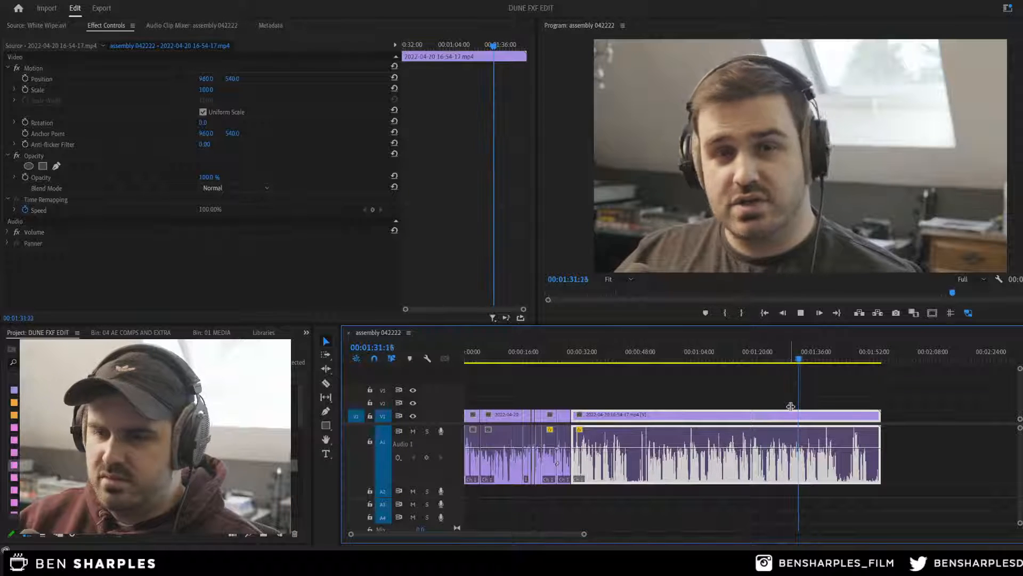
pyautogui.press('space')
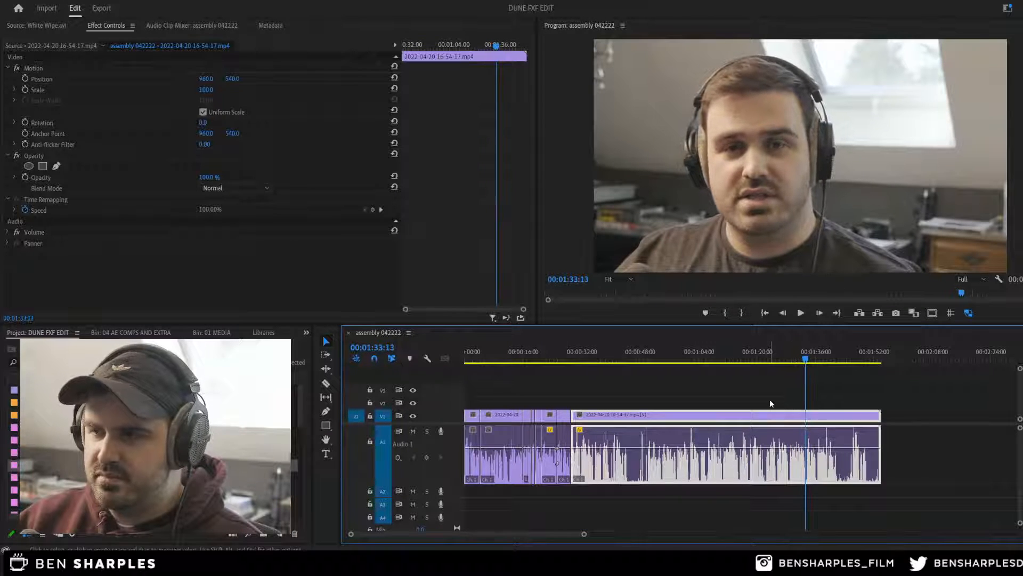
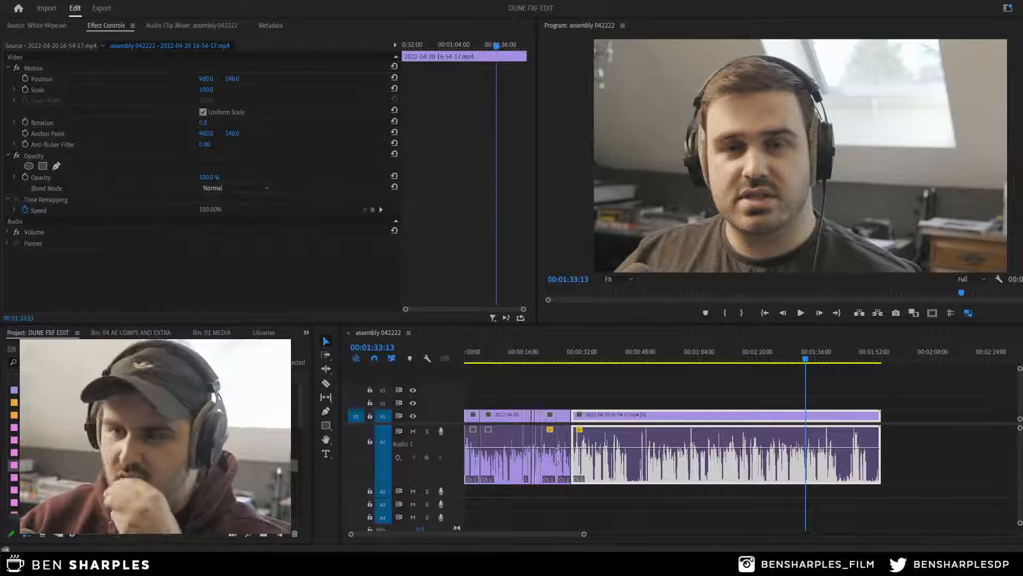
# Step: Clear the selection, return the playhead to 00:00:03:08 and play the opening clips up to 00:00:09:07
pyautogui.click(660, 376)
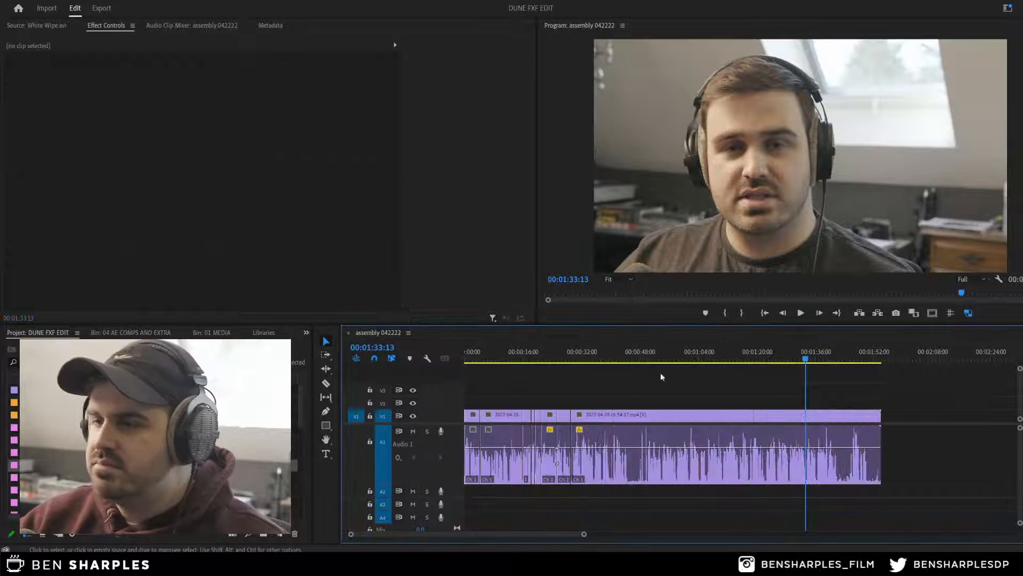
pyautogui.moveTo(549, 352); pyautogui.dragTo(489, 350)
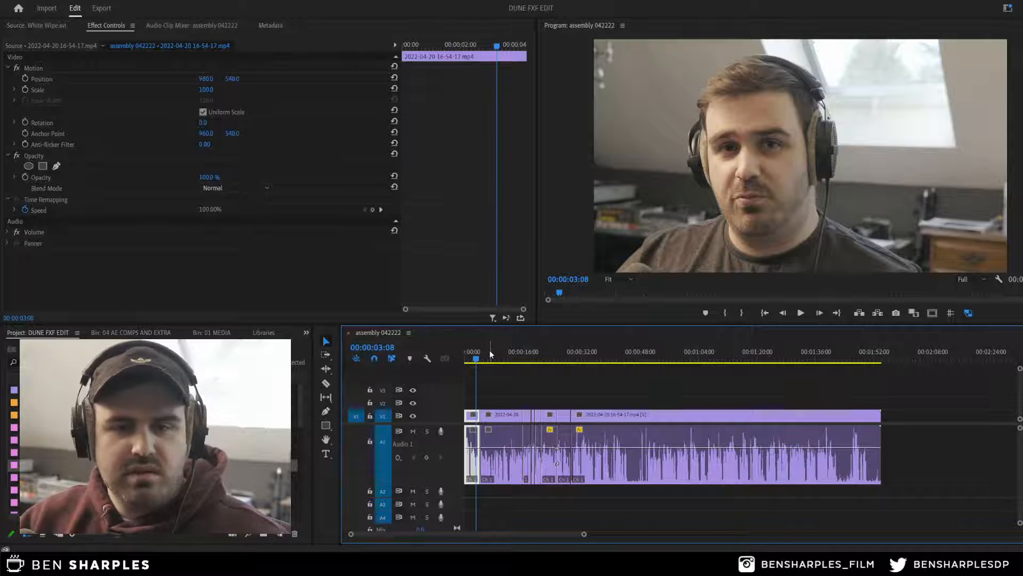
pyautogui.press('space')
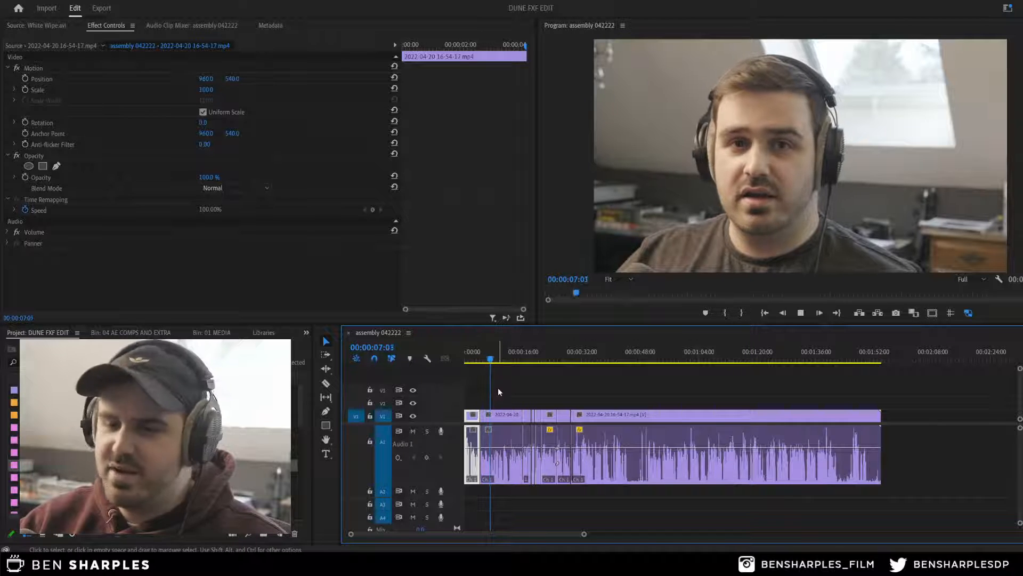
pyautogui.click(472, 384)
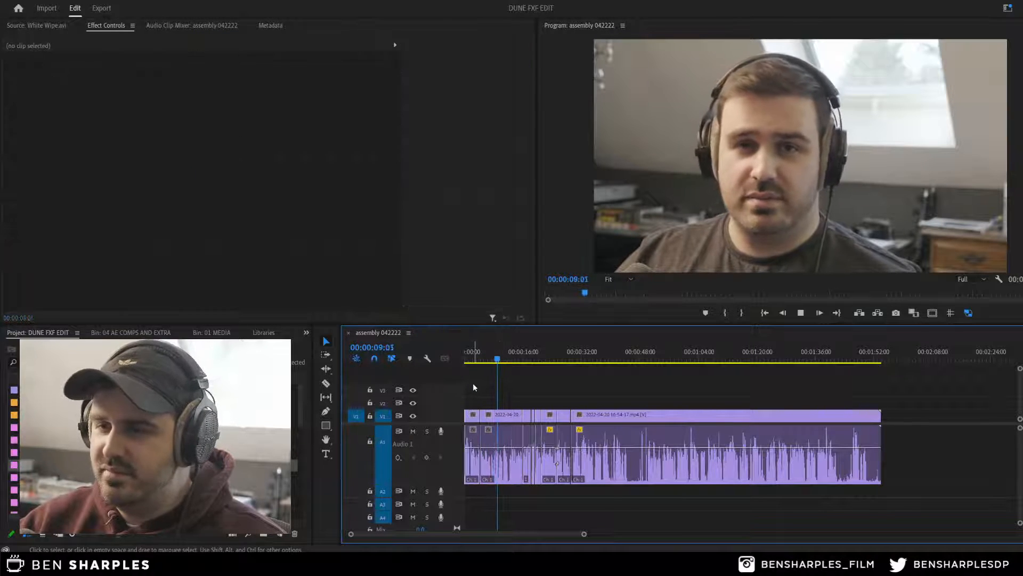
pyautogui.press('space')
pyautogui.click(484, 384)
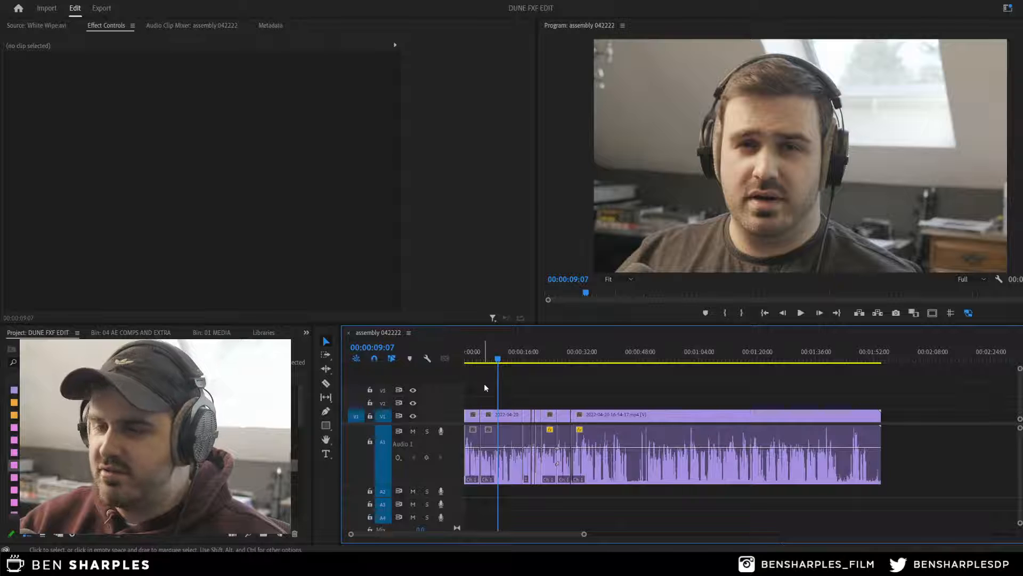
# Step: Play the edited clips and their joins from 00:00:09:07 through to 00:00:29:18
pyautogui.press('space')
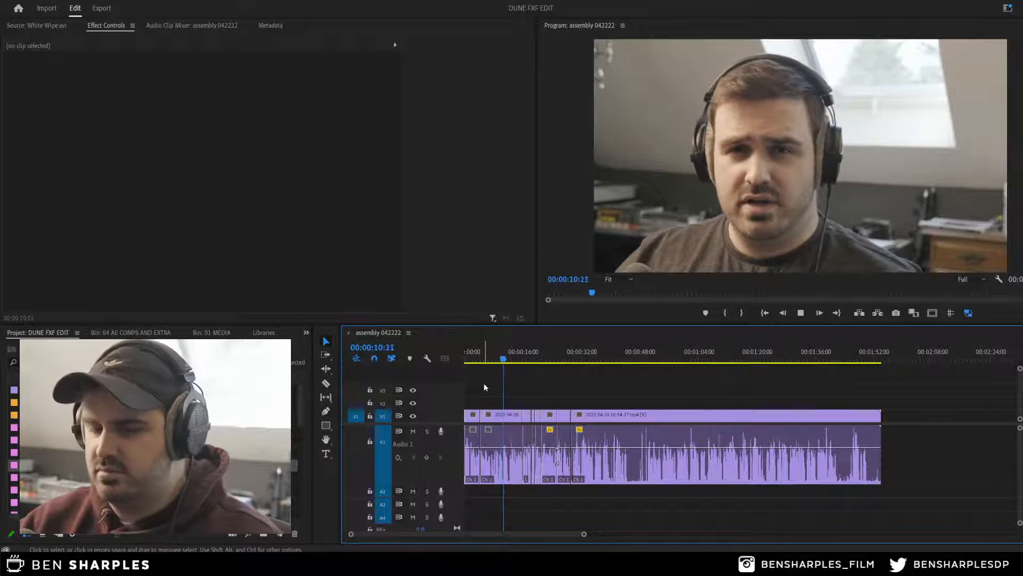
pyautogui.press('=')
pyautogui.press('=')
pyautogui.press('-')
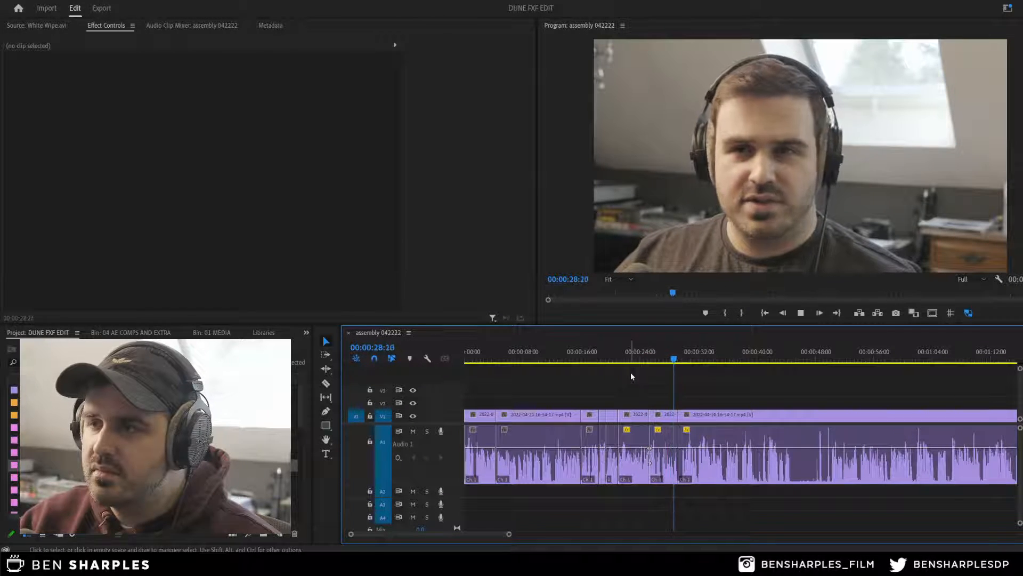
pyautogui.press('space')
# Step: Select the long clip at 00:00:29:18, play a section from about 00:00:57 to 00:00:59:00 and save the project
pyautogui.press('d')
pyautogui.press('=')
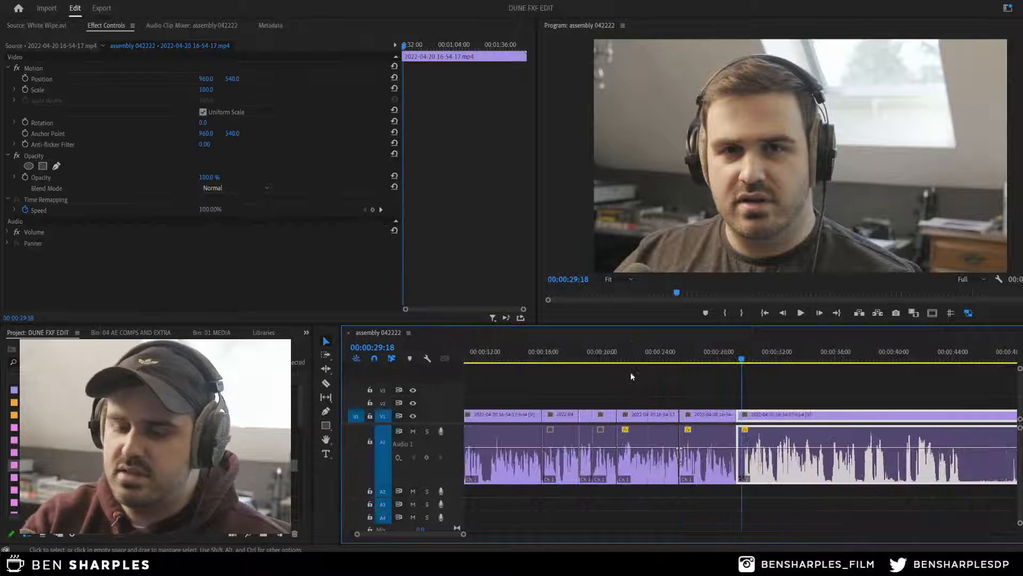
pyautogui.press('-')
pyautogui.press('-')
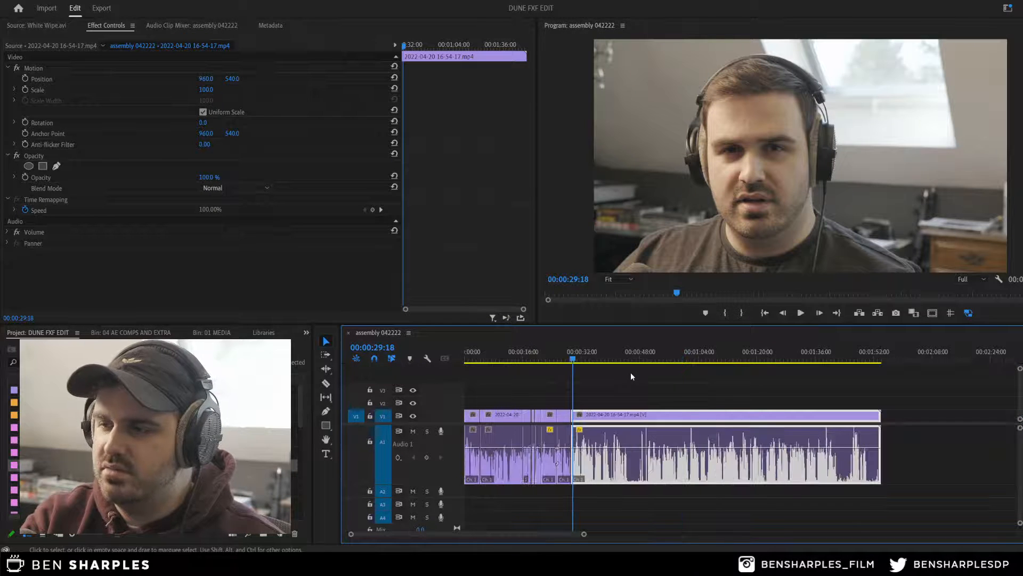
pyautogui.click(671, 361)
pyautogui.press('space')
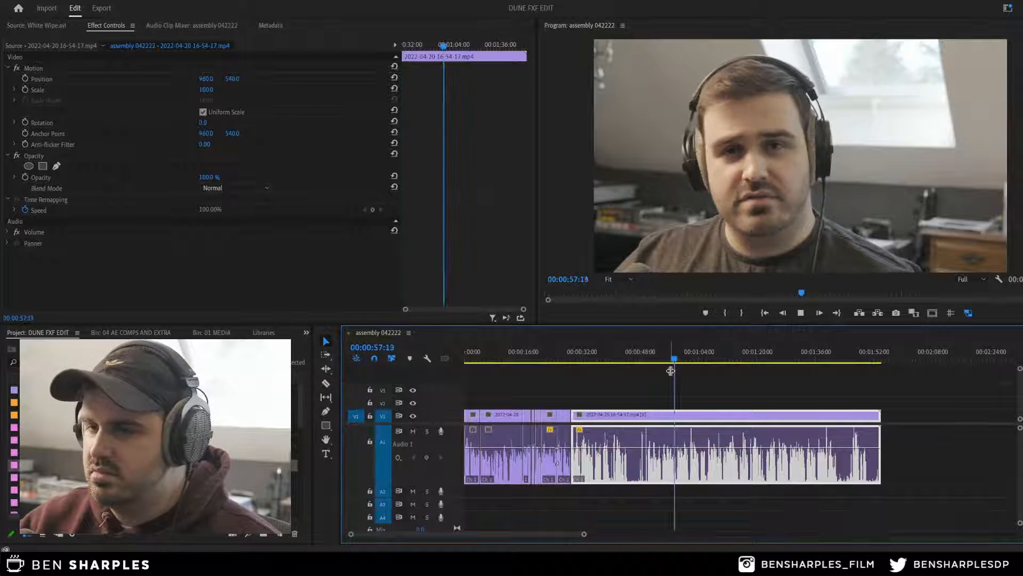
pyautogui.press('space')
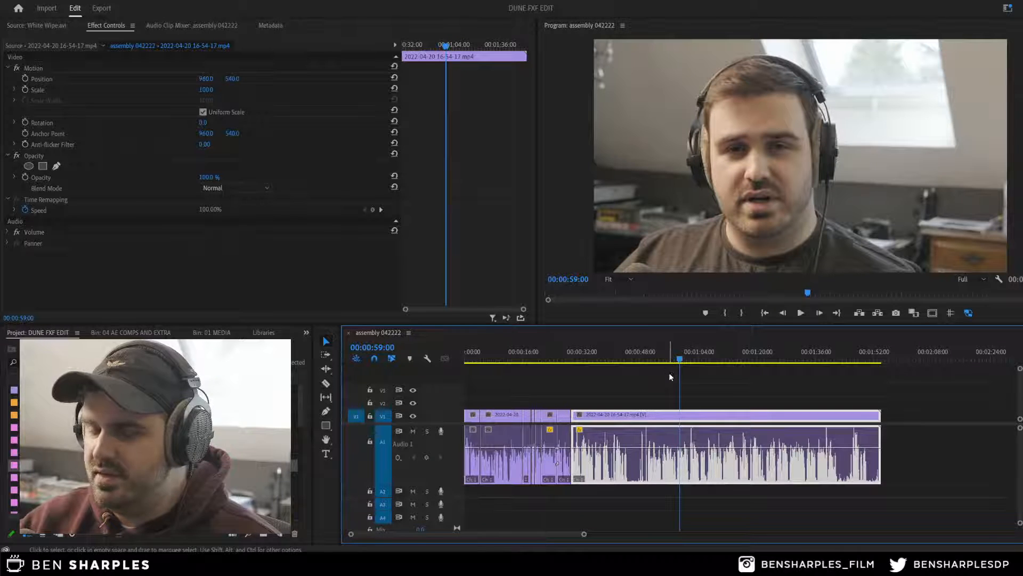
pyautogui.hotkey('ctrl', 's')
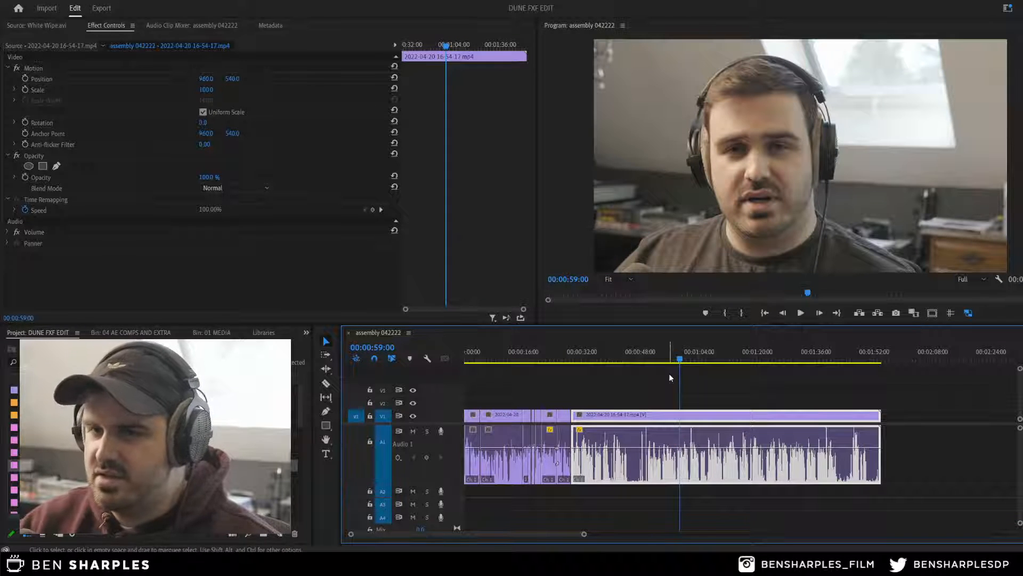
# Step: Clear the selection, then skim and play sections of the remaining footage from 00:01:08:17 up to 00:01:50:06
pyautogui.click(671, 374)
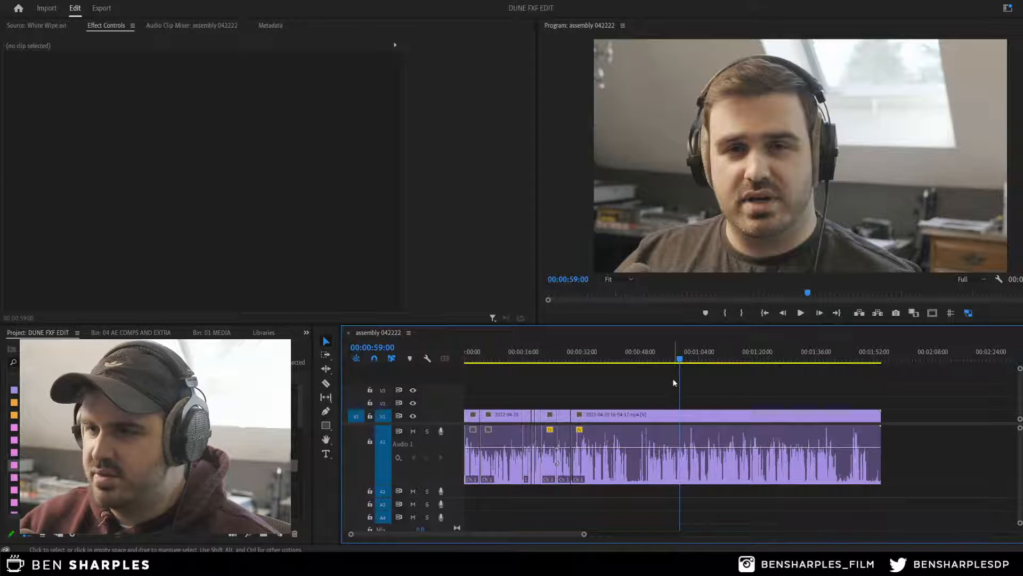
pyautogui.moveTo(687, 357); pyautogui.dragTo(717, 358)
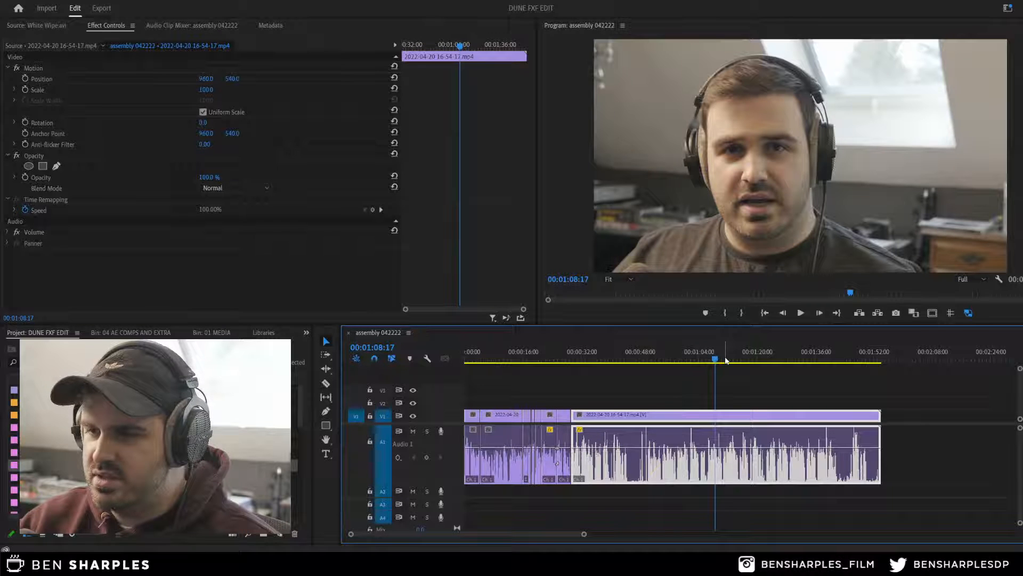
pyautogui.click(734, 358)
pyautogui.press('space')
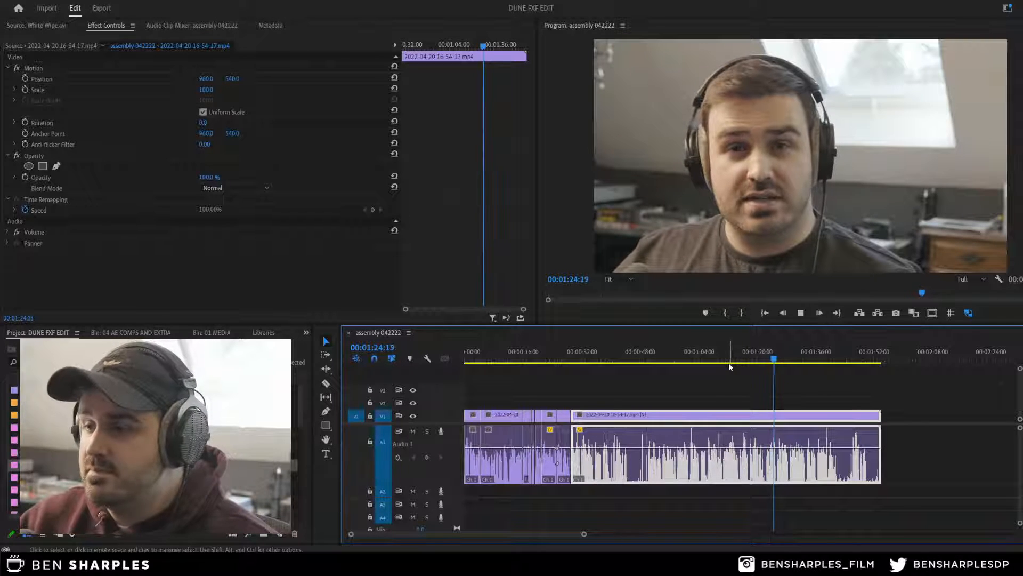
pyautogui.click(834, 359)
pyautogui.press('space')
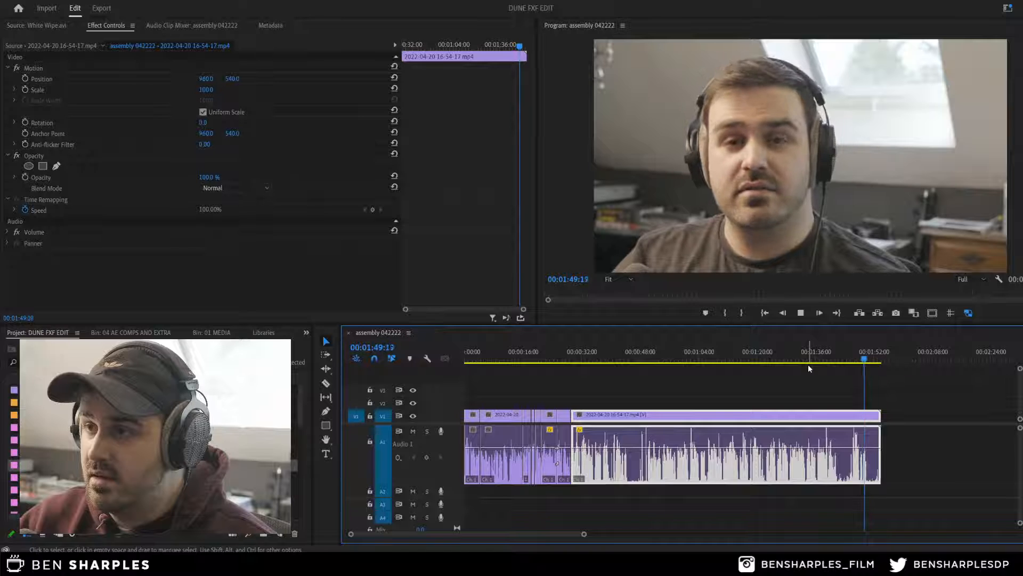
pyautogui.press('space')
# Step: Razor the long clip at 00:01:50:06, at the end of the last speech, and return to the Selection tool
pyautogui.press('=')
pyautogui.press('=')
pyautogui.press('=')
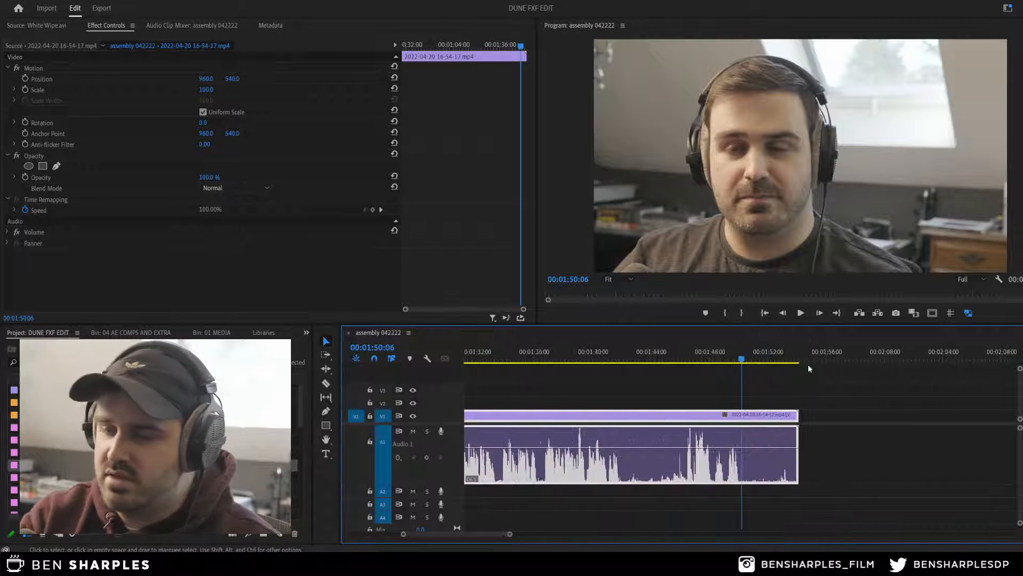
pyautogui.press('c')
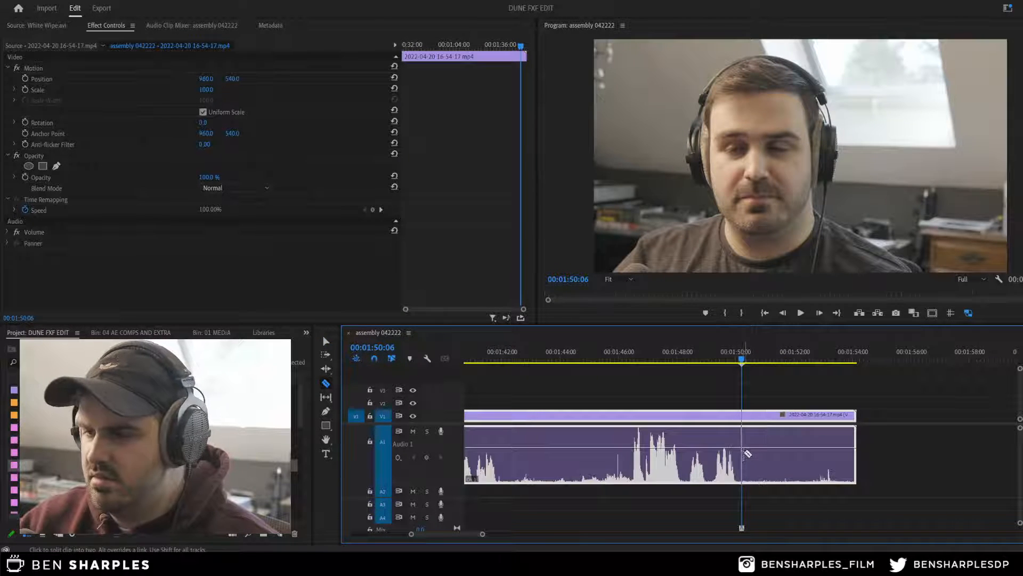
pyautogui.click(742, 452)
pyautogui.press('v')
# Step: Find the start of the last speech in the long clip and razor the clip at 00:01:46:13
pyautogui.click(624, 352)
pyautogui.press('space')
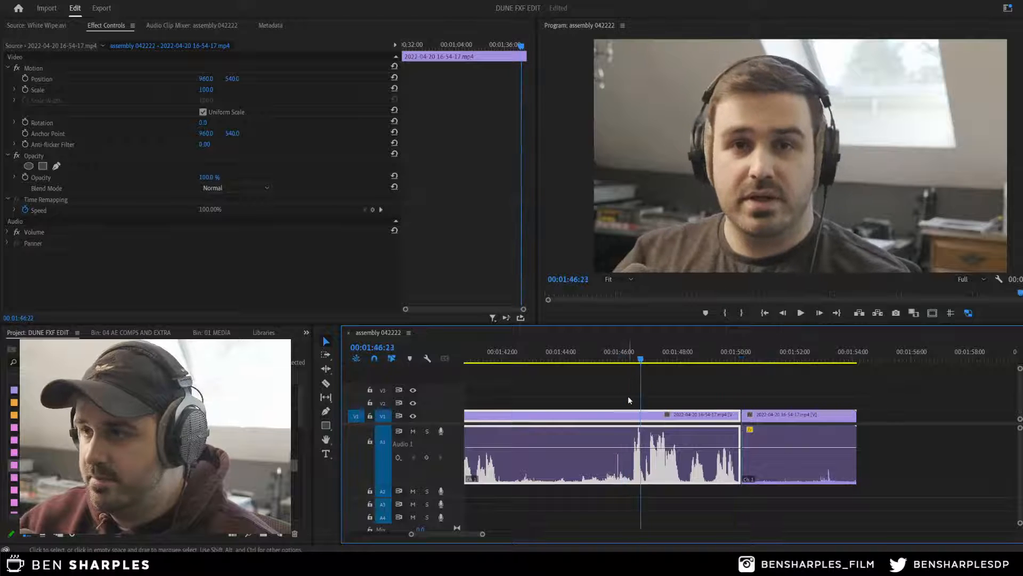
pyautogui.press('space')
pyautogui.press('c')
pyautogui.press('=')
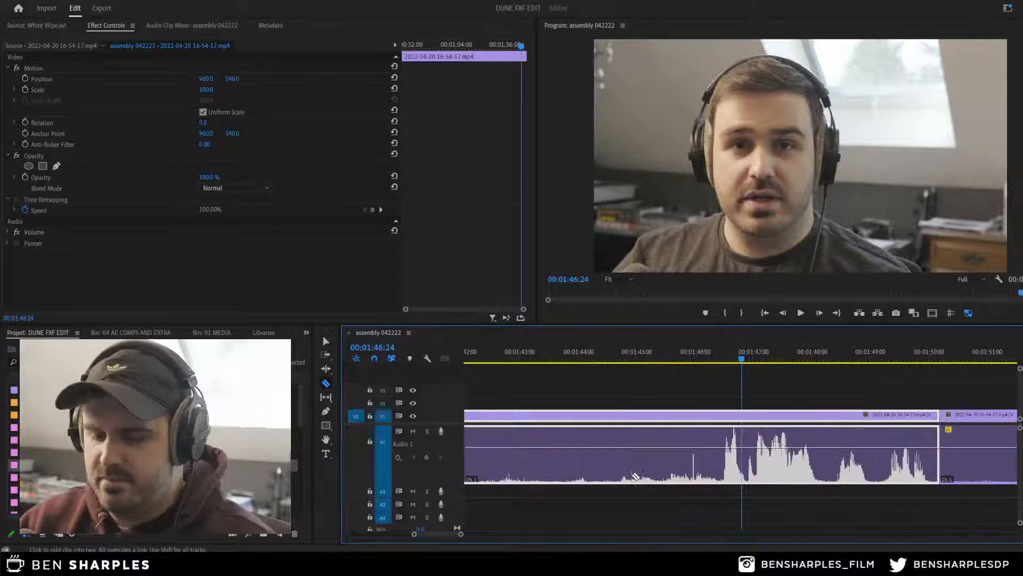
pyautogui.press('v')
pyautogui.click(707, 360)
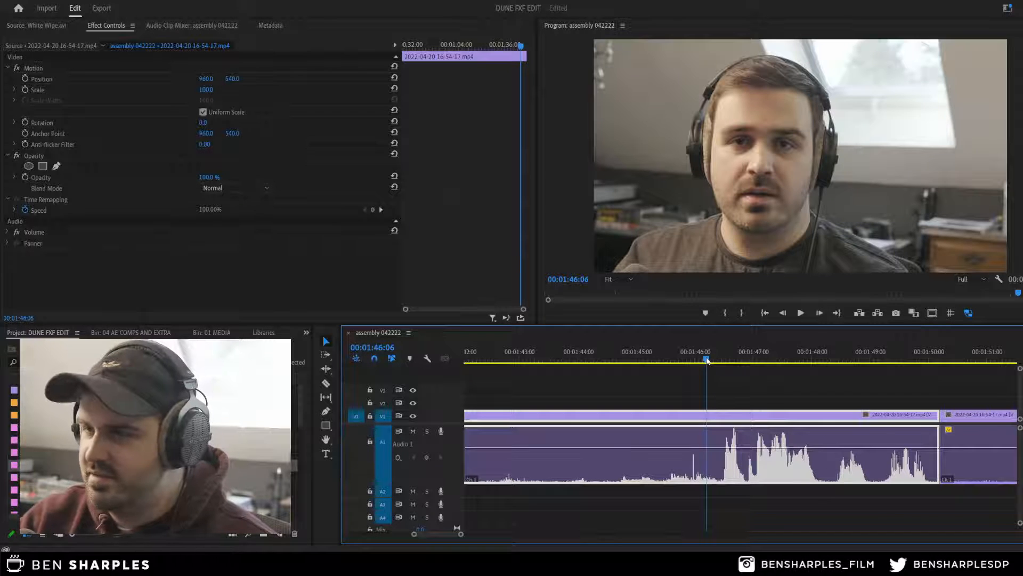
pyautogui.press('Right')
pyautogui.press('Right')
pyautogui.press('Right')
pyautogui.press('Right')
pyautogui.press('Right')
pyautogui.press('Right')
pyautogui.press('Right')
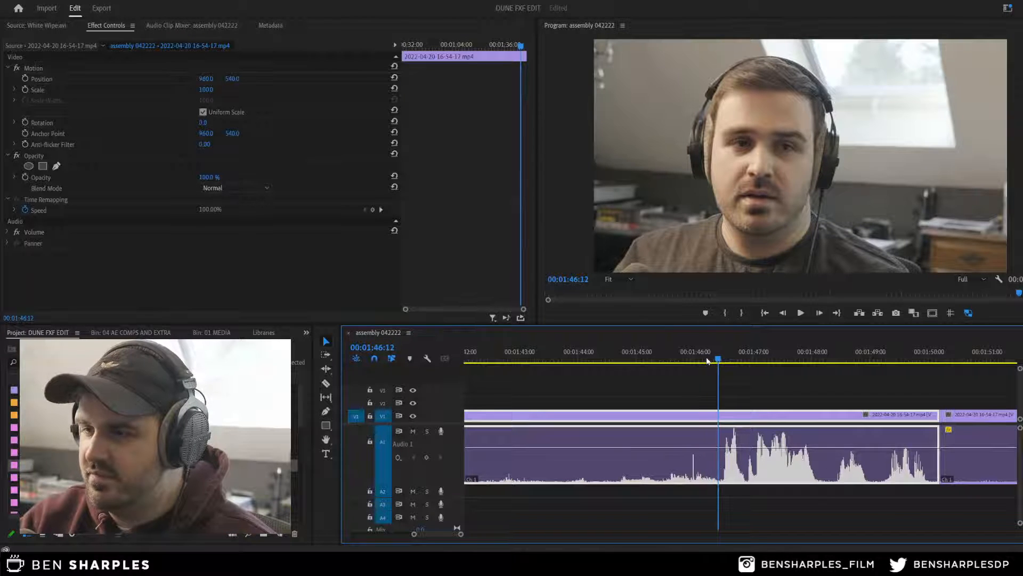
pyautogui.press('Right')
pyautogui.press('Right')
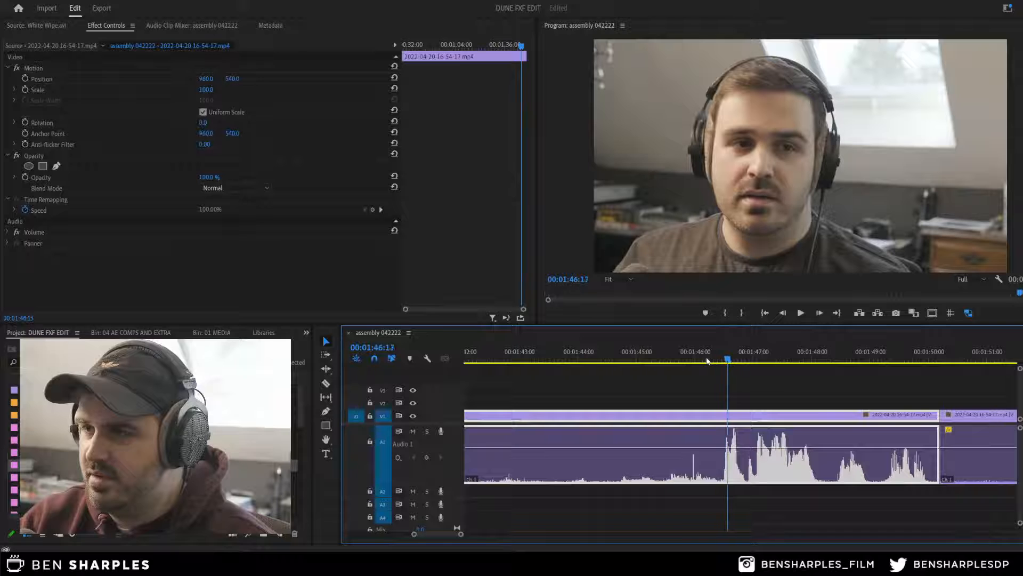
pyautogui.press('Left')
pyautogui.press('Left')
pyautogui.press('Left')
pyautogui.press('Left')
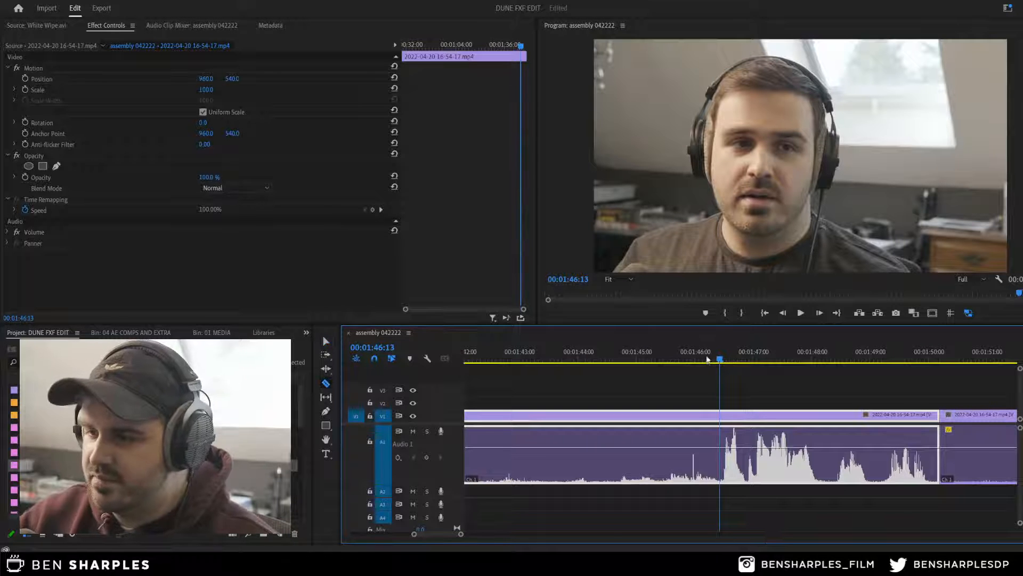
pyautogui.click(719, 421)
pyautogui.press('v')
# Step: Play the isolated final speech clip from 00:01:46:13 to check its start and end
pyautogui.click(748, 422)
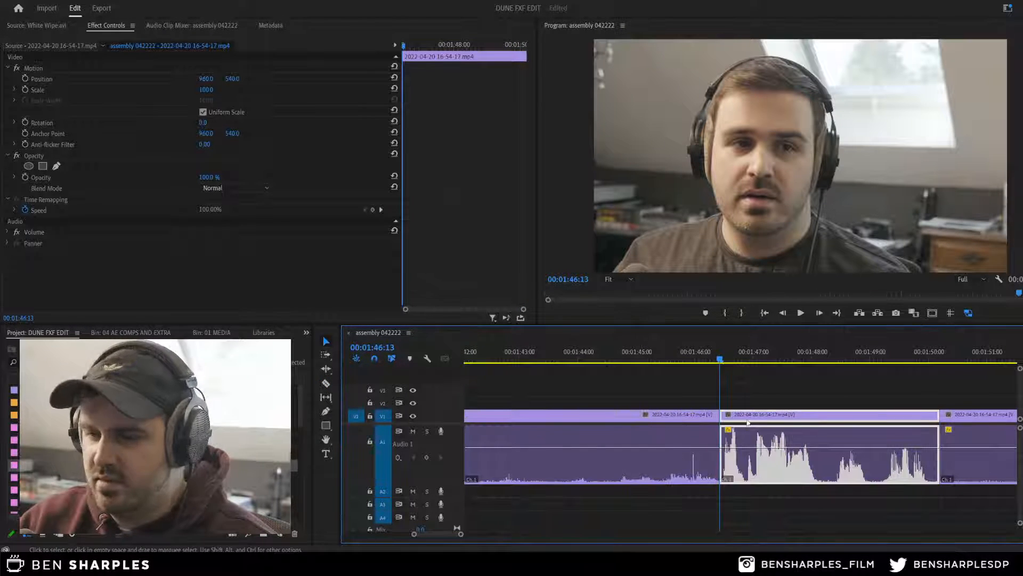
pyautogui.click(732, 388)
pyautogui.press('space')
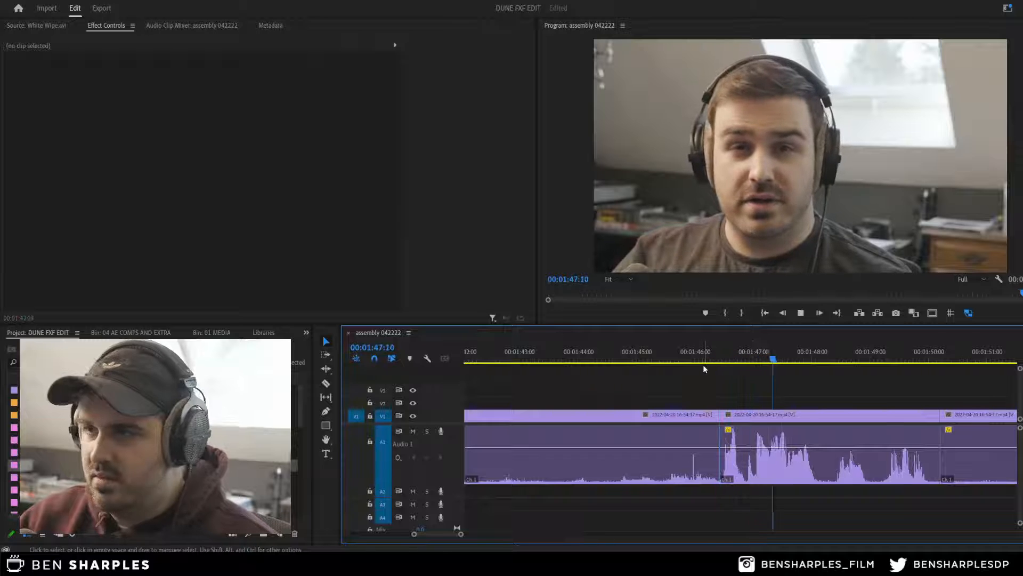
pyautogui.press('-')
pyautogui.press('-')
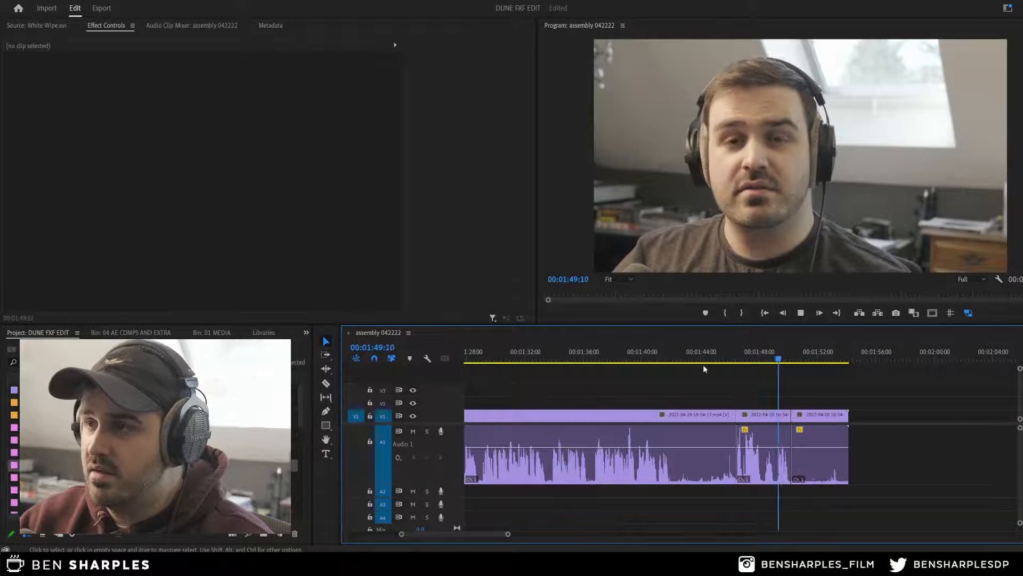
# Step: Delete the leftover clip after the final speech and save the project
pyautogui.click(768, 436)
pyautogui.click(836, 433)
pyautogui.press('Delete')
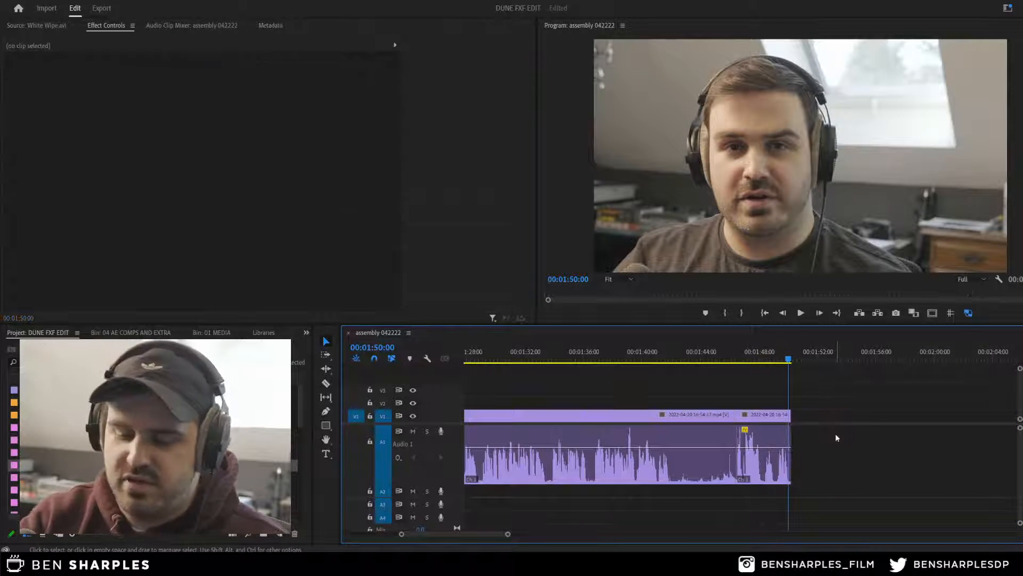
pyautogui.hotkey('ctrl', 's')
# Step: Skim and play sections of the long clip between about 00:01:10 and 00:01:33:13 to check the speech
pyautogui.moveTo(738, 358); pyautogui.dragTo(747, 359)
pyautogui.press('-')
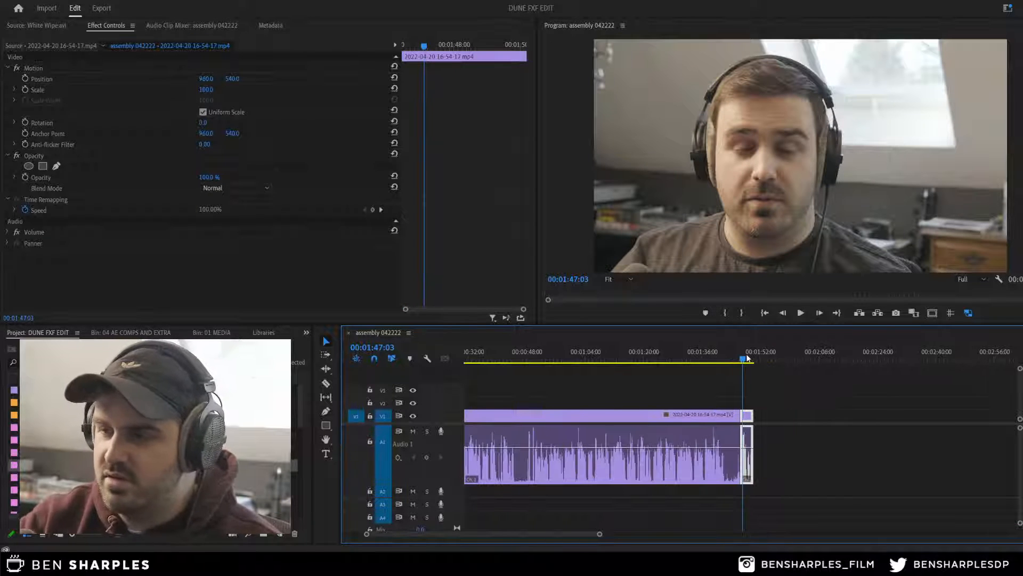
pyautogui.click(678, 360)
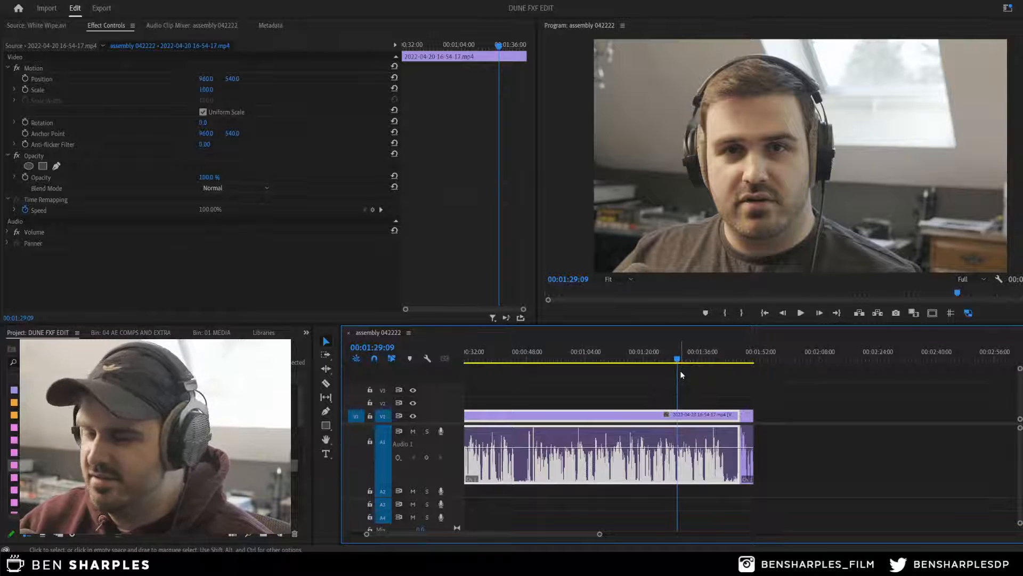
pyautogui.click(691, 359)
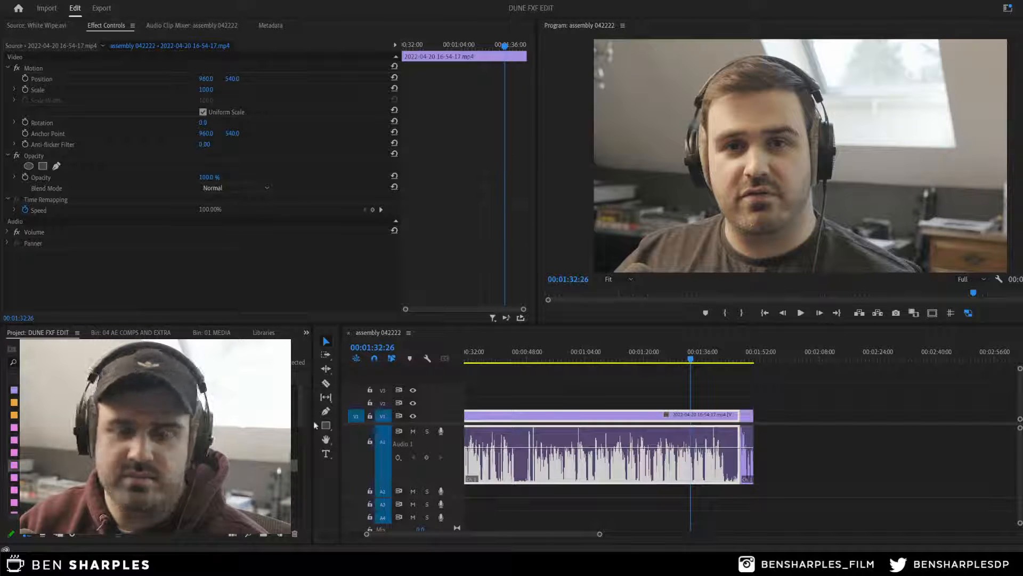
pyautogui.click(626, 379)
pyautogui.click(630, 356)
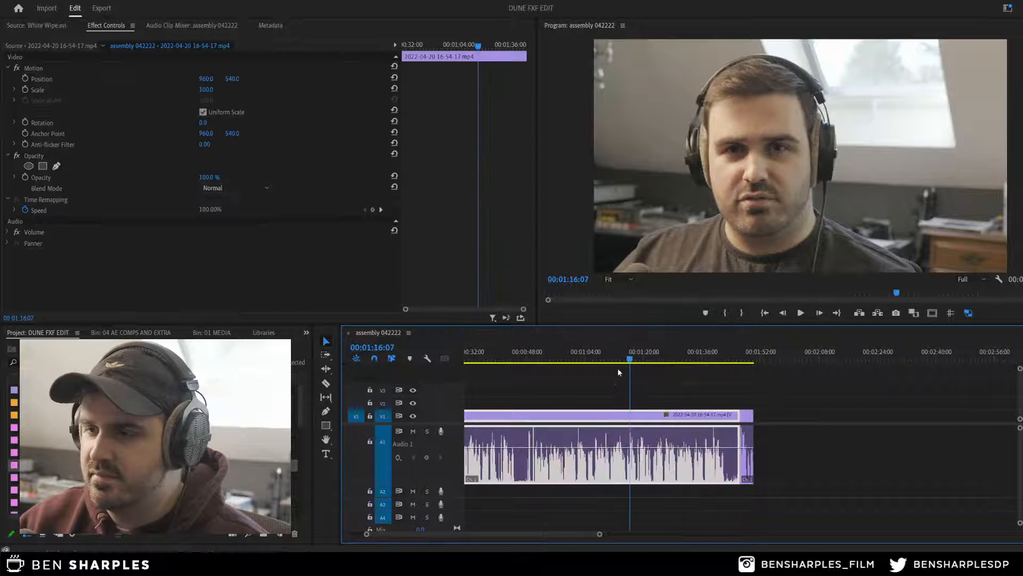
pyautogui.click(590, 389)
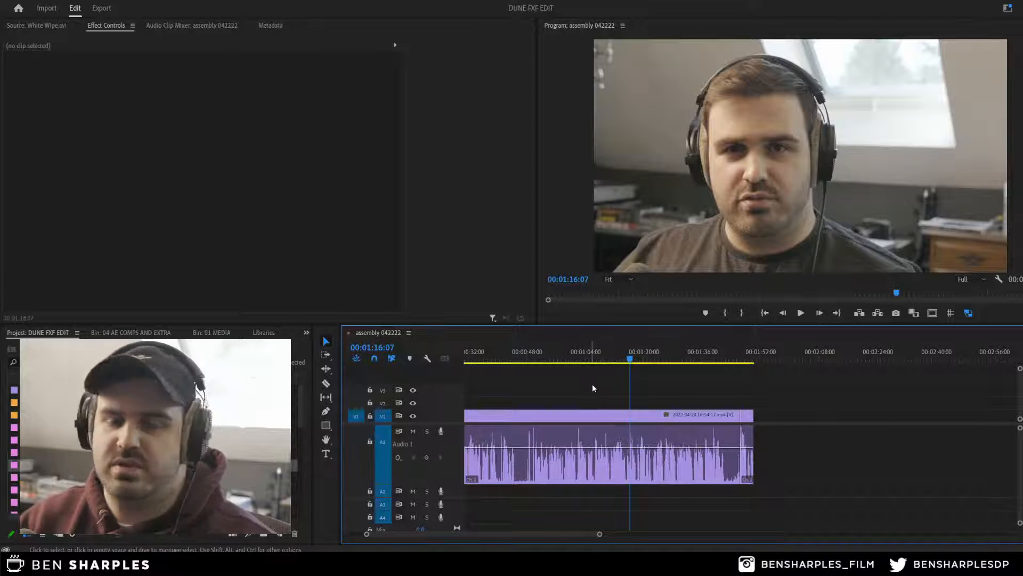
pyautogui.press('space')
pyautogui.press('space')
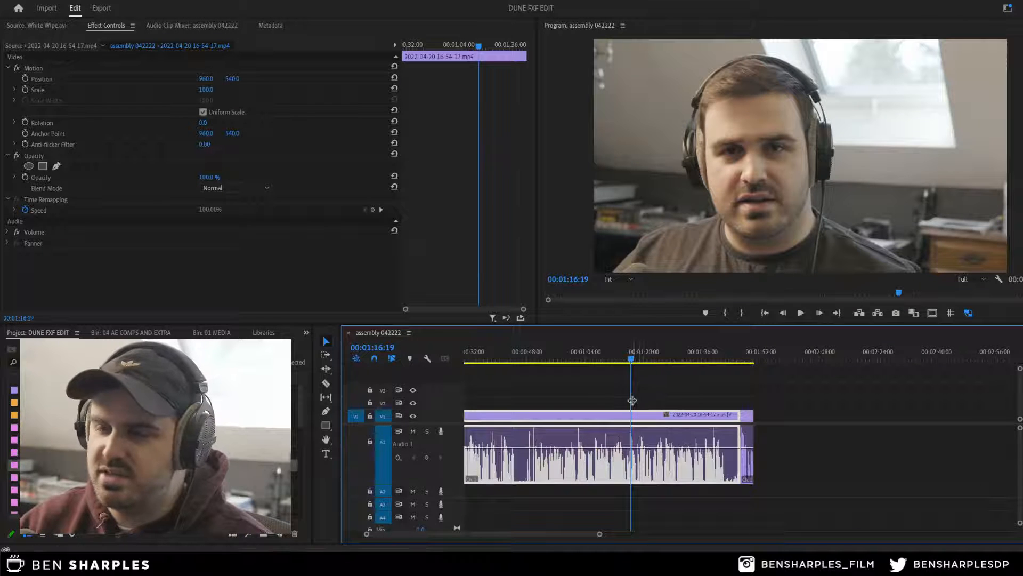
pyautogui.click(606, 359)
pyautogui.press('space')
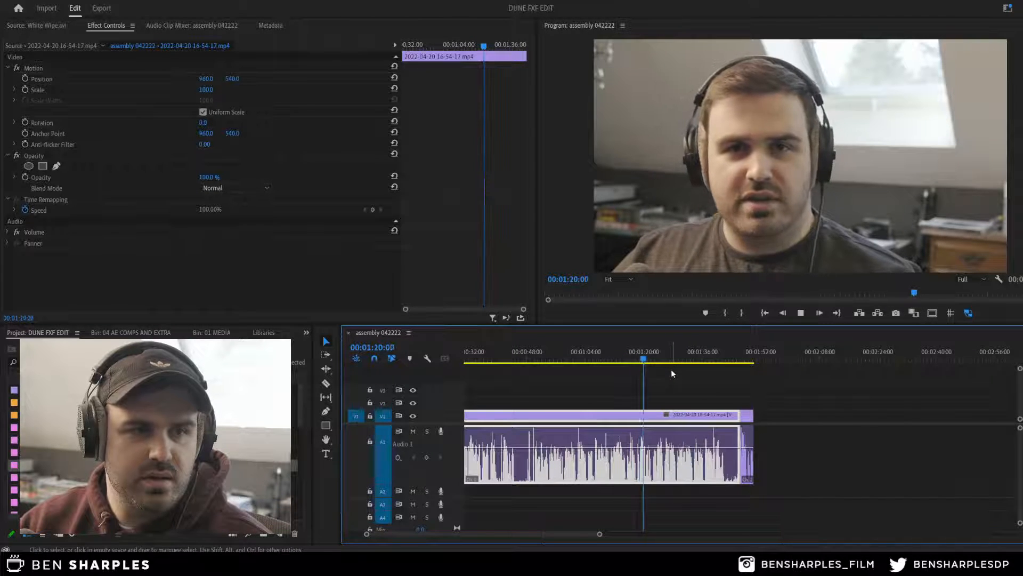
pyautogui.click(694, 357)
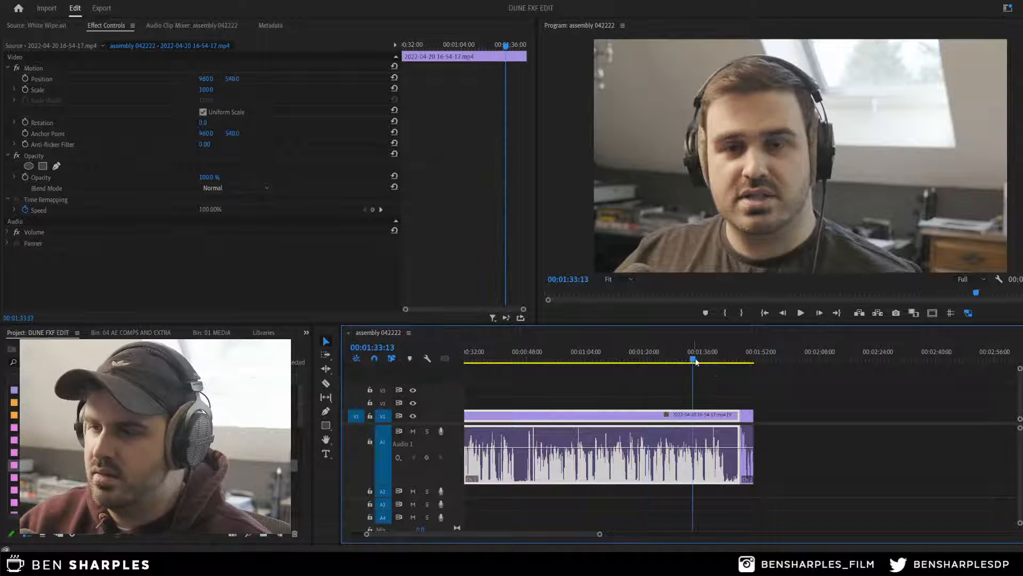
# Step: Play the long clip from 00:01:38:21 and cut it at 00:01:41:27, right after the speech ends
pyautogui.click(712, 355)
pyautogui.press('=')
pyautogui.press('=')
pyautogui.press('=')
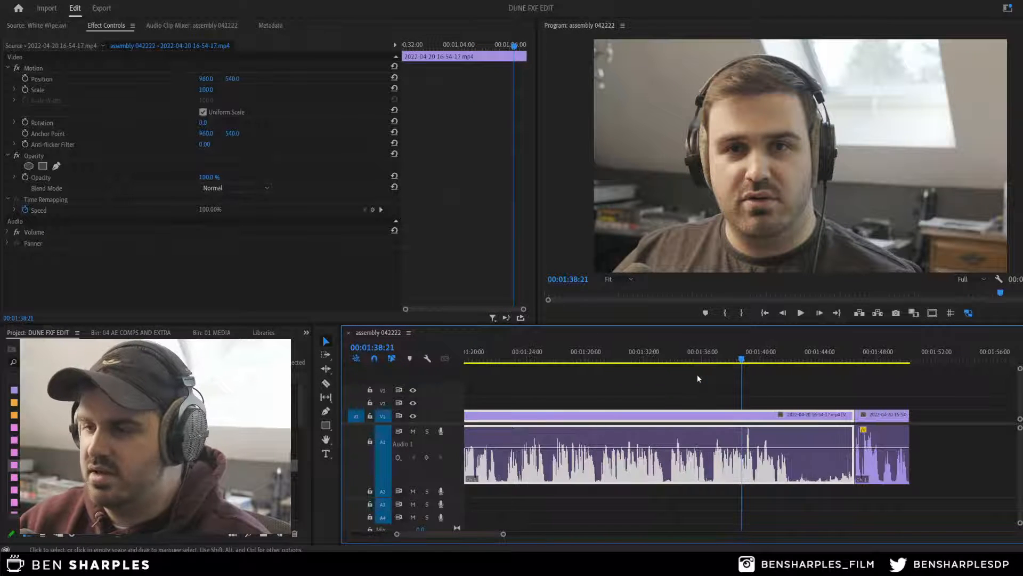
pyautogui.press('-')
pyautogui.press('-')
pyautogui.press('space')
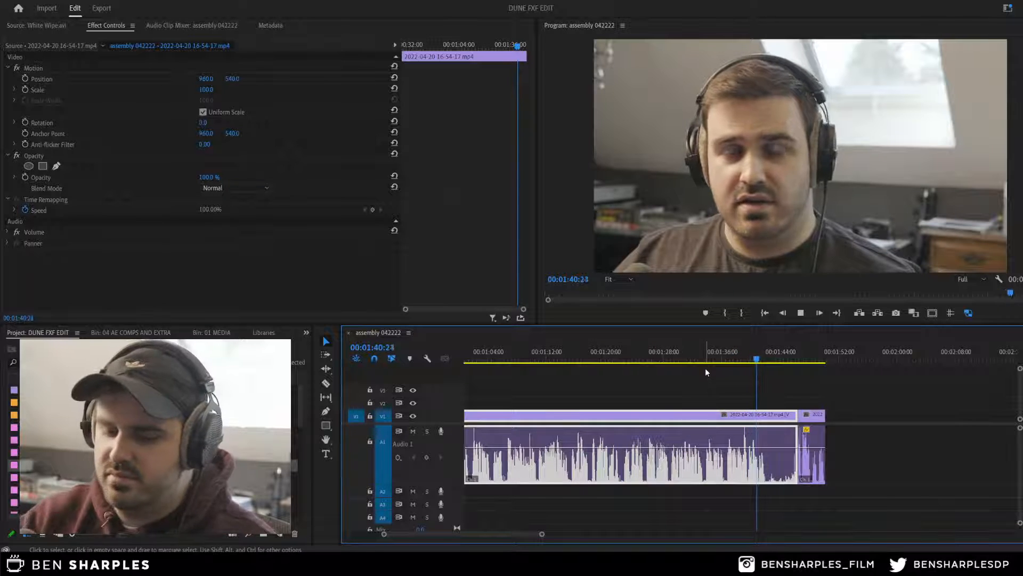
pyautogui.press('=')
pyautogui.press('=')
pyautogui.press('=')
pyautogui.press('space')
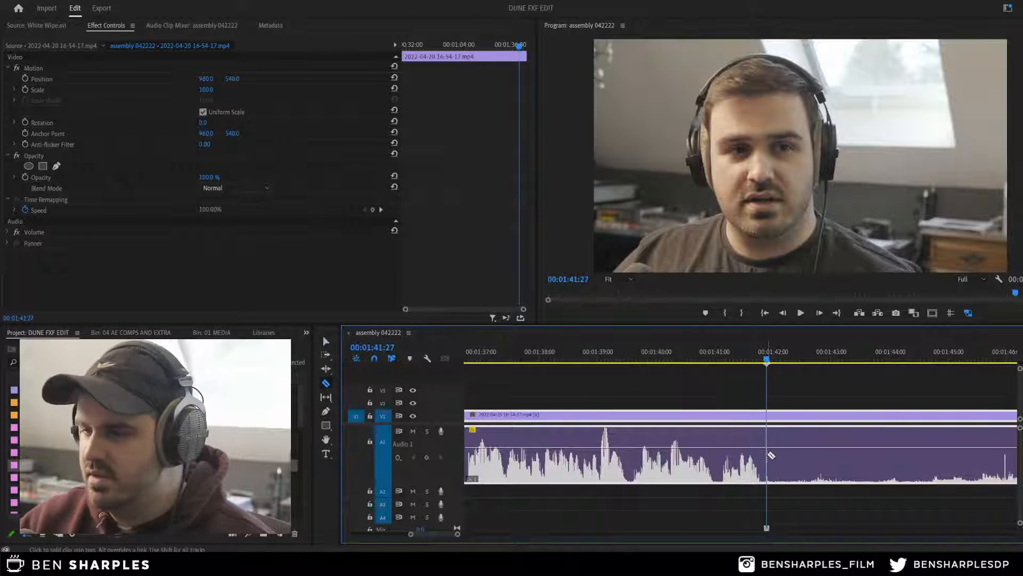
pyautogui.hotkey('ctrl', 'k')
# Step: Delete the silent clip between 00:01:41:27 and the final speech clip
pyautogui.press('-')
pyautogui.press('-')
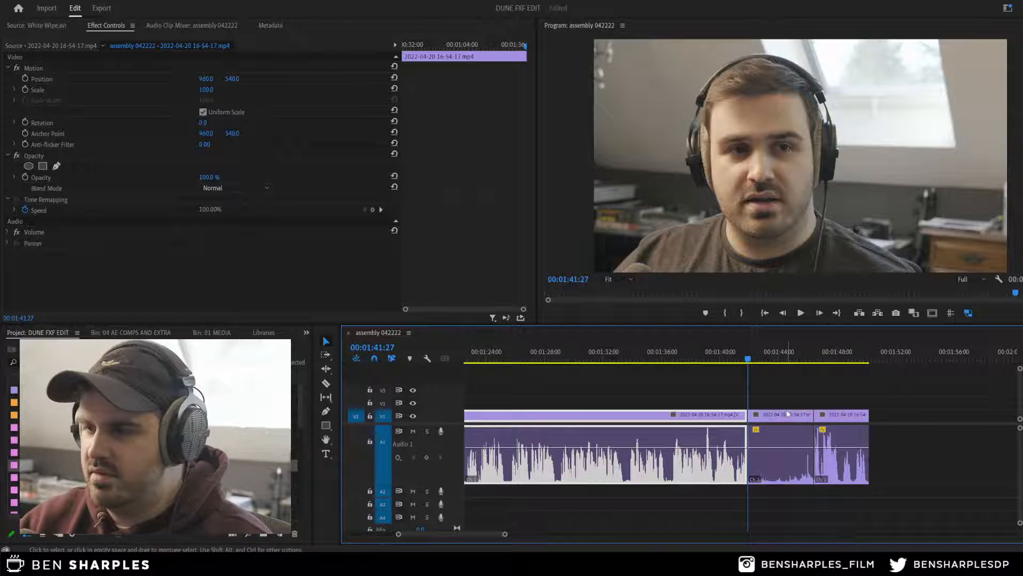
pyautogui.click(787, 414)
pyautogui.press('Delete')
# Step: Play the long clip from 00:01:30:11 to 00:01:36:27, then return the playhead to 00:01:28:02
pyautogui.click(580, 359)
pyautogui.press('space')
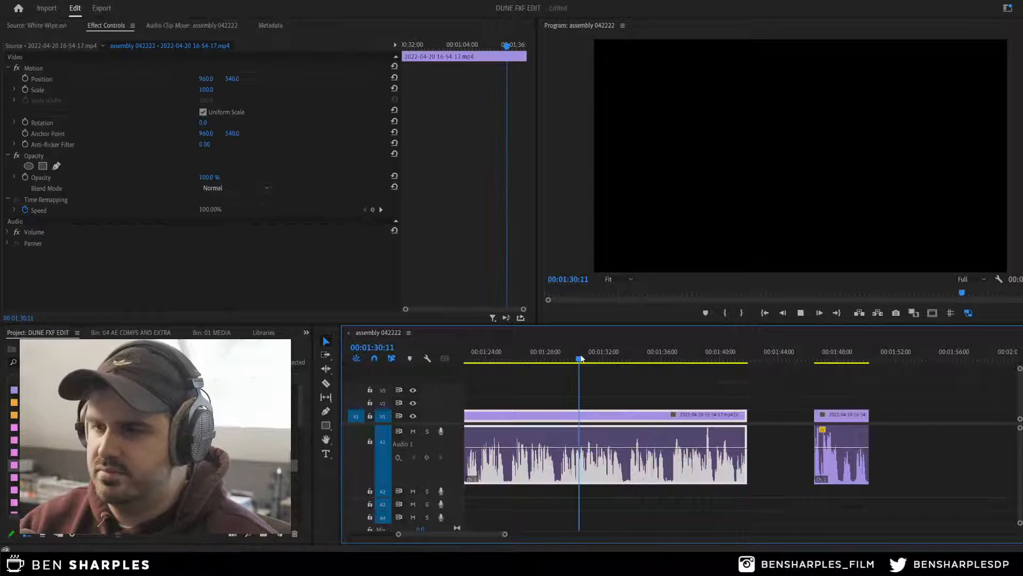
pyautogui.press('-')
pyautogui.press('-')
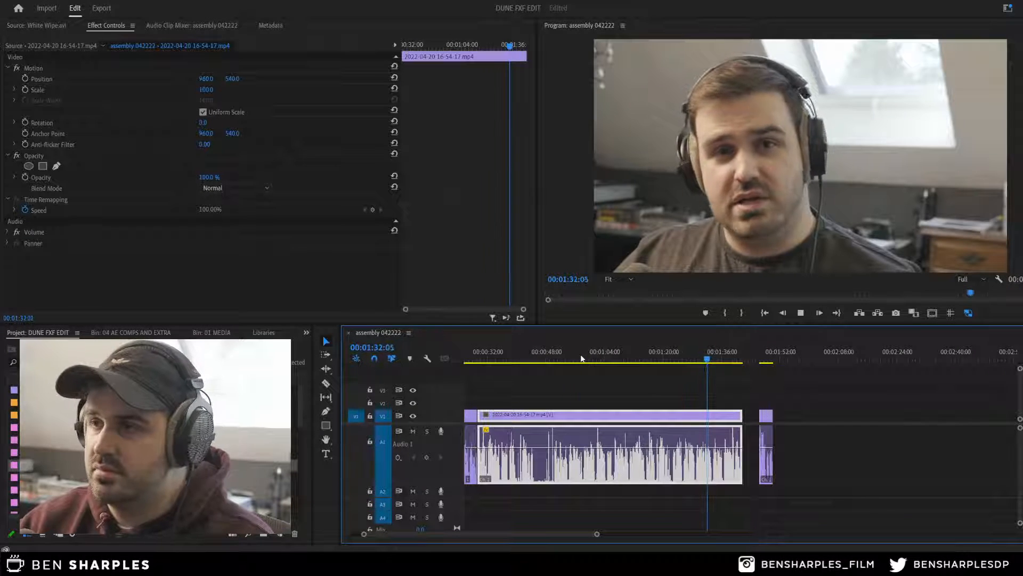
pyautogui.press('=')
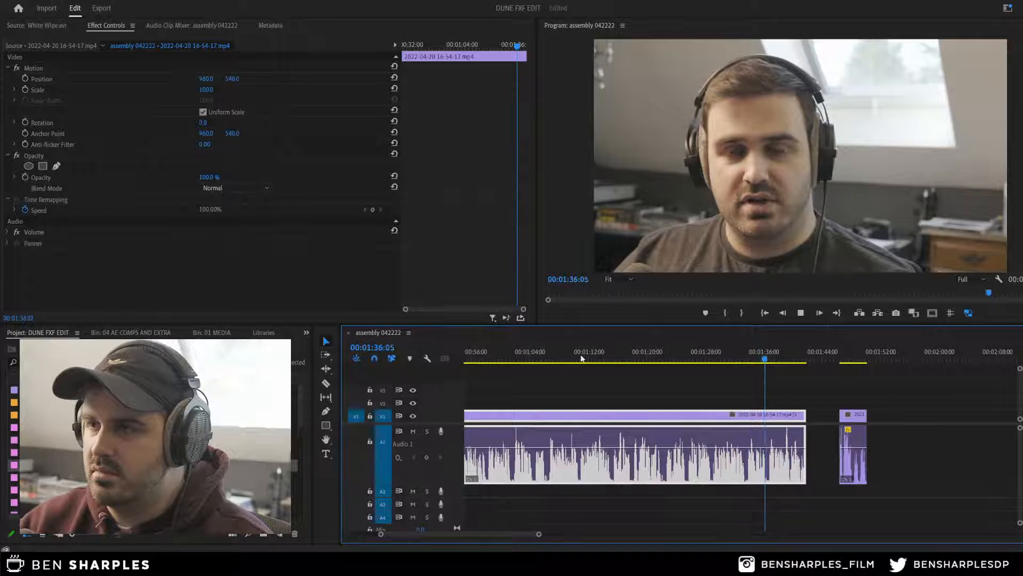
pyautogui.press('space')
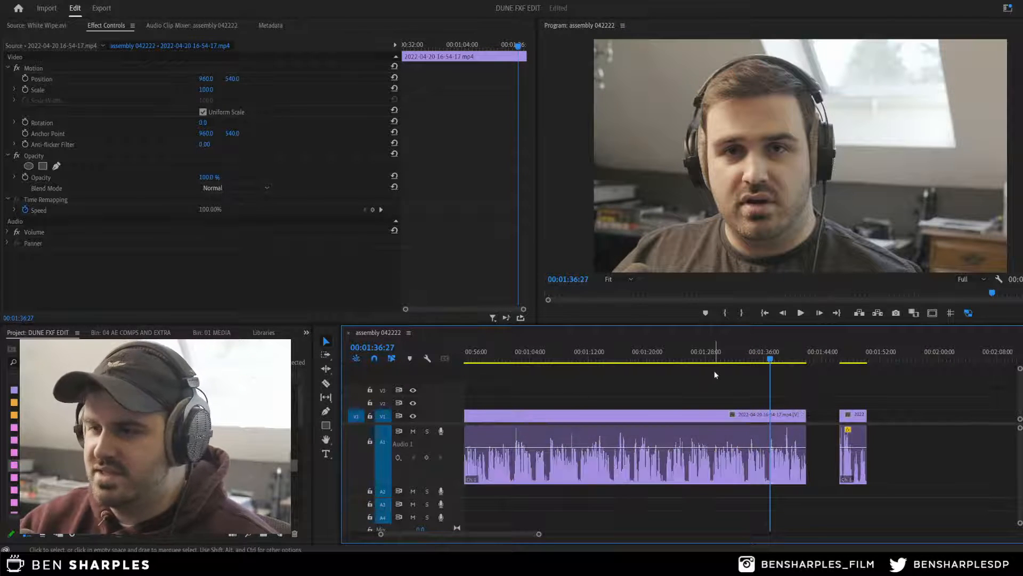
pyautogui.click(707, 356)
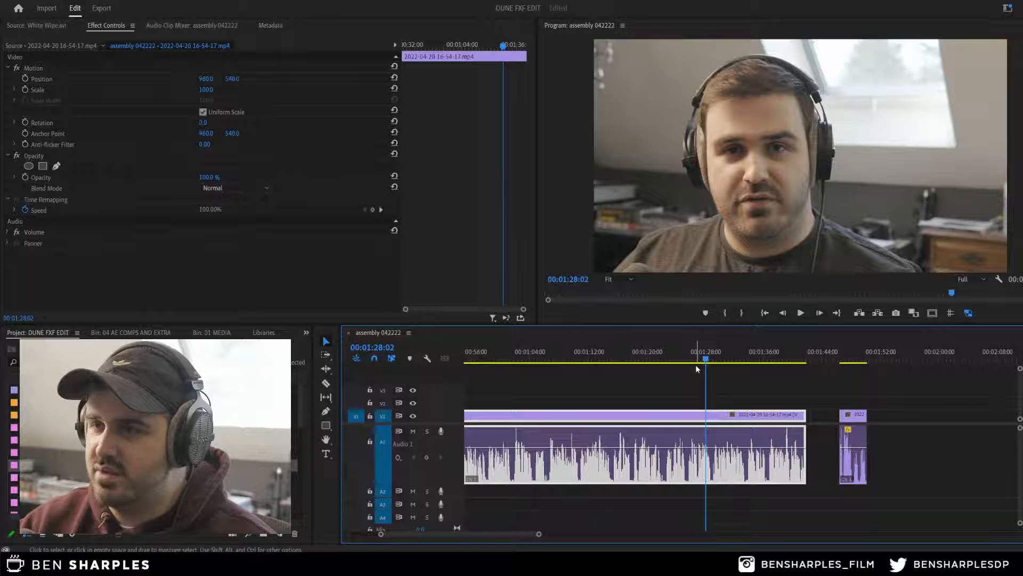
# Step: Move the final speech clip earlier, leaving only a small gap after the end of the long clip
pyautogui.click(25, 415)
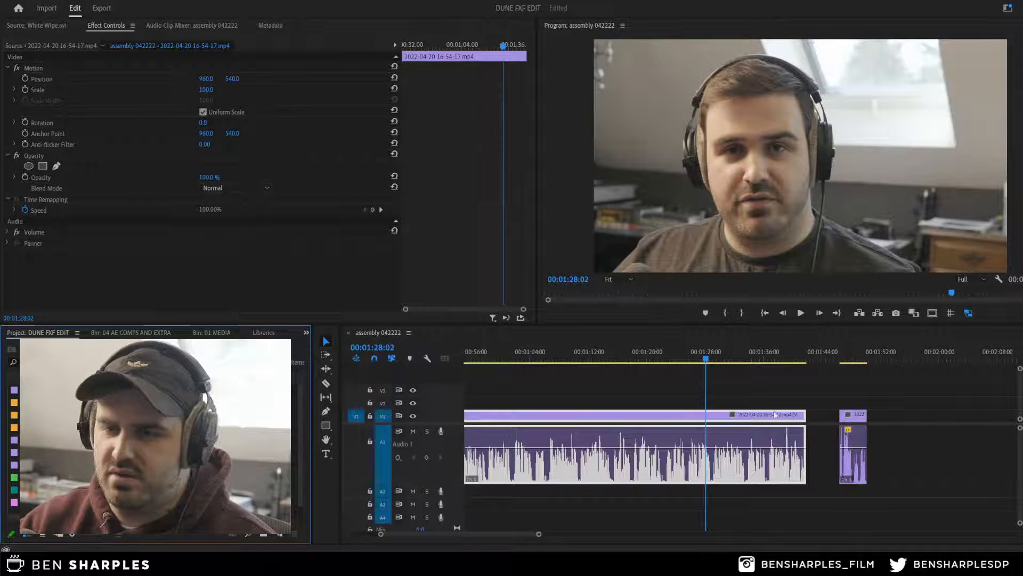
pyautogui.moveTo(848, 415); pyautogui.dragTo(821, 416)
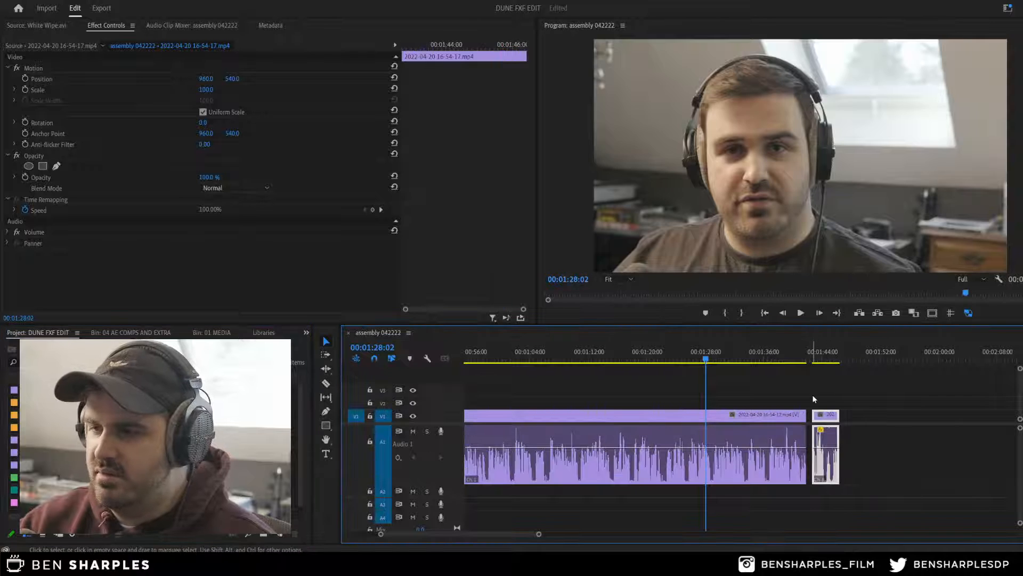
pyautogui.click(807, 384)
pyautogui.press('-')
pyautogui.press('-')
pyautogui.press('-')
pyautogui.click(595, 355)
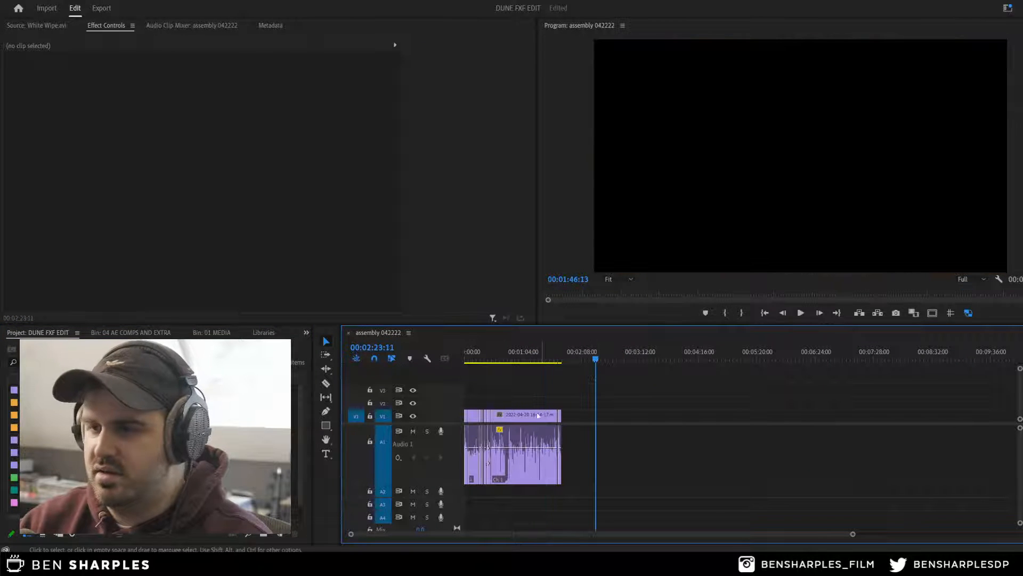
pyautogui.doubleClick(54, 452)
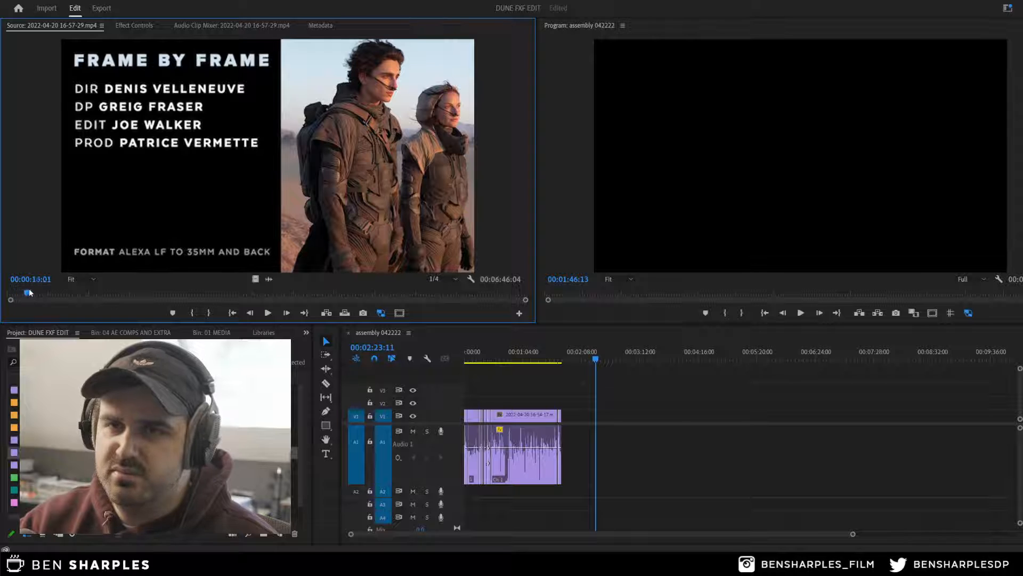
pyautogui.moveTo(6, 292); pyautogui.dragTo(22, 292)
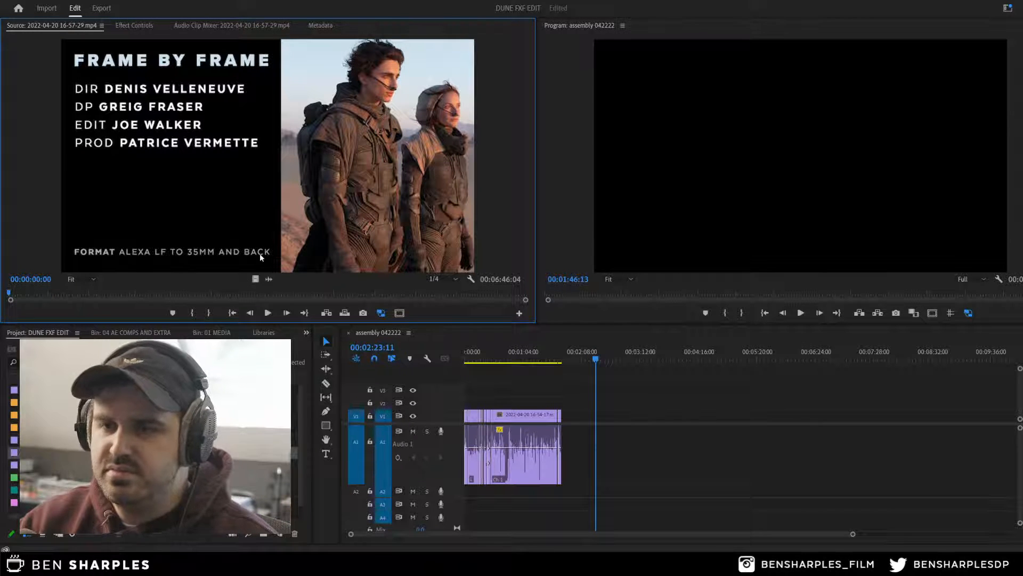
pyautogui.moveTo(260, 255); pyautogui.dragTo(591, 437)
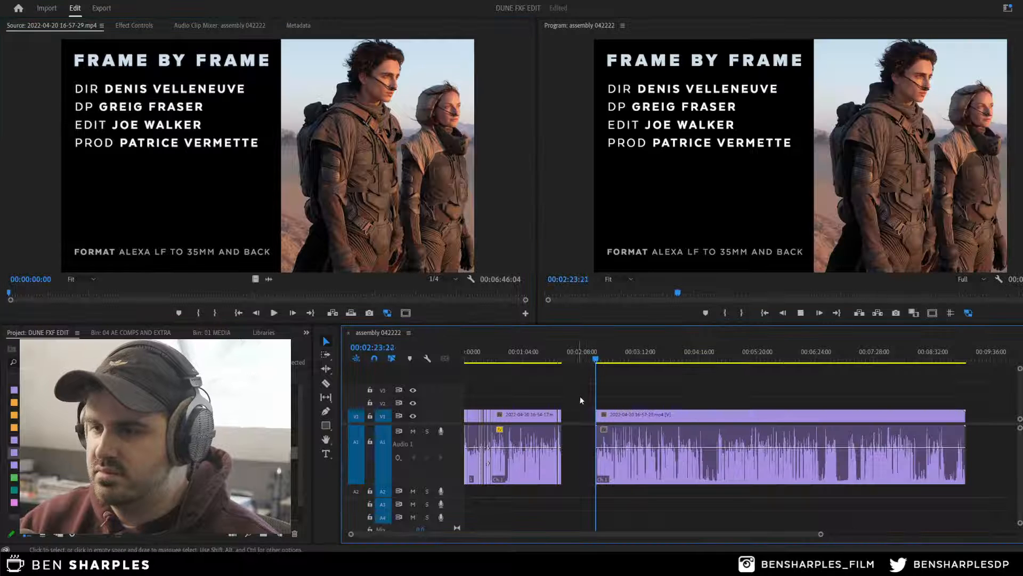
pyautogui.press('=')
pyautogui.press('=')
pyautogui.press('=')
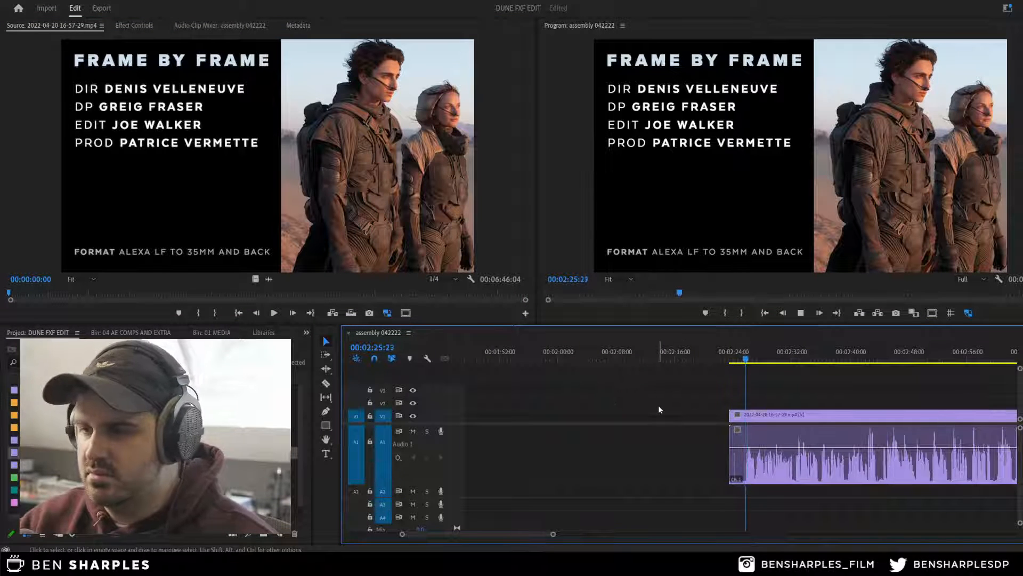
pyautogui.press('space')
pyautogui.press('-')
pyautogui.press('-')
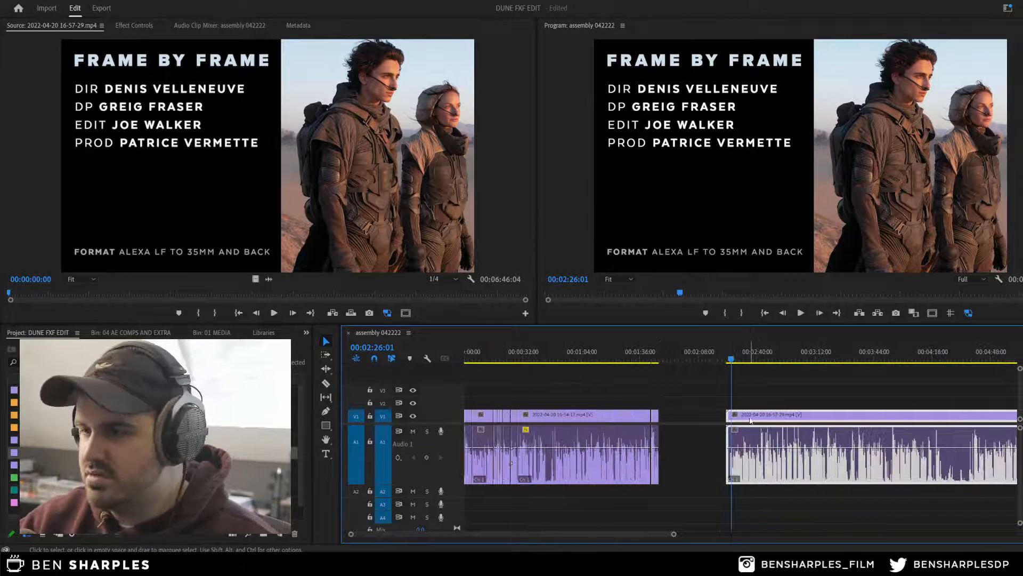
pyautogui.moveTo(751, 420); pyautogui.dragTo(717, 420)
pyautogui.press('Up')
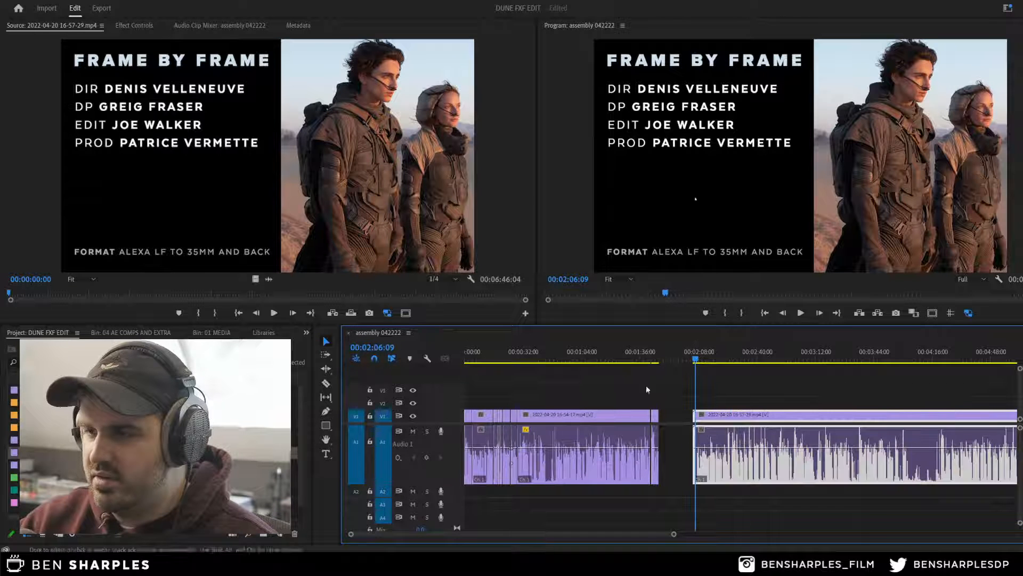
pyautogui.click(28, 427)
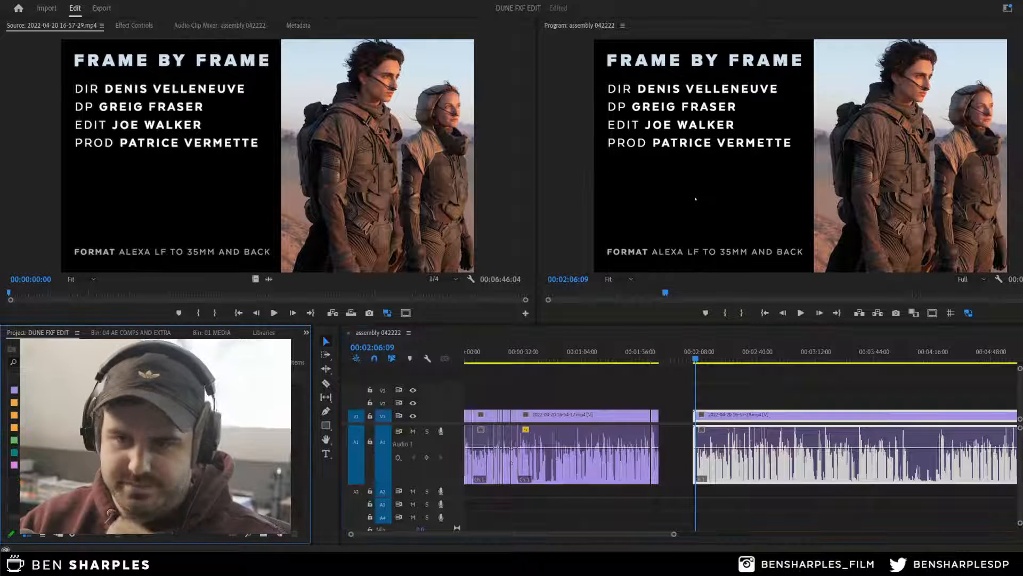
pyautogui.click(27, 416)
pyautogui.scroll(-3, 160, 448)
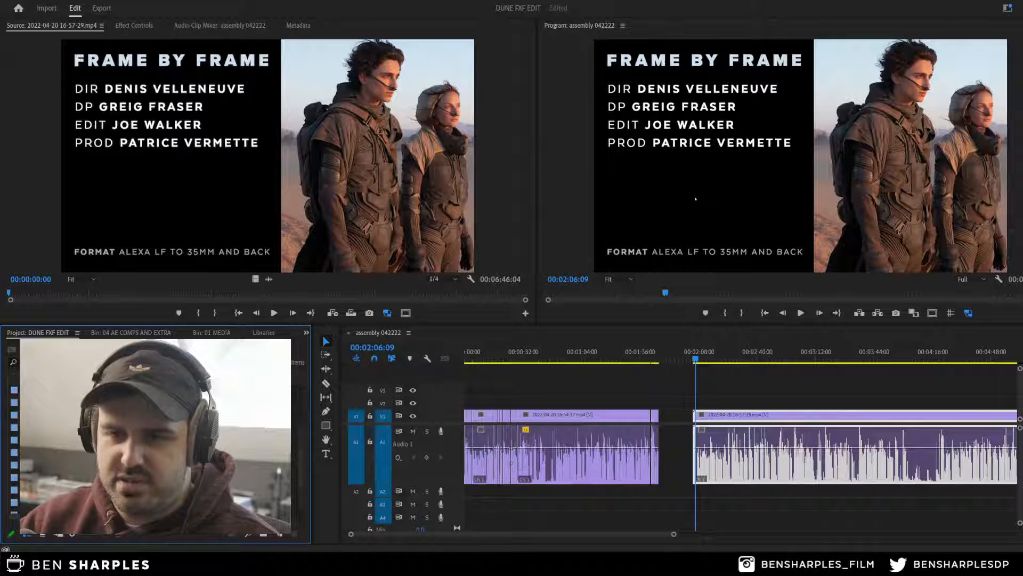
pyautogui.click(681, 393)
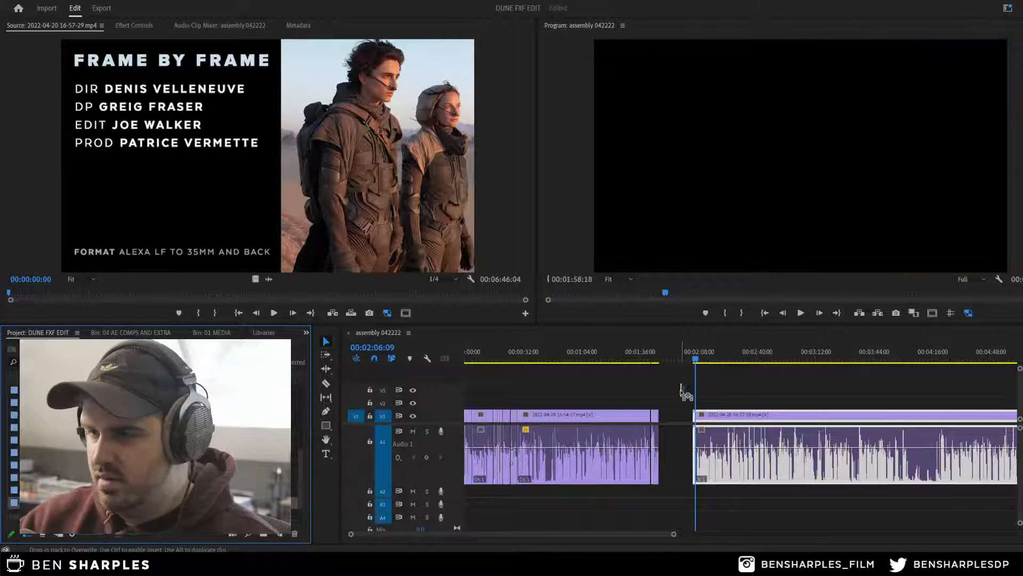
# Step: Step through the White Wipe clip to its fully white frame and split it at 00:01:59:19
pyautogui.click(682, 358)
pyautogui.press('=')
pyautogui.press('=')
pyautogui.press('=')
pyautogui.press('=')
pyautogui.press('=')
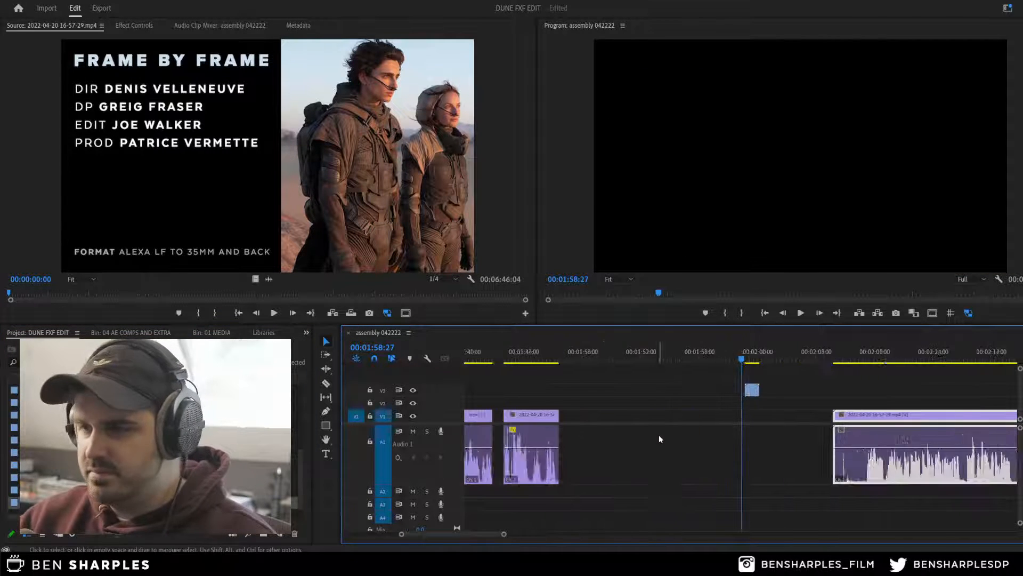
pyautogui.press('space')
pyautogui.press('space')
pyautogui.press('Right')
pyautogui.press('Right')
pyautogui.press('Right')
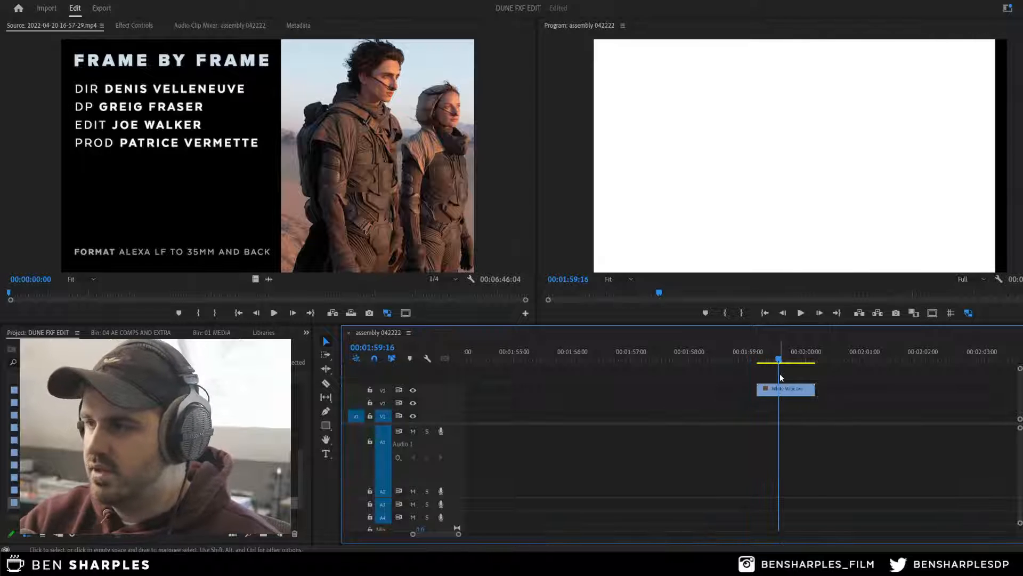
pyautogui.press('Right')
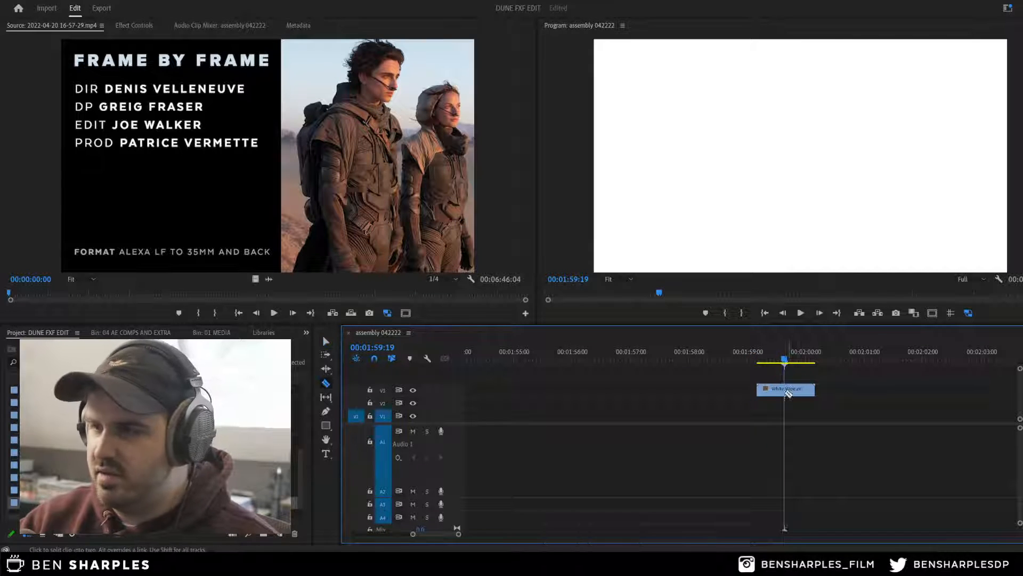
pyautogui.press('-')
pyautogui.press('-')
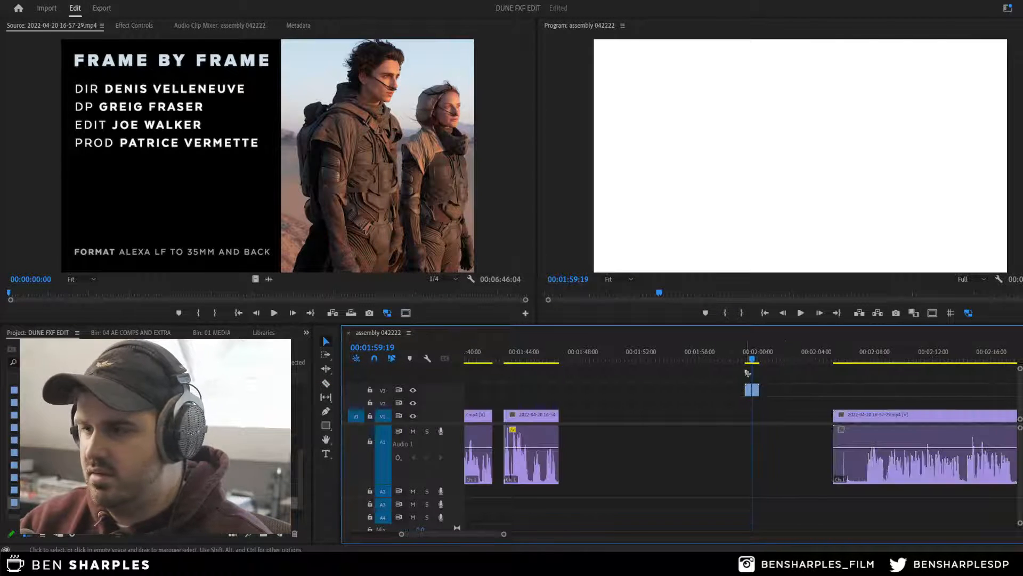
# Step: Centre both White Wipe halves on V2 over the following clip's start, and shift wipe and clip earlier so the wipe begins at 00:01:49:03
pyautogui.moveTo(752, 390); pyautogui.dragTo(835, 403)
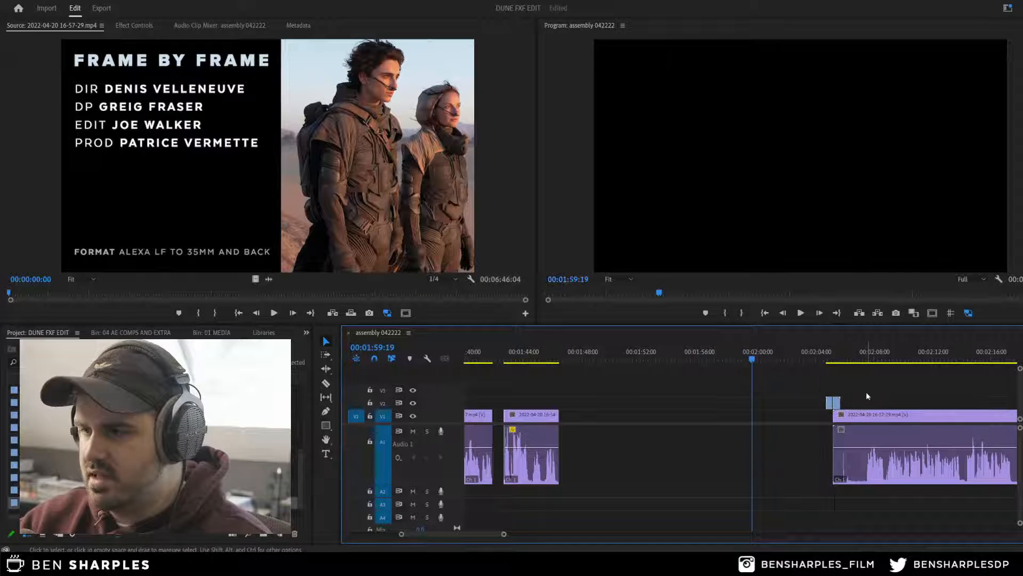
pyautogui.moveTo(825, 365); pyautogui.dragTo(796, 360)
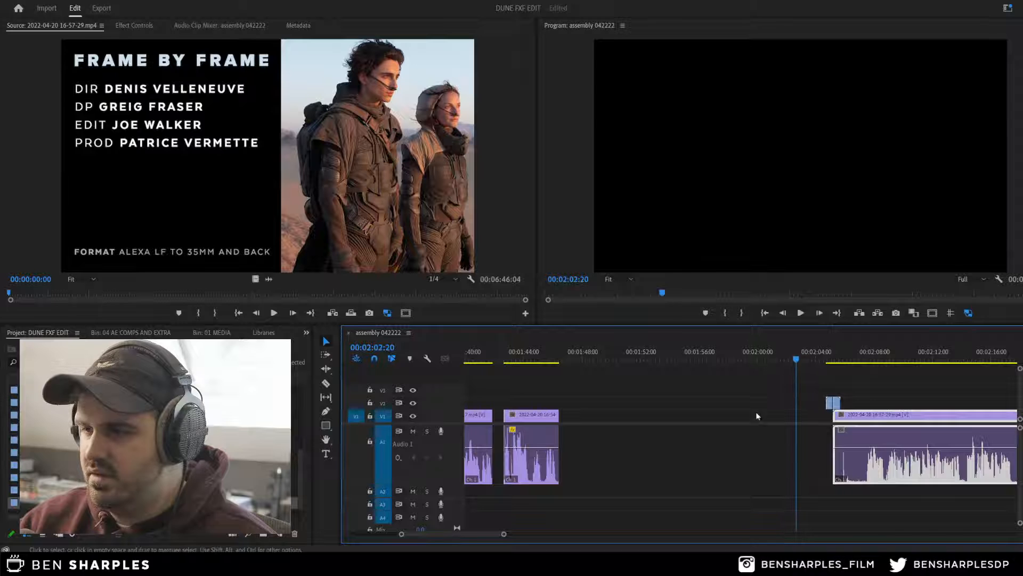
pyautogui.click(761, 401)
pyautogui.moveTo(874, 429); pyautogui.dragTo(641, 421)
pyautogui.click(596, 361)
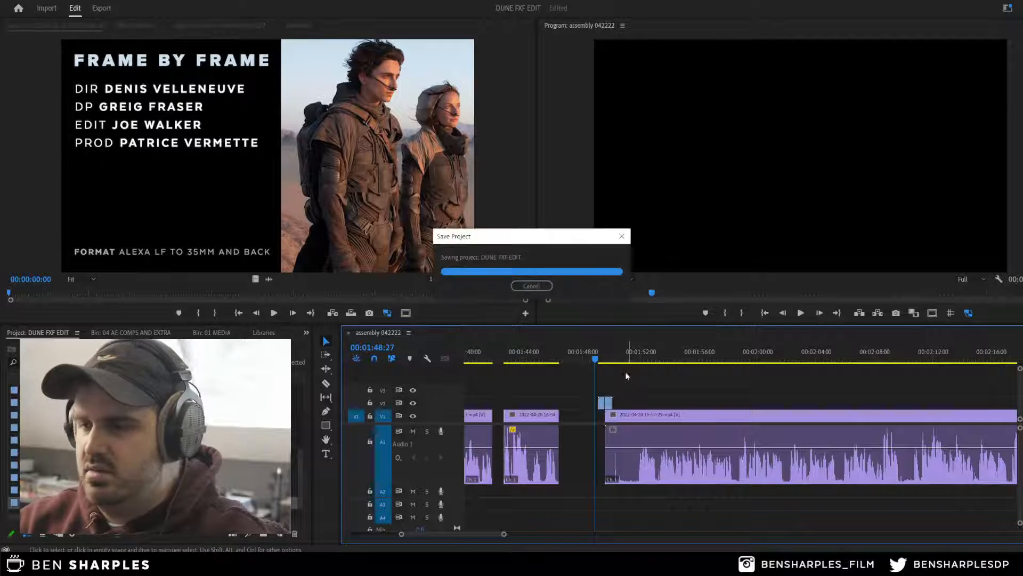
pyautogui.press('space')
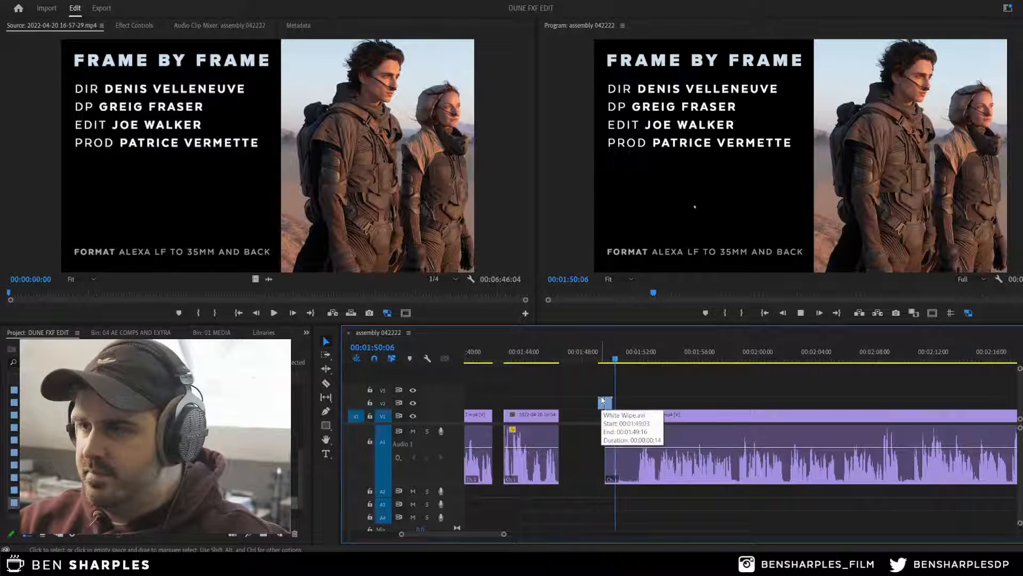
pyautogui.press('space')
pyautogui.press('c')
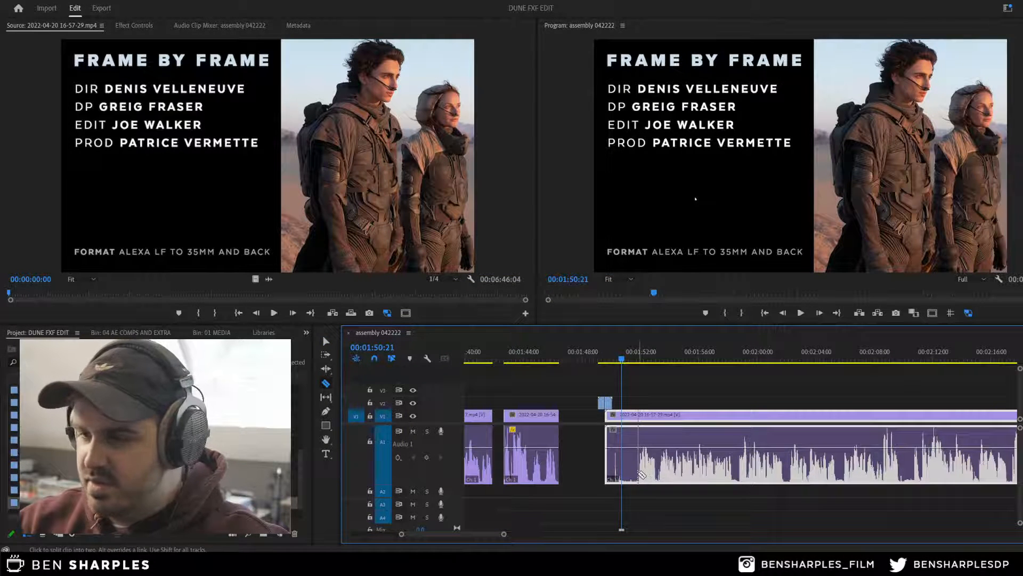
pyautogui.click(636, 458)
pyautogui.press('v')
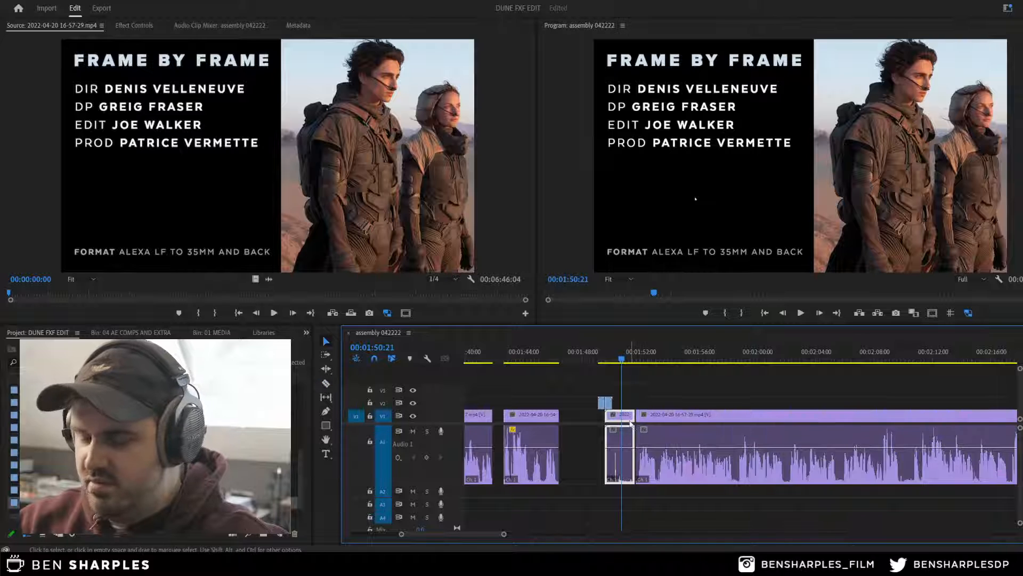
pyautogui.press('Delete')
pyautogui.moveTo(664, 421); pyautogui.dragTo(629, 427)
pyautogui.click(613, 360)
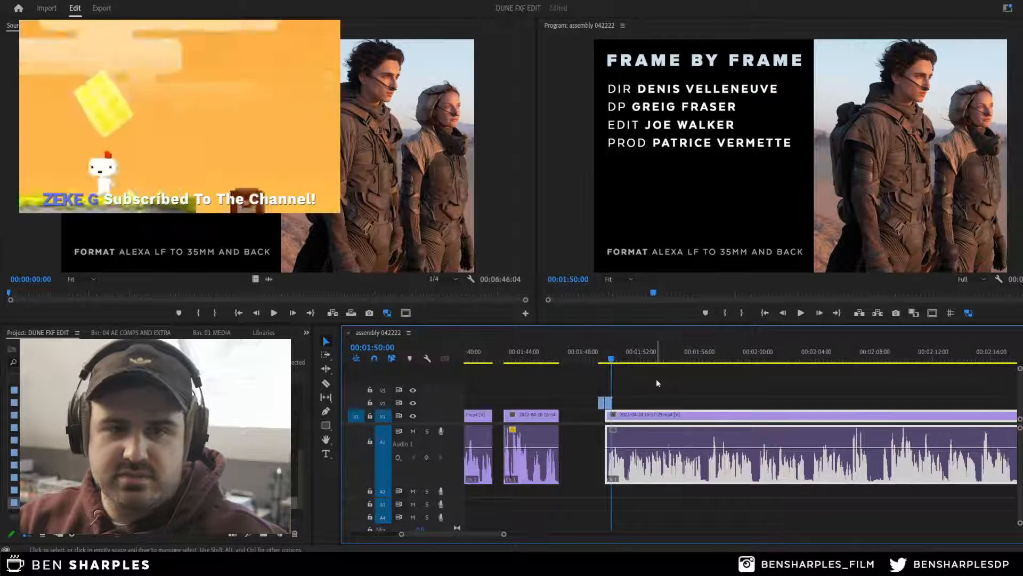
pyautogui.hotkey('ctrl', 's')
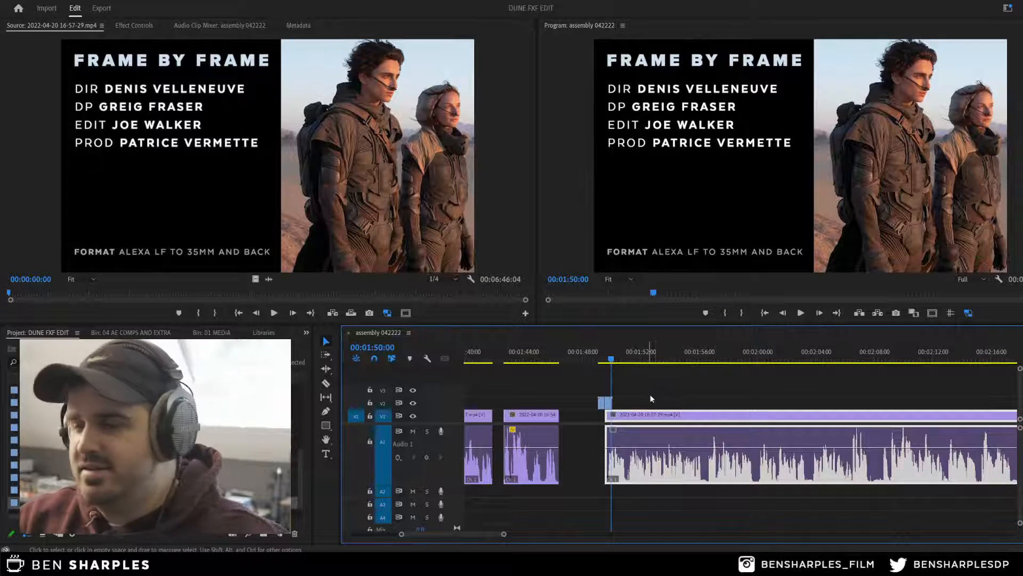
# Step: Play the trimmed clip from 00:01:50:00 to about 00:02:03:20, then return the playhead to 00:01:59:13
pyautogui.click(654, 392)
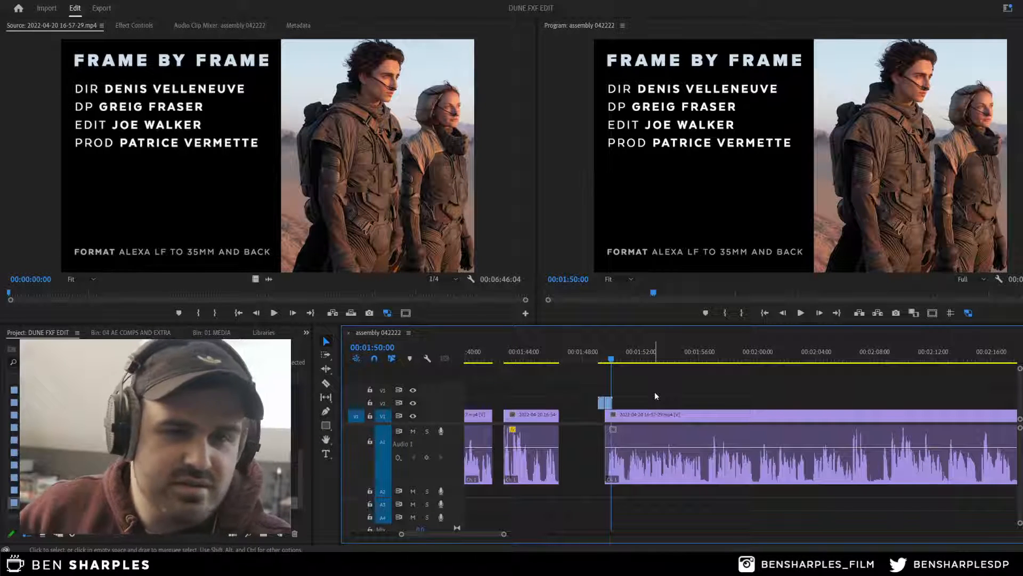
pyautogui.press('=')
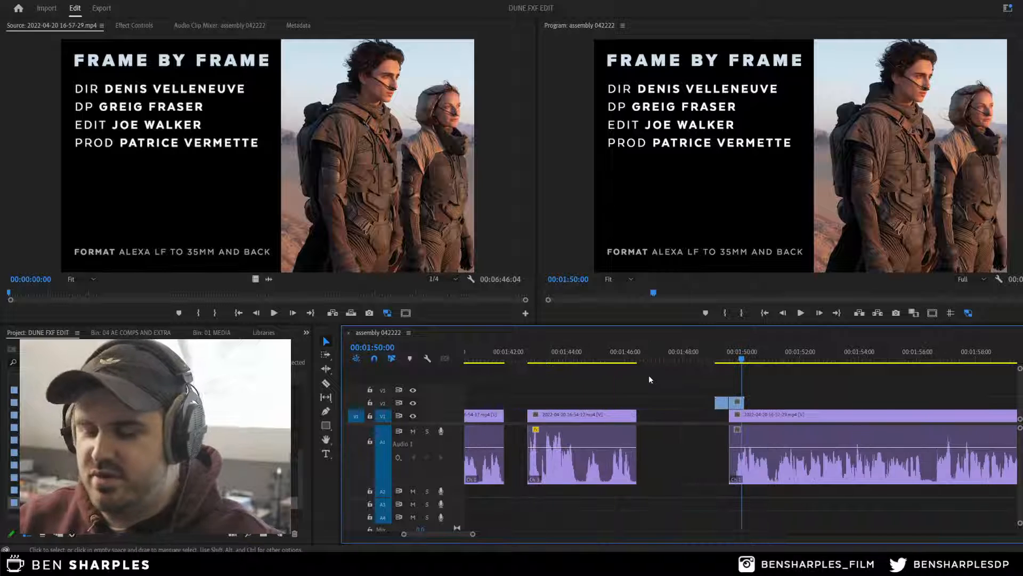
pyautogui.press('Return')
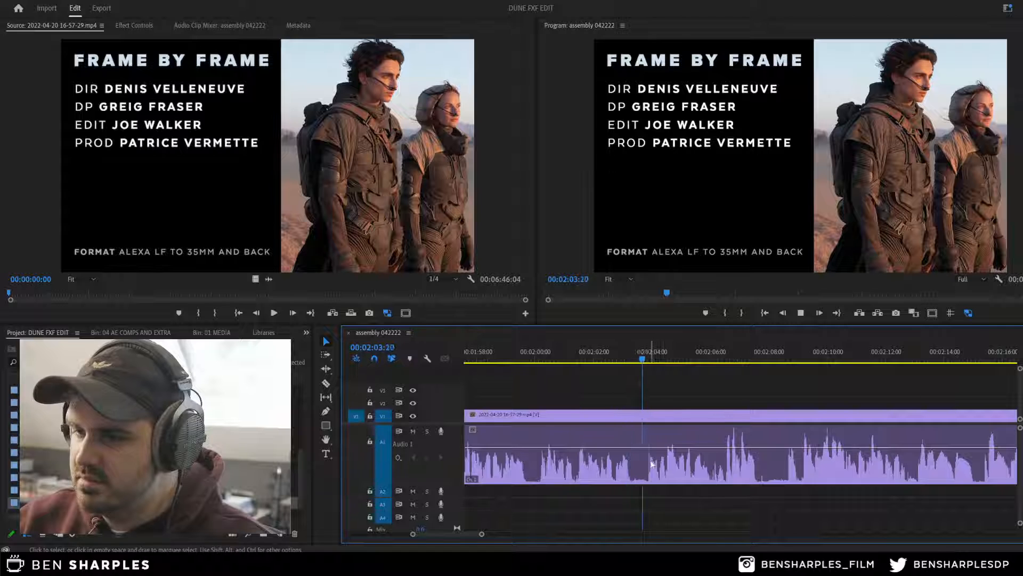
pyautogui.click(526, 415)
pyautogui.click(520, 352)
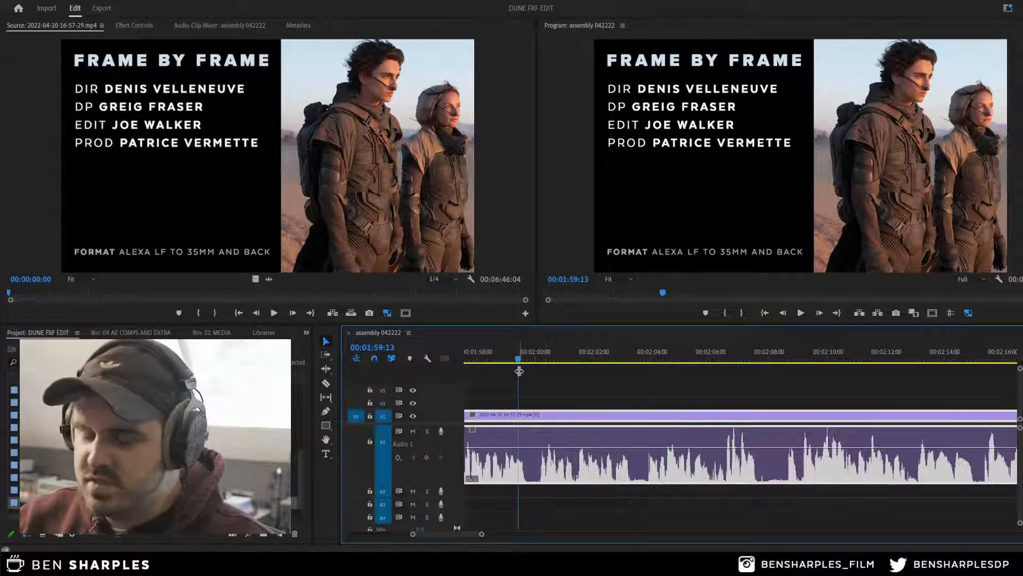
# Step: Cut out the silent pause between about 00:01:59:20 and 00:02:00:01 and close the gap
pyautogui.press('=')
pyautogui.press('=')
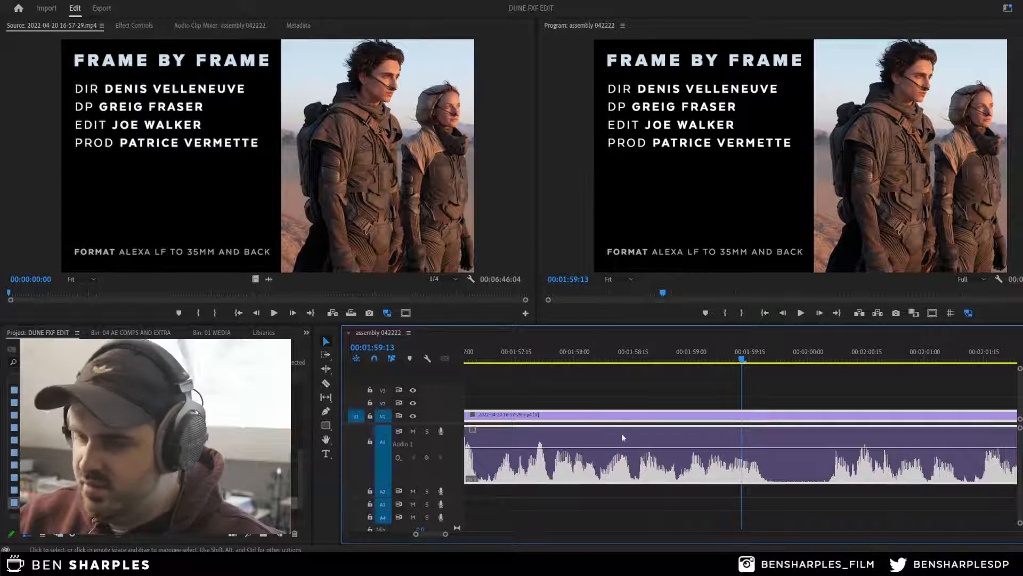
pyautogui.press('space')
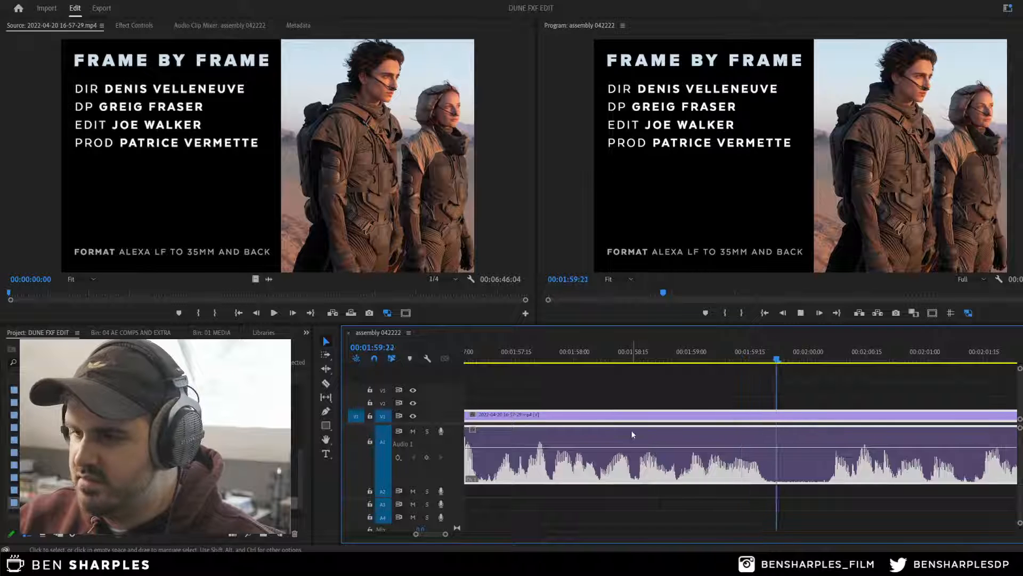
pyautogui.press('space')
pyautogui.press('c')
pyautogui.click(772, 477)
pyautogui.click(813, 473)
pyautogui.press('v')
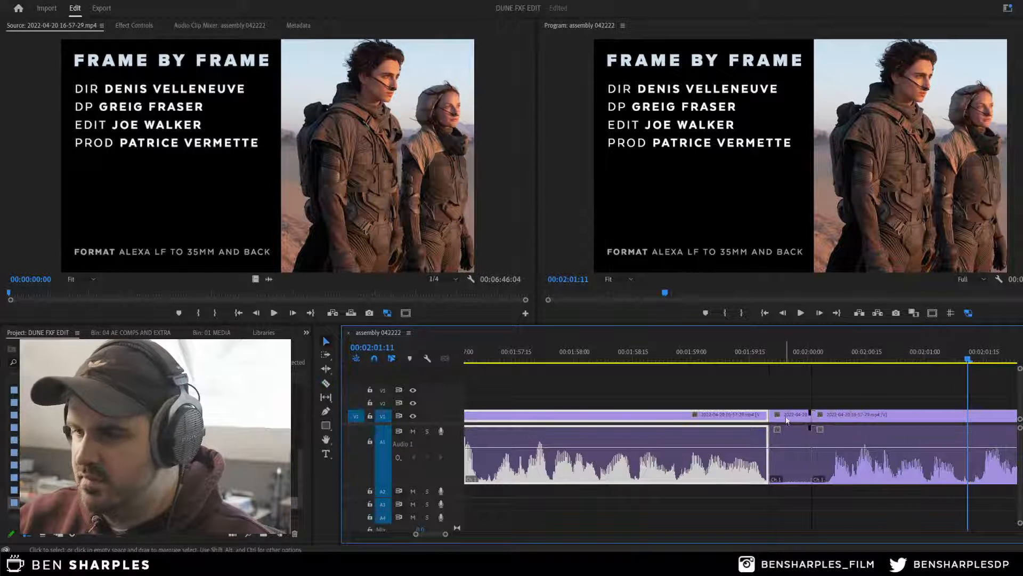
pyautogui.click(791, 429)
pyautogui.press('Delete')
pyautogui.click(792, 413)
pyautogui.press('Delete')
# Step: Play back across the new join near 00:01:59:20 and on to the next pause
pyautogui.click(733, 351)
pyautogui.press('space')
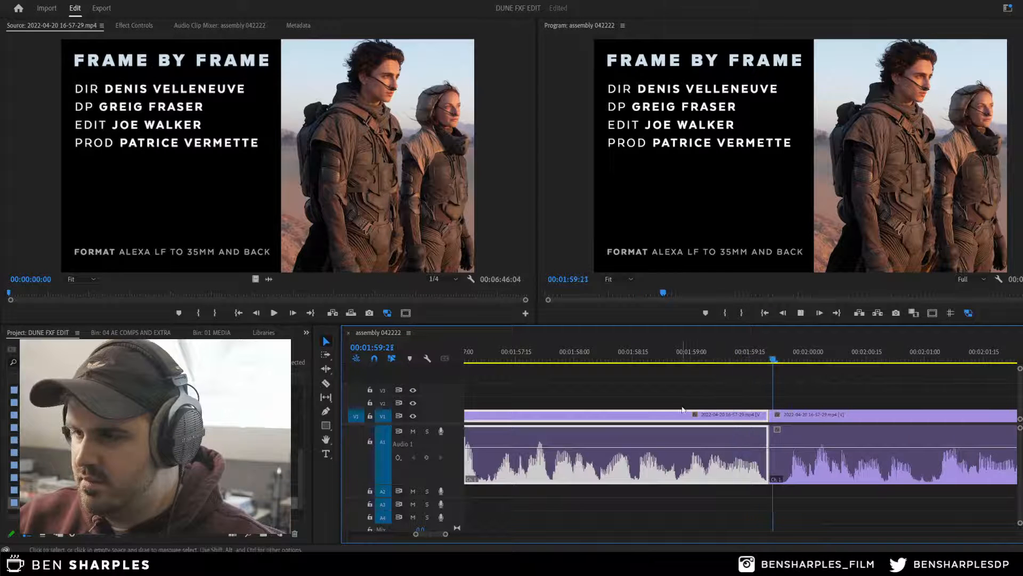
pyautogui.press('-')
pyautogui.press('-')
pyautogui.press('-')
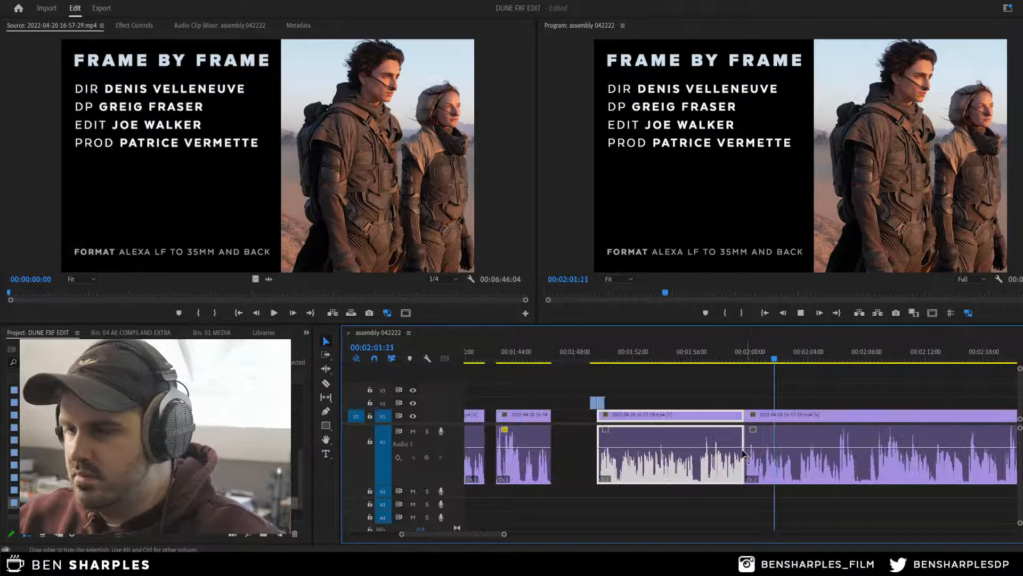
# Step: Cut out the silent pause between about 00:02:02:28 and 00:02:03:11 and close the gap
pyautogui.press('=')
pyautogui.press('=')
pyautogui.press('=')
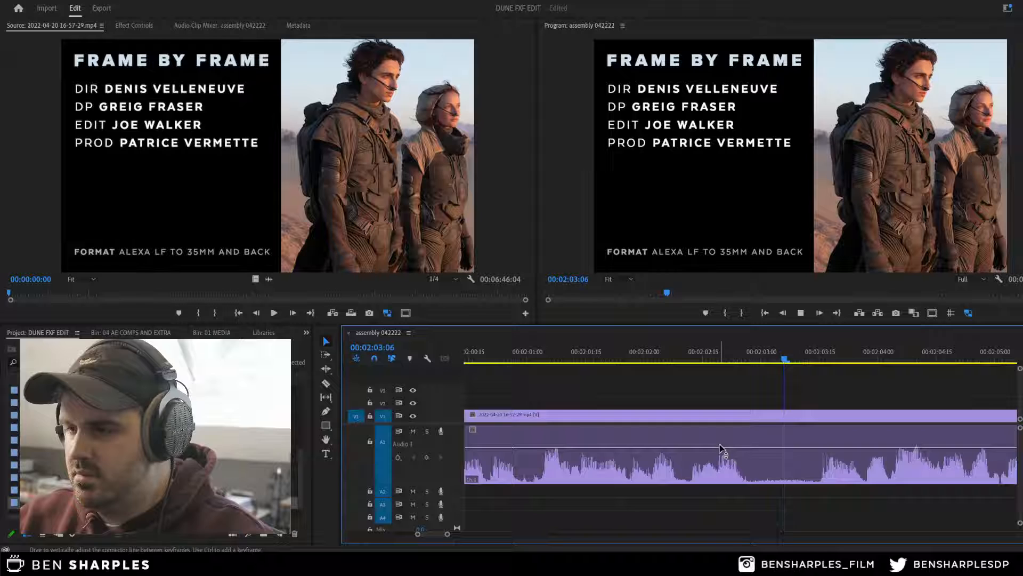
pyautogui.press('space')
pyautogui.press('c')
pyautogui.click(754, 472)
pyautogui.click(805, 473)
pyautogui.press('v')
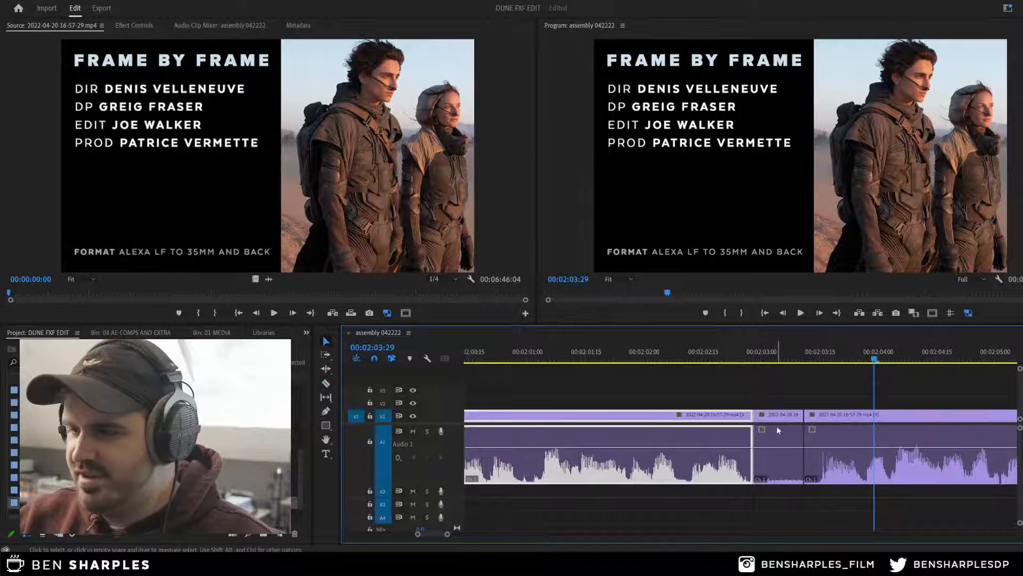
pyautogui.click(778, 429)
pyautogui.press('Delete')
pyautogui.click(774, 417)
pyautogui.press('Delete')
# Step: Play back across the join at 00:02:02:28 up to about 00:02:05:18
pyautogui.click(703, 353)
pyautogui.press('space')
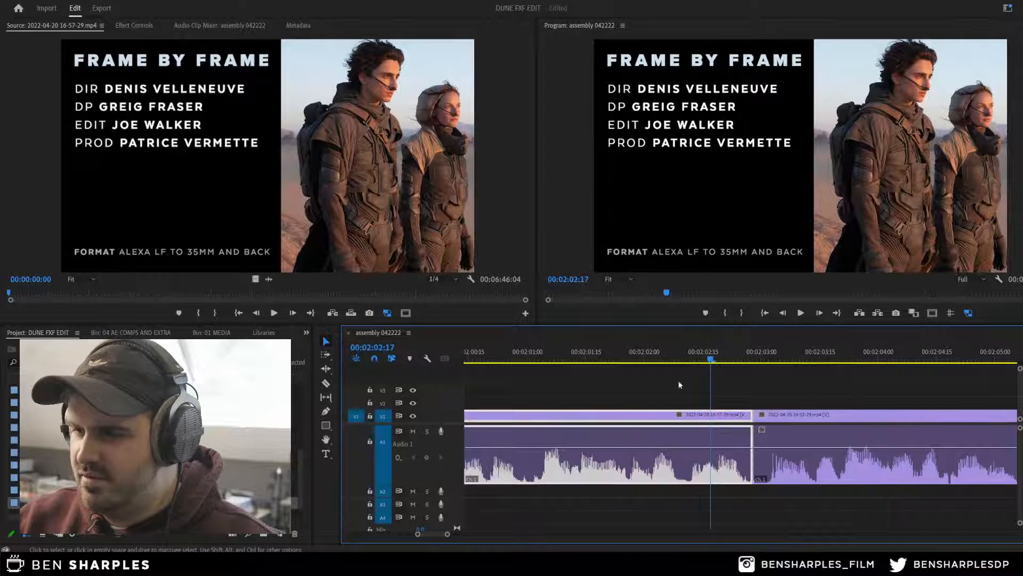
pyautogui.press('-')
pyautogui.press('-')
pyautogui.press('-')
pyautogui.click(698, 388)
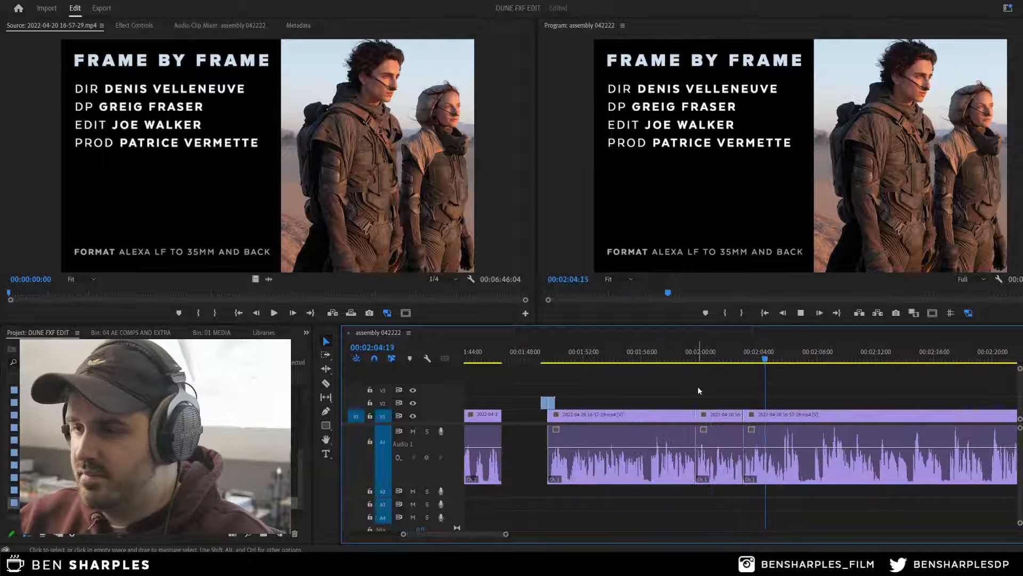
pyautogui.press('space')
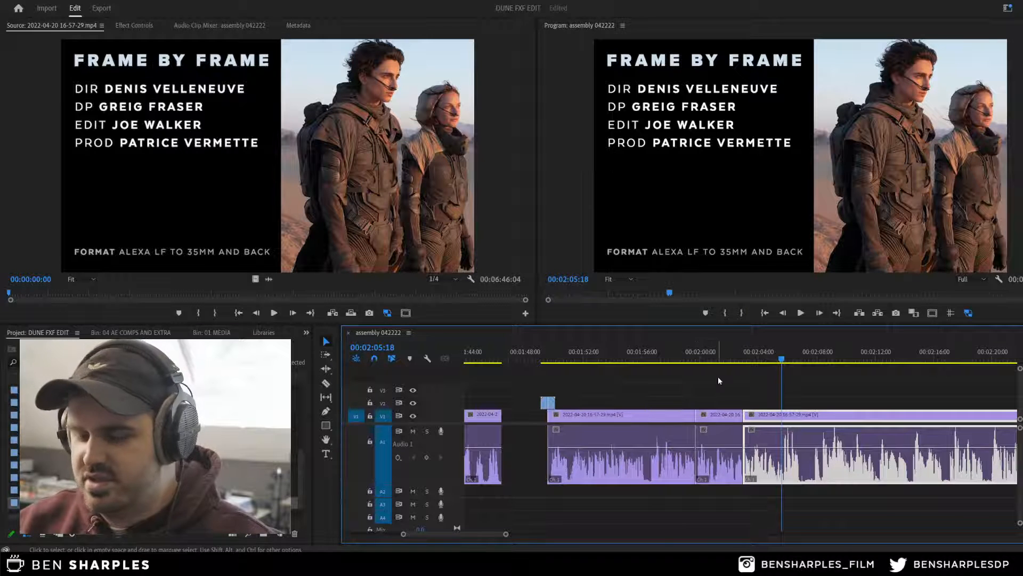
# Step: Play on to 00:02:09:16, then cut out the silent pause starting at 00:02:06:25 and close the gap
pyautogui.press('=')
pyautogui.press('=')
pyautogui.press('space')
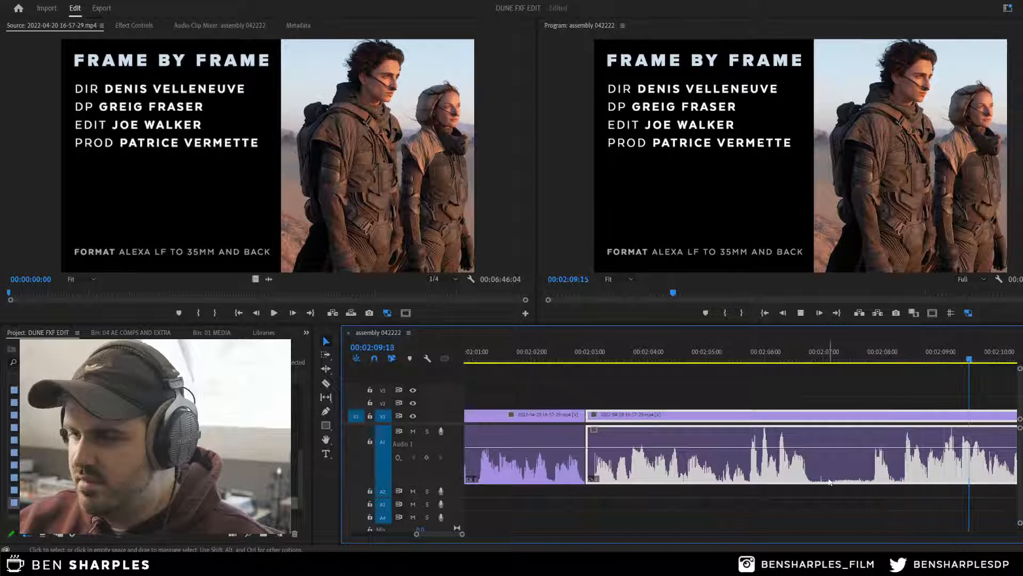
pyautogui.press('c')
pyautogui.click(814, 464)
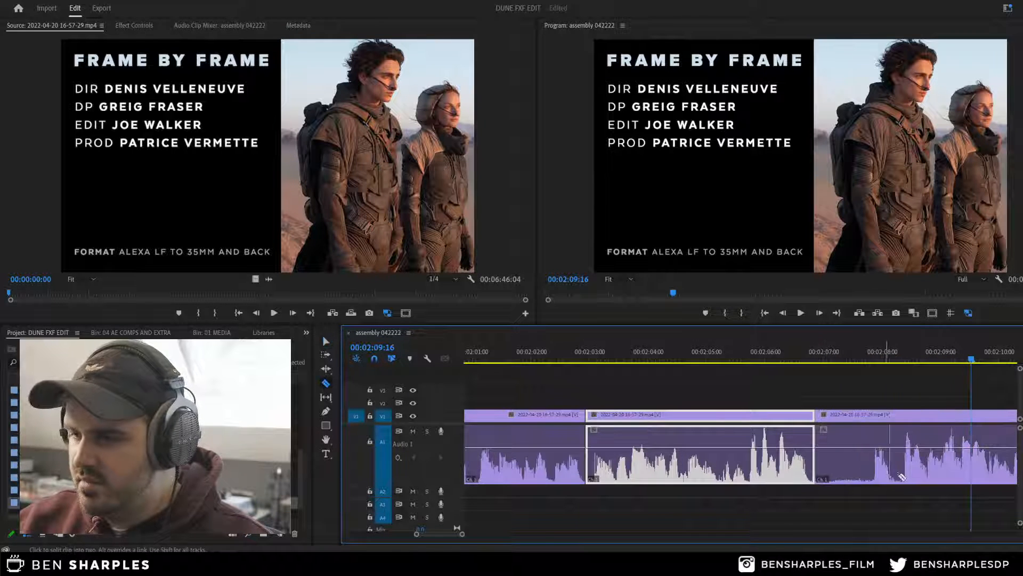
pyautogui.click(870, 476)
pyautogui.press('v')
pyautogui.click(842, 418)
pyautogui.press('Delete')
pyautogui.click(839, 418)
pyautogui.press('Delete')
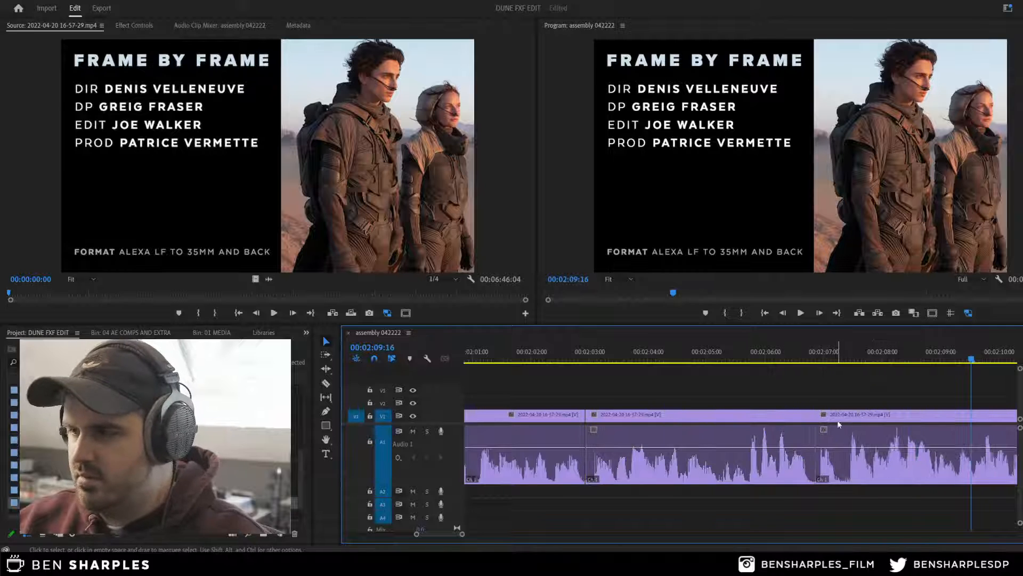
# Step: Play back across the join at 00:02:06:25 up to 00:02:07:02 and save the project
pyautogui.click(783, 354)
pyautogui.press('space')
pyautogui.press('space')
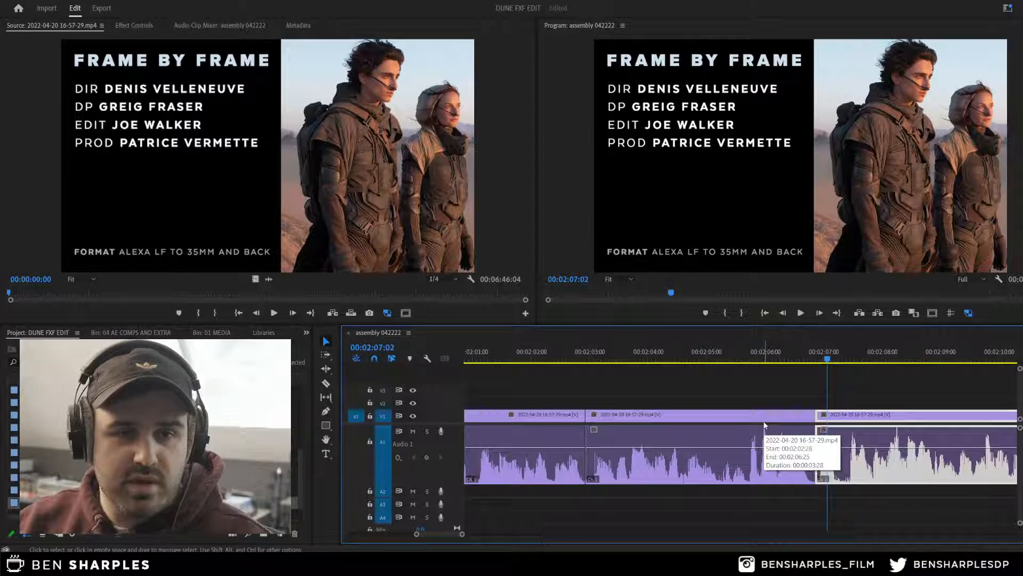
pyautogui.hotkey('ctrl', 's')
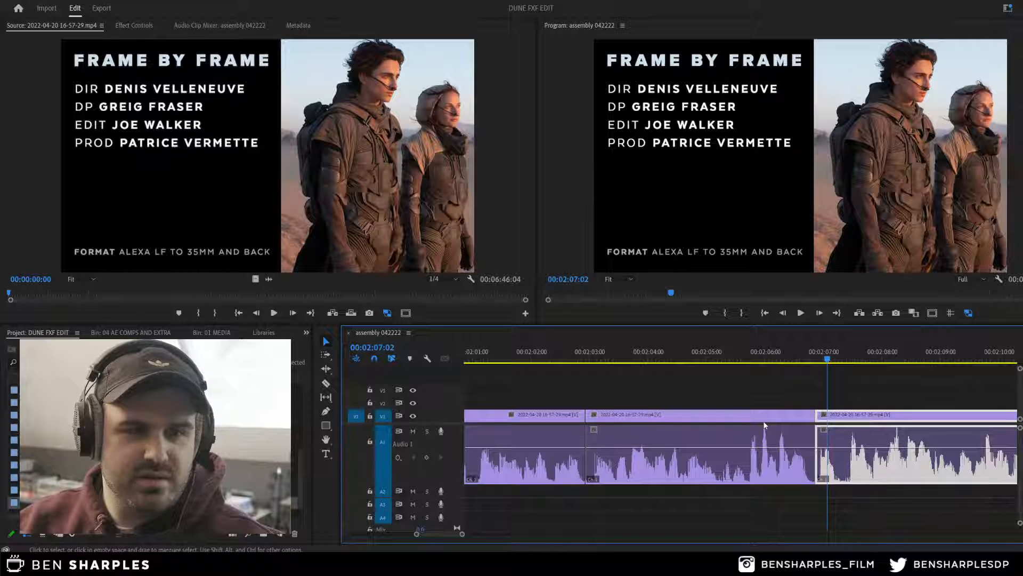
# Step: Play back from about 00:02:06:00 across the join at 00:02:06:25 and on to 00:02:19:28
pyautogui.click(799, 395)
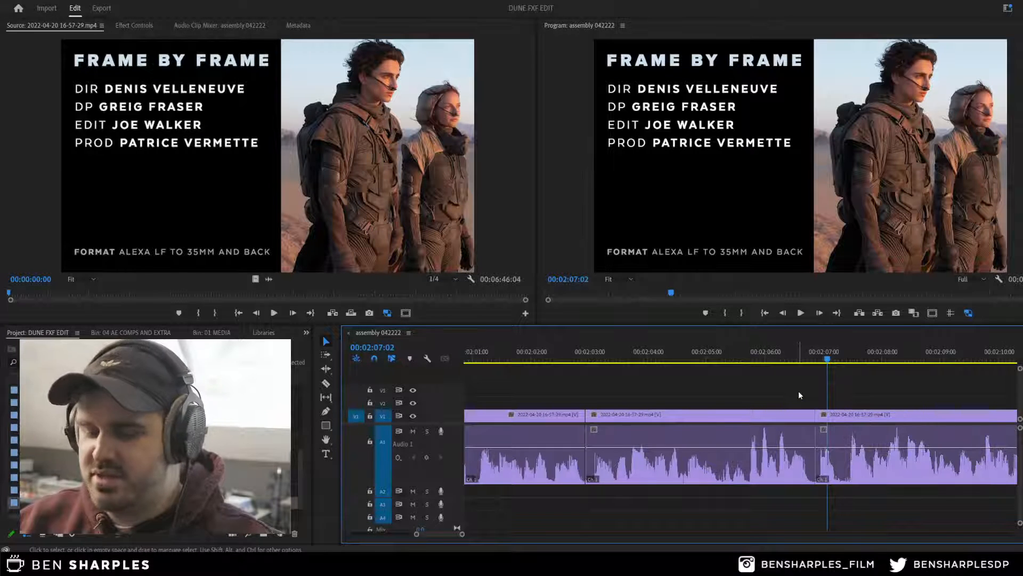
pyautogui.press('-')
pyautogui.press('-')
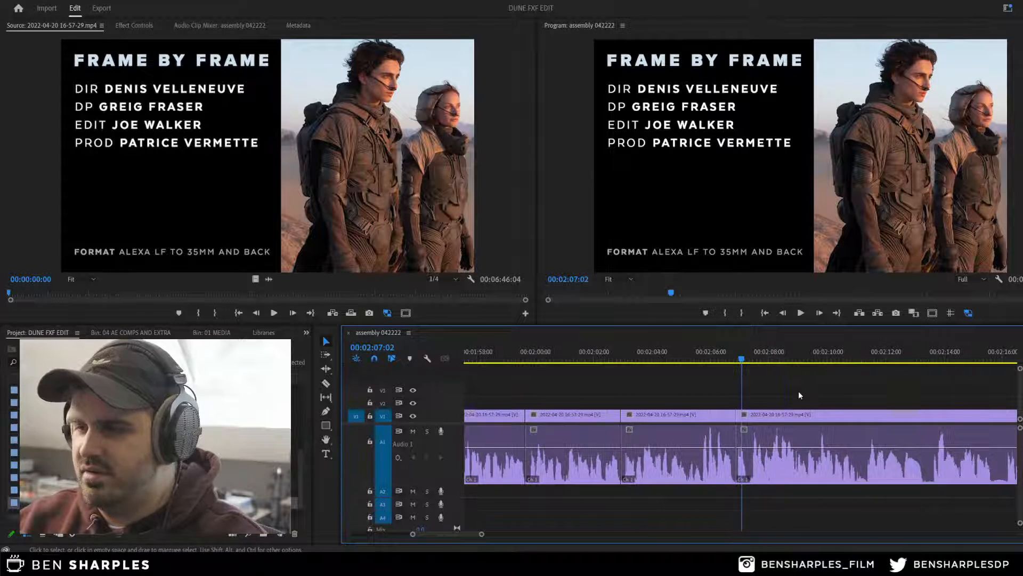
pyautogui.press('=')
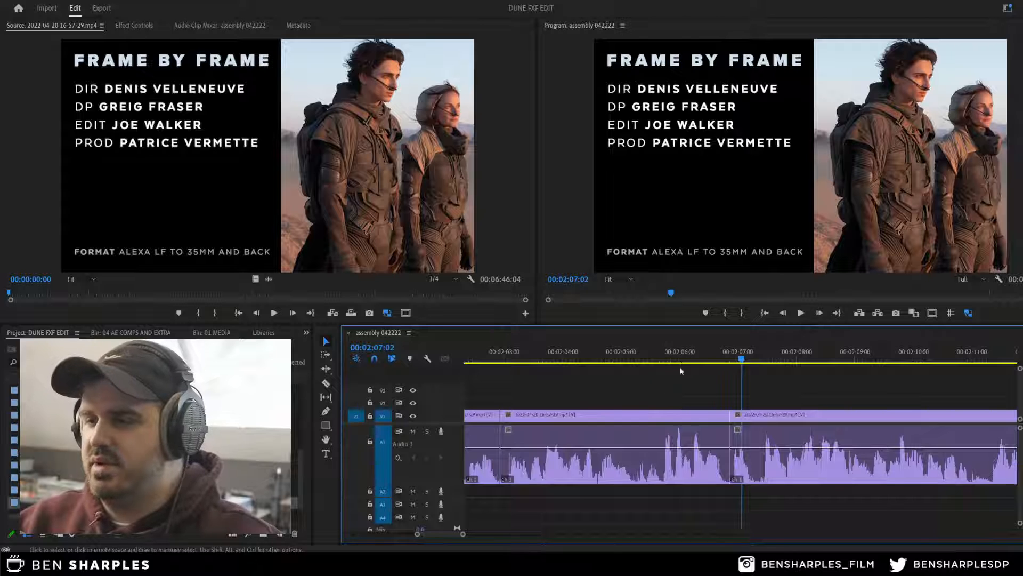
pyautogui.moveTo(680, 369); pyautogui.dragTo(677, 381)
pyautogui.press('Return')
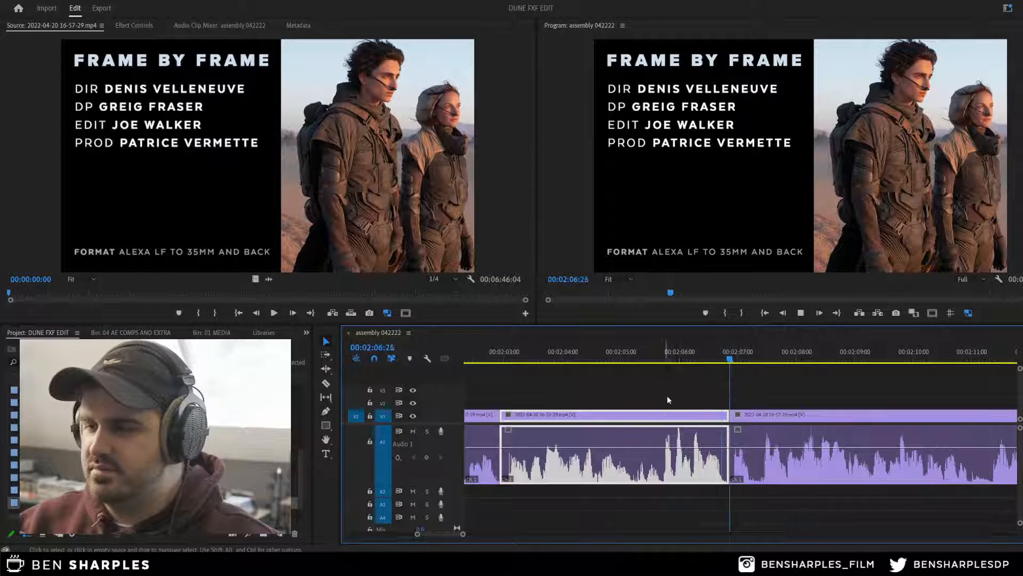
pyautogui.click(677, 387)
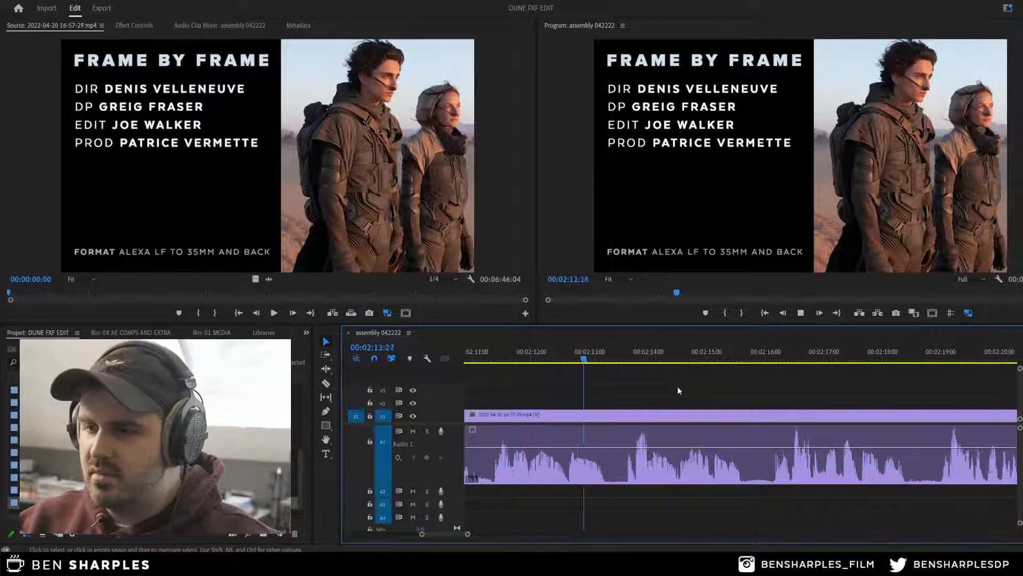
pyautogui.press('-')
pyautogui.press('-')
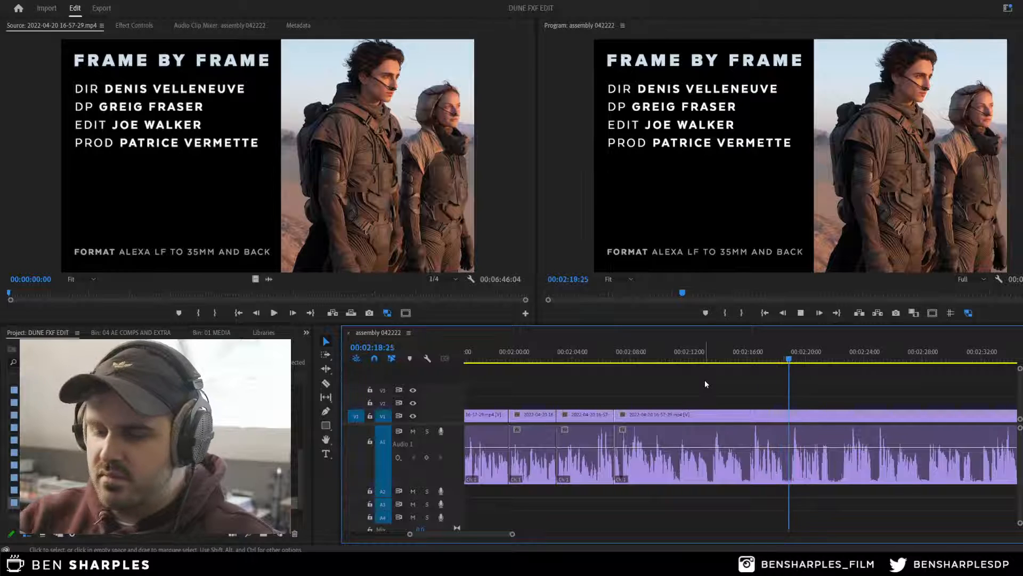
pyautogui.press('=')
pyautogui.press('=')
pyautogui.press('=')
pyautogui.press('space')
# Step: Cut out the silent pause between about 00:02:18:13 and 00:02:18:29 and close the gap
pyautogui.press('c')
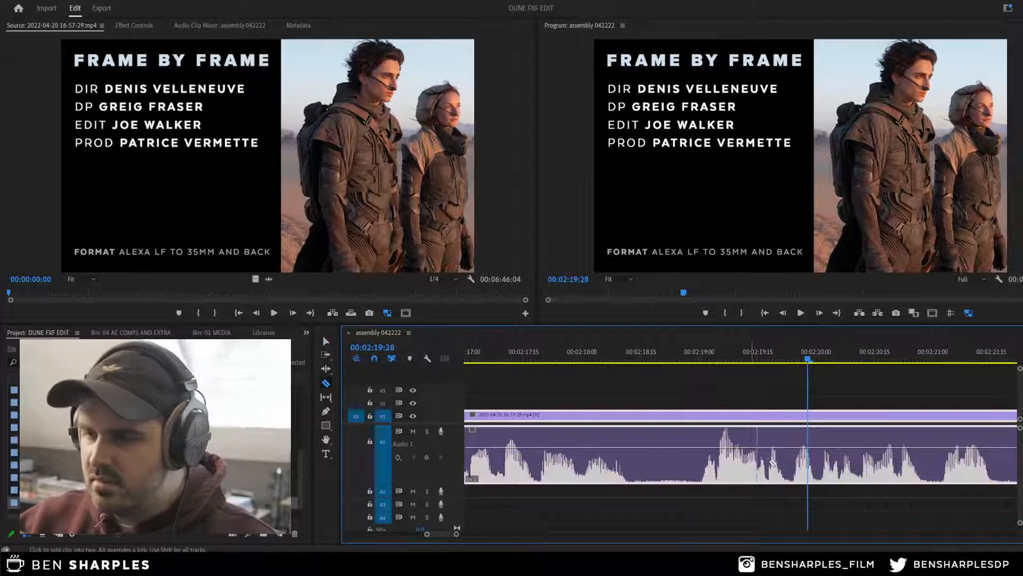
pyautogui.click(633, 463)
pyautogui.click(694, 464)
pyautogui.press('v')
pyautogui.click(673, 418)
pyautogui.press('Delete')
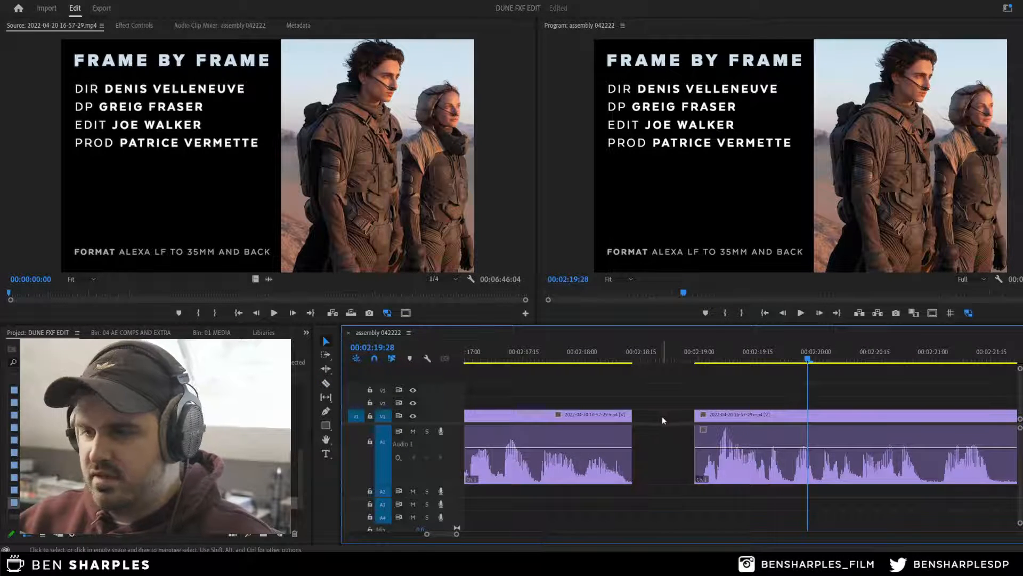
pyautogui.click(664, 419)
pyautogui.press('Delete')
# Step: Add a sequence marker at 00:02:18:07 named "greig fraiser b roll"
pyautogui.click(610, 359)
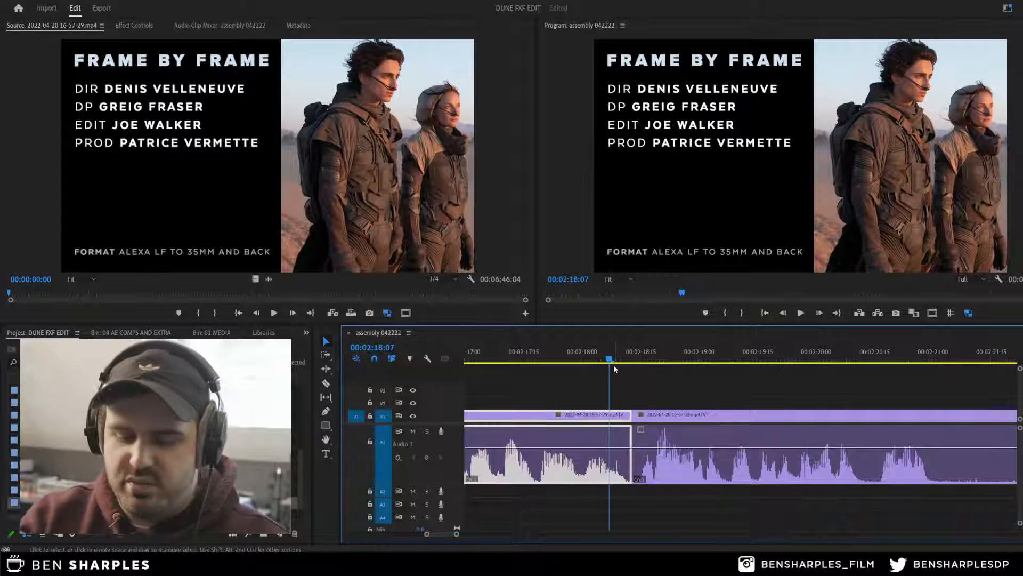
pyautogui.press('m')
pyautogui.press('m')
pyautogui.write('greg fraiser b r')
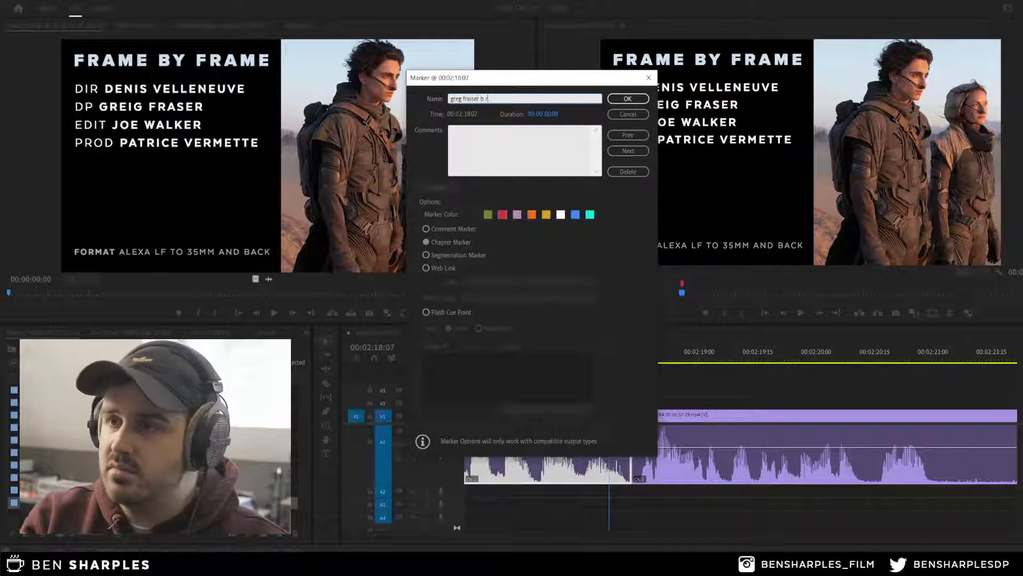
pyautogui.write('oll')
pyautogui.press('Return')
# Step: Play back across the join at 00:02:18:13 up to 00:02:22:14
pyautogui.press('space')
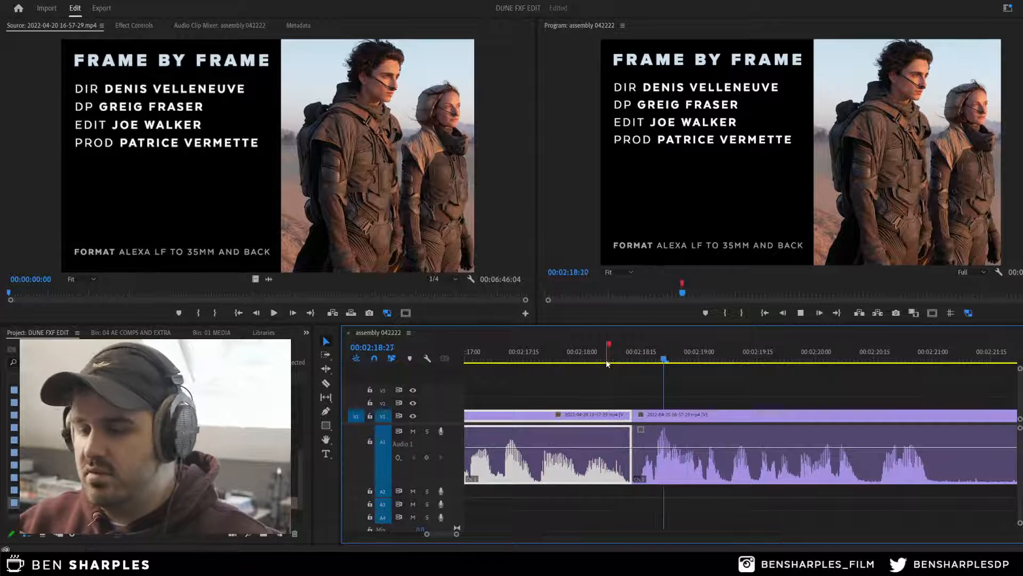
pyautogui.press('-')
pyautogui.press('-')
pyautogui.press('-')
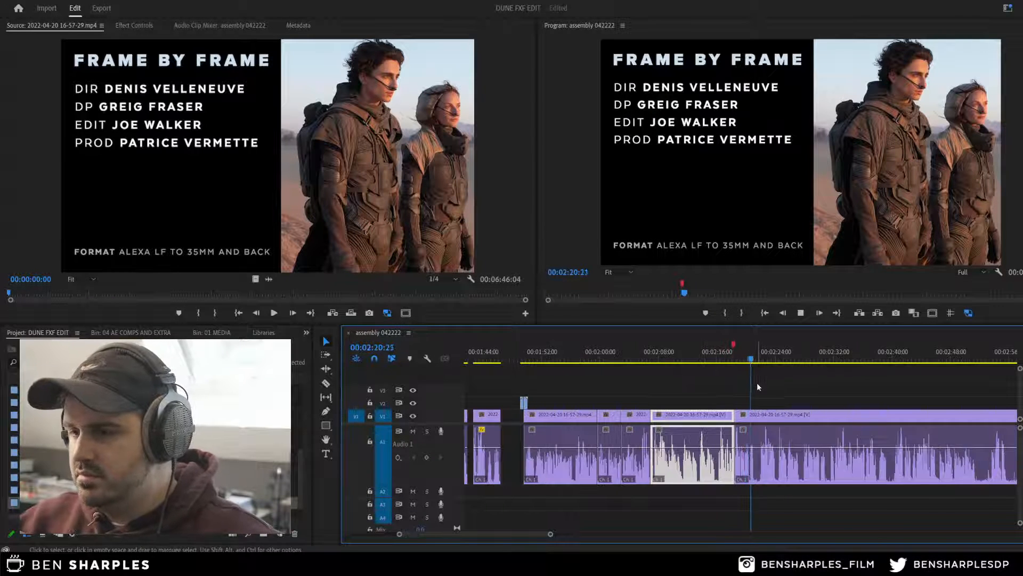
pyautogui.press('=')
pyautogui.press('=')
pyautogui.press('=')
pyautogui.press('=')
pyautogui.press('space')
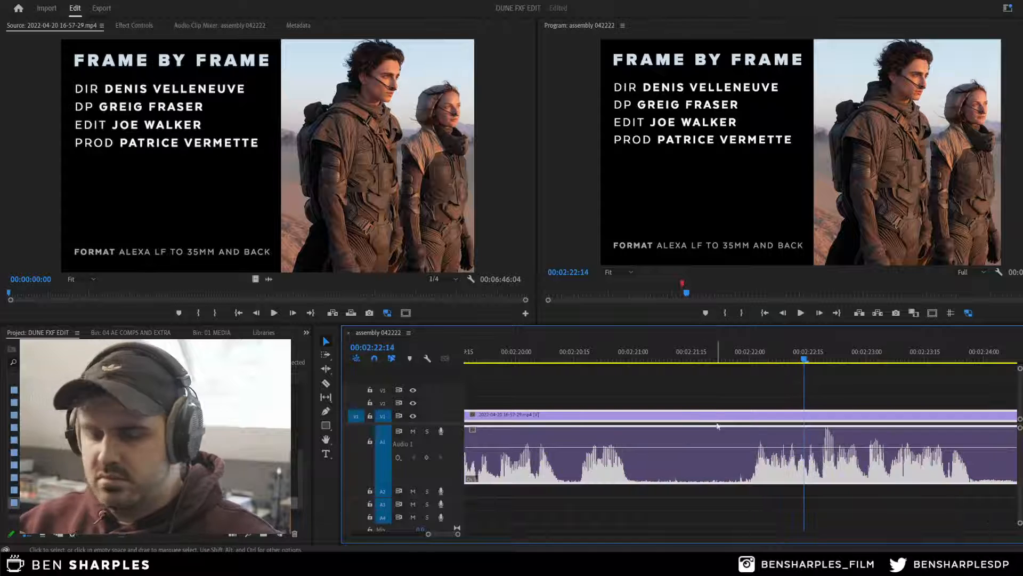
# Step: Skip the StreamBeats background music to the next track in the music player
pyautogui.moveTo(372, 563)
pyautogui.click(384, 543)
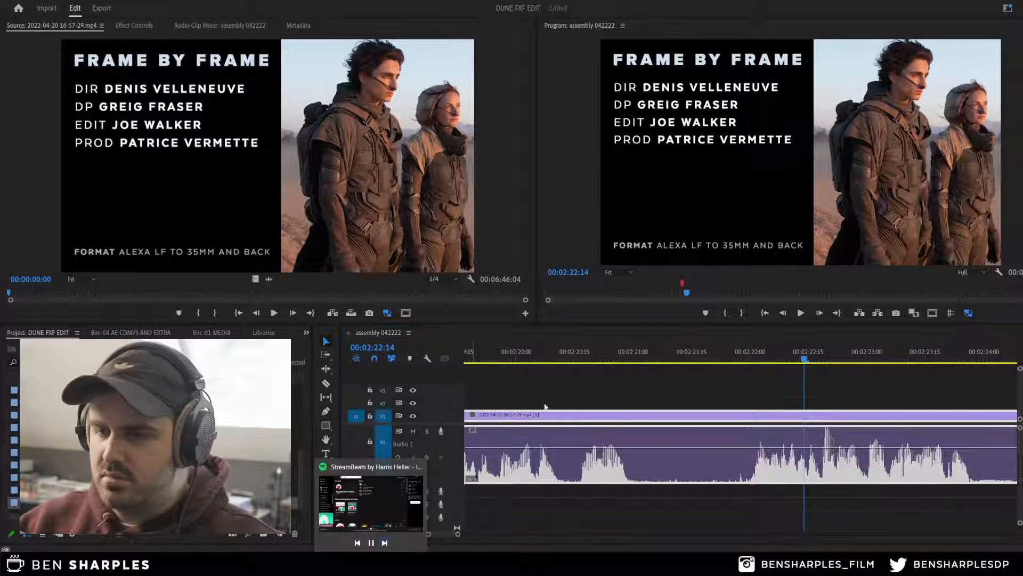
# Step: Cut out the silent pause between about 00:02:21:00 and 00:02:21:26 and close the gap
pyautogui.click(668, 354)
pyautogui.press('c')
pyautogui.click(632, 469)
pyautogui.click(734, 453)
pyautogui.press('v')
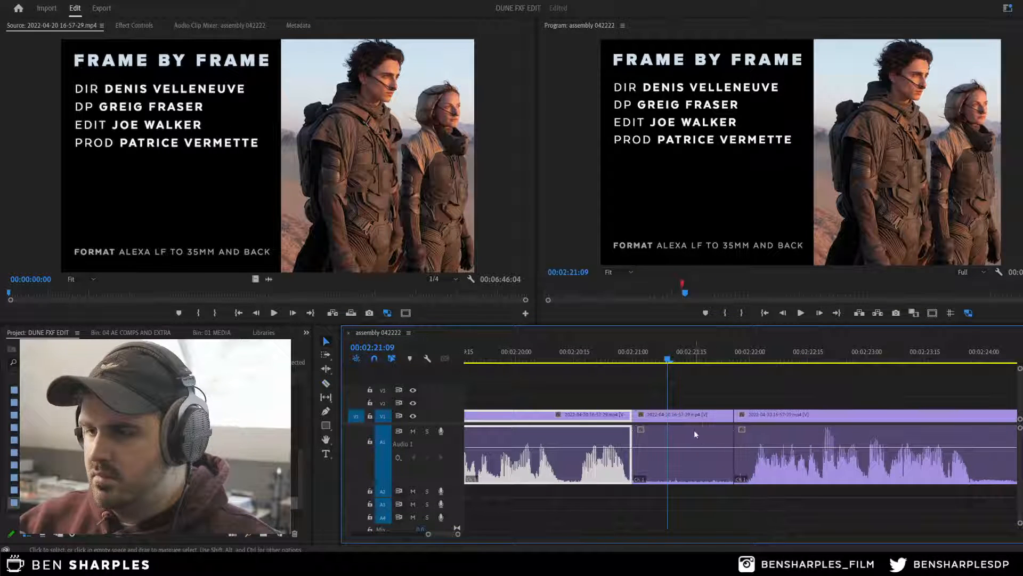
pyautogui.click(694, 429)
pyautogui.press('Delete')
pyautogui.click(683, 418)
pyautogui.press('Delete')
# Step: Play back across the join at 00:02:21:00 up to 00:02:24:00
pyautogui.click(595, 355)
pyautogui.click(612, 450)
pyautogui.press('space')
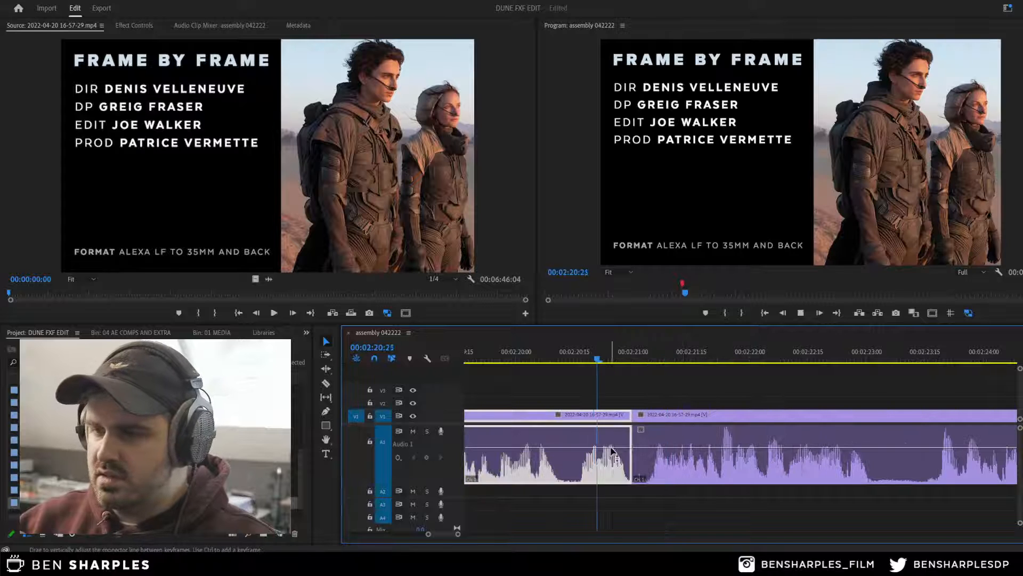
pyautogui.press('-')
pyautogui.press('-')
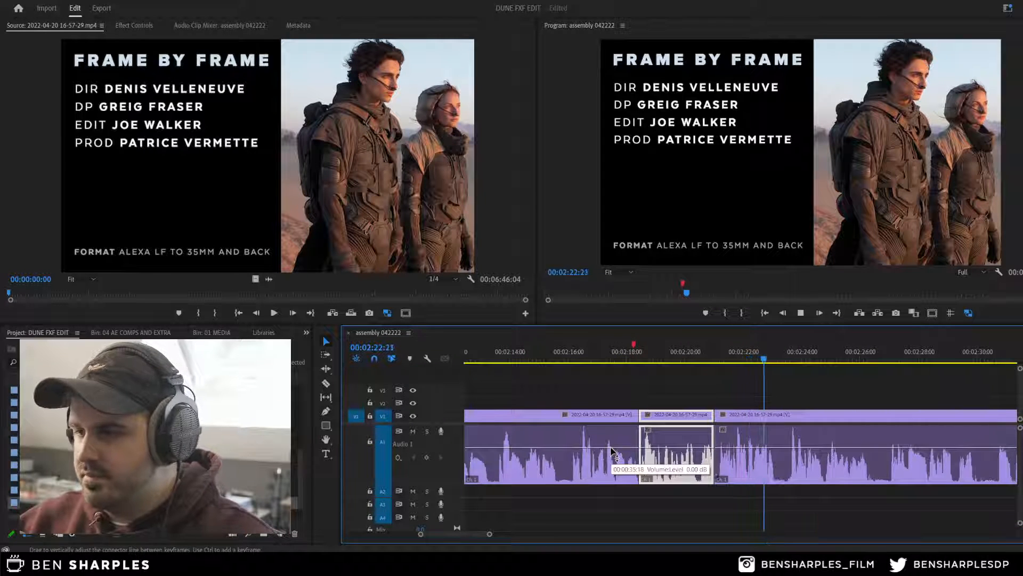
pyautogui.click(751, 437)
pyautogui.press('space')
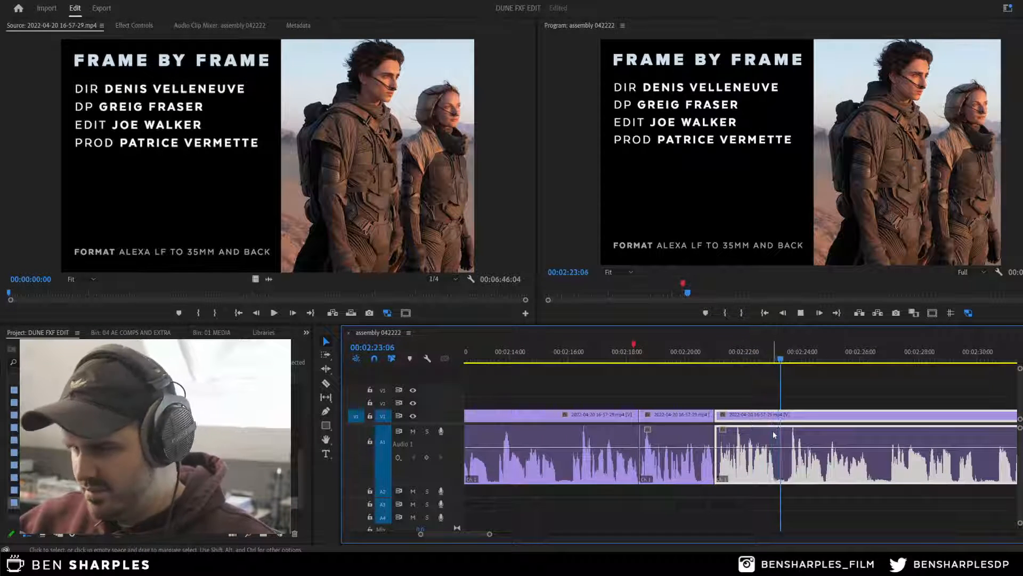
pyautogui.press('space')
# Step: Cut out the silent pause between about 00:02:23:02 and 00:02:23:16 and close the gap
pyautogui.press('=')
pyautogui.press('=')
pyautogui.press('=')
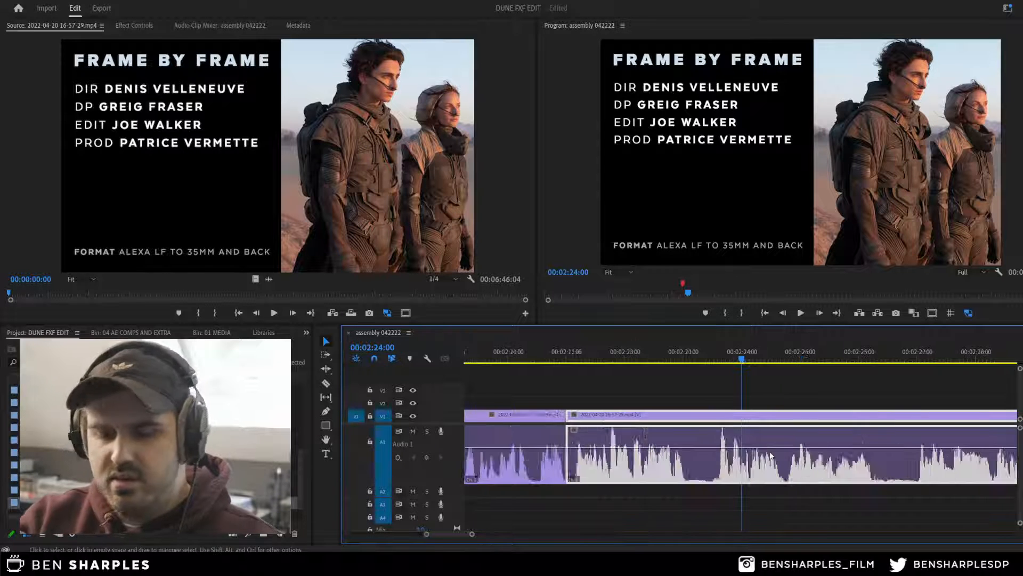
pyautogui.press('c')
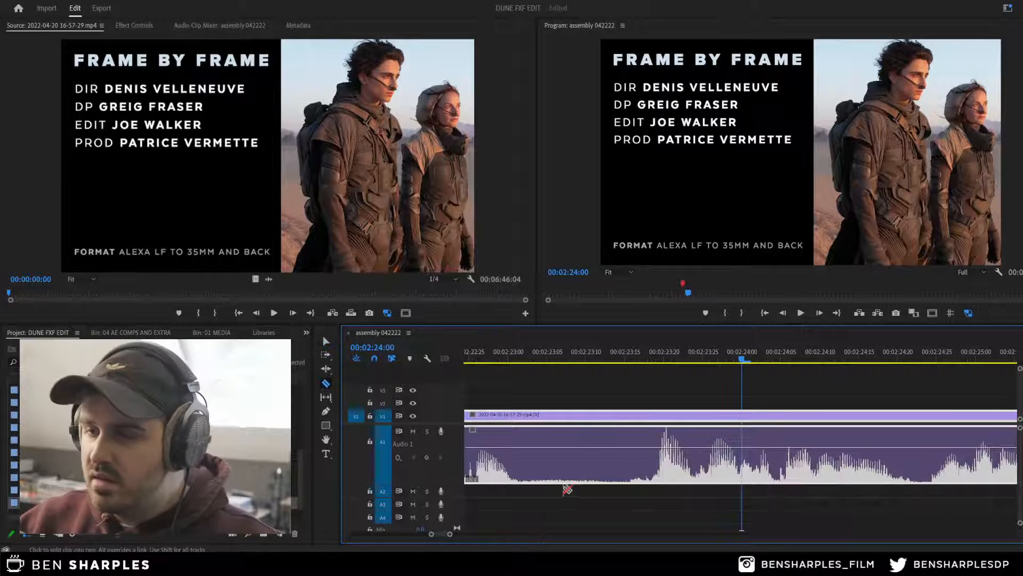
pyautogui.click(526, 469)
pyautogui.click(632, 469)
pyautogui.press('v')
pyautogui.click(590, 414)
pyautogui.press('Delete')
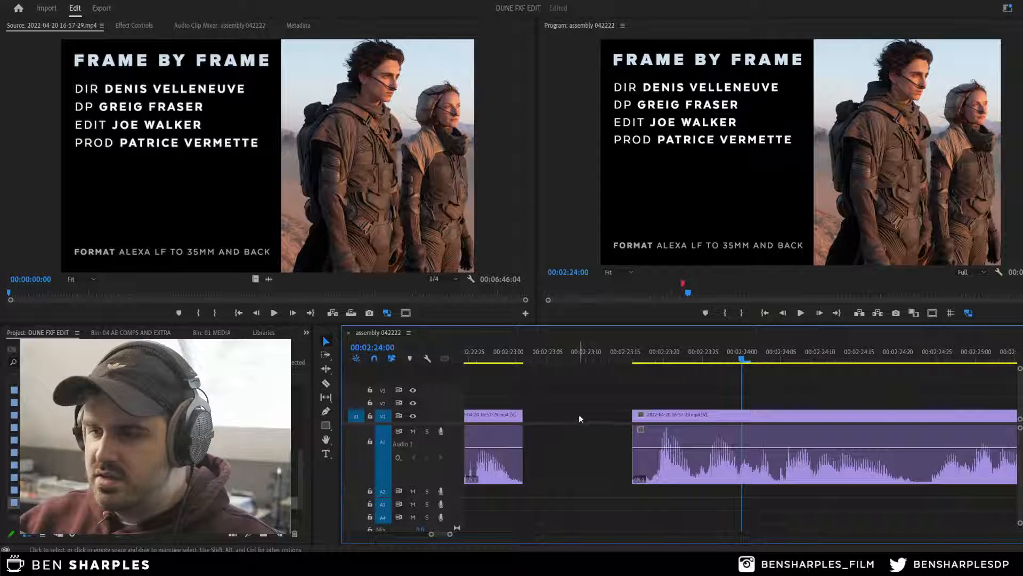
pyautogui.click(581, 419)
pyautogui.press('Delete')
# Step: Play back from 00:02:22:28 across the join at 00:02:23:02 up to 00:02:28:19
pyautogui.press('space')
pyautogui.click(491, 357)
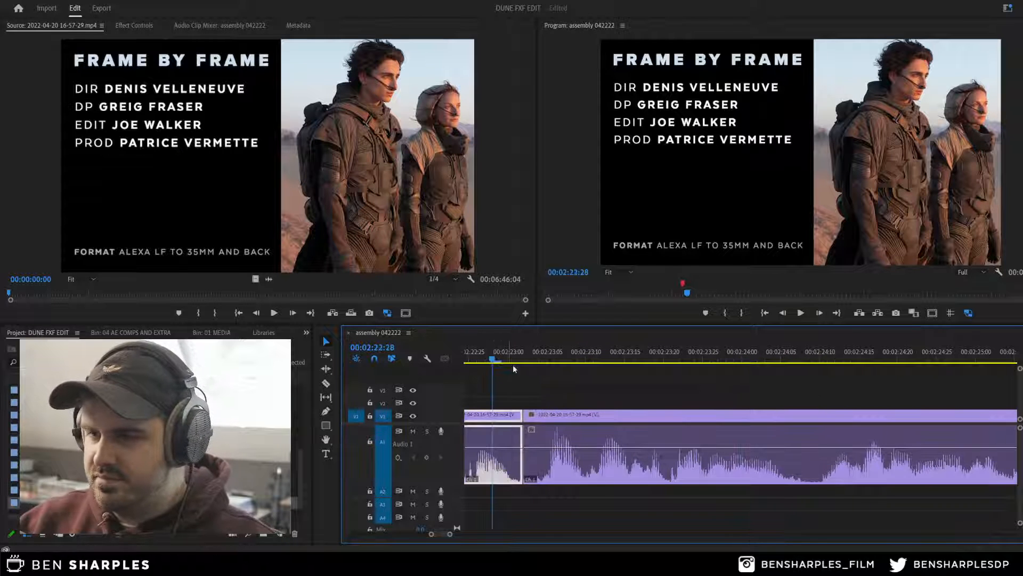
pyautogui.press('space')
pyautogui.press('-')
pyautogui.press('-')
pyautogui.press('-')
pyautogui.press('-')
pyautogui.press('=')
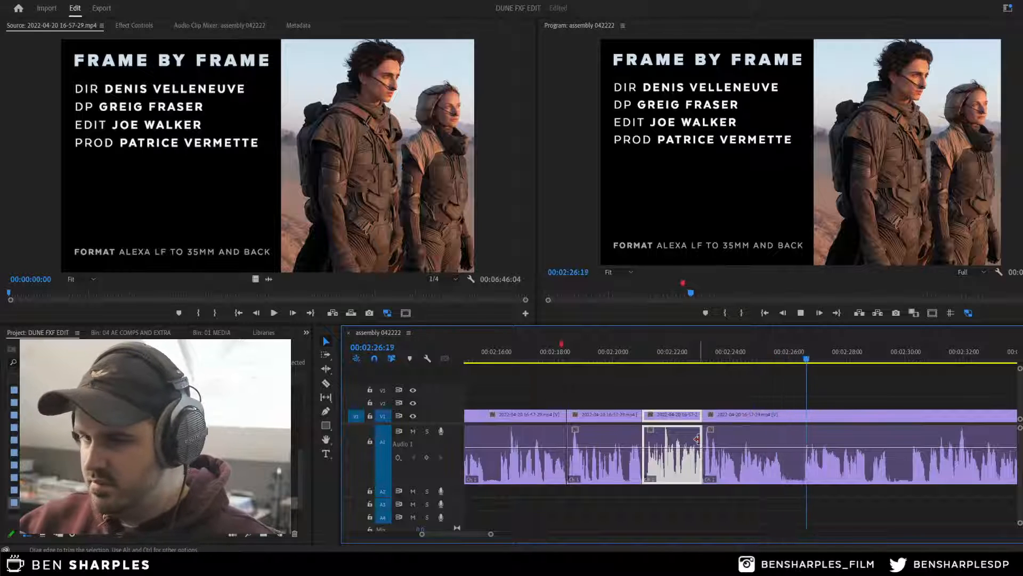
pyautogui.press('space')
# Step: Cut out the silent pause between about 00:02:25:26 and 00:02:26:14 and close the gap
pyautogui.click(788, 480)
pyautogui.press('c')
pyautogui.click(785, 474)
pyautogui.click(803, 474)
pyautogui.press('v')
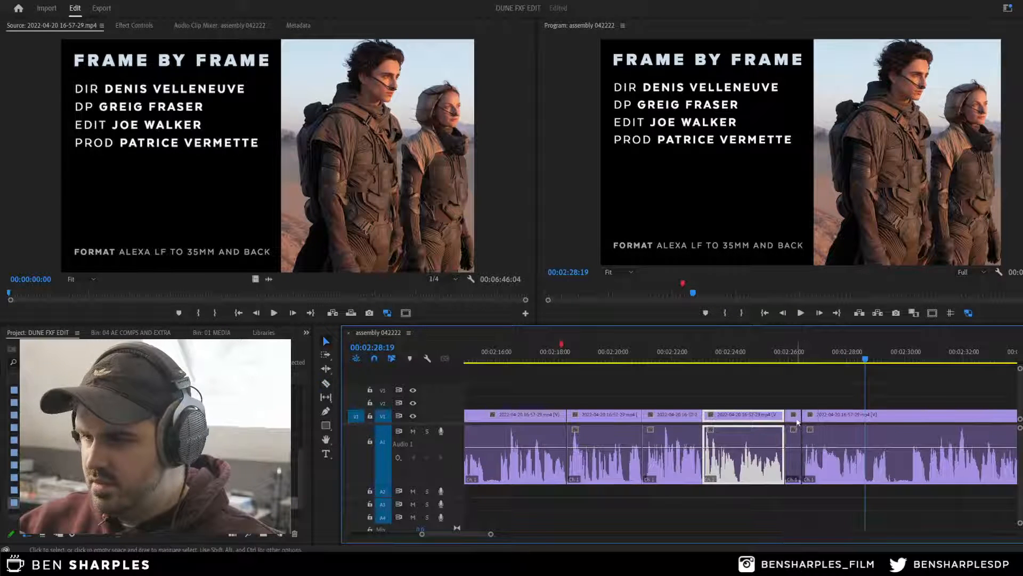
pyautogui.click(792, 417)
pyautogui.press('Delete')
pyautogui.click(791, 416)
pyautogui.press('Delete')
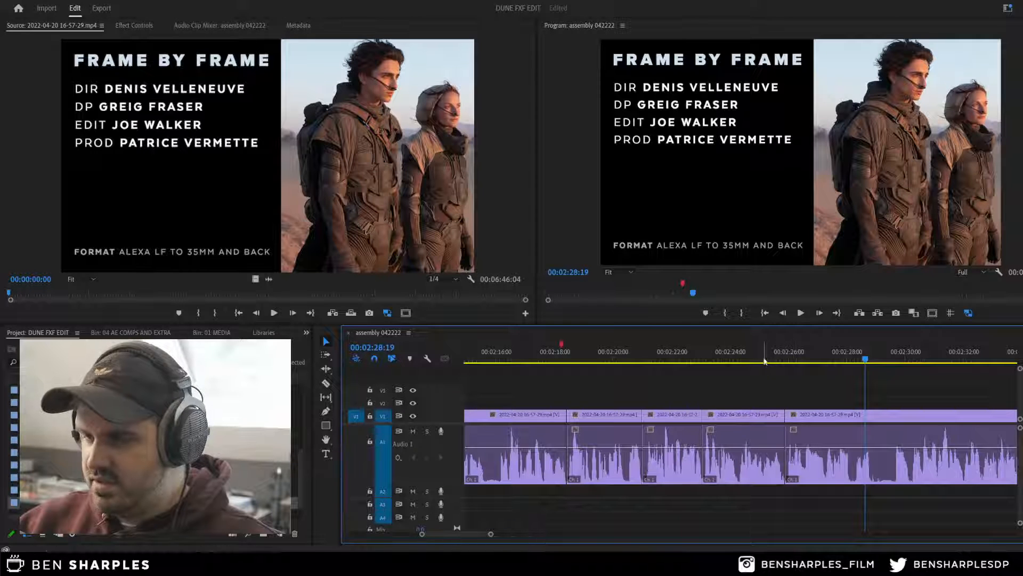
# Step: Move the playhead to 00:02:25:04, ahead of the join at 00:02:25:26, and save the project
pyautogui.click(747, 416)
pyautogui.hotkey('ctrl', 's')
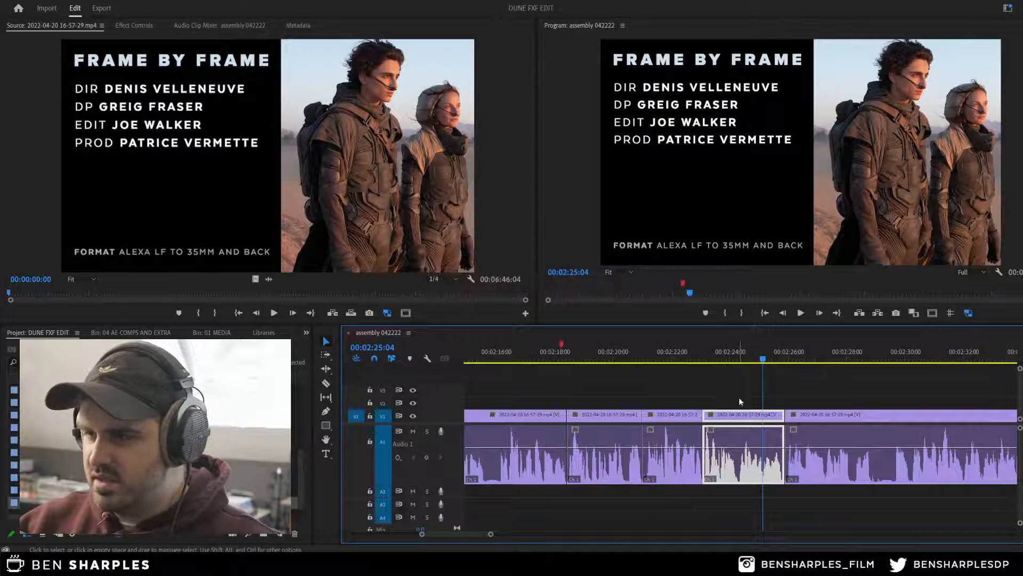
pyautogui.press('-')
pyautogui.click(746, 384)
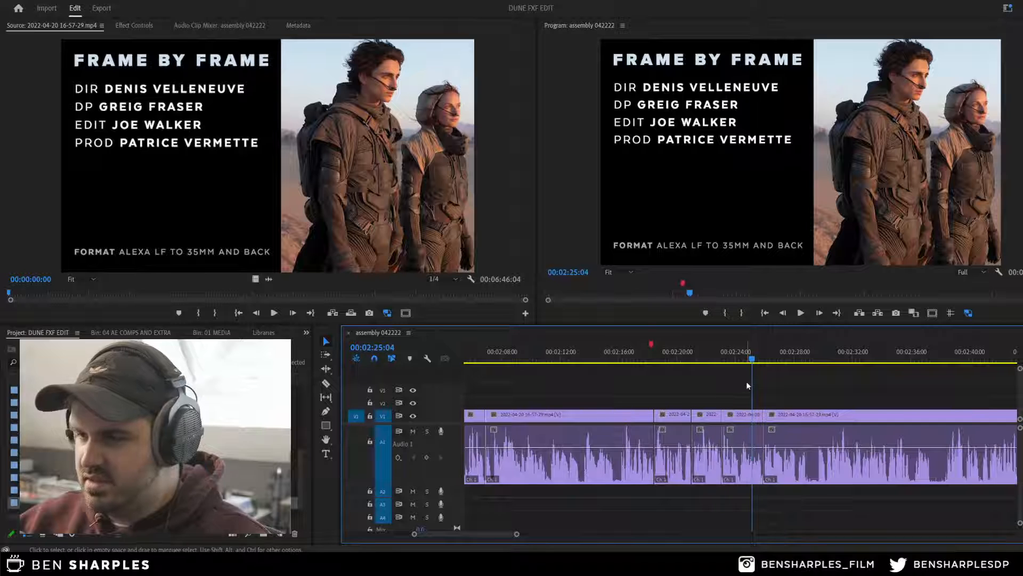
pyautogui.press('=')
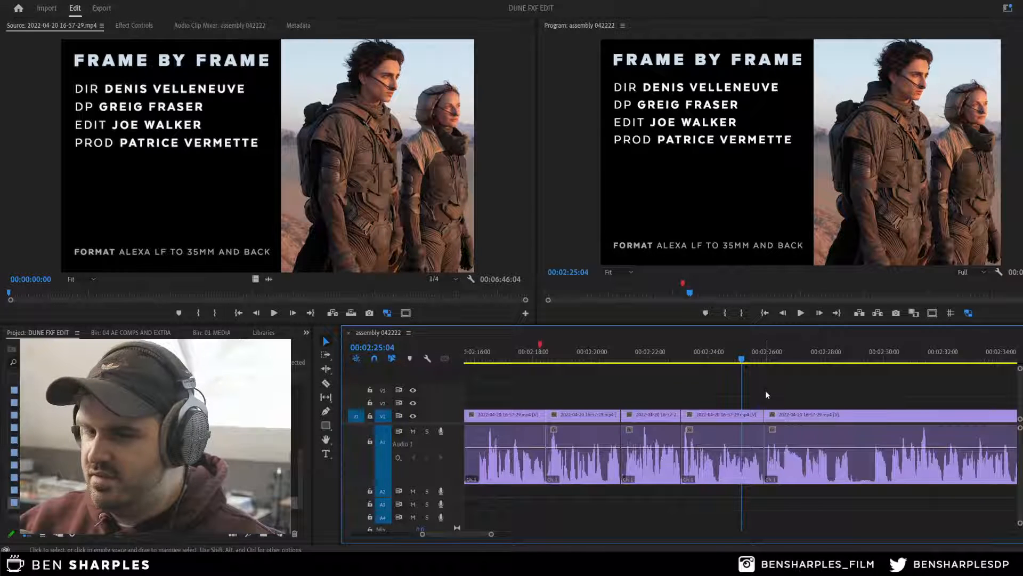
pyautogui.hotkey('ctrl', 's')
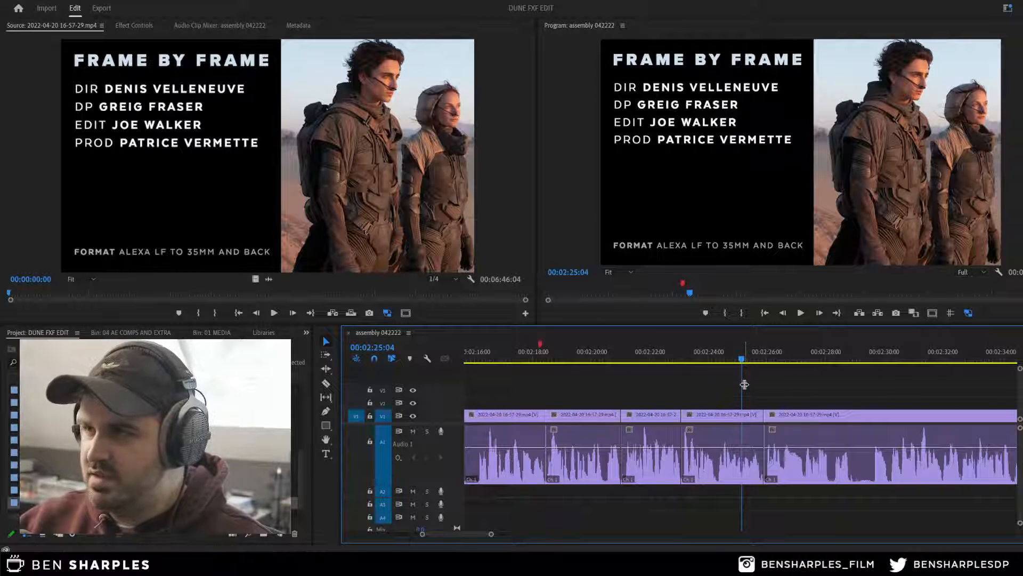
# Step: Play on to 00:02:30:24, then cut out the silent pause between about 00:02:28:26 and 00:02:29:17 and close the gap
pyautogui.press('space')
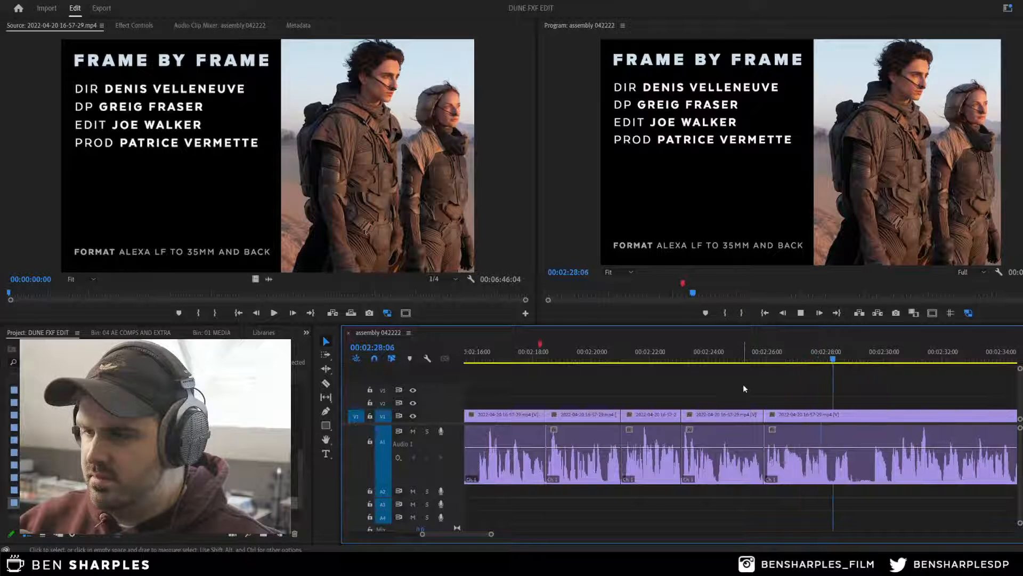
pyautogui.click(852, 482)
pyautogui.press('c')
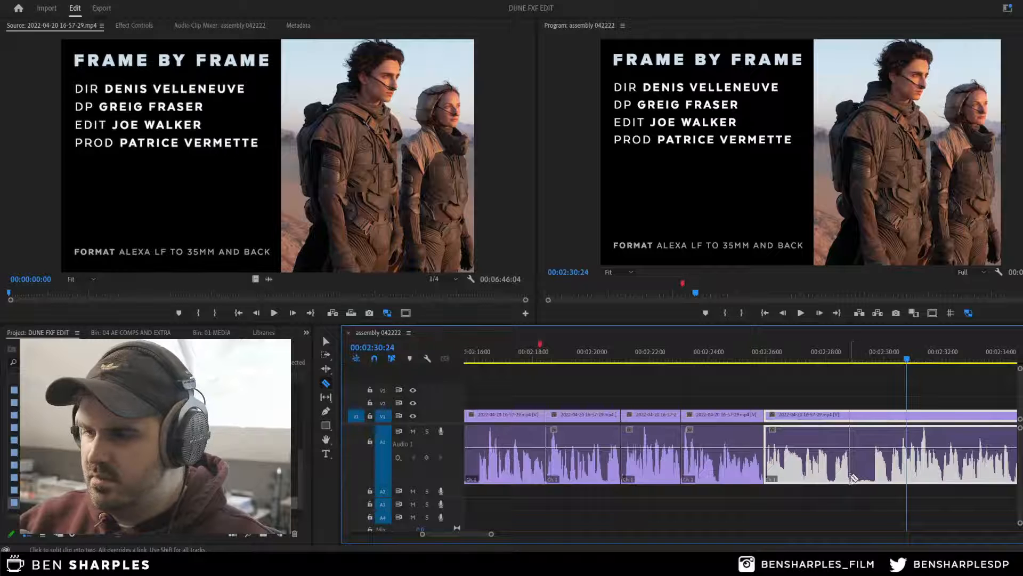
pyautogui.click(851, 478)
pyautogui.click(871, 472)
pyautogui.press('v')
pyautogui.click(864, 422)
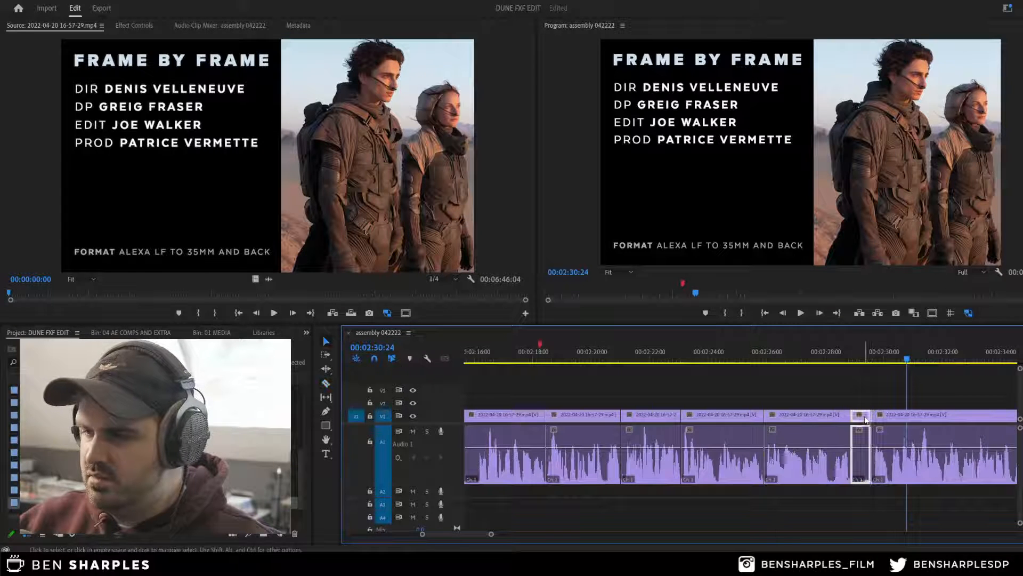
pyautogui.press('Delete')
pyautogui.click(864, 420)
pyautogui.press('Delete')
# Step: Play back from 00:02:28:19 across the join at 00:02:28:26 up to 00:02:29:25
pyautogui.click(843, 358)
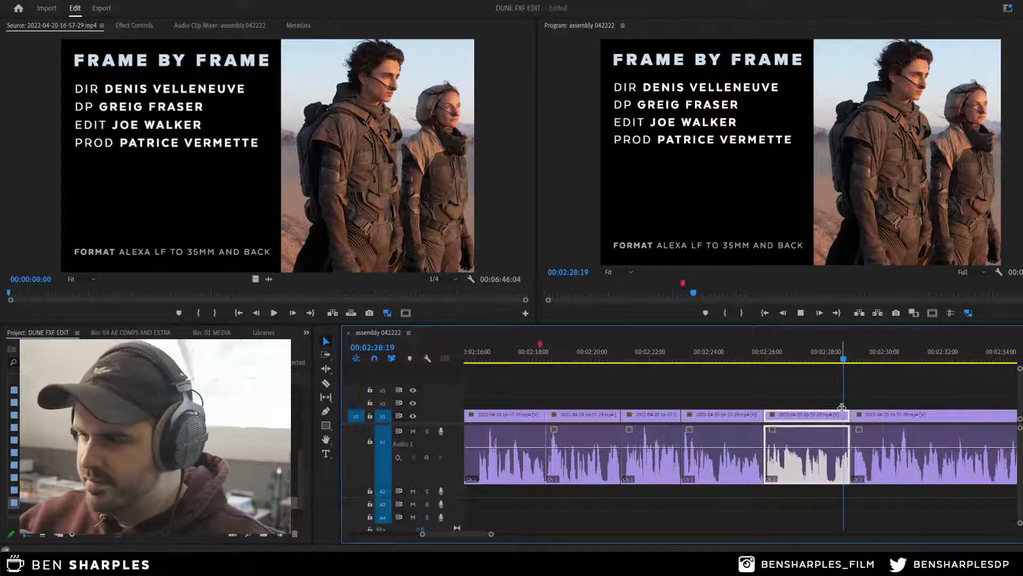
pyautogui.press('space')
pyautogui.click(855, 421)
pyautogui.press('space')
pyautogui.press('=')
pyautogui.press('=')
pyautogui.press('=')
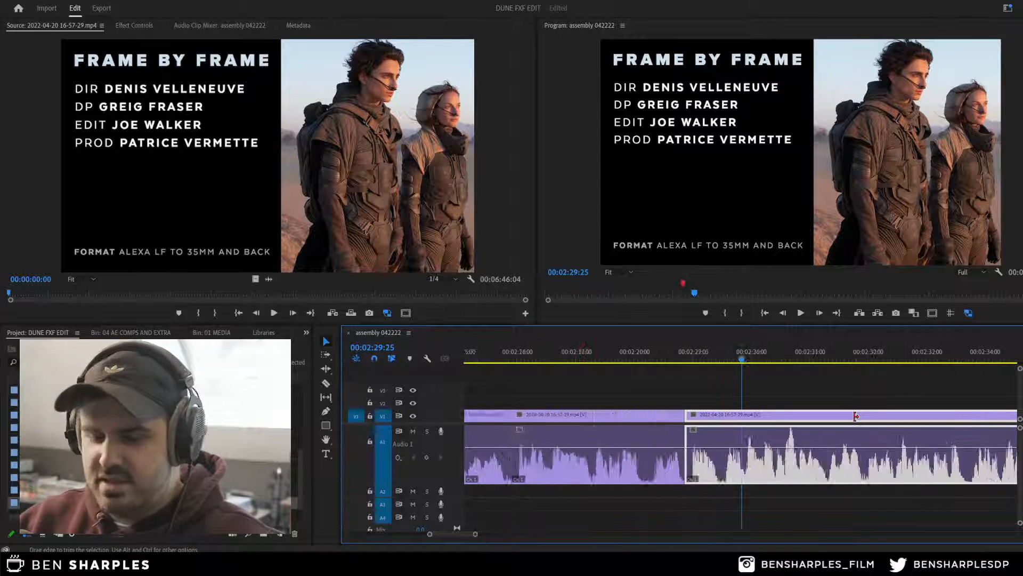
# Step: Replay the opening word of the clip after the 00:02:28:26 join from about 00:02:28:29, up to 00:02:29:16
pyautogui.click(540, 354)
pyautogui.press('space')
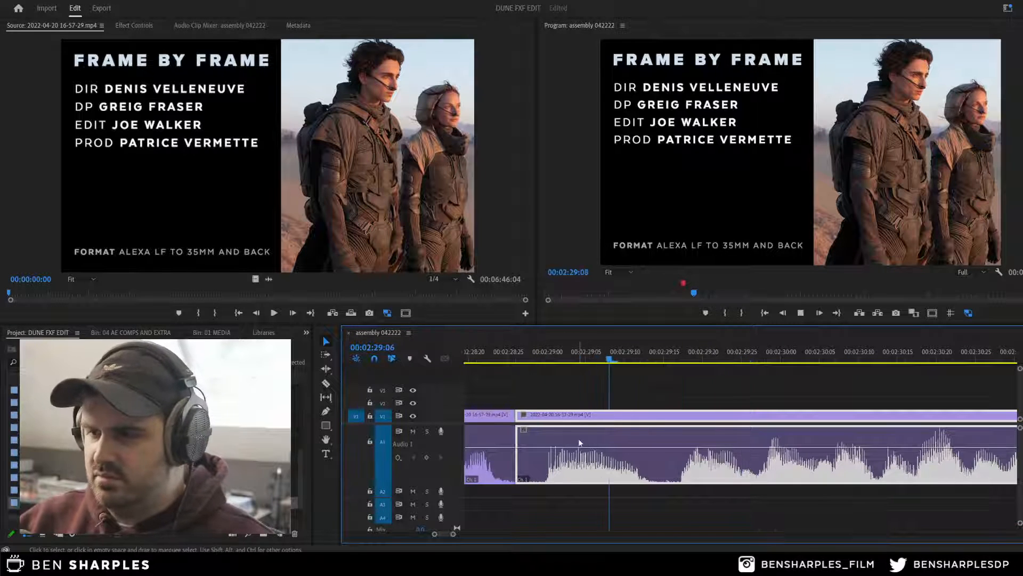
pyautogui.press('space')
pyautogui.press('space')
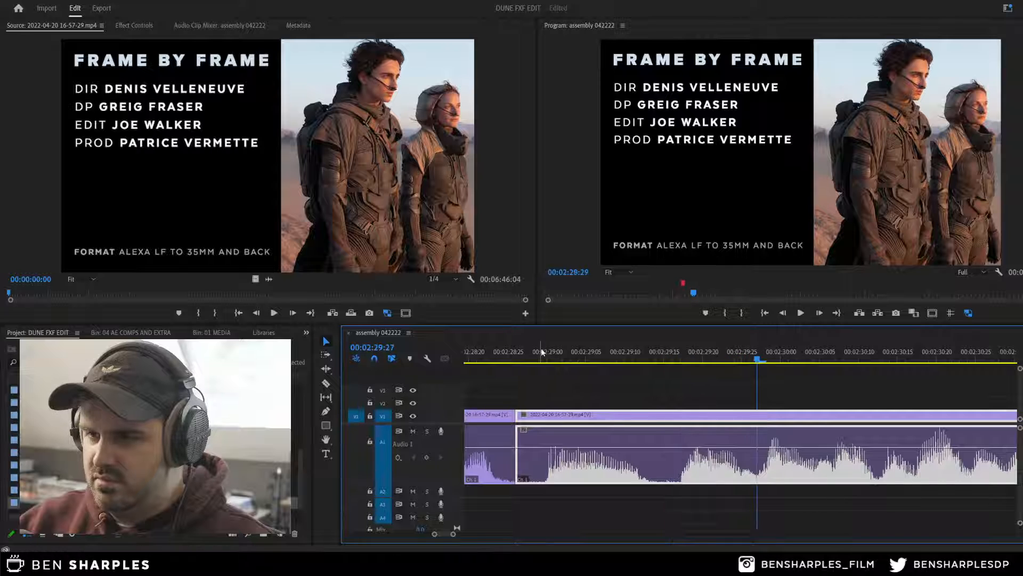
pyautogui.click(541, 354)
pyautogui.press('space')
pyautogui.press('space')
# Step: Cut out the opening word between about 00:02:28:26 and 00:02:29:16 and close the gap
pyautogui.press('c')
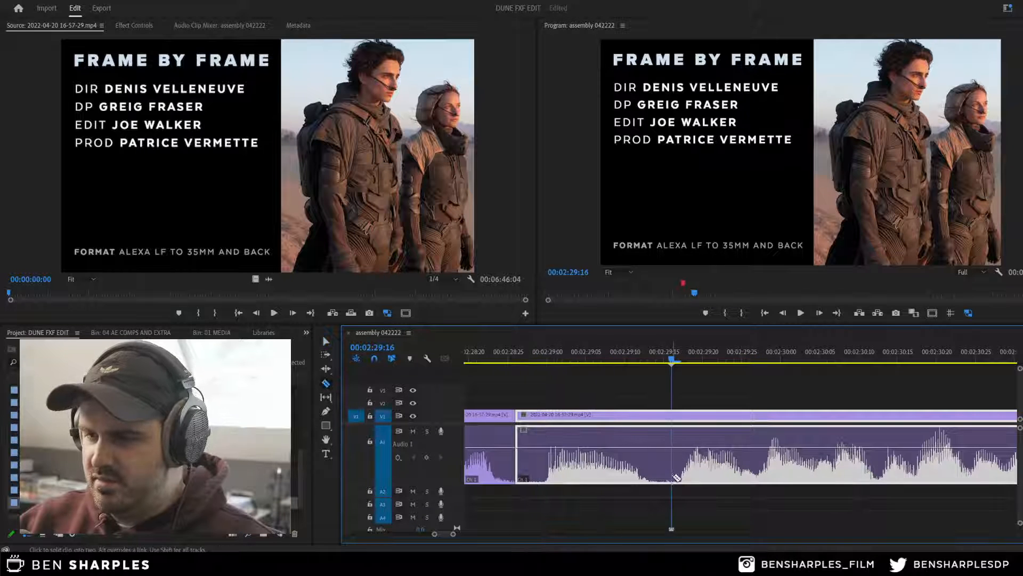
pyautogui.click(674, 474)
pyautogui.press('v')
pyautogui.press('Delete')
pyautogui.click(612, 418)
pyautogui.press('Delete')
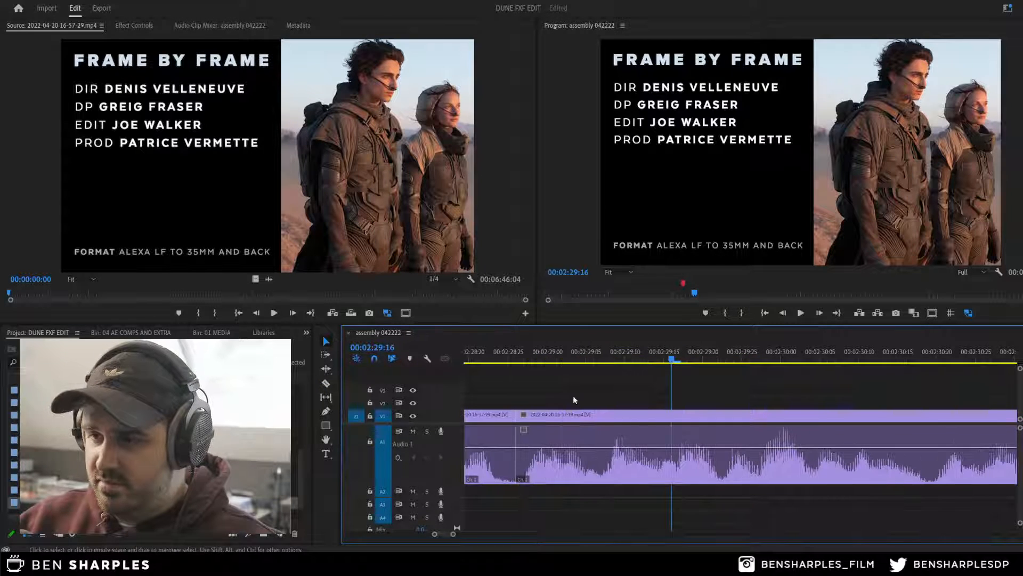
# Step: Play the join at 00:02:28:26 from about 00:02:28:24, then replay from 00:02:27:29 on to about 00:02:37:09
pyautogui.click(502, 355)
pyautogui.press('space')
pyautogui.press('-')
pyautogui.press('-')
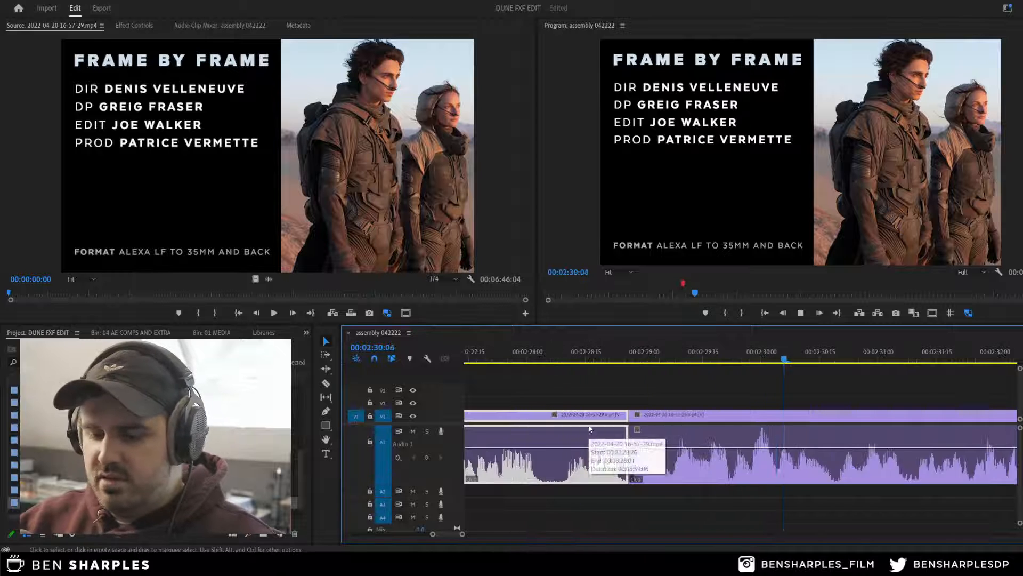
pyautogui.press('space')
pyautogui.click(630, 369)
pyautogui.click(633, 359)
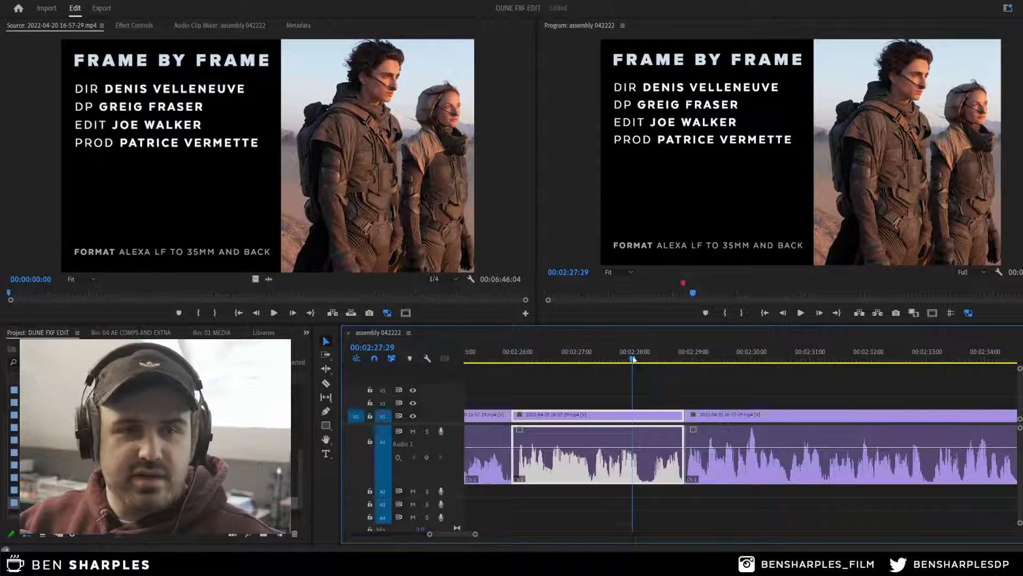
pyautogui.press('space')
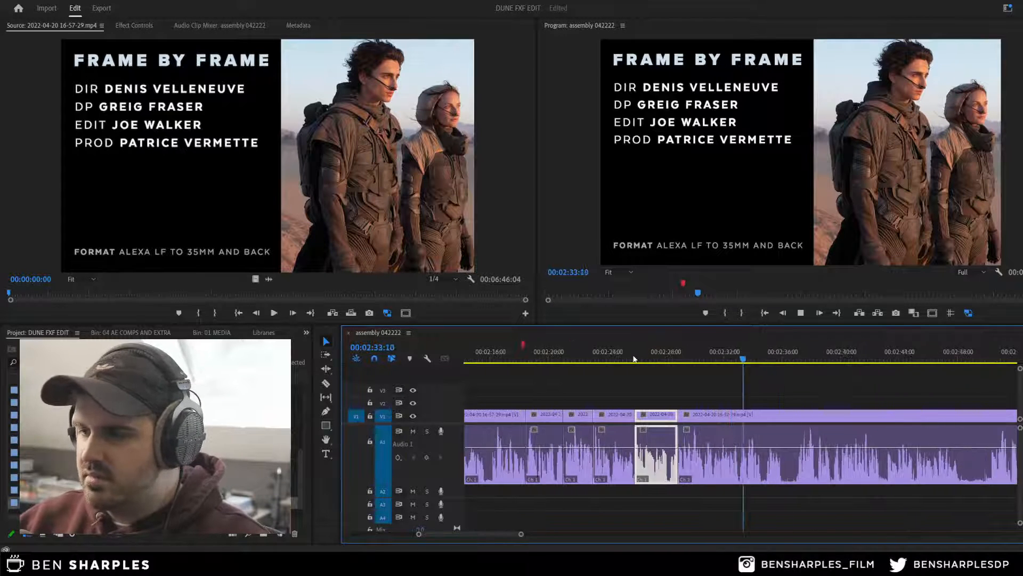
pyautogui.press('-')
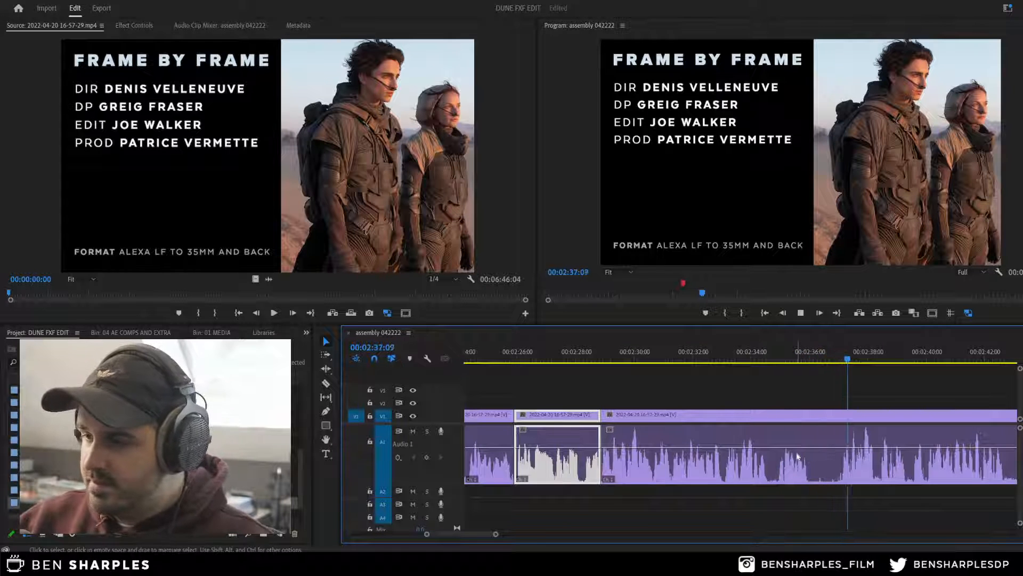
# Step: Play the pause from 00:02:36:04 to 00:02:37:13 and split the clip at its edges, about 00:02:35:29 and 00:02:37:02
pyautogui.click(794, 477)
pyautogui.click(816, 357)
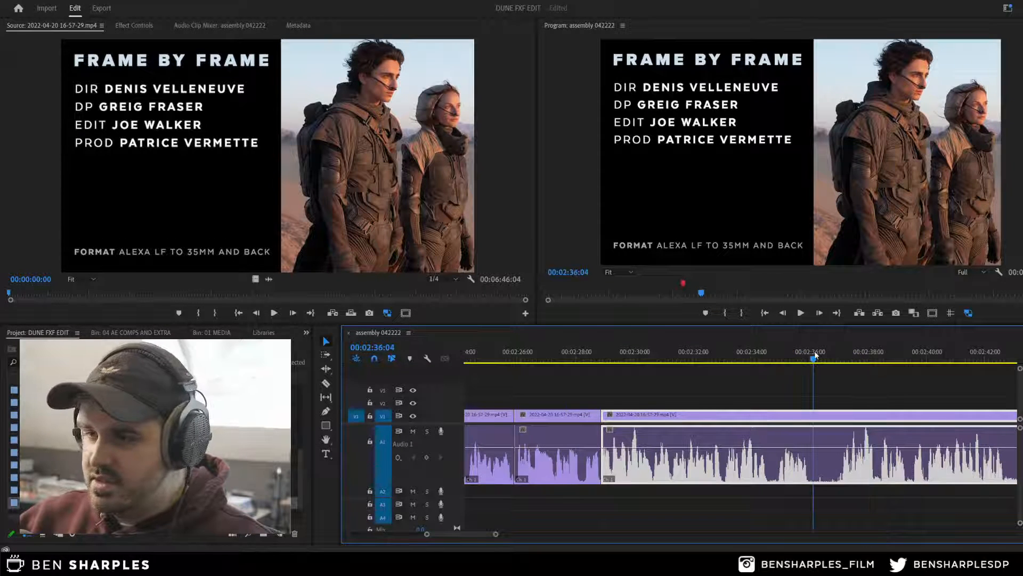
pyautogui.press('=')
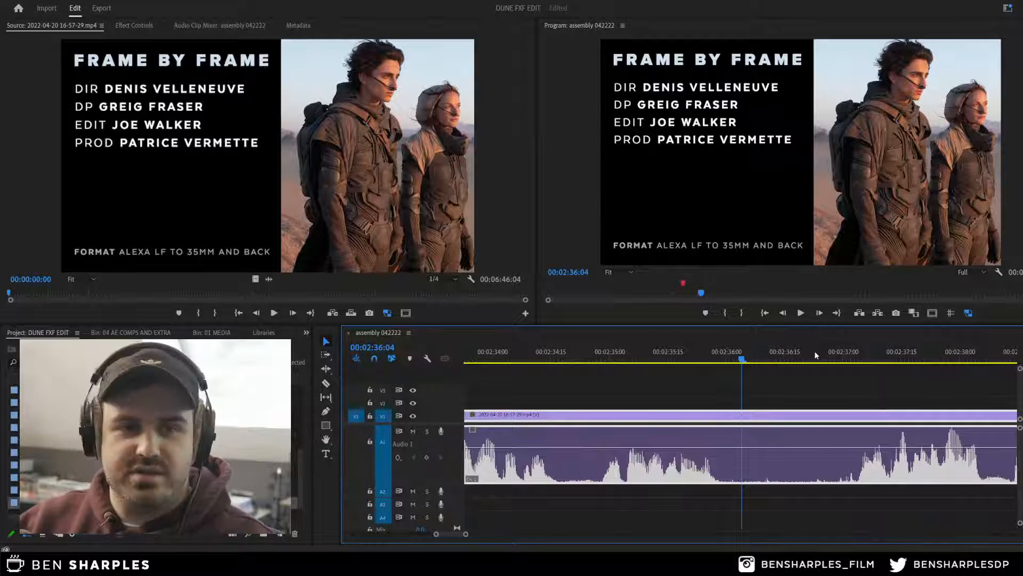
pyautogui.press('space')
pyautogui.press('space')
pyautogui.press('c')
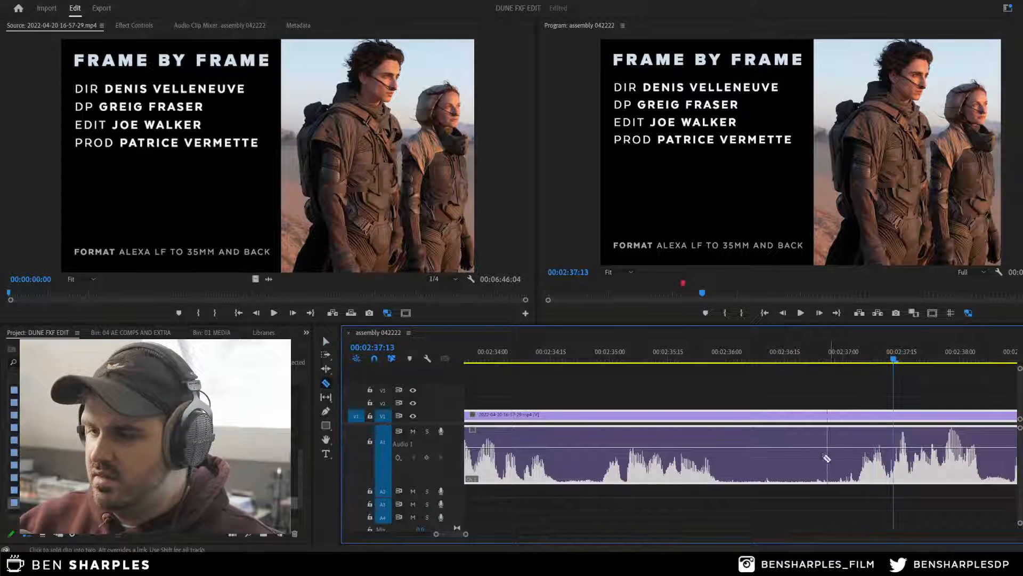
pyautogui.click(720, 463)
pyautogui.click(849, 469)
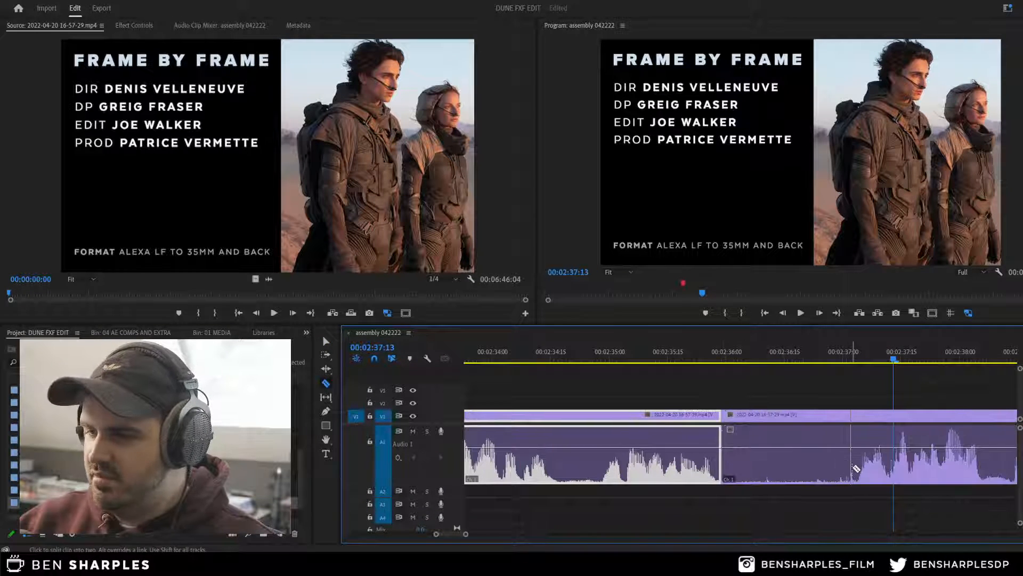
# Step: Delete the silent piece between about 00:02:35:29 and 00:02:37:02 and close the gap
pyautogui.press('v')
pyautogui.click(803, 420)
pyautogui.doubleClick(803, 420)
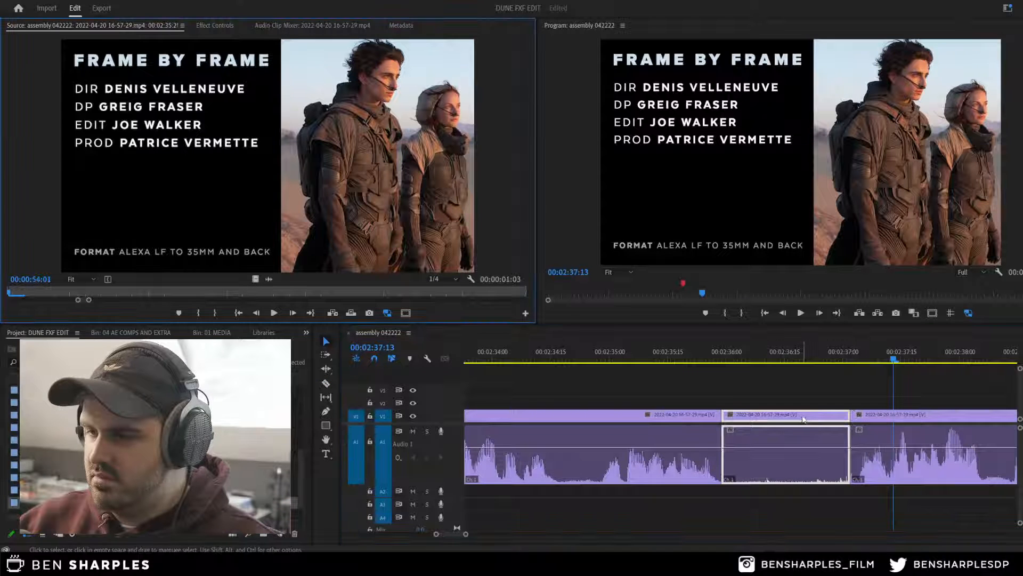
pyautogui.click(775, 361)
pyautogui.click(779, 420)
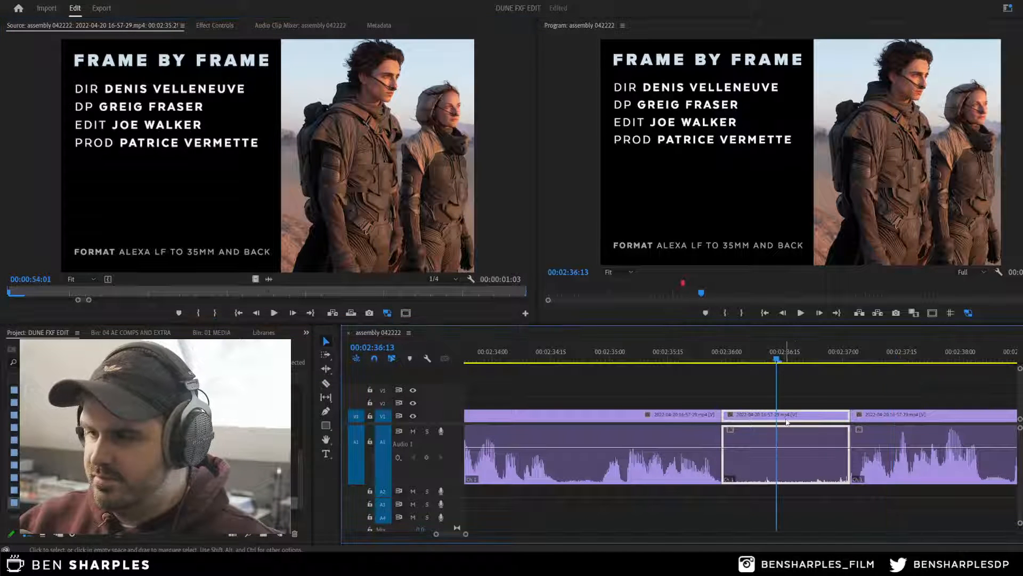
pyautogui.press('Delete')
pyautogui.click(750, 423)
pyautogui.press('Delete')
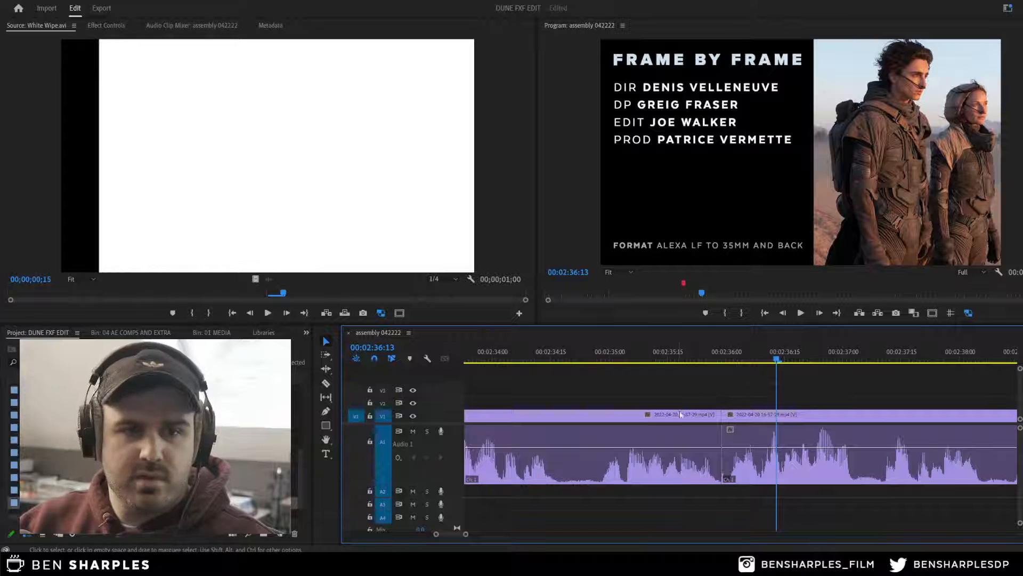
# Step: Move the playhead to 00:02:35:25, save the project, and play across the join on to 00:02:47:02
pyautogui.click(707, 355)
pyautogui.hotkey('ctrl', 's')
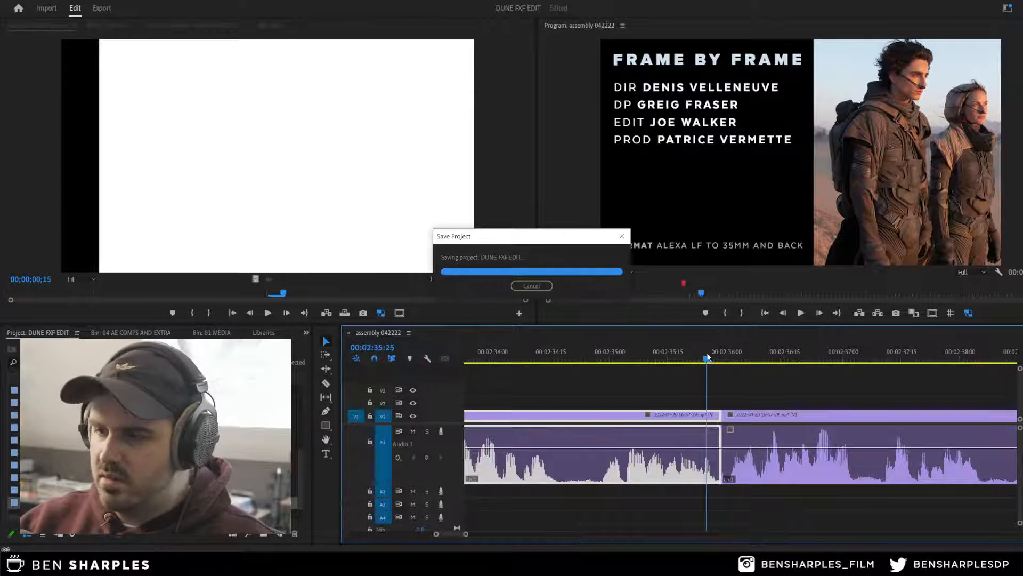
pyautogui.press('space')
pyautogui.press('-')
pyautogui.press('-')
pyautogui.press('-')
pyautogui.press('-')
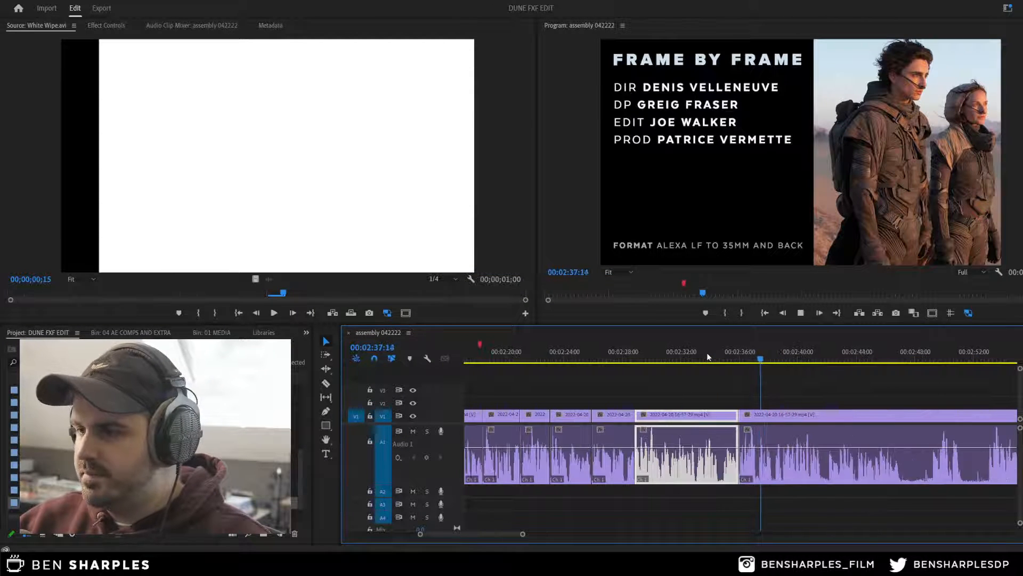
pyautogui.press('=')
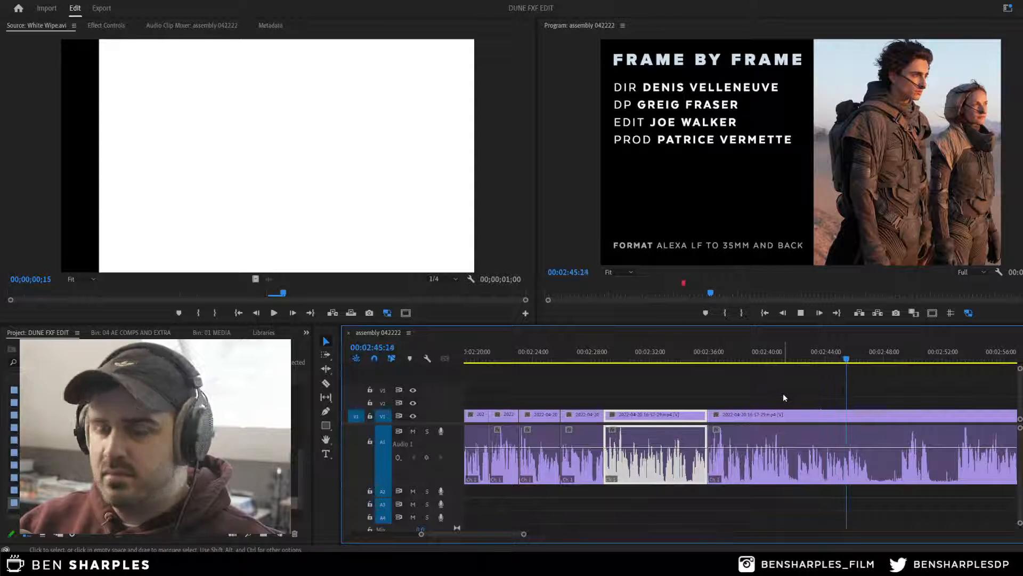
pyautogui.press('space')
# Step: Cut out the silent pause between about 00:02:47:02 and 00:02:49:03 and close the gap
pyautogui.press('c')
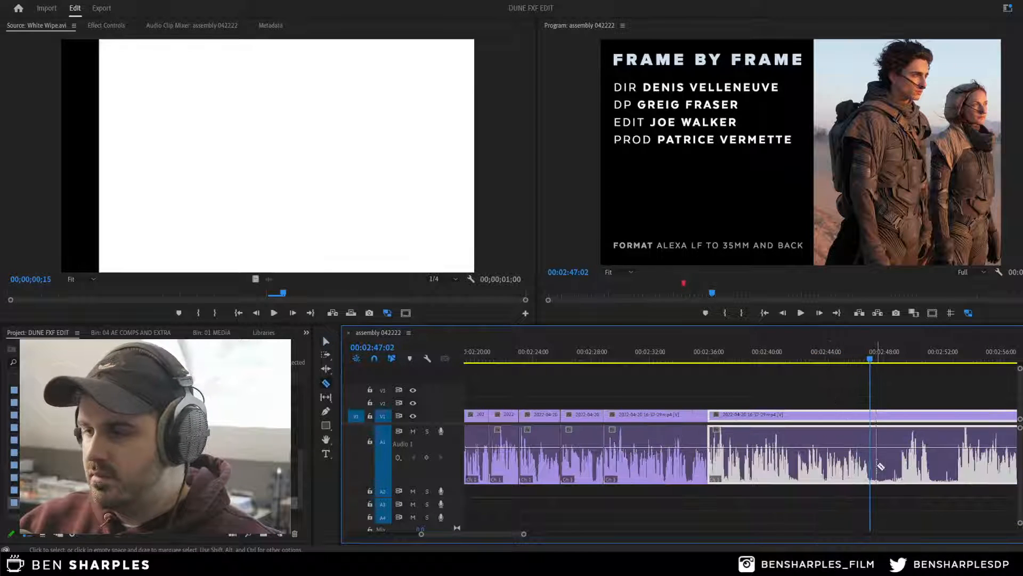
pyautogui.click(872, 463)
pyautogui.click(901, 464)
pyautogui.press('v')
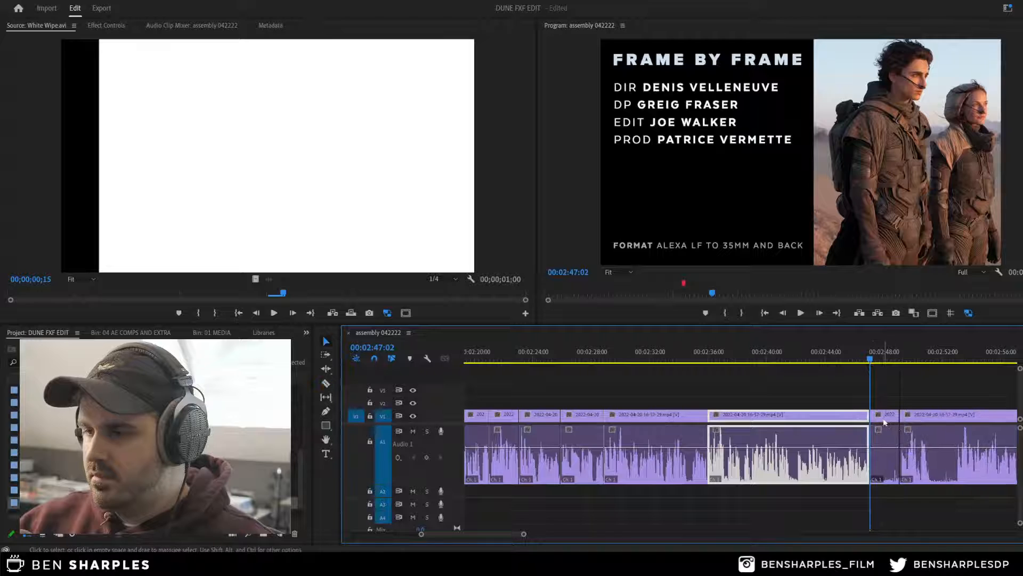
pyautogui.click(885, 421)
pyautogui.press('Delete')
pyautogui.click(883, 422)
pyautogui.press('Delete')
# Step: Play on to 00:02:49:20, then replay from 00:02:46:20 across the join at 00:02:47:02 up to 00:02:52:08
pyautogui.press('space')
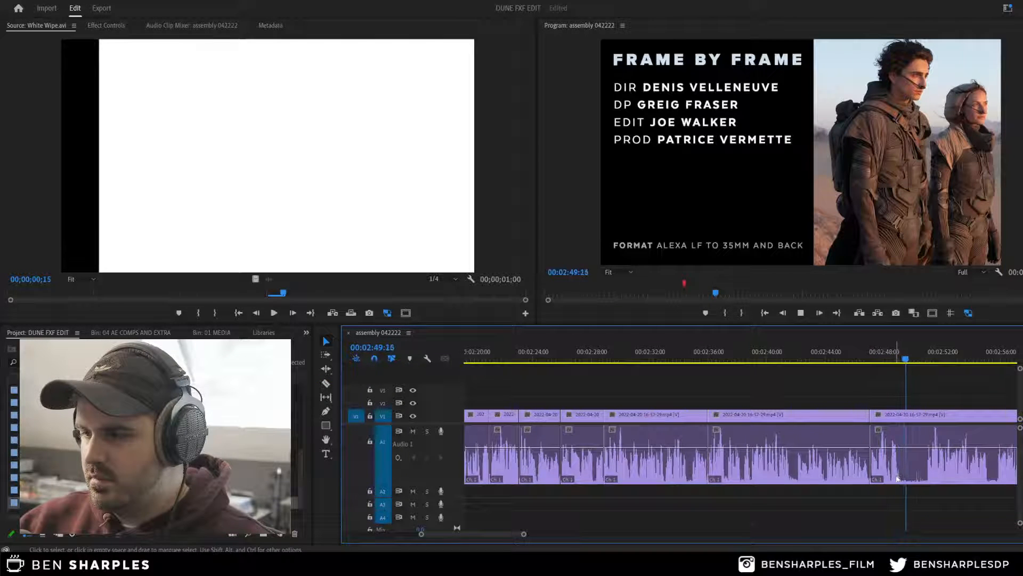
pyautogui.press('space')
pyautogui.press('=')
pyautogui.press('=')
pyautogui.press('=')
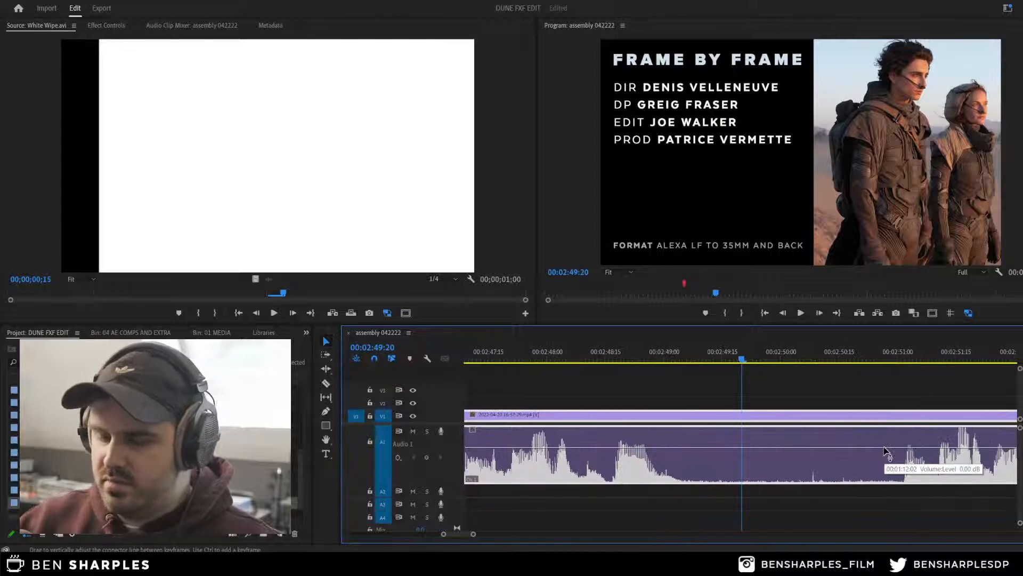
pyautogui.press('-')
pyautogui.click(566, 355)
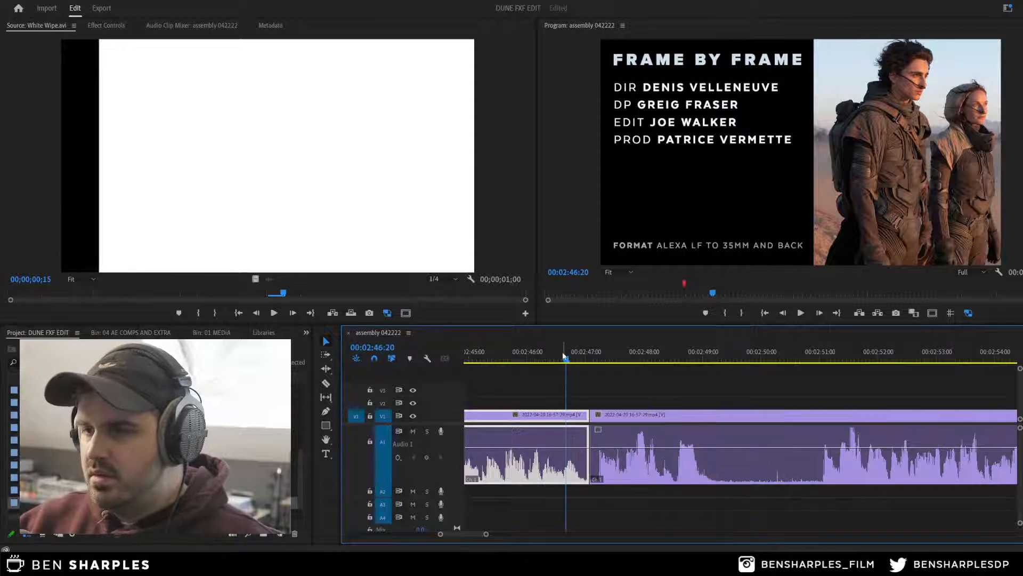
pyautogui.press('space')
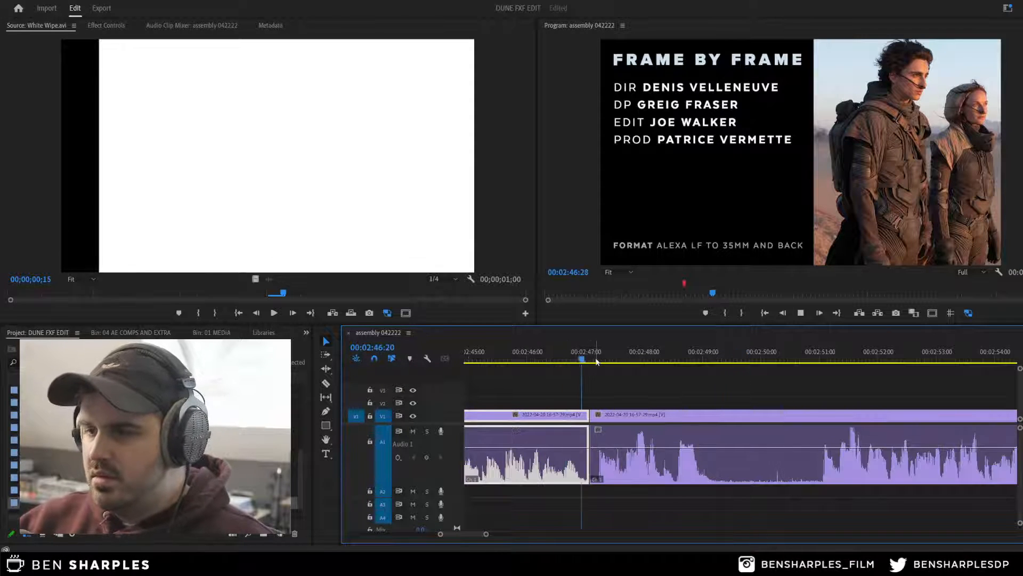
pyautogui.click(705, 414)
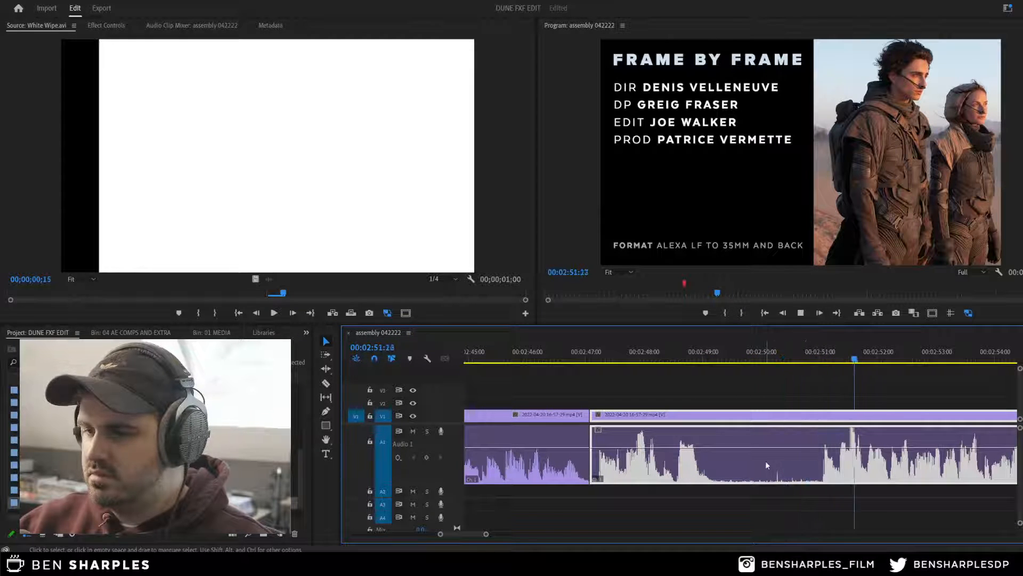
pyautogui.press('space')
# Step: Split the talking-head clip at about 00:02:51:00, where speech resumes after the long pause
pyautogui.press('c')
pyautogui.click(818, 453)
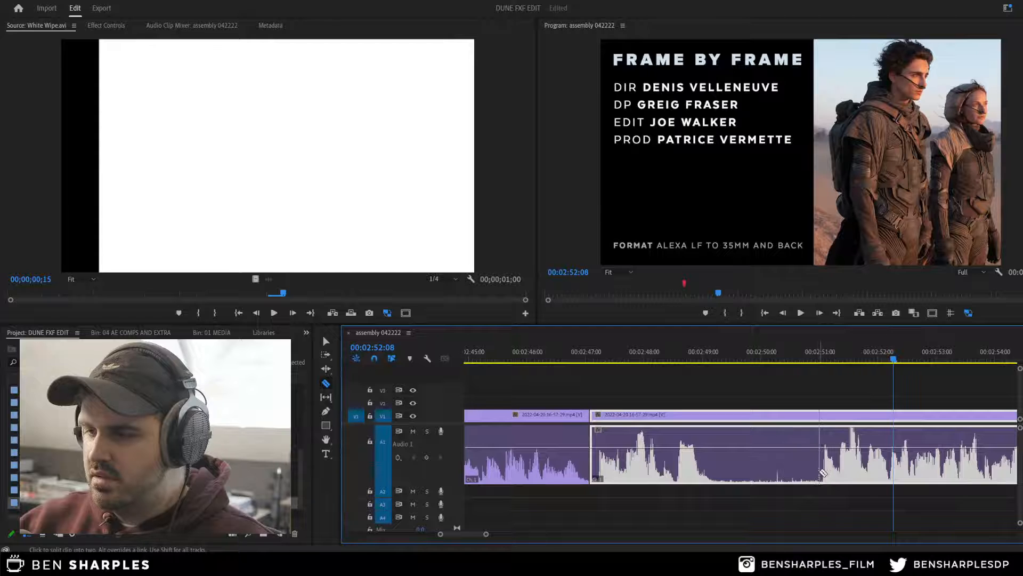
pyautogui.press('v')
pyautogui.click(711, 389)
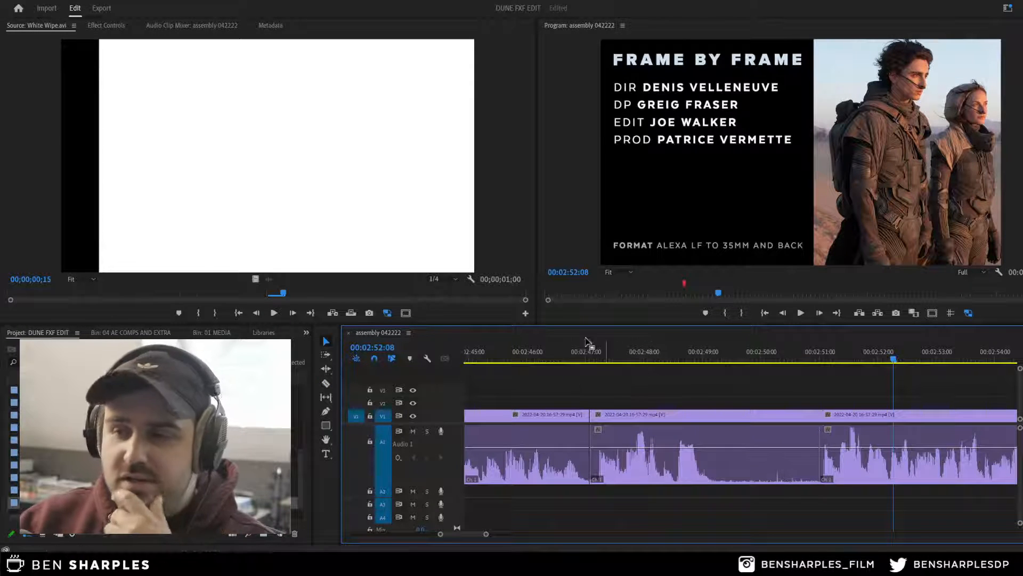
# Step: Play from 00:02:47:05 to 00:02:48:05, then from 00:02:50:29 across the split to 00:02:51:24
pyautogui.click(596, 352)
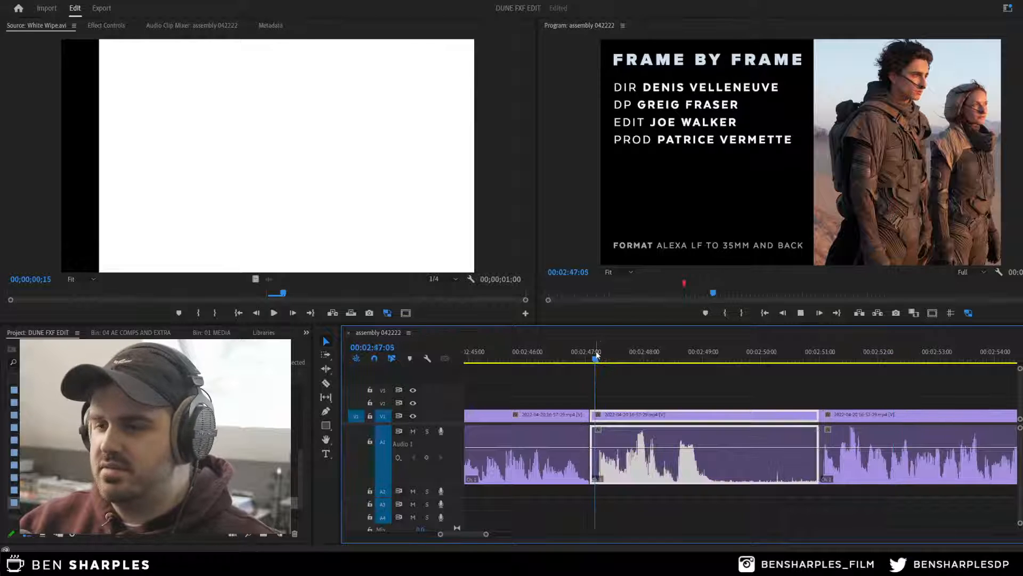
pyautogui.press('space')
pyautogui.press('space')
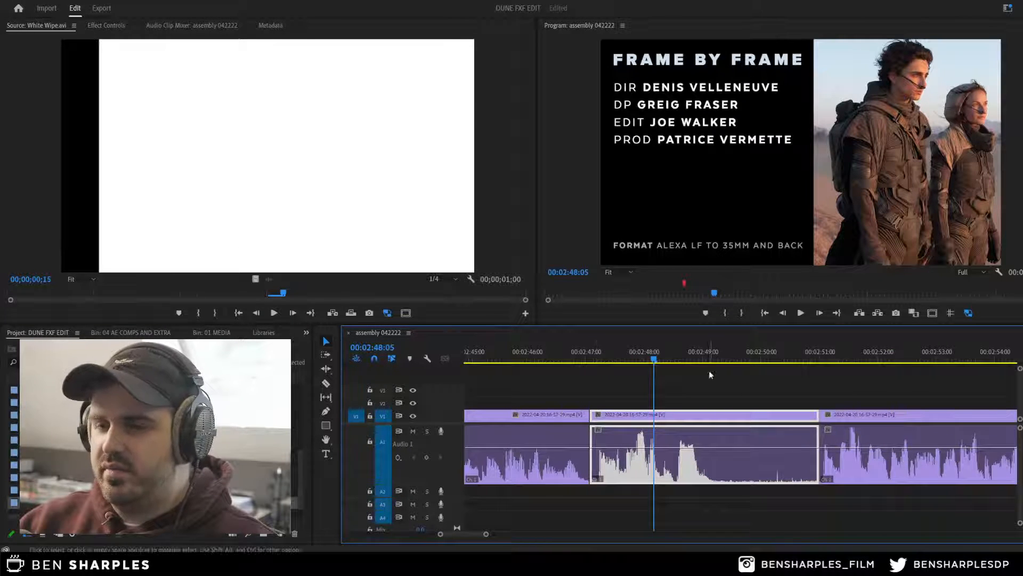
pyautogui.moveTo(717, 354); pyautogui.dragTo(820, 363)
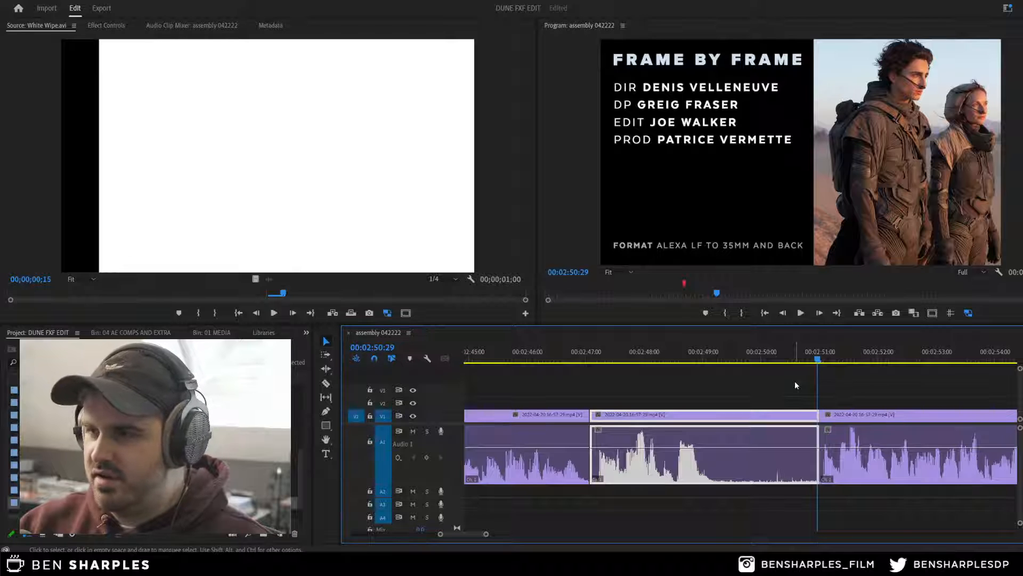
pyautogui.press('space')
pyautogui.press('space')
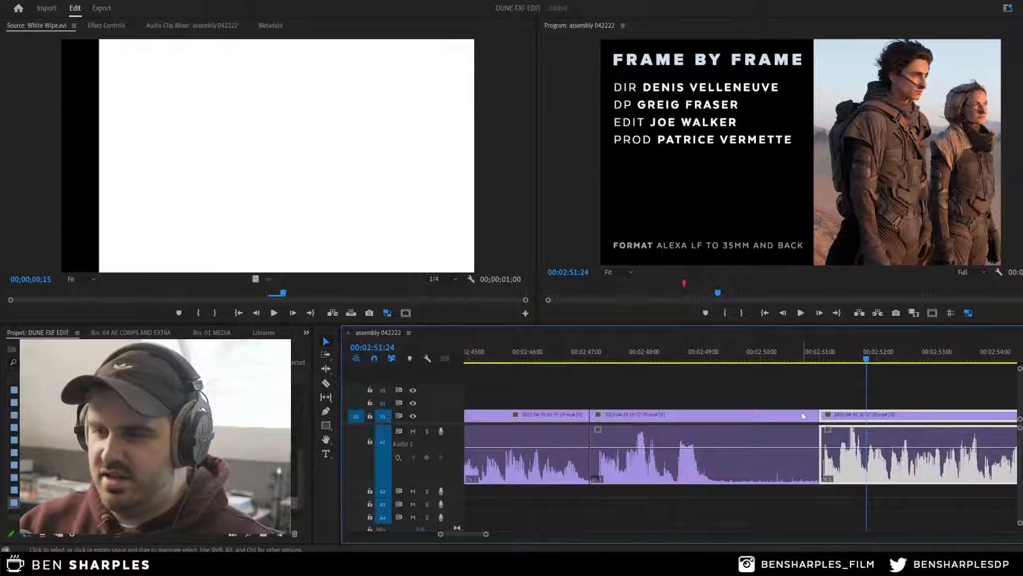
# Step: Save the project, delete the clip between about 00:02:47:02 and 00:02:51:00, and return the playhead to the preceding clip's end
pyautogui.hotkey('ctrl', 's')
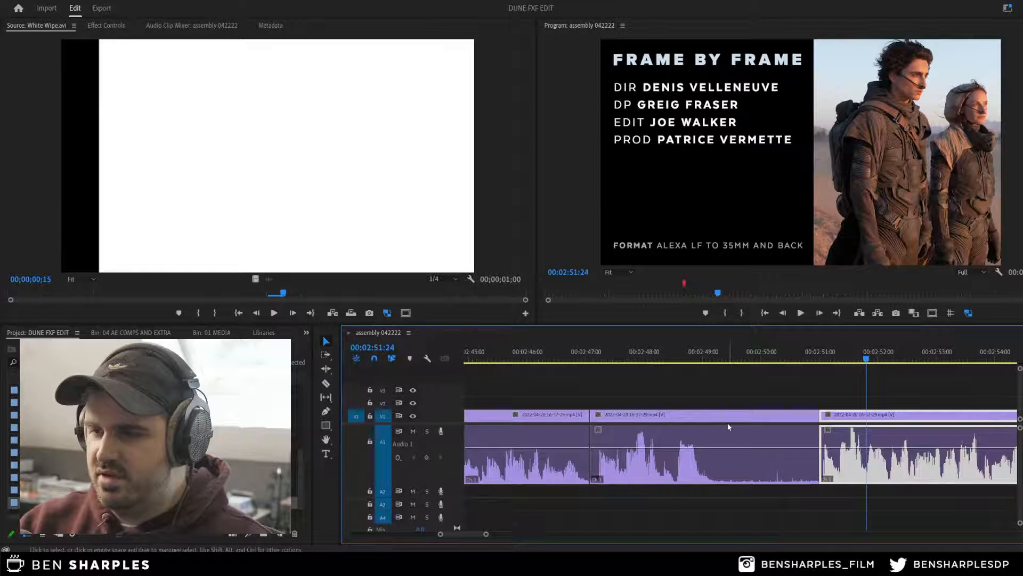
pyautogui.click(728, 426)
pyautogui.press('Delete')
pyautogui.press('Up')
pyautogui.press('Up')
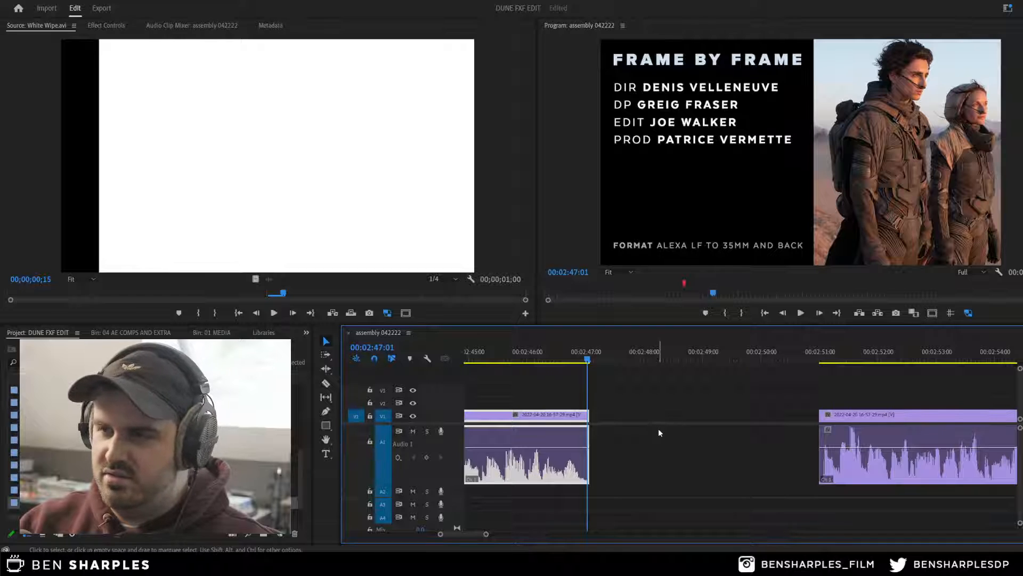
# Step: Move the following talking-head clip earlier to close the gap at 00:02:47:01, then save the project with the playhead at 00:02:46:26
pyautogui.moveTo(838, 420); pyautogui.dragTo(608, 420)
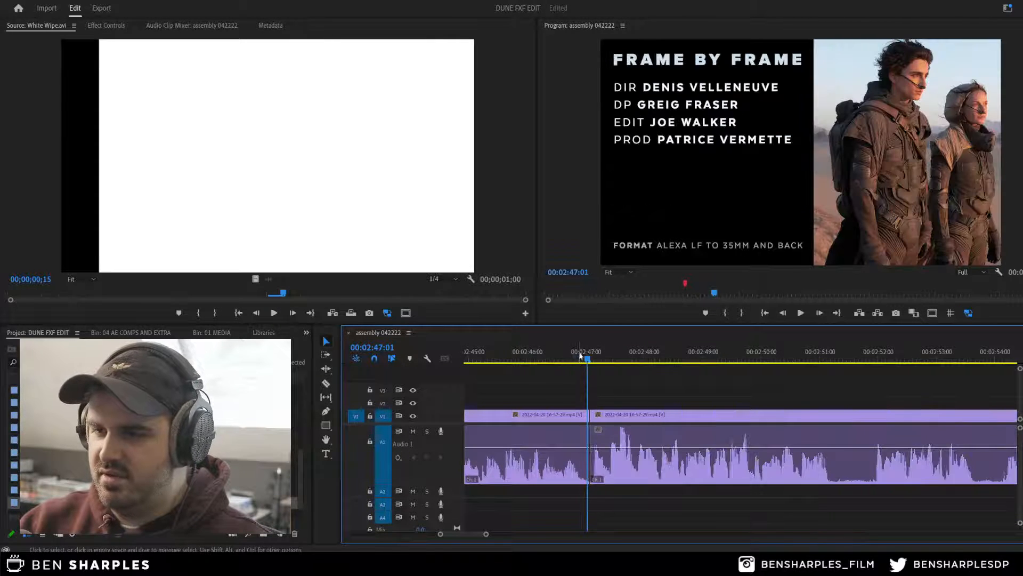
pyautogui.click(578, 357)
pyautogui.hotkey('ctrl', 's')
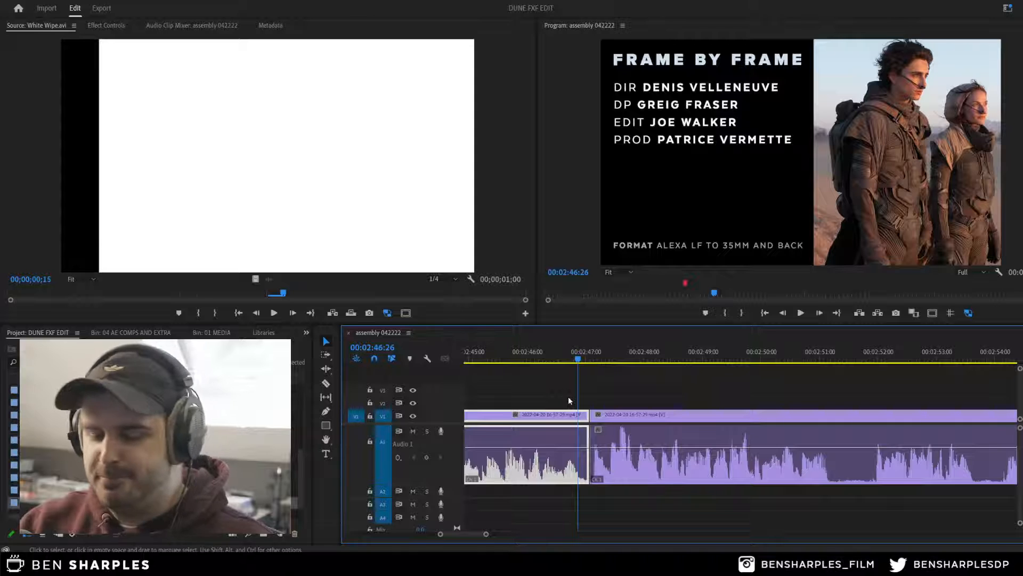
pyautogui.press('-')
pyautogui.press('-')
pyautogui.press('-')
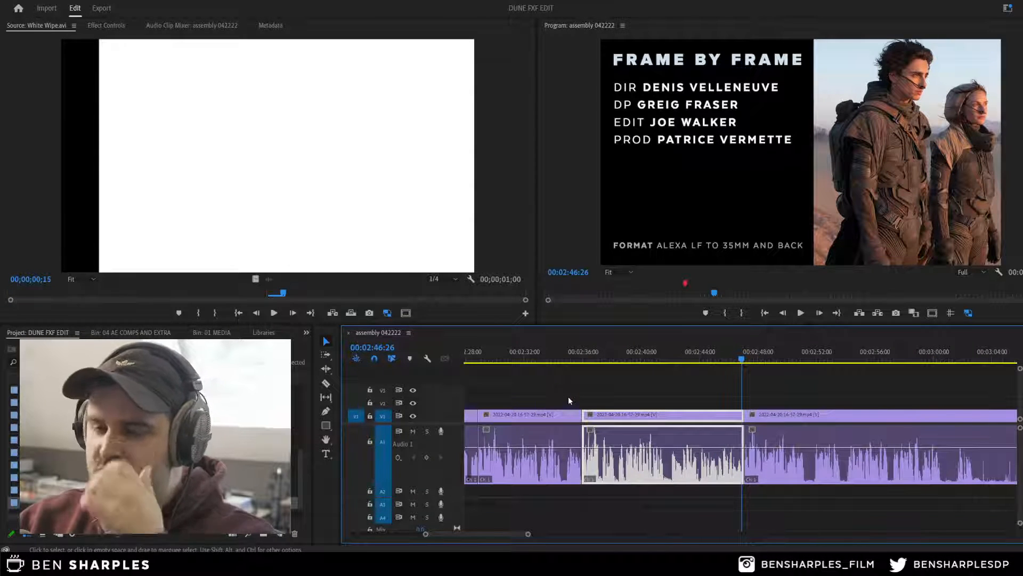
# Step: Try splitting the talking-head clip at about 00:02:51:10 and 00:02:53:24, deleting the section between and closing the gap
pyautogui.click(728, 368)
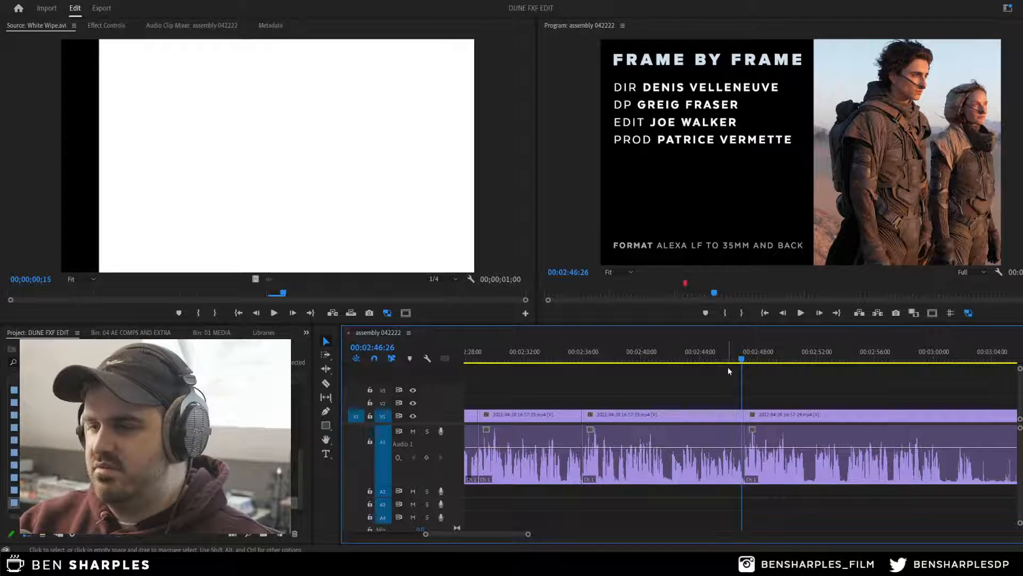
pyautogui.click(727, 356)
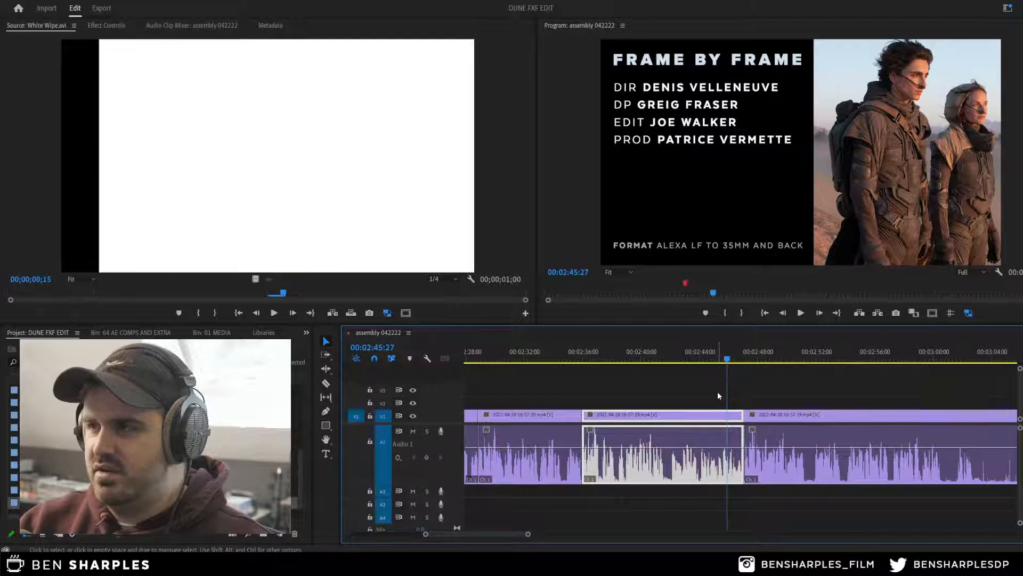
pyautogui.press('c')
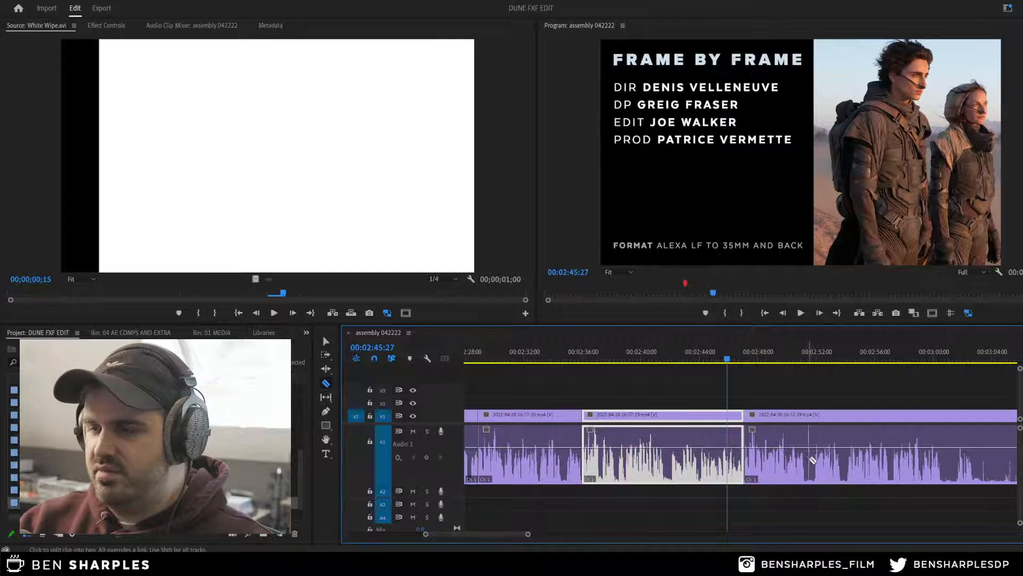
pyautogui.click(806, 448)
pyautogui.click(843, 448)
pyautogui.press('v')
pyautogui.click(828, 448)
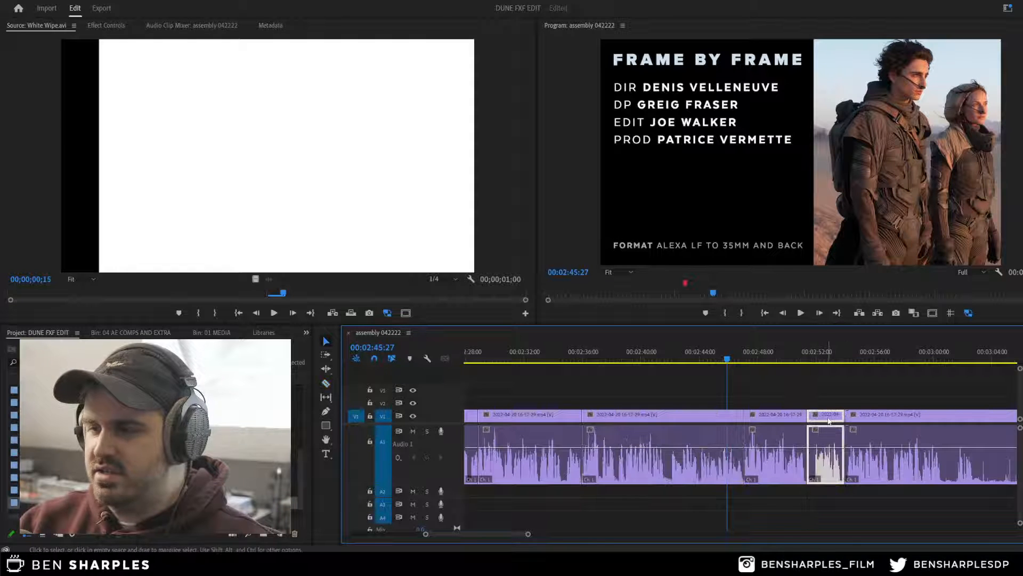
pyautogui.press('Delete')
pyautogui.click(827, 421)
pyautogui.press('Delete')
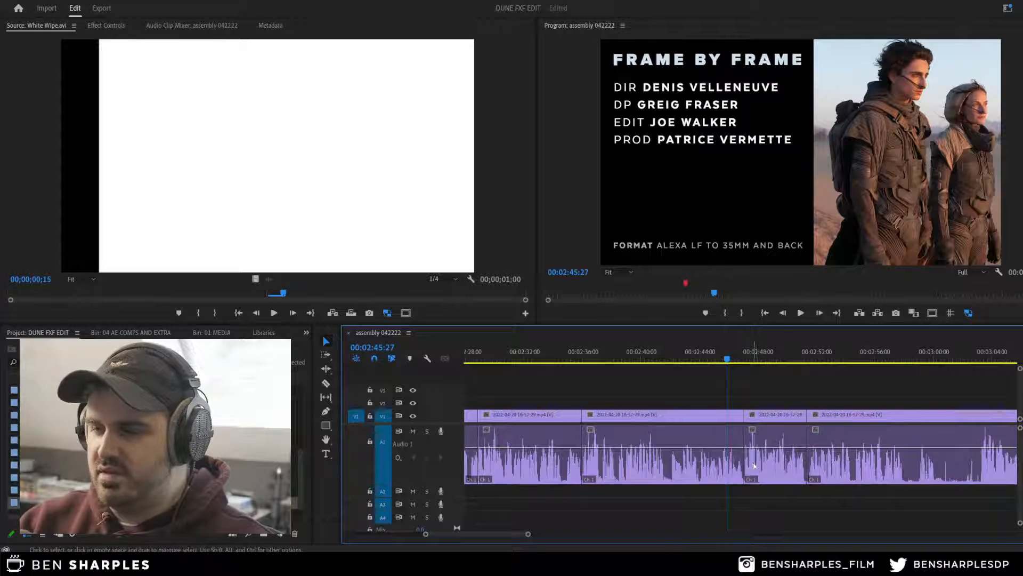
# Step: Undo the trial deletion and both splits in the talking-head clip, then save the project
pyautogui.hotkey('ctrl', 'z')
pyautogui.hotkey('ctrl', 'z')
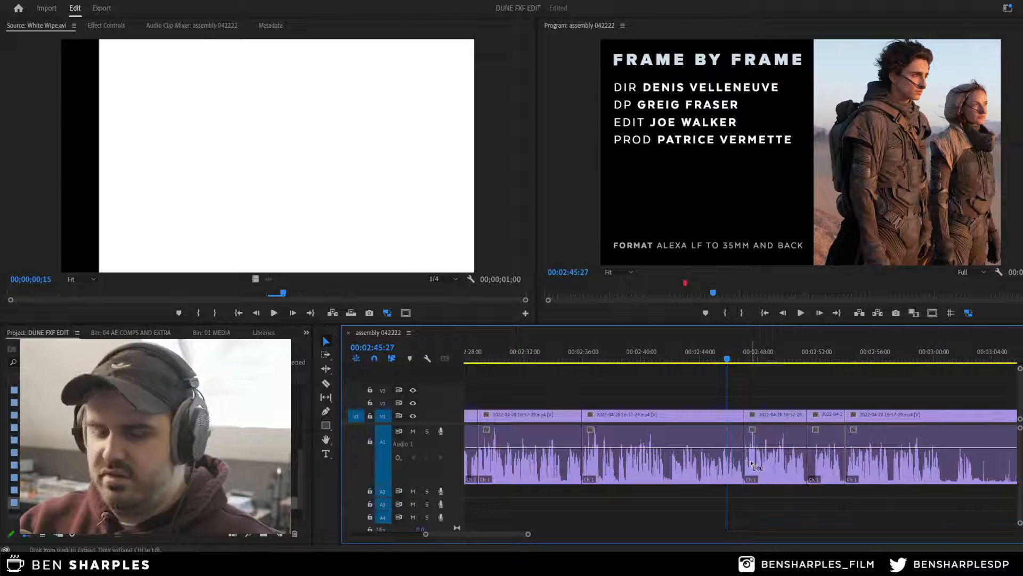
pyautogui.hotkey('ctrl', 'z')
pyautogui.hotkey('ctrl', 'z')
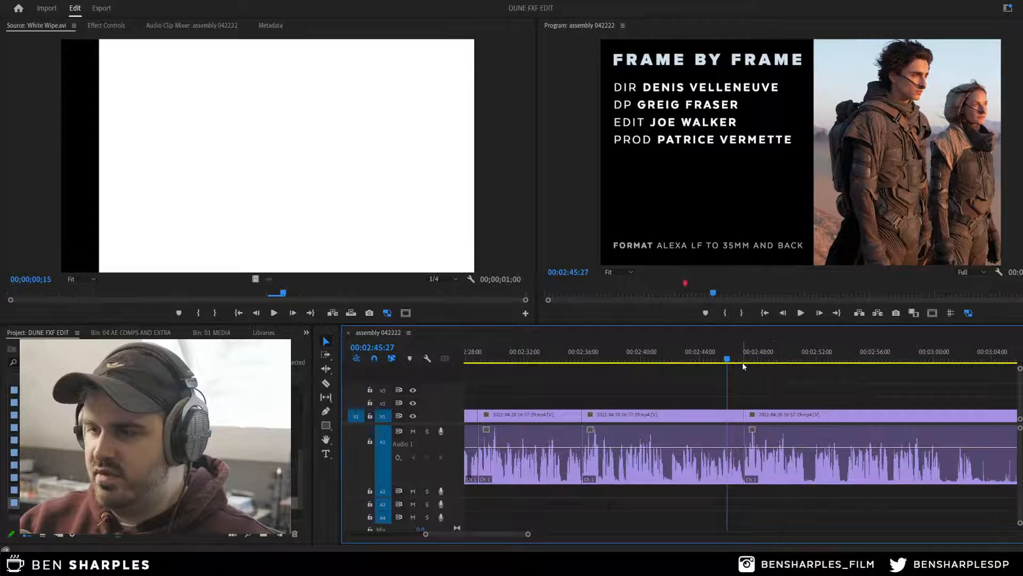
pyautogui.press('=')
pyautogui.press('-')
pyautogui.press('-')
pyautogui.press('-')
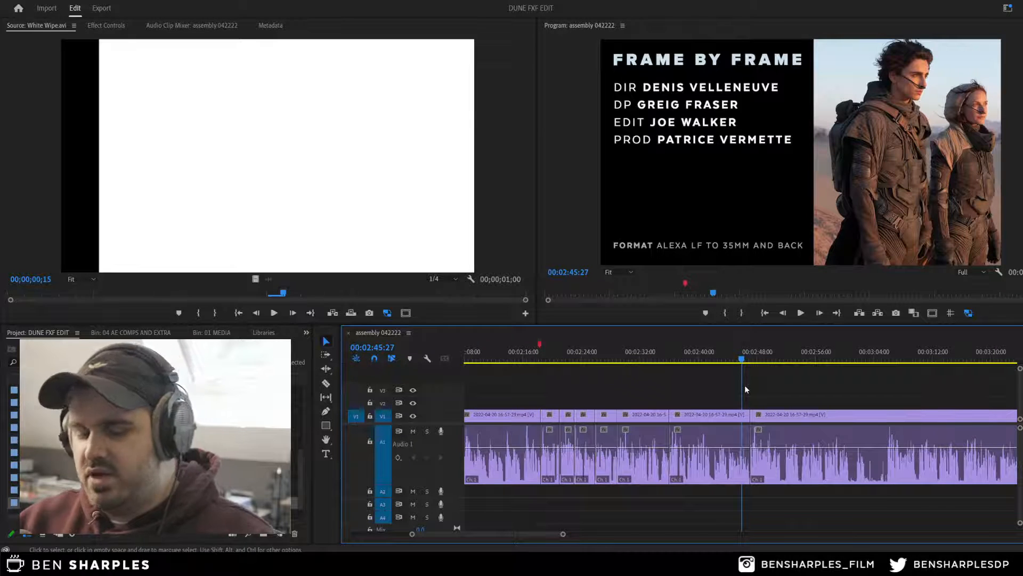
pyautogui.hotkey('ctrl', 's')
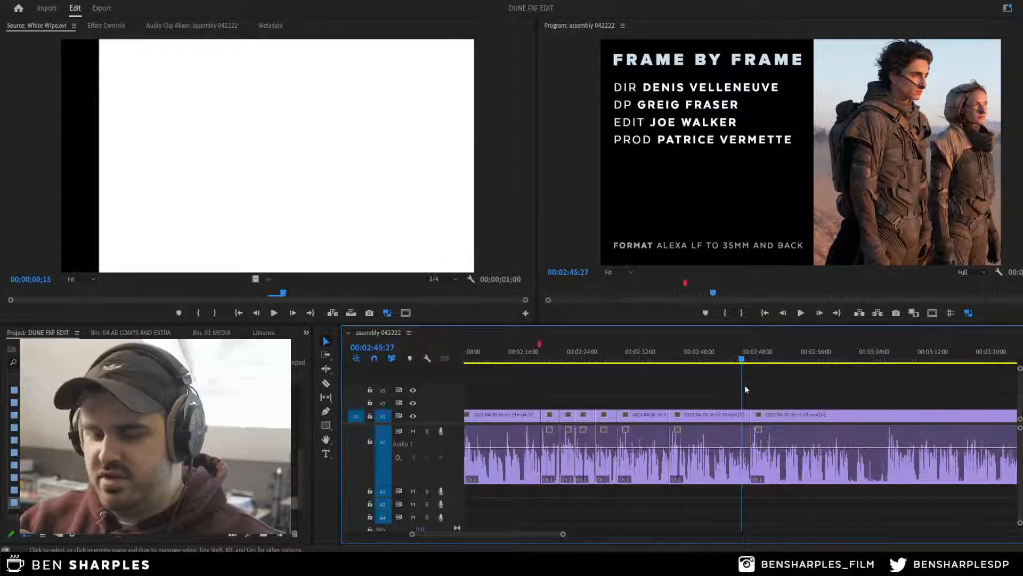
pyautogui.press('-')
pyautogui.press('-')
pyautogui.press('-')
pyautogui.press('-')
pyautogui.press('=')
pyautogui.press('=')
pyautogui.press('=')
pyautogui.press('=')
pyautogui.press('=')
pyautogui.press('=')
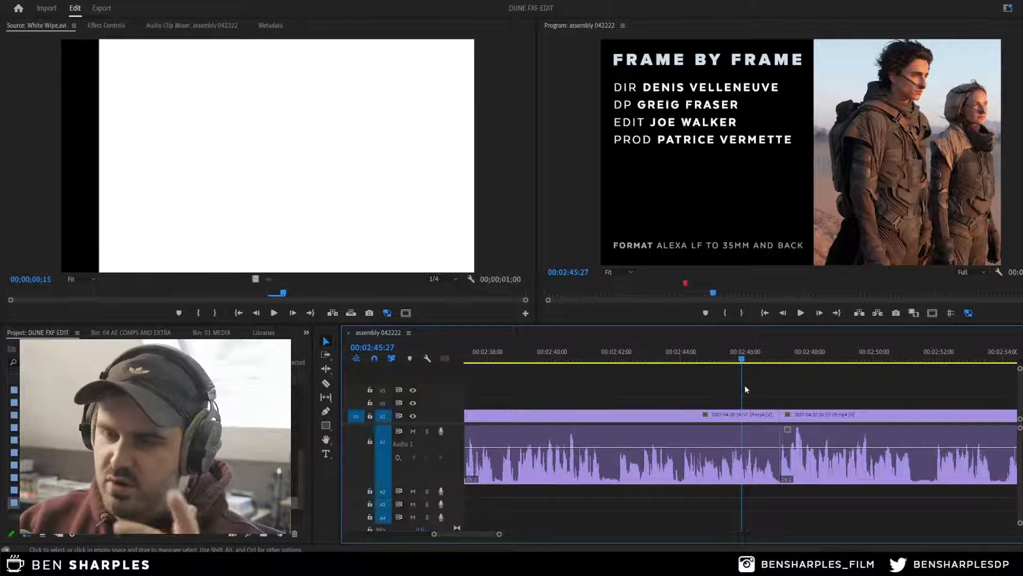
pyautogui.scroll(5, 160, 450)
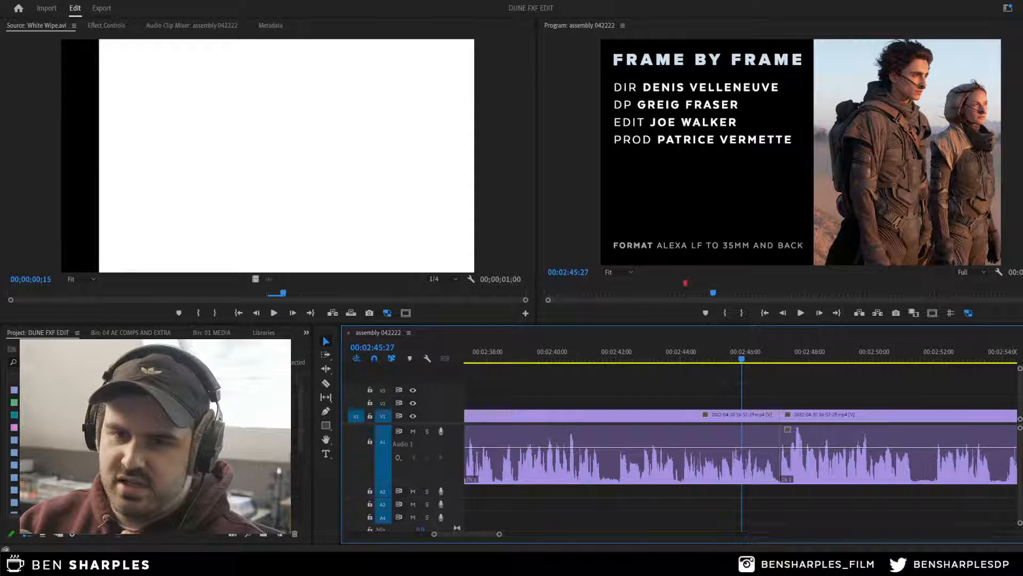
pyautogui.click(160, 451)
pyautogui.click(48, 427)
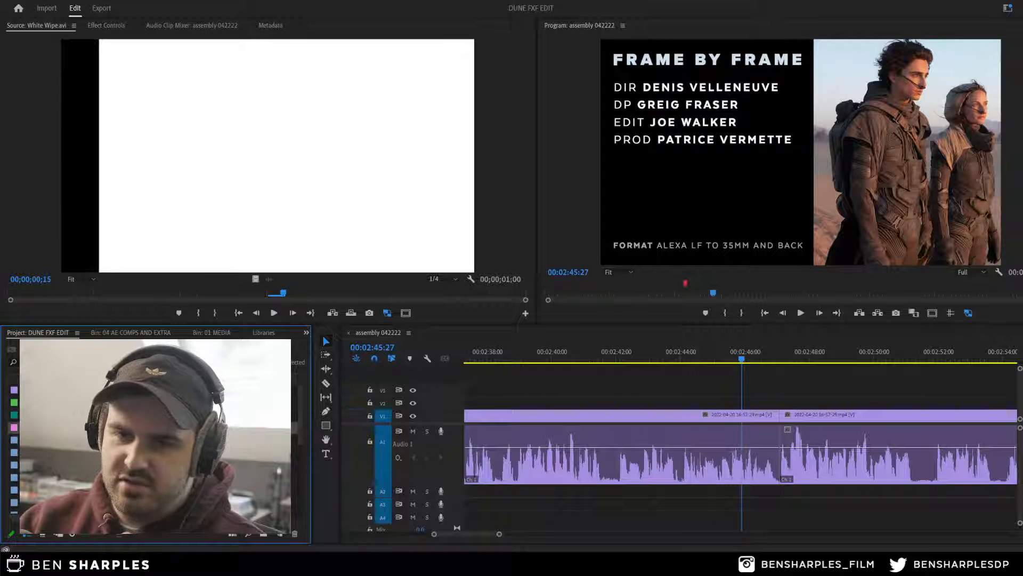
pyautogui.click(27, 428)
pyautogui.click(28, 390)
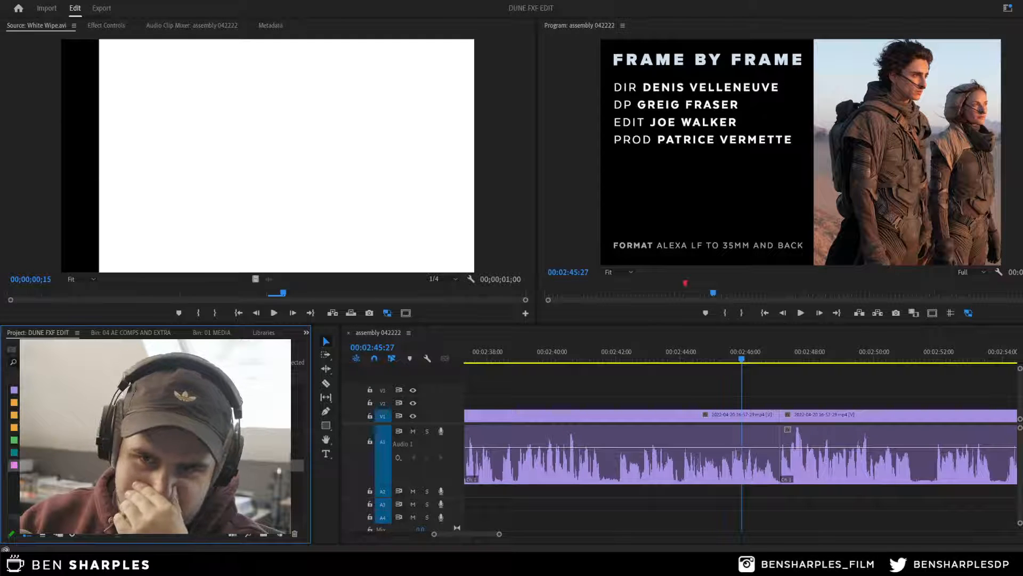
pyautogui.click(32, 427)
pyautogui.doubleClick(59, 465)
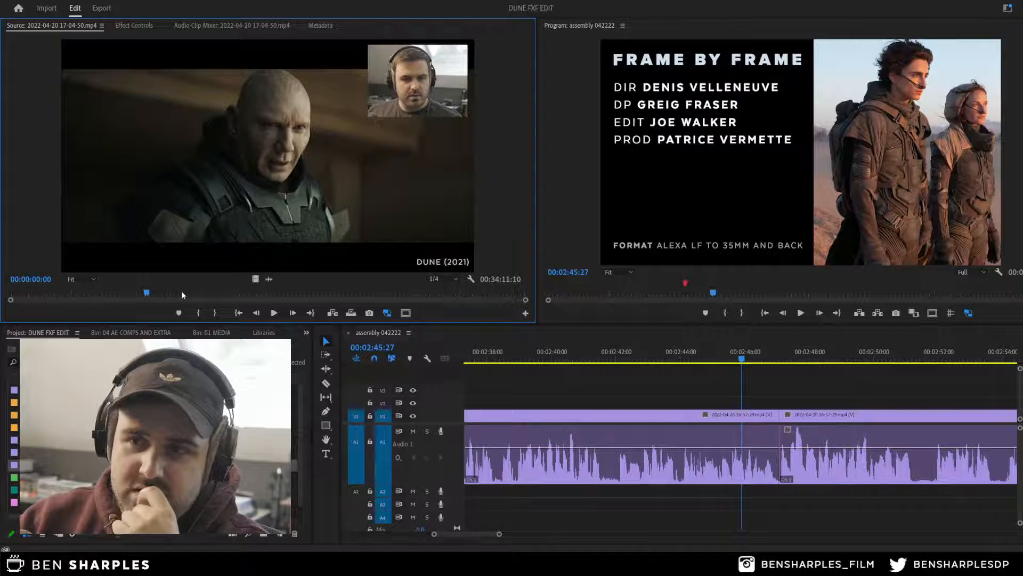
# Step: Scrub the source recording through 00:13:58:19, 00:23:38:08, 00:27:12:01, 00:29:50:09 and 00:15:43:13, then return to the timeline and save
pyautogui.moveTo(215, 293); pyautogui.dragTo(219, 296)
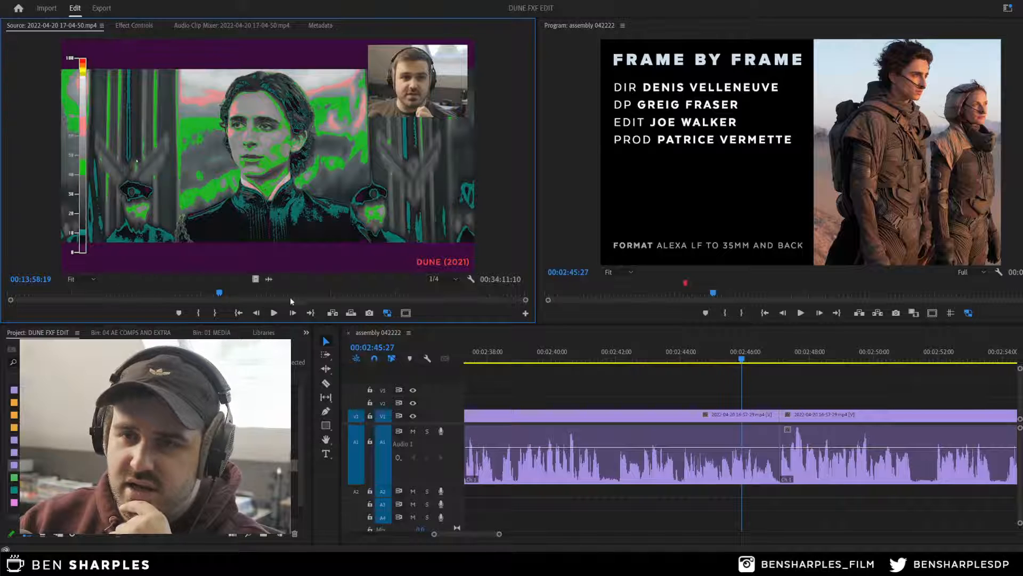
pyautogui.moveTo(314, 293); pyautogui.dragTo(366, 292)
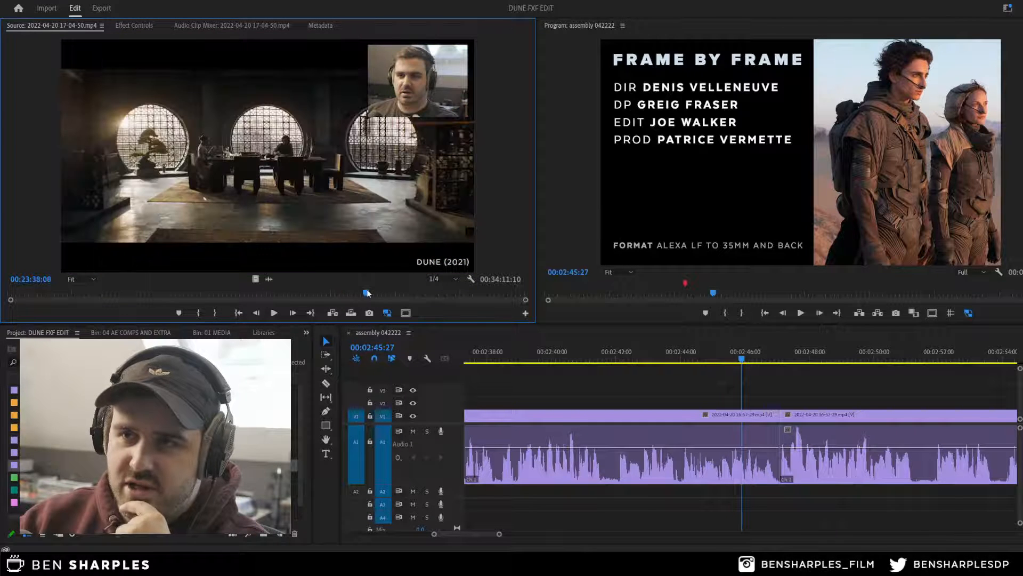
pyautogui.click(420, 292)
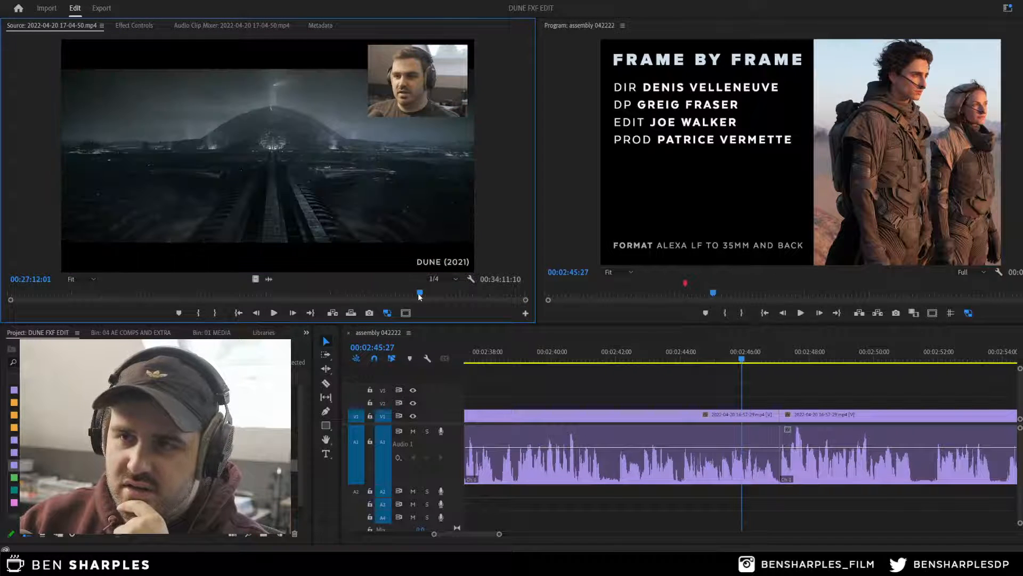
pyautogui.click(461, 291)
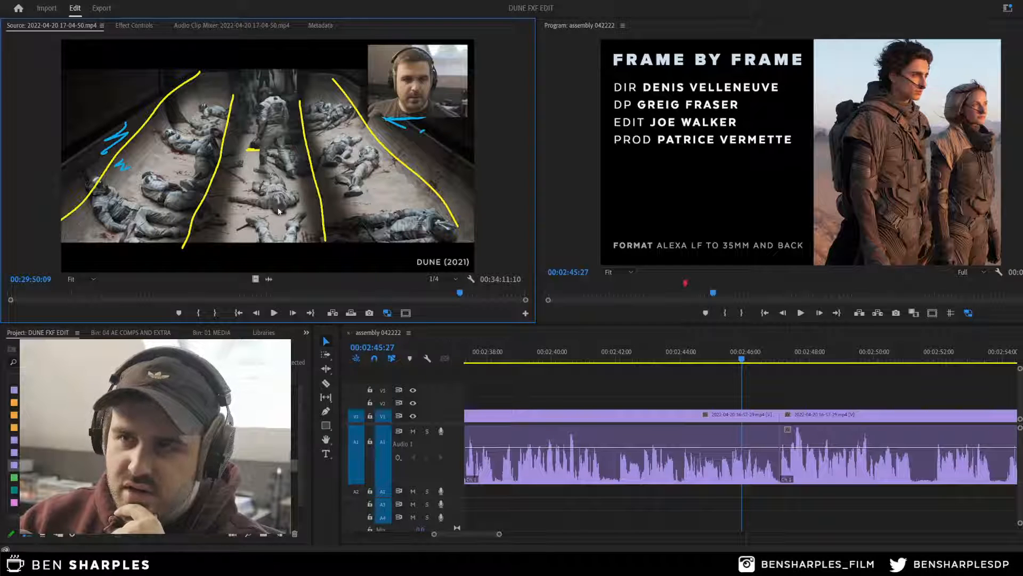
pyautogui.click(347, 292)
pyautogui.click(247, 290)
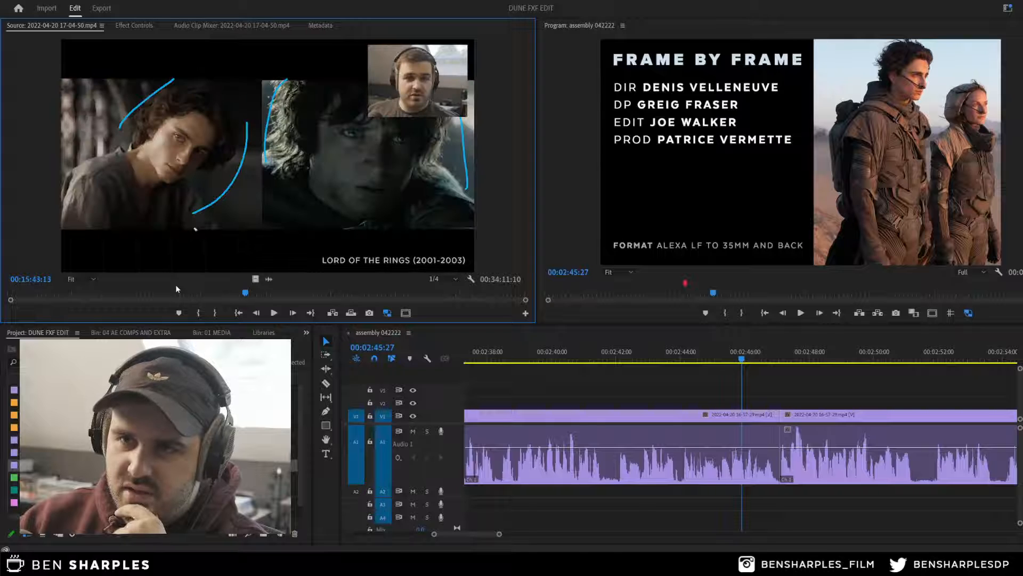
pyautogui.click(708, 381)
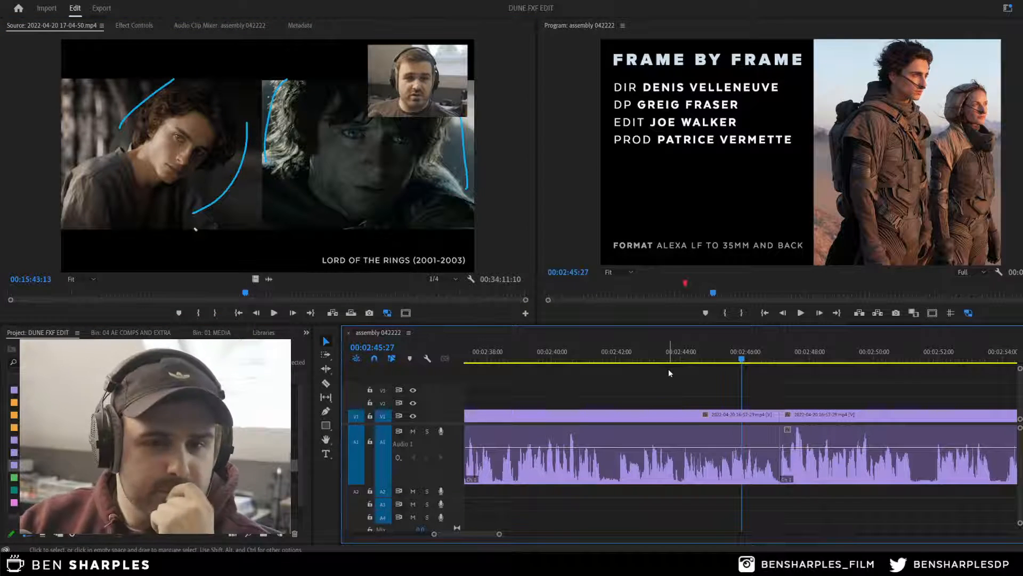
pyautogui.hotkey('ctrl', 's')
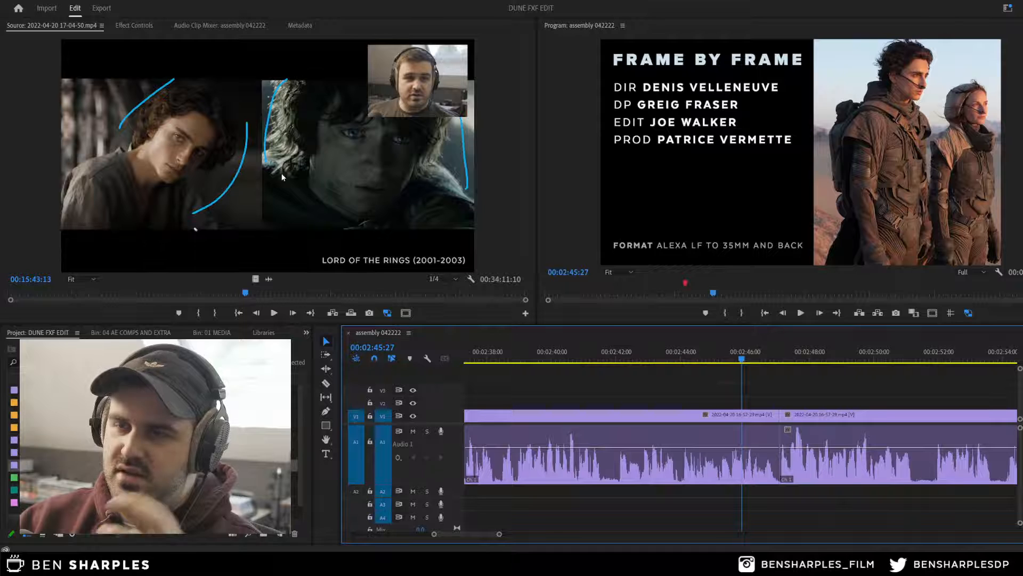
# Step: Save the project and play from 00:02:44:11 across the join at about 00:02:47:02 into the pause after 00:02:51:05
pyautogui.click(692, 354)
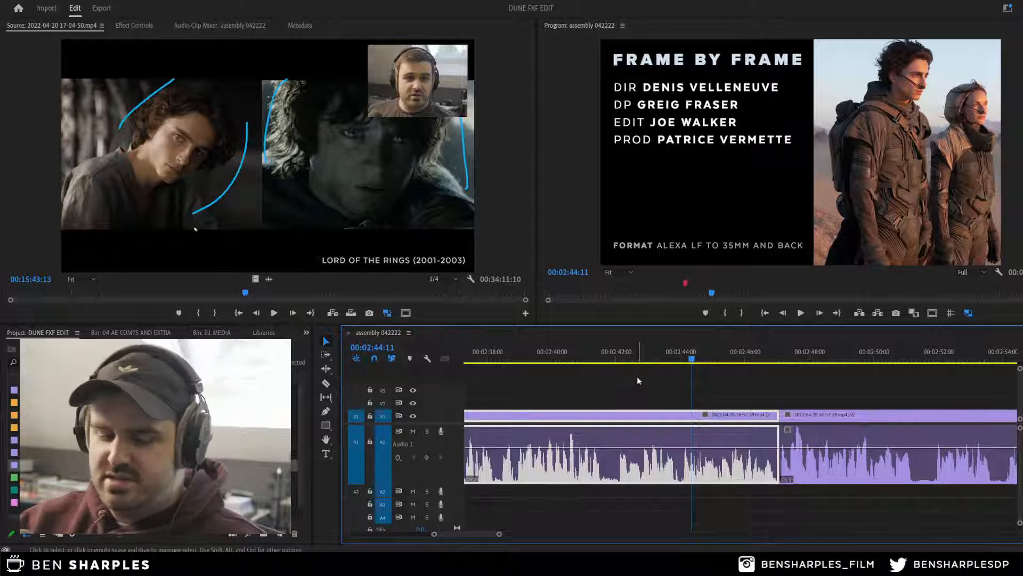
pyautogui.hotkey('ctrl', 's')
pyautogui.press('-')
pyautogui.press('-')
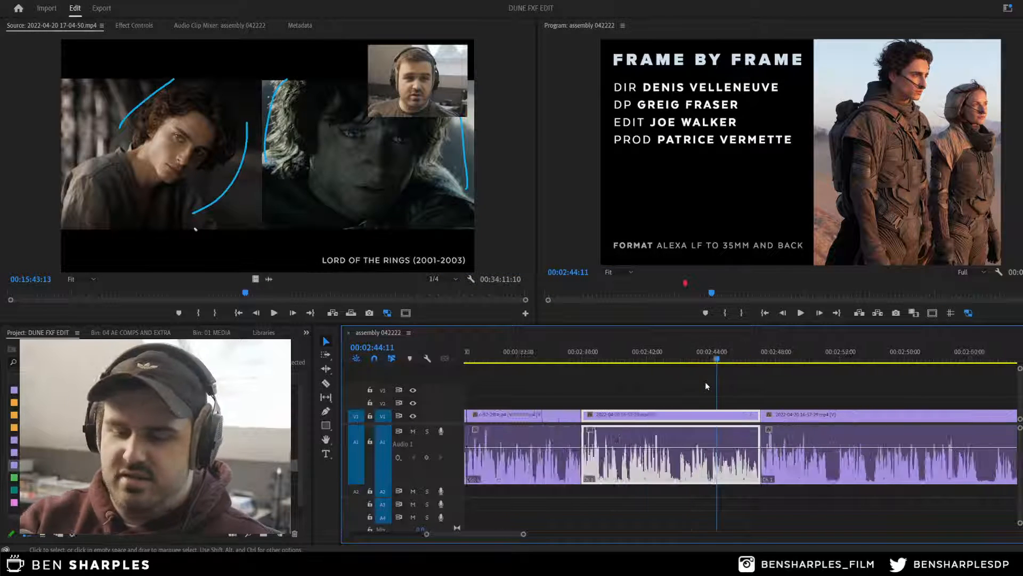
pyautogui.press('=')
pyautogui.press('=')
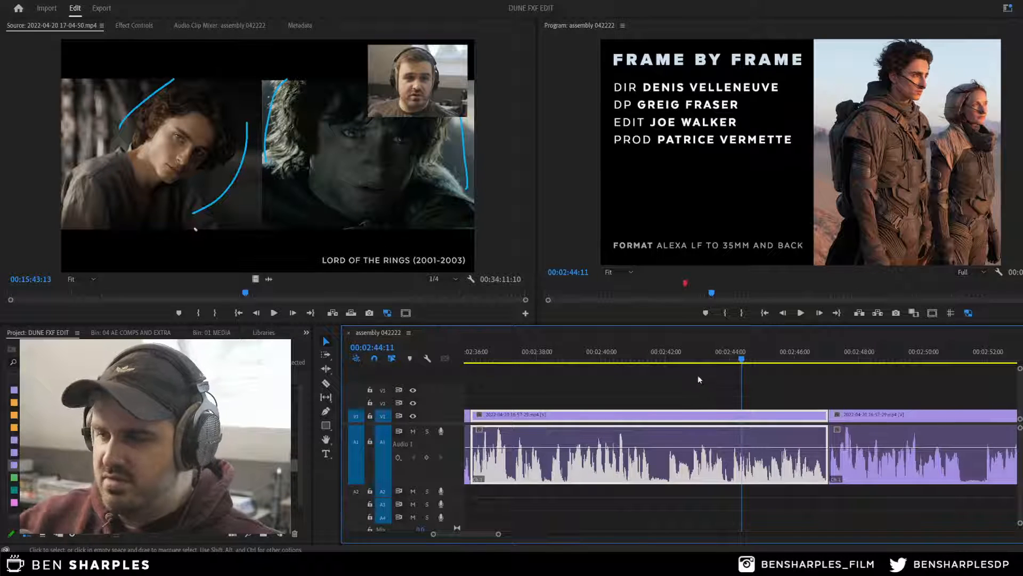
pyautogui.press('space')
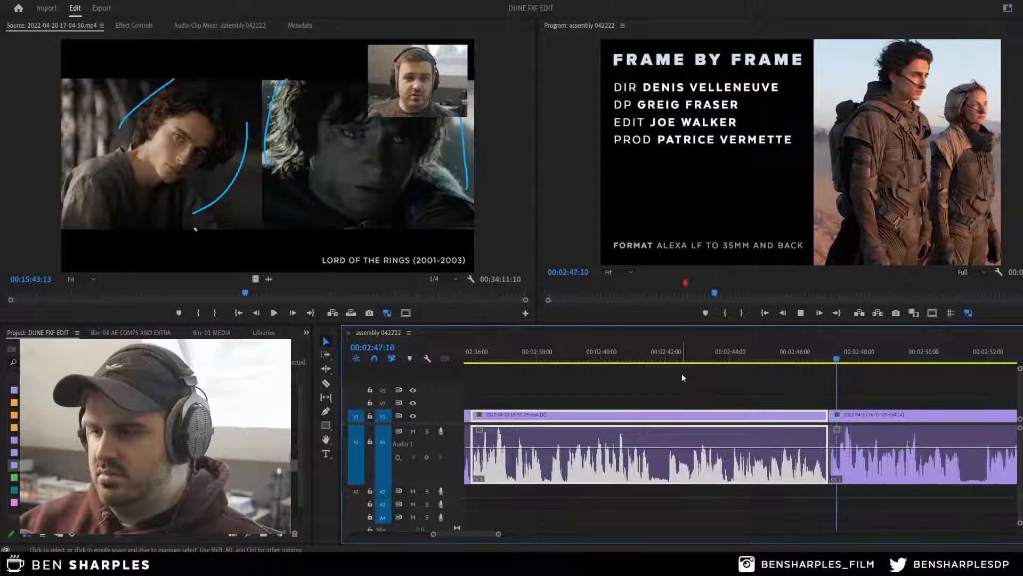
pyautogui.click(808, 378)
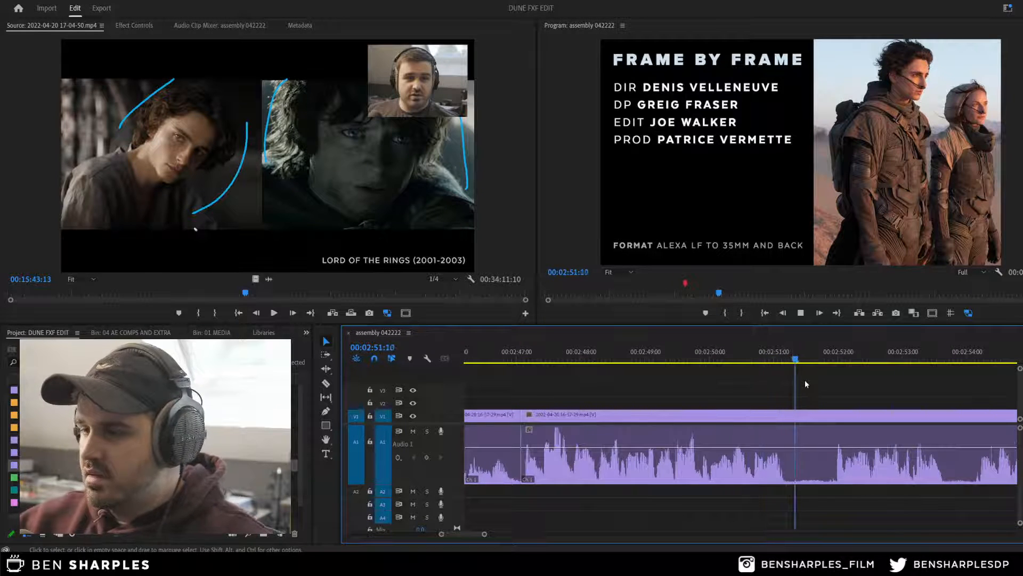
# Step: Split the clip around the silence from about 00:02:51:05 to 00:02:51:28, delete the silent piece and close the gap
pyautogui.click(787, 462)
pyautogui.press('c')
pyautogui.click(783, 459)
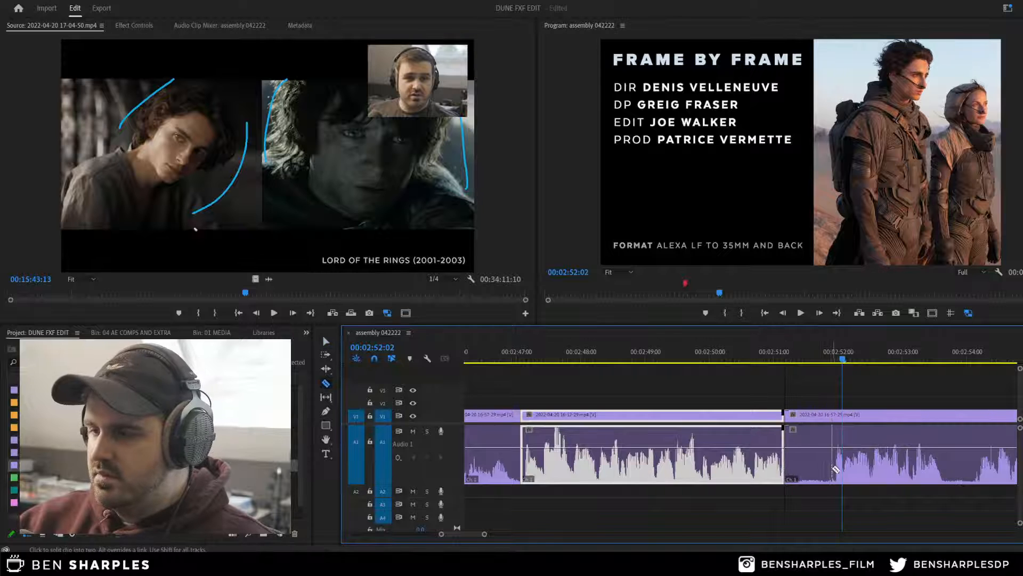
pyautogui.click(834, 458)
pyautogui.press('v')
pyautogui.click(808, 414)
pyautogui.press('Delete')
pyautogui.click(808, 414)
pyautogui.press('Delete')
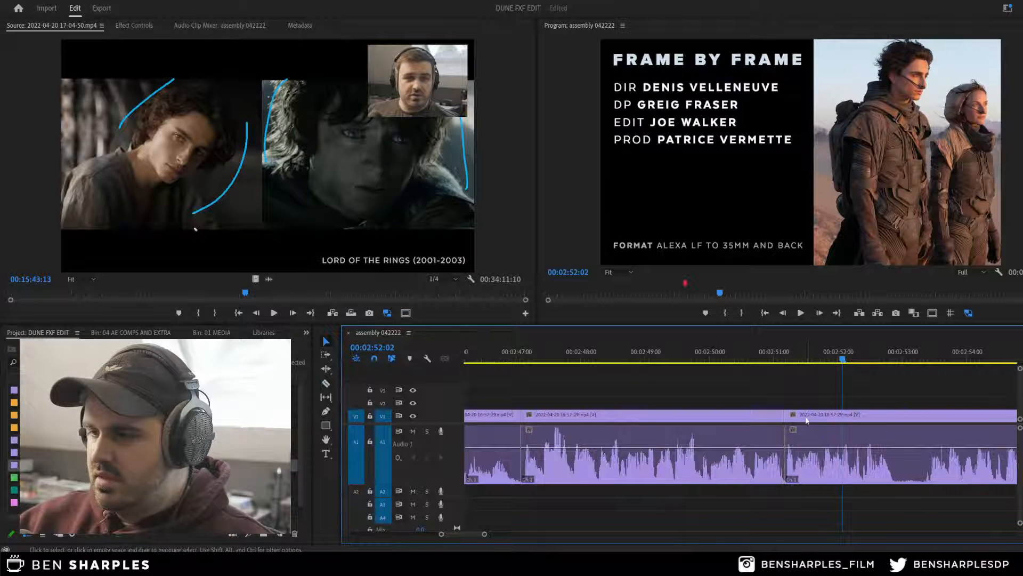
# Step: Play the louder passage from about 00:03:05 to 00:03:07:04, then return the playhead to the new join at 00:02:51:05
pyautogui.click(782, 359)
pyautogui.press('-')
pyautogui.press('-')
pyautogui.press('-')
pyautogui.press('-')
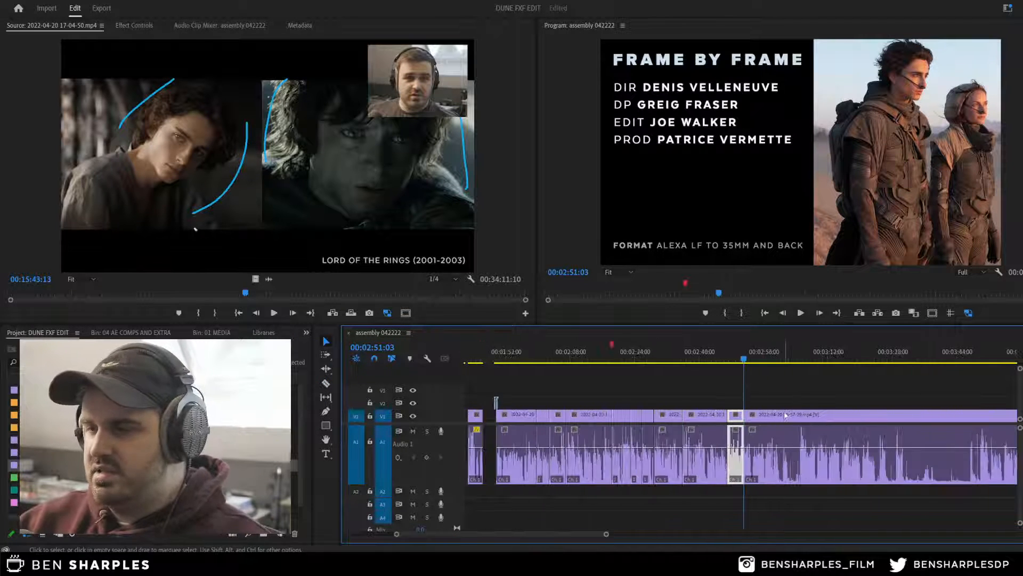
pyautogui.click(850, 354)
pyautogui.press('space')
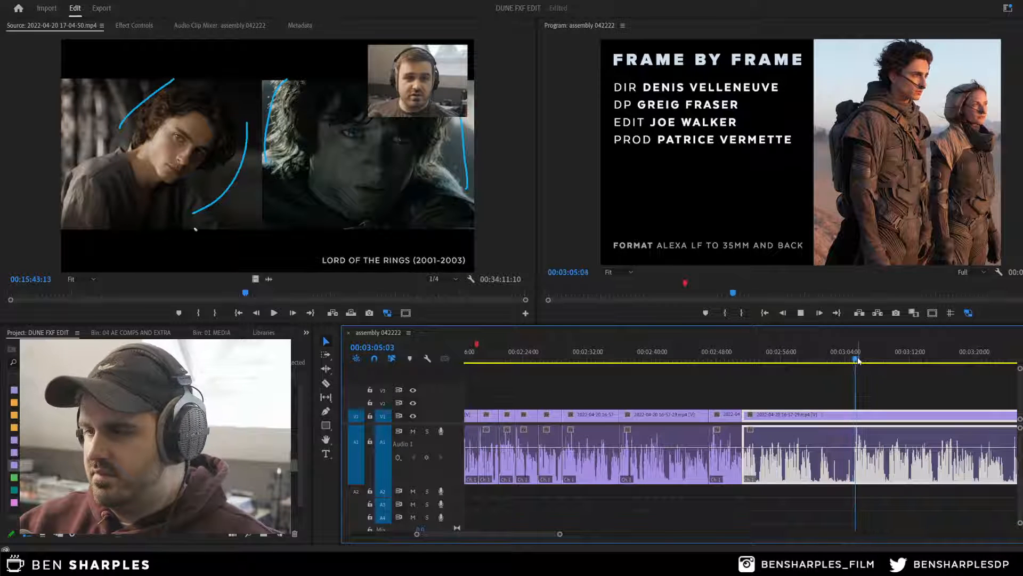
pyautogui.press('space')
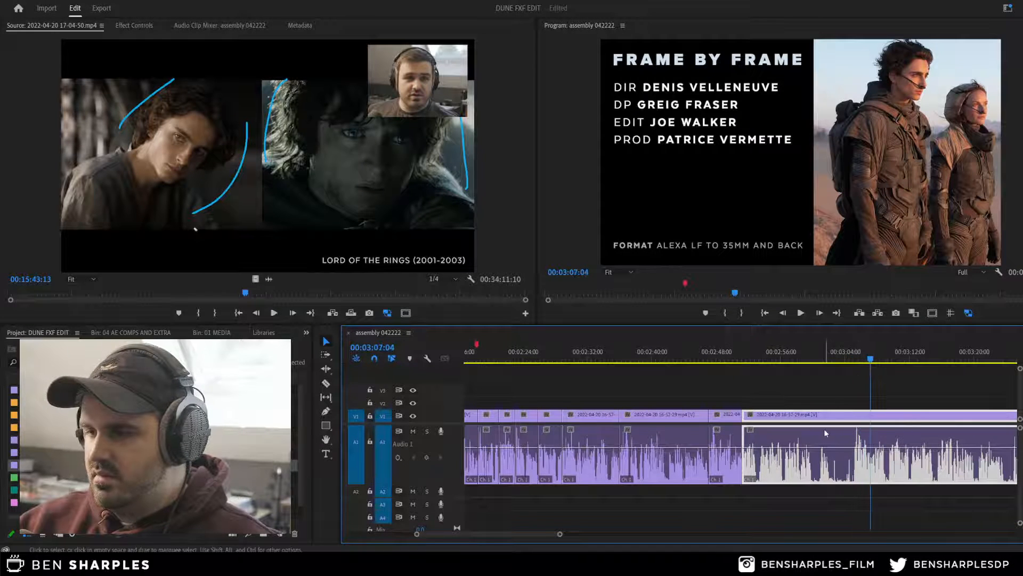
pyautogui.click(742, 360)
pyautogui.press('=')
pyautogui.press('=')
pyautogui.press('=')
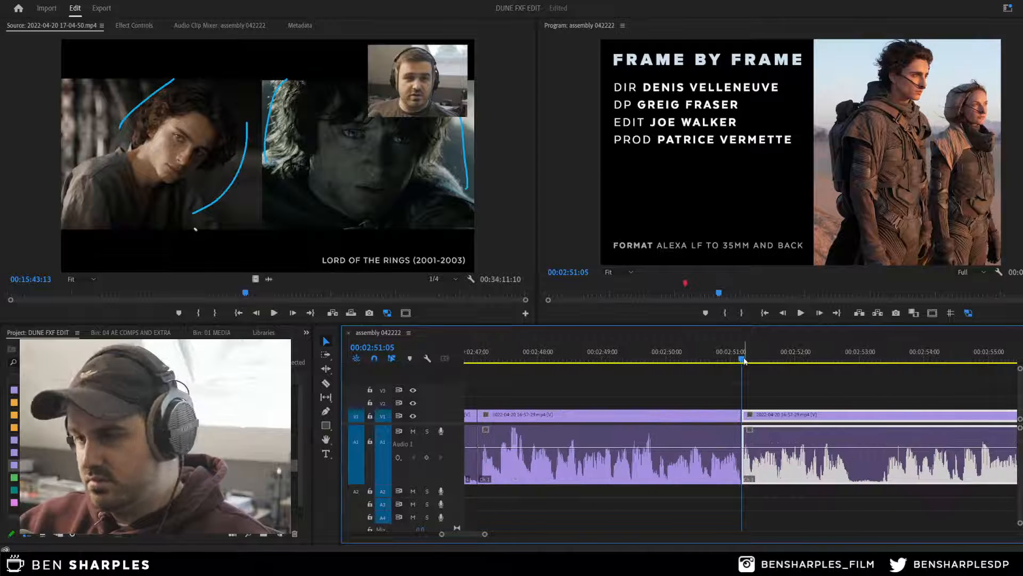
# Step: Play from the join at 00:02:51:05, then replay the short clip before it from about 00:02:48:05 and from its start
pyautogui.press('space')
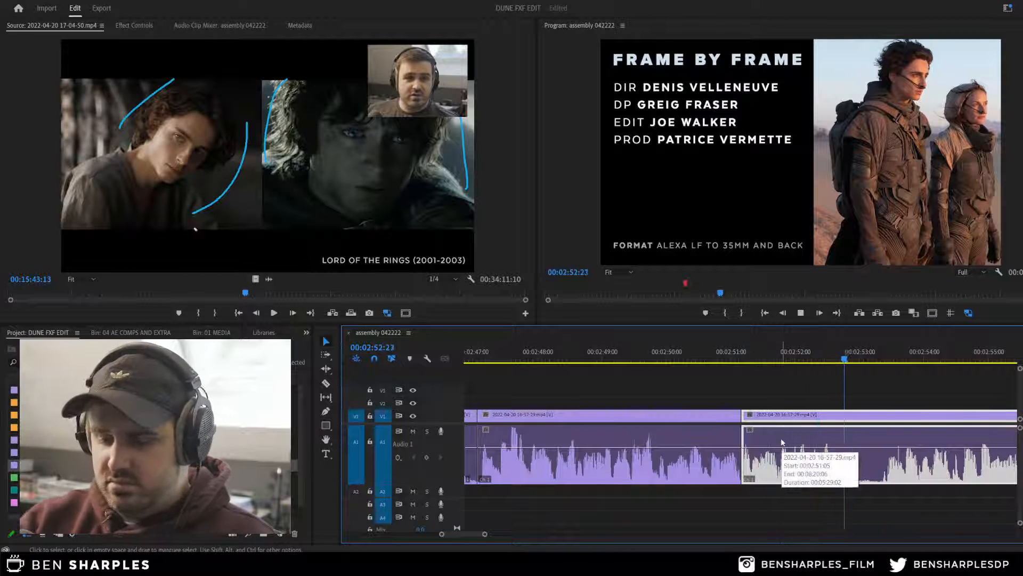
pyautogui.press('-')
pyautogui.press('-')
pyautogui.press('space')
pyautogui.click(693, 359)
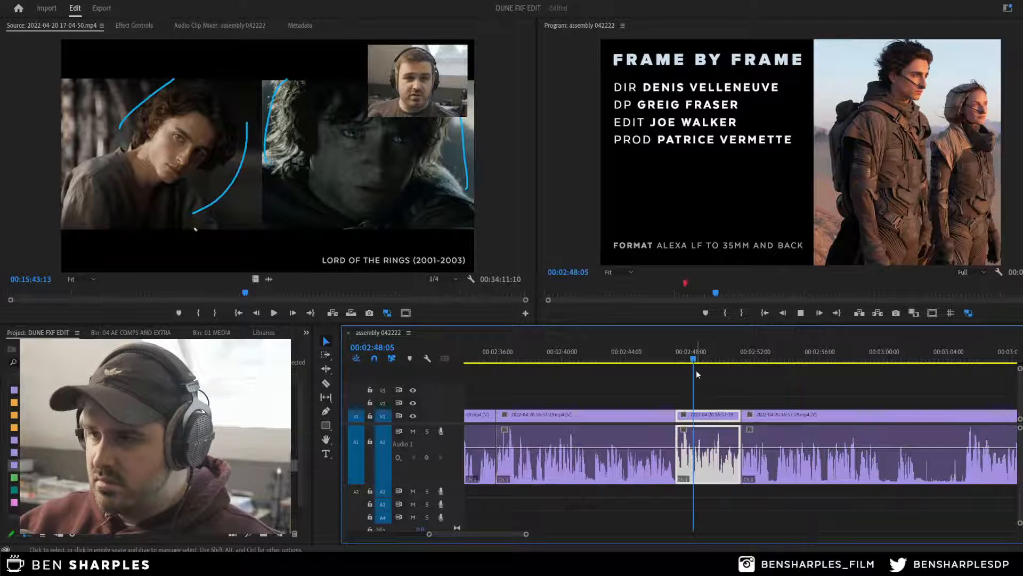
pyautogui.press('space')
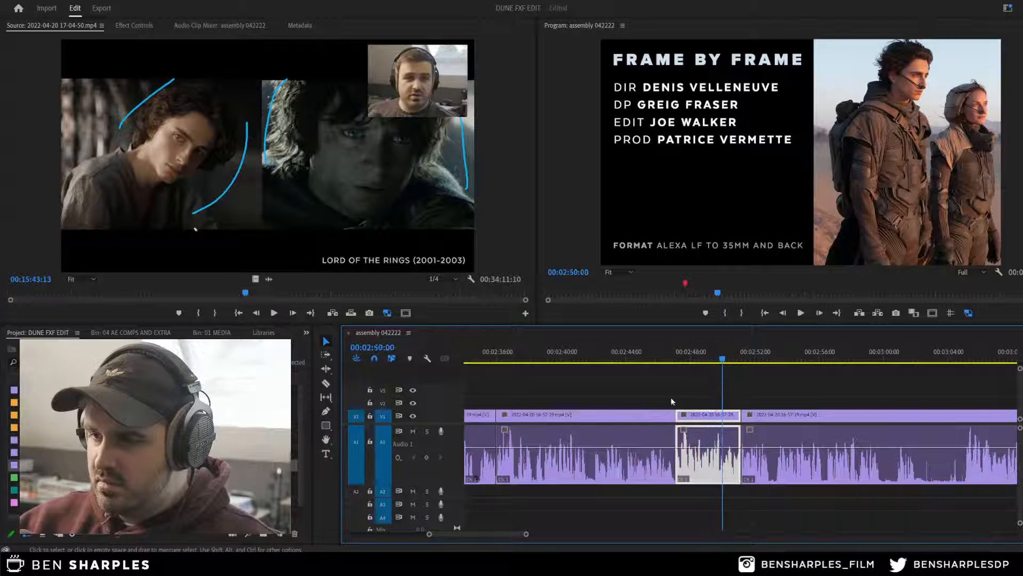
pyautogui.press('Up')
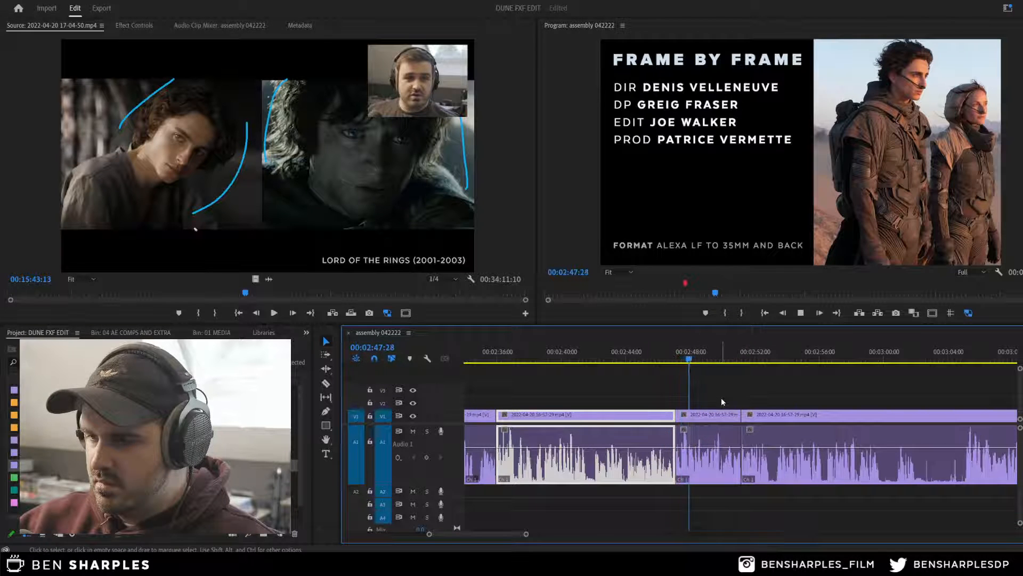
pyautogui.click(682, 451)
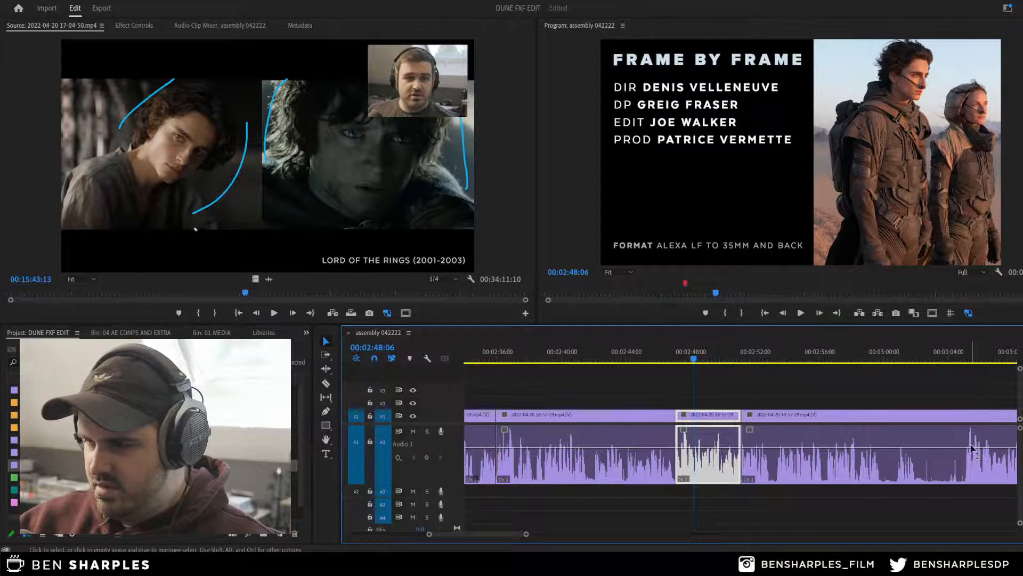
# Step: Play the start of the louder passage near 00:03:05, then return to the short clip beginning around 00:02:47 to compare
pyautogui.click(964, 352)
pyautogui.press('space')
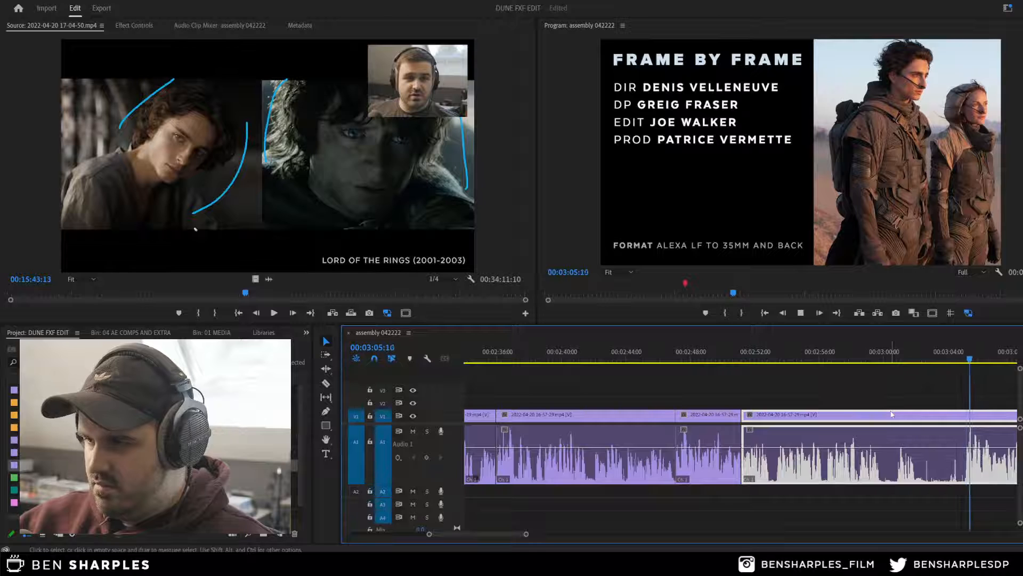
pyautogui.press('Up')
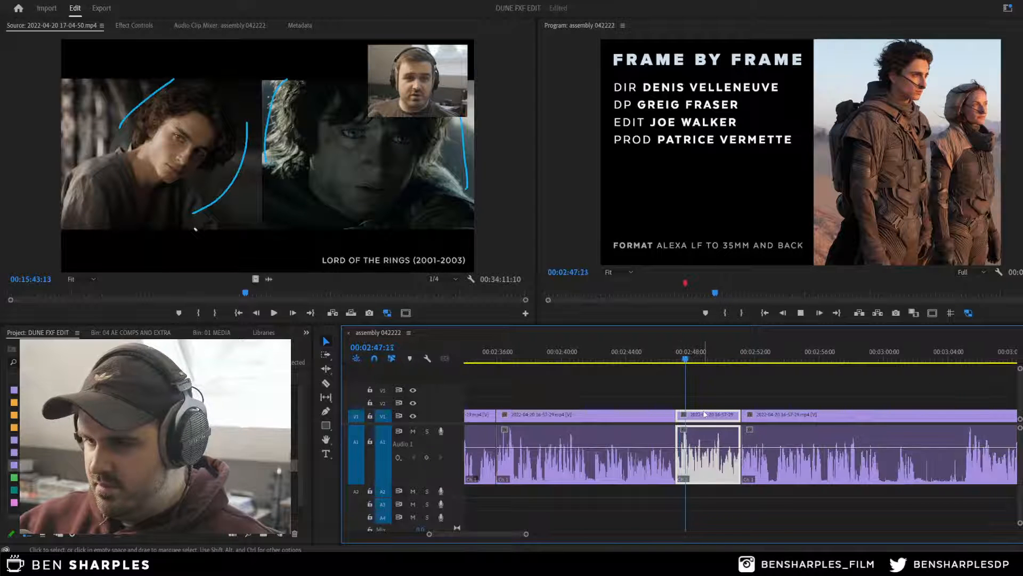
# Step: Play from about 00:02:46 across the joins at about 00:02:47 and 00:02:51:05 into the pause at 00:03:00:25
pyautogui.click(666, 357)
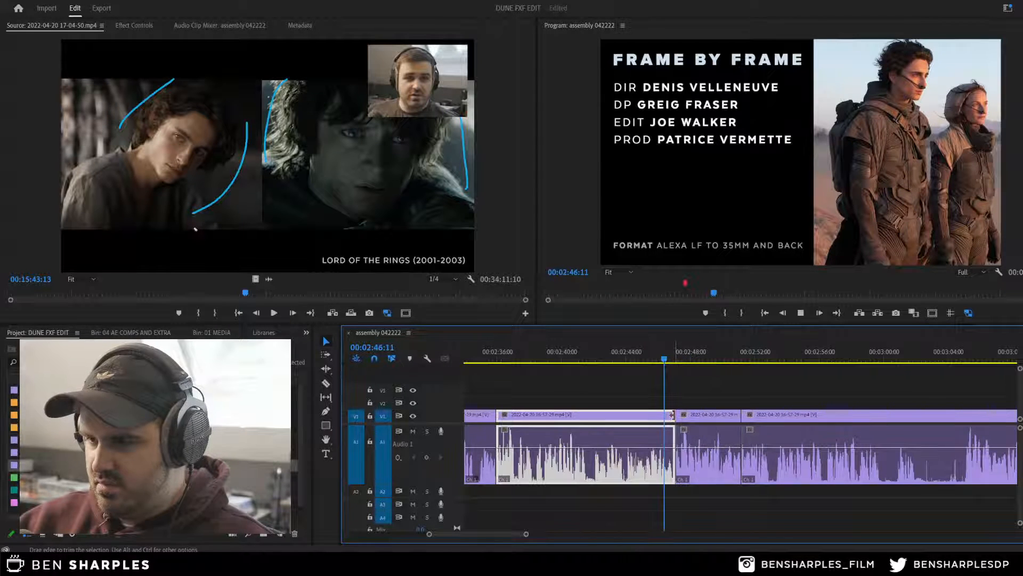
pyautogui.press('space')
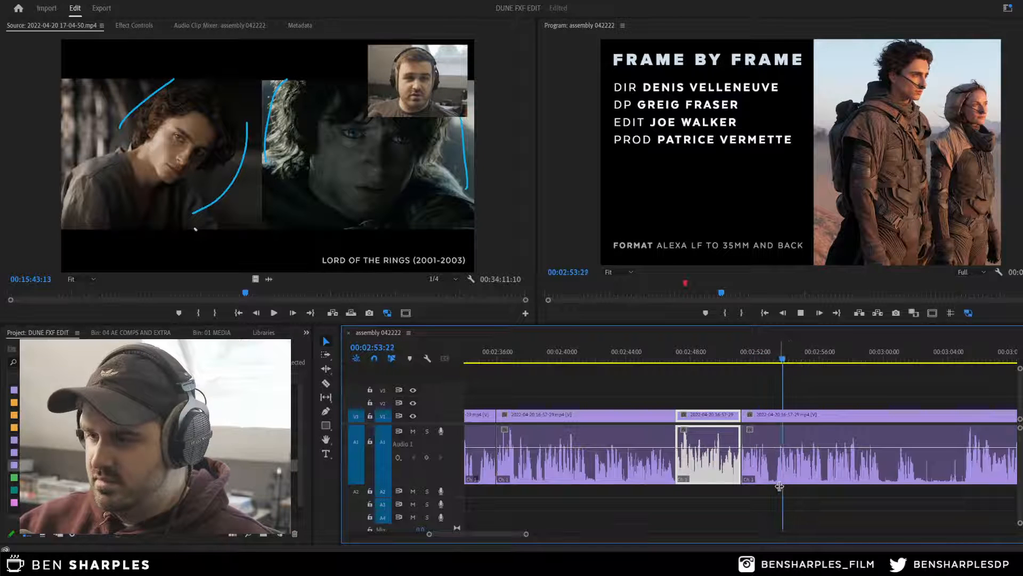
pyautogui.press('=')
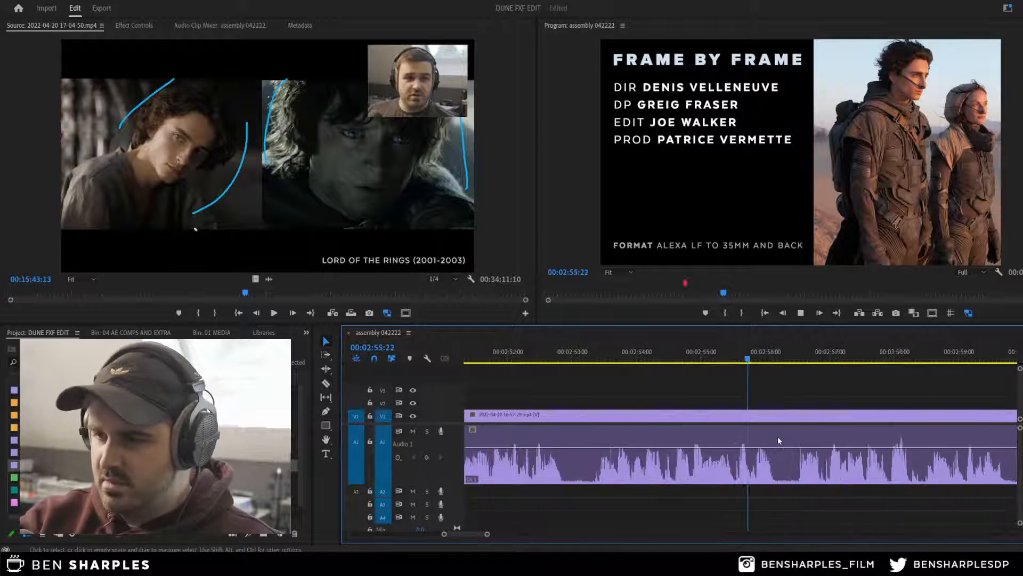
pyautogui.press('-')
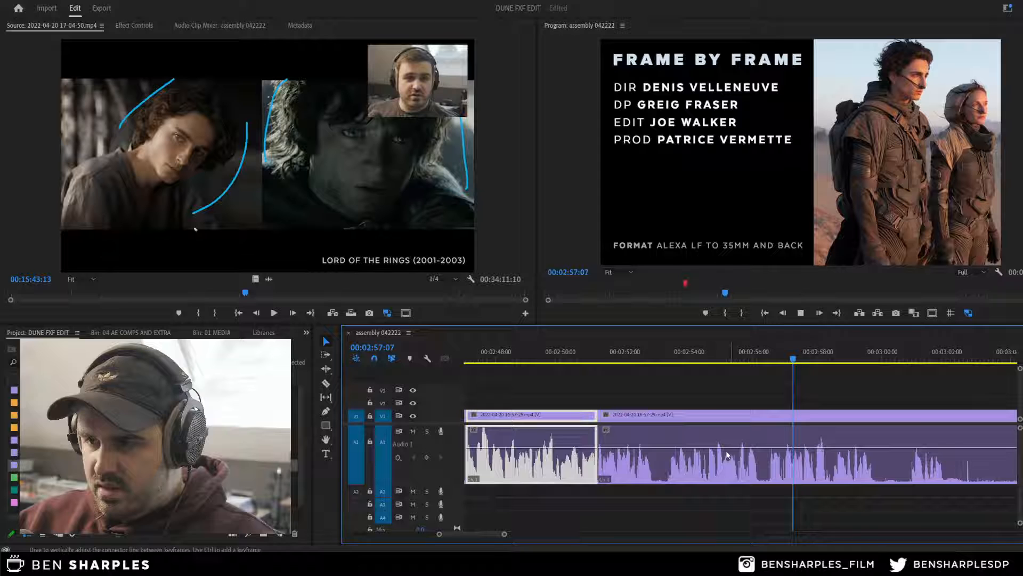
pyautogui.press('space')
pyautogui.click(659, 456)
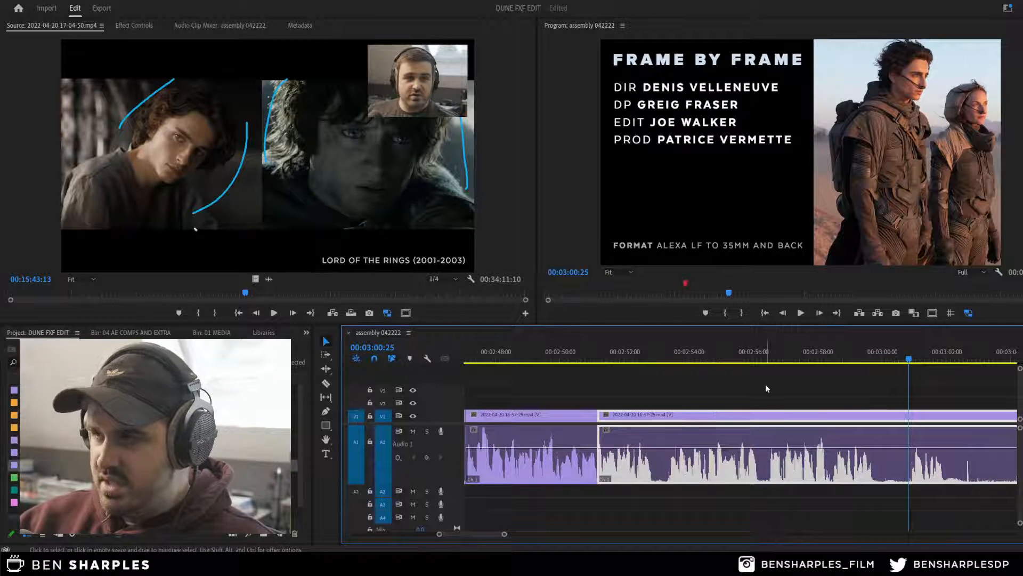
# Step: Replay the opening of the louder passage around 00:03:05, then return the playhead to the pause at 00:03:00:19
pyautogui.press('-')
pyautogui.scroll(-3, 753, 396)
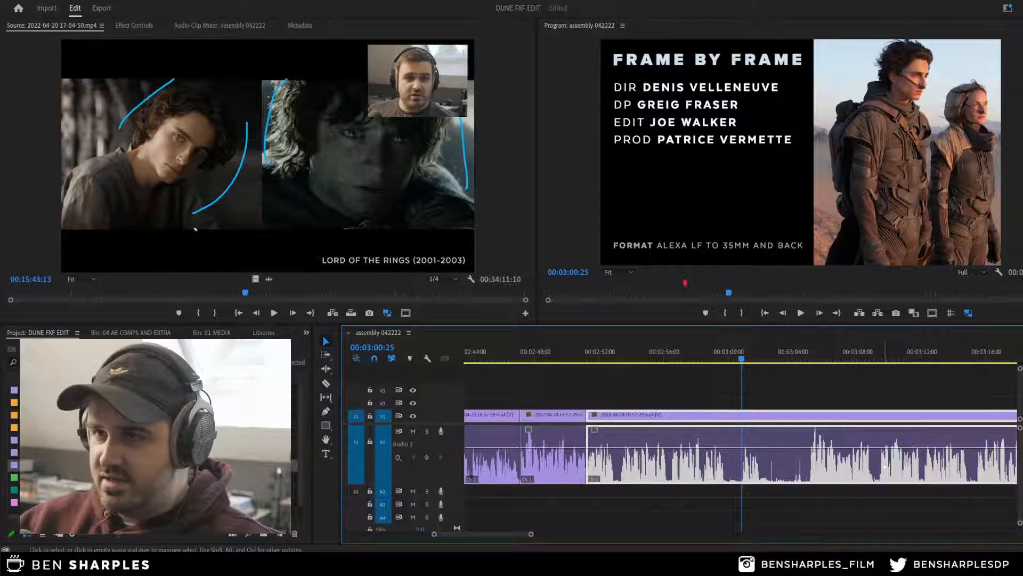
pyautogui.click(808, 360)
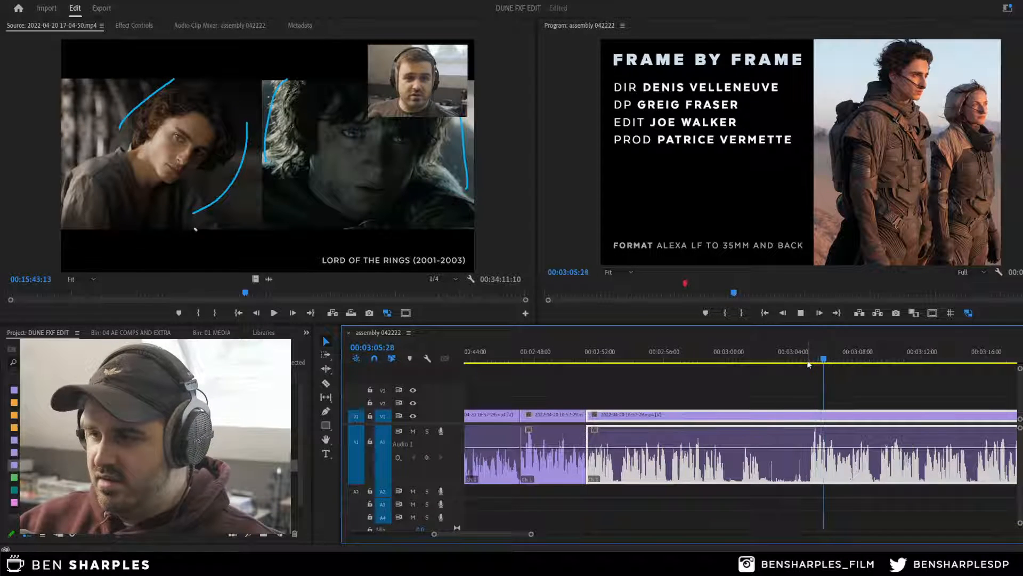
pyautogui.click(811, 356)
pyautogui.press('space')
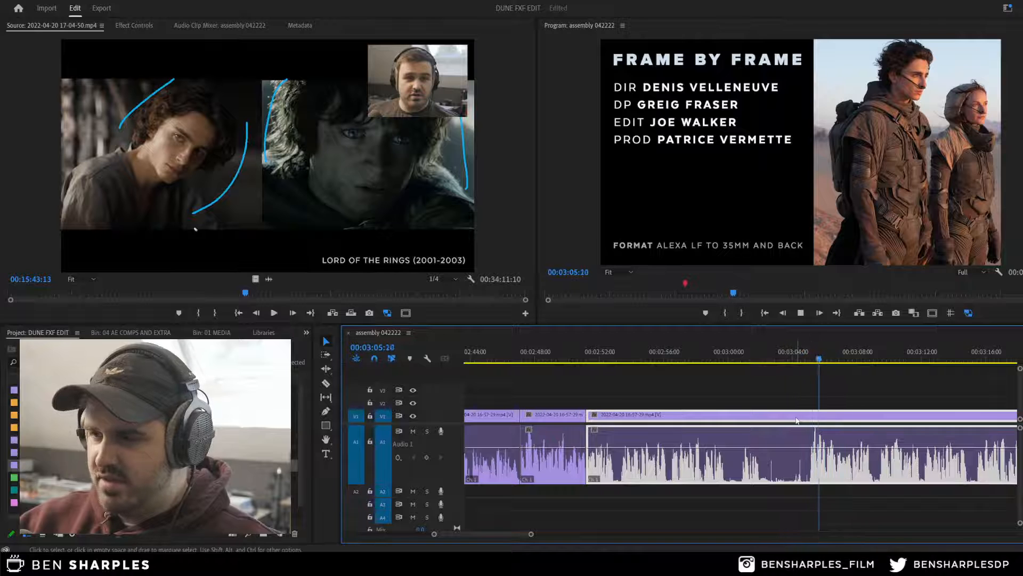
pyautogui.click(739, 353)
pyautogui.press('-')
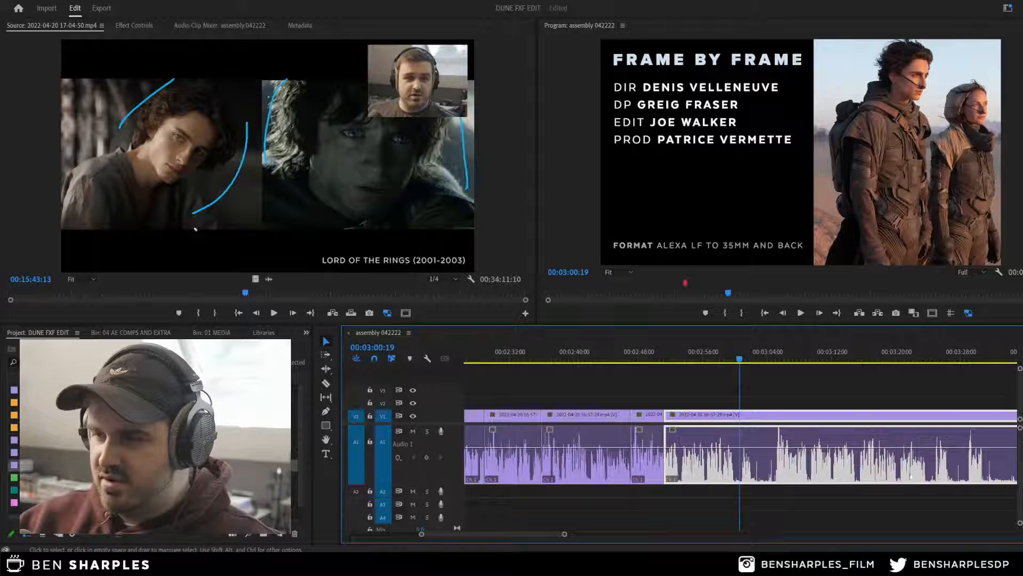
# Step: Play the end of the phrase from 00:02:57:28 into the silence at 00:03:00:10
pyautogui.click(729, 357)
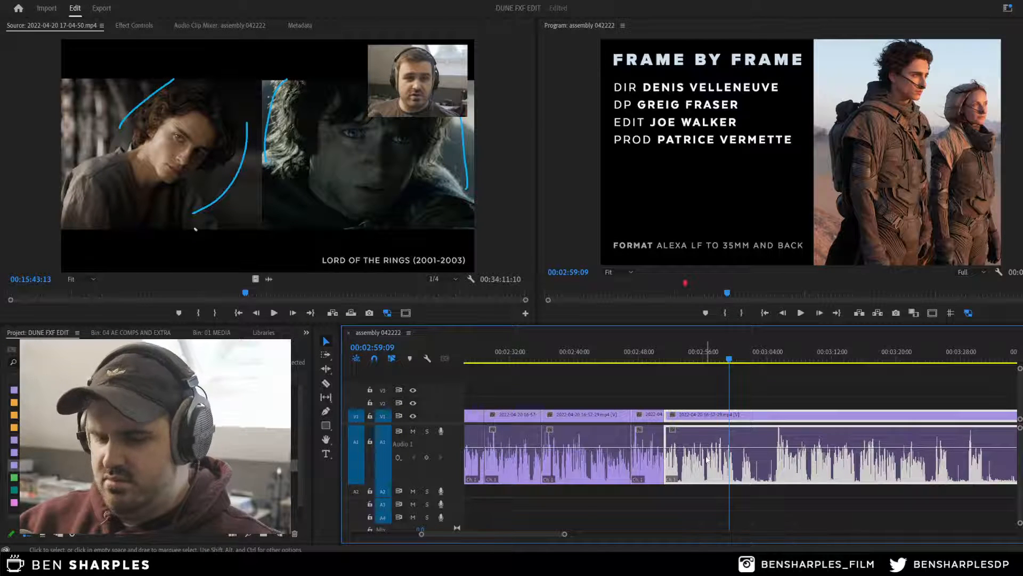
pyautogui.press('=')
pyautogui.press('space')
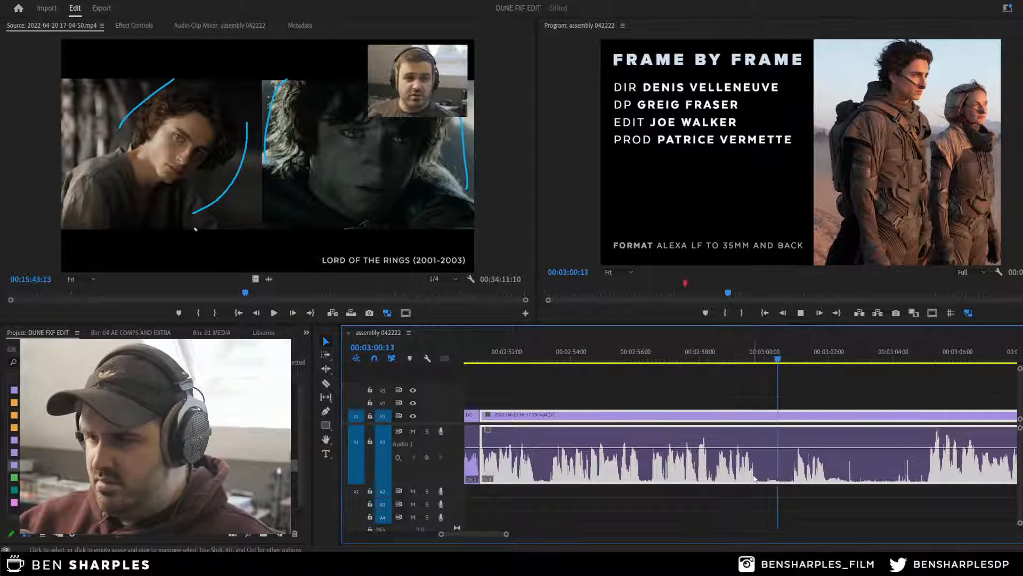
pyautogui.click(697, 358)
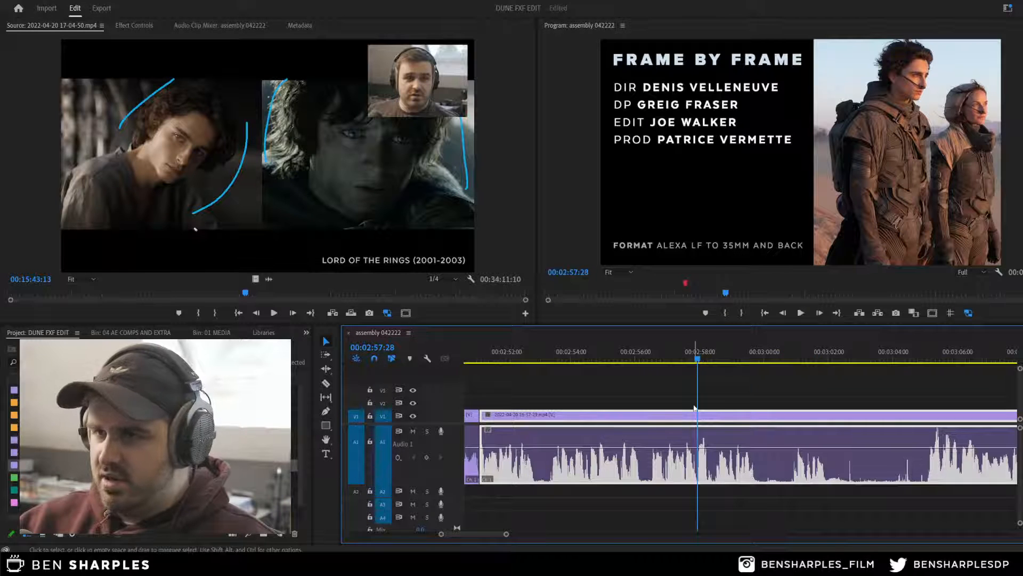
pyautogui.press('space')
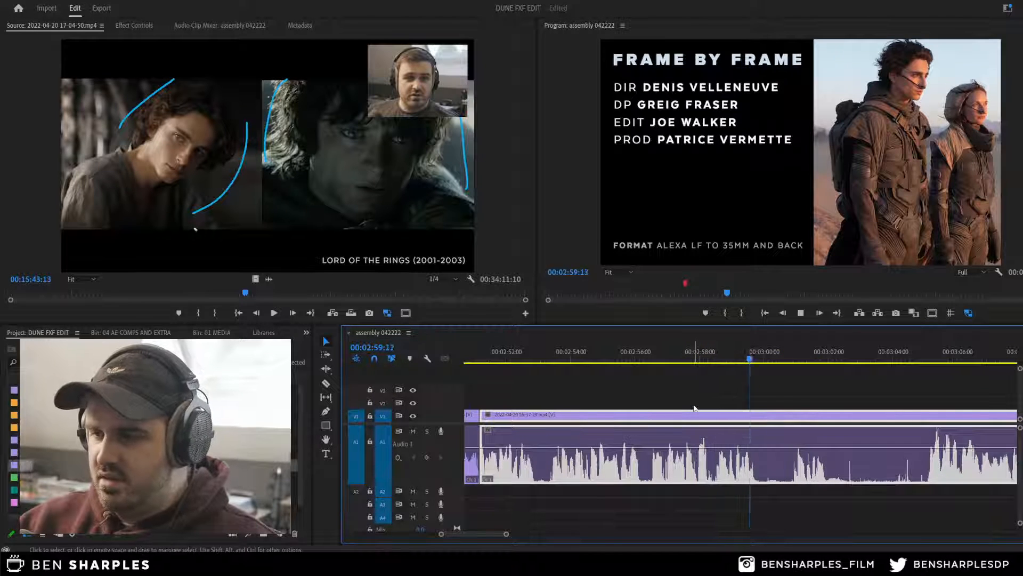
pyautogui.press('space')
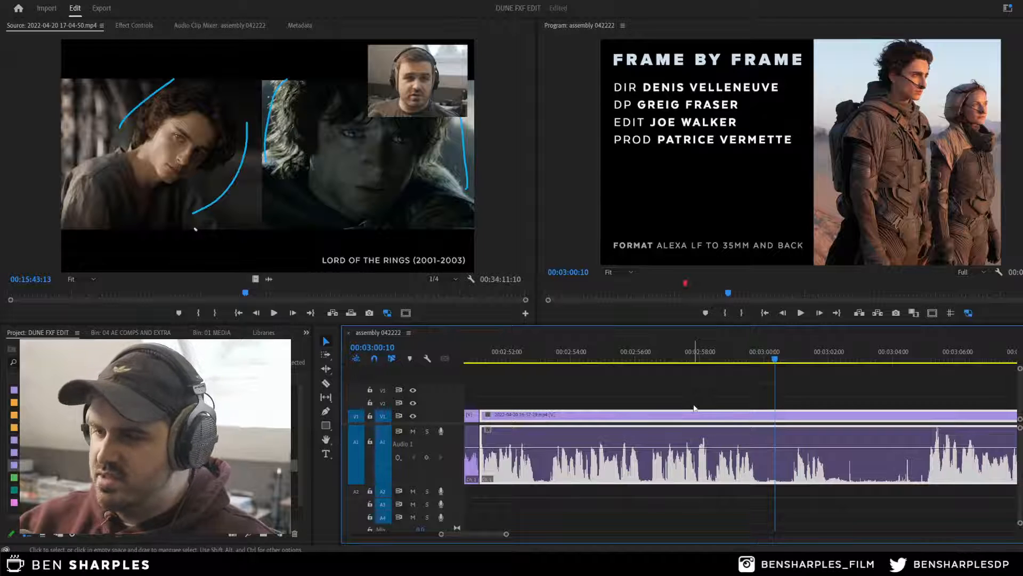
# Step: Save the project and play from 00:02:56:07 through the silence and the short phrase at about 00:03:01
pyautogui.click(644, 368)
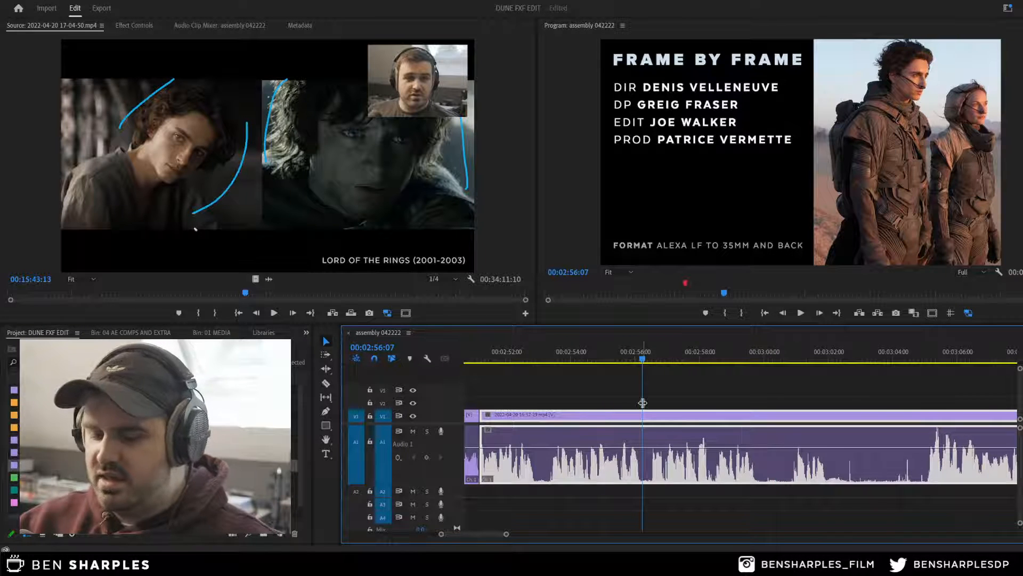
pyautogui.scroll(5, 643, 403)
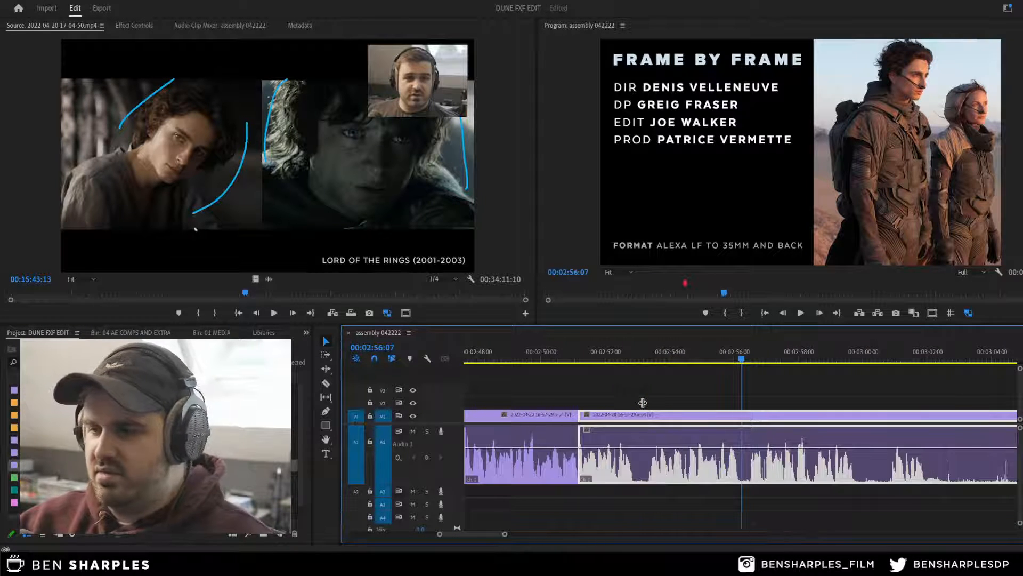
pyautogui.hotkey('ctrl', 's')
pyautogui.press('space')
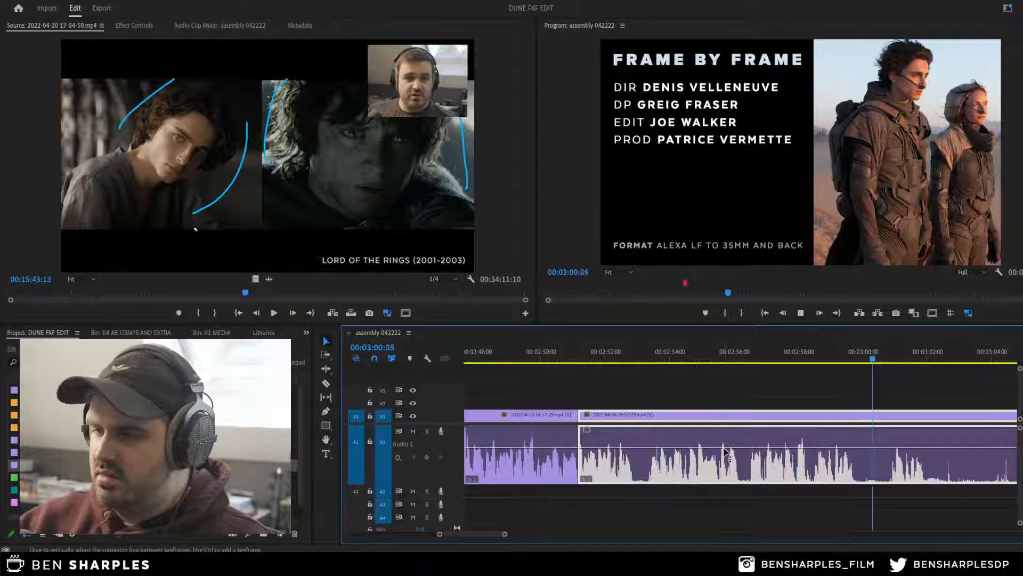
pyautogui.press('space')
# Step: Split the clip at the start of the silence, at about 00:02:59:26, and inspect the waveform around the cut
pyautogui.press('c')
pyautogui.click(858, 458)
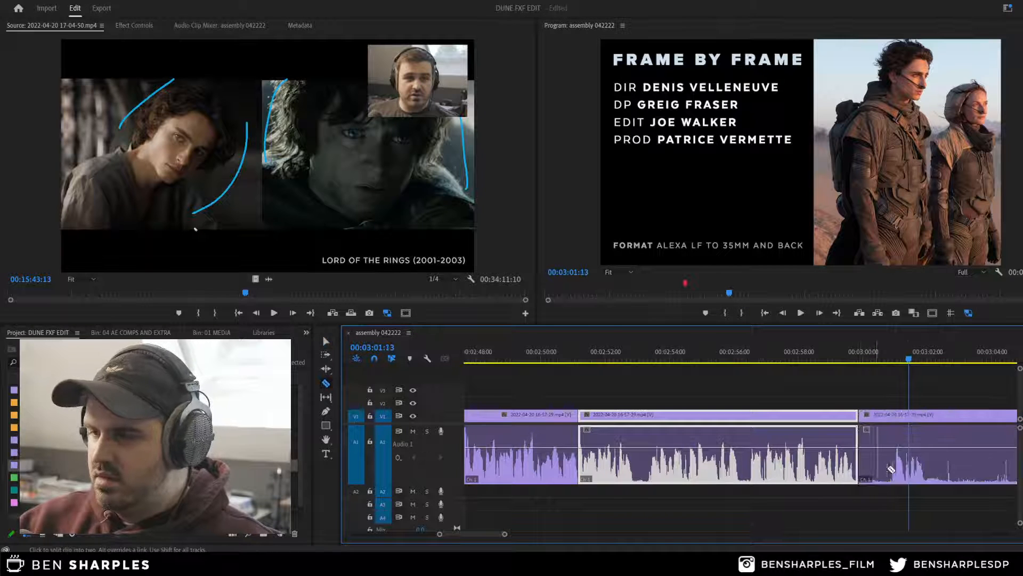
pyautogui.press('v')
pyautogui.click(834, 357)
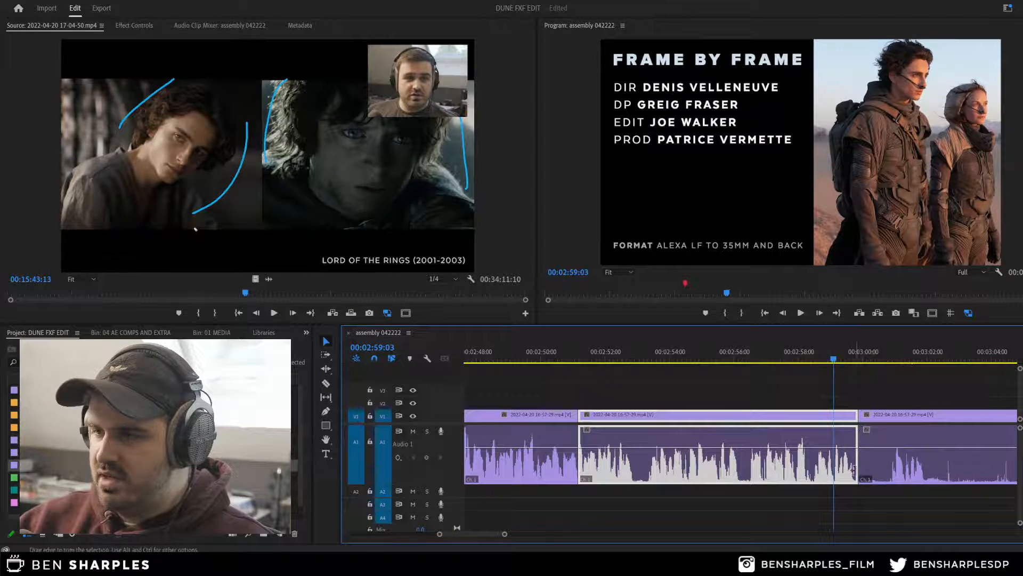
pyautogui.press('=')
pyautogui.press('=')
pyautogui.press('=')
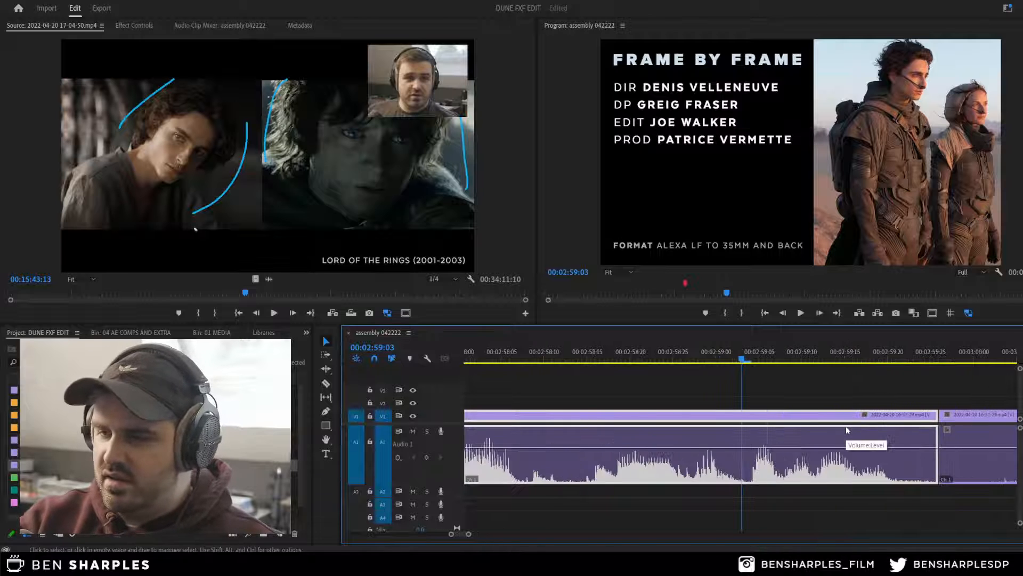
pyautogui.press('-')
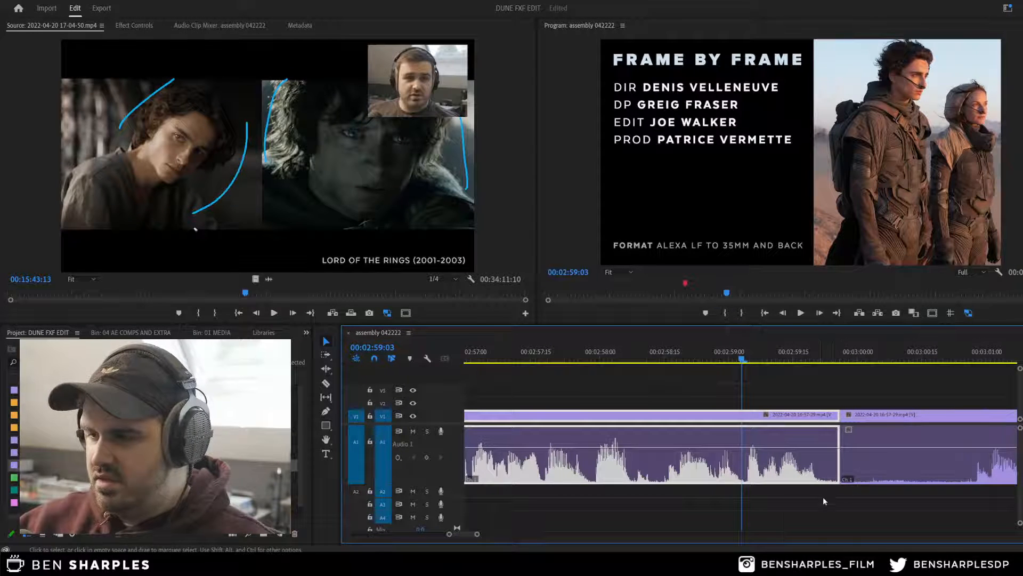
pyautogui.press('-')
pyautogui.press('-')
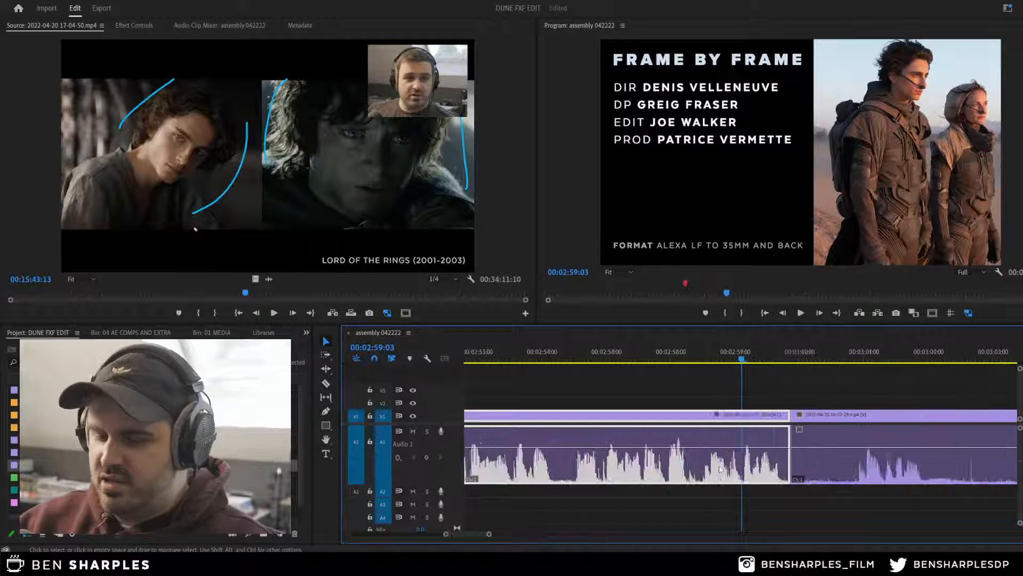
# Step: Play the louder passage from about 00:03:05 to 00:03:07:26, then the end of the clip before the new cut
pyautogui.click(778, 437)
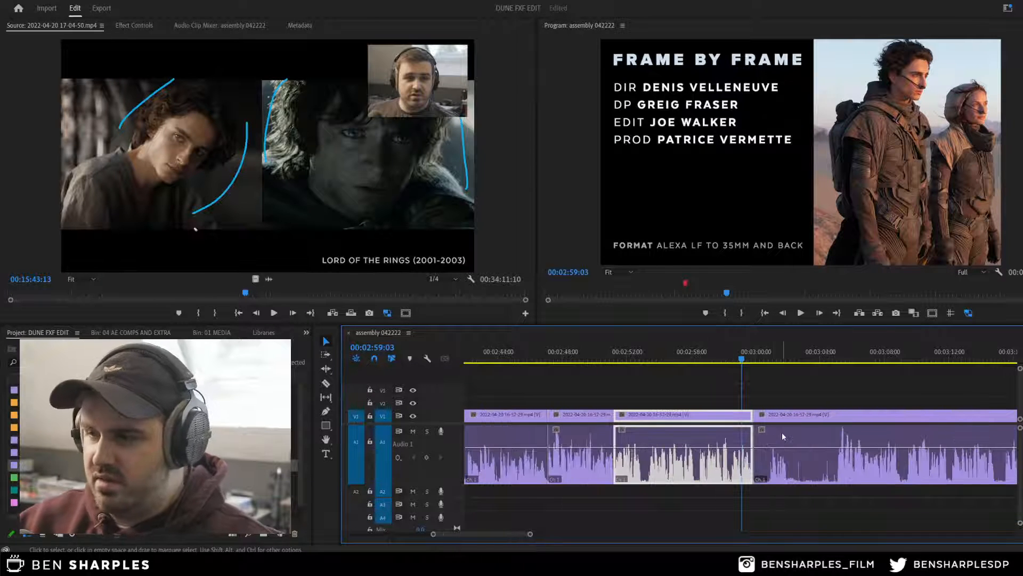
pyautogui.press('-')
pyautogui.click(836, 346)
pyautogui.press('space')
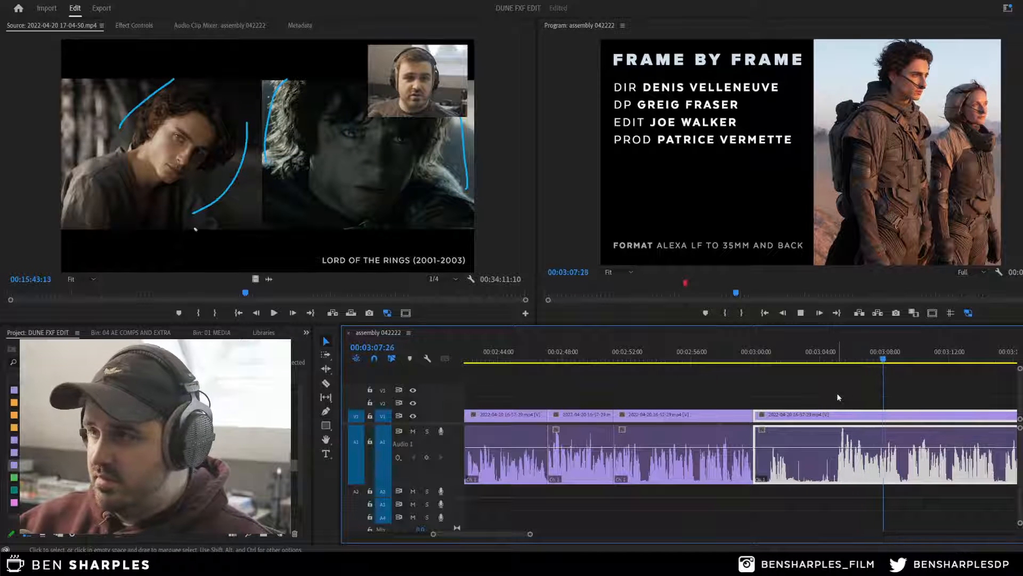
pyautogui.press('space')
pyautogui.click(737, 351)
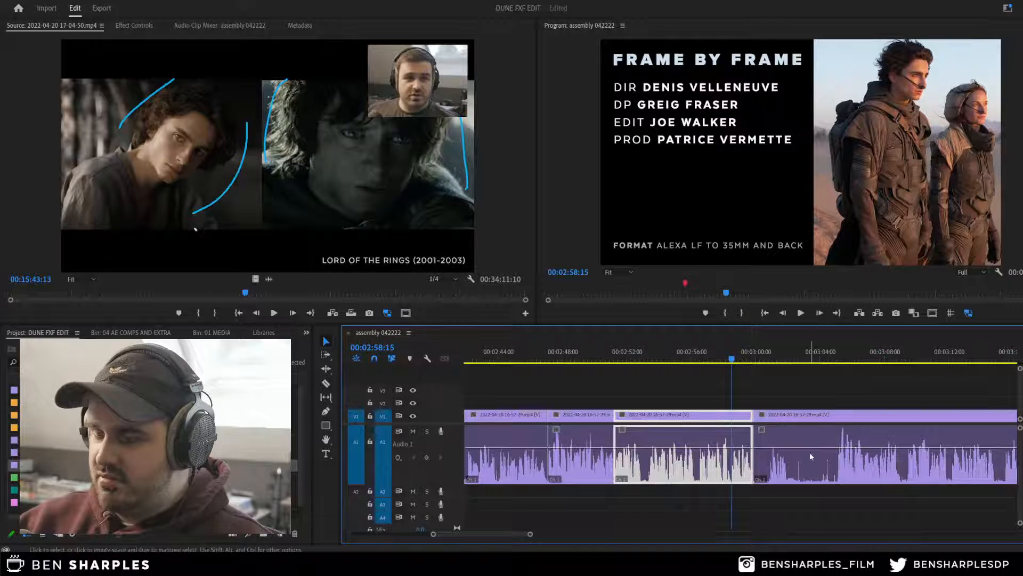
pyautogui.press('space')
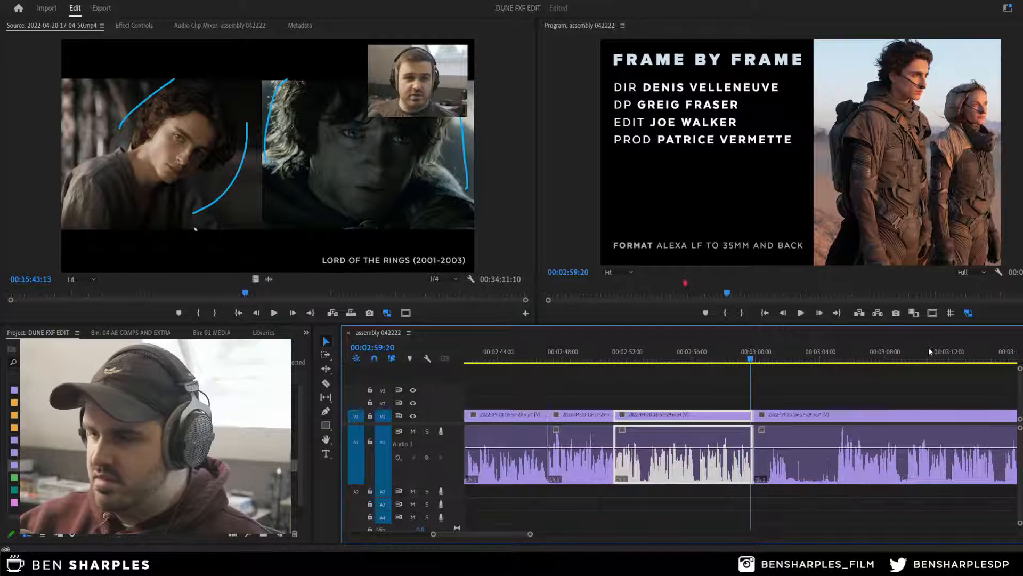
# Step: Play the clip after the last cut from about 00:03:11 to 00:03:17:20 and inspect the waveform there
pyautogui.click(923, 352)
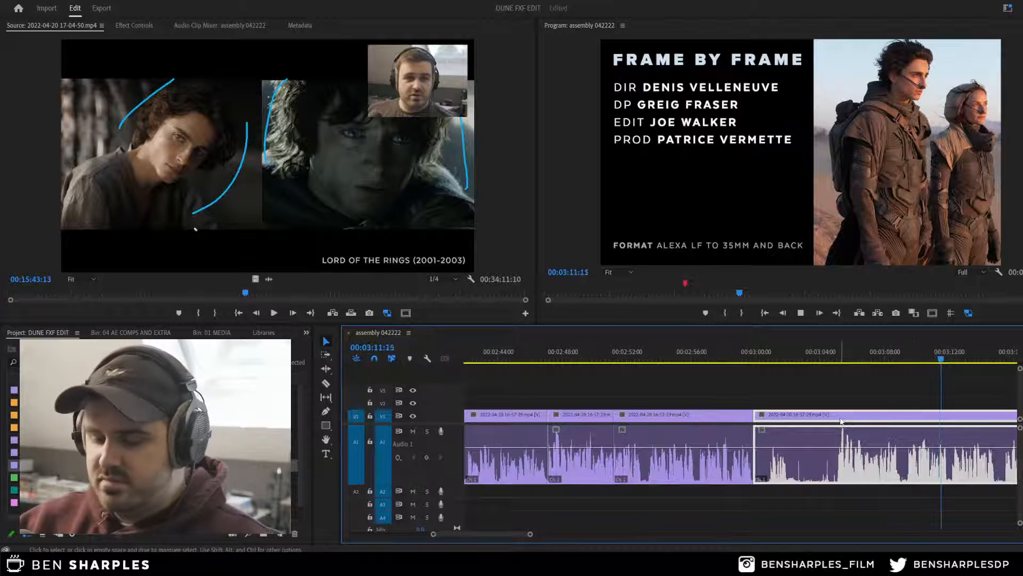
pyautogui.press('-')
pyautogui.press('=')
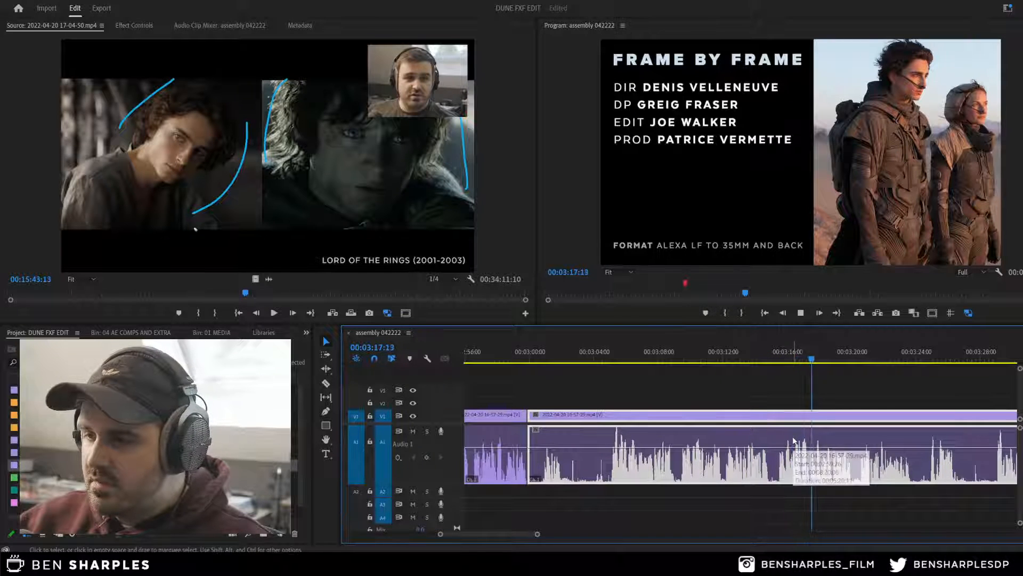
pyautogui.press('space')
pyautogui.press('=')
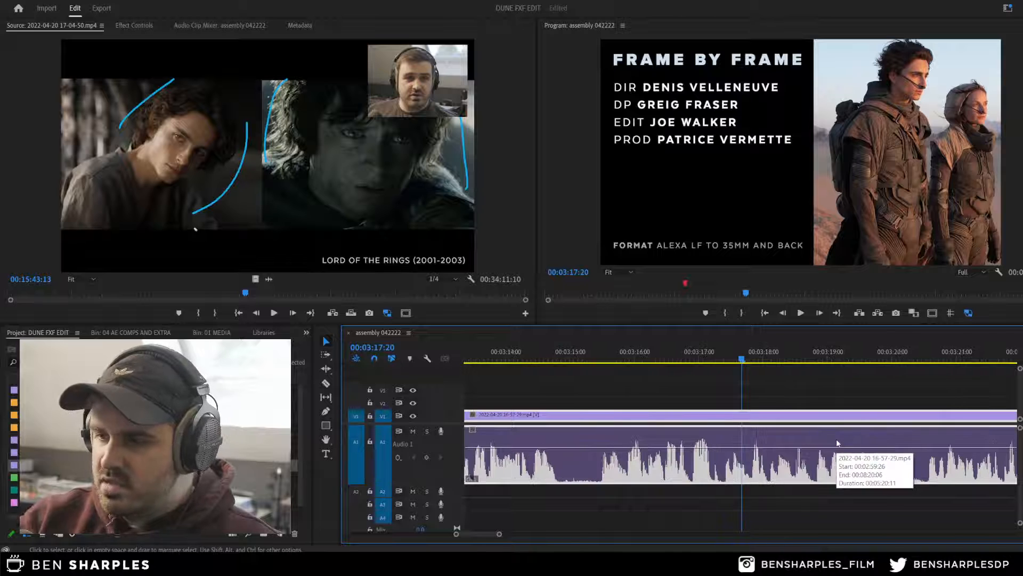
# Step: Split the clip at about 00:03:17:24 and delete the piece before the cut back to 00:02:59:26
pyautogui.press('c')
pyautogui.click(750, 469)
pyautogui.press('v')
pyautogui.press('Delete')
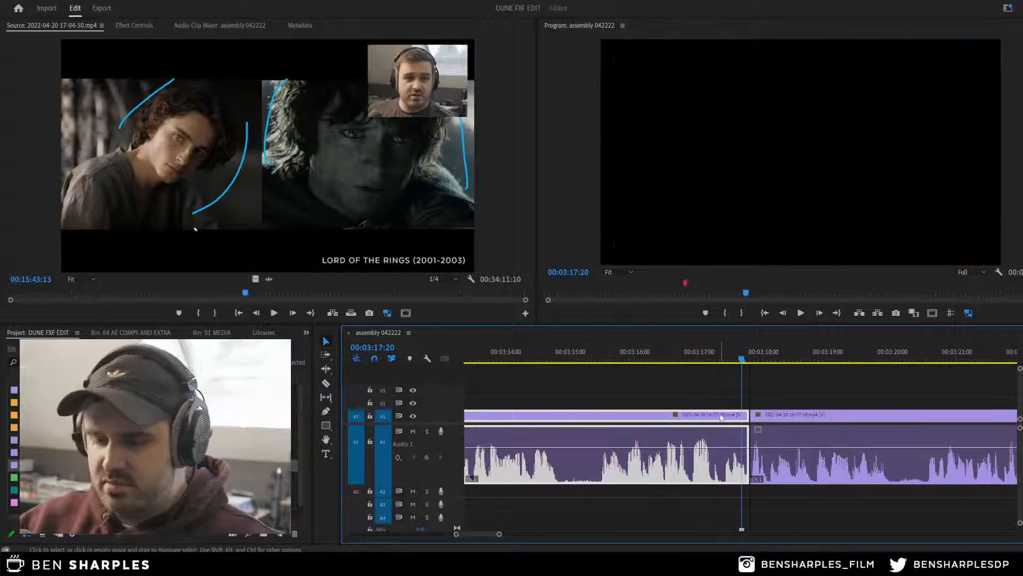
# Step: Move the remaining clip earlier so it starts at about 00:03:02, leaving a small gap after the preceding clip
pyautogui.press('-')
pyautogui.press('-')
pyautogui.press('-')
pyautogui.press('-')
pyautogui.moveTo(751, 418); pyautogui.dragTo(687, 418)
# Step: Play from the end of the preceding clip across the gap into the moved clip, up to 00:03:04:01
pyautogui.click(669, 365)
pyautogui.press('=')
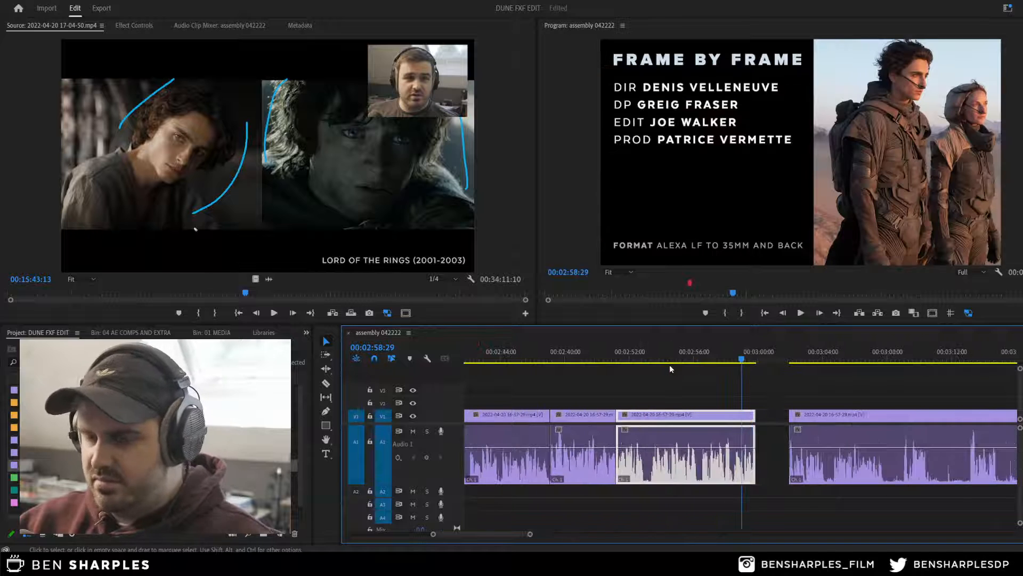
pyautogui.press('space')
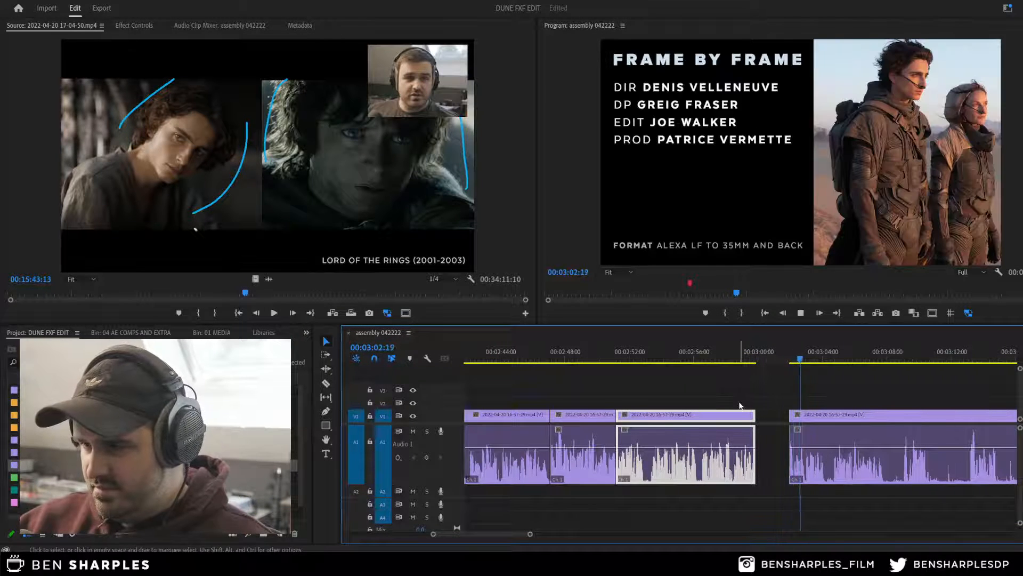
pyautogui.press('space')
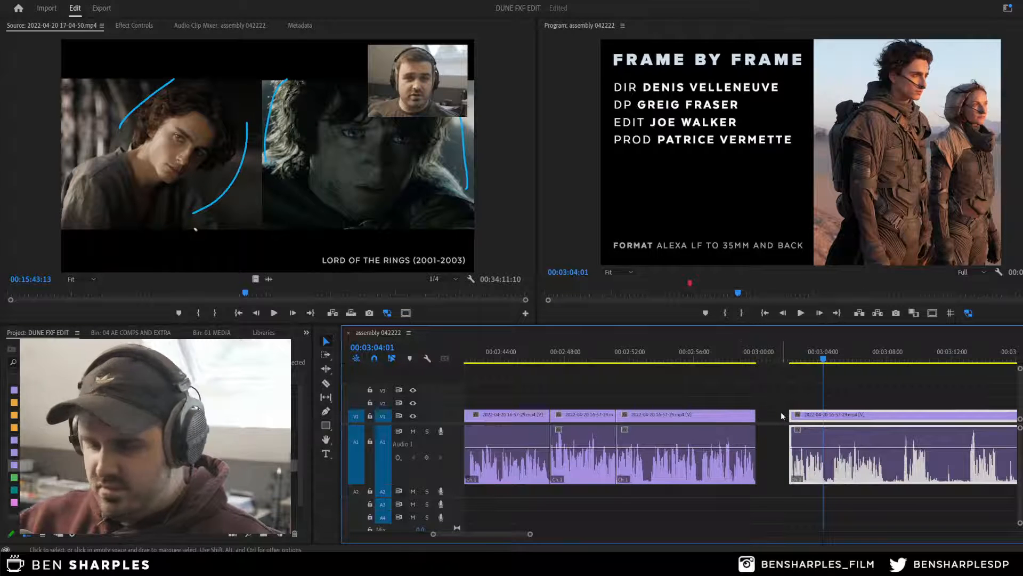
# Step: Replay the moved clip's opening words around 00:03:03:07 and check the waveform for a possible cut point
pyautogui.press('=')
pyautogui.press('=')
pyautogui.click(638, 350)
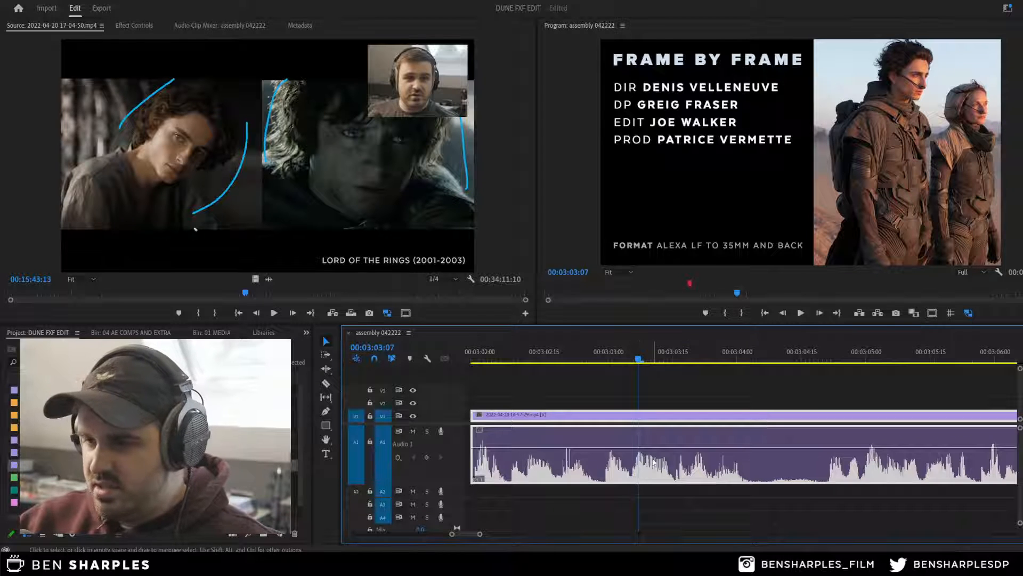
pyautogui.press('space')
pyautogui.click(638, 352)
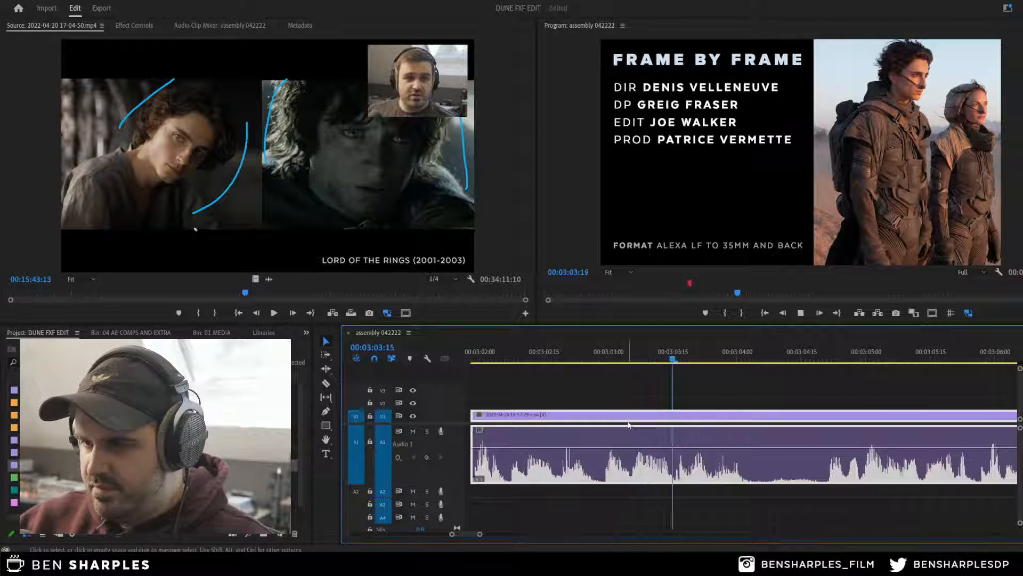
pyautogui.click(587, 355)
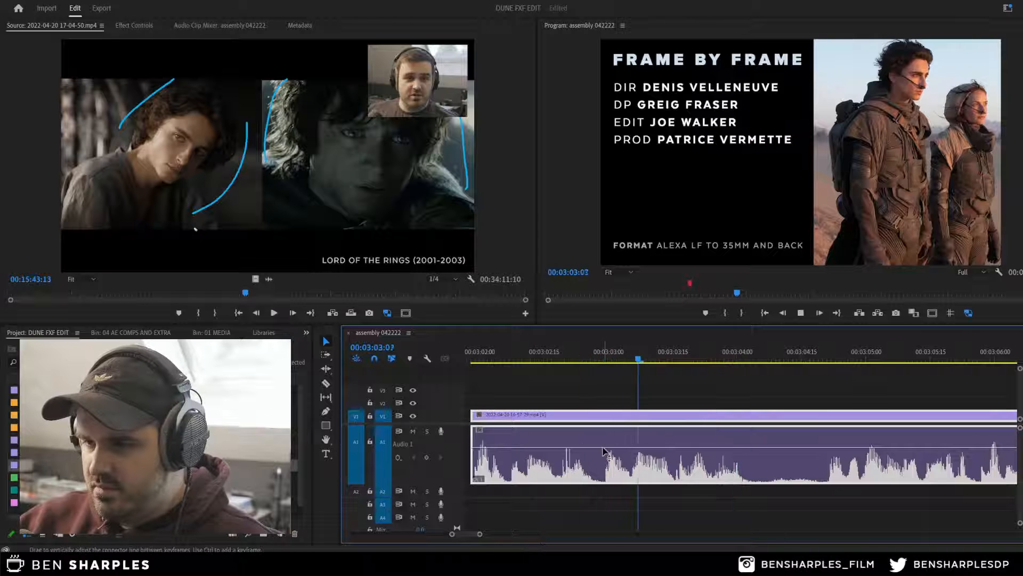
pyautogui.press('space')
pyautogui.press('c')
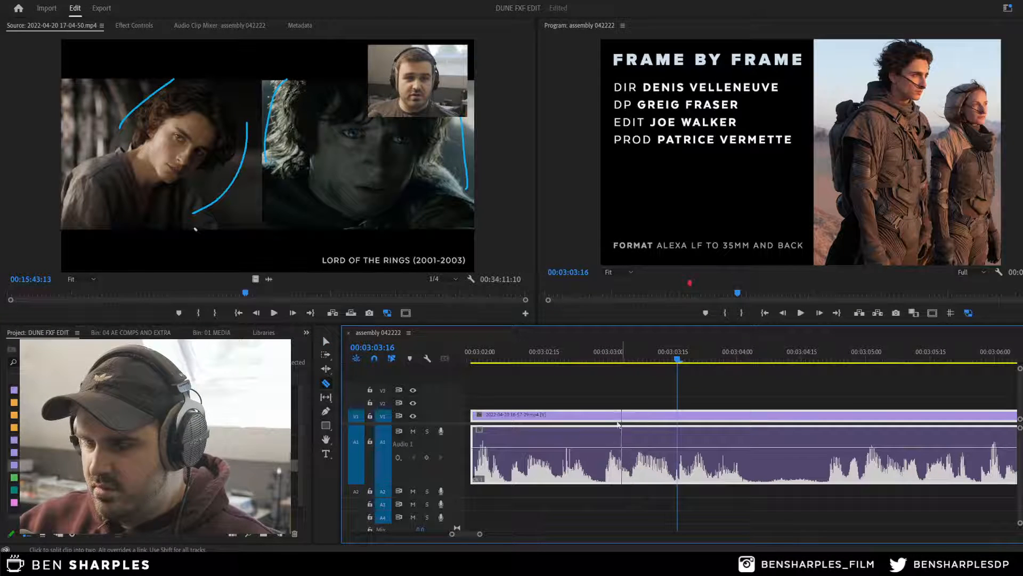
pyautogui.press('v')
# Step: Play the end of the clip before the gap from 00:02:57:27 and again from 00:02:58:09 to find its cut point
pyautogui.press('-')
pyautogui.press('-')
pyautogui.click(574, 355)
pyautogui.moveTo(569, 355); pyautogui.dragTo(543, 356)
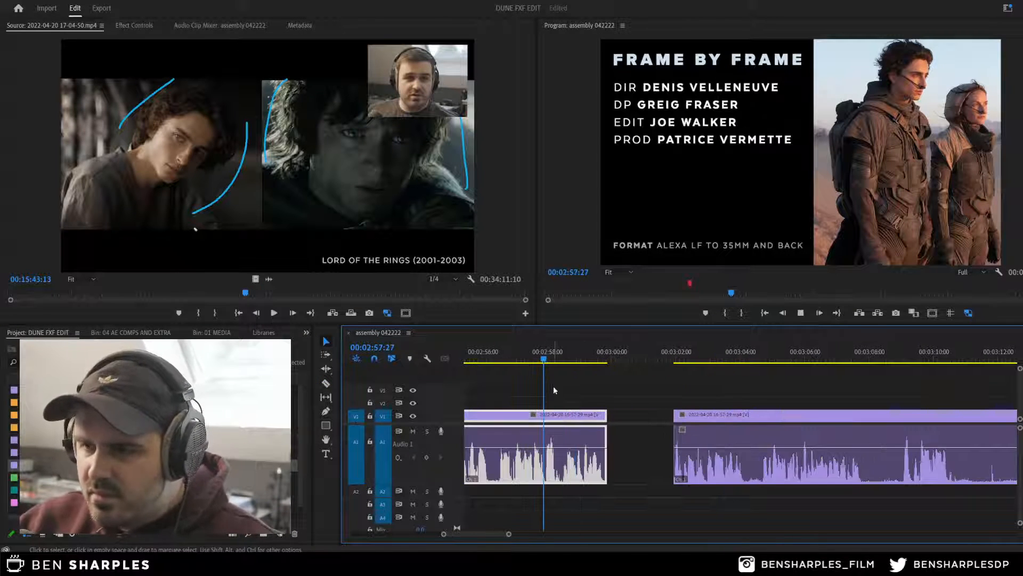
pyautogui.press('space')
pyautogui.press('space')
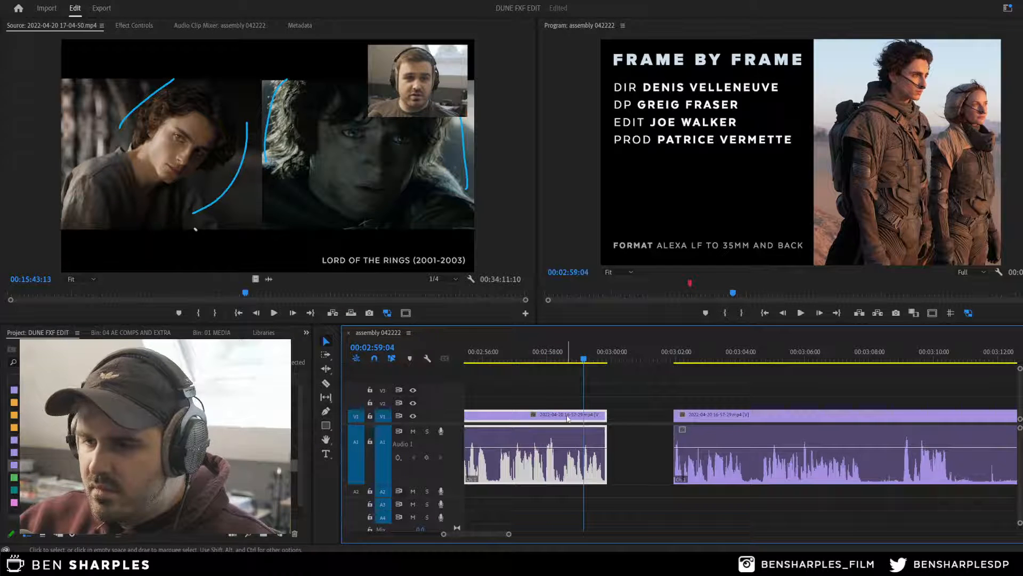
pyautogui.press('=')
pyautogui.press('=')
pyautogui.click(634, 356)
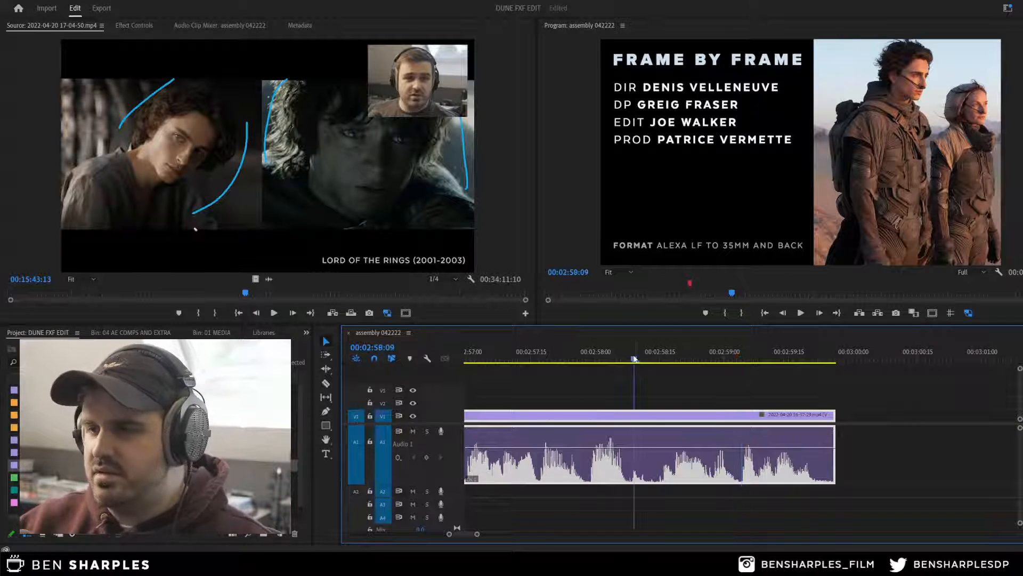
pyautogui.press('space')
pyautogui.press('space')
# Step: Split the clip before the gap at about 00:02:58:27 and delete its trailing piece
pyautogui.press('c')
pyautogui.click(709, 467)
pyautogui.press('v')
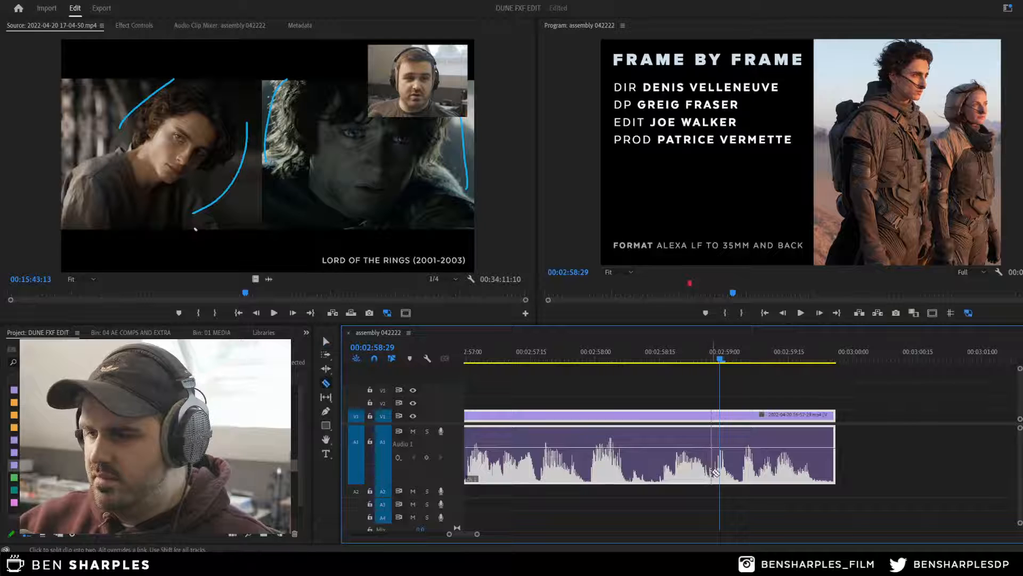
pyautogui.click(725, 416)
pyautogui.press('Delete')
pyautogui.press('-')
pyautogui.press('-')
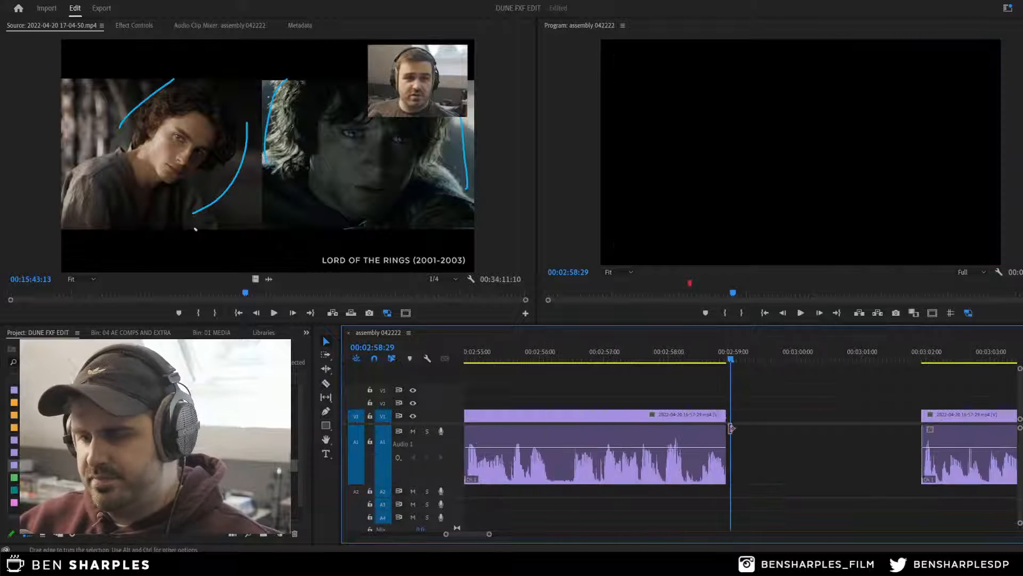
# Step: Play the opening of the clip after the gap, from about 00:03:02 to 00:03:02:28, to find where its phrase starts
pyautogui.click(843, 368)
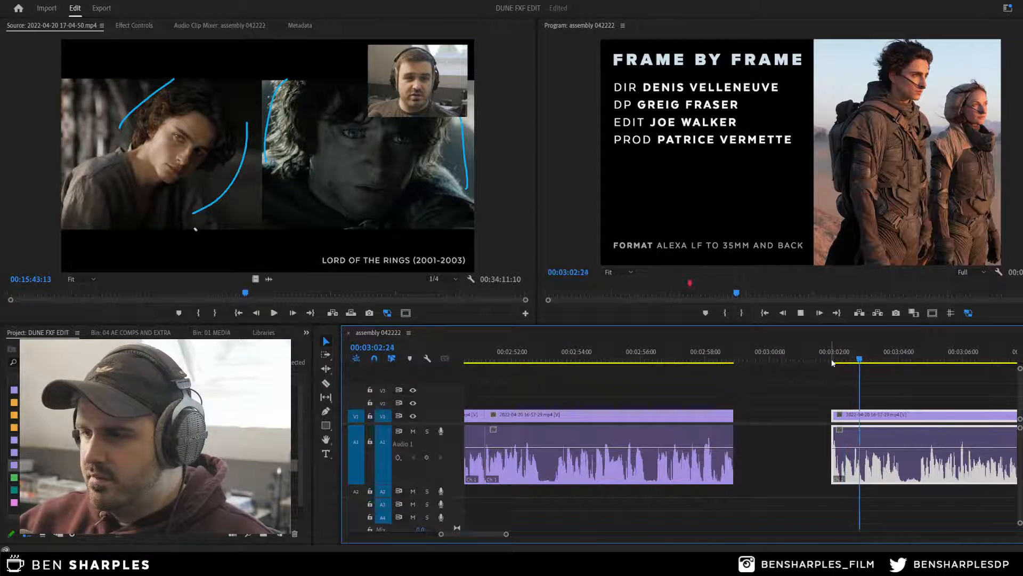
pyautogui.press('space')
pyautogui.press('=')
pyautogui.press('=')
pyautogui.press('=')
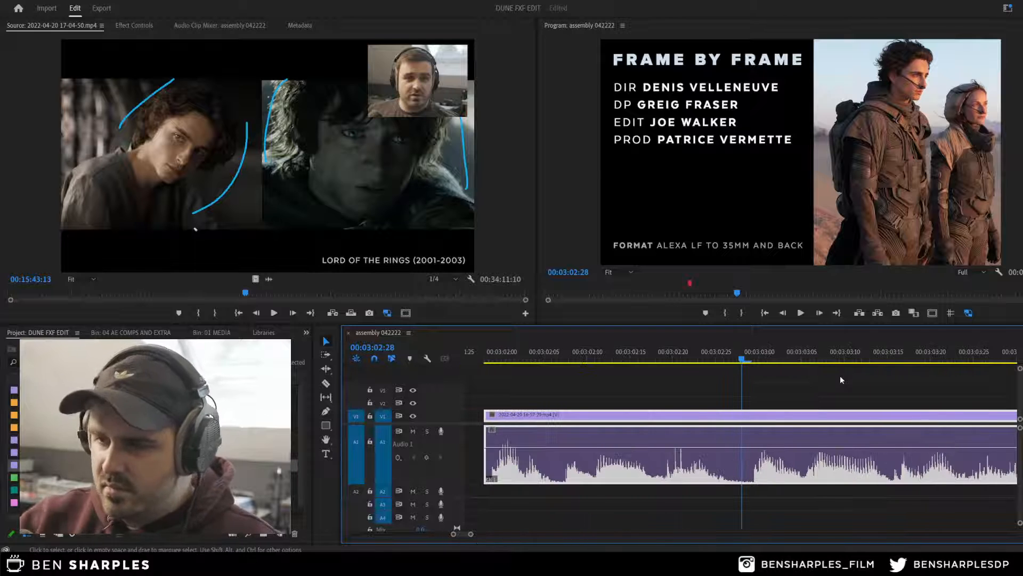
pyautogui.moveTo(669, 360); pyautogui.dragTo(648, 359)
pyautogui.press('space')
pyautogui.press('space')
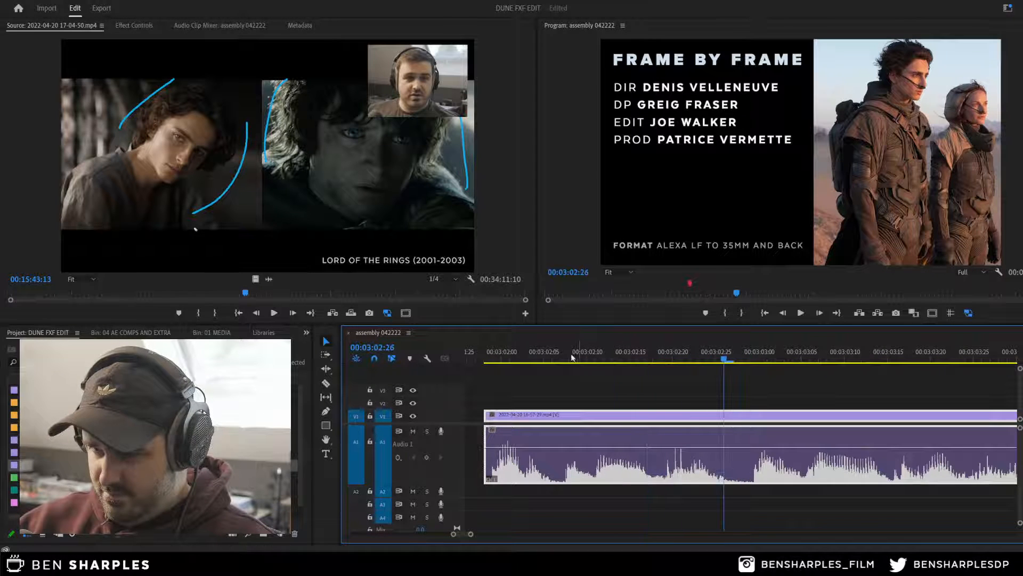
# Step: Split the clip after the gap at 00:03:02:19 and delete the short piece before the cut
pyautogui.moveTo(572, 357); pyautogui.dragTo(664, 361)
pyautogui.hotkey('ctrl', 'k')
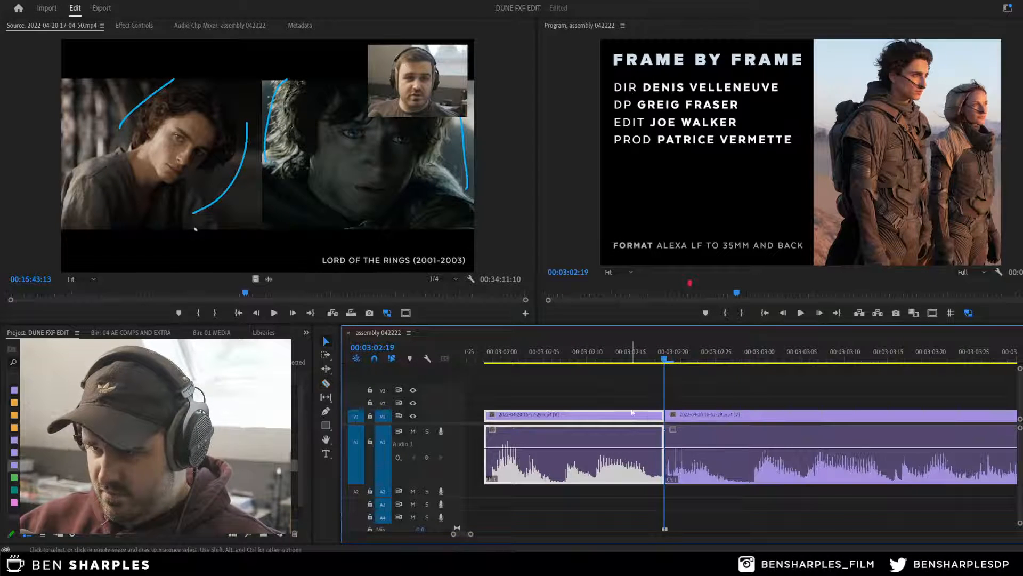
pyautogui.click(631, 409)
pyautogui.click(631, 418)
pyautogui.press('Delete')
# Step: Move the remaining clip back by 00:00:03:22 to butt against the preceding clip at 00:02:58:27
pyautogui.press('-')
pyautogui.press('-')
pyautogui.press('-')
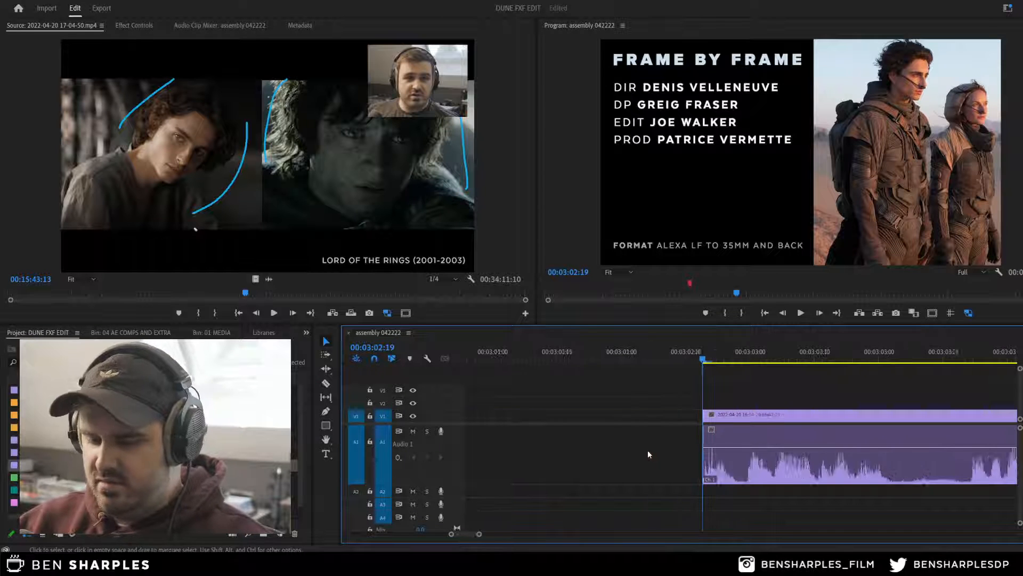
pyautogui.moveTo(756, 417); pyautogui.dragTo(635, 423)
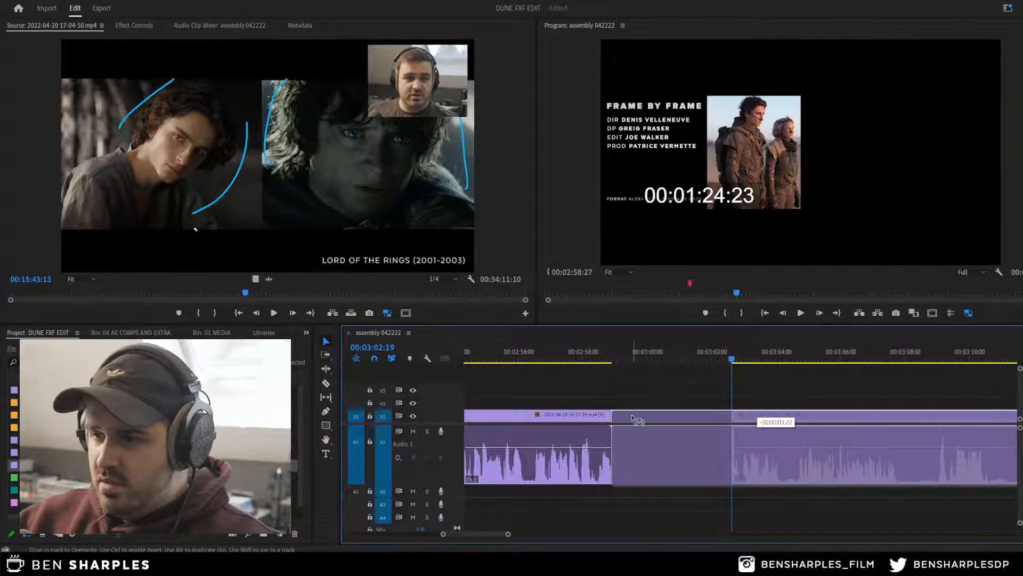
# Step: Play across the new join up to 00:02:59:25 and inspect the waveform at the cut near 00:02:58:26
pyautogui.click(533, 362)
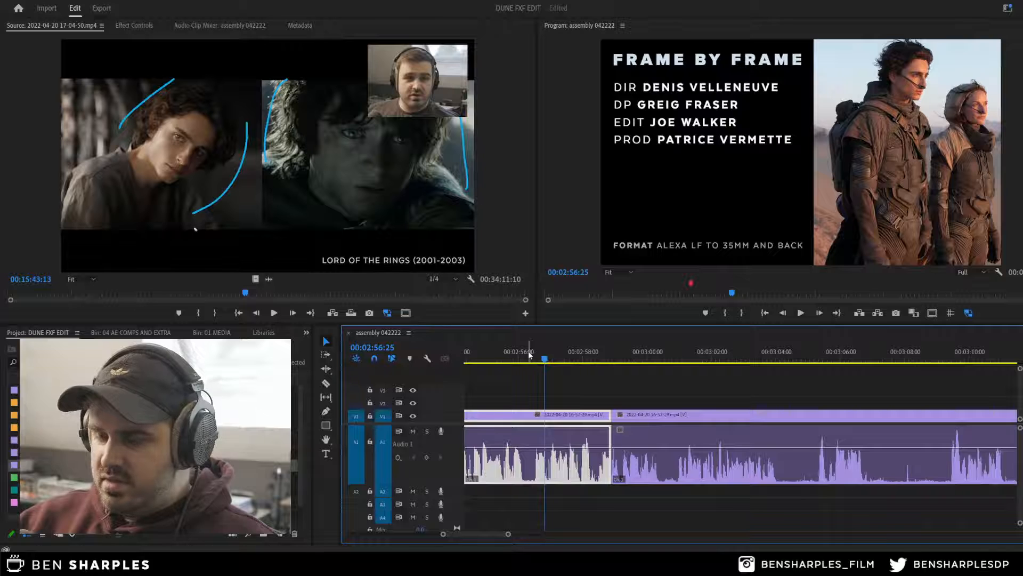
pyautogui.press('=')
pyautogui.press('space')
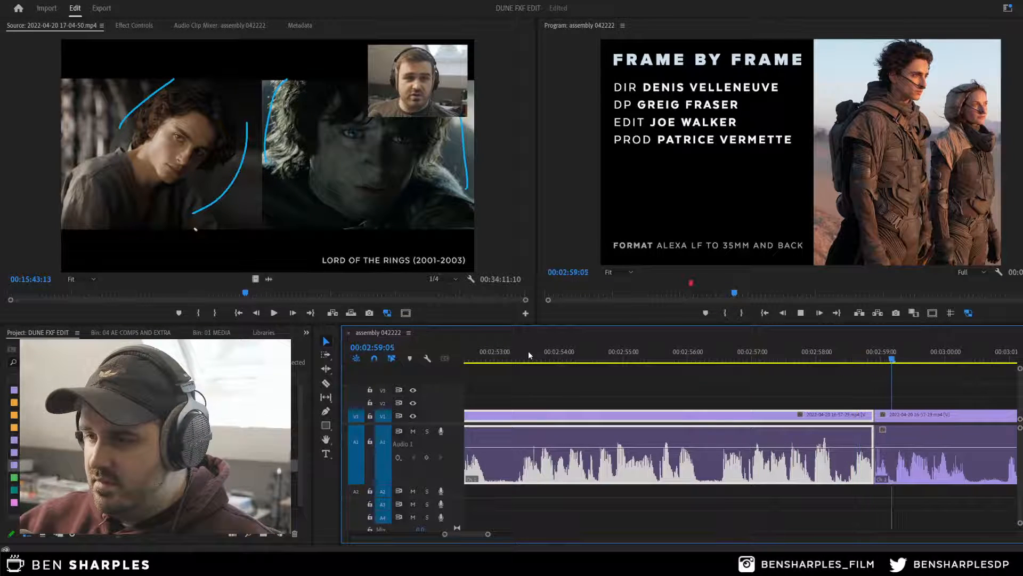
pyautogui.press('space')
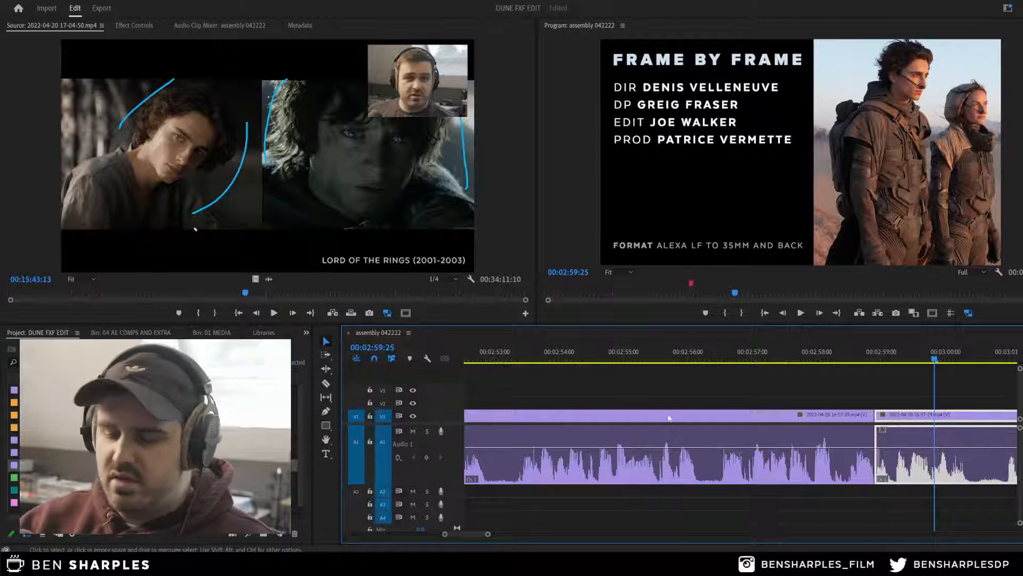
pyautogui.press('=')
pyautogui.click(620, 371)
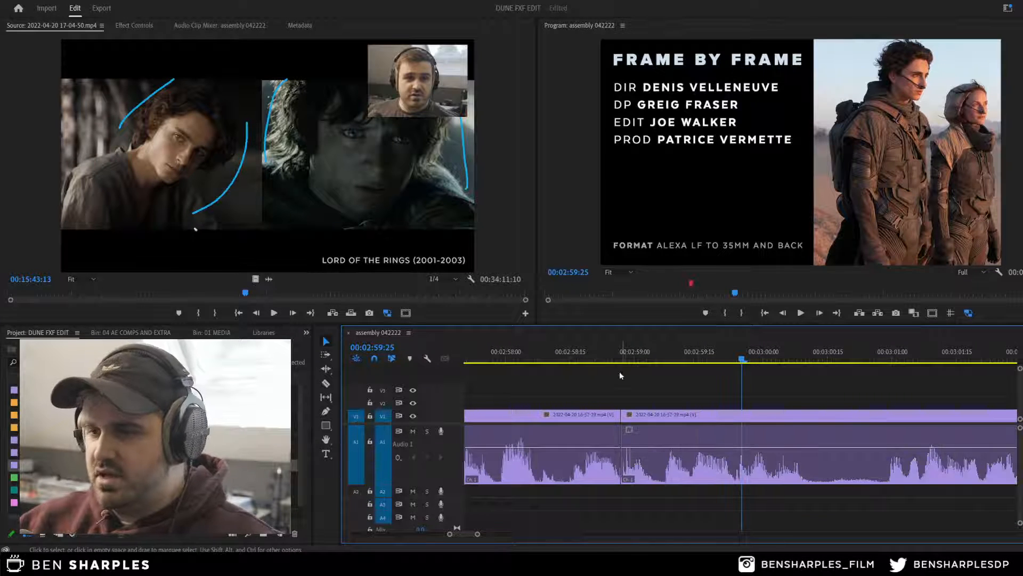
pyautogui.click(618, 354)
pyautogui.press('=')
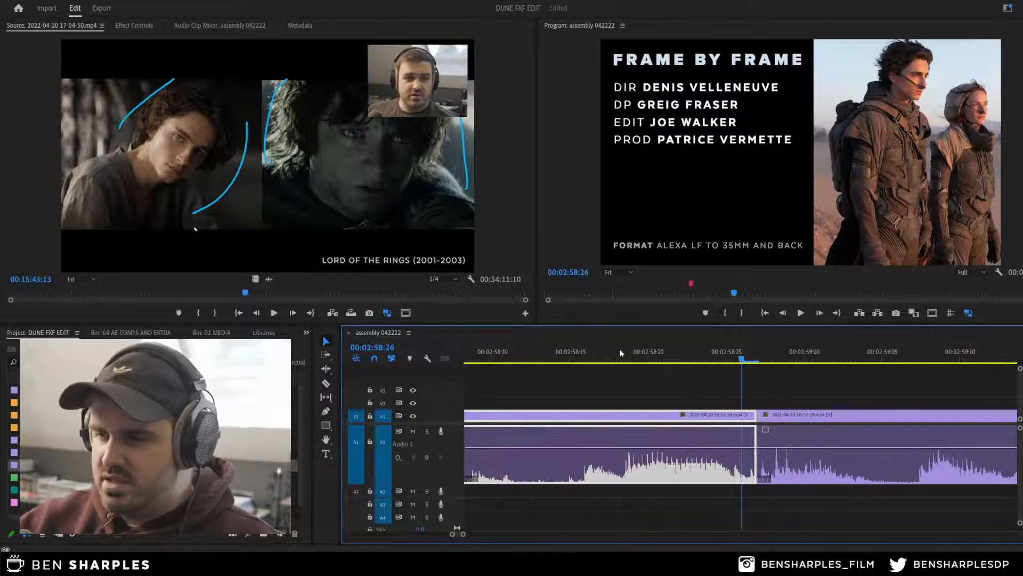
pyautogui.click(687, 392)
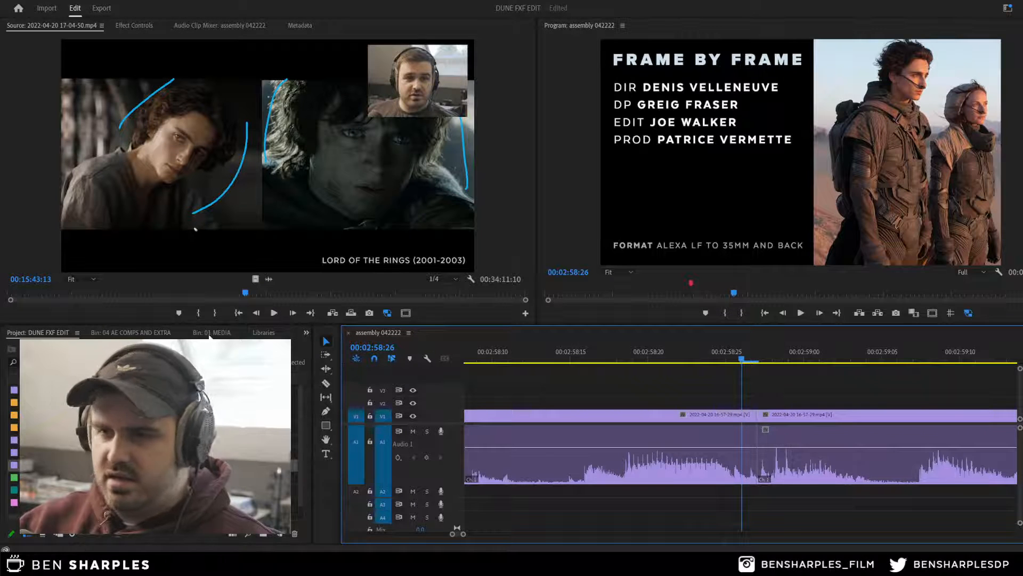
# Step: Find the Constant Power audio transition in the effects and apply it to the cut at about 00:02:58:27
pyautogui.click(267, 334)
pyautogui.click(289, 334)
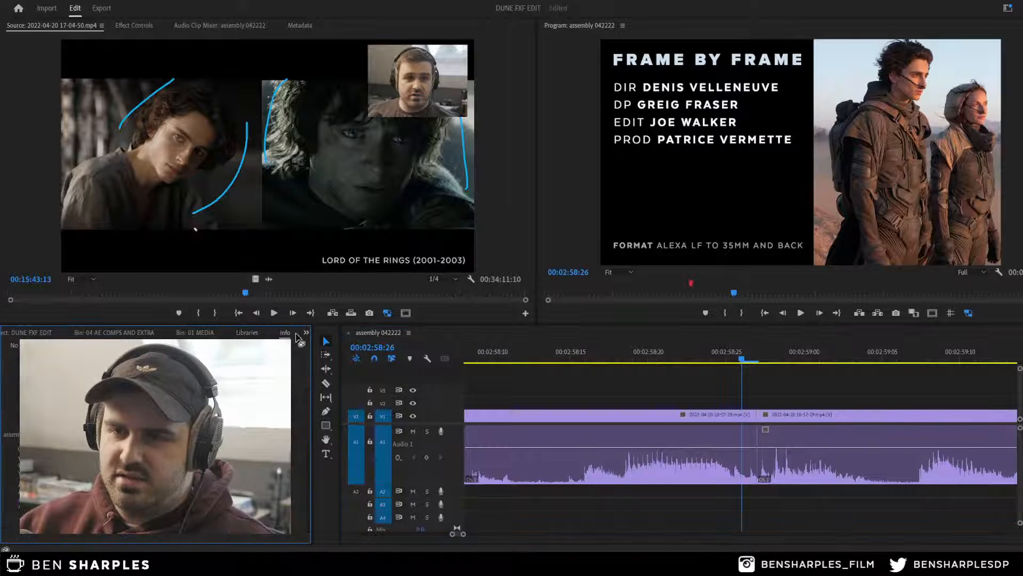
pyautogui.click(306, 332)
pyautogui.click(338, 403)
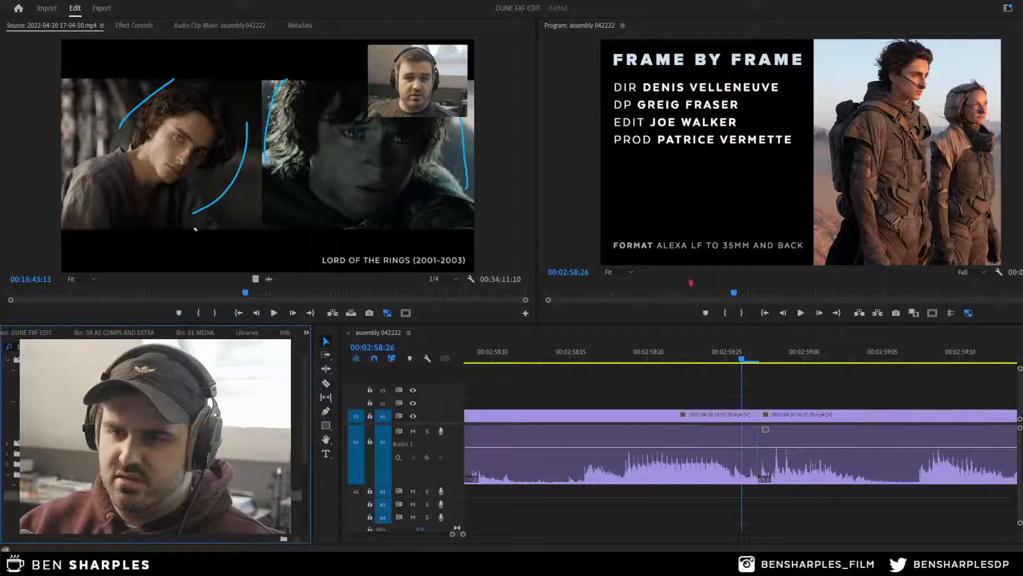
pyautogui.press('BackSpace')
pyautogui.write('c')
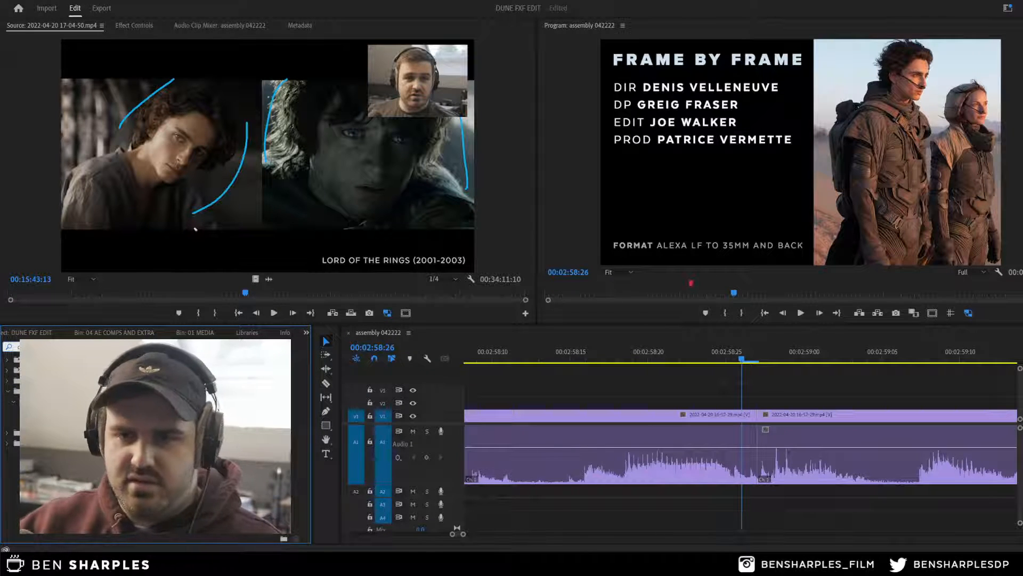
pyautogui.click(64, 422)
pyautogui.moveTo(770, 447); pyautogui.dragTo(730, 457)
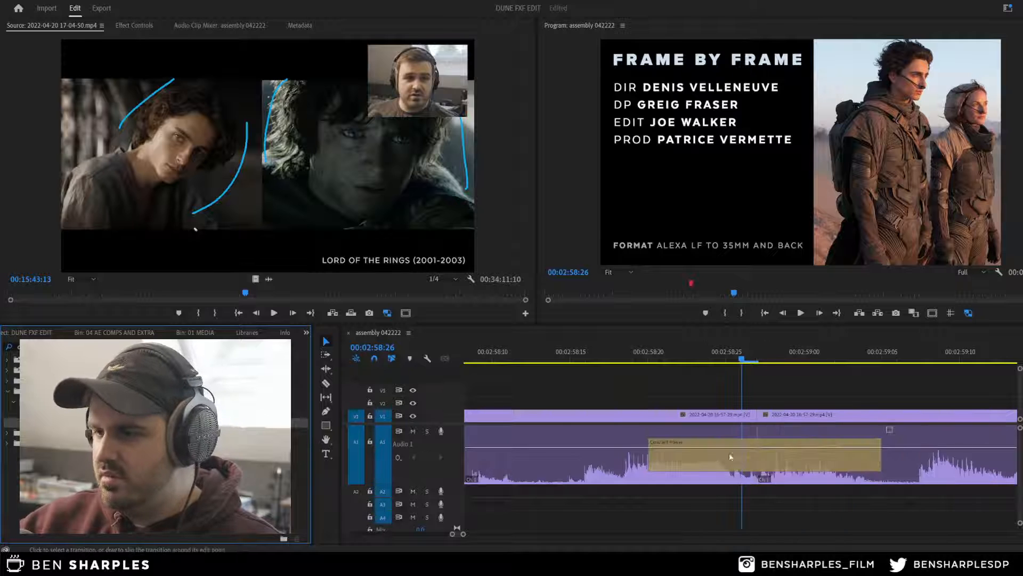
# Step: Shorten the Constant Power crossfade to about 3 frames and play the join from 00:02:58:16 to 00:02:59:12
pyautogui.moveTo(650, 461); pyautogui.dragTo(747, 464)
pyautogui.click(682, 380)
pyautogui.click(588, 358)
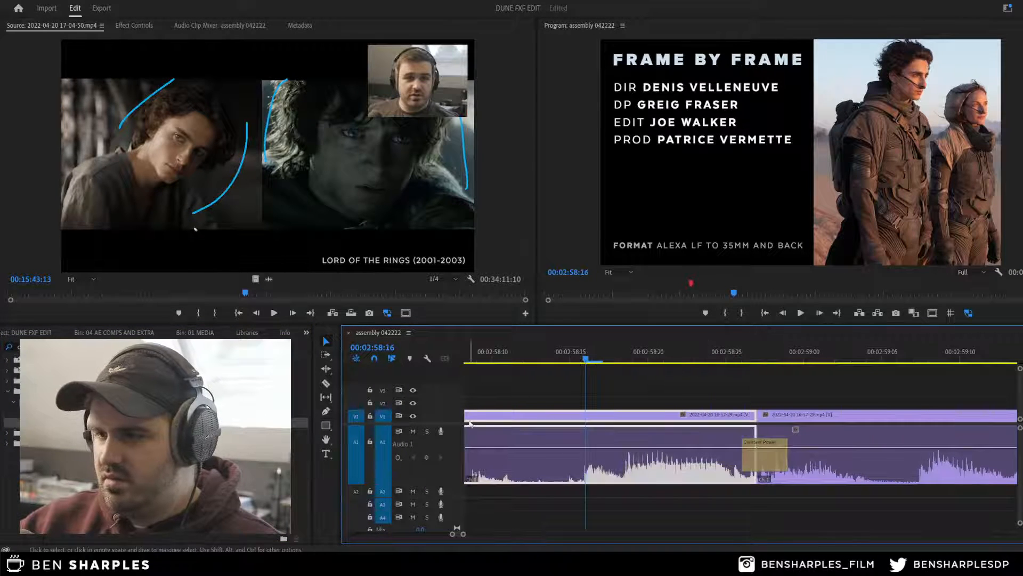
pyautogui.press('space')
pyautogui.press('space')
pyautogui.click(554, 381)
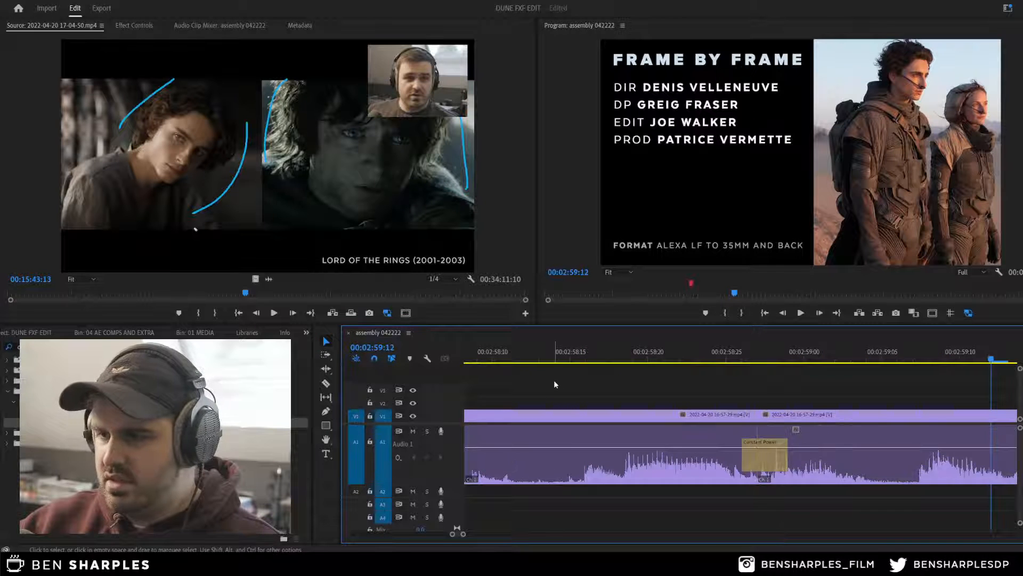
pyautogui.press('-')
pyautogui.press('-')
pyautogui.press('-')
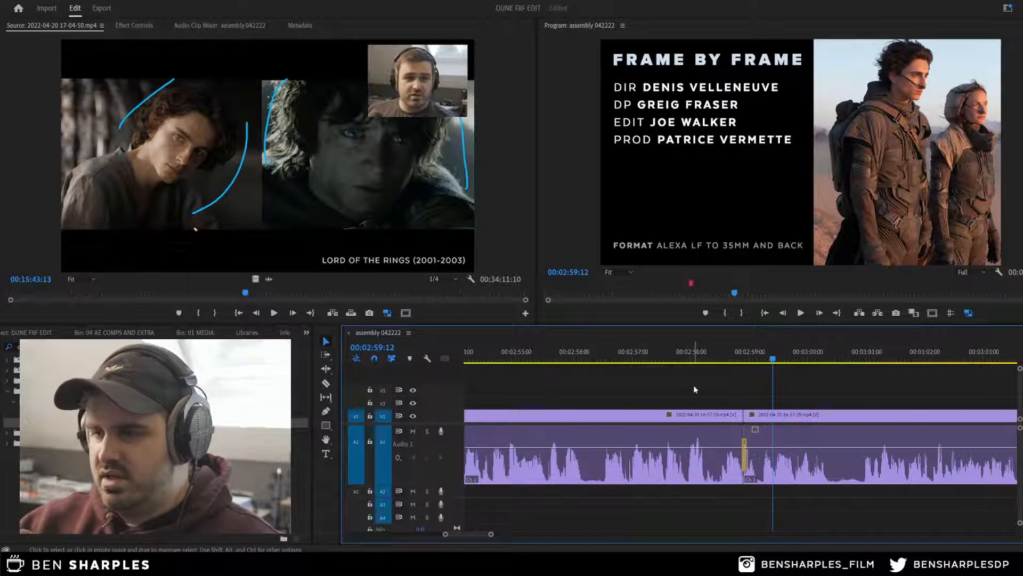
# Step: Move the playhead back to 00:02:57:25, clear the clip selection and save the project
pyautogui.click(683, 359)
pyautogui.hotkey('ctrl', 's')
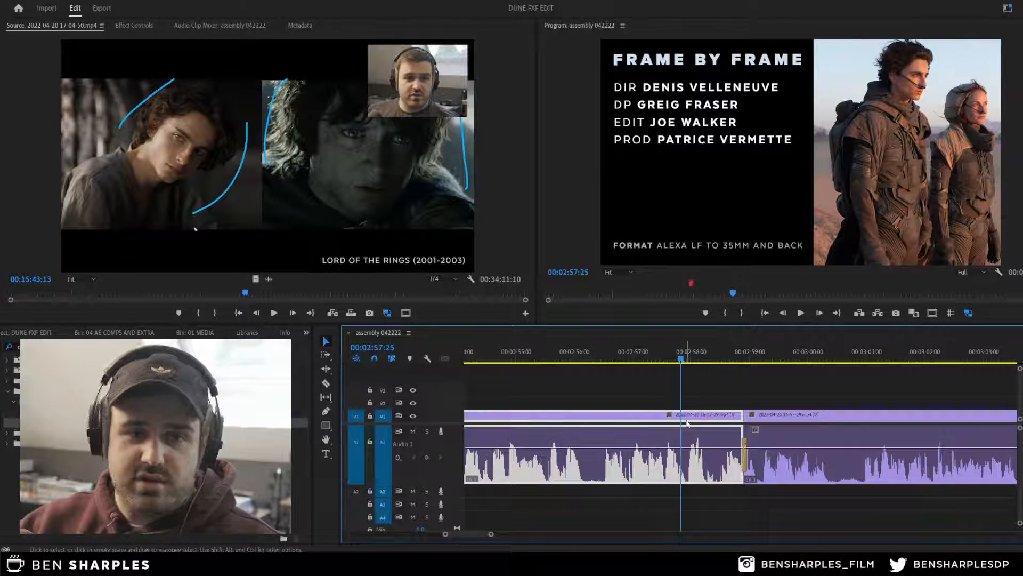
pyautogui.press('-')
pyautogui.press('-')
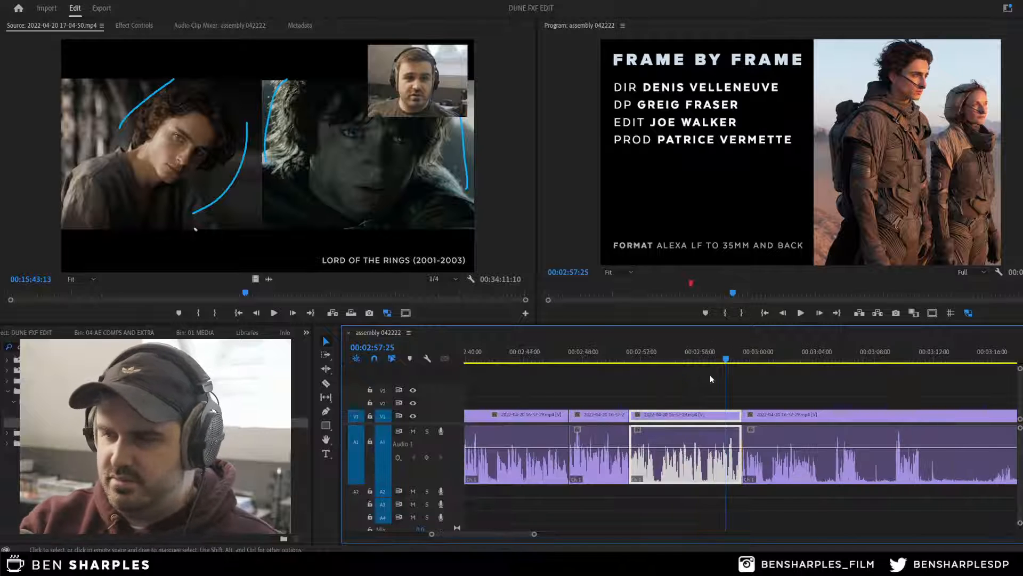
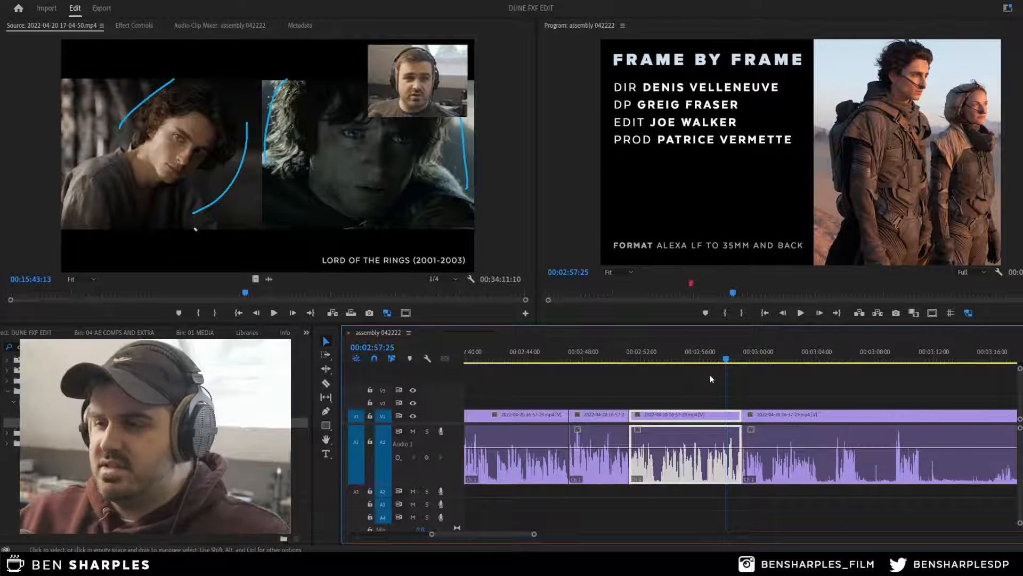
pyautogui.hotkey('ctrl', 's')
pyautogui.click(700, 392)
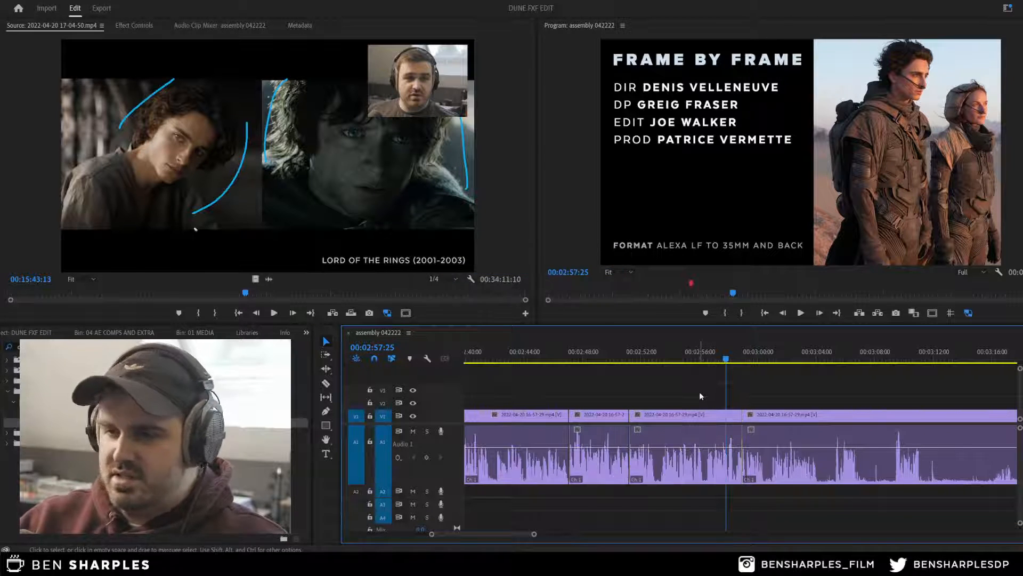
pyautogui.hotkey('ctrl', 's')
# Step: Play from 00:02:57:25 to 00:03:03:25, then replay 00:03:00:01 to 00:03:01:03 to check the pause between phrases
pyautogui.press('space')
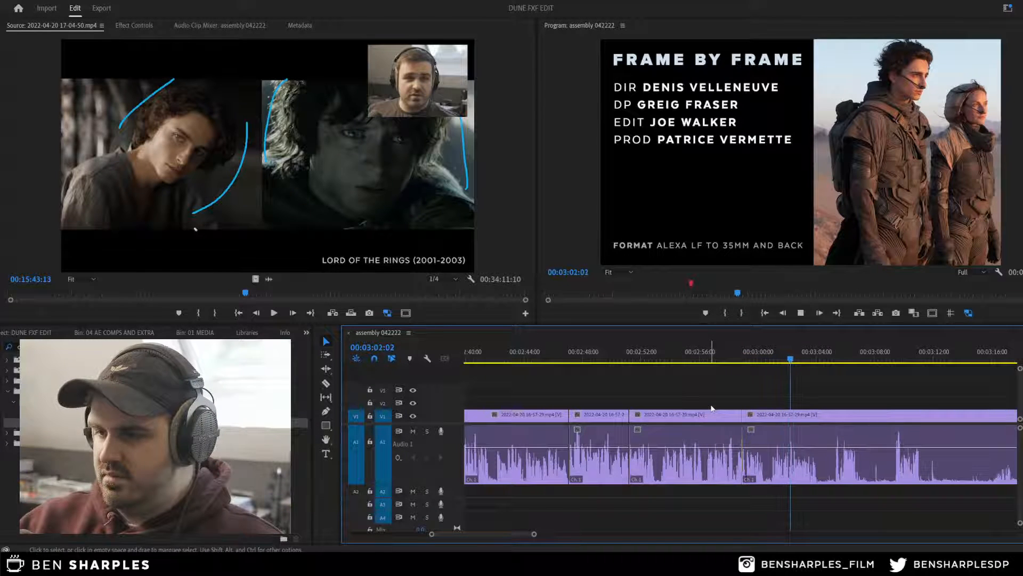
pyautogui.press('=')
pyautogui.press('=')
pyautogui.press('space')
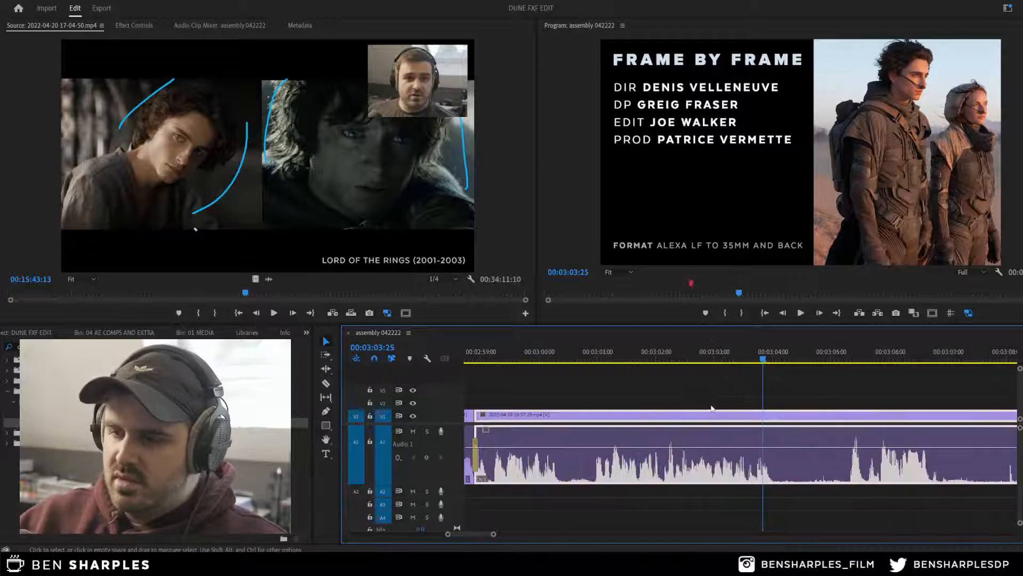
pyautogui.click(541, 358)
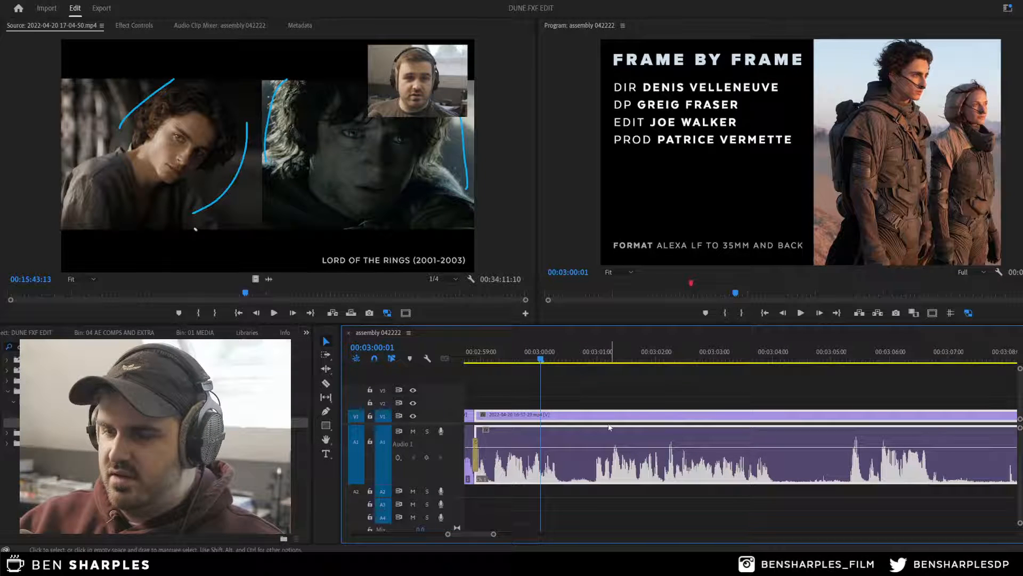
pyautogui.press('space')
pyautogui.press('space')
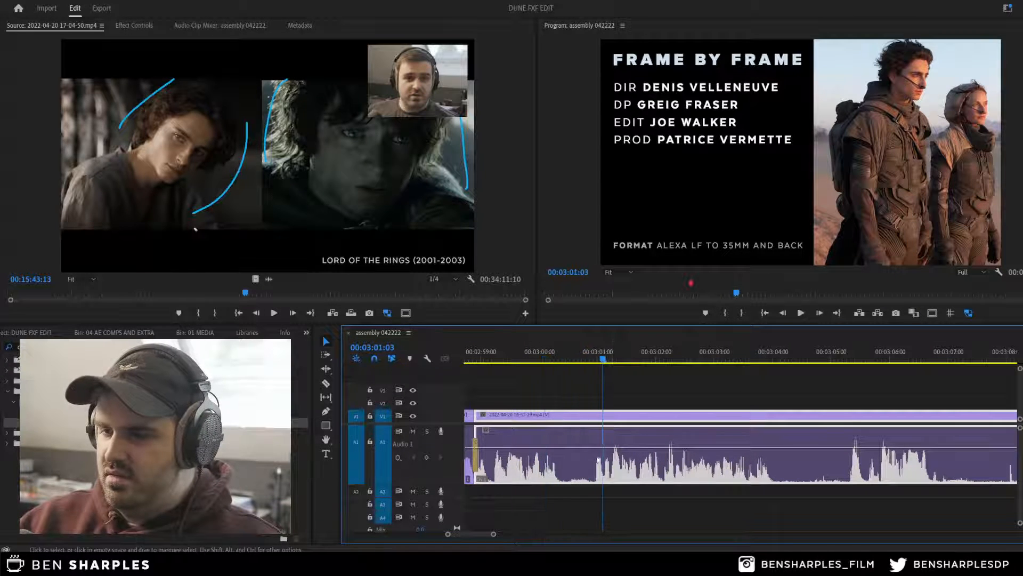
# Step: Cut out the pause between about 00:03:00:14 and 00:03:00:27 and close the gap it leaves
pyautogui.press('c')
pyautogui.click(566, 453)
pyautogui.click(591, 459)
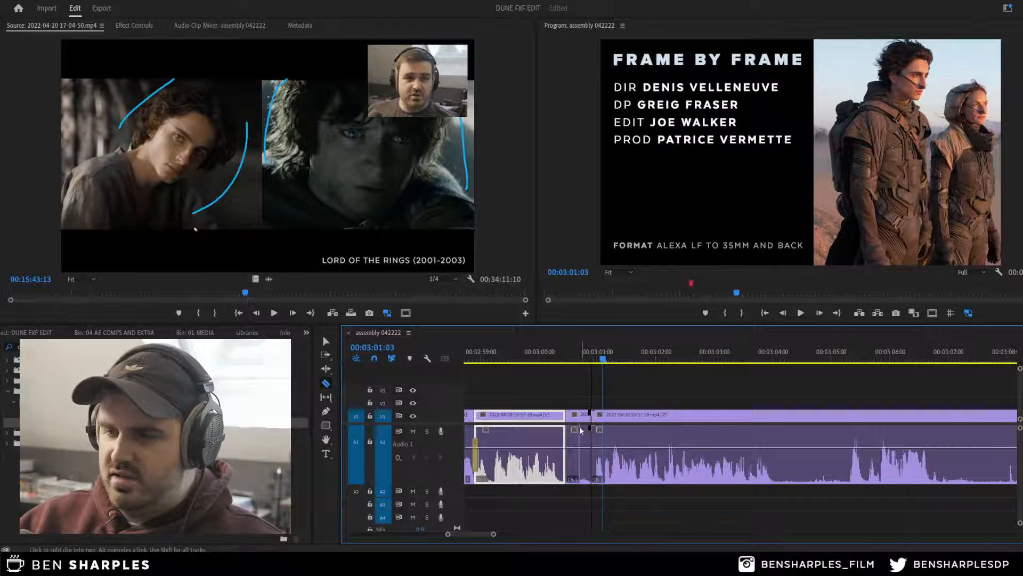
pyautogui.press('v')
pyautogui.click(578, 420)
pyautogui.press('Delete')
pyautogui.click(574, 420)
pyautogui.press('Delete')
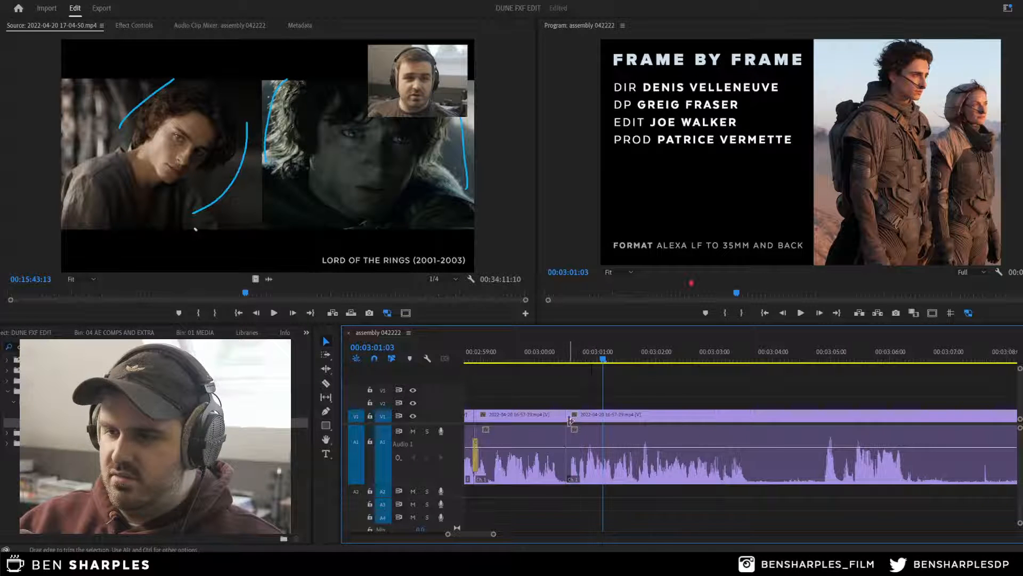
# Step: Play the new join from about 00:03:00:04 to 00:03:01:03 and save the project
pyautogui.click(546, 356)
pyautogui.press('space')
pyautogui.press('space')
pyautogui.hotkey('ctrl', 's')
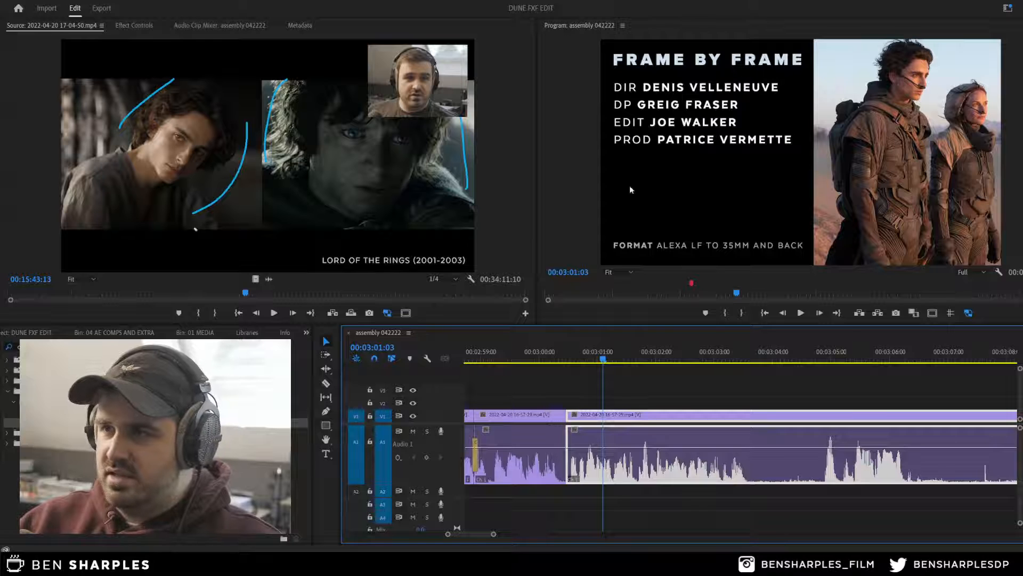
pyautogui.press('-')
pyautogui.press('-')
pyautogui.press('-')
pyautogui.press('-')
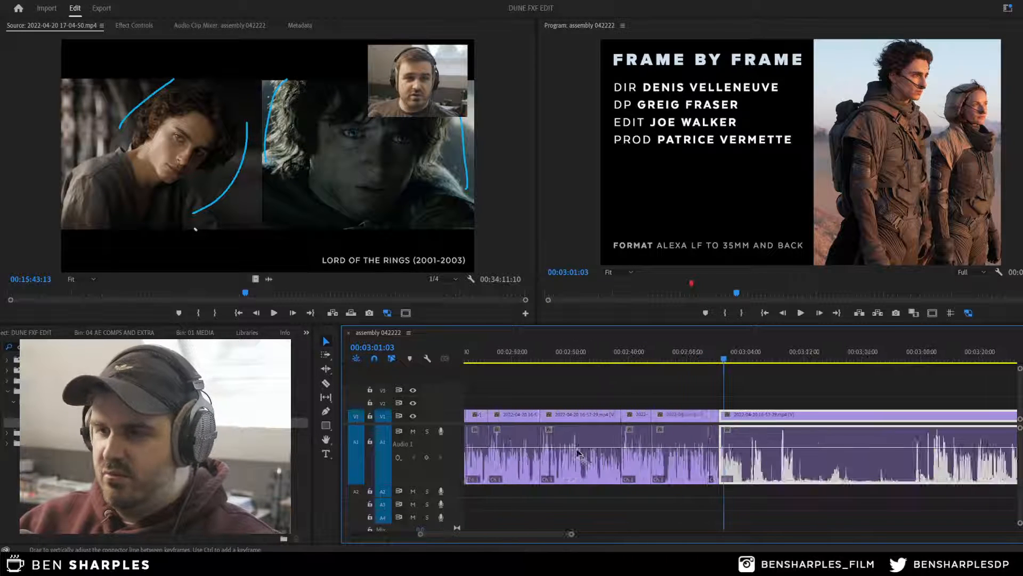
# Step: Play on from 00:03:01:03 and split the narration clip at about 00:03:04, where the speech pauses
pyautogui.press('=')
pyautogui.press('=')
pyautogui.press('=')
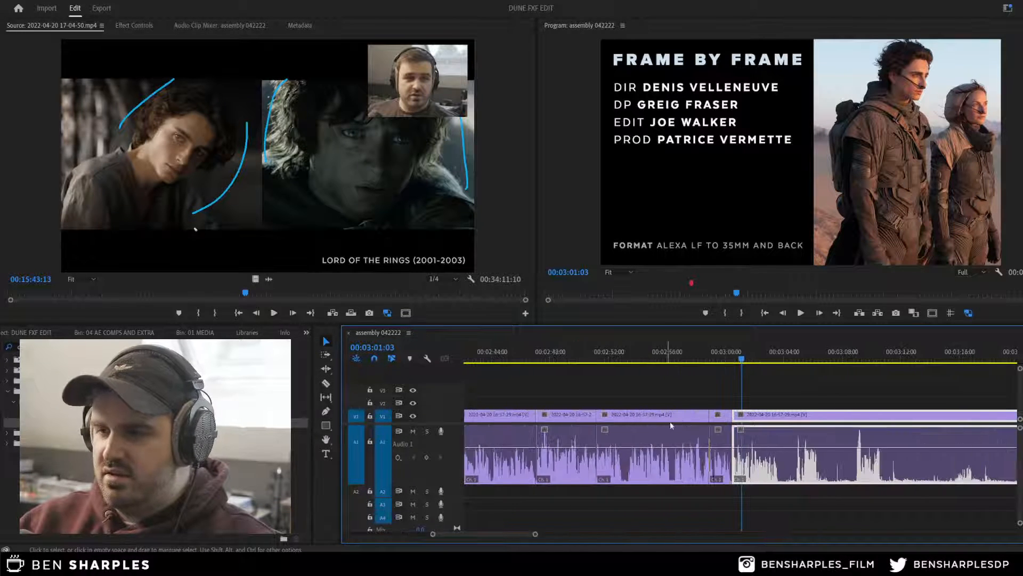
pyautogui.press('space')
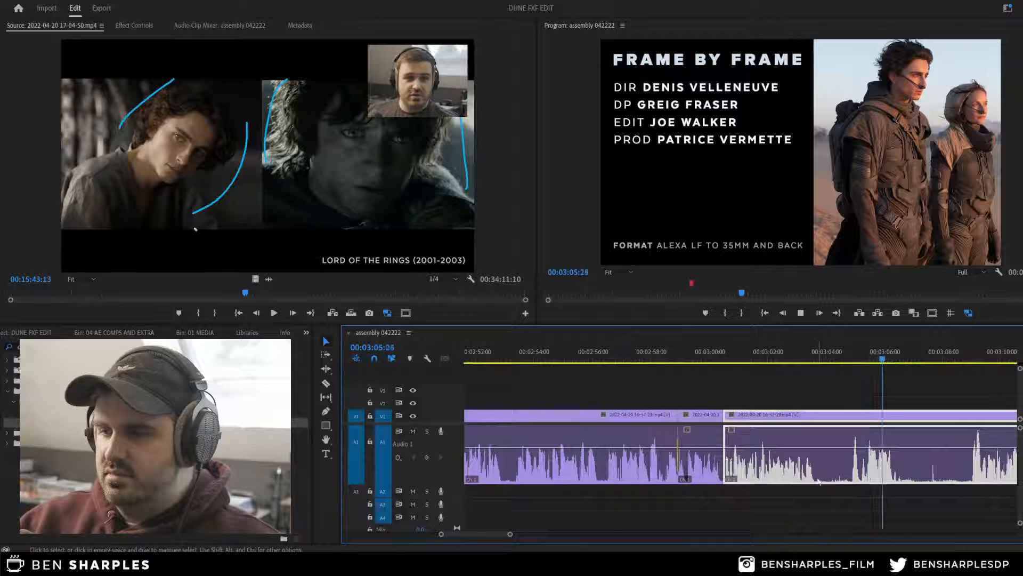
pyautogui.press('space')
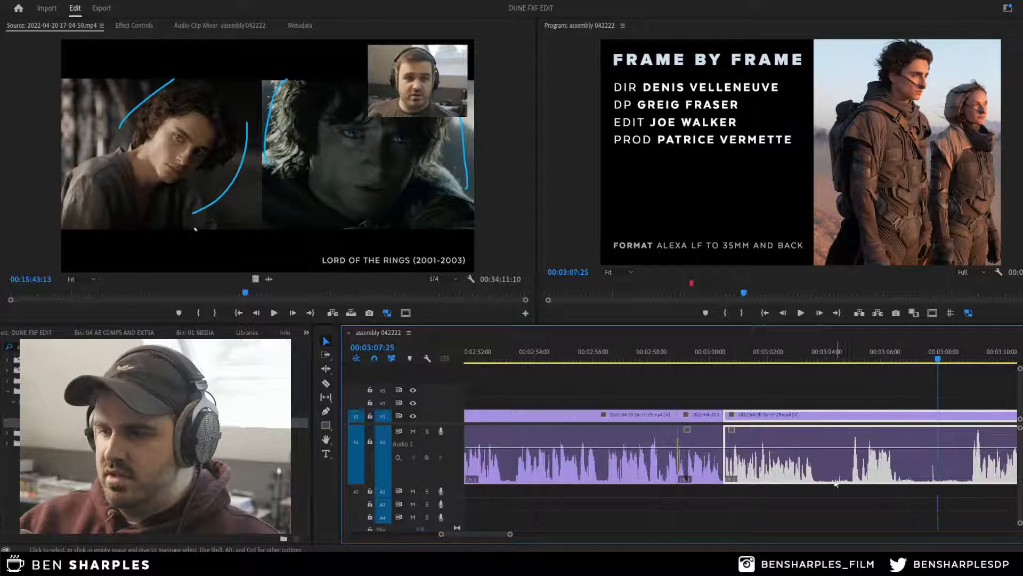
pyautogui.press('c')
pyautogui.click(819, 473)
pyautogui.press('v')
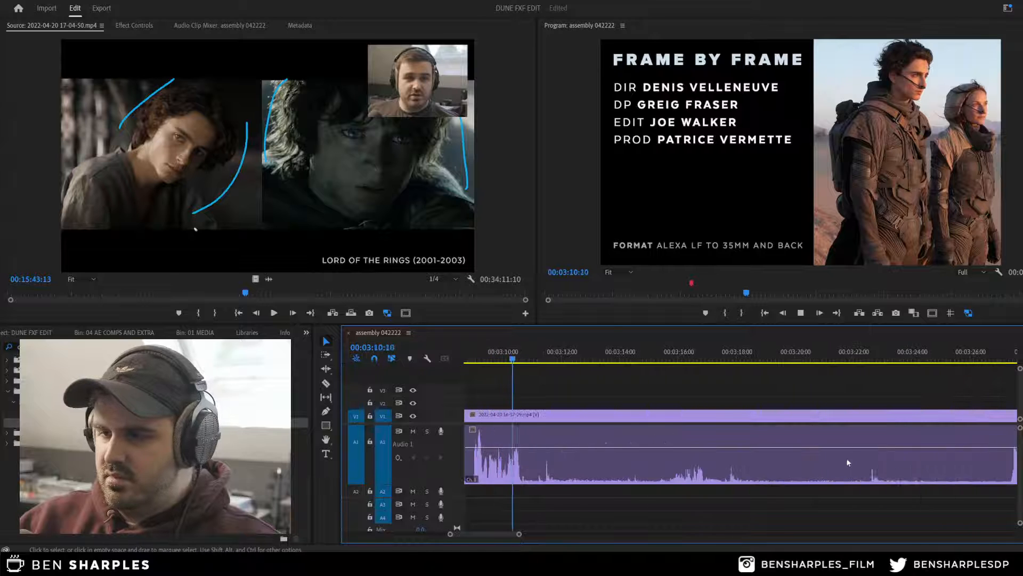
# Step: Review the footage following the split, around 00:03:10 to 00:03:12, to find where the next spoken phrase sits
pyautogui.click(525, 469)
pyautogui.press('c')
pyautogui.press('space')
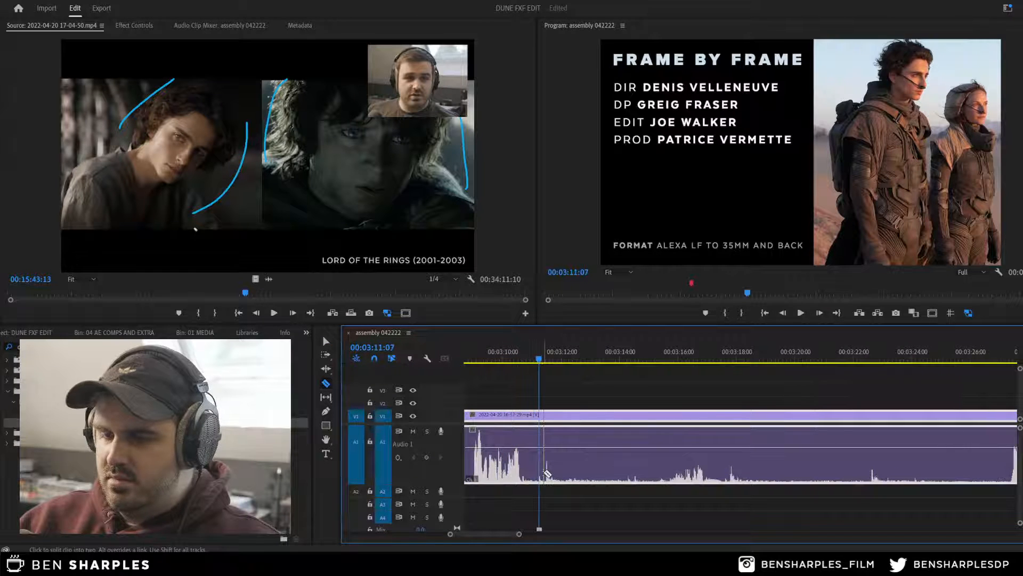
pyautogui.press('-')
pyautogui.press('-')
pyautogui.press('-')
pyautogui.press('v')
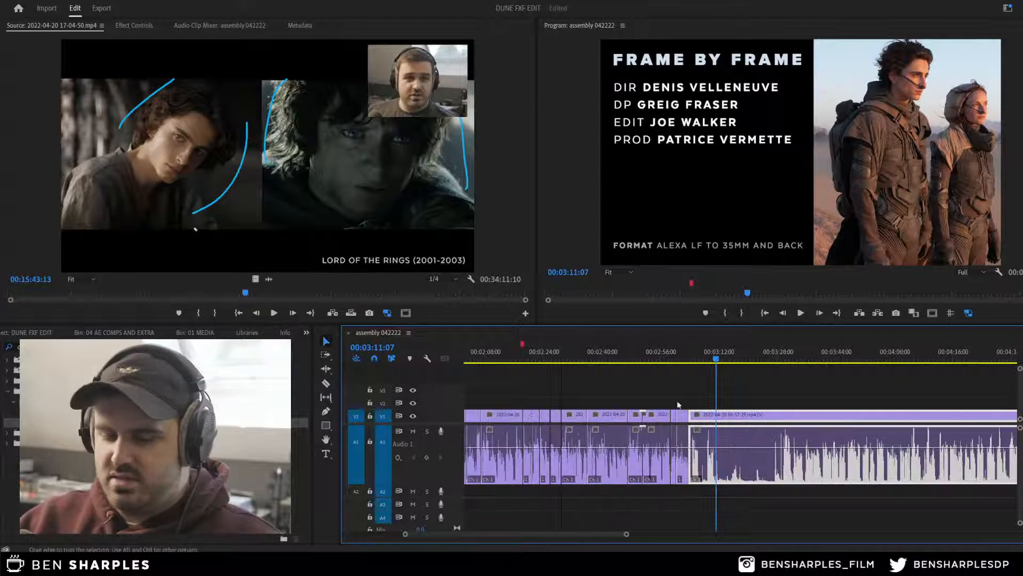
pyautogui.click(779, 351)
pyautogui.click(719, 363)
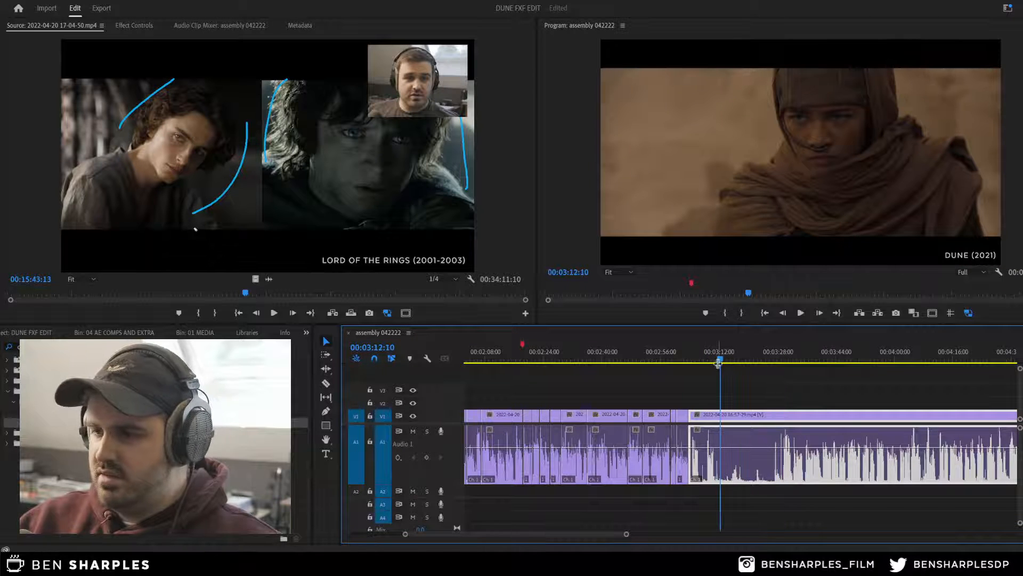
# Step: Split the clip before and after the spoken phrase, at about 00:03:09 and 00:03:10:23
pyautogui.press('=')
pyautogui.press('=')
pyautogui.press('=')
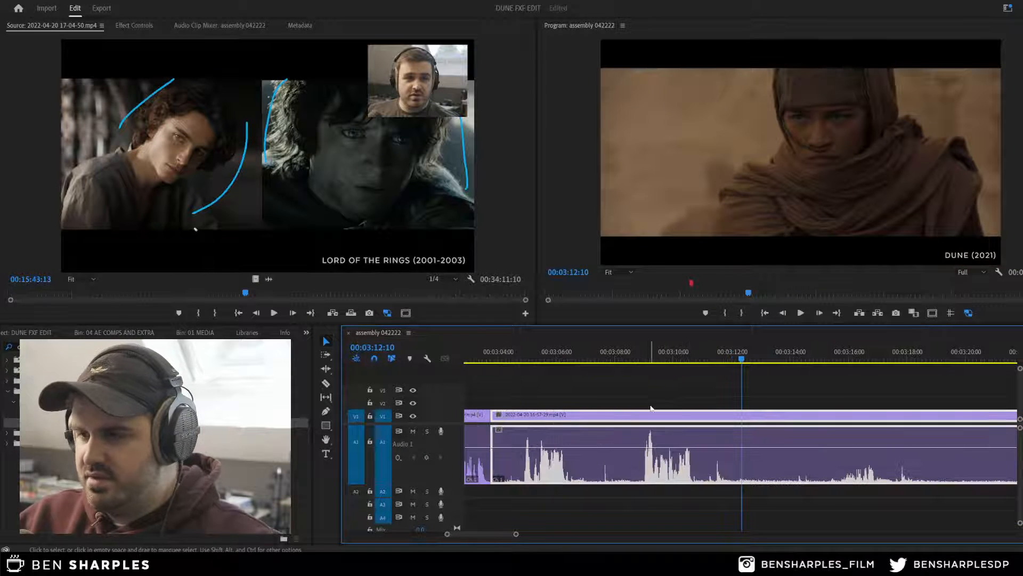
pyautogui.click(641, 358)
pyautogui.press('space')
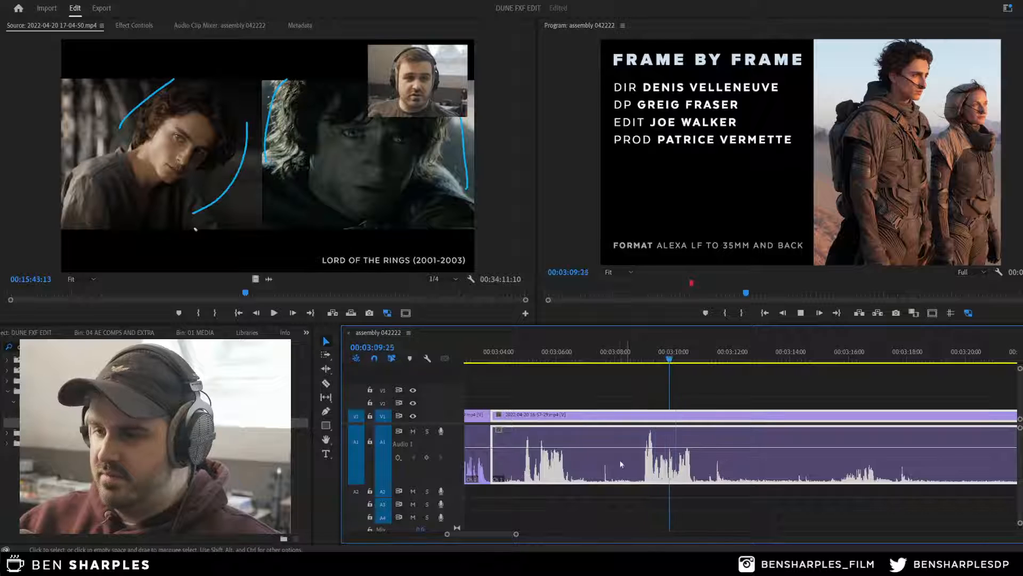
pyautogui.press('c')
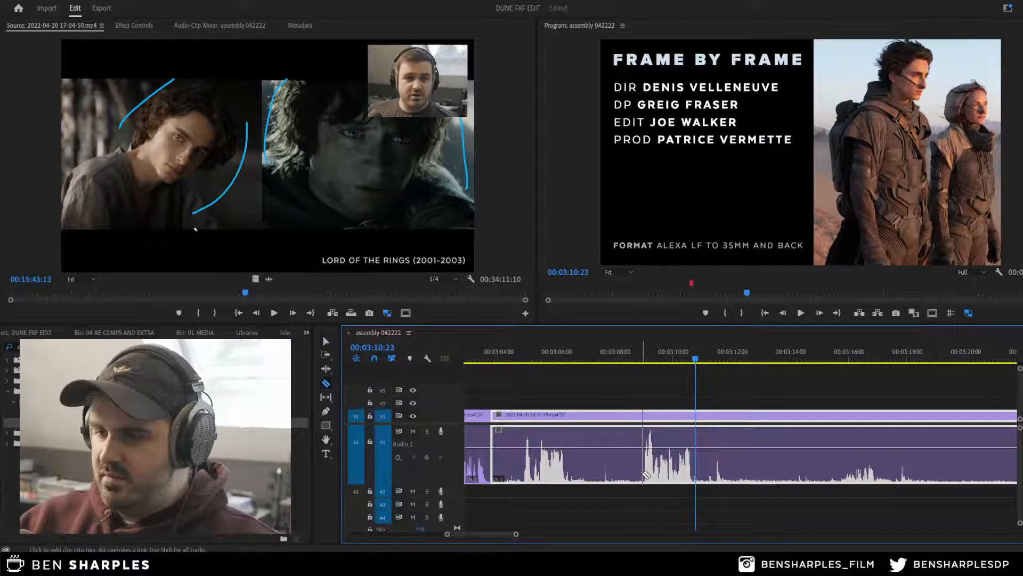
pyautogui.click(644, 474)
pyautogui.click(696, 453)
pyautogui.press('v')
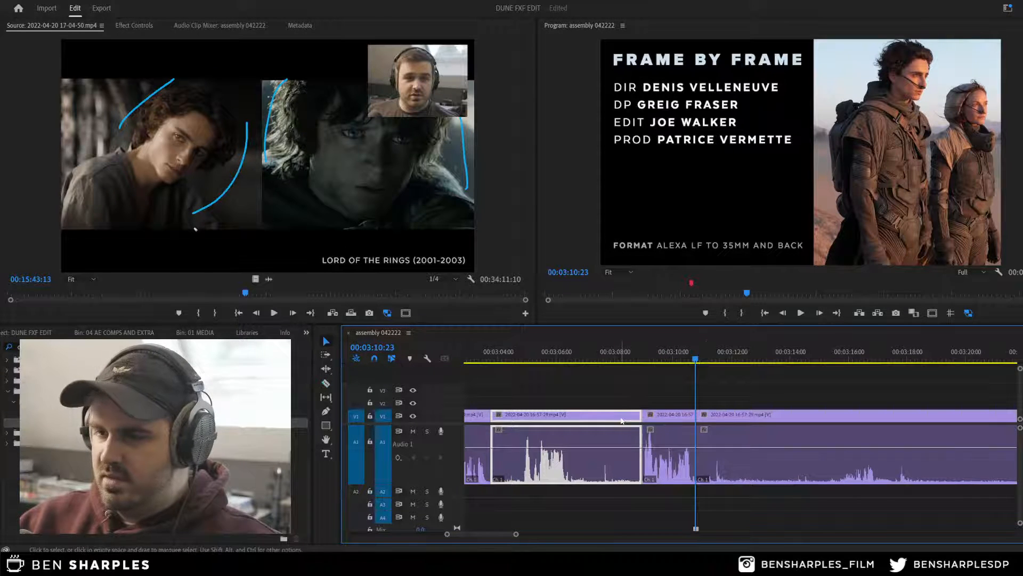
# Step: Play the sequence from 00:03:00:14 into the segment before the isolated phrase to judge which take to keep
pyautogui.press('-')
pyautogui.press('-')
pyautogui.click(655, 357)
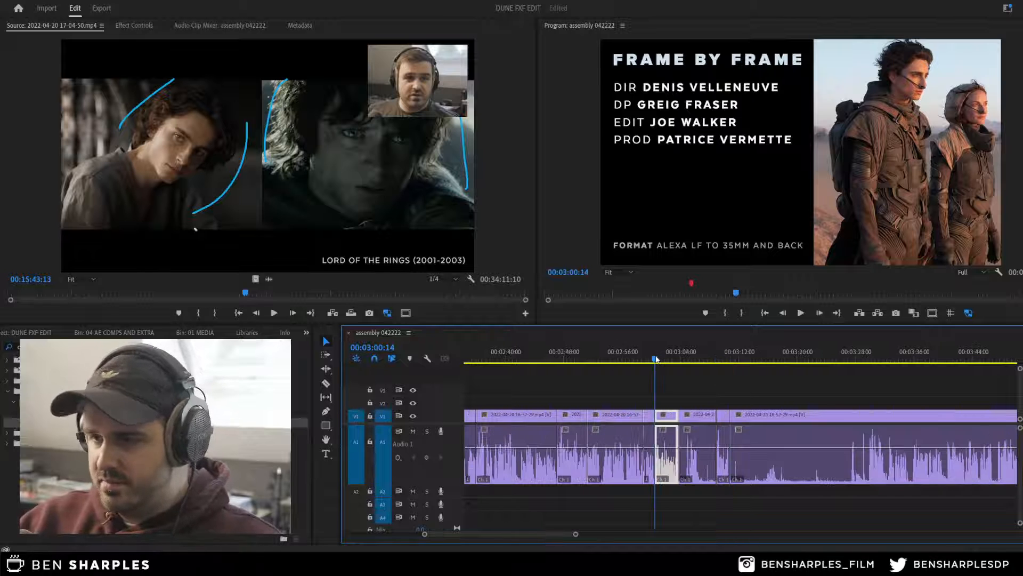
pyautogui.press('=')
pyautogui.press('=')
pyautogui.press('=')
pyautogui.press('space')
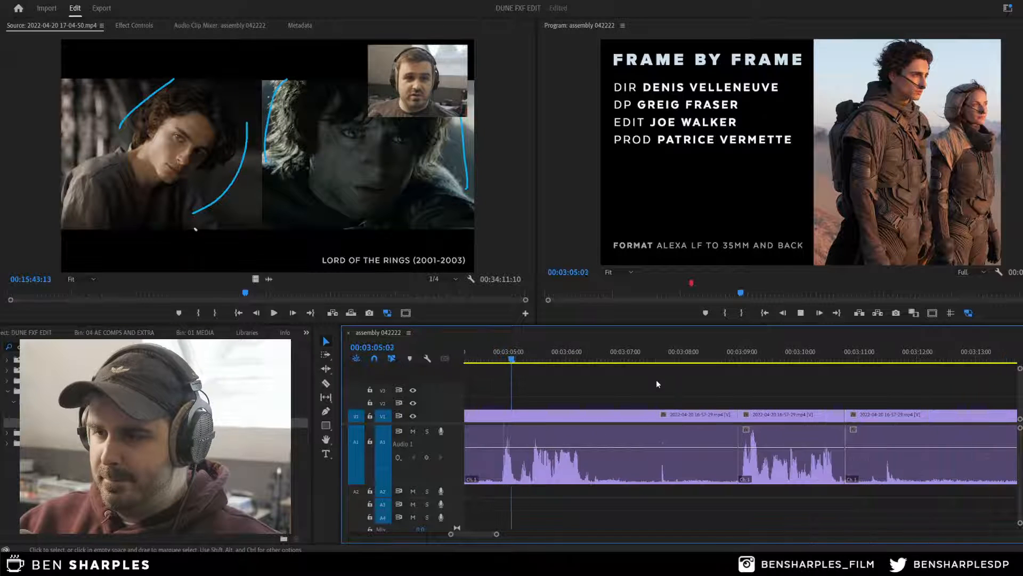
pyautogui.press('space')
# Step: Delete the segment between about 00:03:04 and 00:03:09 and close the gap it leaves
pyautogui.click(508, 430)
pyautogui.press('space')
pyautogui.press('space')
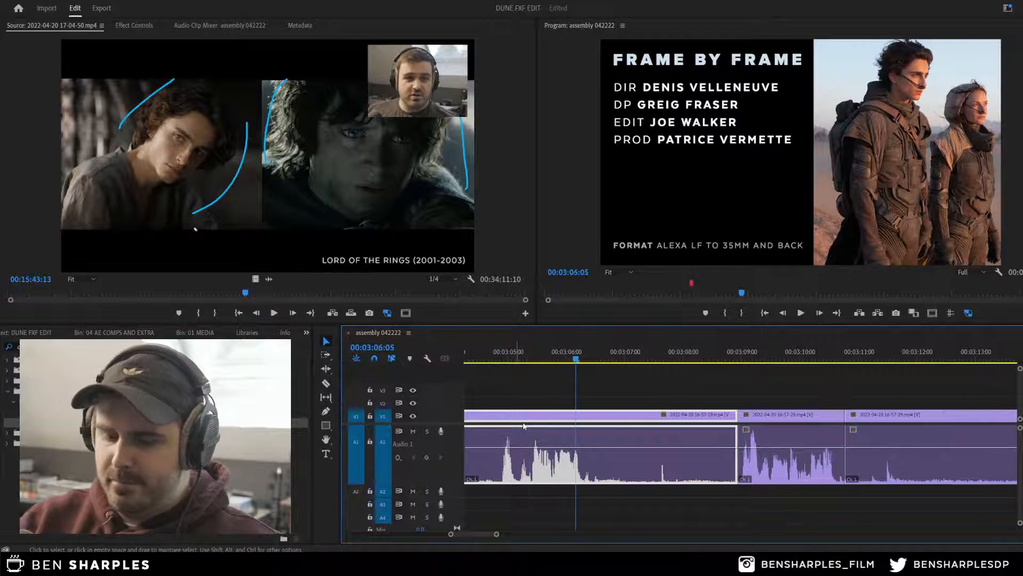
pyautogui.press('Delete')
pyautogui.click(525, 420)
pyautogui.press('Delete')
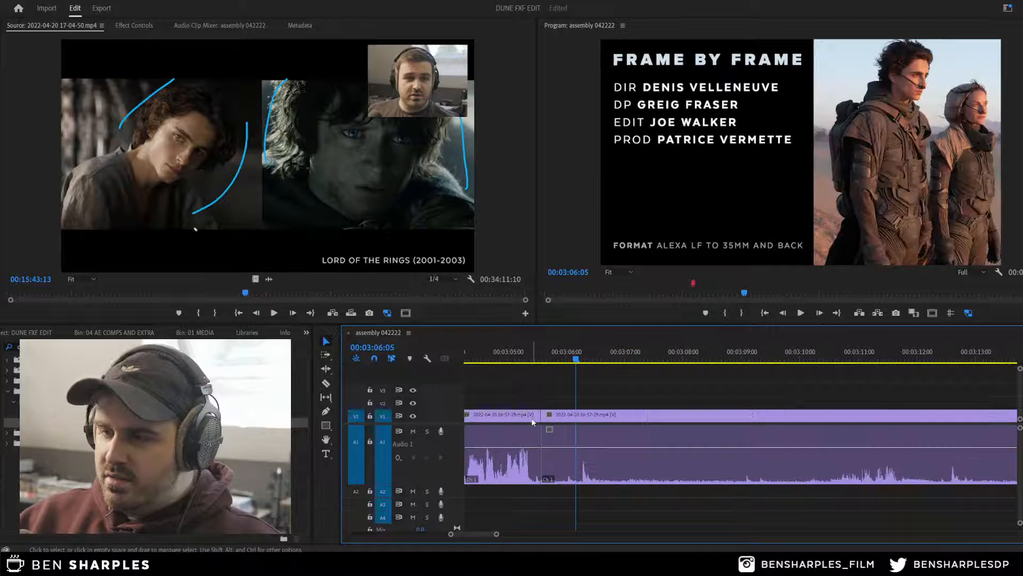
# Step: Play the sequence across the new join near 00:03:04 to check how the speech flows
pyautogui.press('-')
pyautogui.press('-')
pyautogui.click(660, 355)
pyautogui.press('=')
pyautogui.press('=')
pyautogui.press('=')
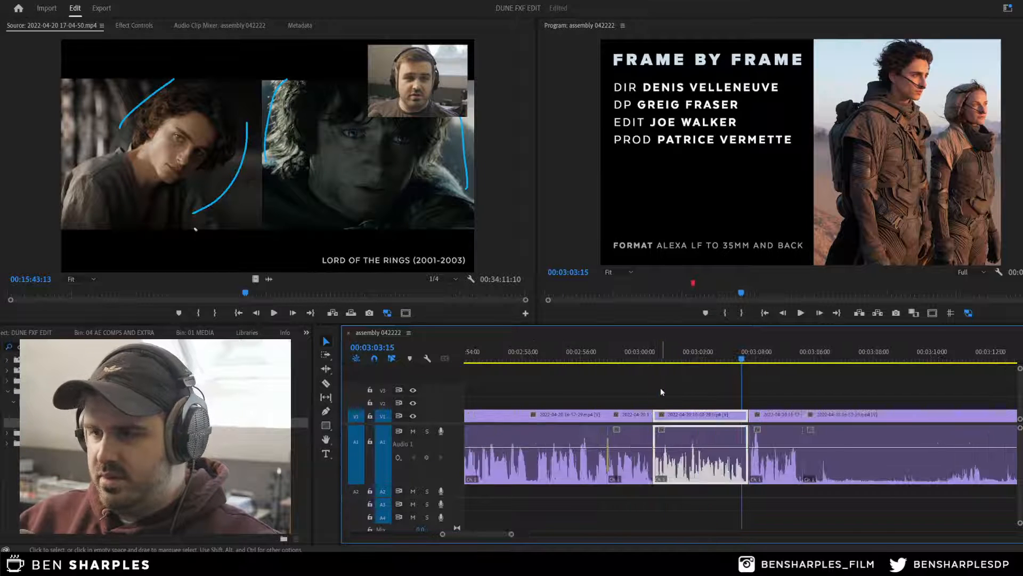
pyautogui.press('space')
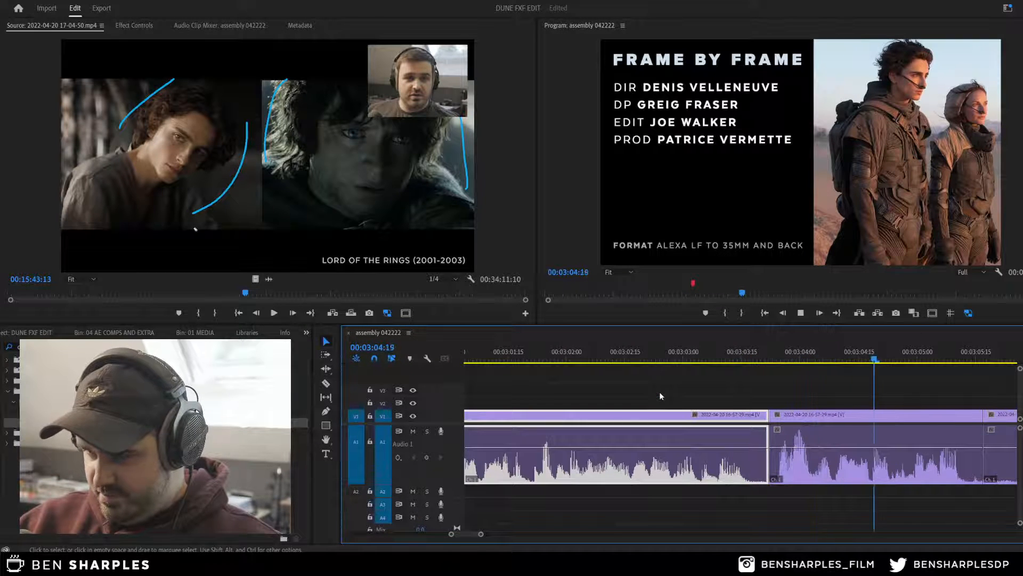
pyautogui.press('space')
# Step: Split the last clip at about 00:03:22 and delete its quiet portion before the cut, leaving a gap
pyautogui.press('-')
pyautogui.press('-')
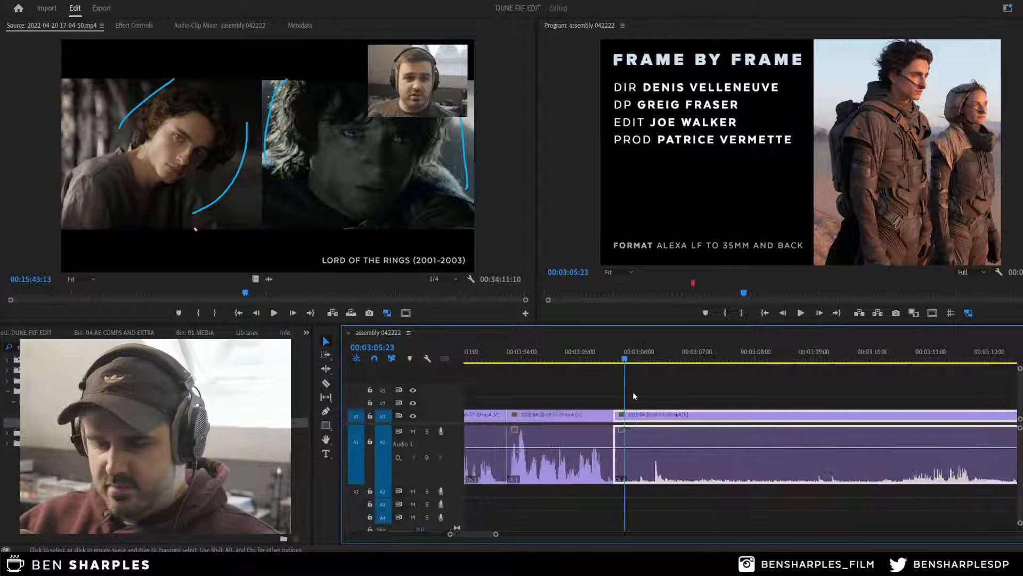
pyautogui.press('-')
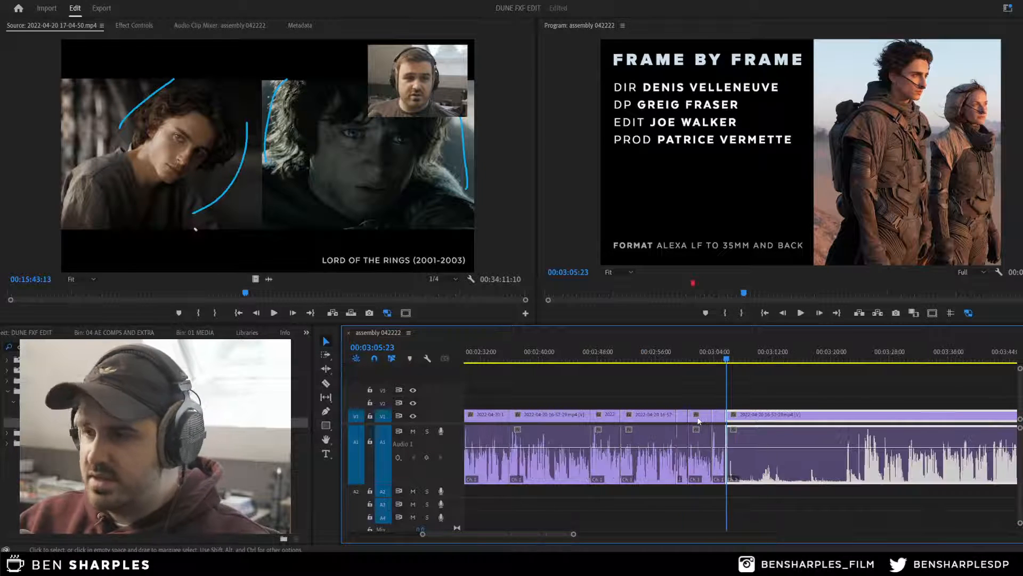
pyautogui.press('c')
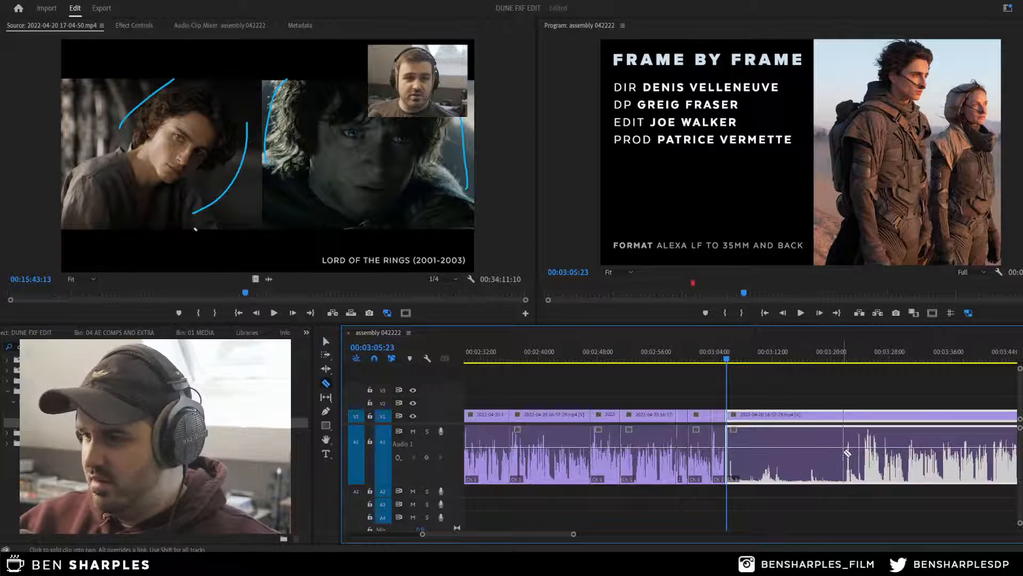
pyautogui.click(846, 453)
pyautogui.press('v')
pyautogui.click(802, 426)
pyautogui.press('Delete')
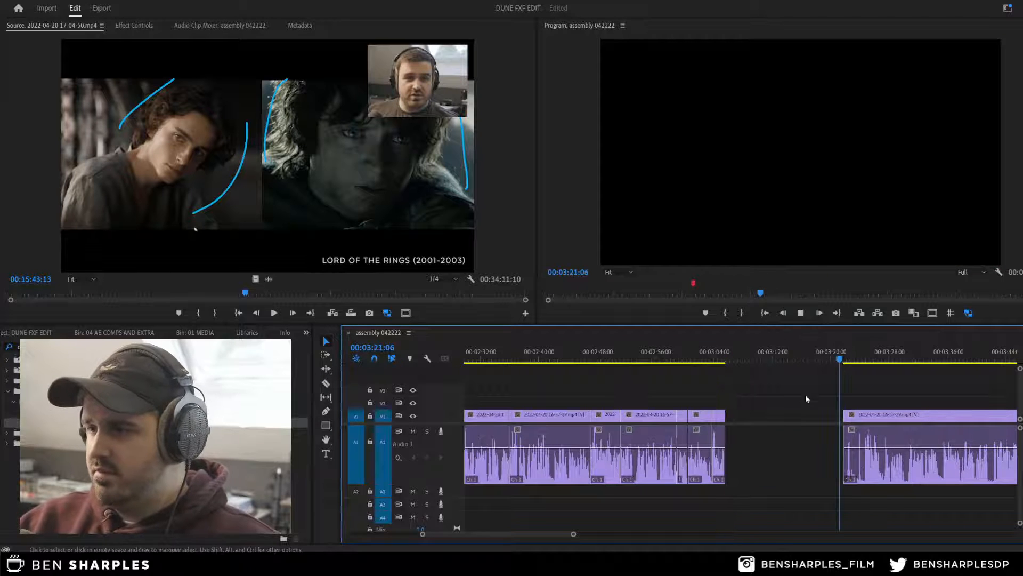
# Step: Play the opening of the clip after the gap to find where the usable speech begins
pyautogui.press('Down')
pyautogui.press('space')
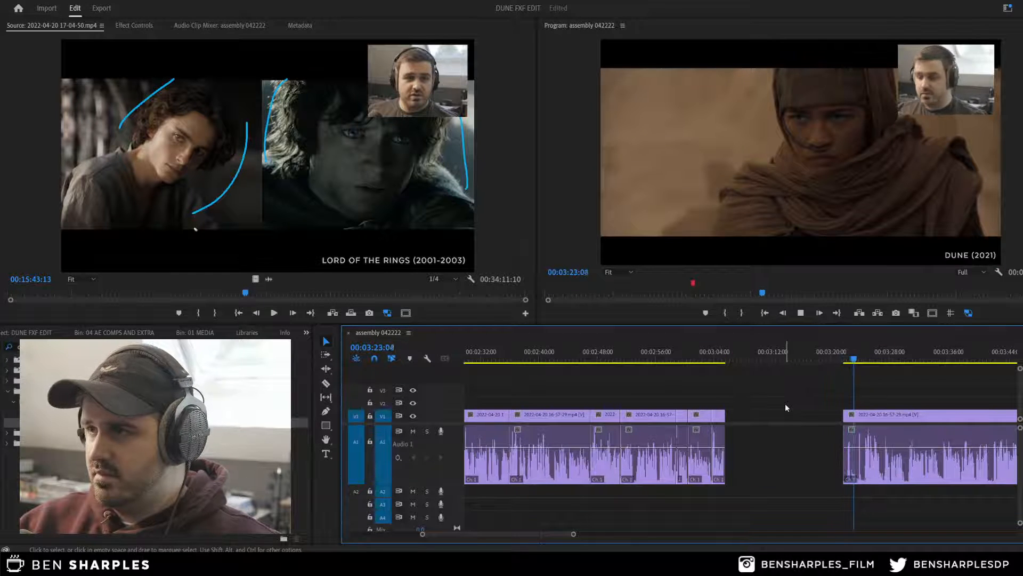
pyautogui.press('space')
pyautogui.click(864, 436)
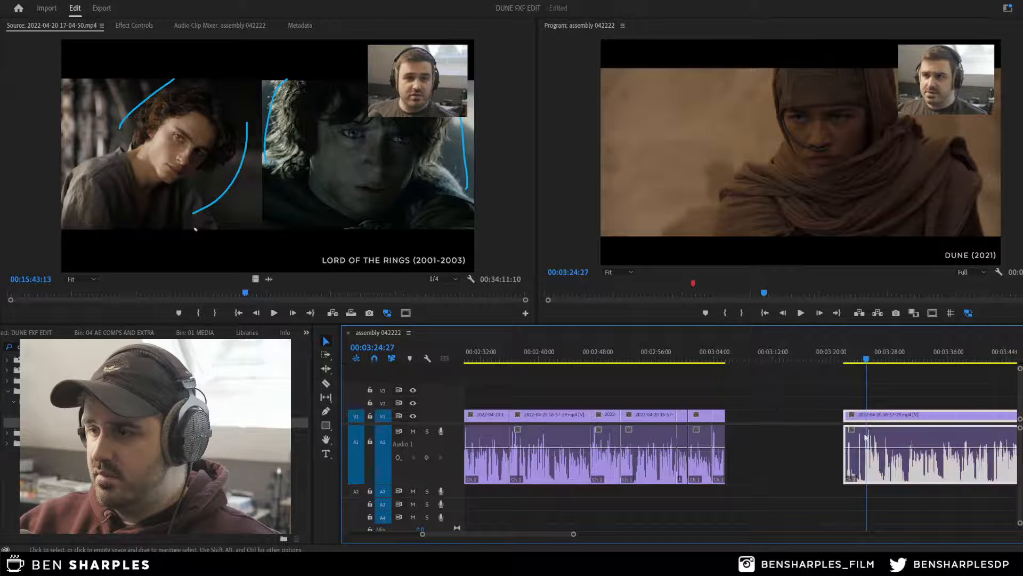
pyautogui.click(858, 356)
pyautogui.press('=')
pyautogui.press('=')
pyautogui.press('=')
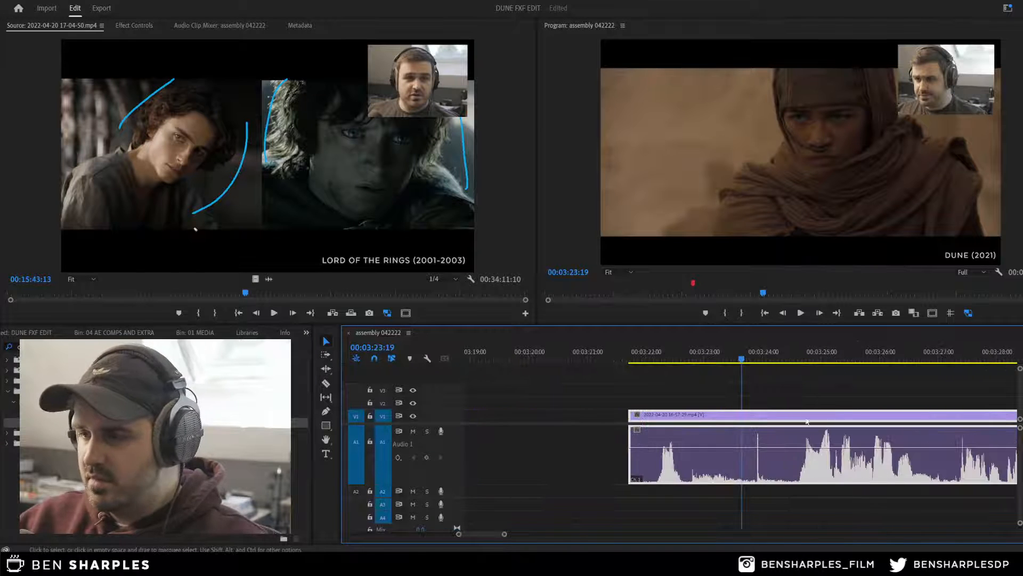
pyautogui.press('space')
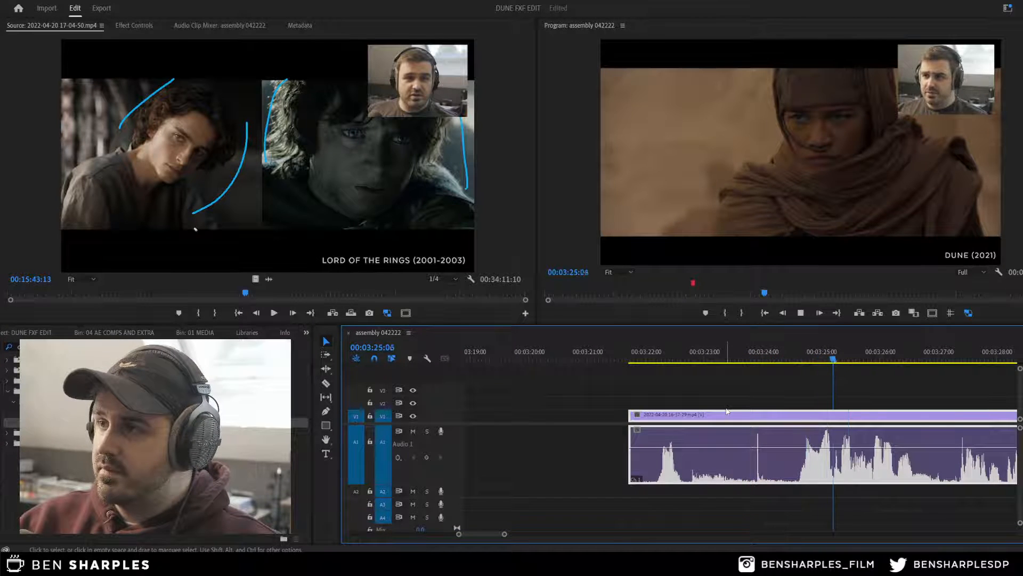
# Step: Split the clip after the gap at about 00:03:24:15 and delete the portion before the speech
pyautogui.press('space')
pyautogui.press('c')
pyautogui.click(794, 452)
pyautogui.press('v')
pyautogui.click(747, 444)
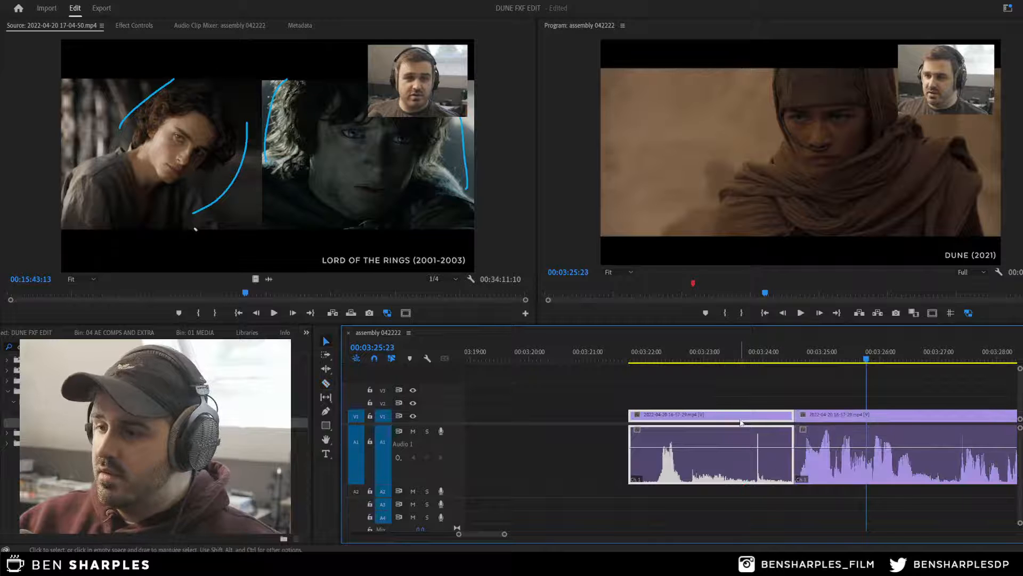
pyautogui.press('Delete')
# Step: Move the remaining footage earlier so it starts at about 00:03:13, keeping a shorter gap before it
pyautogui.press('-')
pyautogui.press('-')
pyautogui.press('-')
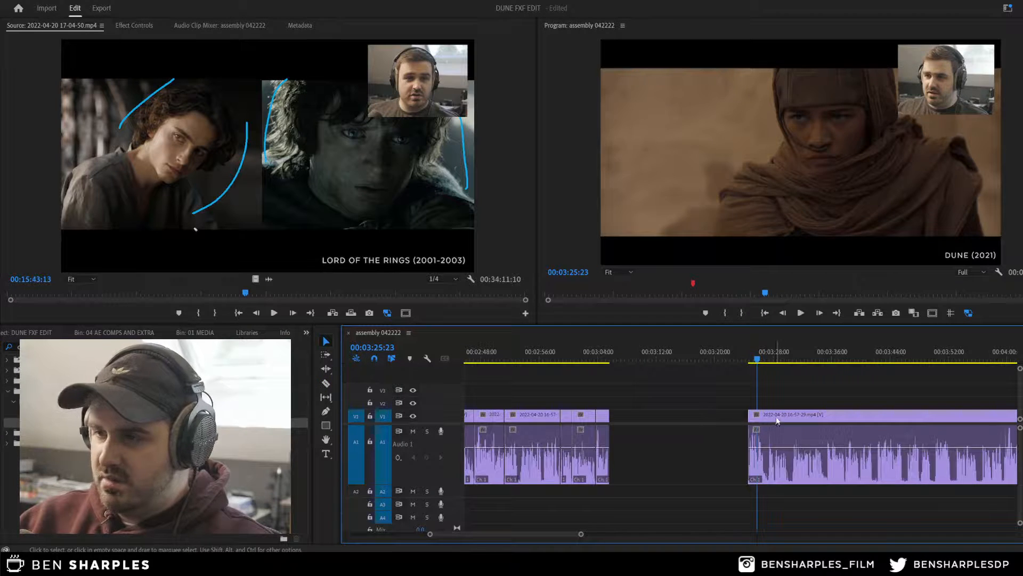
pyautogui.moveTo(777, 421); pyautogui.dragTo(691, 421)
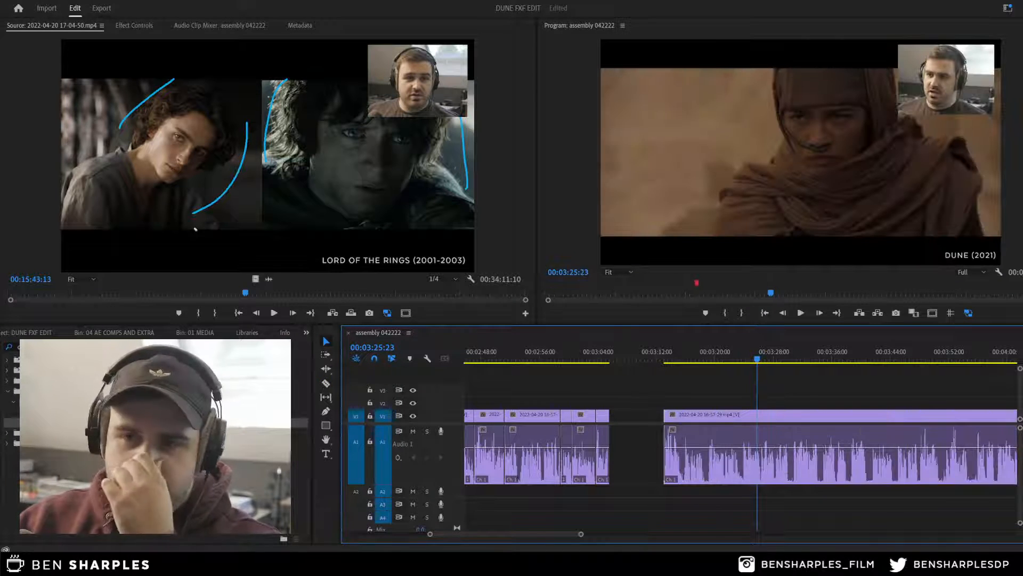
# Step: Open the imgs bin and place the Dune image on track V3 at the start of the gap
pyautogui.click(30, 333)
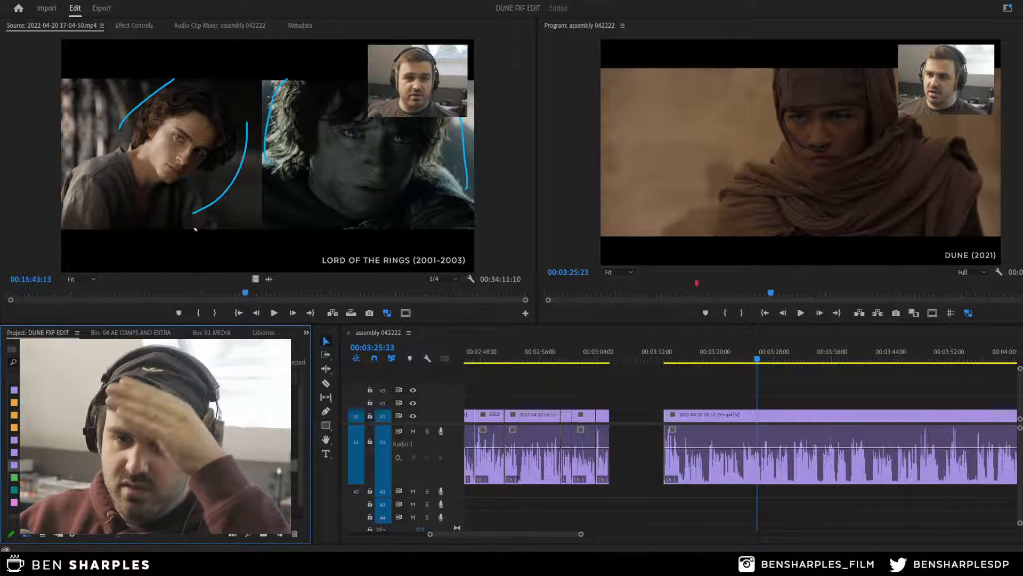
pyautogui.click(26, 428)
pyautogui.click(25, 414)
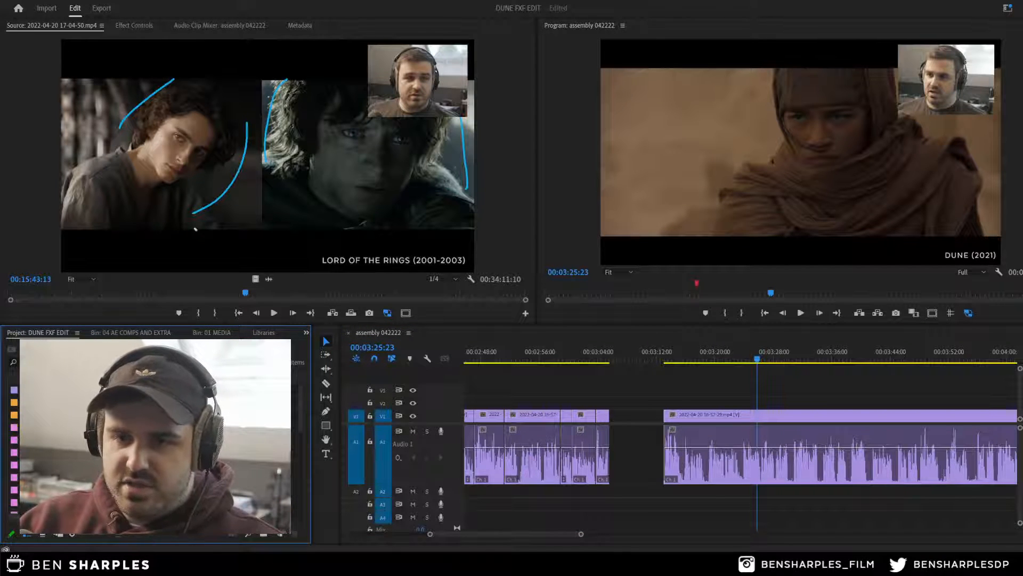
pyautogui.click(42, 536)
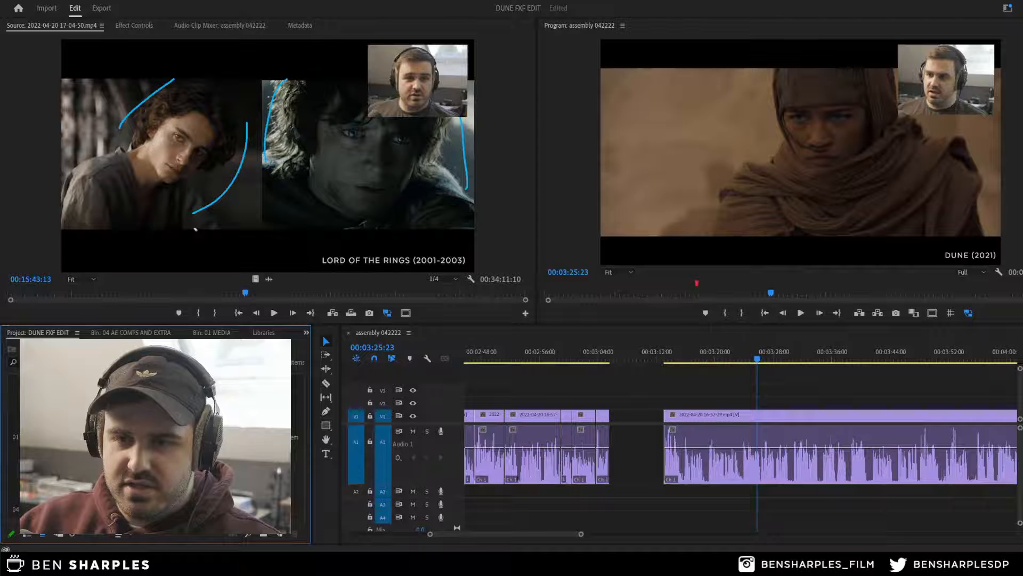
pyautogui.doubleClick(56, 406)
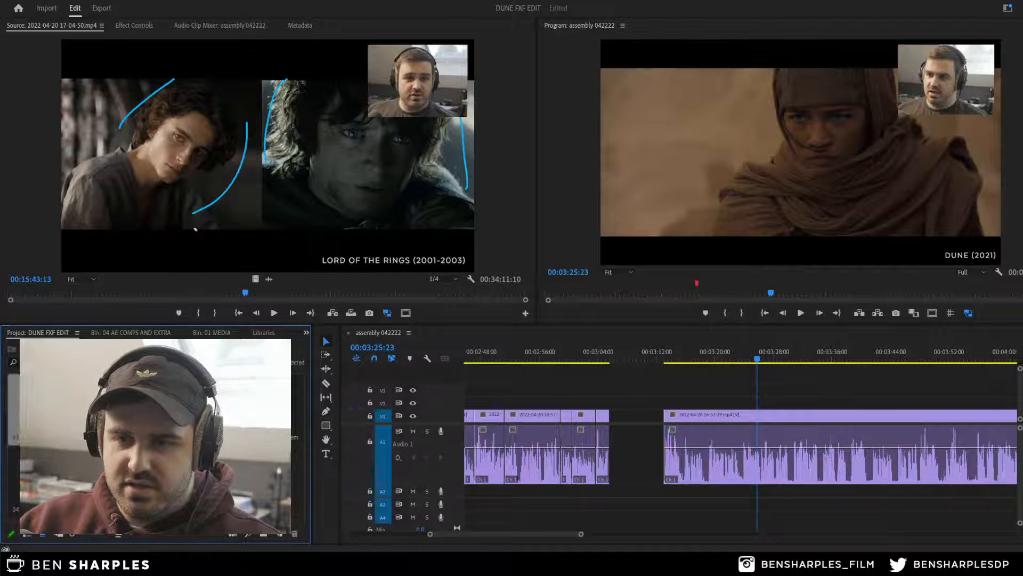
pyautogui.click(42, 535)
pyautogui.doubleClick(53, 409)
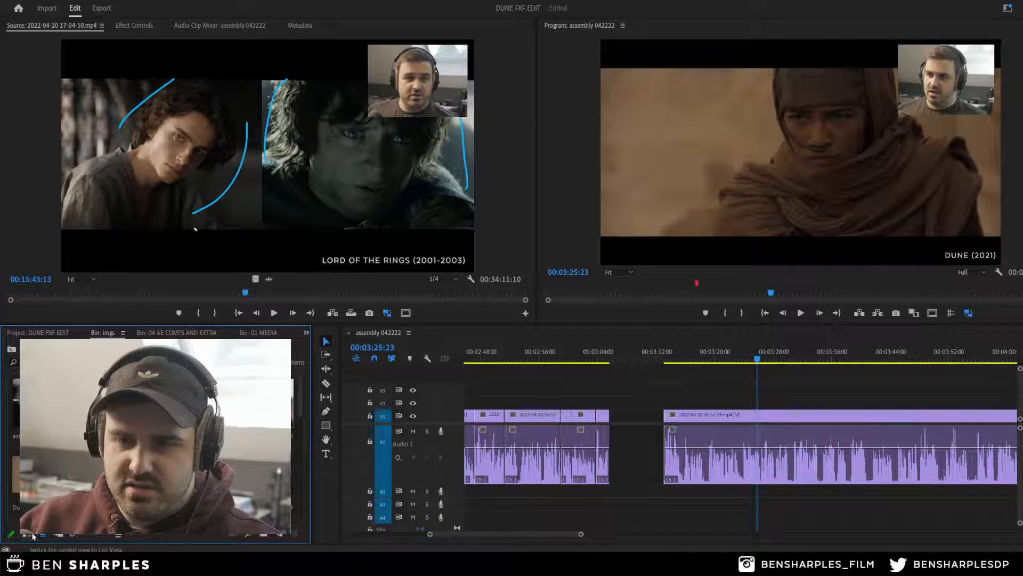
pyautogui.click(57, 535)
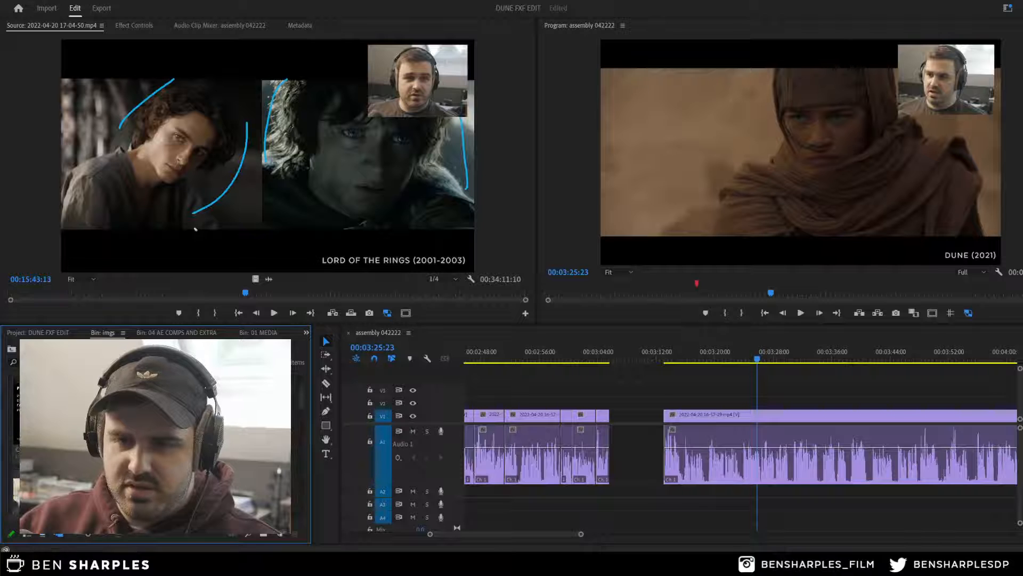
pyautogui.moveTo(160, 419); pyautogui.dragTo(613, 393)
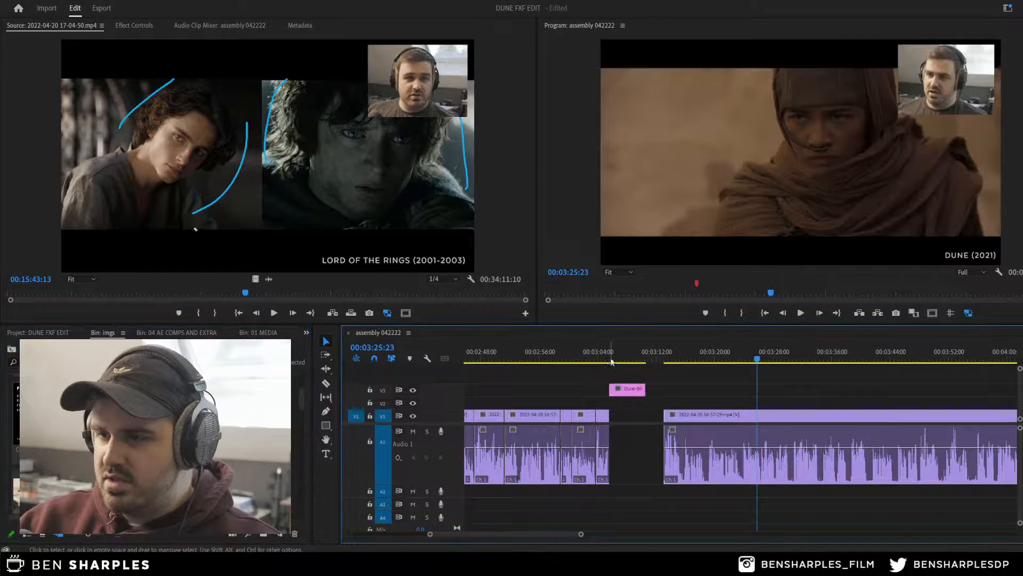
# Step: Play into the Dune image, split it at 00:03:08:00 and delete the portion after the cut
pyautogui.click(610, 355)
pyautogui.press('=')
pyautogui.press('=')
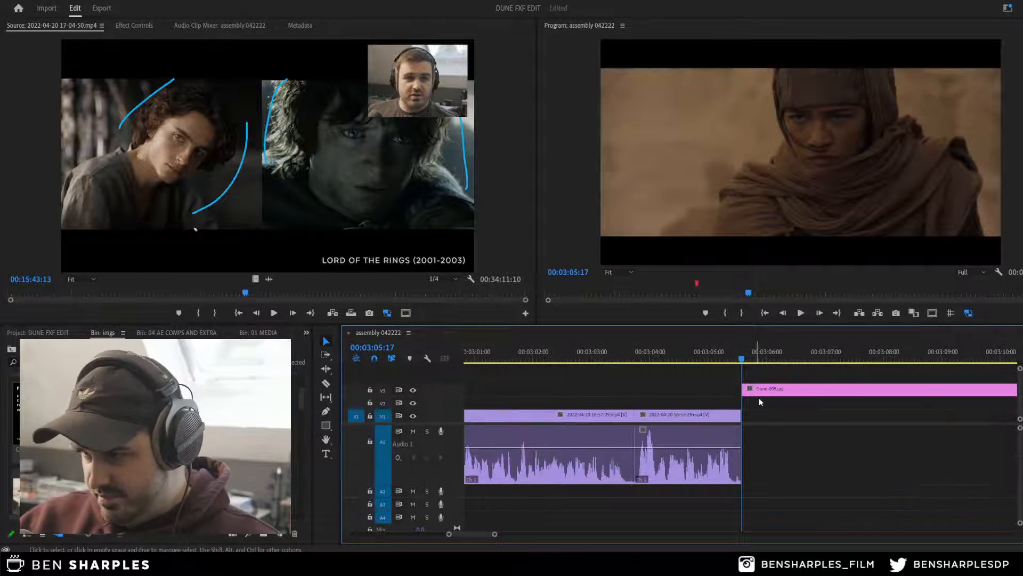
pyautogui.press('space')
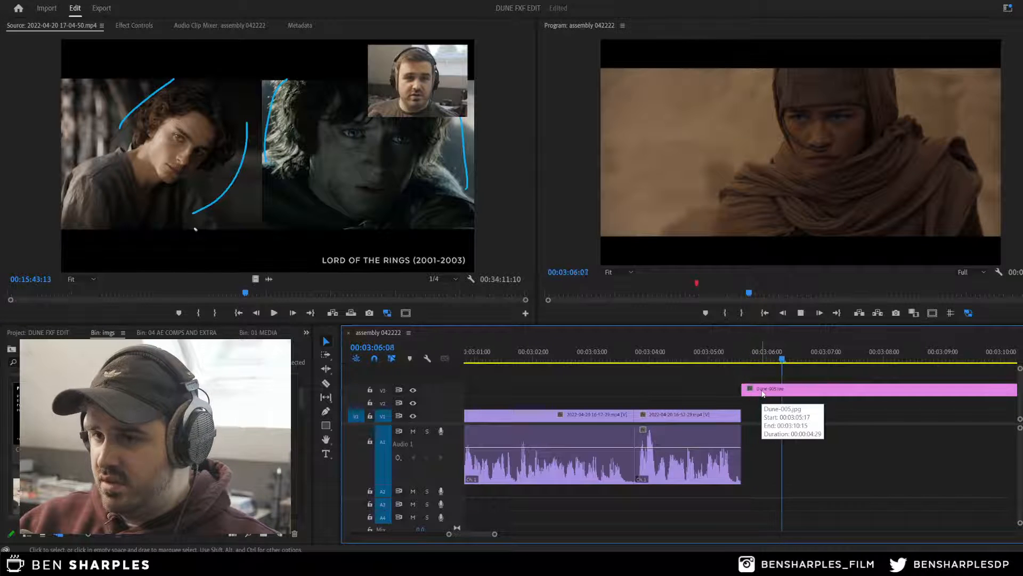
pyautogui.press('space')
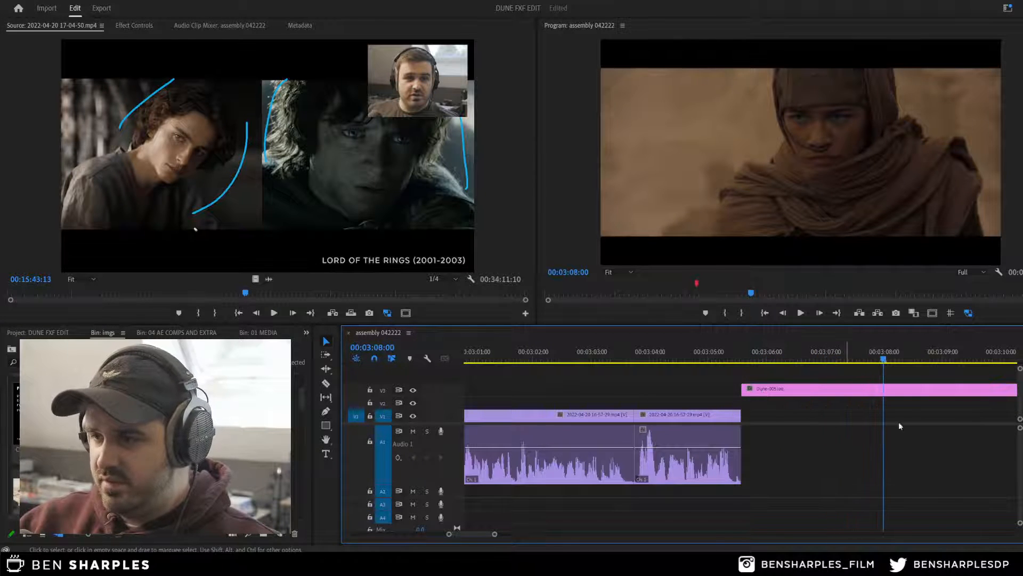
pyautogui.press('c')
pyautogui.click(884, 391)
pyautogui.press('v')
pyautogui.click(931, 392)
pyautogui.press('Delete')
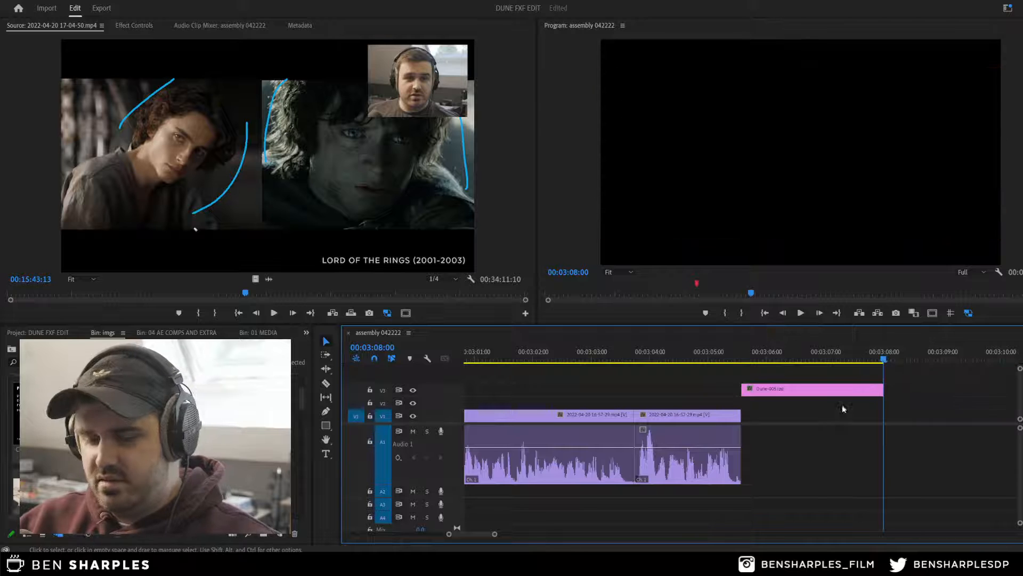
# Step: Move the shortened Dune image down from track V3 to track V2
pyautogui.press('-')
pyautogui.click(773, 359)
pyautogui.moveTo(767, 389); pyautogui.dragTo(765, 401)
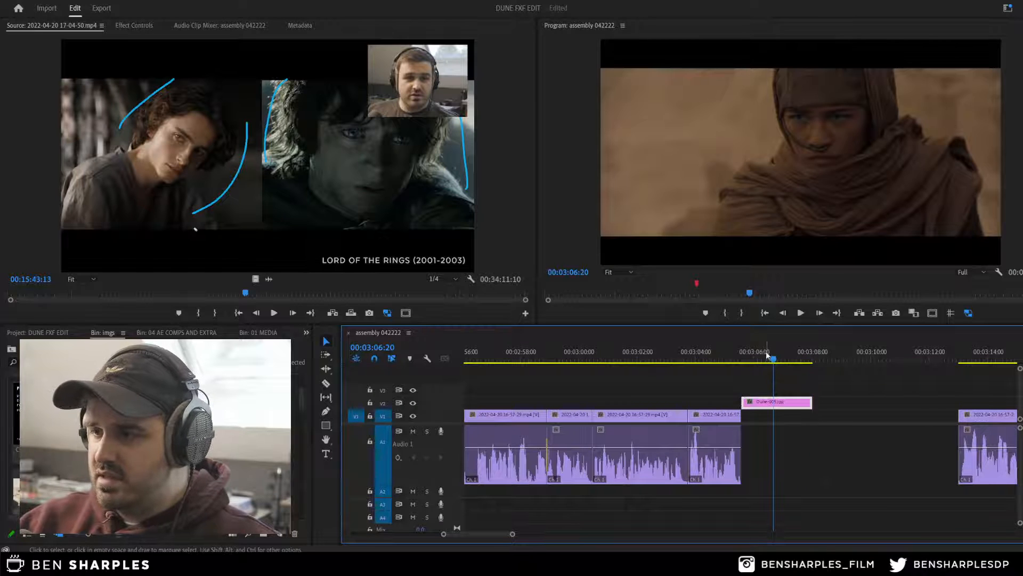
# Step: Scale the Dune image up to 144 so it fills the frame without black bars
pyautogui.press('Left')
pyautogui.press('Left')
pyautogui.press('Left')
pyautogui.press('Left')
pyautogui.press('Left')
pyautogui.press('Left')
pyautogui.press('Left')
pyautogui.press('Left')
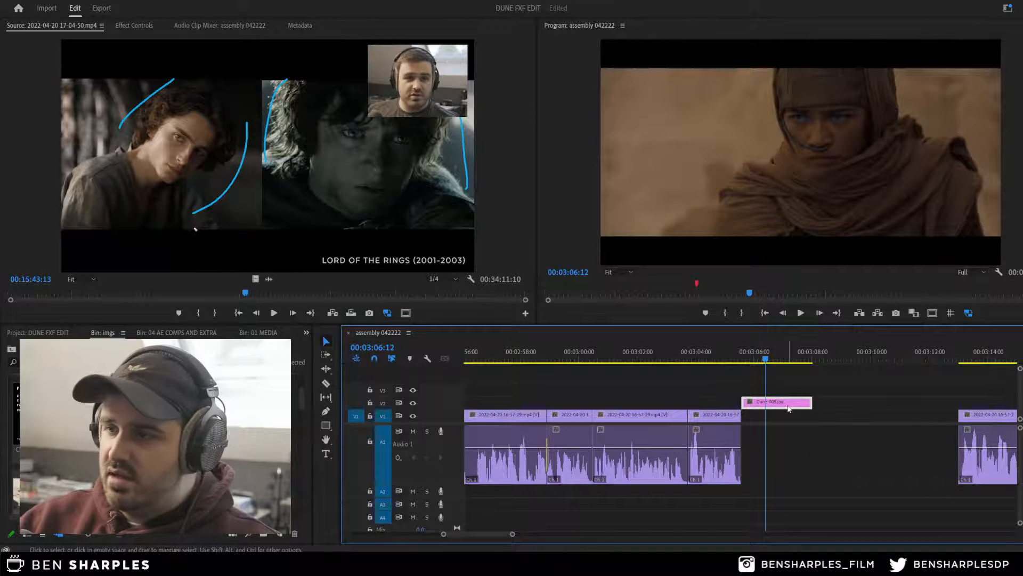
pyautogui.doubleClick(767, 402)
pyautogui.click(178, 25)
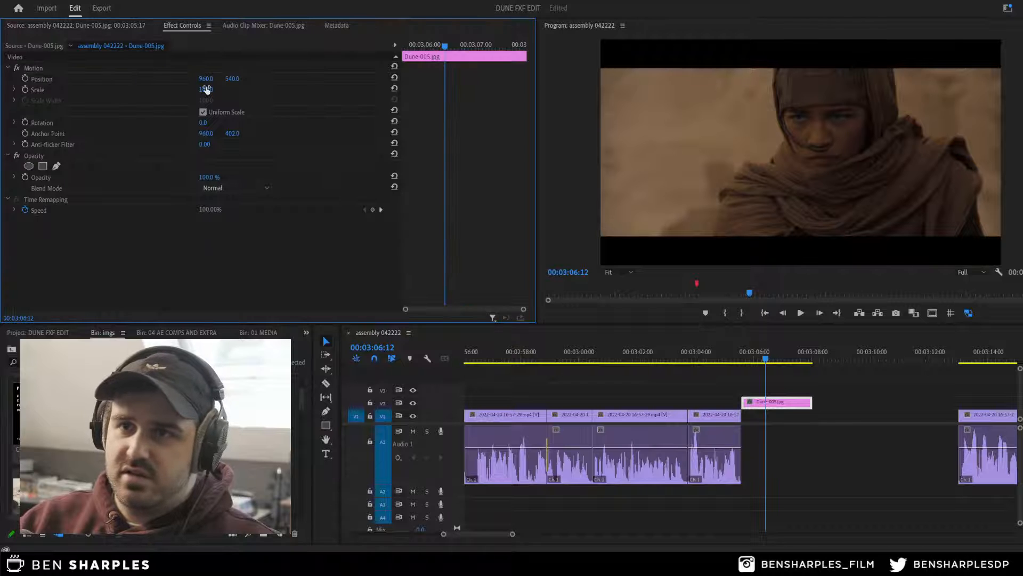
pyautogui.moveTo(207, 90); pyautogui.dragTo(230, 90)
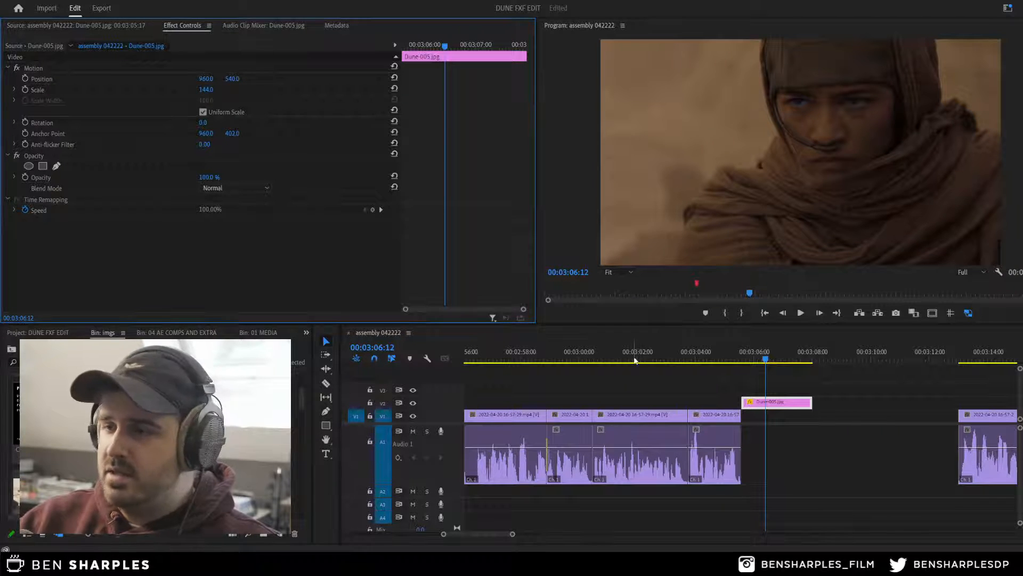
# Step: Keyframe the Dune image's scale from 144 at its start, 00:03:05:17, to 160 at its end, 00:03:08:00
pyautogui.click(744, 360)
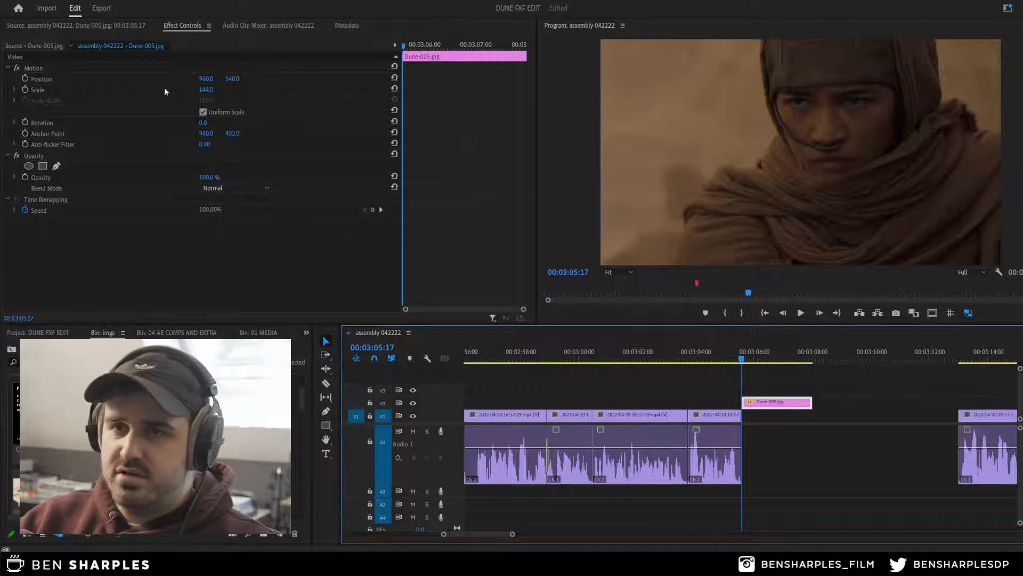
pyautogui.click(26, 90)
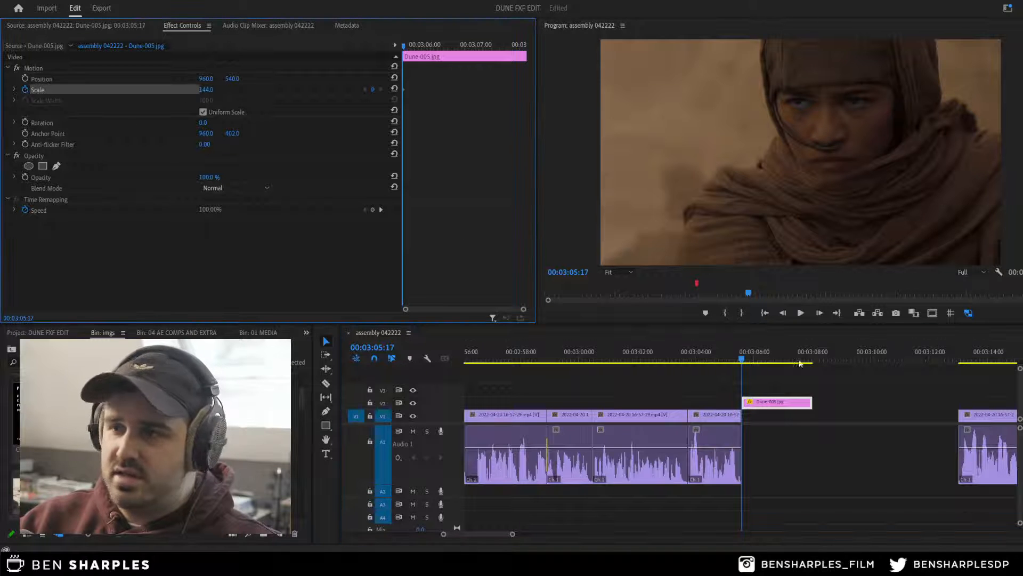
pyautogui.click(813, 357)
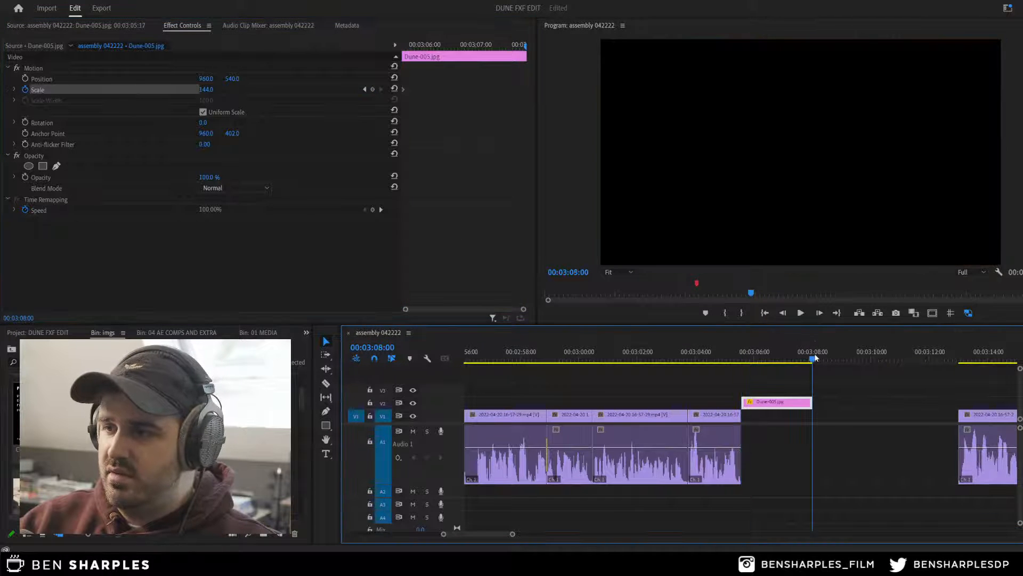
pyautogui.click(207, 90)
pyautogui.write('16')
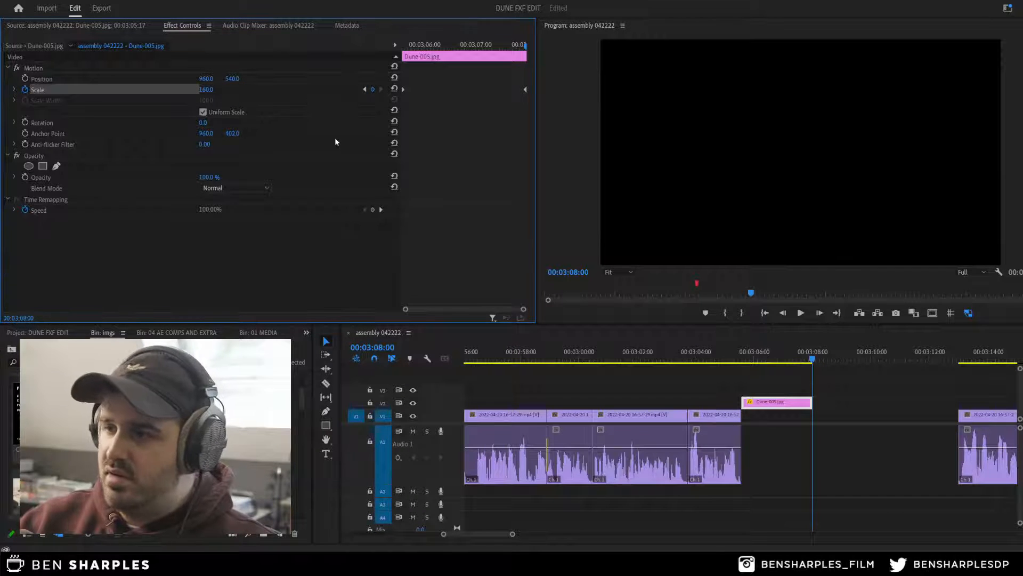
# Step: Play back the Dune image to check the slow zoom
pyautogui.click(744, 356)
pyautogui.press('space')
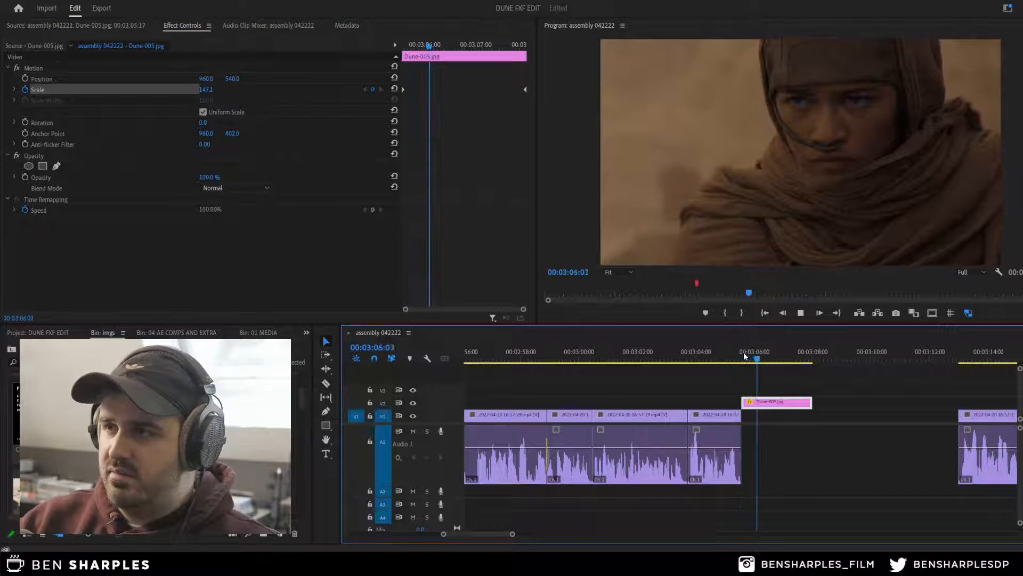
pyautogui.press('space')
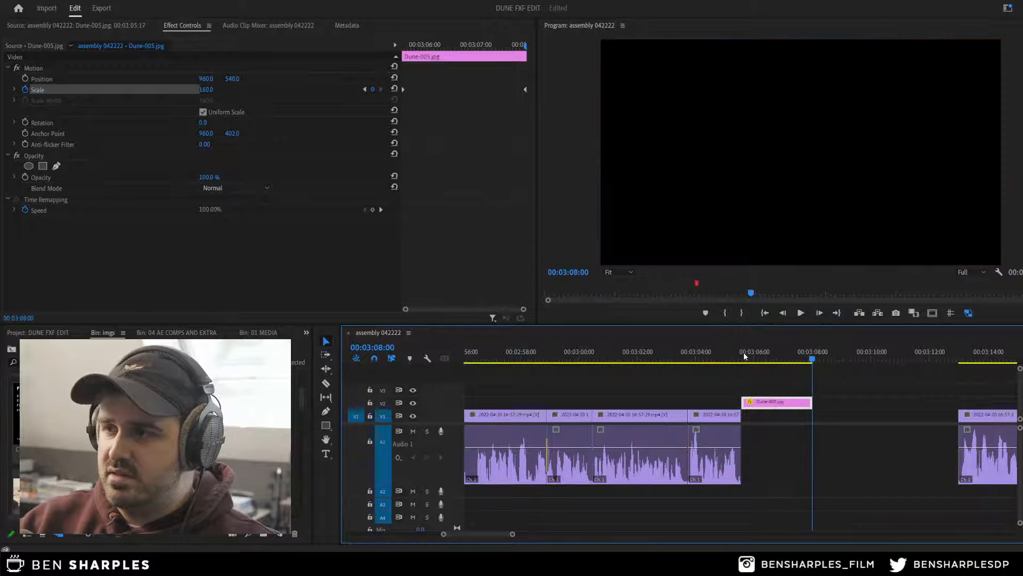
pyautogui.click(747, 357)
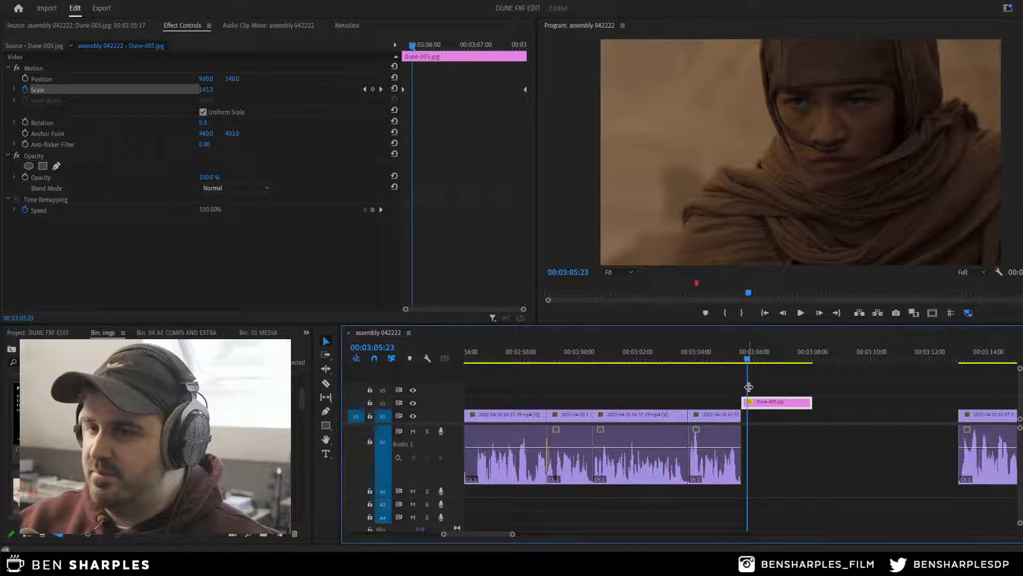
pyautogui.press('space')
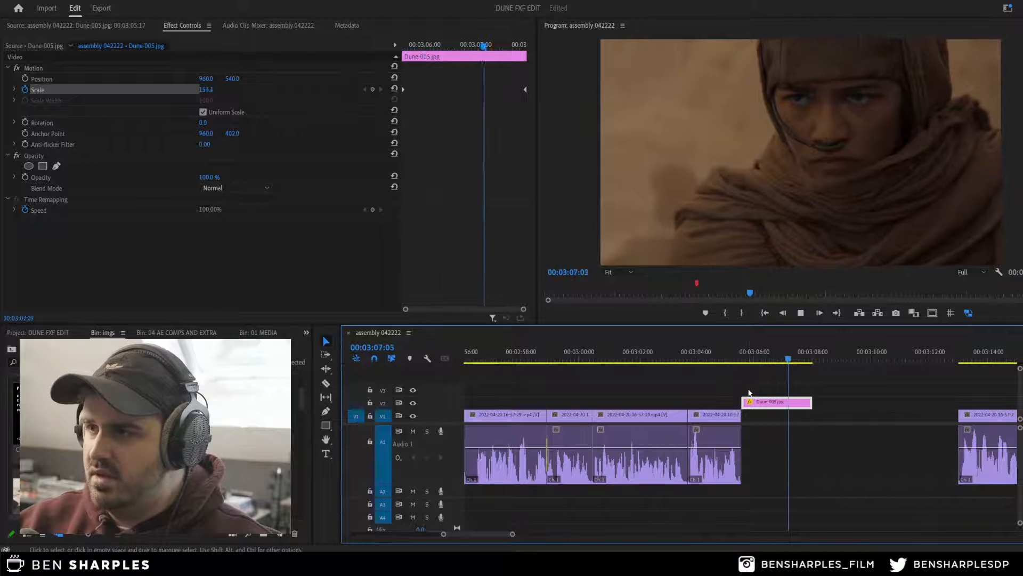
pyautogui.click(699, 374)
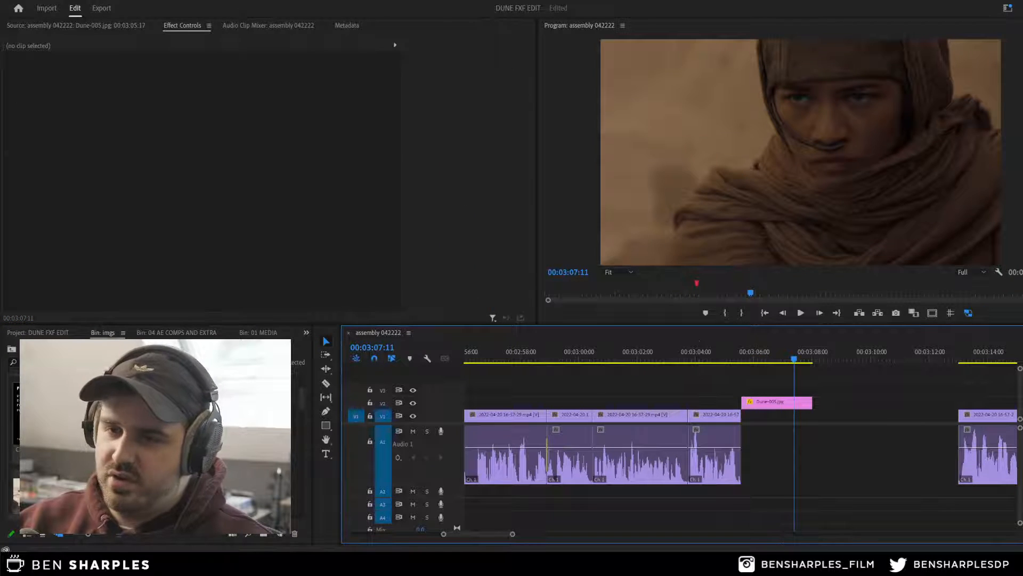
# Step: Search the effects for "blur" and apply Camera Blur to the Dune image
pyautogui.click(775, 405)
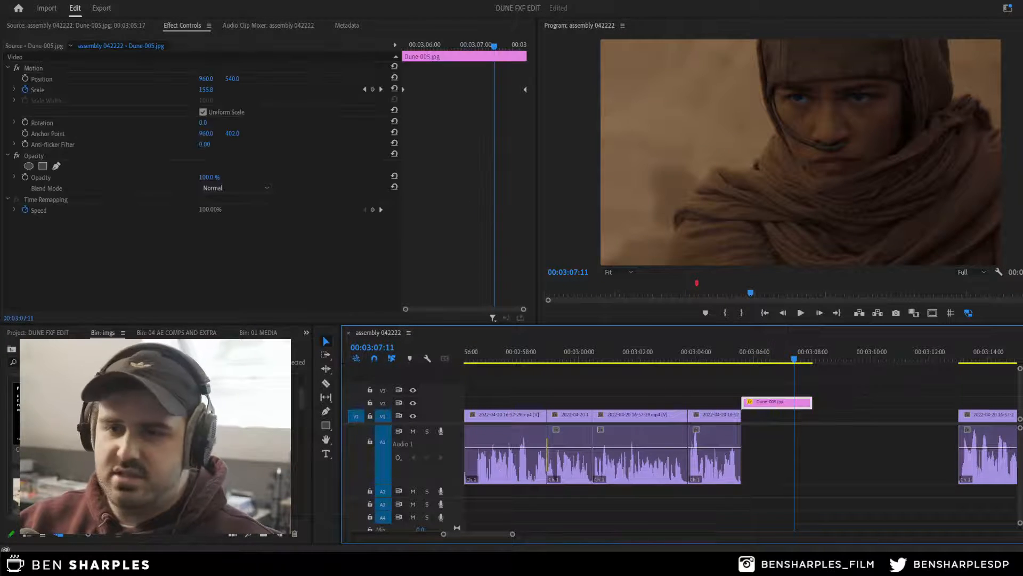
pyautogui.click(306, 332)
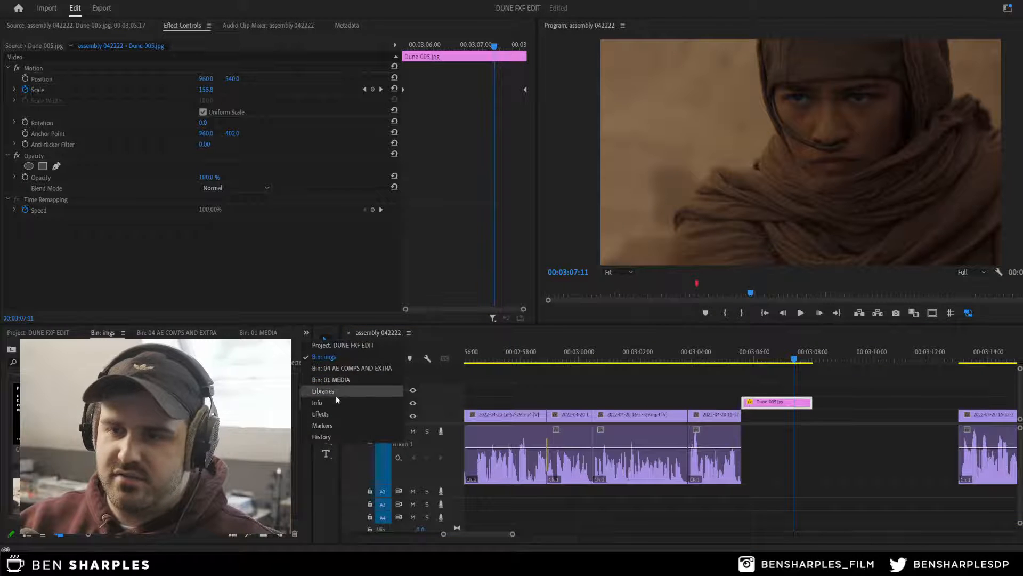
pyautogui.click(337, 414)
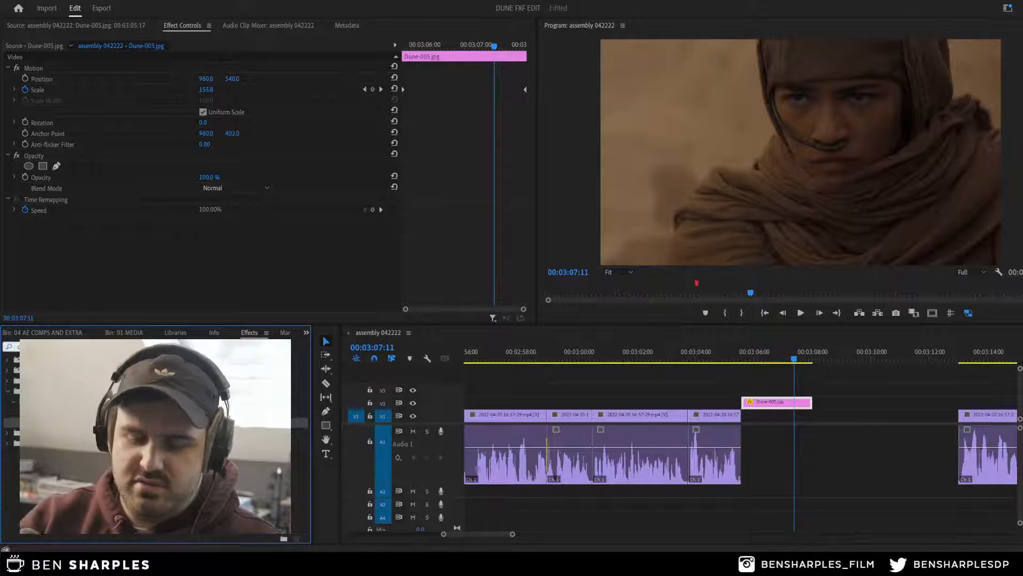
pyautogui.press('BackSpace')
pyautogui.press('BackSpace')
pyautogui.press('BackSpace')
pyautogui.press('BackSpace')
pyautogui.press('BackSpace')
pyautogui.press('BackSpace')
pyautogui.write('blur')
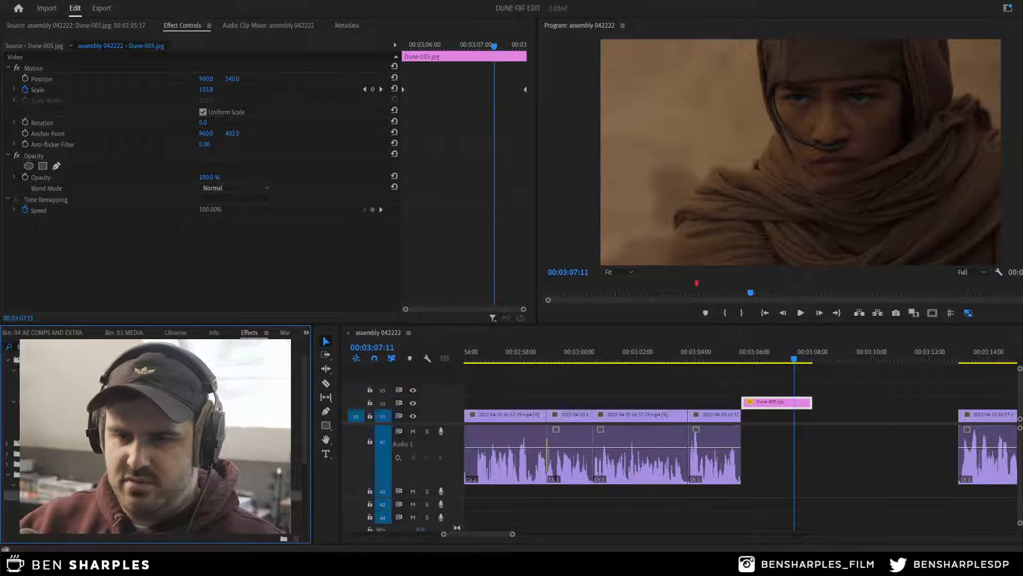
pyautogui.moveTo(714, 416); pyautogui.dragTo(778, 403)
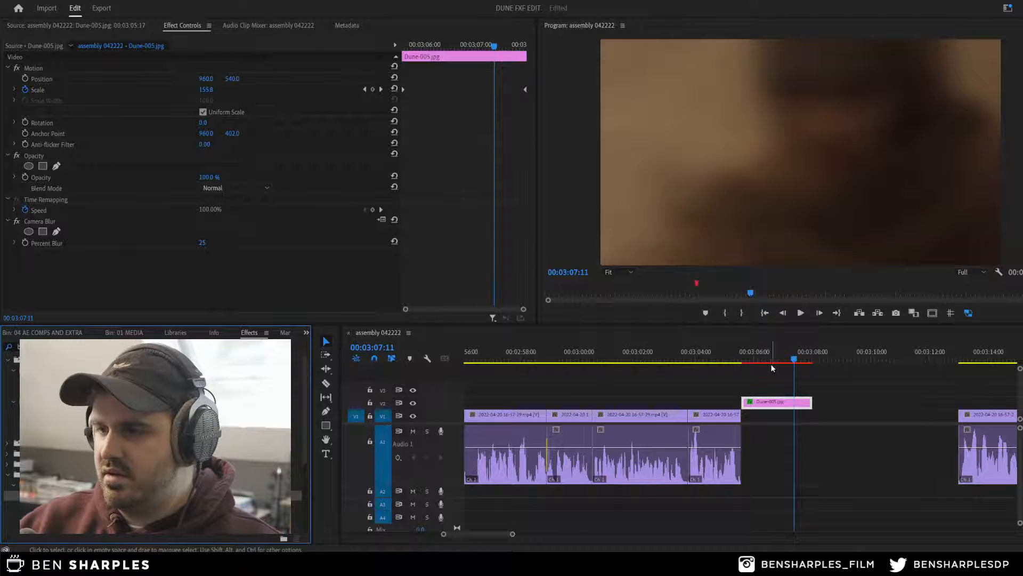
# Step: Set the Camera Blur's Percent Blur to 3 and play back the Dune image
pyautogui.click(195, 264)
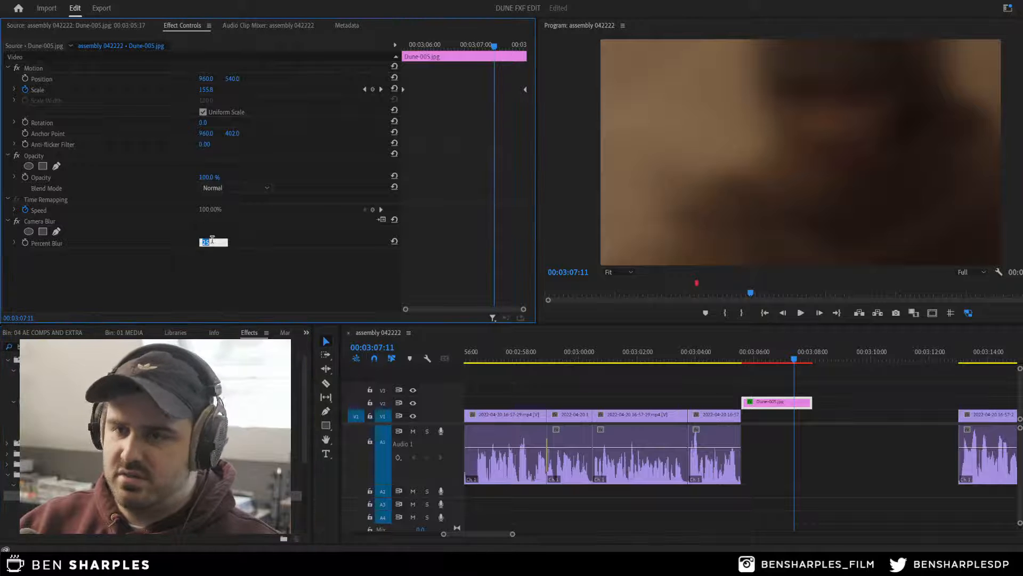
pyautogui.write('3')
pyautogui.press('Return')
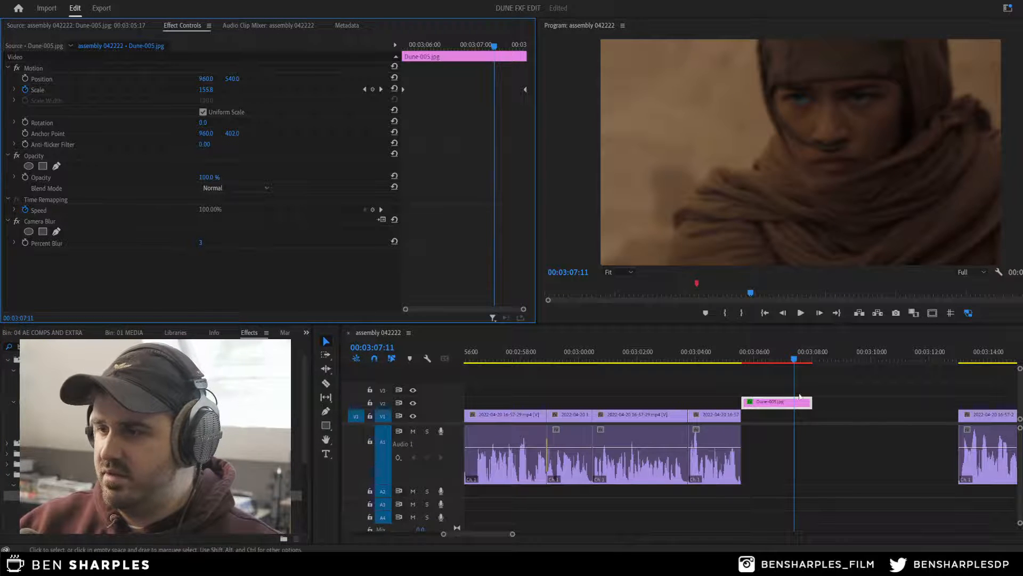
pyautogui.click(853, 384)
pyautogui.click(760, 358)
pyautogui.press('space')
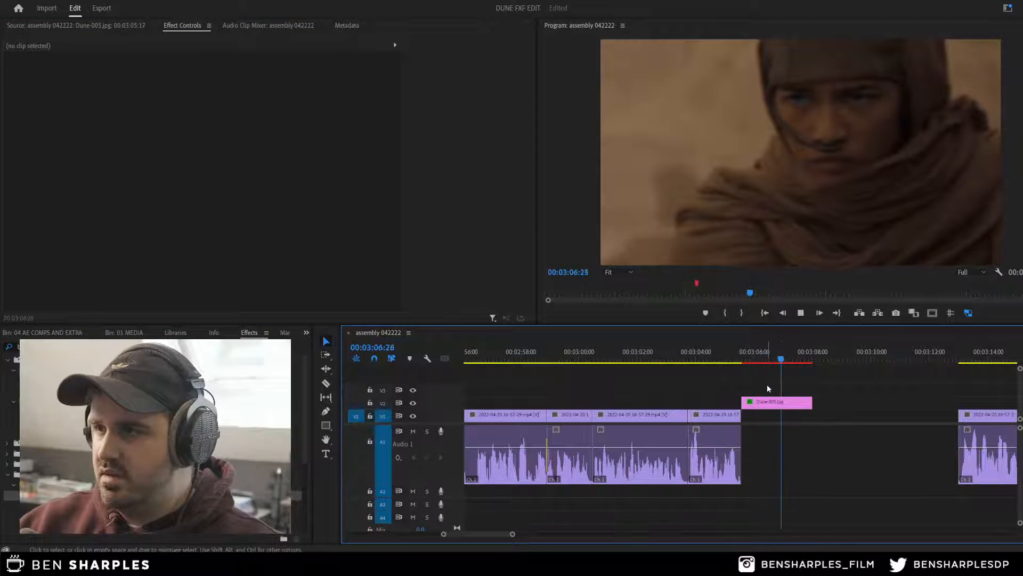
pyautogui.press('space')
# Step: Keyframe the Dune image's Percent Blur from 3 at its start to 0 at its end, 00:03:08:00
pyautogui.moveTo(763, 358); pyautogui.dragTo(746, 356)
pyautogui.click(764, 402)
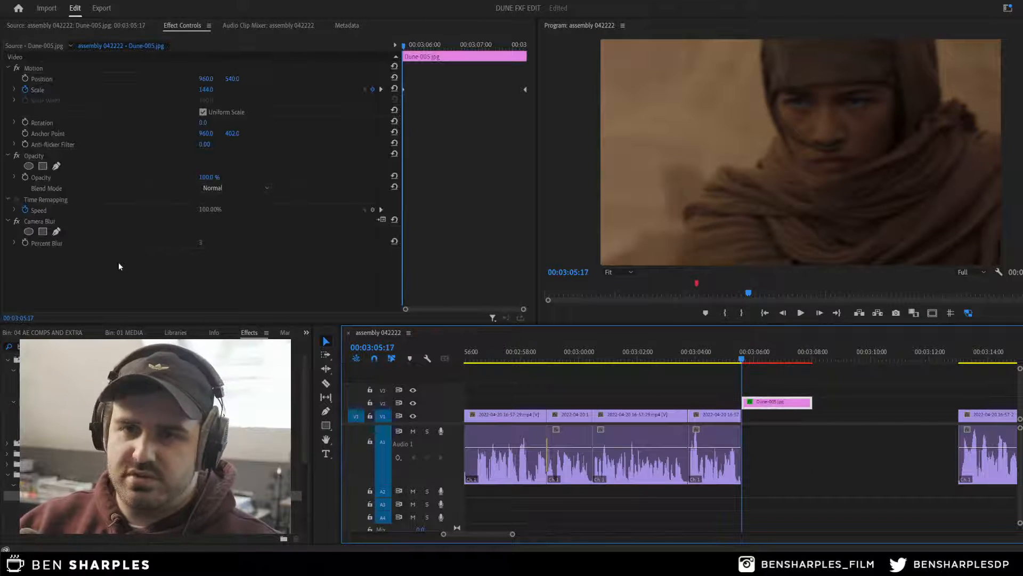
pyautogui.click(24, 243)
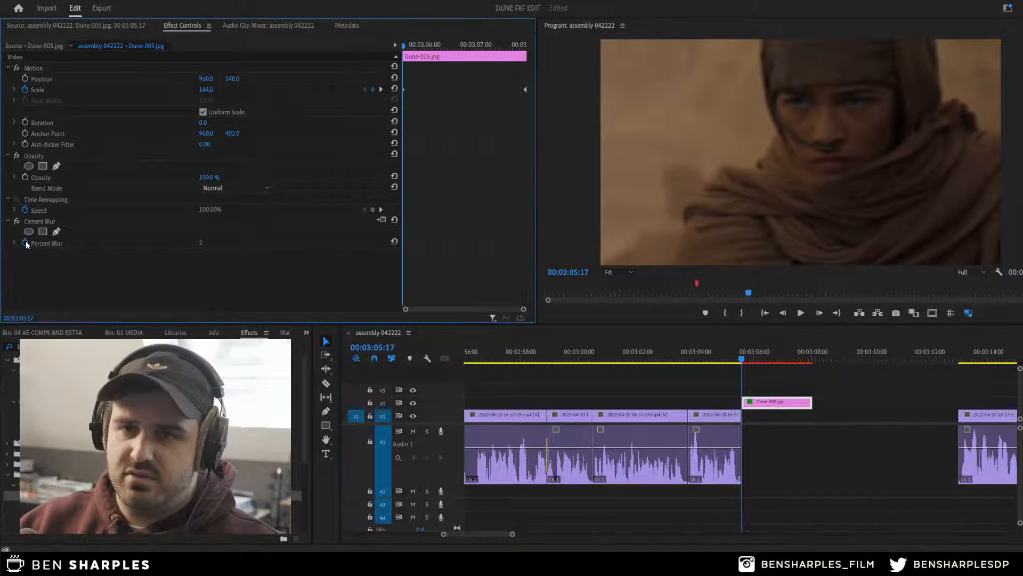
pyautogui.click(812, 361)
pyautogui.click(254, 238)
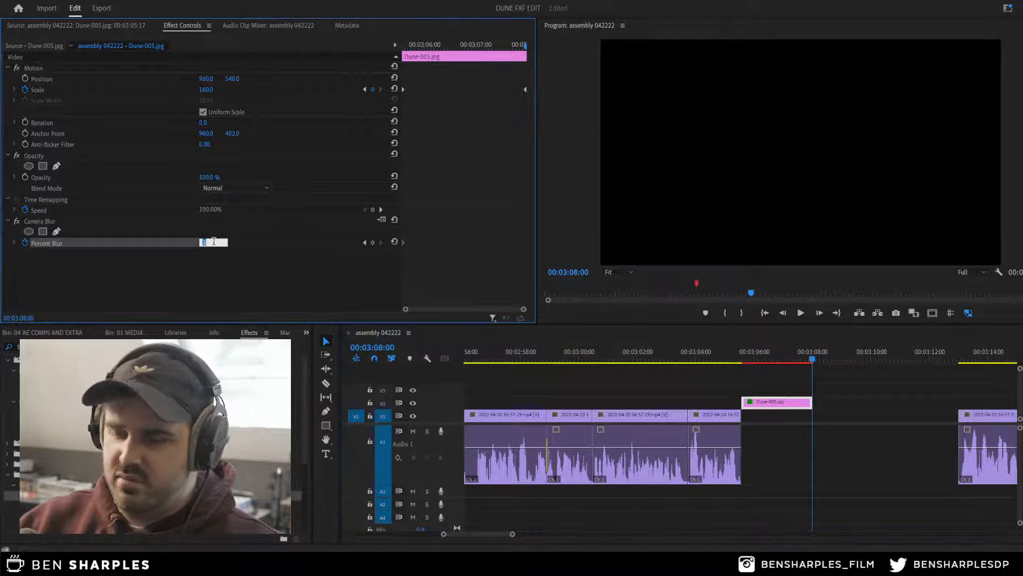
pyautogui.press('Return')
# Step: Play the Dune image from its start to check the blur animation
pyautogui.click(754, 370)
pyautogui.click(744, 362)
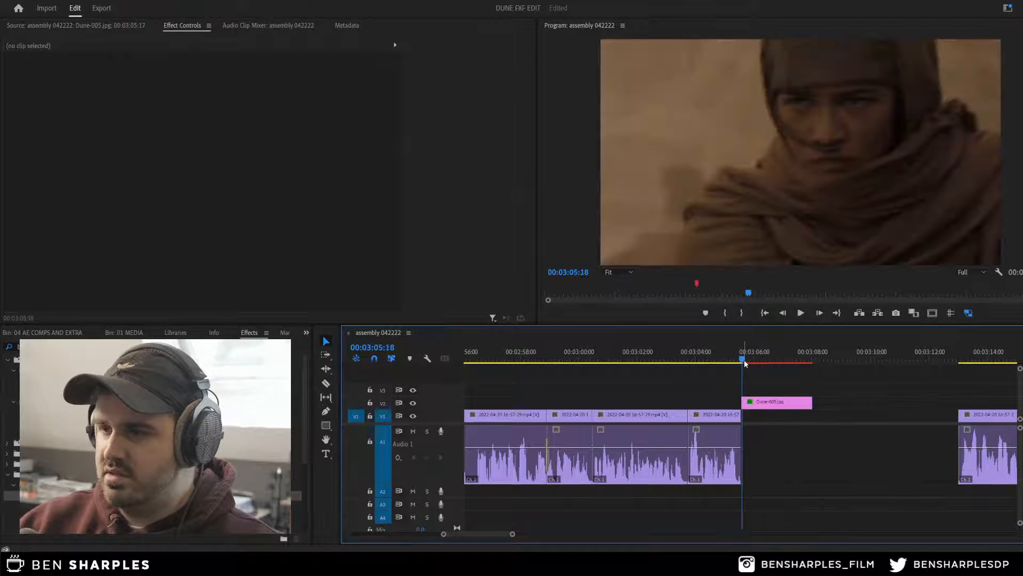
pyautogui.press('space')
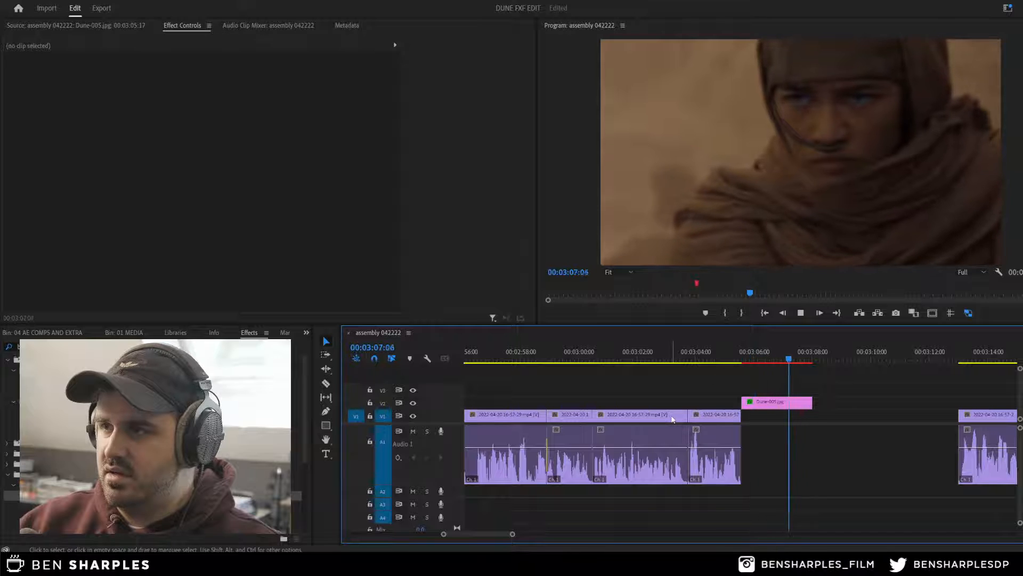
pyautogui.press('space')
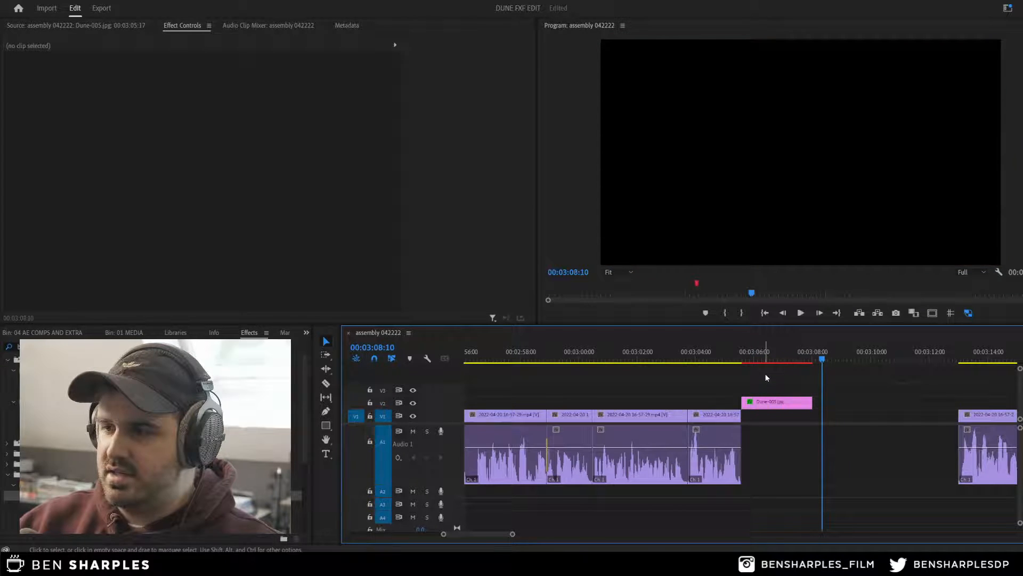
# Step: Move the ending Percent Blur keyframe earlier to 00:03:07:18
pyautogui.click(801, 358)
pyautogui.click(793, 402)
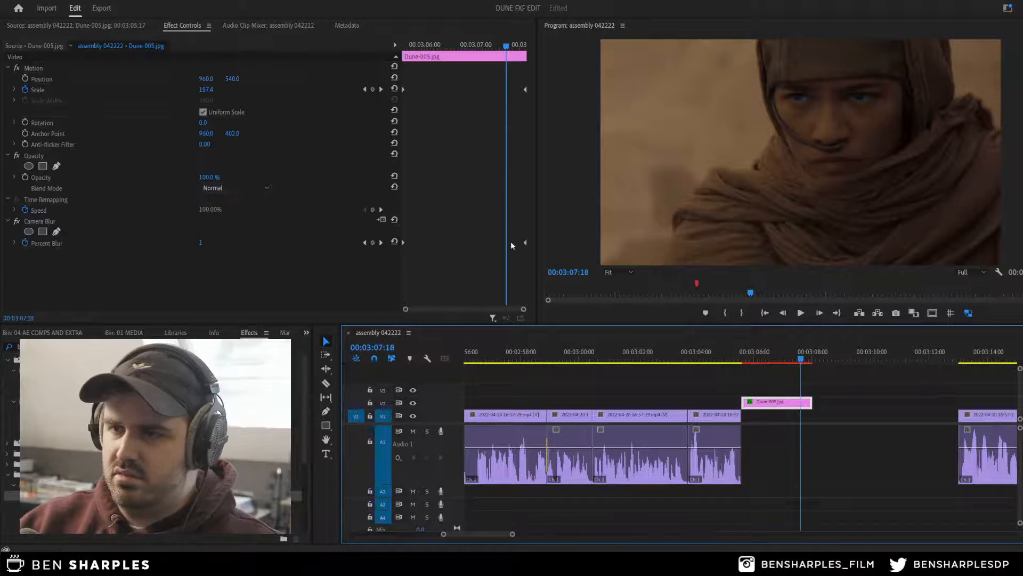
pyautogui.press('-')
pyautogui.click(506, 243)
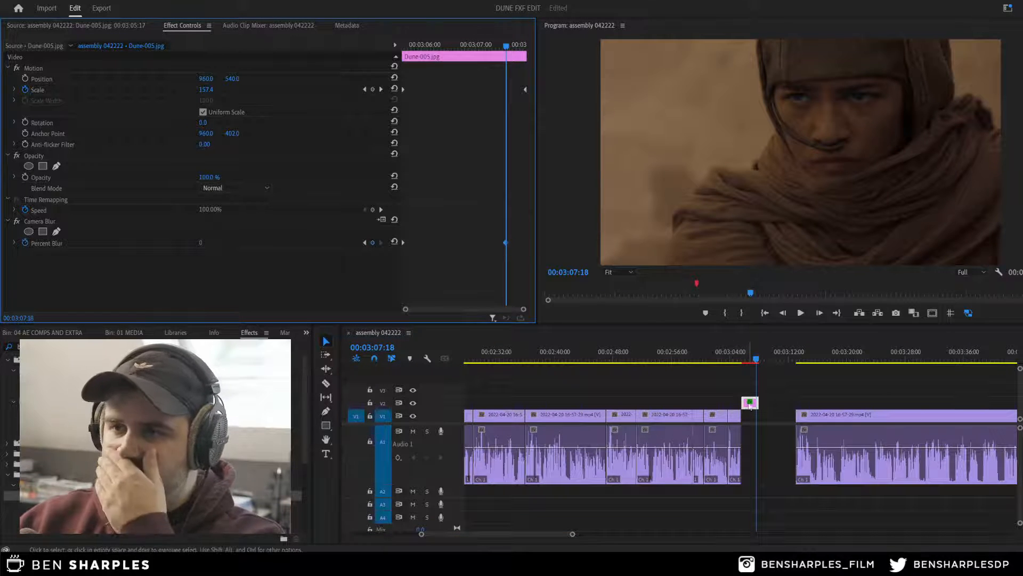
# Step: Play back the Dune image to review the revised blur timing
pyautogui.click(744, 352)
pyautogui.press('=')
pyautogui.press('=')
pyautogui.press('=')
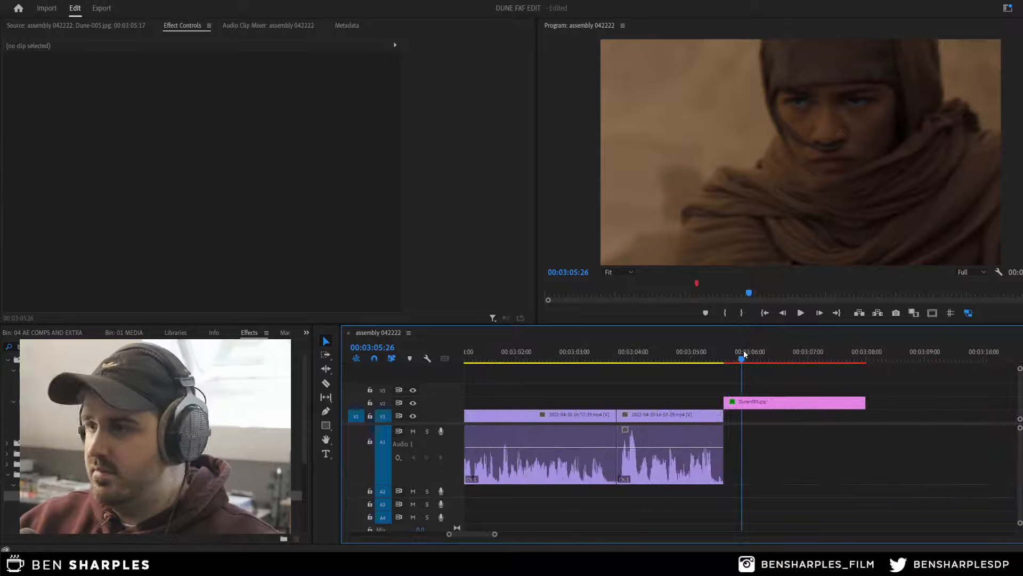
pyautogui.press('space')
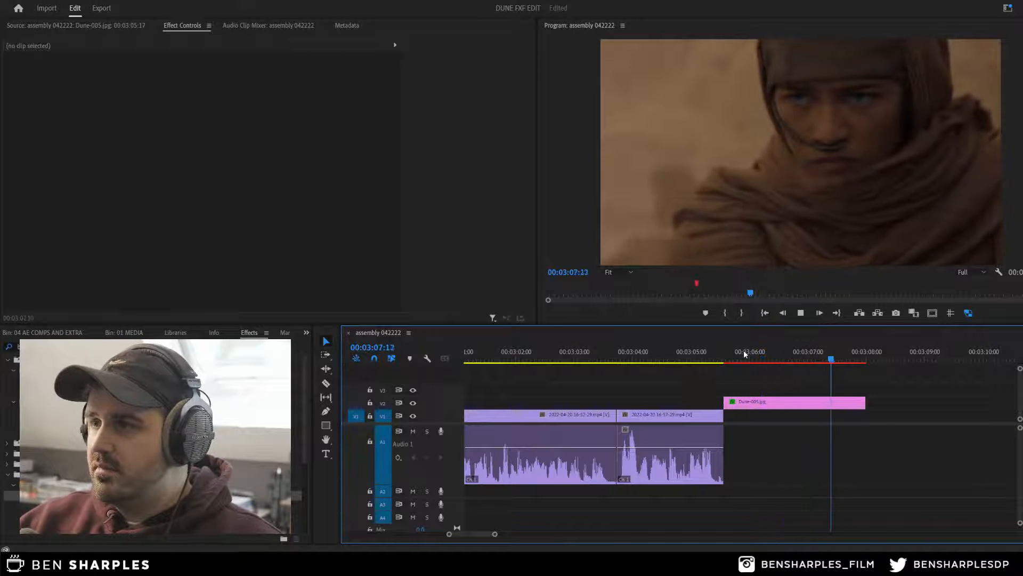
# Step: Save the project and move the Dune image down to track V1, directly after the last narration clip
pyautogui.press('space')
pyautogui.hotkey('ctrl', 's')
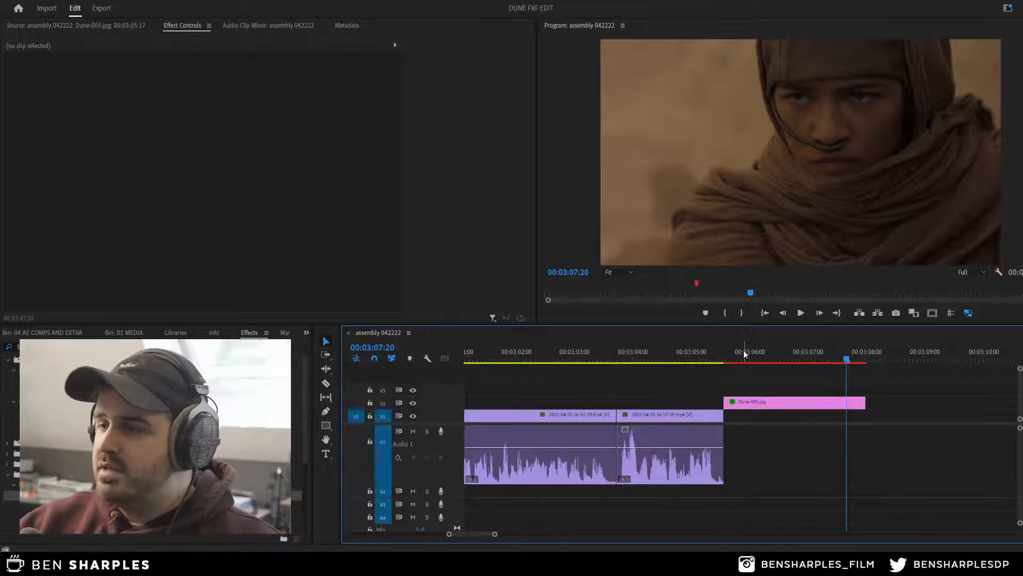
pyautogui.moveTo(755, 403); pyautogui.dragTo(756, 415)
pyautogui.click(747, 394)
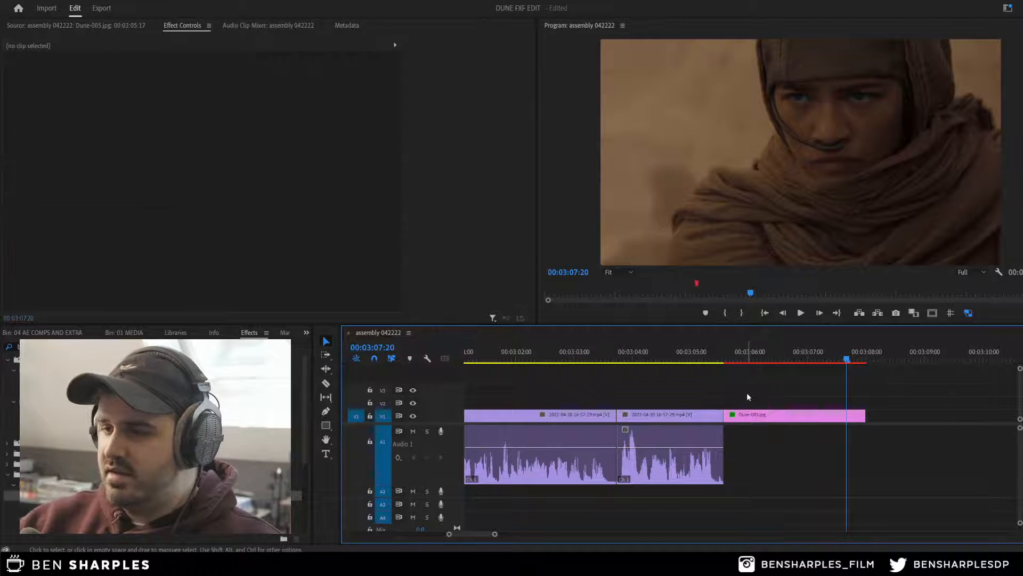
# Step: Add 1.avi from the 04 AE COMPS AND EXTRA bin to V2 at the Dune image's start and preview it
pyautogui.click(42, 333)
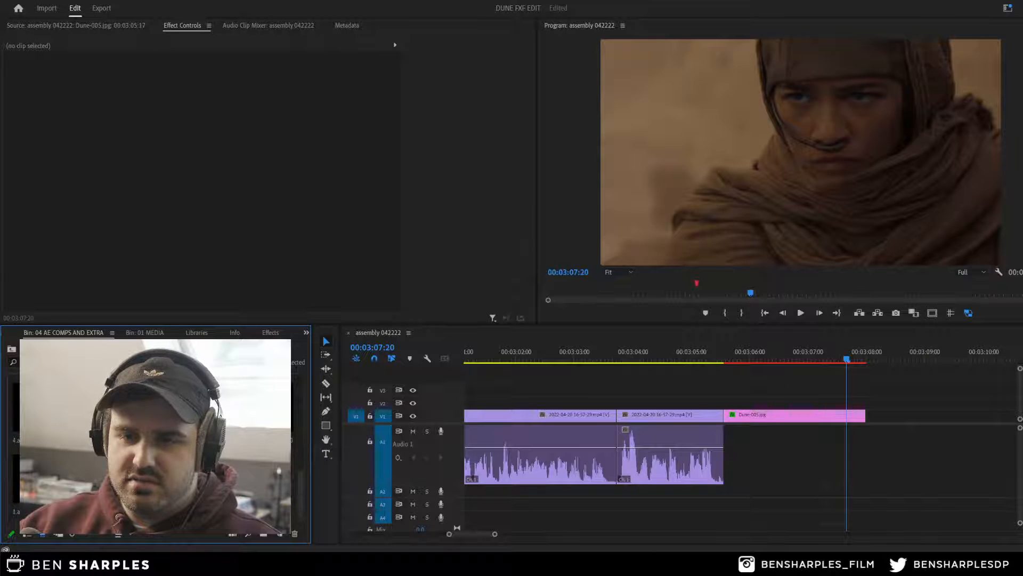
pyautogui.doubleClick(59, 483)
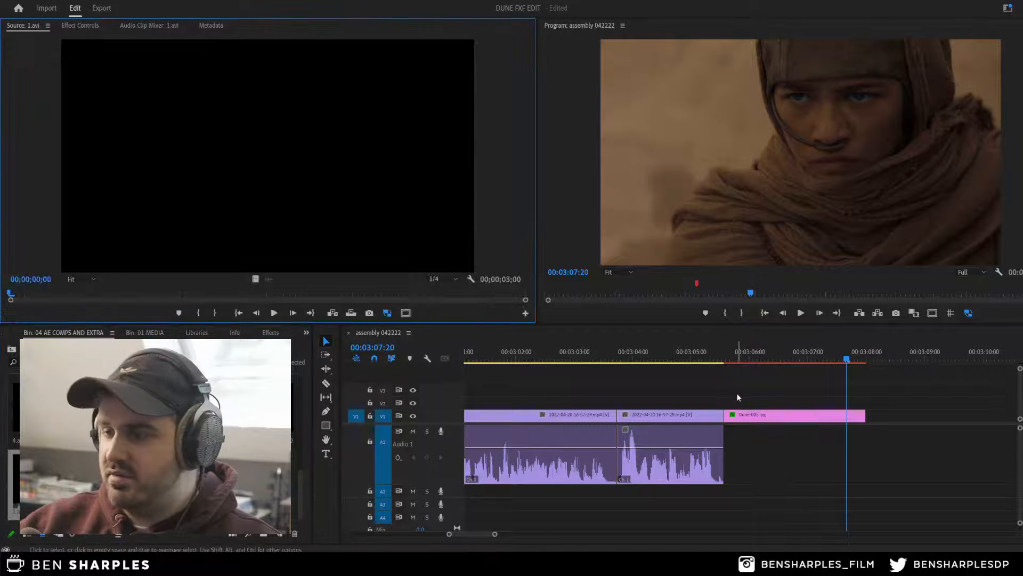
pyautogui.moveTo(58, 482); pyautogui.dragTo(722, 403)
pyautogui.click(732, 363)
pyautogui.press('space')
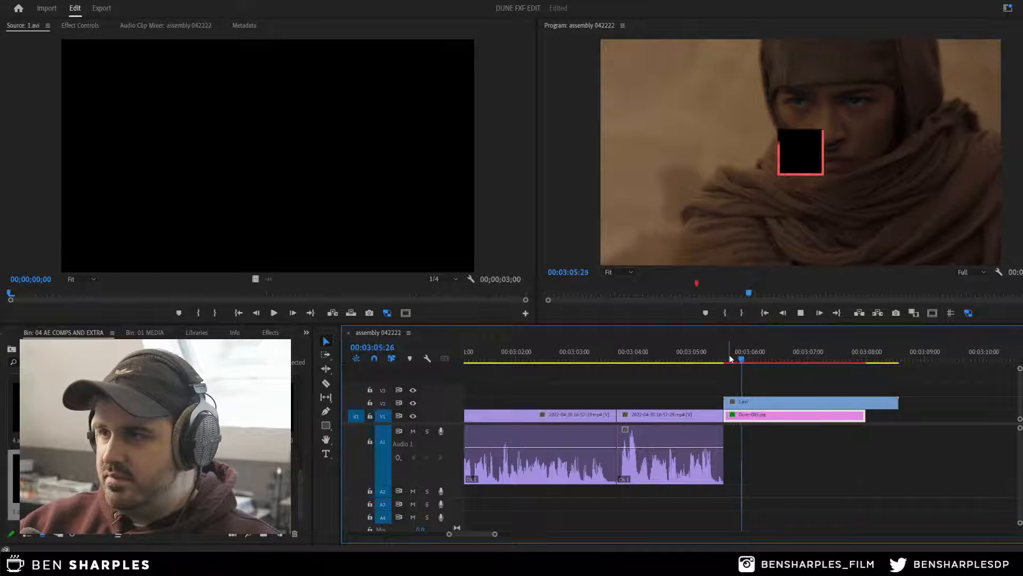
pyautogui.click(723, 360)
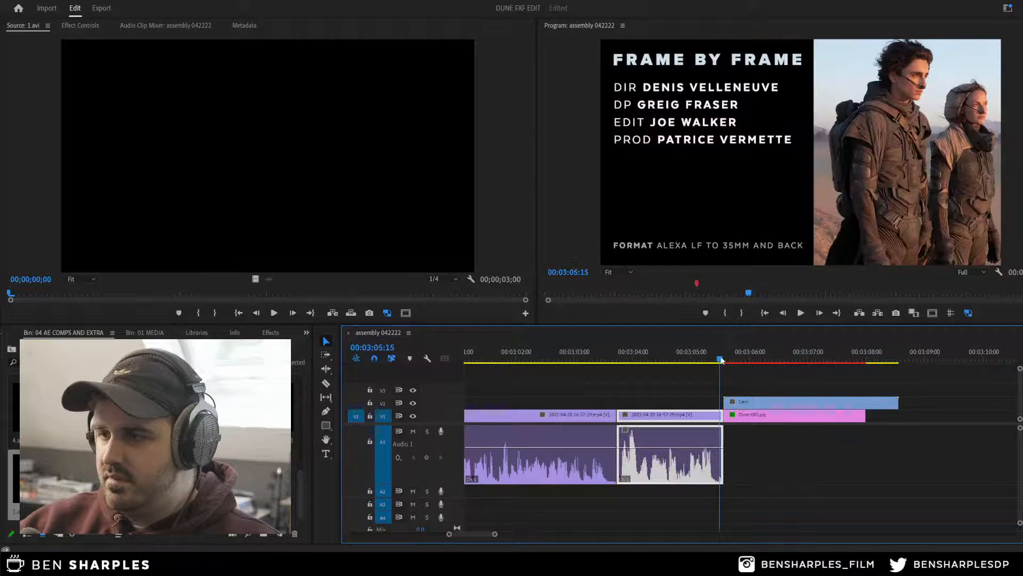
pyautogui.press('space')
pyautogui.press('space')
pyautogui.click(743, 402)
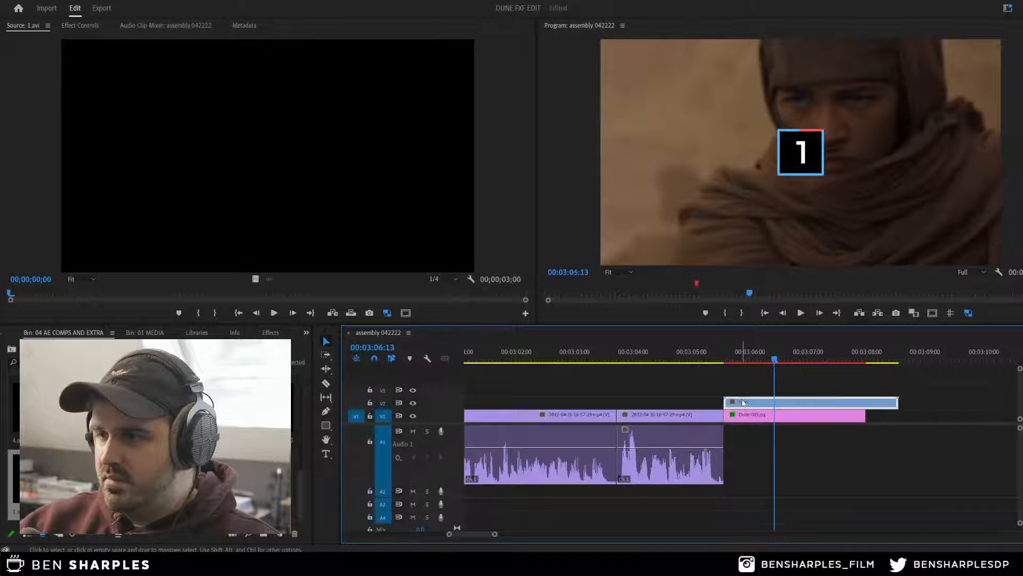
# Step: Shift 1.avi slightly later and place the white wipe clip on V4 across the cut into the Dune image
pyautogui.moveTo(740, 403); pyautogui.dragTo(766, 403)
pyautogui.moveTo(154, 477); pyautogui.dragTo(724, 392)
pyautogui.click(716, 359)
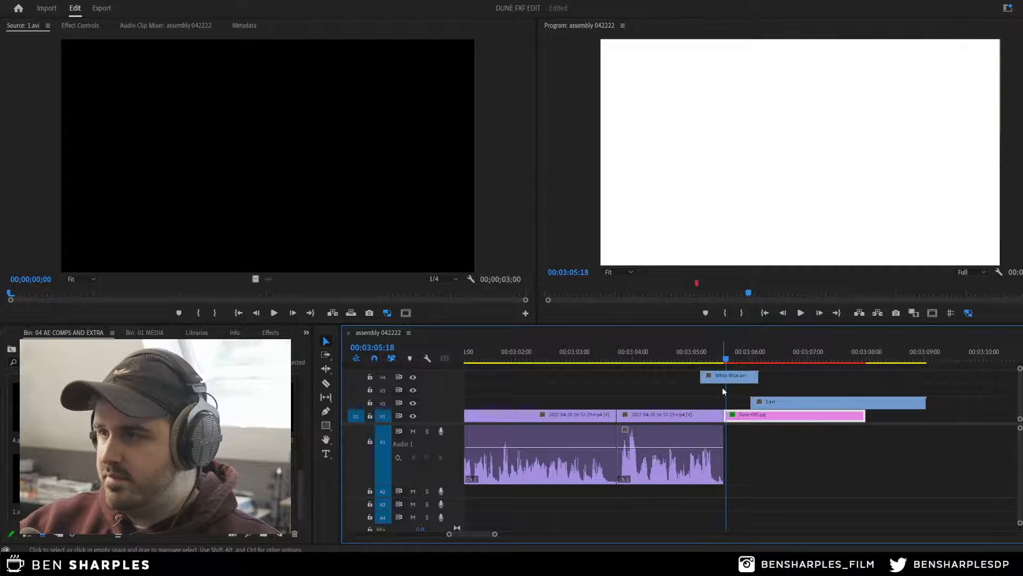
# Step: Split the white wipe at its full-white frame, 00:03:05:18, and move both halves to V3 with the split on the cut at 00:03:05:17
pyautogui.click(719, 358)
pyautogui.press('Right')
pyautogui.press('Right')
pyautogui.press('Right')
pyautogui.press('Right')
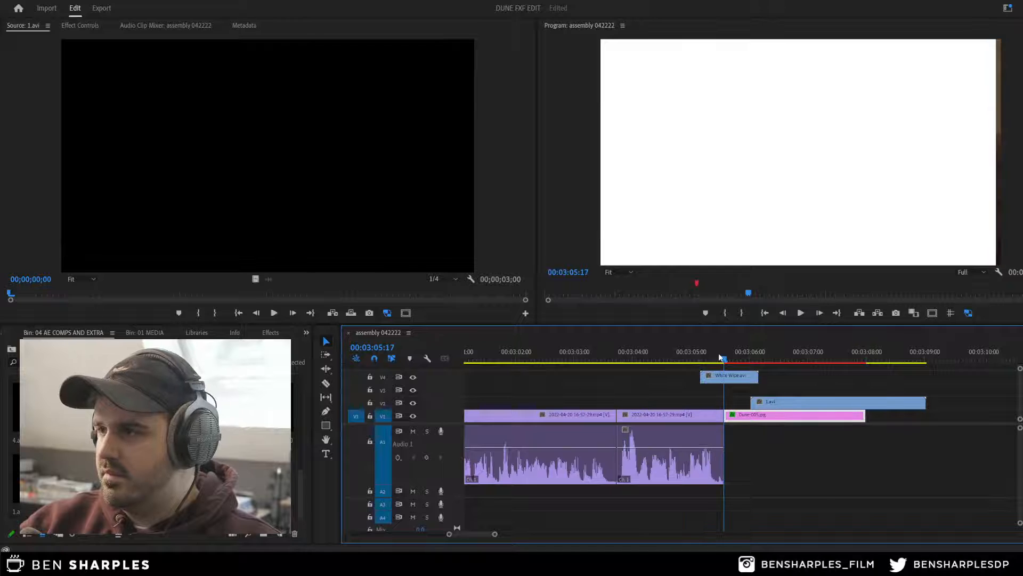
pyautogui.press('c')
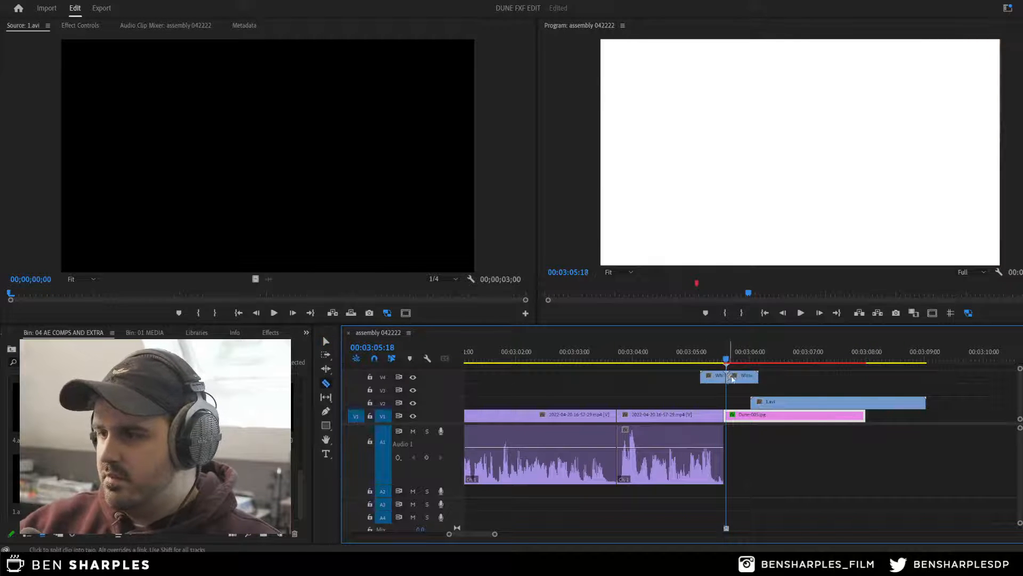
pyautogui.press('v')
pyautogui.click(736, 378)
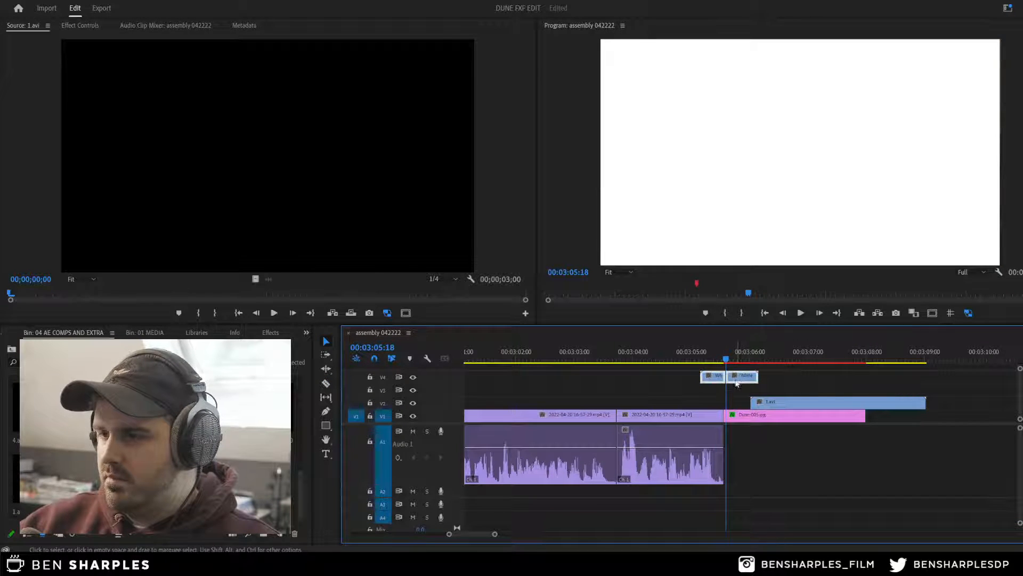
pyautogui.moveTo(737, 384)
pyautogui.mouseDown()
pyautogui.moveTo(743, 396)
pyautogui.moveTo(719, 393)
pyautogui.moveTo(740, 390)
pyautogui.mouseUp()
pyautogui.press('Left')
pyautogui.click(774, 377)
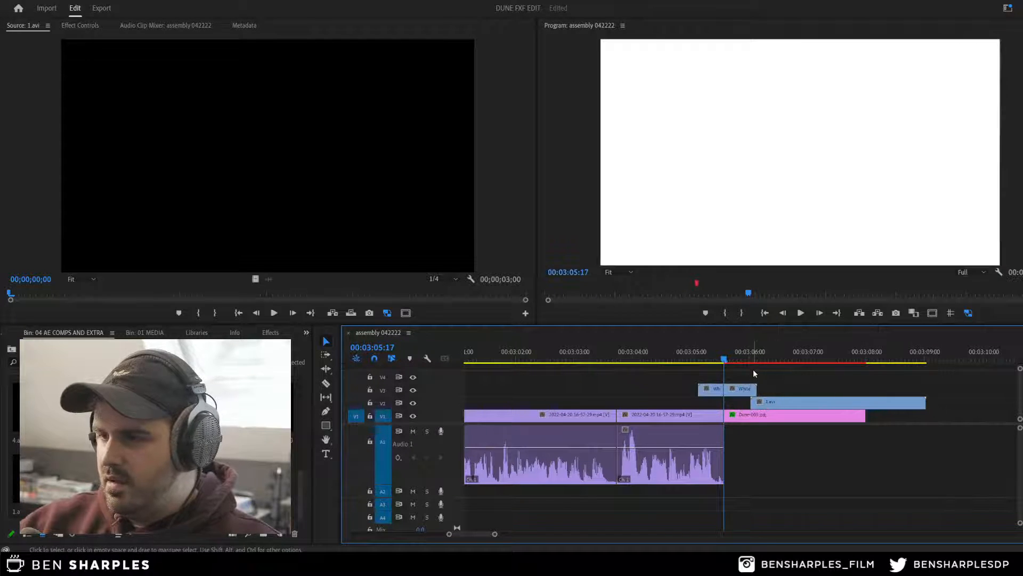
# Step: Move 1.avi earlier to start at 00:03:05:24 and play back its entrance over the Dune image
pyautogui.press('space')
pyautogui.press('space')
pyautogui.moveTo(768, 404); pyautogui.dragTo(753, 404)
pyautogui.click(728, 356)
pyautogui.press('space')
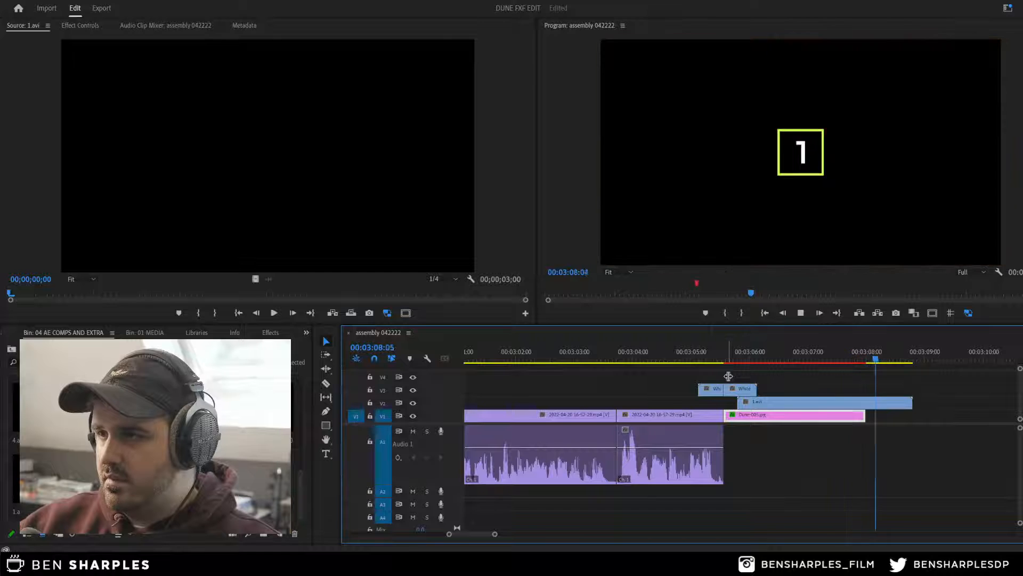
pyautogui.press('space')
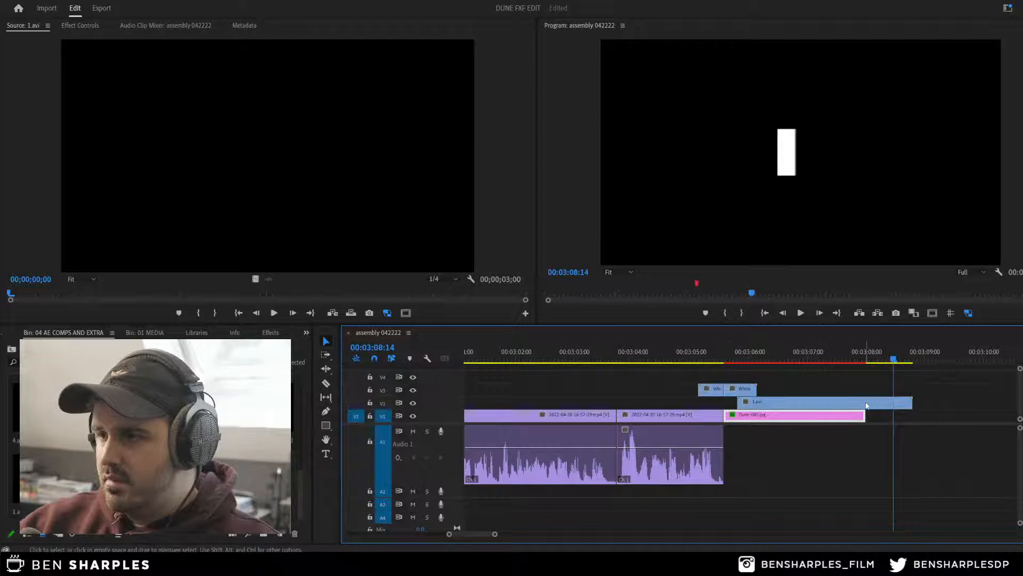
# Step: Extend the Dune image's end to 00:03:08:24, matching the end of 1.avi
pyautogui.moveTo(864, 415); pyautogui.dragTo(913, 417)
pyautogui.press('space')
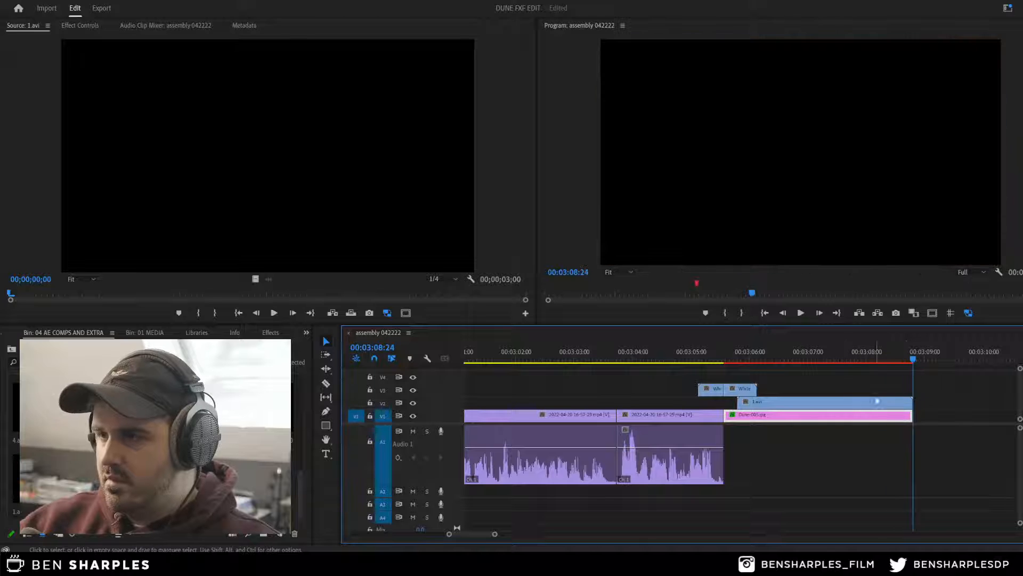
pyautogui.click(855, 355)
# Step: Duplicate both white wipe halves onto V3 with their split on the Dune image's end, and preview the closing transition
pyautogui.moveTo(738, 375); pyautogui.dragTo(714, 387)
pyautogui.hotkey('ctrl', 'c')
pyautogui.click(921, 355)
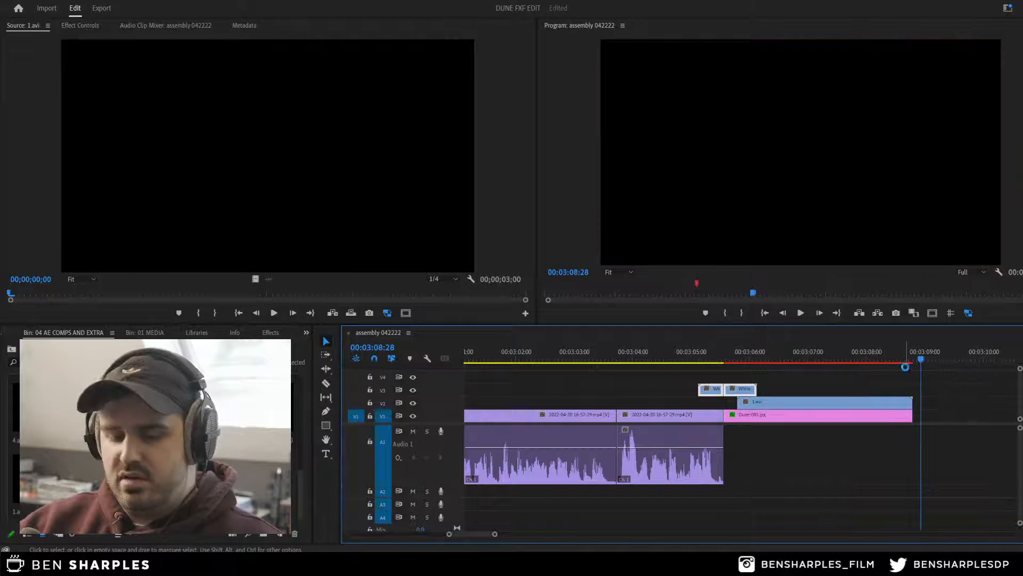
pyautogui.hotkey('ctrl', 'v')
pyautogui.moveTo(954, 416); pyautogui.dragTo(956, 417)
pyautogui.moveTo(961, 415); pyautogui.dragTo(927, 392)
pyautogui.click(873, 356)
pyautogui.press('space')
pyautogui.press('space')
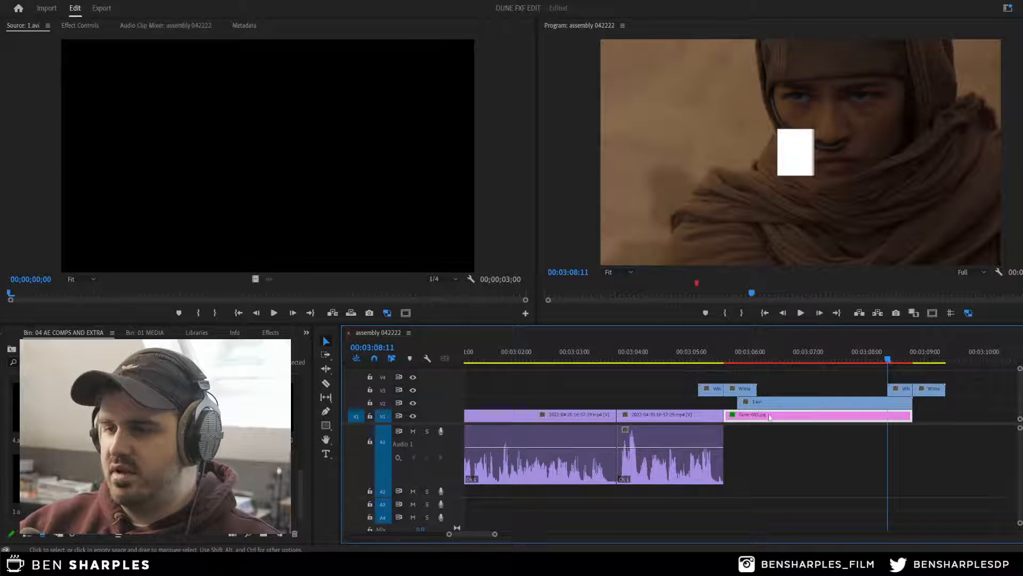
# Step: Play the opening transition and enlarge 1.avi to a scale of 160
pyautogui.click(709, 352)
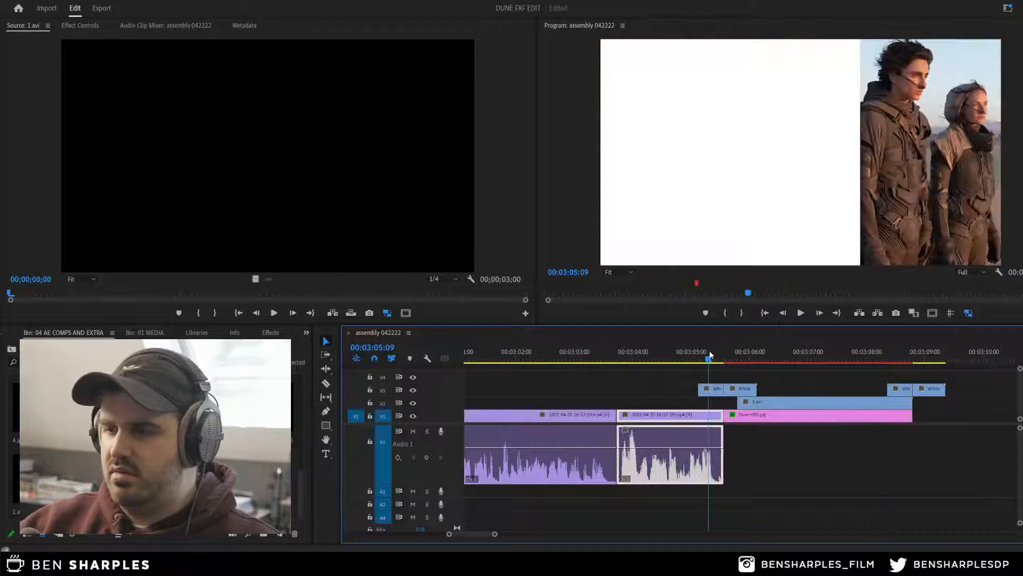
pyautogui.press('space')
pyautogui.click(775, 419)
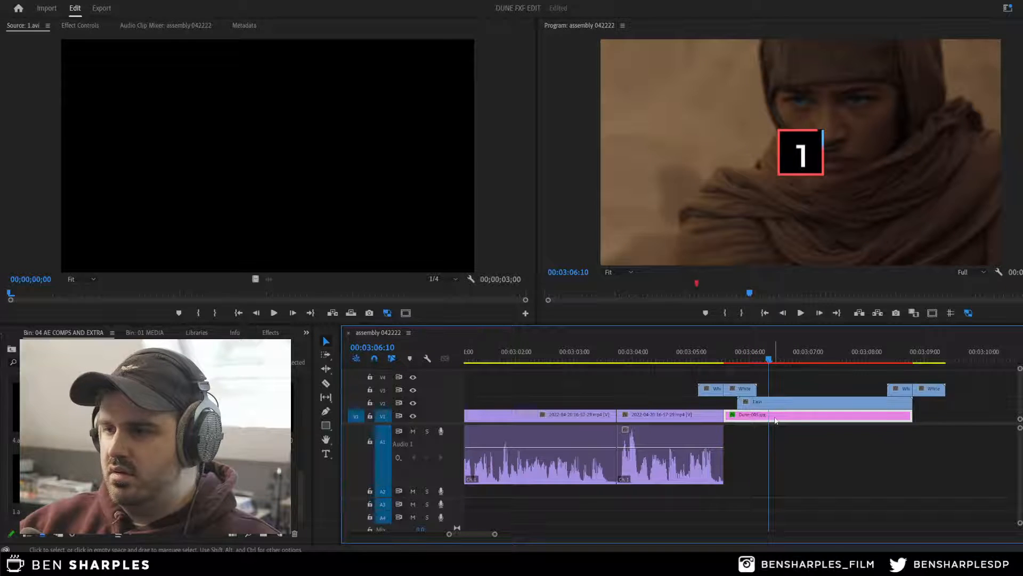
pyautogui.doubleClick(781, 407)
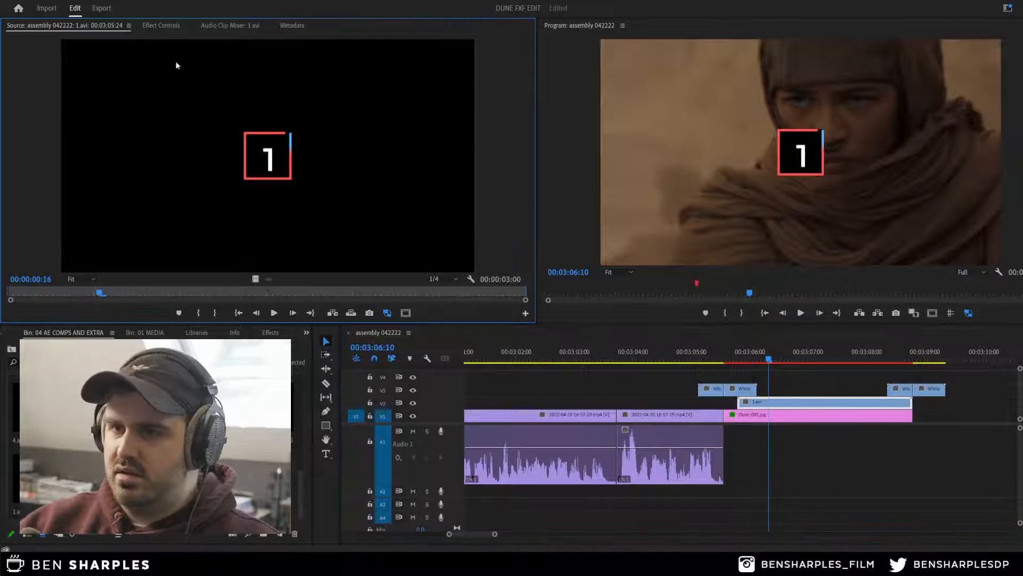
pyautogui.click(164, 28)
pyautogui.moveTo(205, 89); pyautogui.dragTo(249, 90)
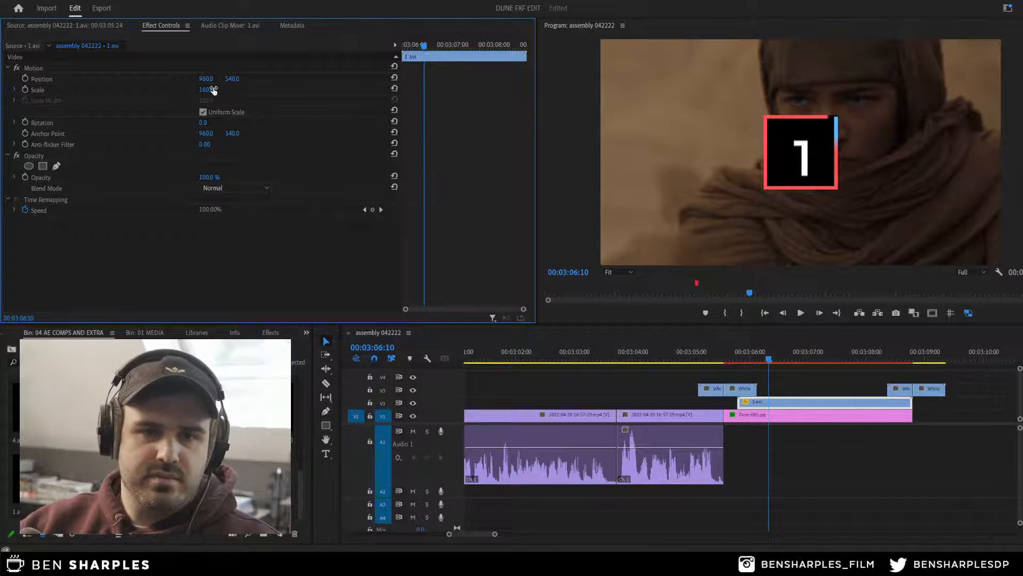
pyautogui.click(749, 380)
# Step: Try a different starting Percent Blur on the Dune image at 00:03:05:17 and play it back
pyautogui.moveTo(766, 356); pyautogui.dragTo(725, 355)
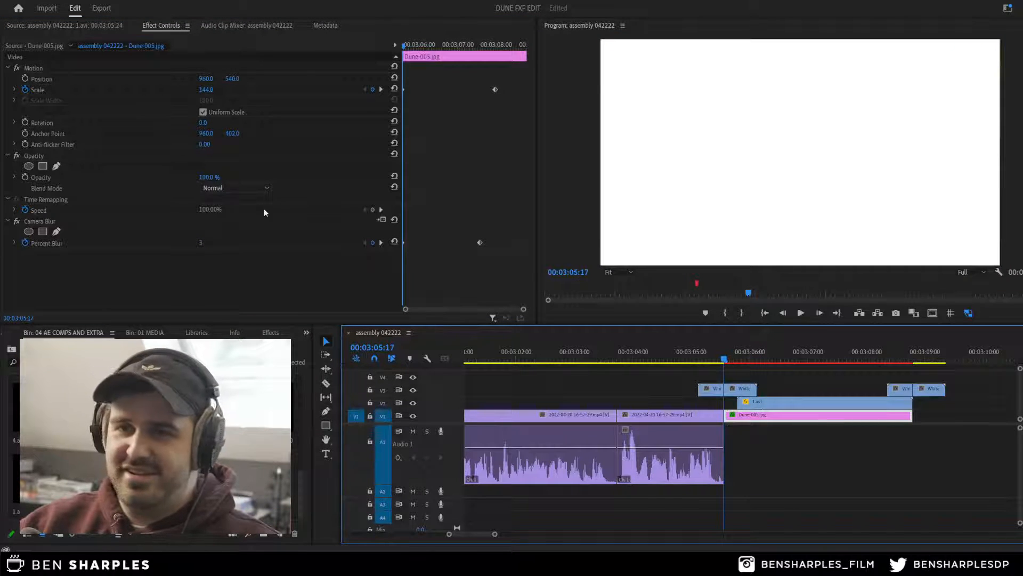
pyautogui.click(403, 90)
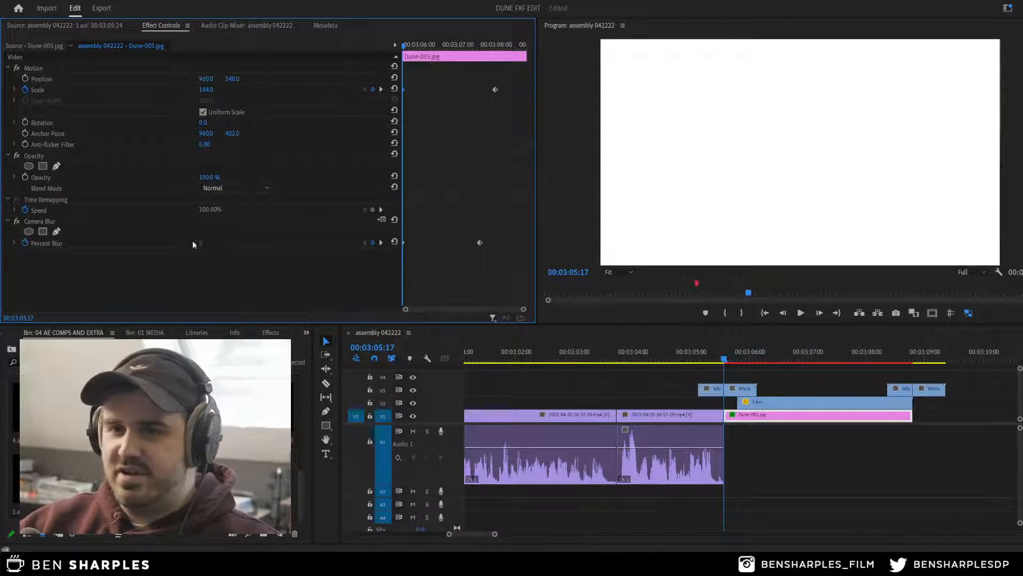
pyautogui.write('2')
pyautogui.press('Return')
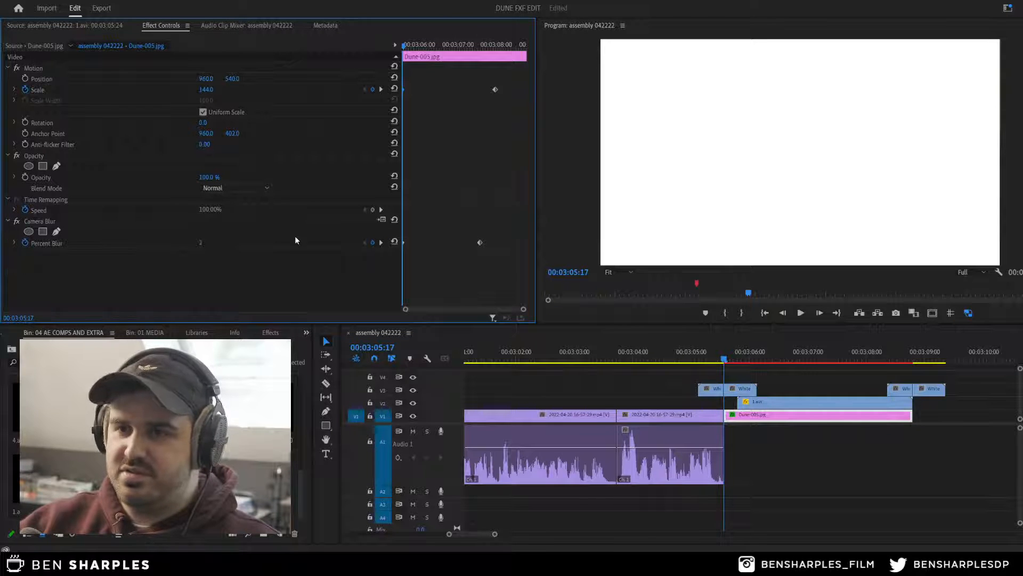
pyautogui.press('space')
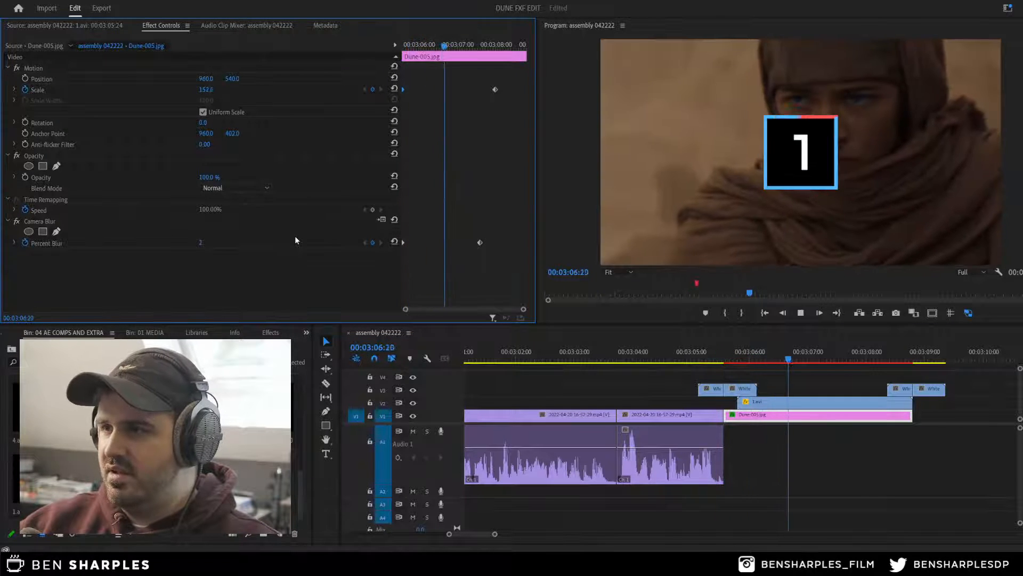
pyautogui.press('space')
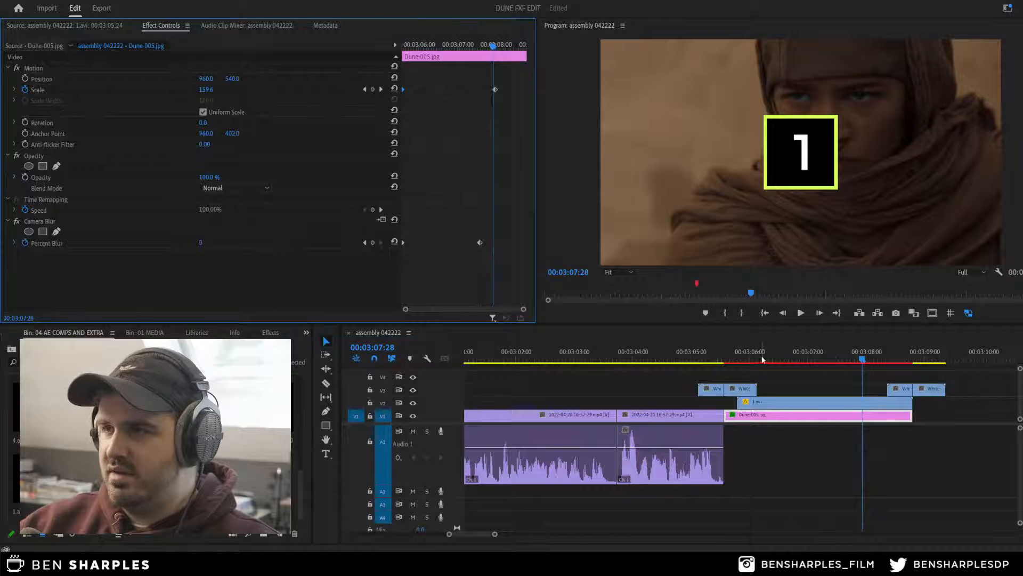
# Step: Set the Dune image's starting Percent Blur keyframe at 00:03:05:17 to 3
pyautogui.click(762, 375)
pyautogui.click(744, 415)
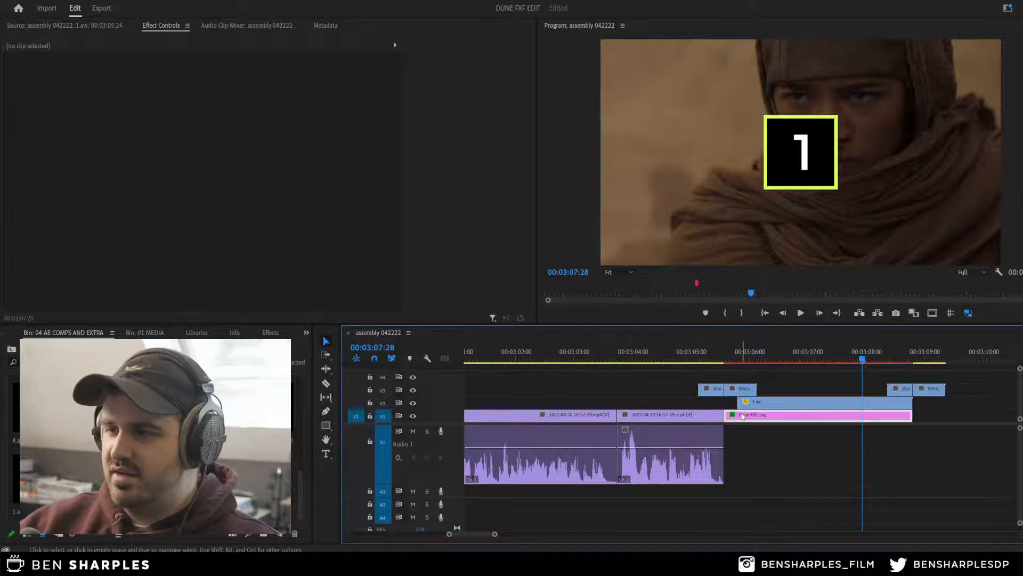
pyautogui.click(723, 356)
pyautogui.click(197, 240)
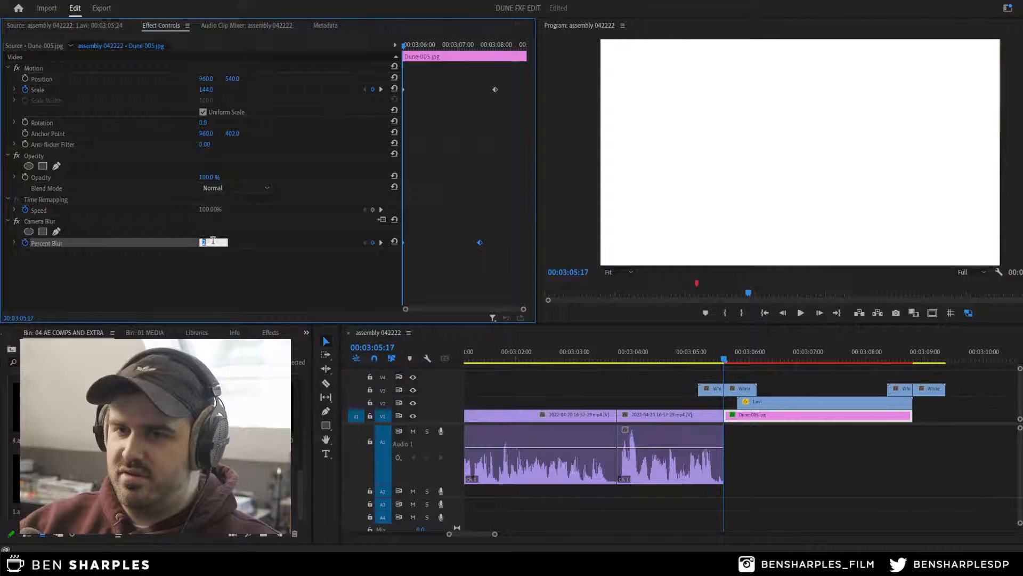
pyautogui.write('3')
pyautogui.press('Return')
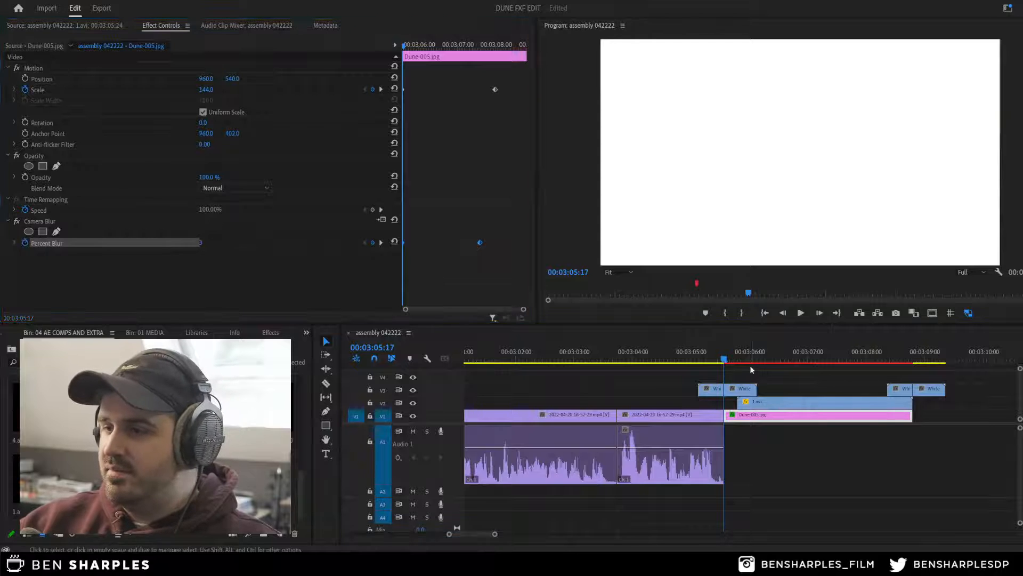
# Step: Keyframe the Scale of 1.avi at 150 on its first frame at 00:03:05:24
pyautogui.click(736, 360)
pyautogui.click(755, 404)
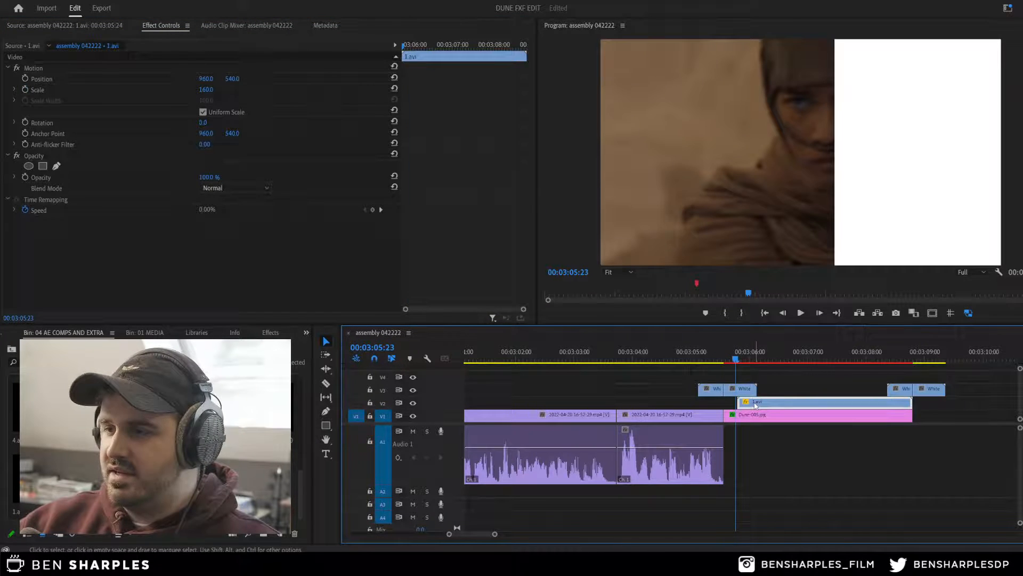
pyautogui.click(744, 361)
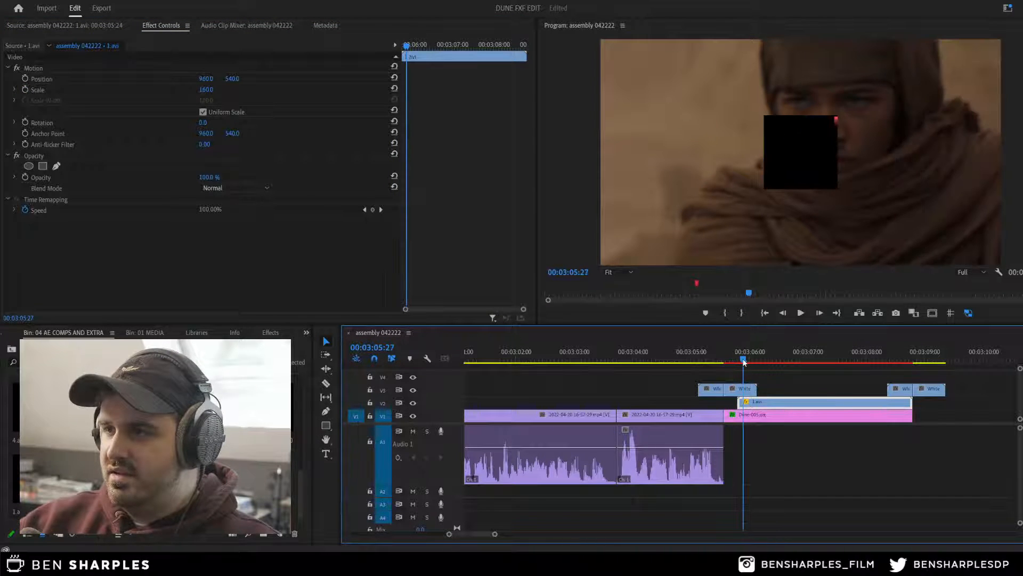
pyautogui.moveTo(744, 362); pyautogui.dragTo(739, 362)
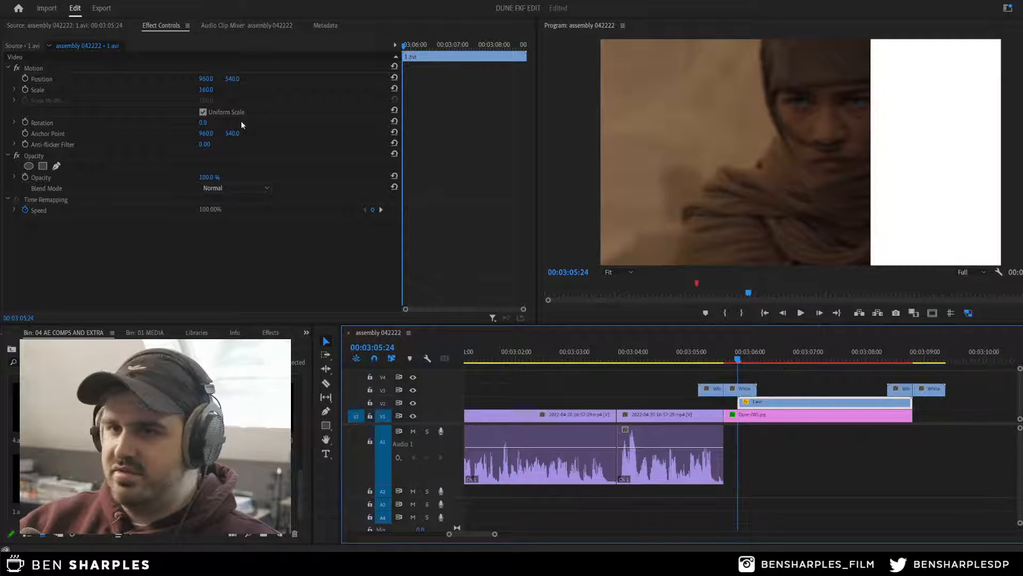
pyautogui.click(209, 89)
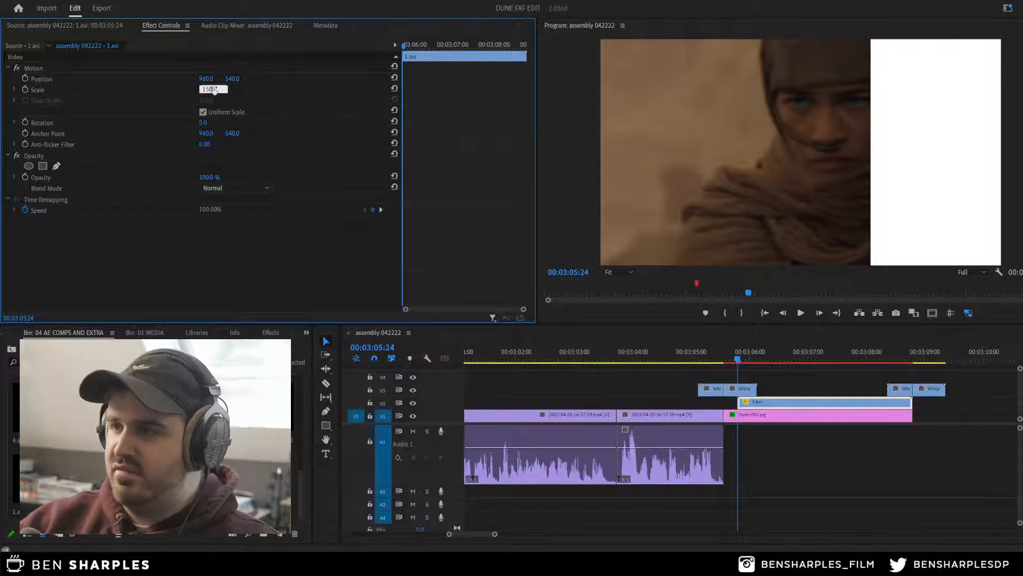
pyautogui.click(24, 91)
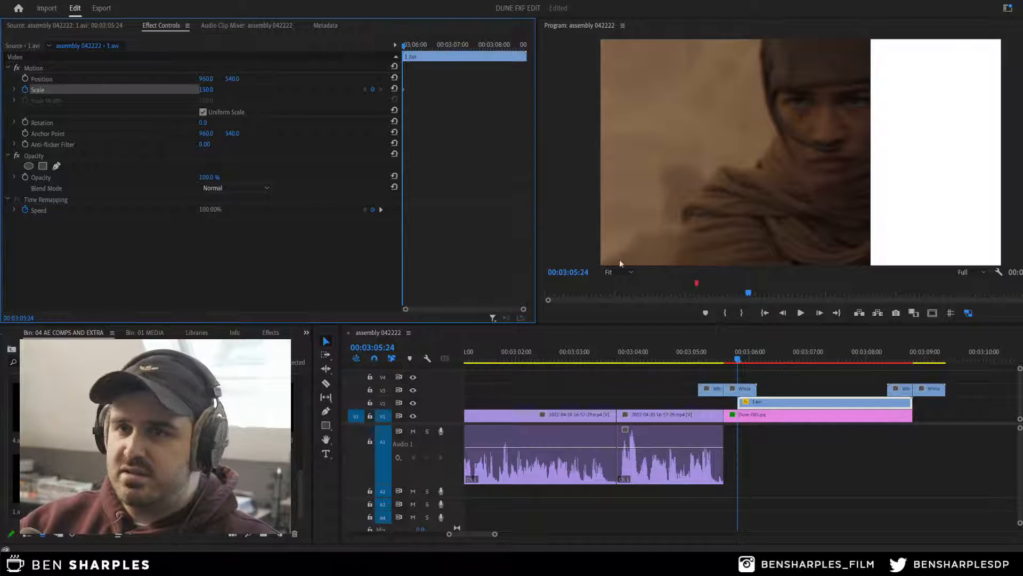
# Step: Add a Scale keyframe of 175 to 1.avi at 00:03:08:24 and play back the animated segment
pyautogui.click(913, 357)
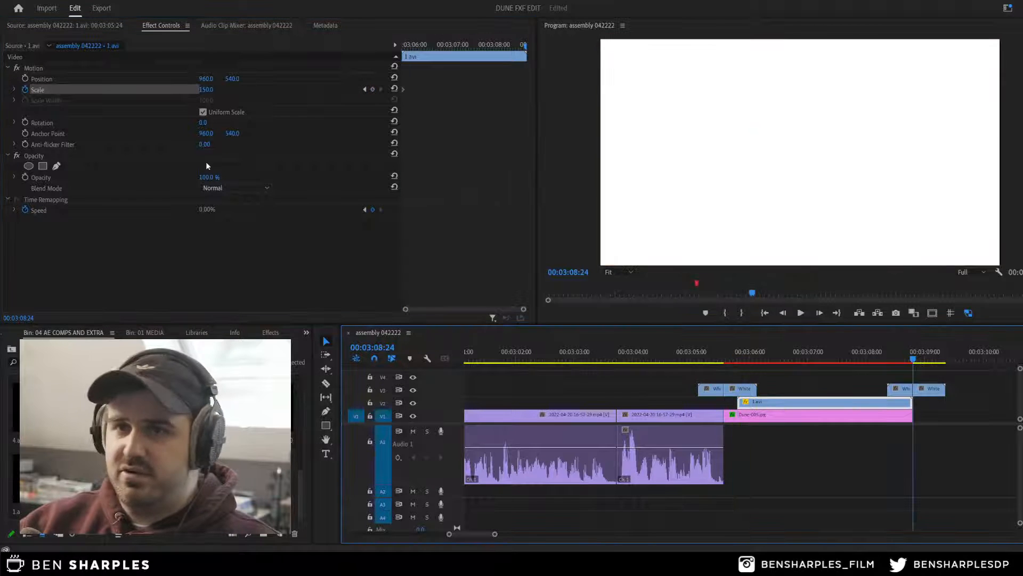
pyautogui.click(205, 89)
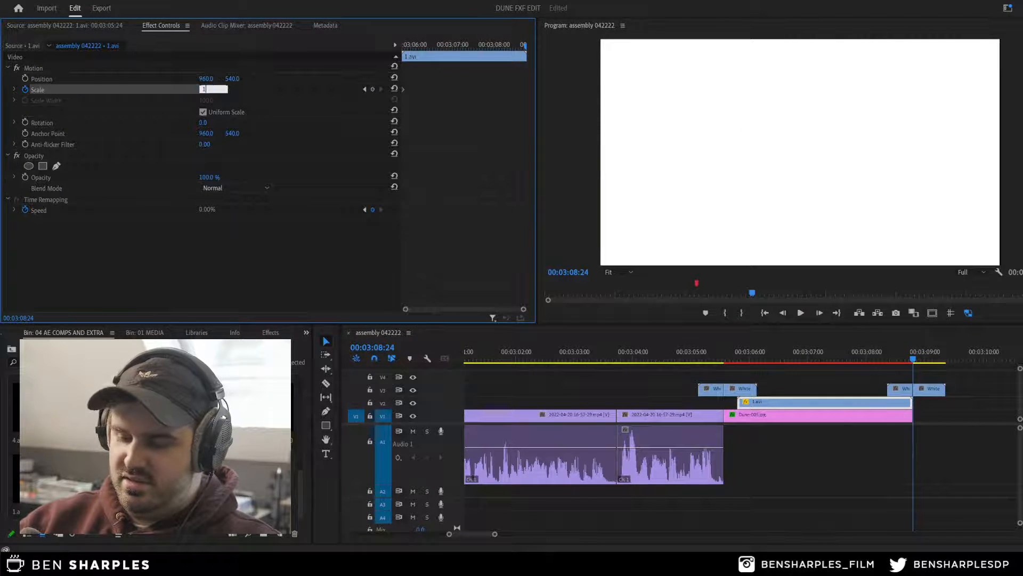
pyautogui.press('Return')
pyautogui.click(713, 355)
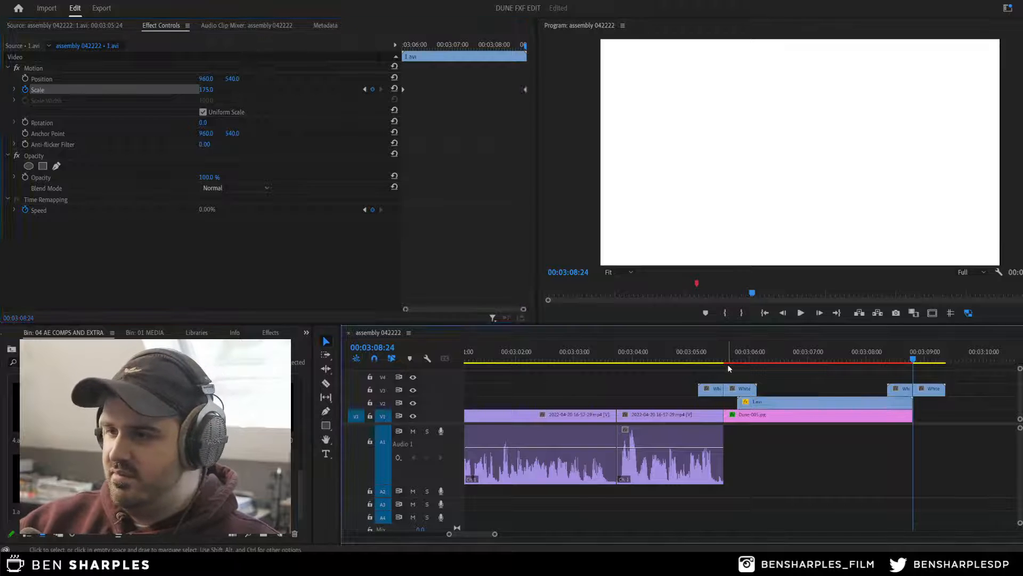
pyautogui.press('space')
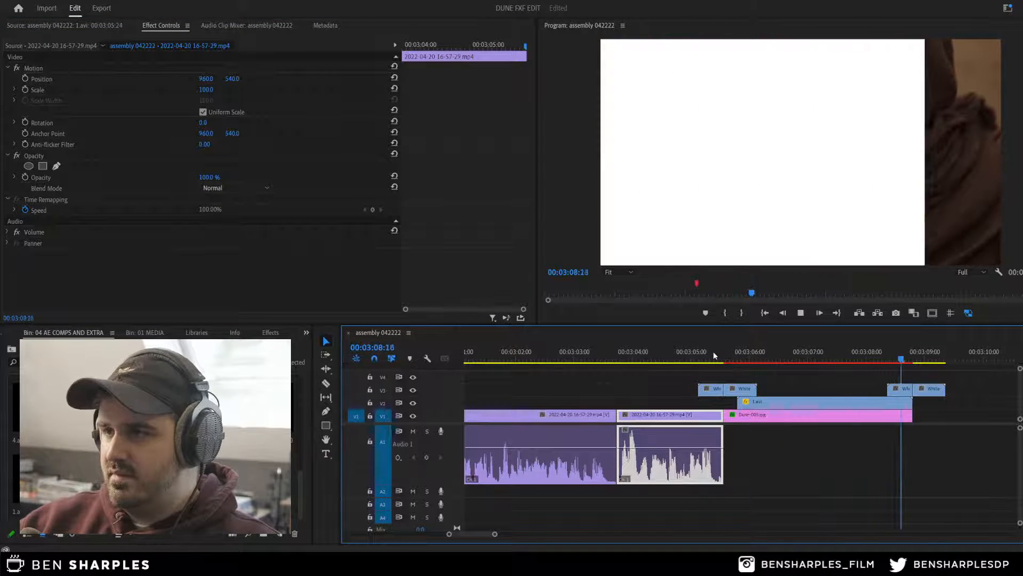
pyautogui.press('space')
pyautogui.press('space')
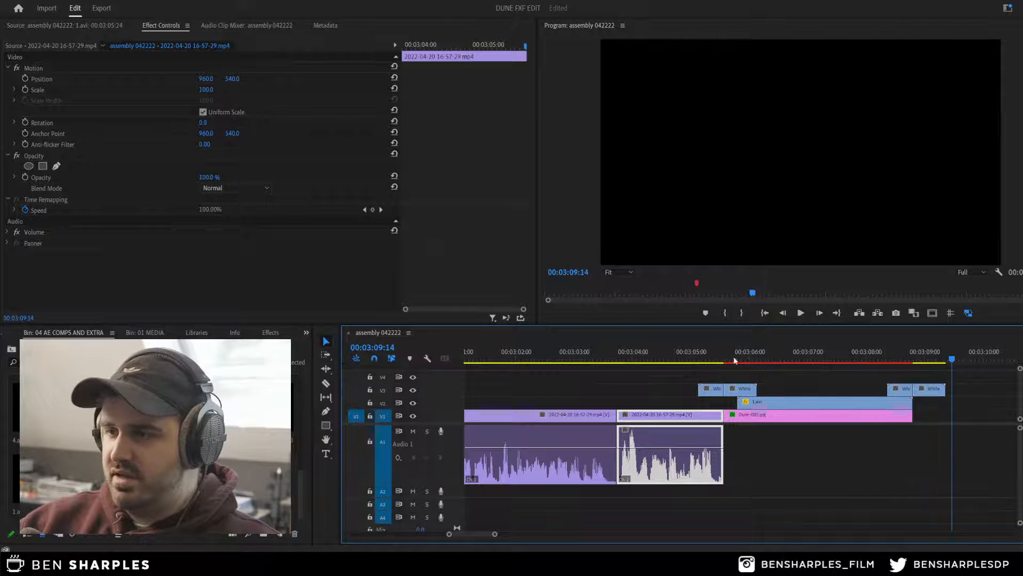
# Step: Move the talking clip after the gap so it starts at the Dune image's end, and play across the segment
pyautogui.click(794, 388)
pyautogui.press('-')
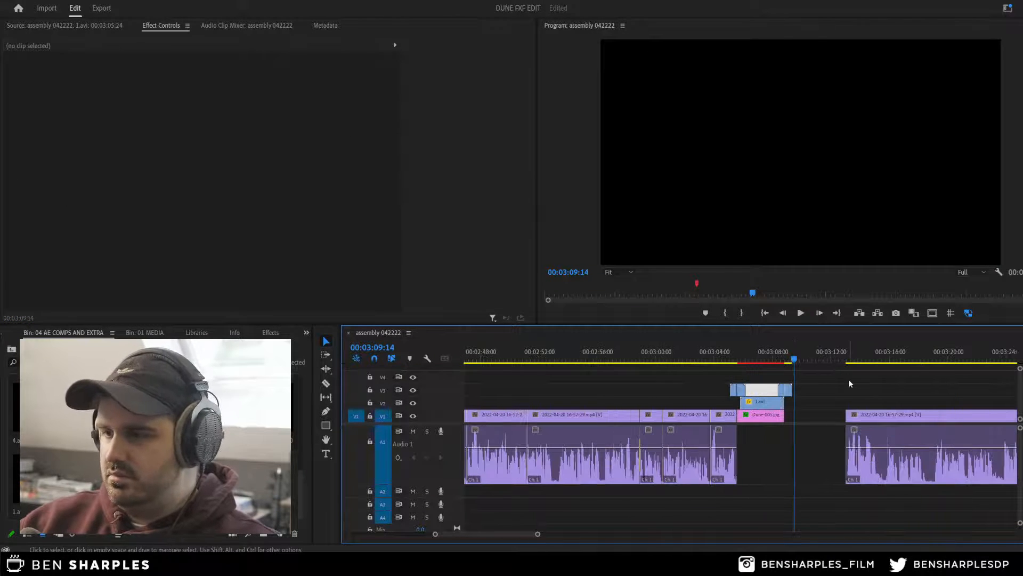
pyautogui.moveTo(860, 417); pyautogui.dragTo(798, 419)
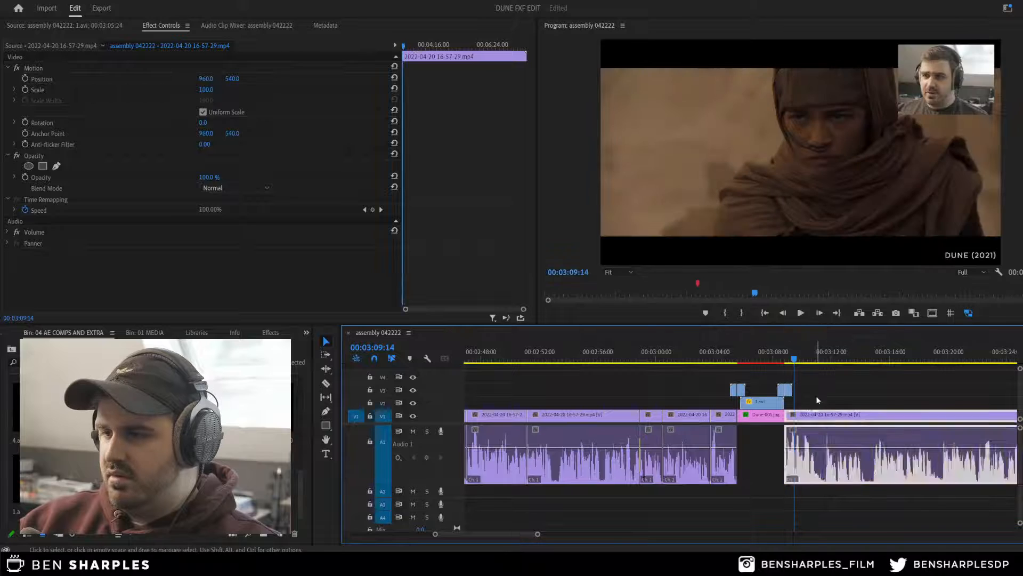
pyautogui.click(817, 398)
pyautogui.click(729, 353)
pyautogui.press('space')
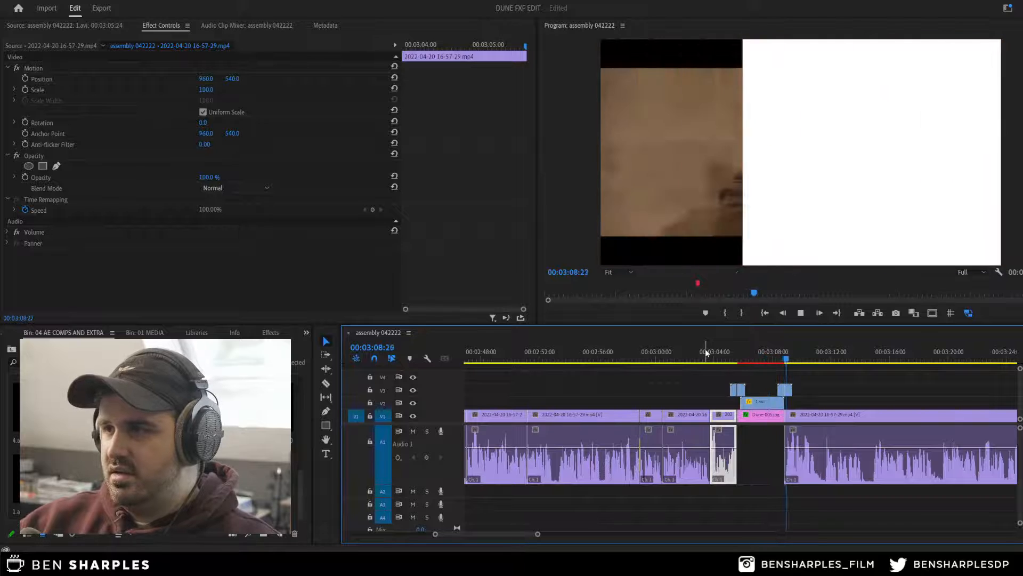
pyautogui.press('space')
# Step: Park the playhead at 00:03:06:19 on the number 1 animation and save the project
pyautogui.click(753, 359)
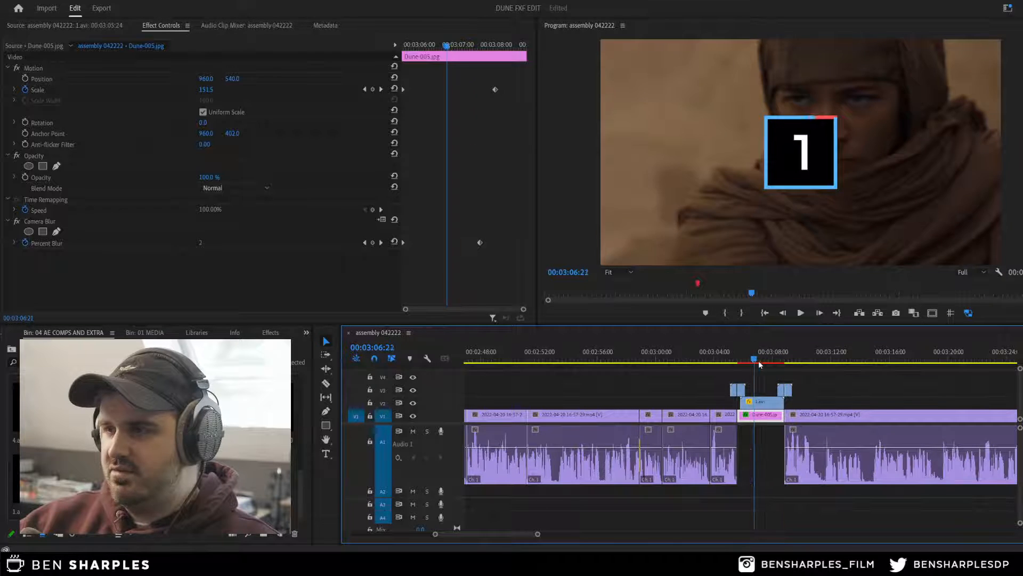
pyautogui.press('Left')
pyautogui.press('Left')
pyautogui.hotkey('ctrl', 's')
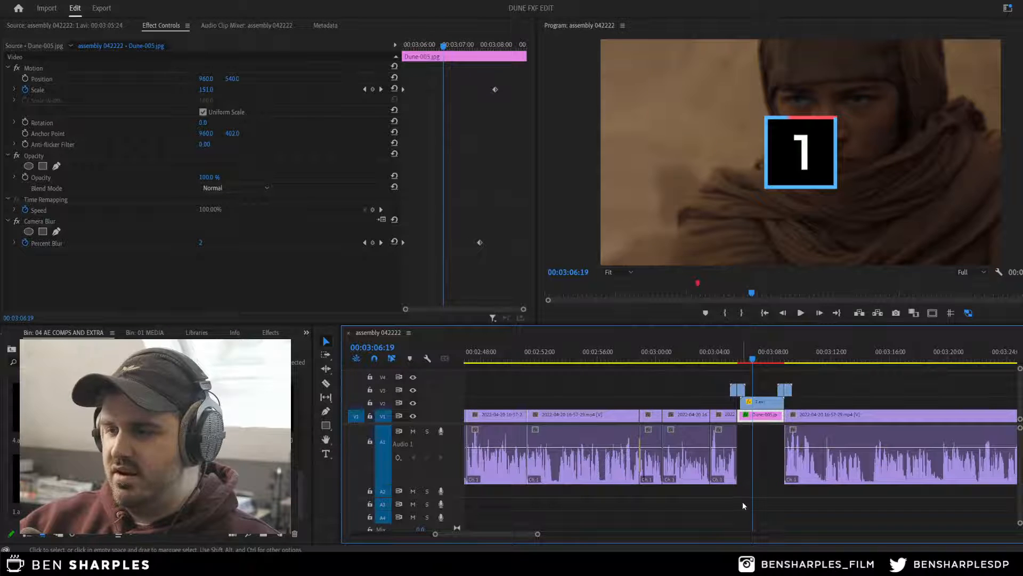
# Step: Scrub the start of the number 1 animation and play the Dune segment from before the opening wipe
pyautogui.moveTo(734, 357)
pyautogui.mouseDown()
pyautogui.moveTo(758, 360)
pyautogui.moveTo(724, 360)
pyautogui.moveTo(744, 363)
pyautogui.mouseUp()
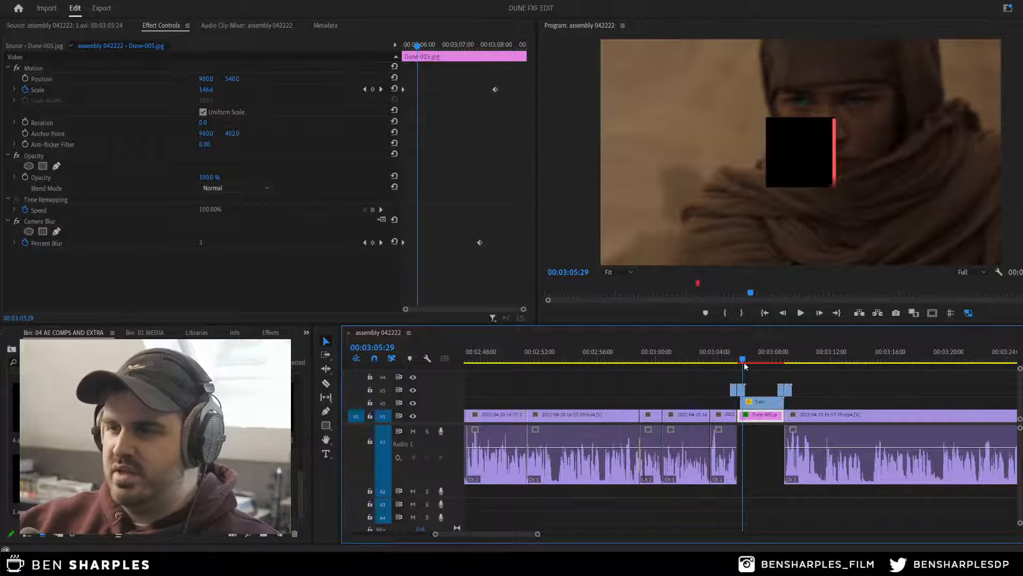
pyautogui.click(736, 375)
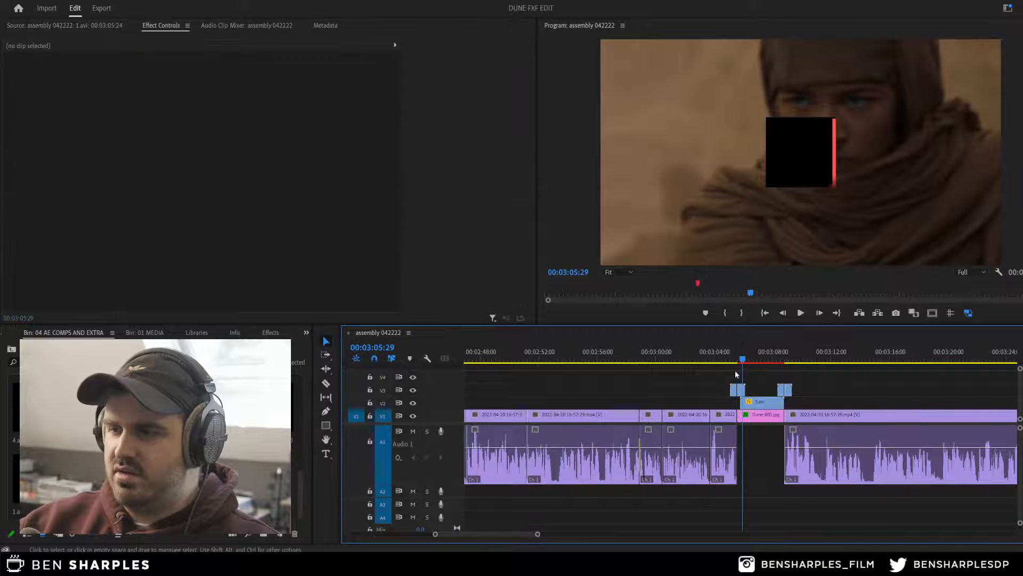
pyautogui.click(728, 359)
pyautogui.press('space')
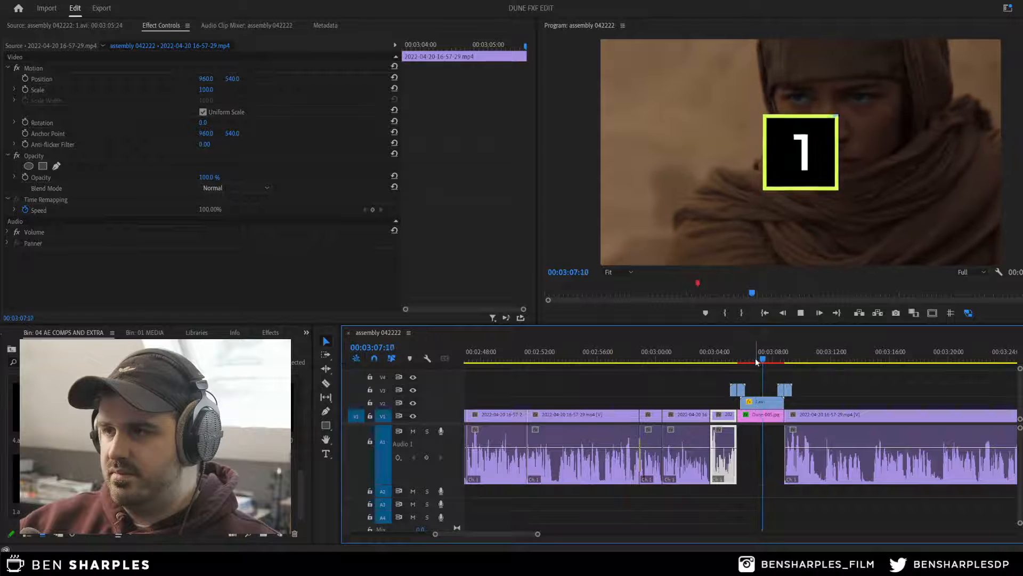
pyautogui.press('space')
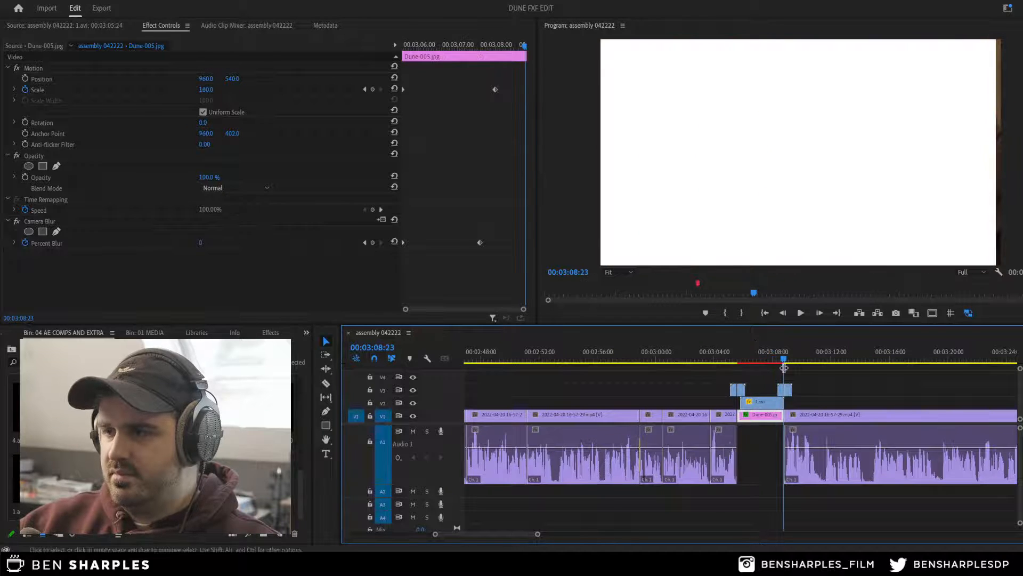
# Step: Try cutting 1.avi at 00:03:08:17 and deleting its remaining tail under the closing wipe
pyautogui.moveTo(784, 361); pyautogui.dragTo(780, 362)
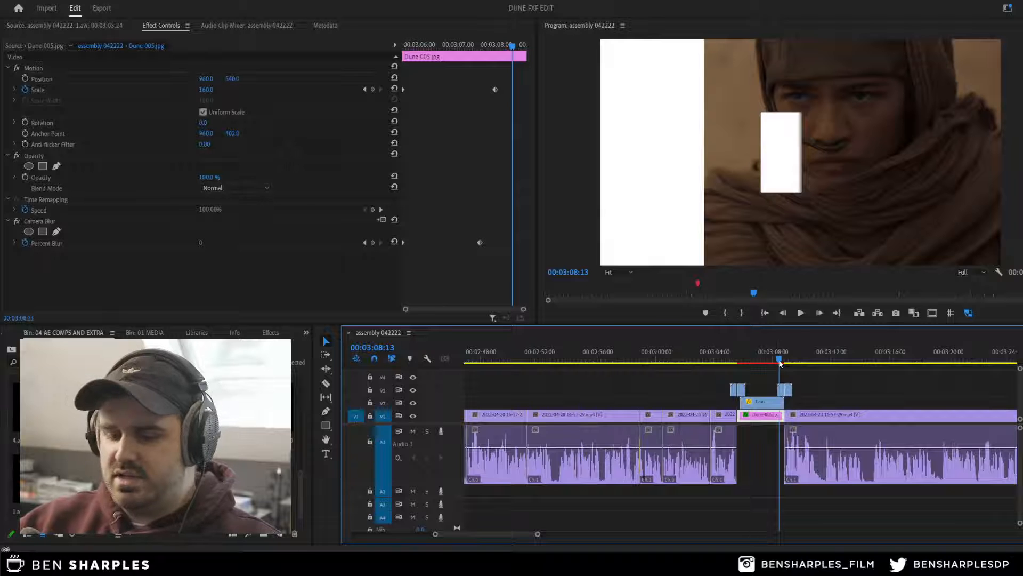
pyautogui.press('=')
pyautogui.press('=')
pyautogui.press('=')
pyautogui.press('Right')
pyautogui.press('Right')
pyautogui.press('Right')
pyautogui.press('Right')
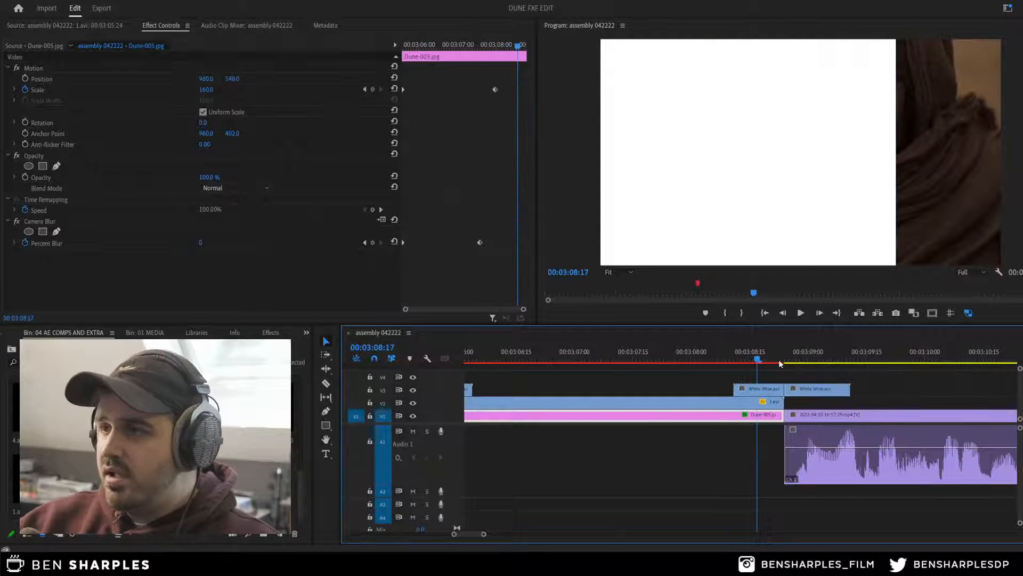
pyautogui.hotkey('ctrl', 'k')
pyautogui.click(774, 403)
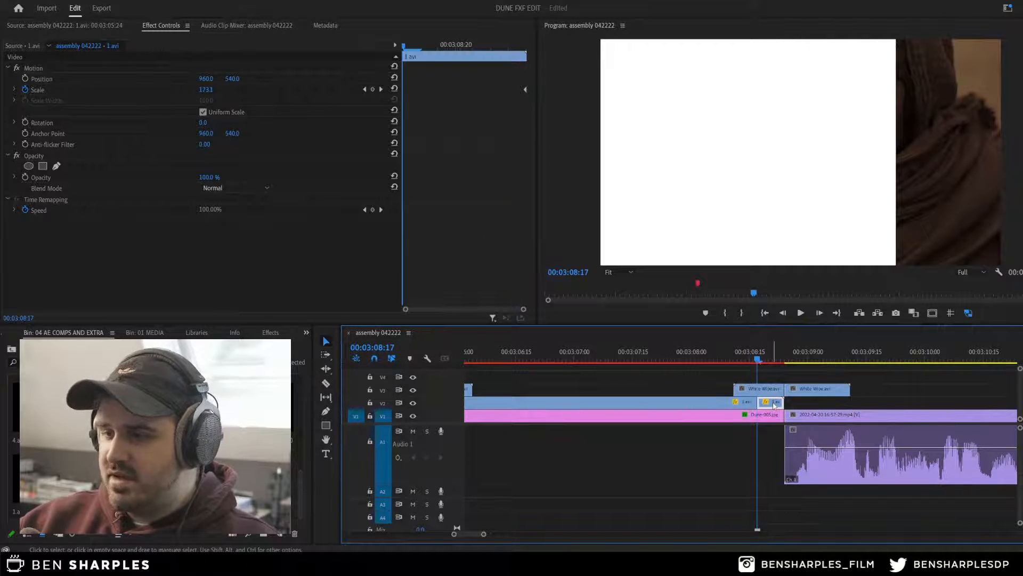
pyautogui.press('Delete')
# Step: Try both closing white wipes earlier with their split at 00:03:08:17, play it, and undo the wipe move and the 1.avi trim
pyautogui.moveTo(807, 383); pyautogui.dragTo(780, 386)
pyautogui.click(668, 356)
pyautogui.press('space')
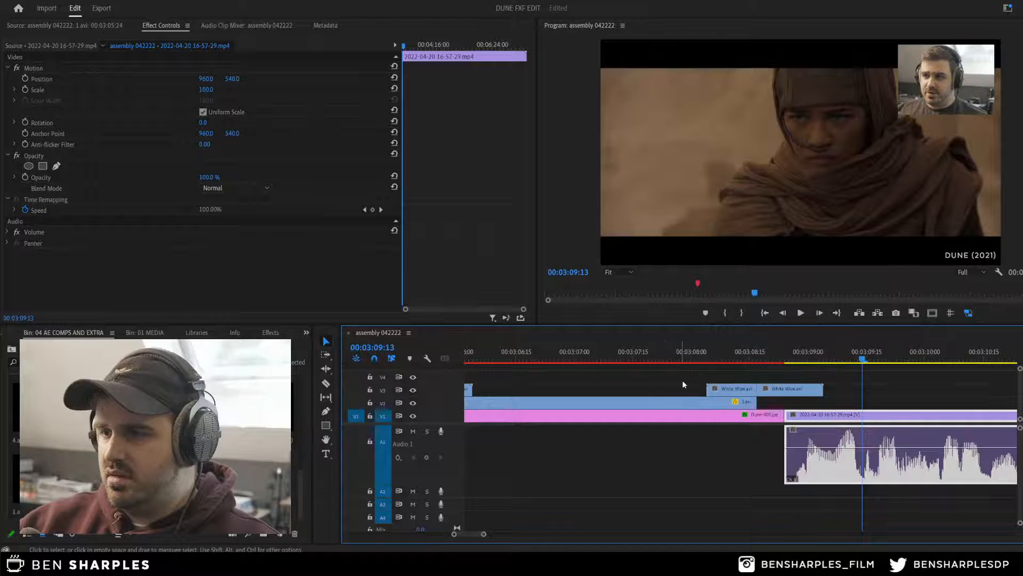
pyautogui.hotkey('ctrl', 'z')
pyautogui.hotkey('ctrl', 'z')
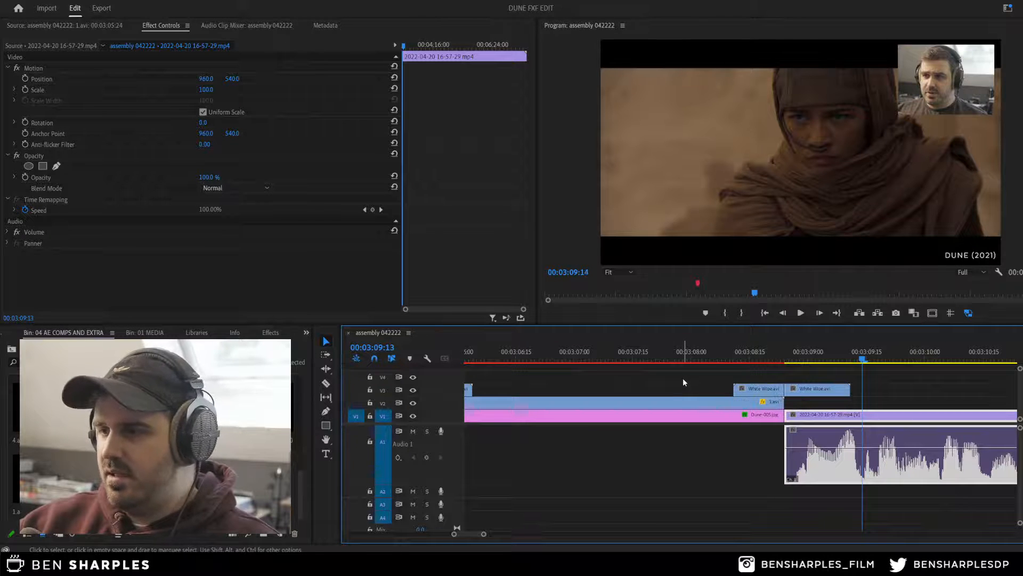
# Step: Play back the closing wipe, and review the whole Dune segment from the preceding talking clip into the next one
pyautogui.click(689, 354)
pyautogui.press('space')
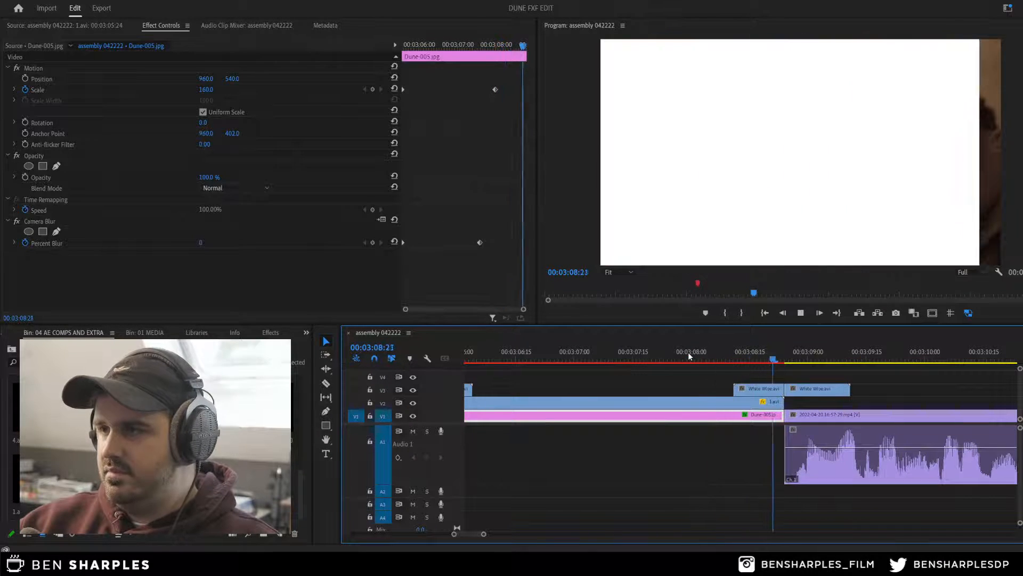
pyautogui.press('space')
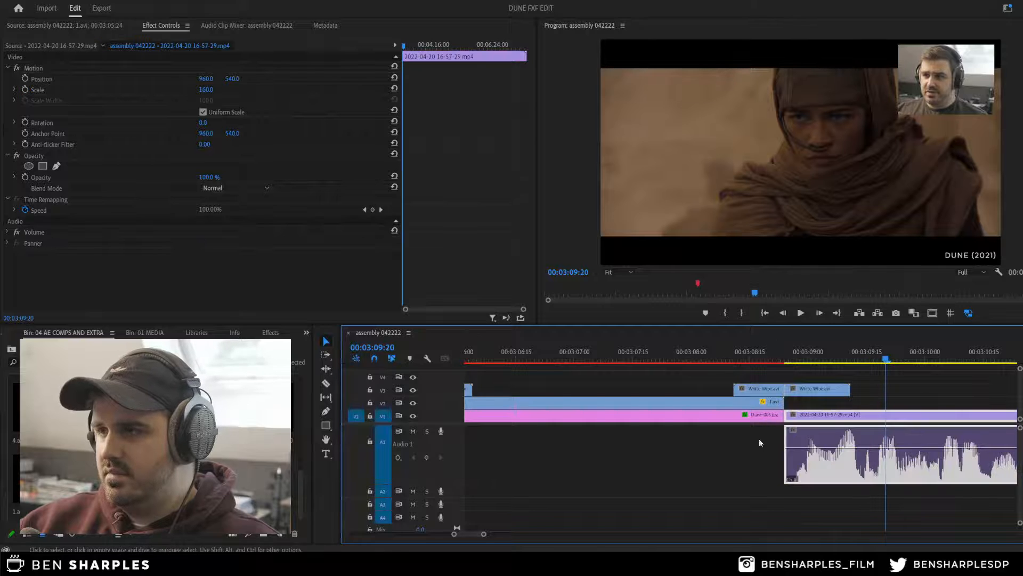
pyautogui.click(759, 438)
pyautogui.click(710, 412)
pyautogui.click(660, 359)
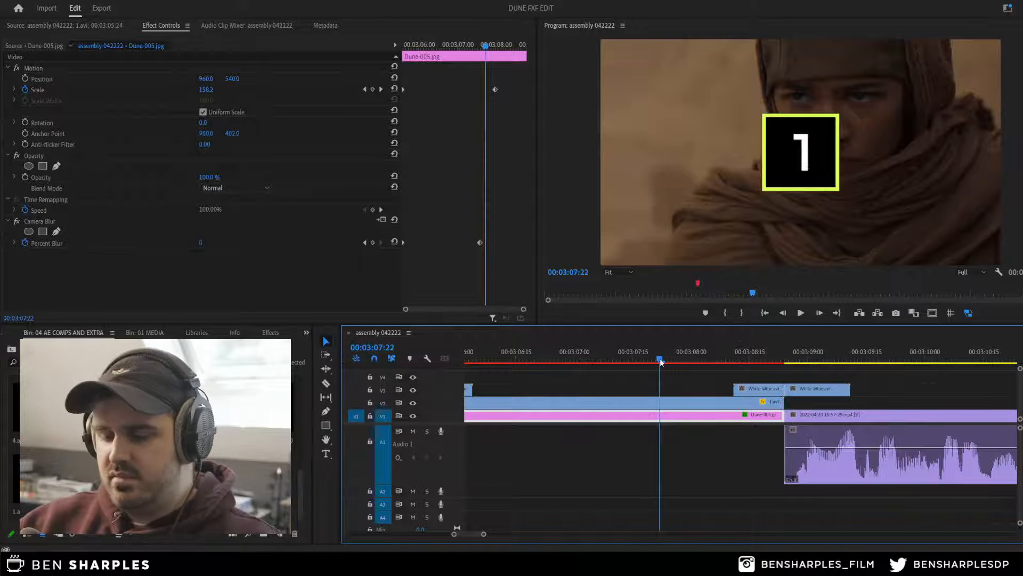
pyautogui.press('-')
pyautogui.click(657, 353)
pyautogui.press('space')
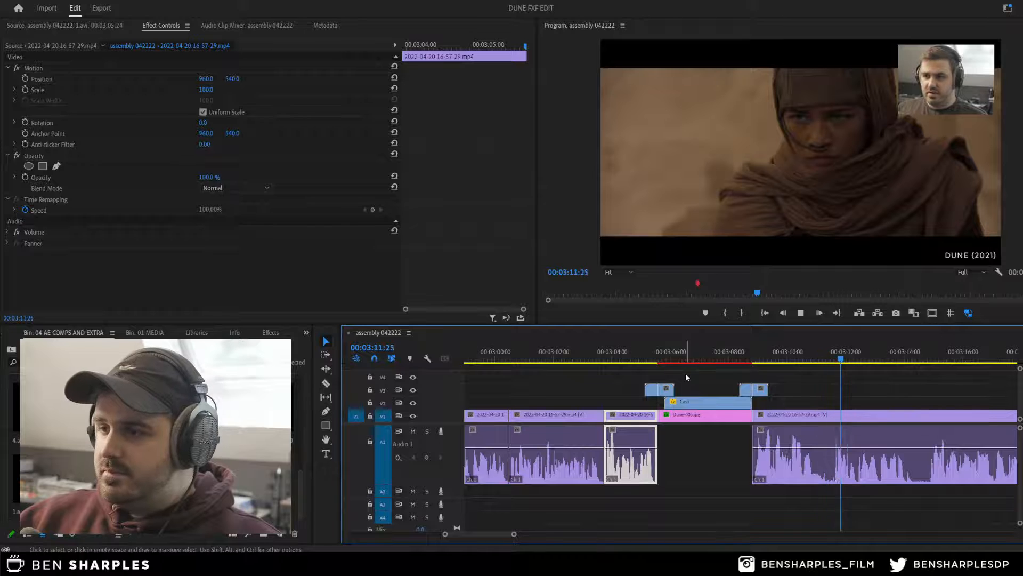
pyautogui.press('space')
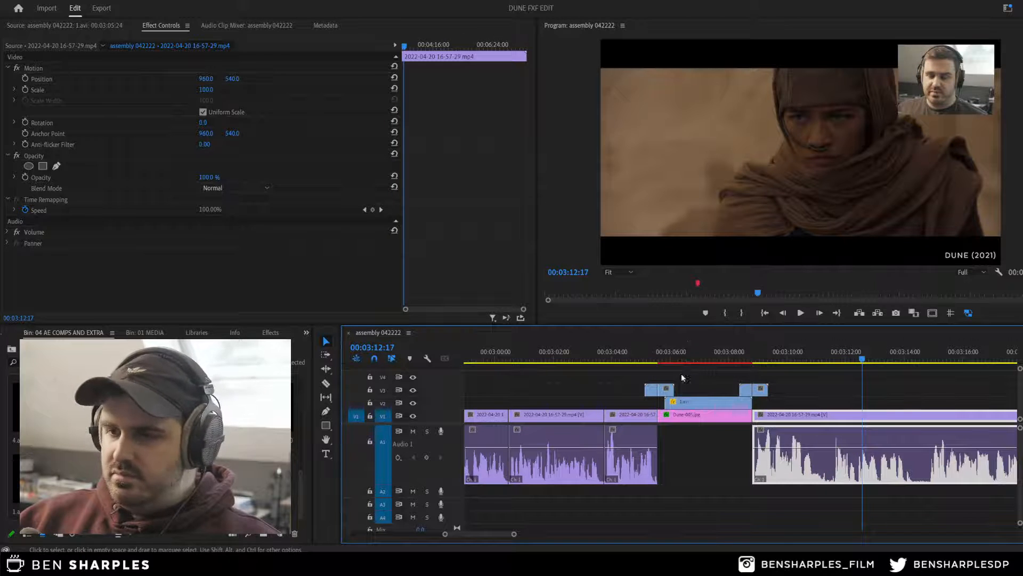
# Step: Show the DUNE FXF EDIT project root in list view and collapse the expanded bin
pyautogui.click(224, 487)
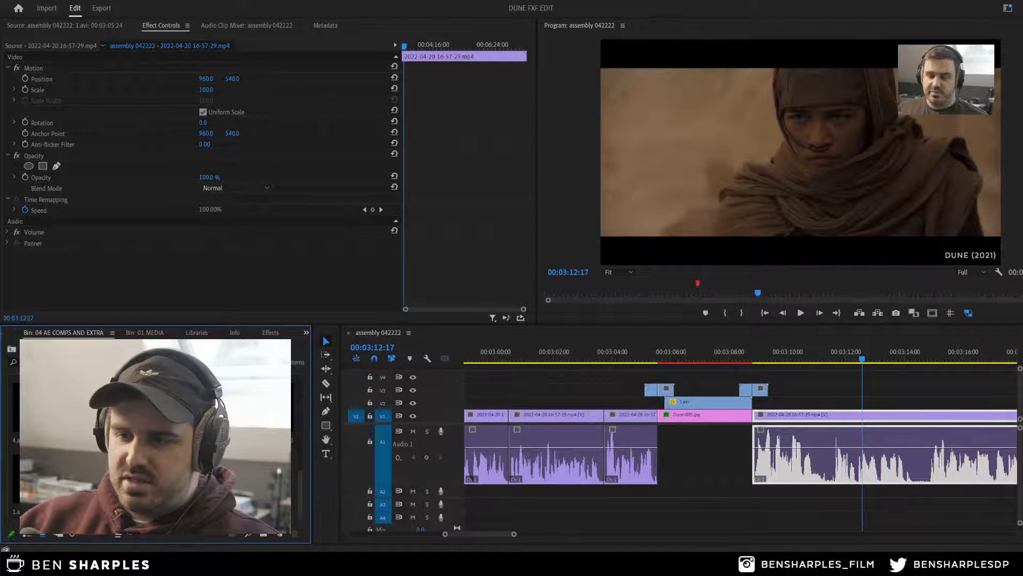
pyautogui.moveTo(372, 564)
pyautogui.click(370, 542)
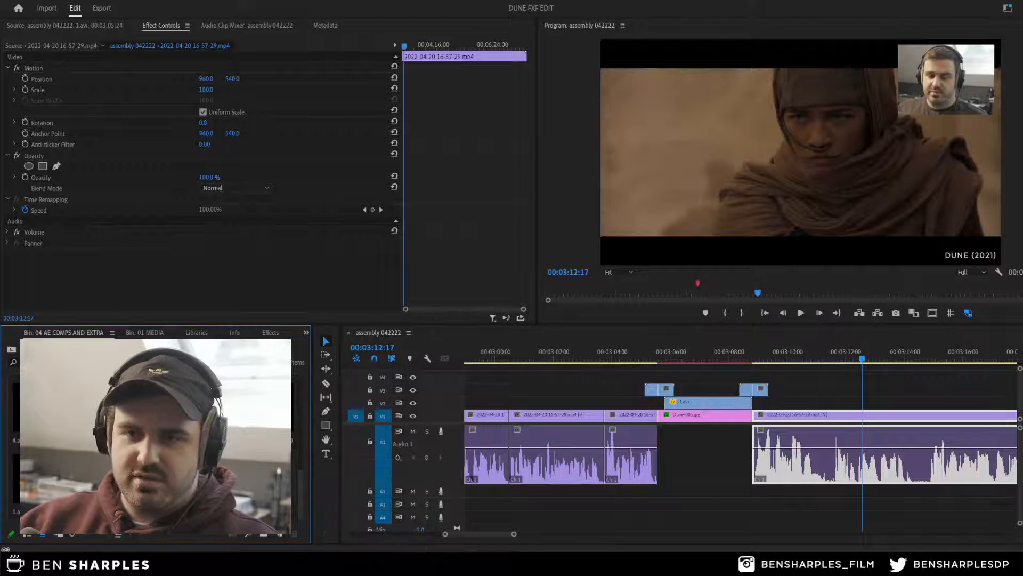
pyautogui.scroll(5, 160, 443)
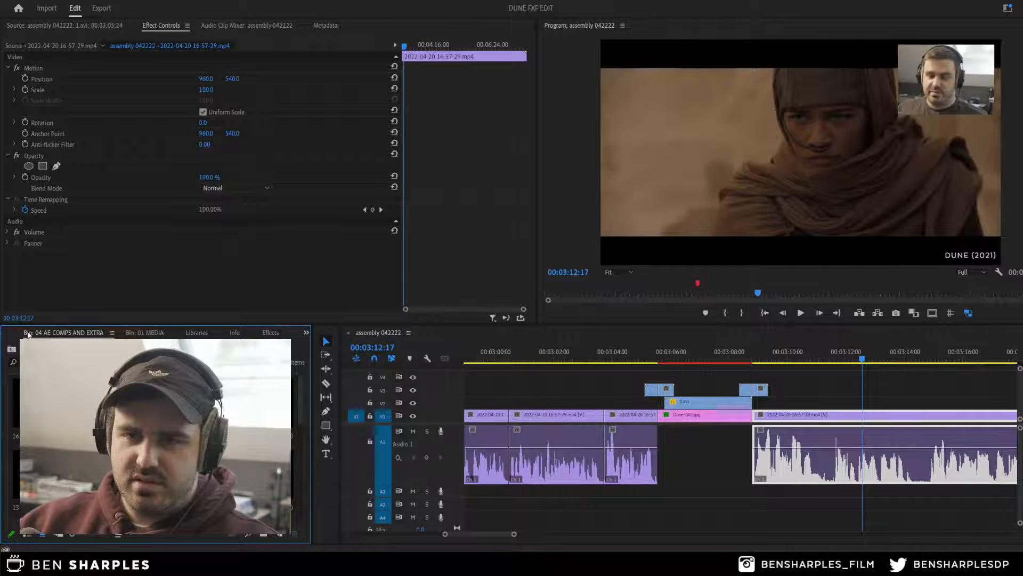
pyautogui.scroll(1, 28, 334)
pyautogui.scroll(1, 13, 335)
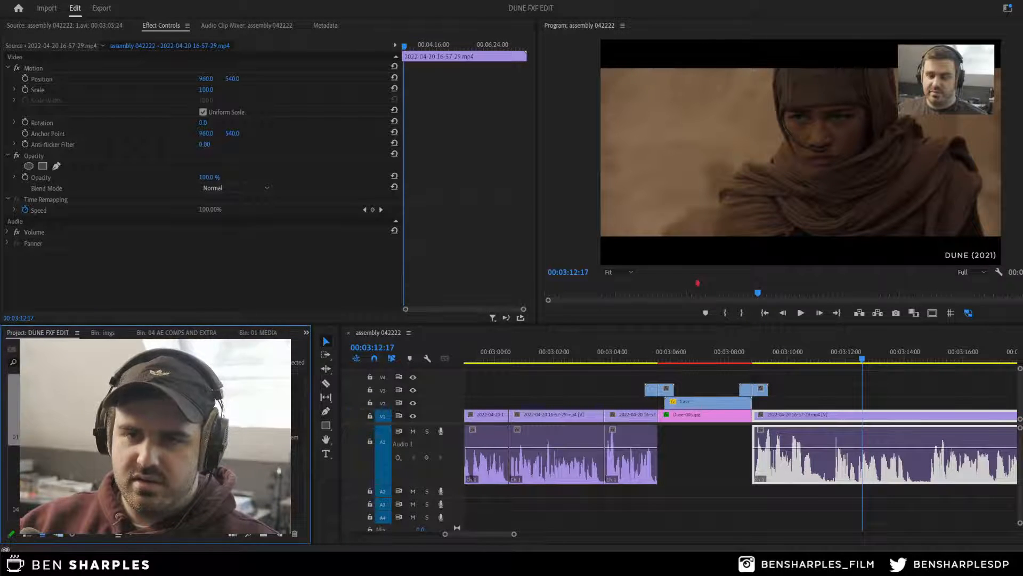
pyautogui.click(35, 535)
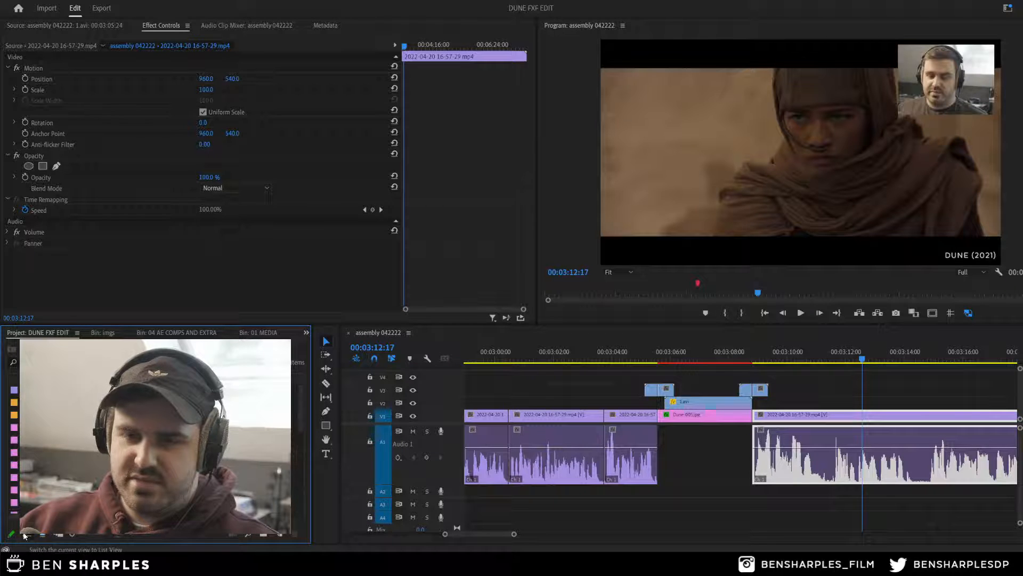
pyautogui.click(26, 415)
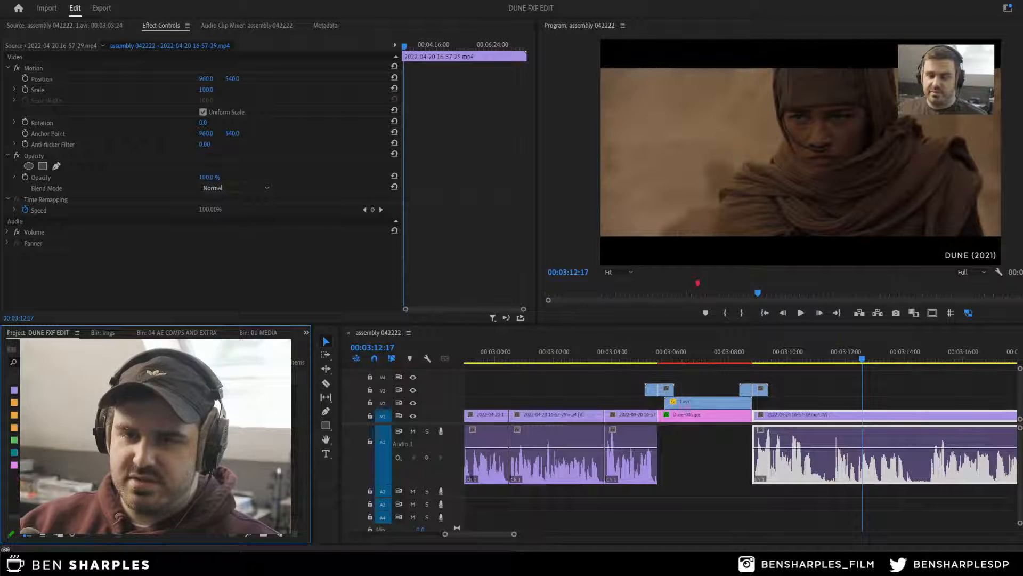
# Step: Collapse the first expanded bin in the project list and save the project
pyautogui.click(22, 390)
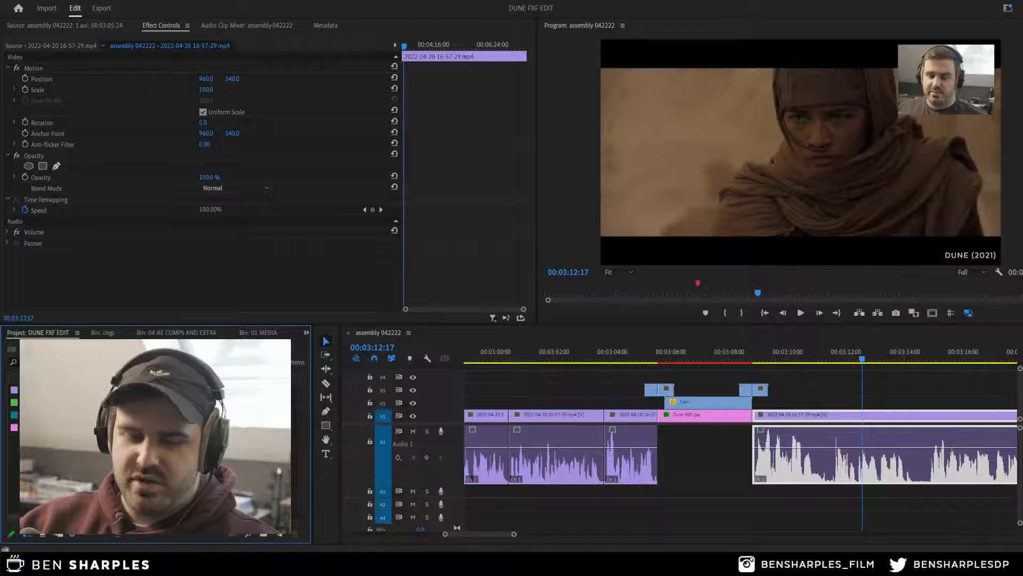
pyautogui.hotkey('ctrl', 's')
# Step: Start a media import and browse to the YOUTUBE 01 Projects 2022 folder
pyautogui.rightClick(135, 453)
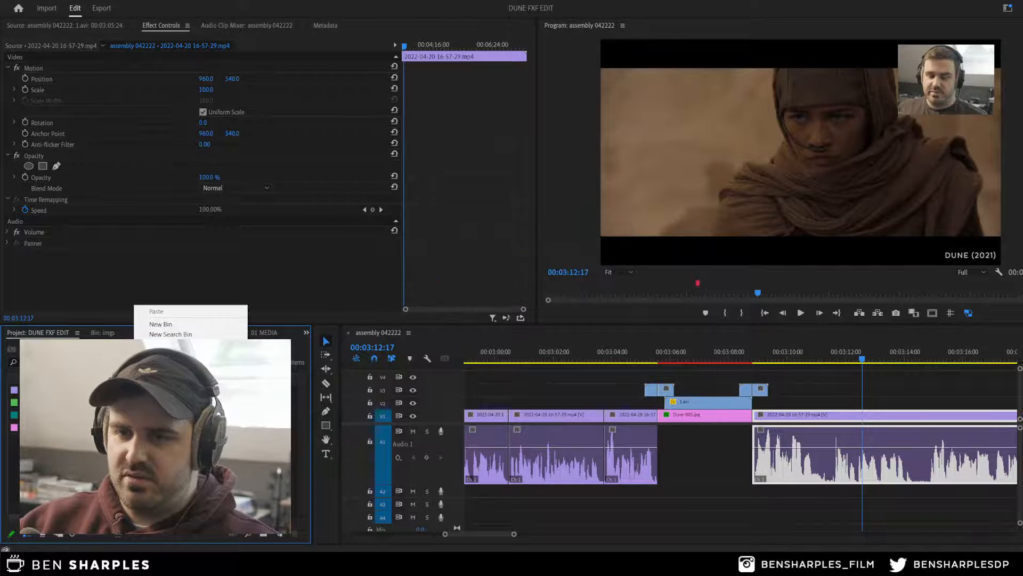
pyautogui.click(160, 380)
pyautogui.click(161, 25)
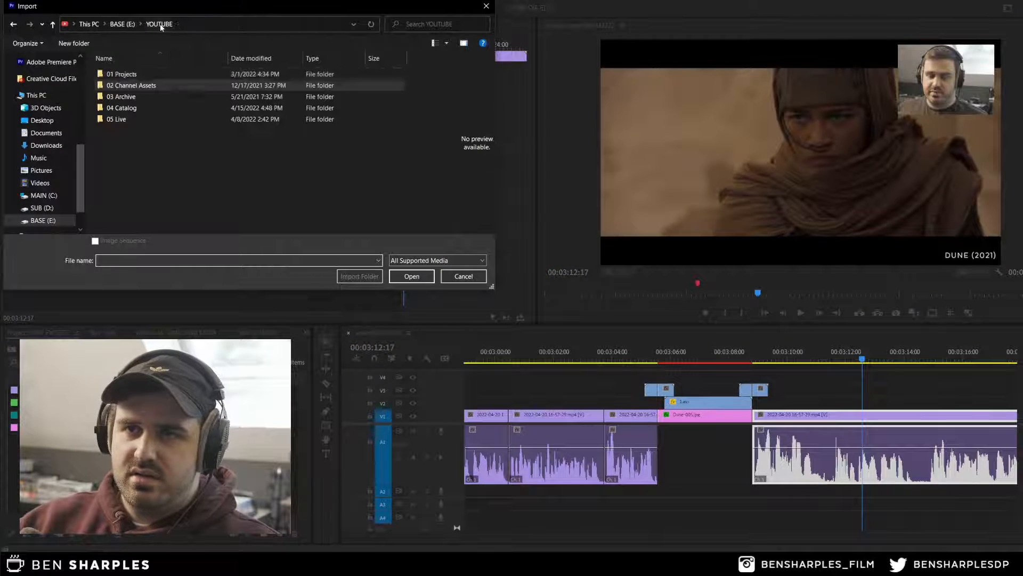
pyautogui.doubleClick(118, 74)
pyautogui.doubleClick(119, 85)
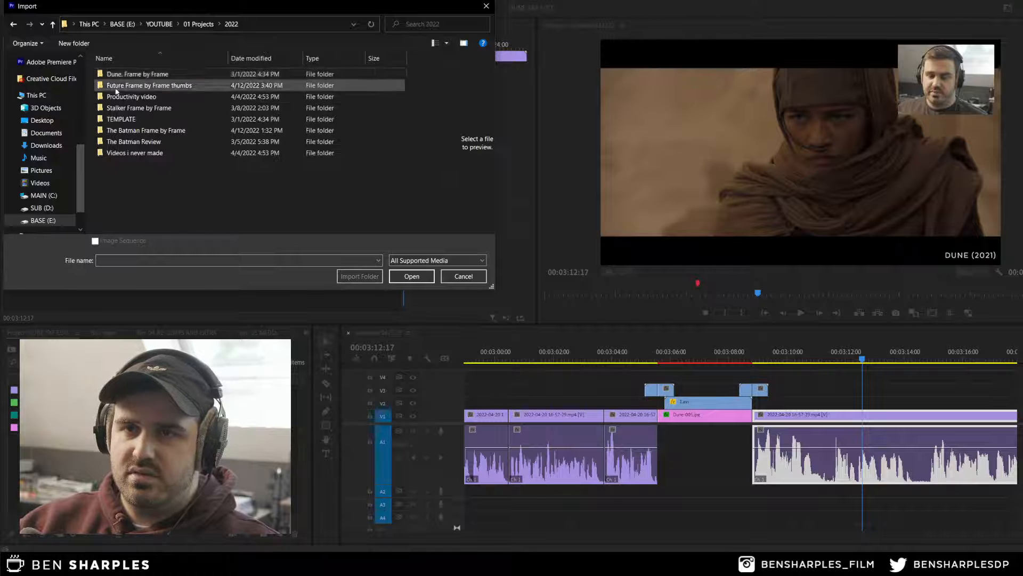
# Step: Check the MUSIC folder in 02 AUDIO of Dune, Frame by Frame, and return to the 2022 folder
pyautogui.doubleClick(117, 74)
pyautogui.doubleClick(129, 85)
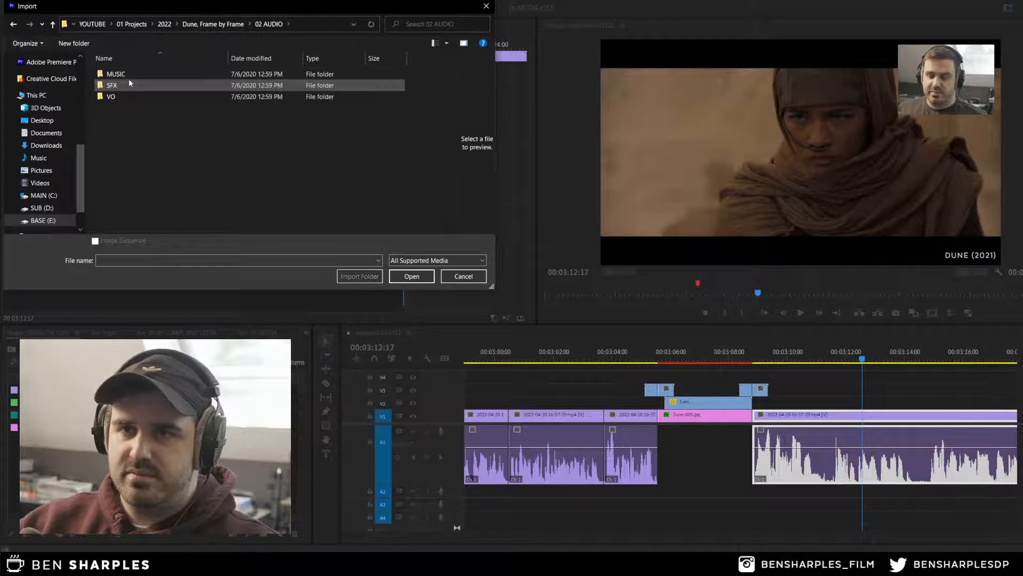
pyautogui.doubleClick(128, 78)
pyautogui.click(15, 27)
pyautogui.click(16, 27)
pyautogui.click(16, 28)
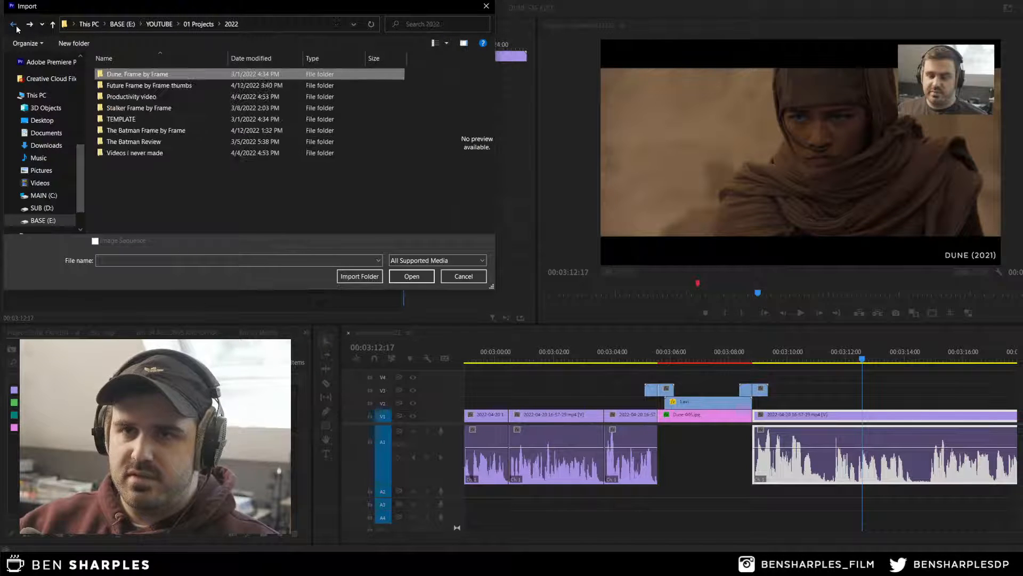
# Step: Import the Continuing track from the MUSIC folder in 02 AUDIO of Productivity video
pyautogui.doubleClick(120, 97)
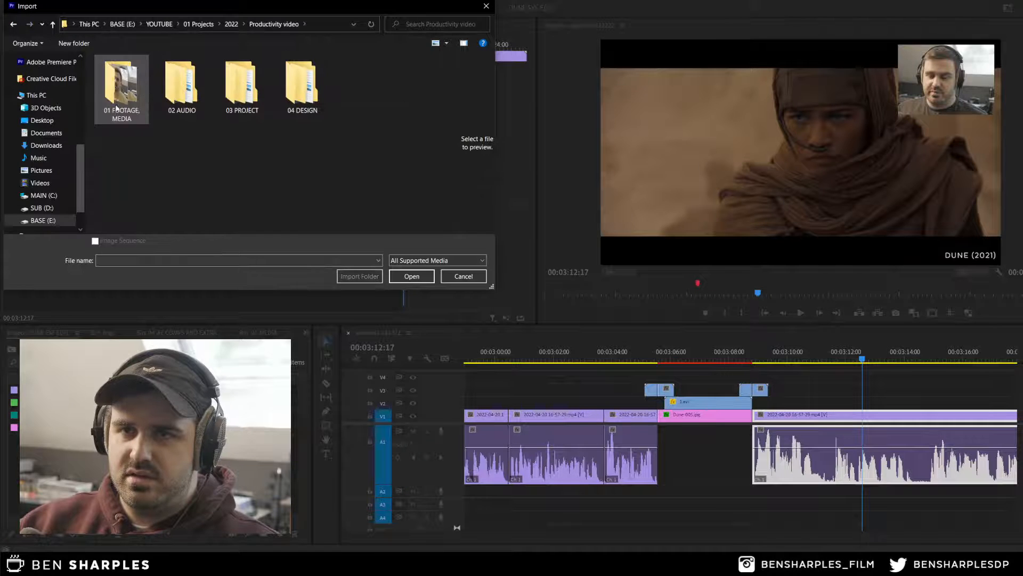
pyautogui.doubleClick(173, 98)
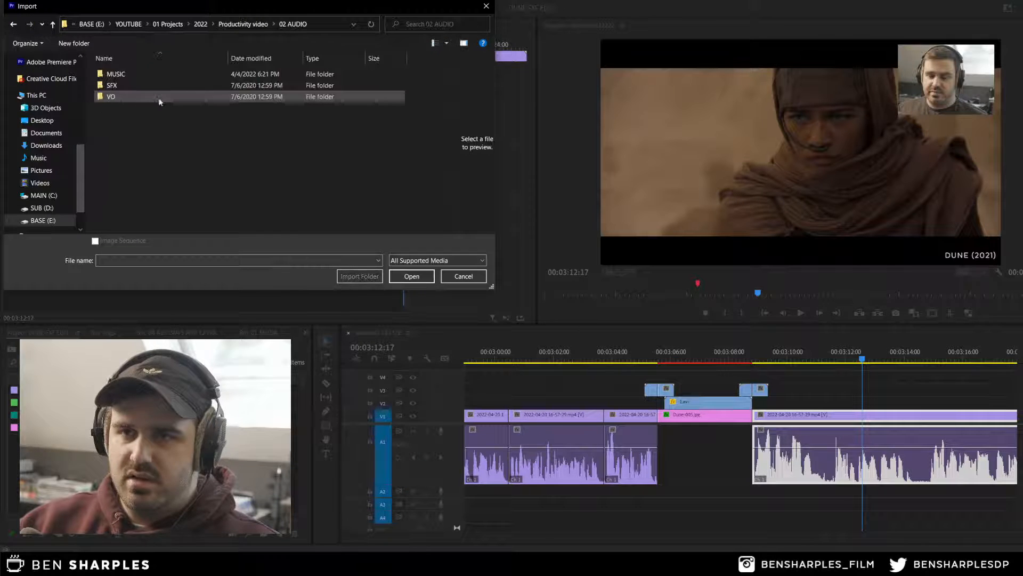
pyautogui.doubleClick(134, 79)
pyautogui.click(127, 80)
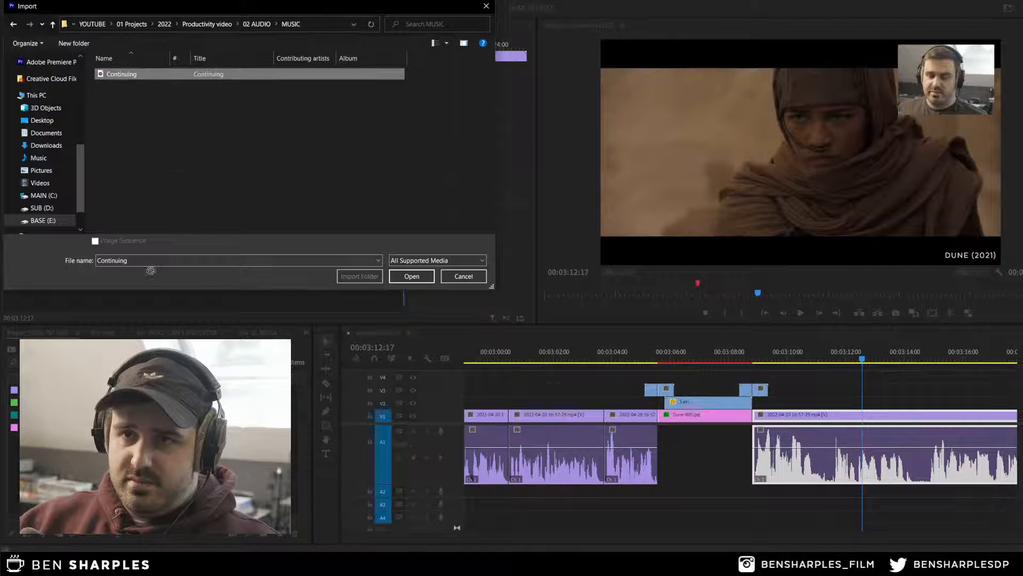
pyautogui.click(411, 276)
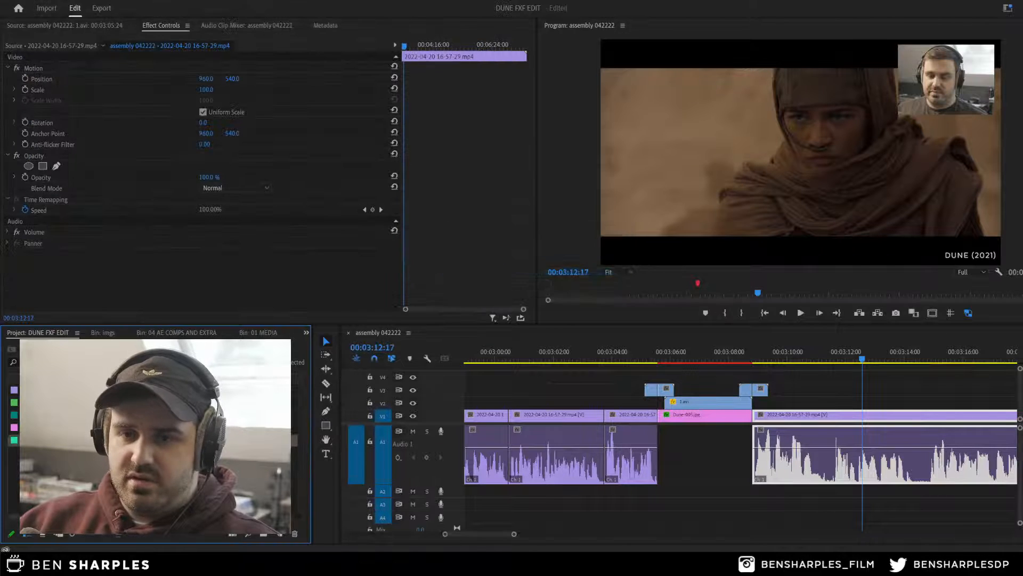
# Step: Place Continuing.mp3 on audio track 2 from about 00:03:01, check it near 00:03:04:23, and select it
pyautogui.moveTo(48, 440); pyautogui.dragTo(538, 491)
pyautogui.click(634, 356)
pyautogui.click(633, 458)
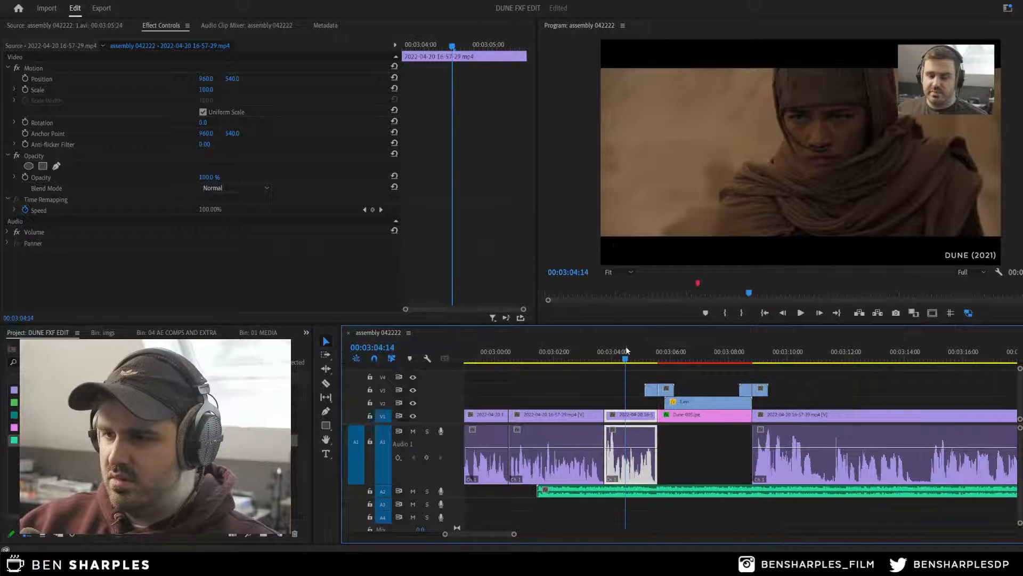
pyautogui.click(634, 494)
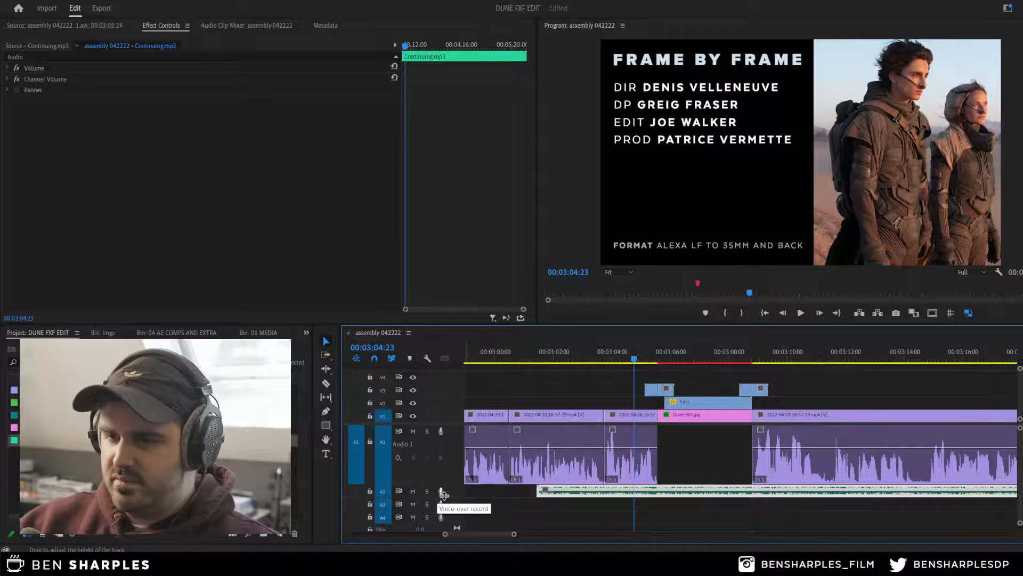
# Step: Enlarge audio track 2 and lower the Continuing.mp3 volume to about -22.9 dB
pyautogui.moveTo(444, 497); pyautogui.dragTo(447, 520)
pyautogui.moveTo(623, 500); pyautogui.dragTo(624, 512)
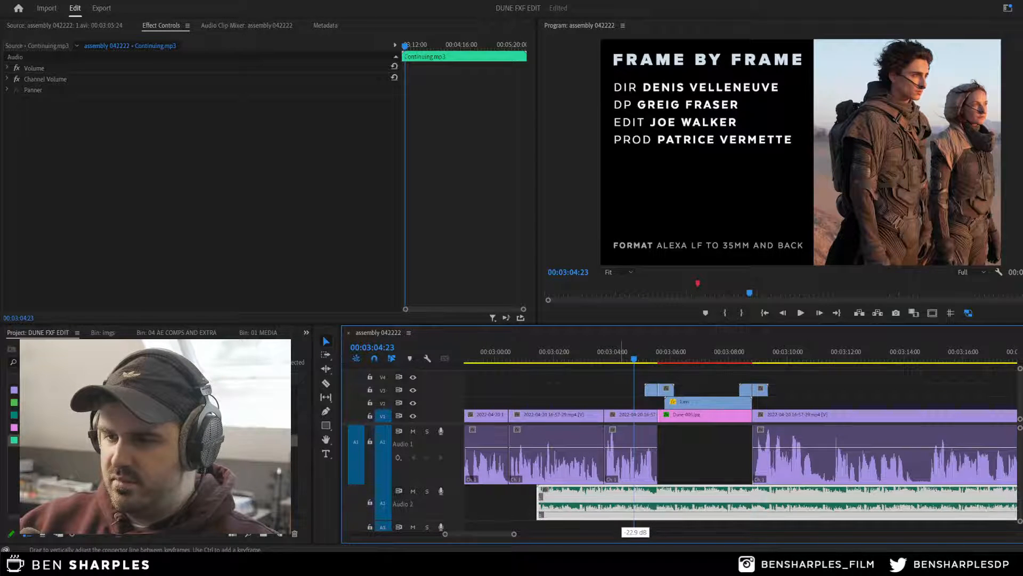
pyautogui.click(525, 499)
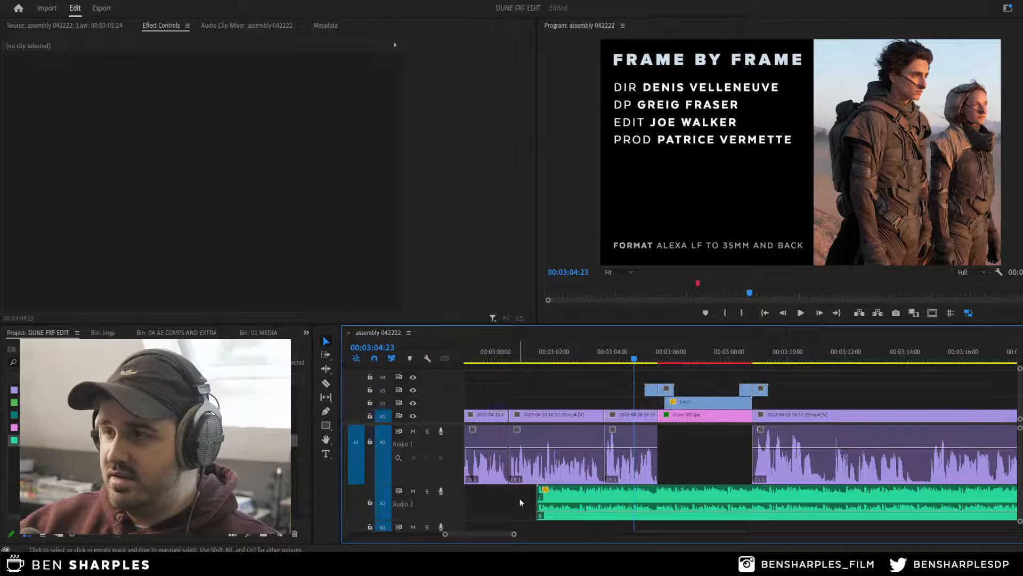
# Step: Give the audio tracks more room in the timeline and save the project
pyautogui.hscroll(-4, 519, 498)
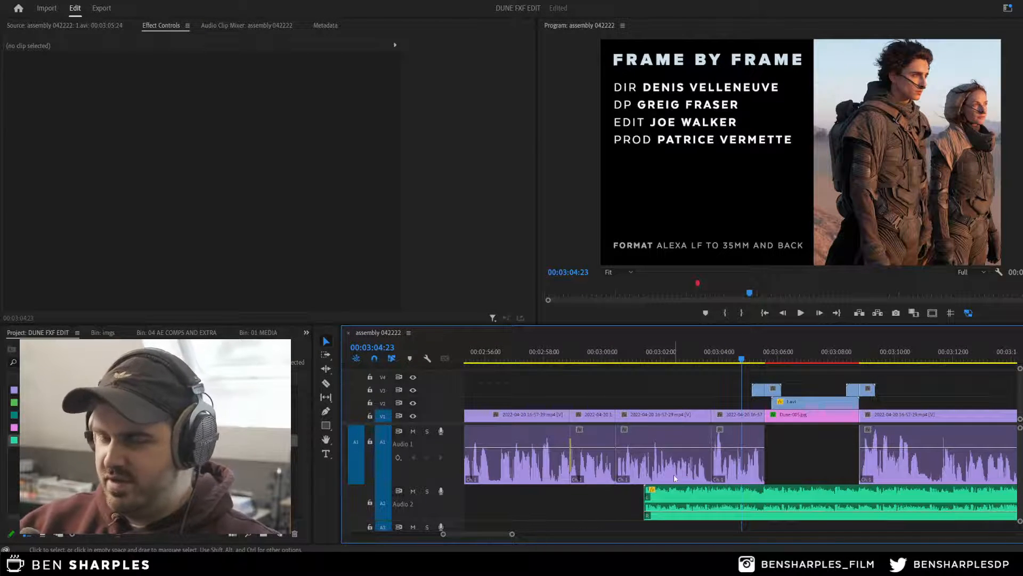
pyautogui.moveTo(452, 423); pyautogui.dragTo(453, 402)
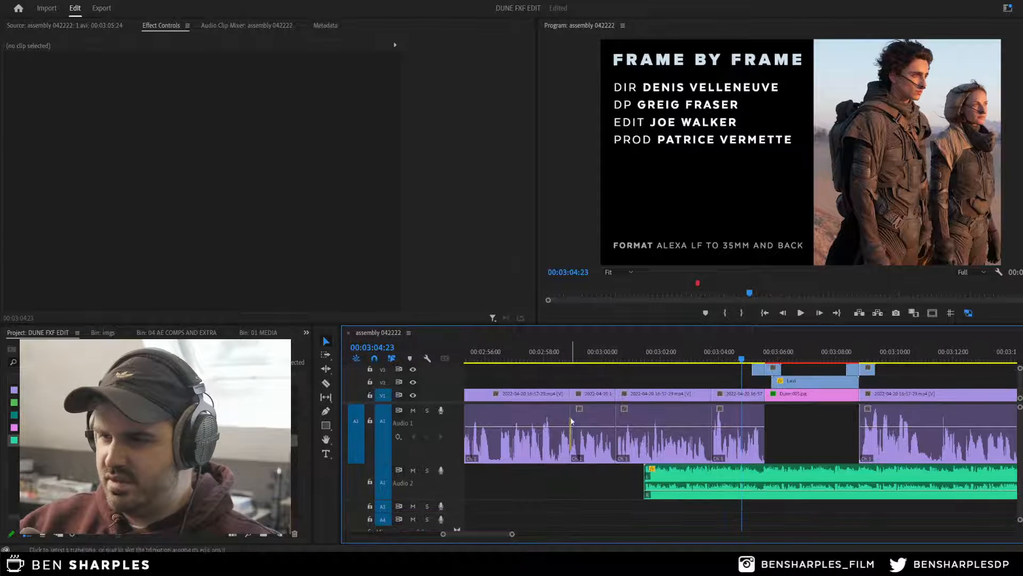
pyautogui.hotkey('ctrl', 's')
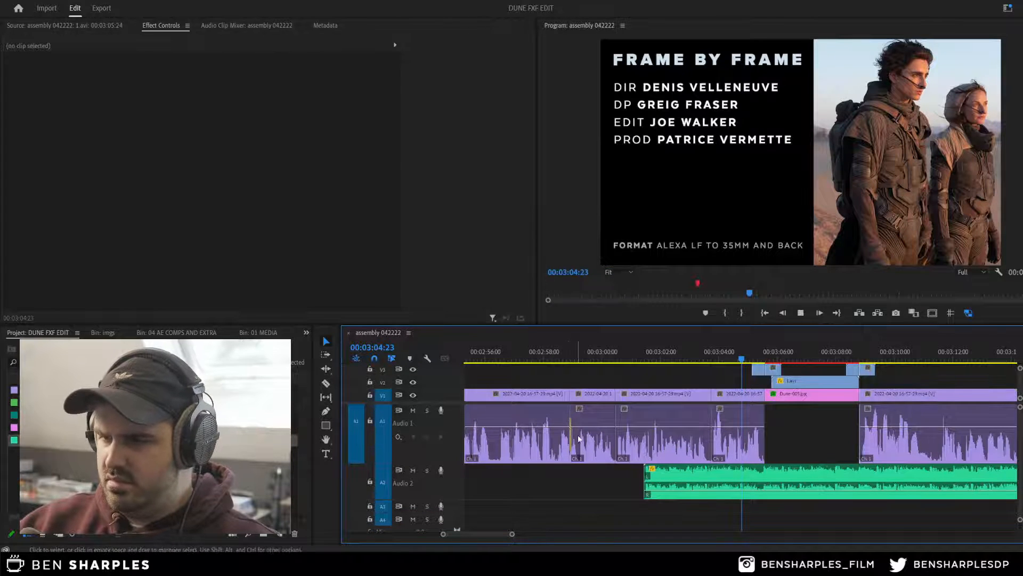
# Step: Play the music into the Dune segment and lower the Continuing.mp3 volume to about -40.2 dB
pyautogui.press('space')
pyautogui.press('space')
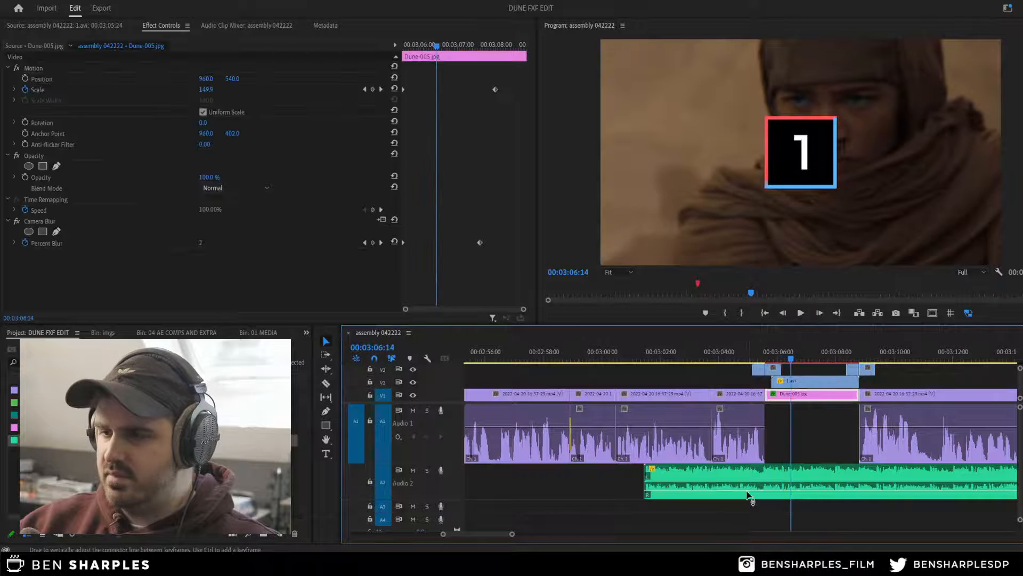
pyautogui.click(748, 494)
pyautogui.moveTo(747, 492); pyautogui.dragTo(747, 495)
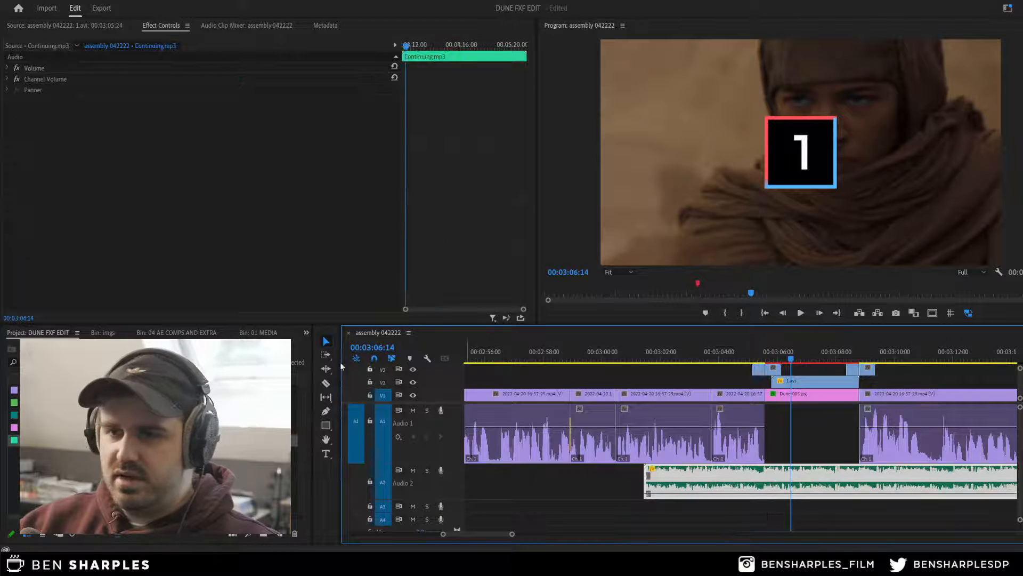
# Step: Show the Audio Clip Mixer for the assembly 042222 sequence
pyautogui.click(224, 479)
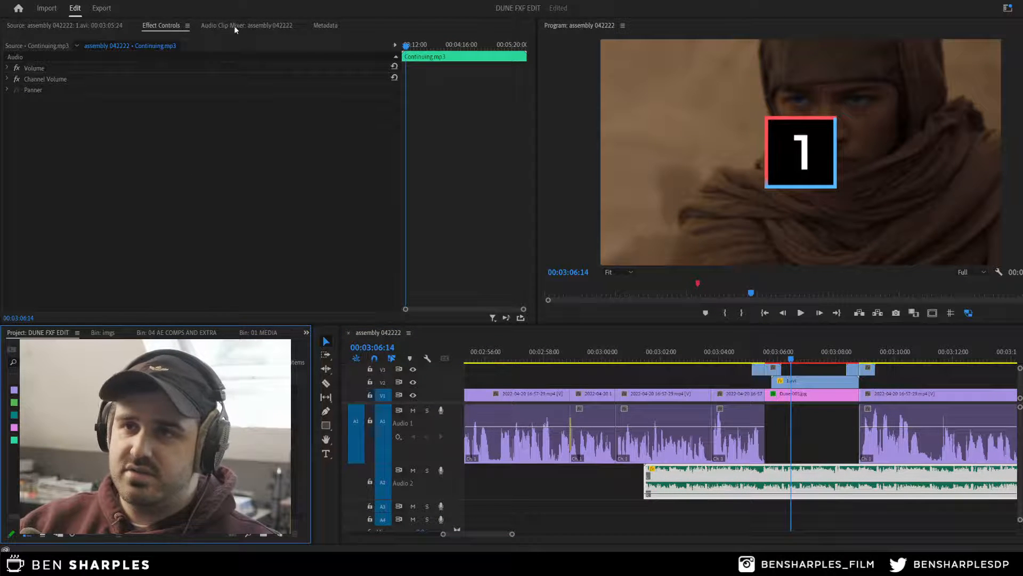
pyautogui.click(199, 0)
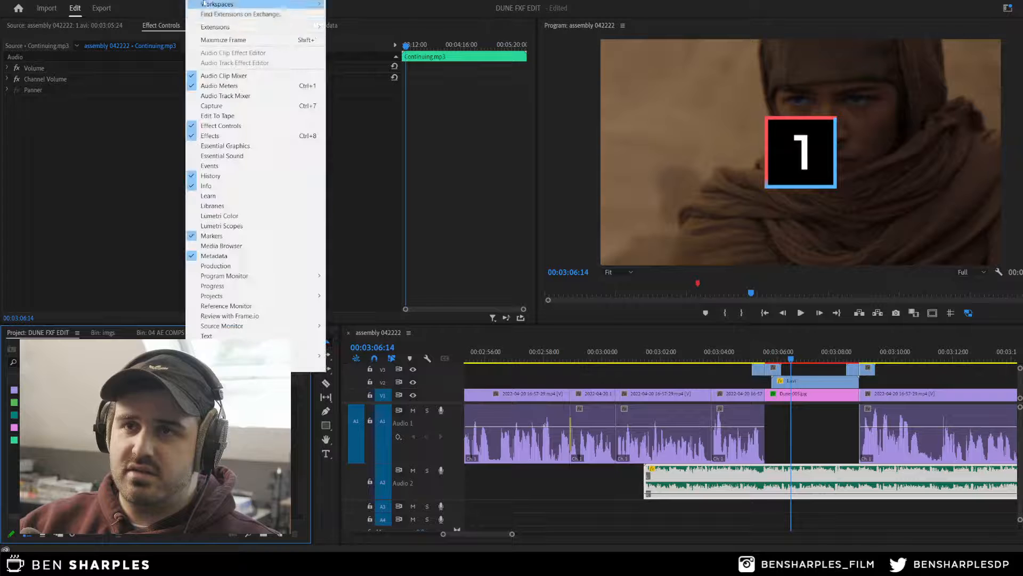
pyautogui.click(241, 76)
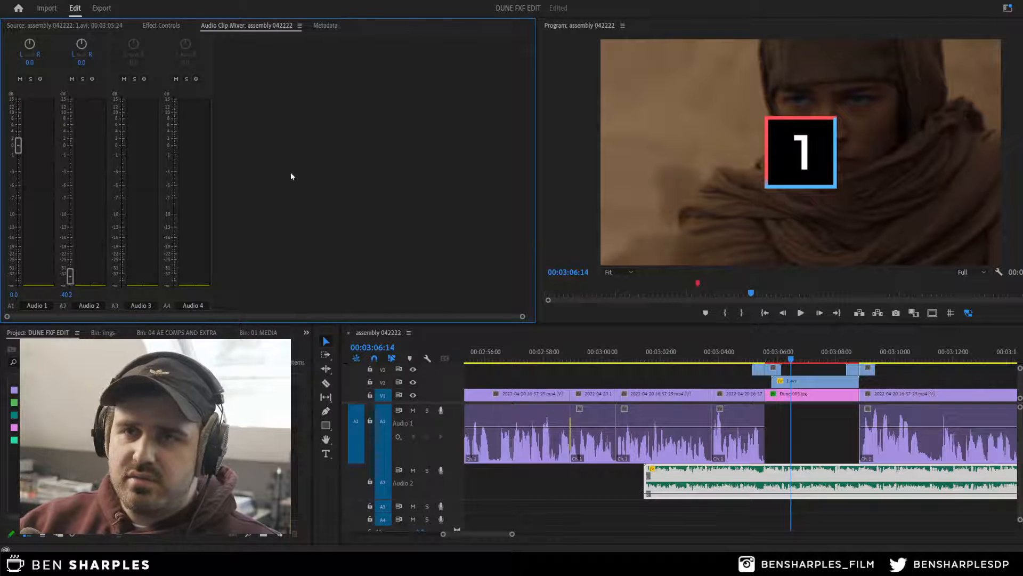
# Step: Play from 00:03:03:08 to compare the voice and music levels in the mixer
pyautogui.click(698, 359)
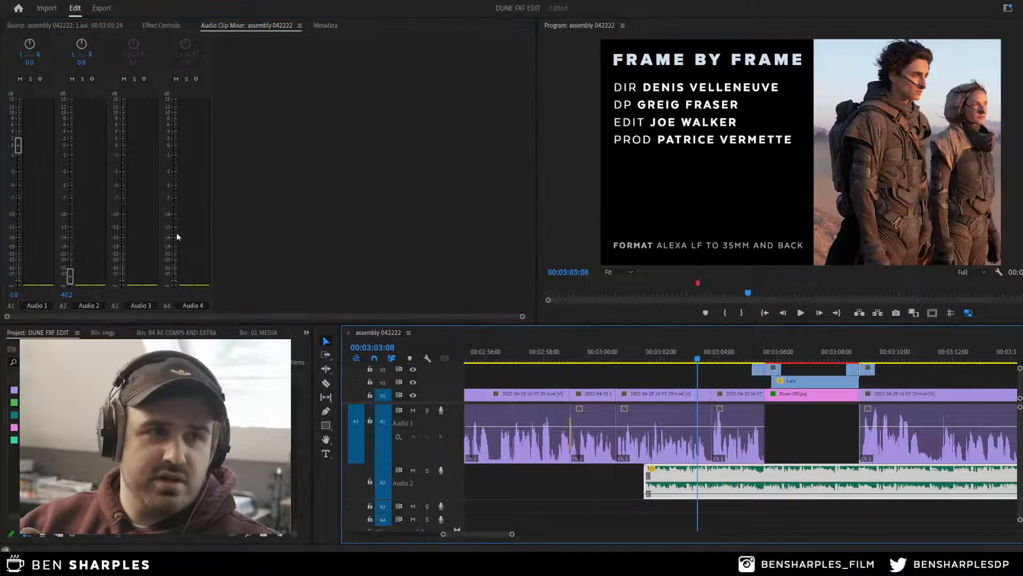
pyautogui.press('space')
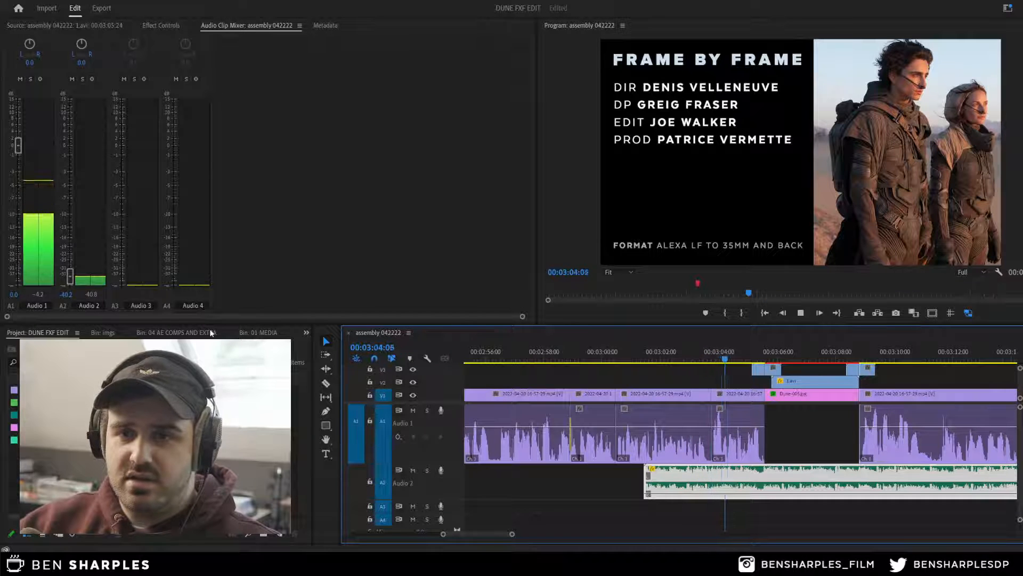
pyautogui.press('space')
pyautogui.press('space')
pyautogui.press('space')
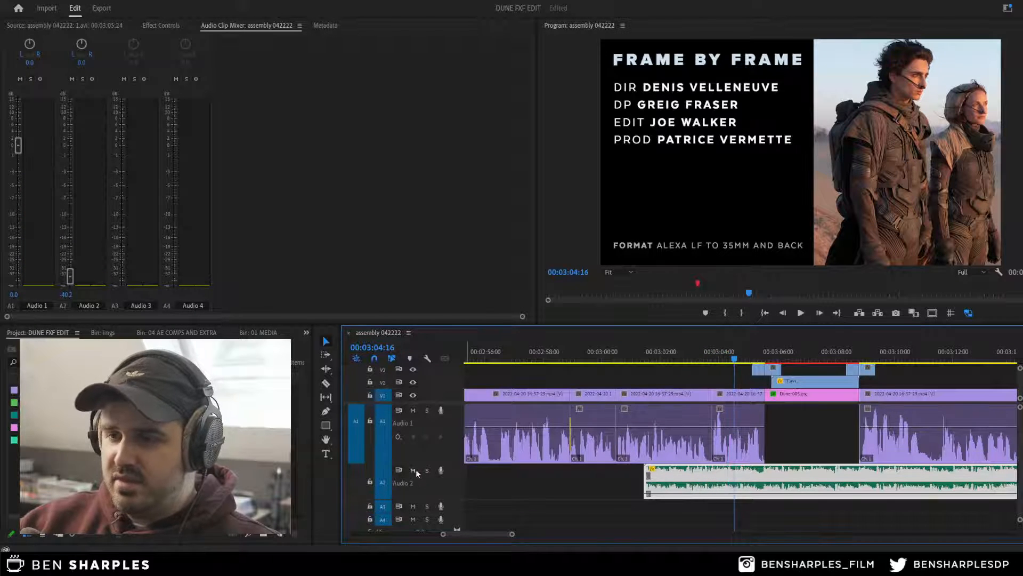
# Step: Mute audio track 2, play the talking clips from 00:02:56:28 to check the voice level alone, and unmute the track
pyautogui.click(414, 470)
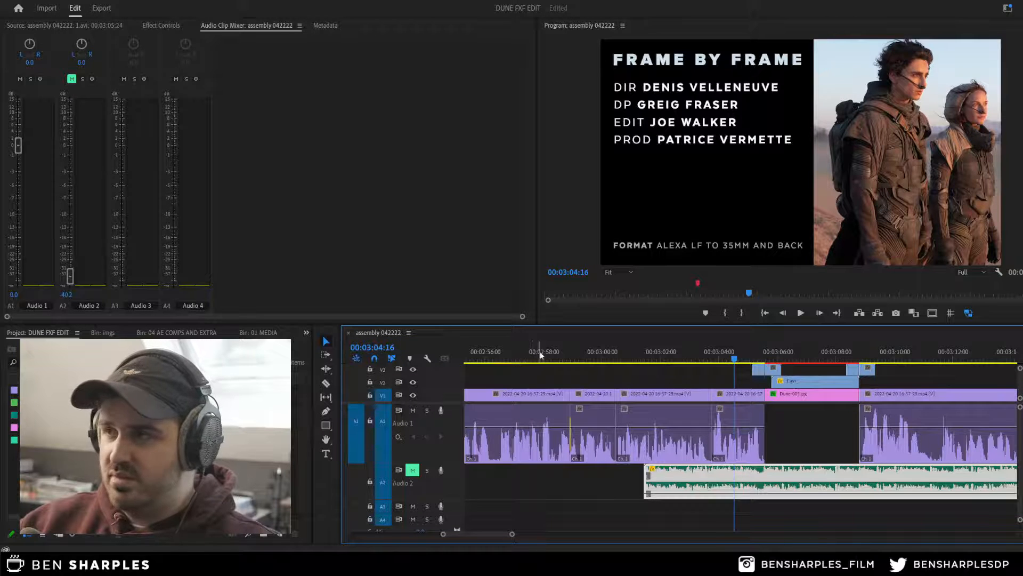
pyautogui.click(515, 358)
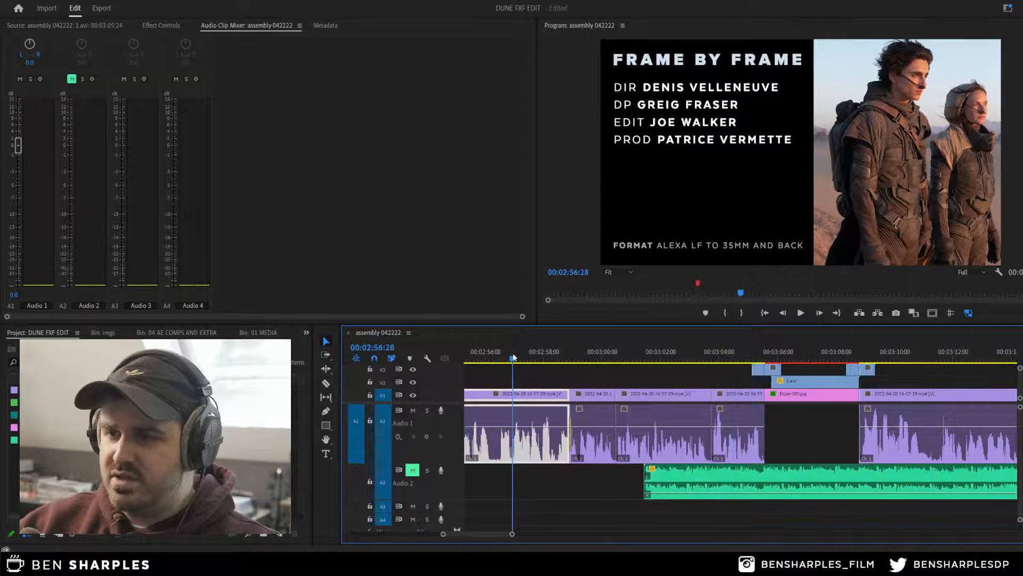
pyautogui.press('space')
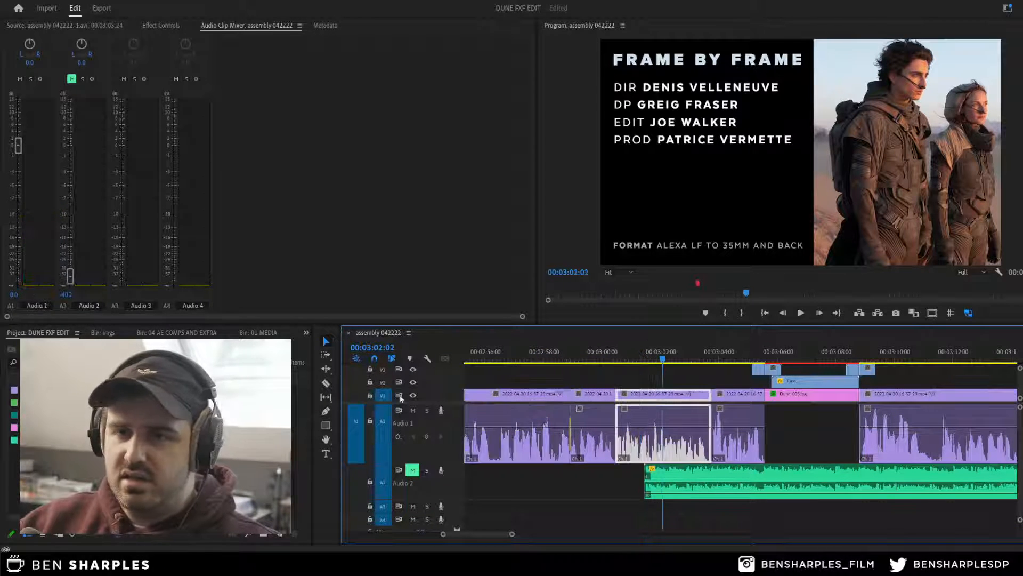
pyautogui.moveTo(608, 362); pyautogui.dragTo(573, 362)
pyautogui.click(583, 360)
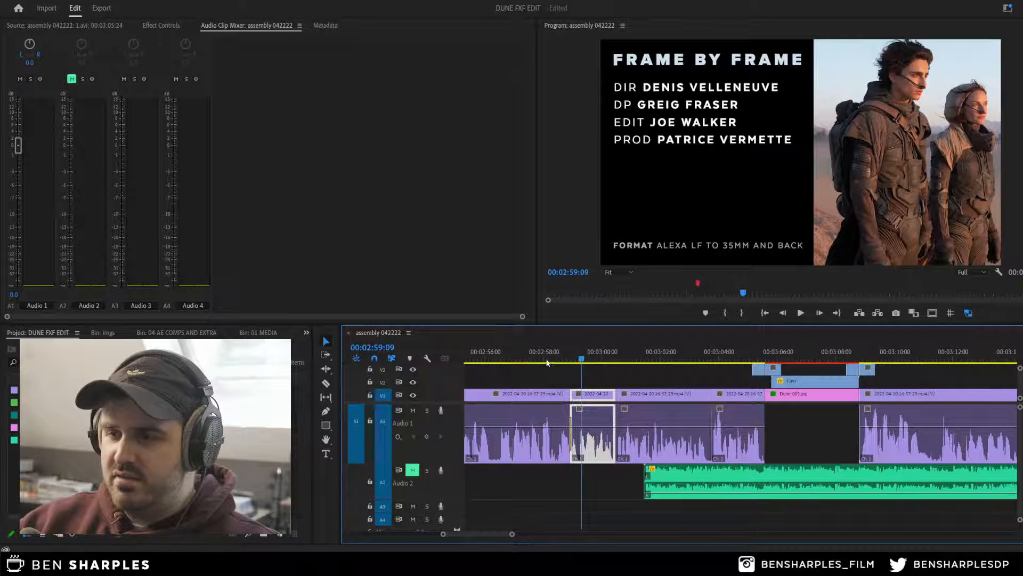
pyautogui.click(542, 361)
pyautogui.click(513, 360)
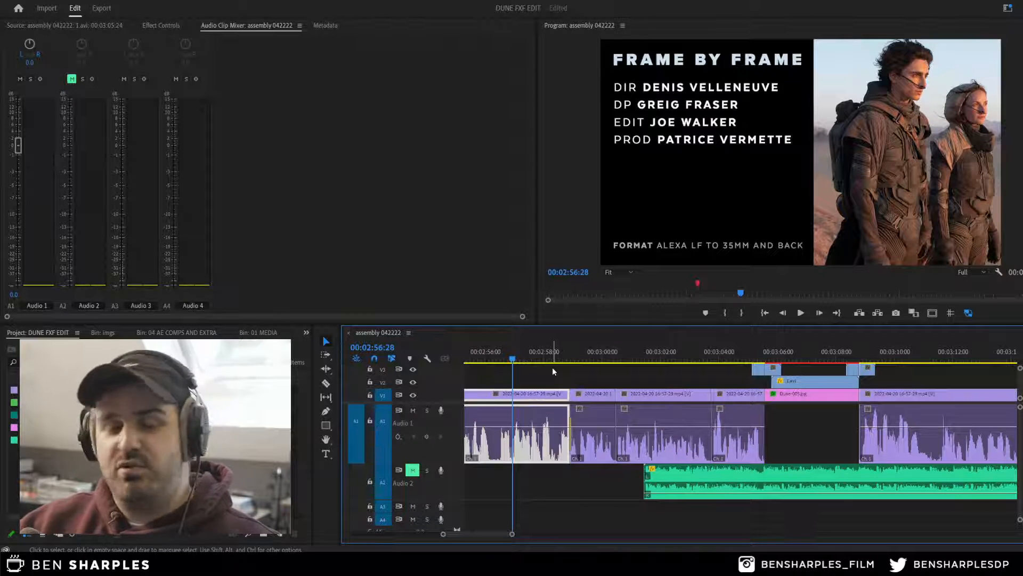
pyautogui.click(695, 353)
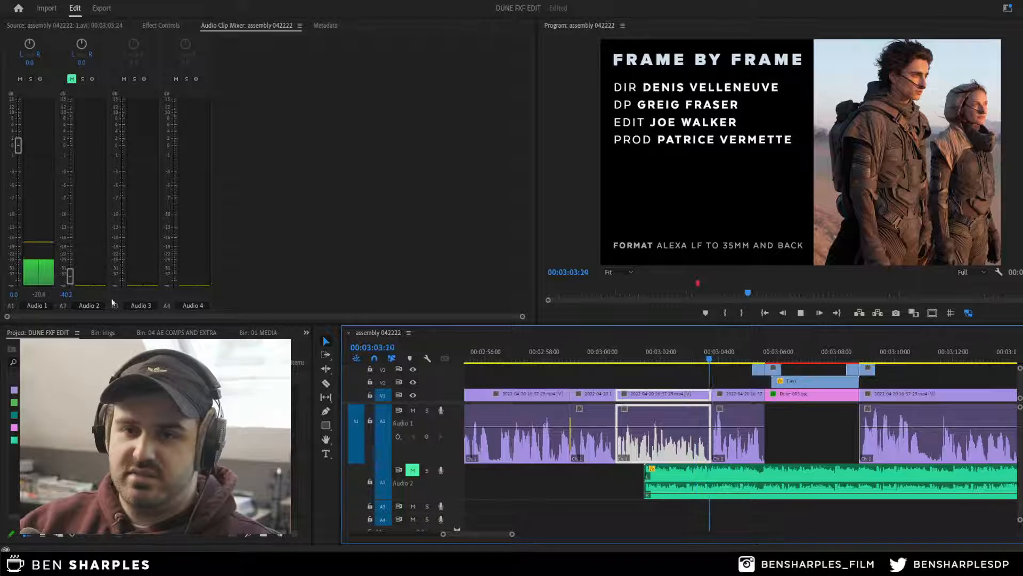
pyautogui.press('space')
pyautogui.click(418, 472)
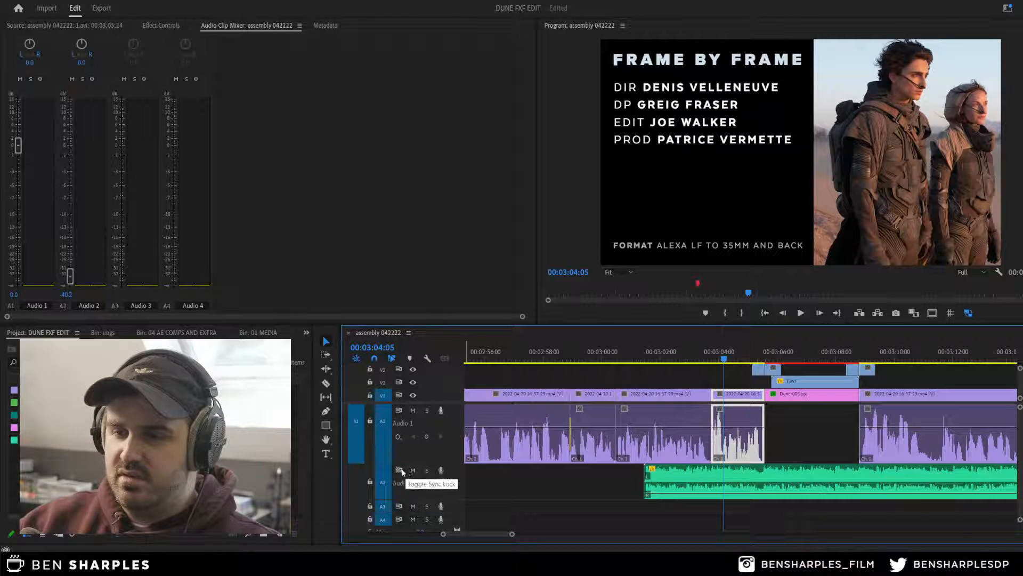
# Step: Solo audio track 2 and set the Continuing.mp3 volume to about -28.4 dB during playback
pyautogui.click(427, 470)
pyautogui.press('space')
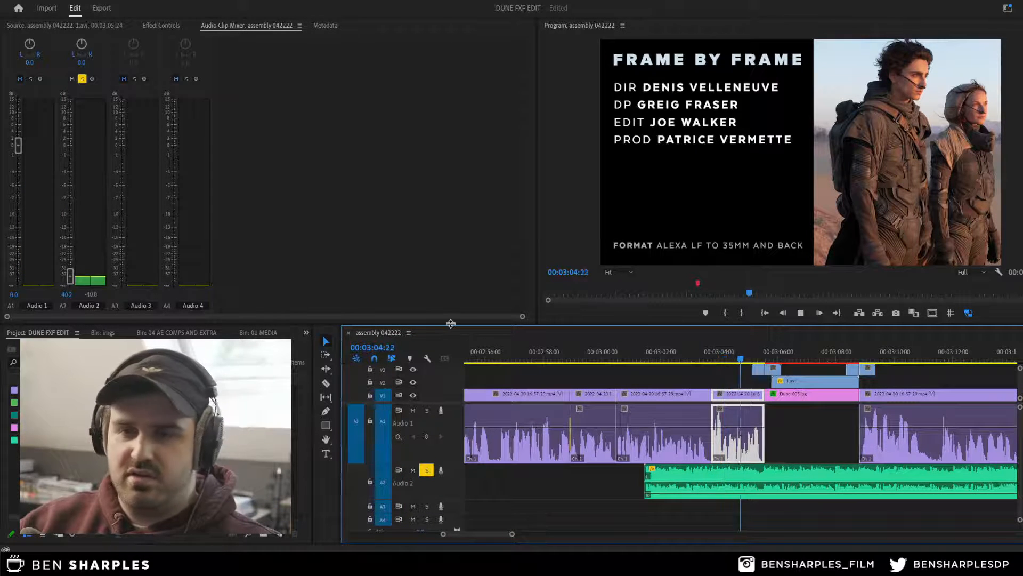
pyautogui.moveTo(70, 276); pyautogui.dragTo(70, 268)
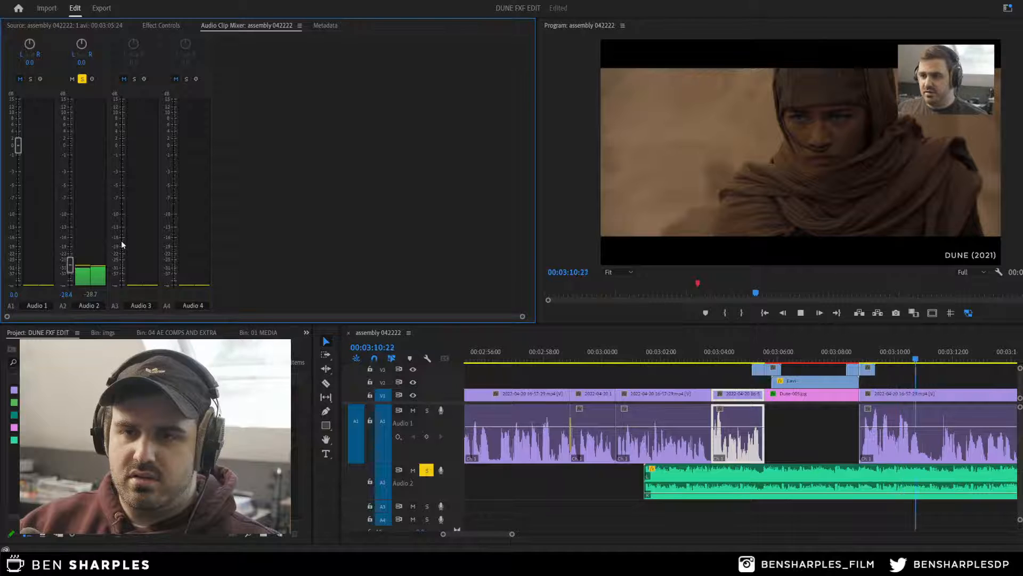
pyautogui.press('space')
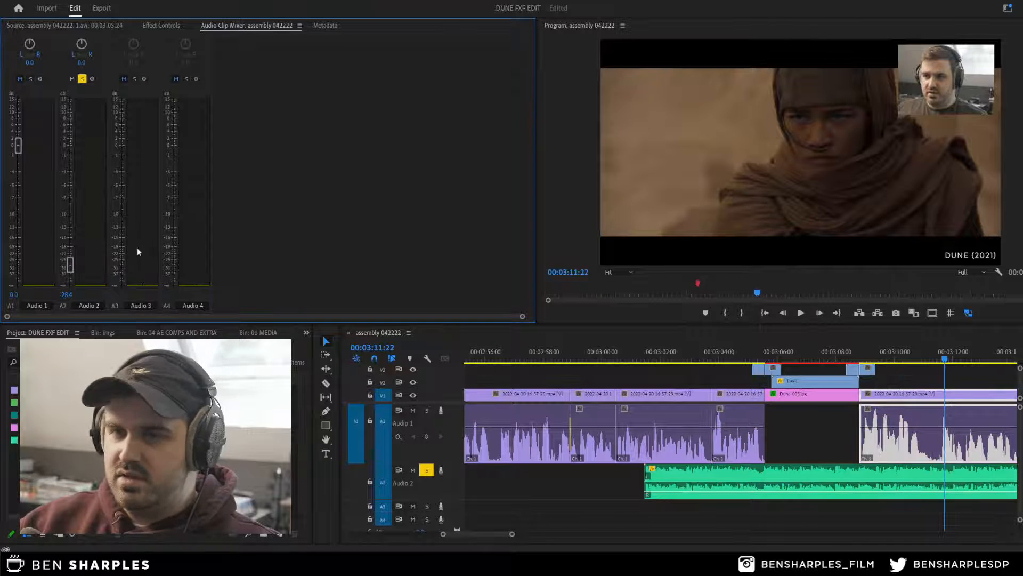
# Step: Set the Continuing.mp3 volume to -30 dB and move the clip about 4 seconds earlier under the talking clips
pyautogui.click(65, 294)
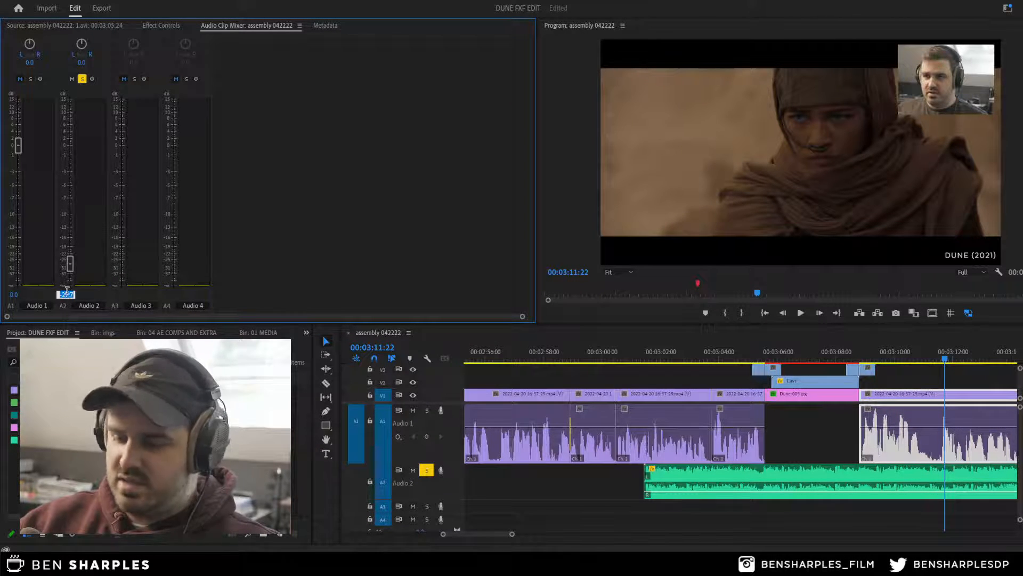
pyautogui.write('-30')
pyautogui.press('Return')
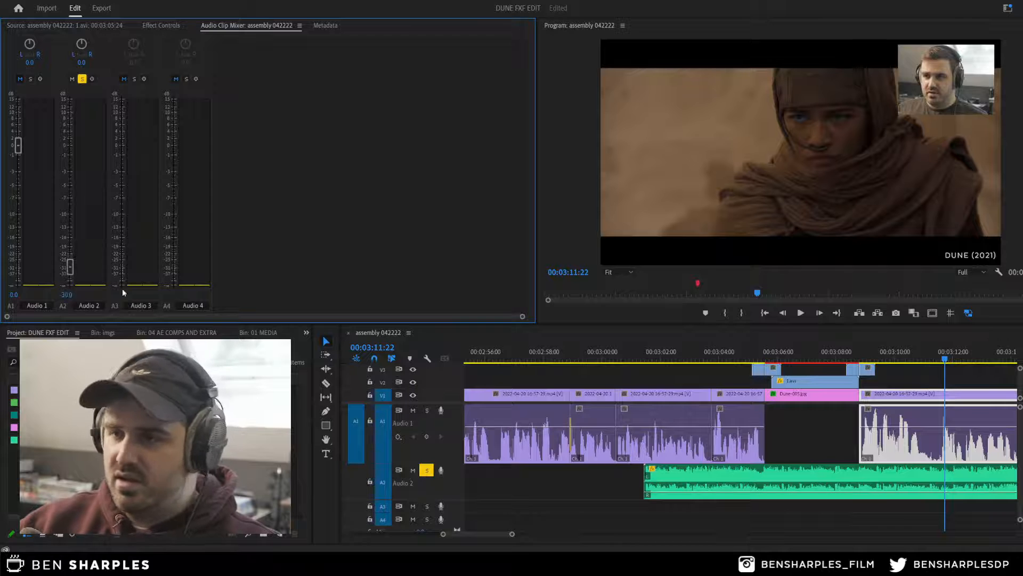
pyautogui.click(654, 380)
pyautogui.moveTo(658, 475); pyautogui.dragTo(546, 477)
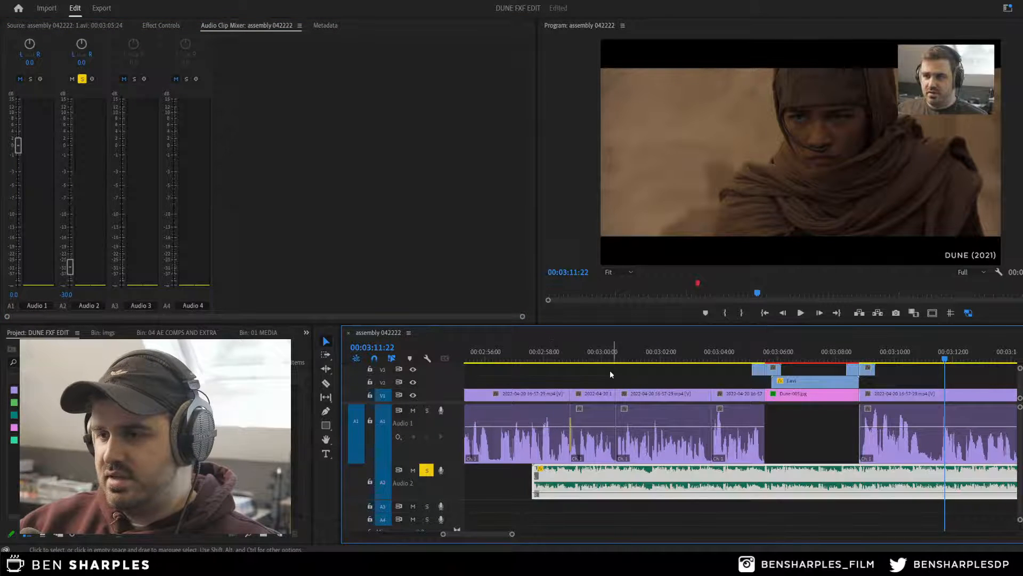
# Step: Play the soloed music from its new start, then turn off solo on audio track 2 and play it with the voice
pyautogui.click(610, 374)
pyautogui.click(553, 357)
pyautogui.press('space')
pyautogui.click(618, 380)
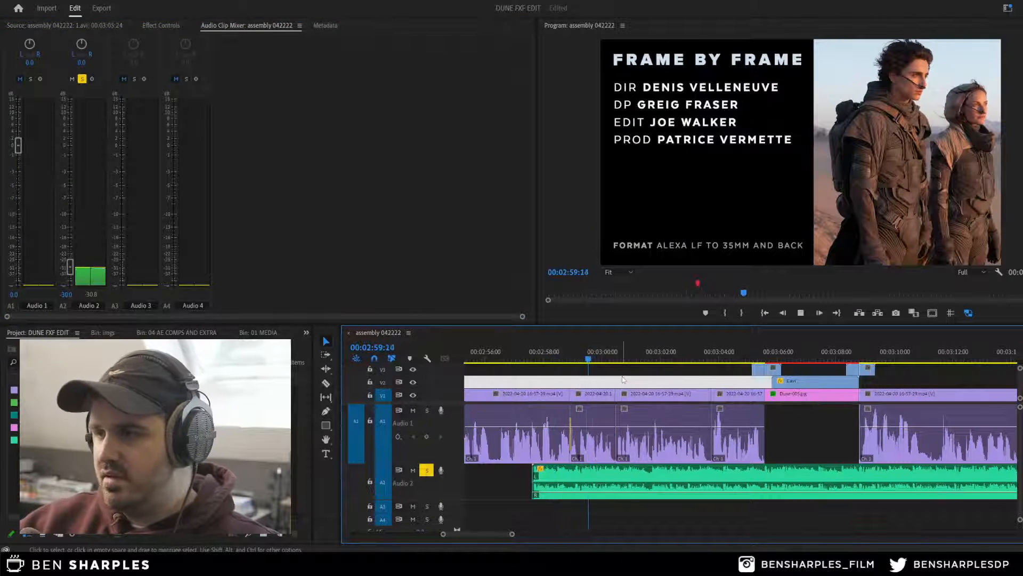
pyautogui.click(623, 378)
pyautogui.press('space')
pyautogui.click(426, 470)
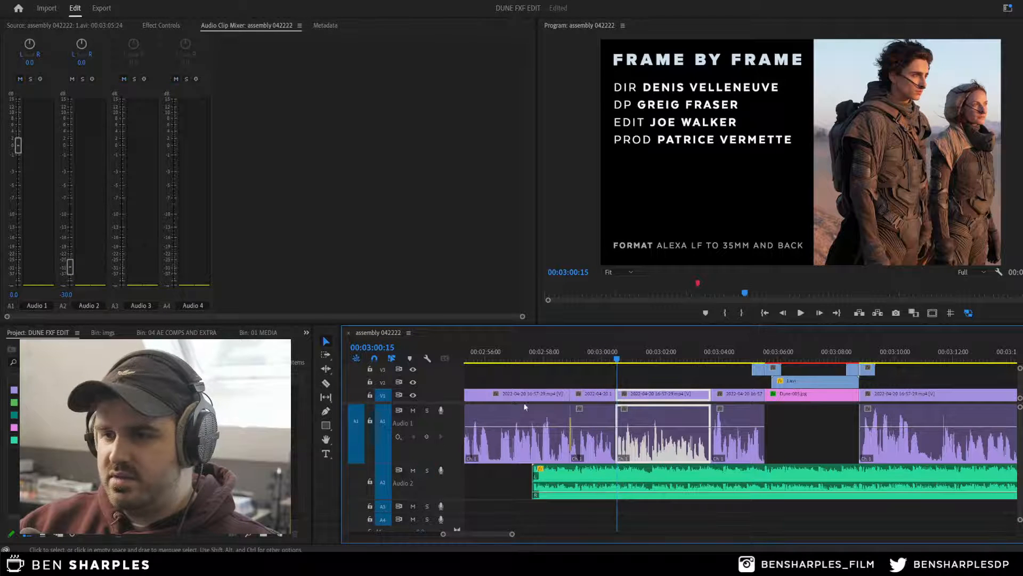
pyautogui.press('space')
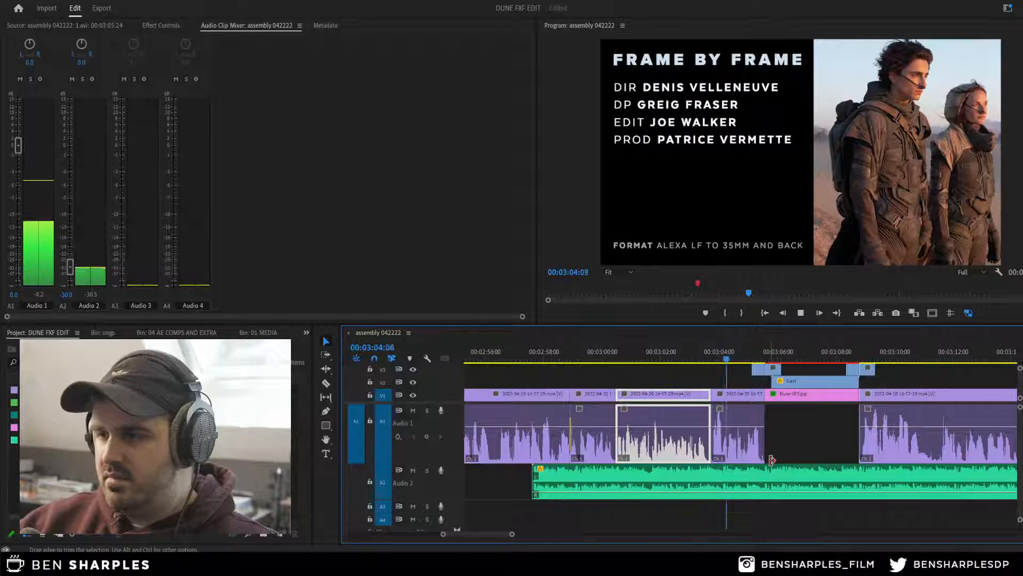
pyautogui.press('space')
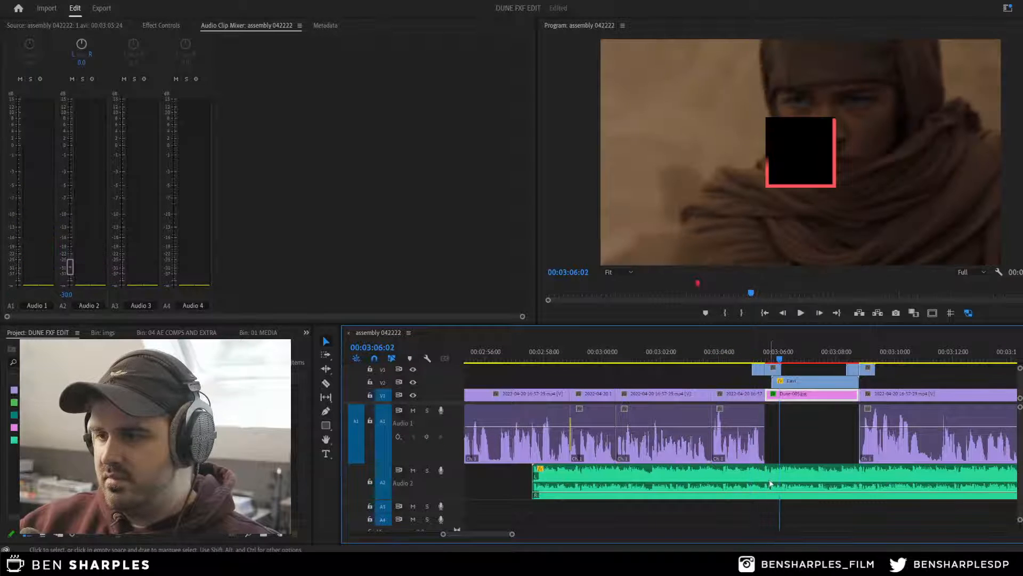
# Step: Add a pair of volume keyframes on the music clip at each end of the gap in the voice track
pyautogui.scroll(3, 769, 484)
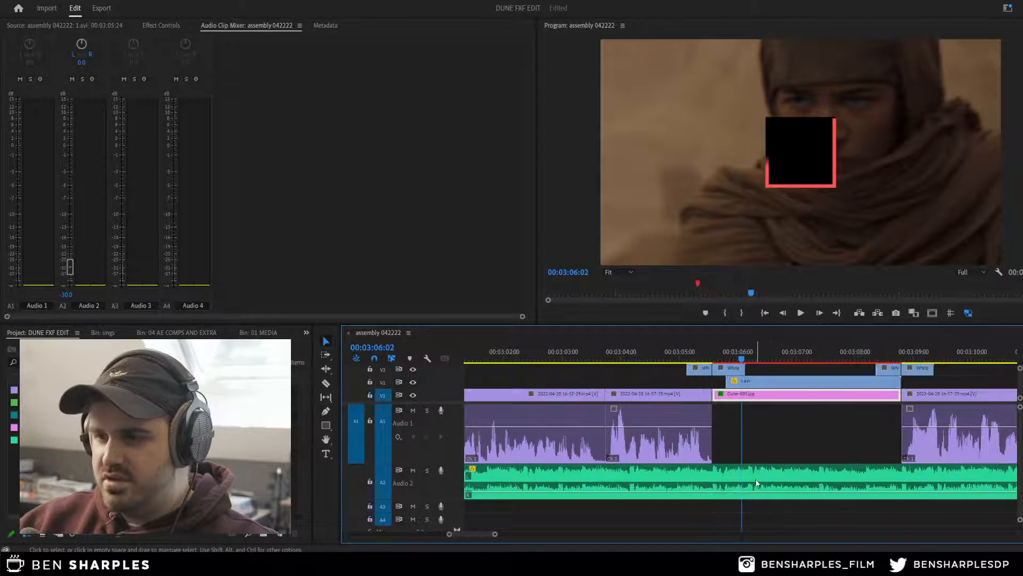
pyautogui.scroll(-3, 757, 483)
pyautogui.press('p')
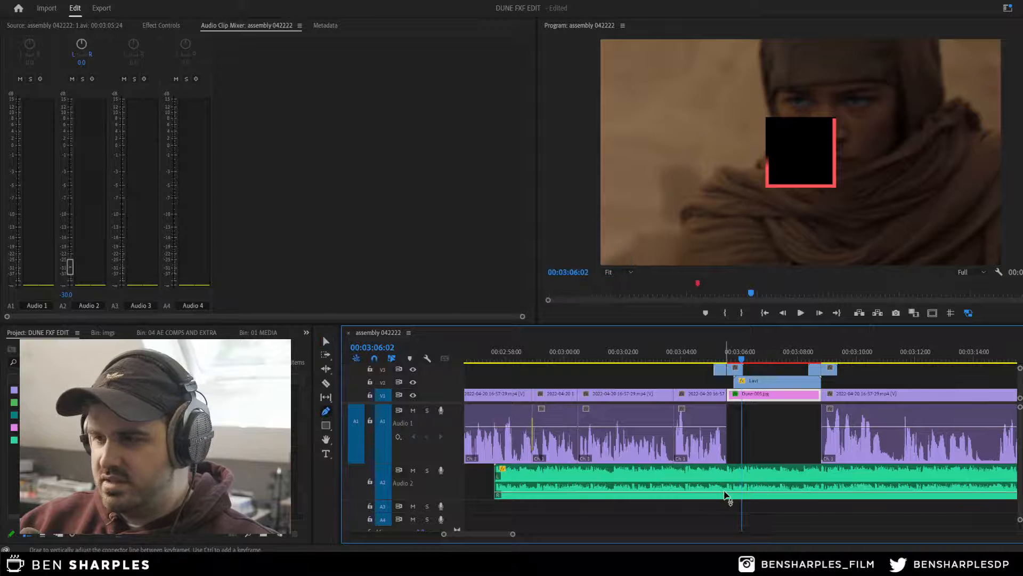
pyautogui.click(726, 492)
pyautogui.click(730, 492)
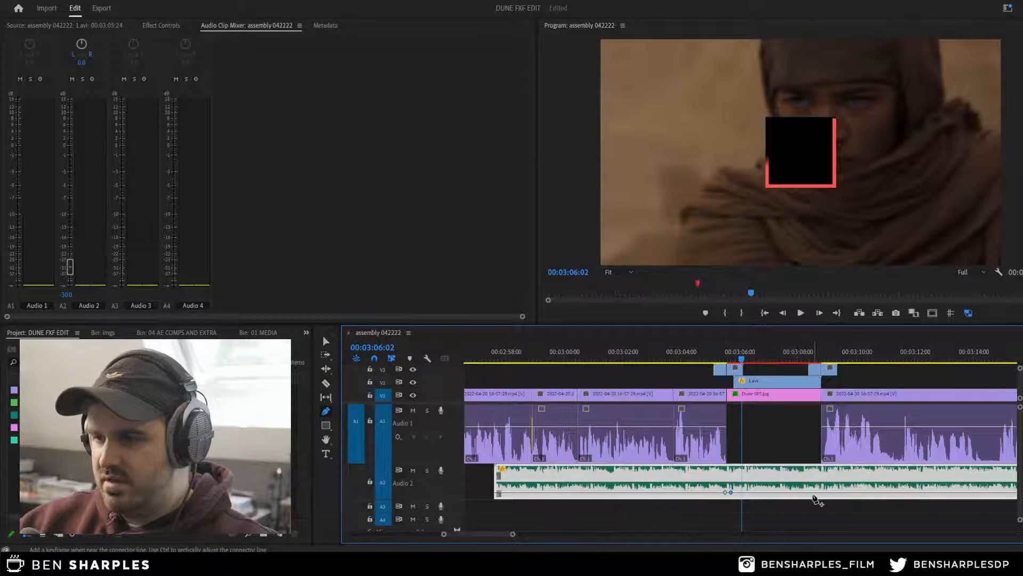
pyautogui.click(821, 492)
pyautogui.click(828, 492)
# Step: Raise the two inner volume keyframes so the music rises to about -13 dB during the number 1 segment
pyautogui.moveTo(821, 492); pyautogui.dragTo(821, 488)
pyautogui.moveTo(731, 491); pyautogui.dragTo(731, 486)
pyautogui.press('v')
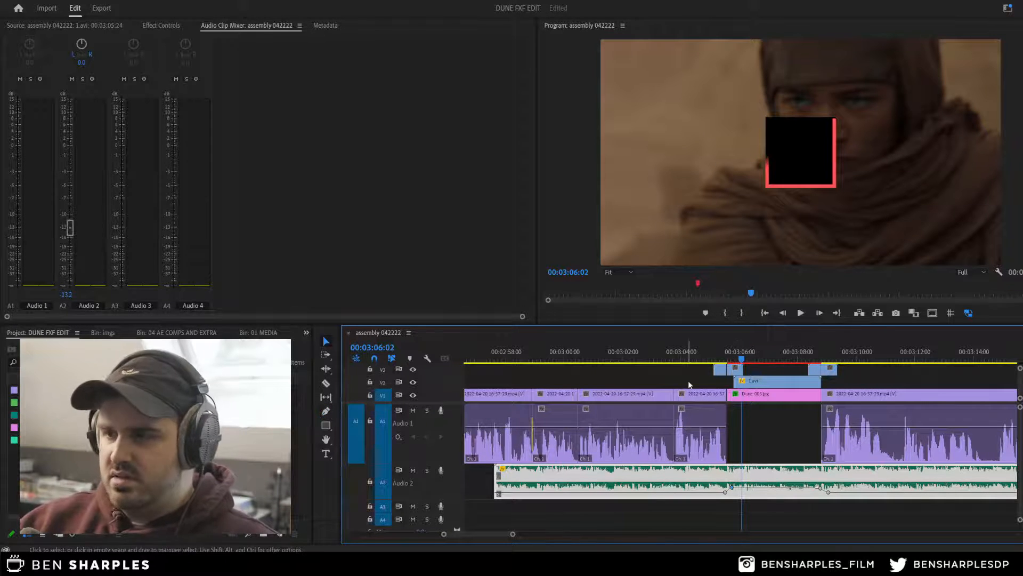
# Step: Play across the number 1 segment to check the music swell, and save the project
pyautogui.click(694, 358)
pyautogui.press('space')
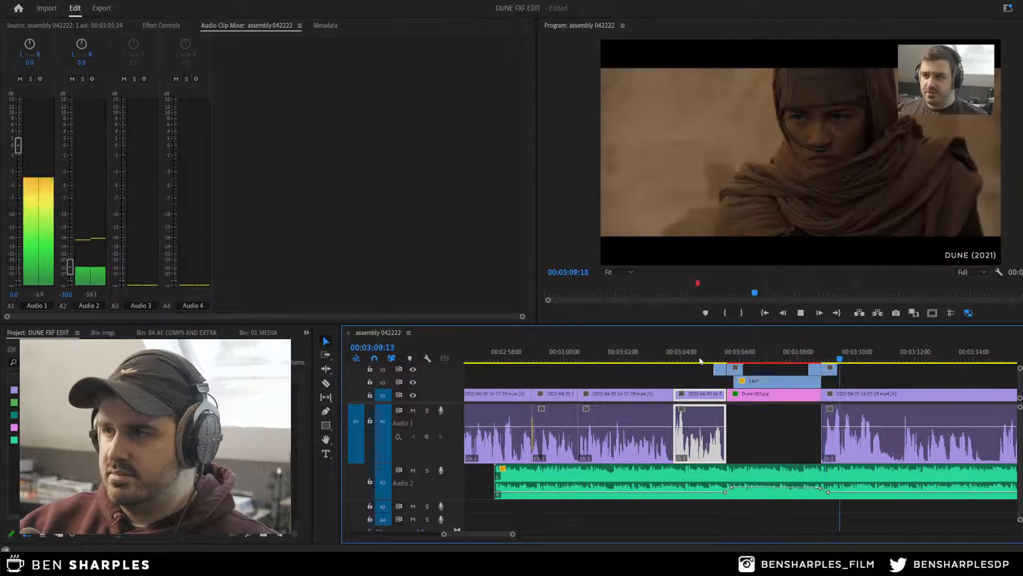
pyautogui.press('space')
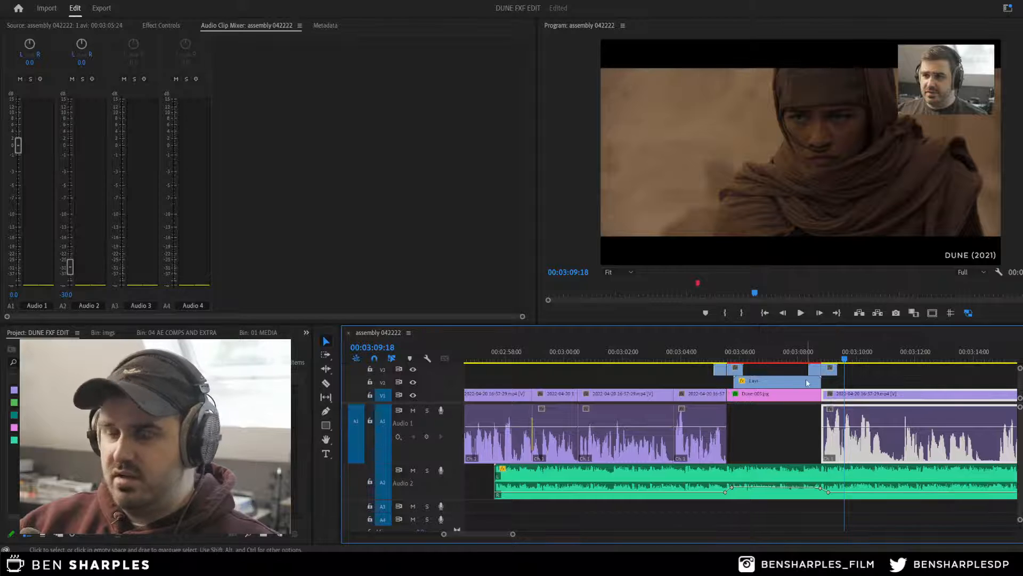
pyautogui.hotkey('ctrl', 's')
# Step: Play the transition again from 00:03:03:15 to compare the voice and the raised music
pyautogui.click(699, 362)
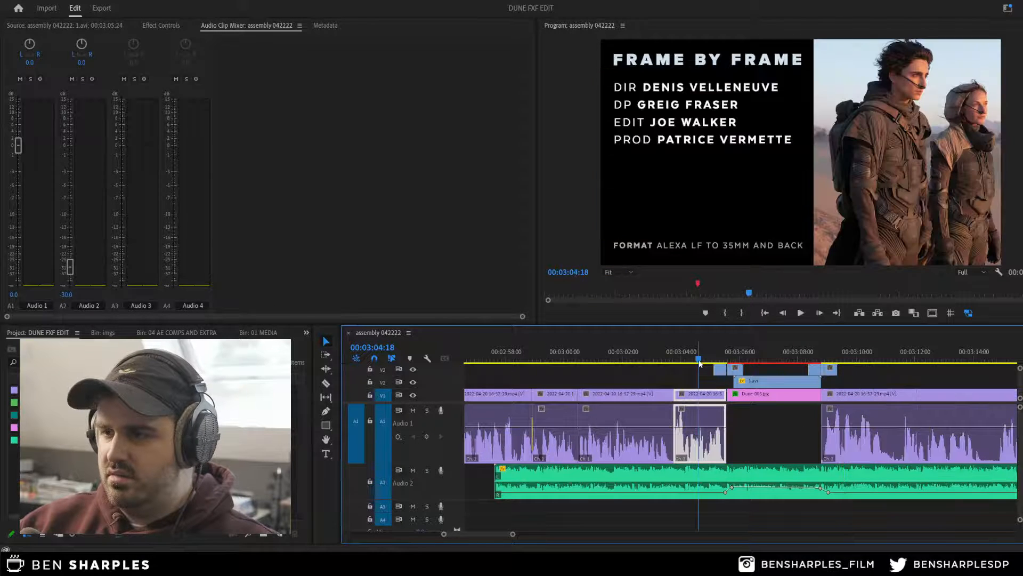
pyautogui.press('space')
pyautogui.click(666, 359)
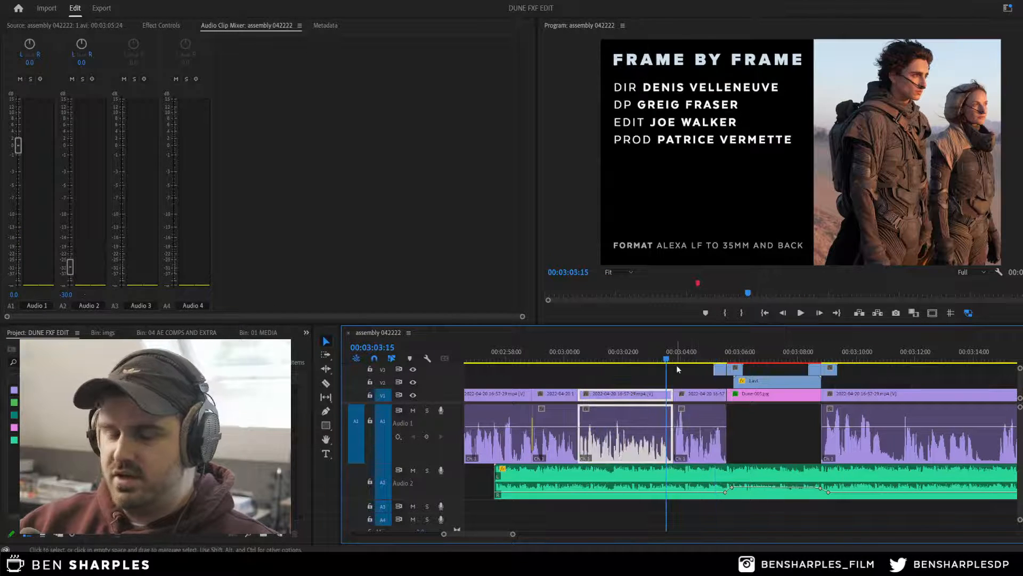
pyautogui.press('space')
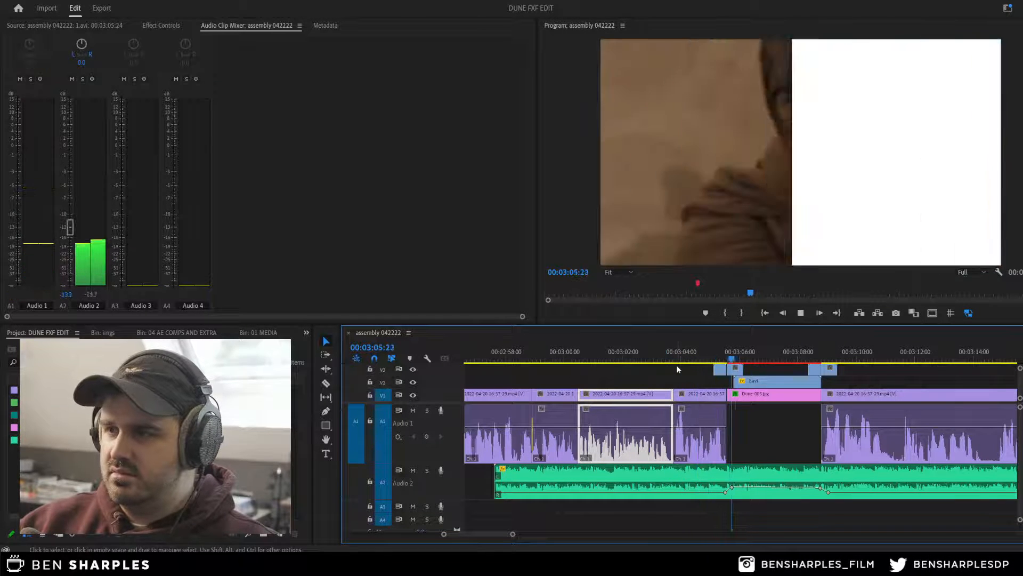
pyautogui.click(676, 365)
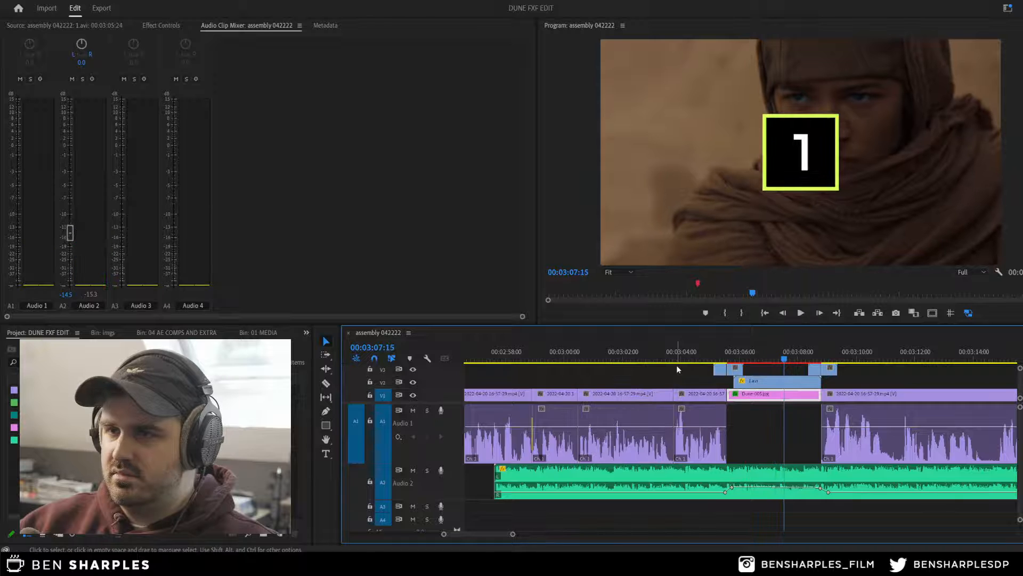
# Step: Preview the number 1 segment full screen, playing from just before the first wipe
pyautogui.click(578, 235)
pyautogui.hotkey('ctrl', '`')
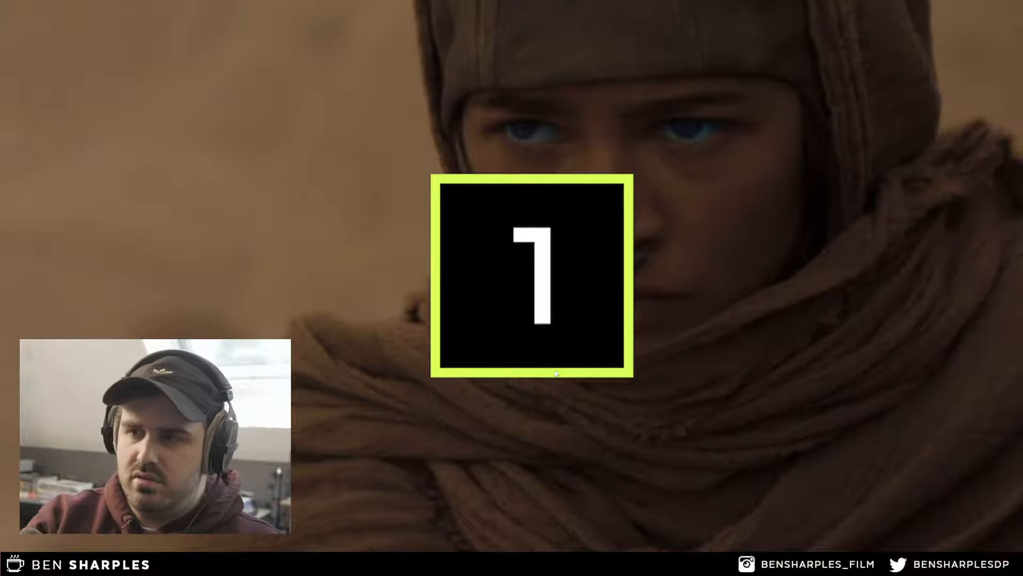
pyautogui.hotkey('ctrl', '`')
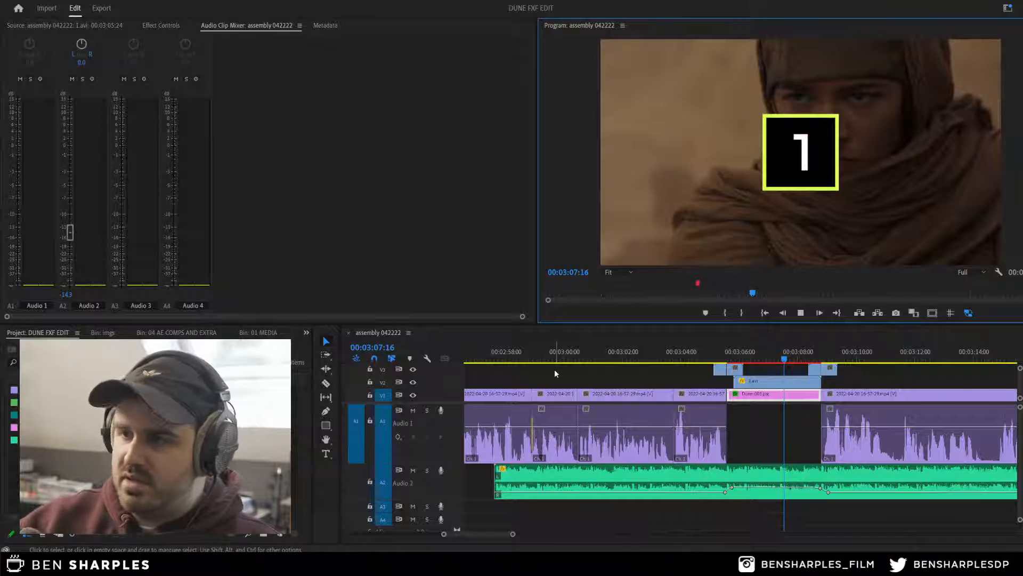
pyautogui.click(703, 355)
pyautogui.hotkey('ctrl', '`')
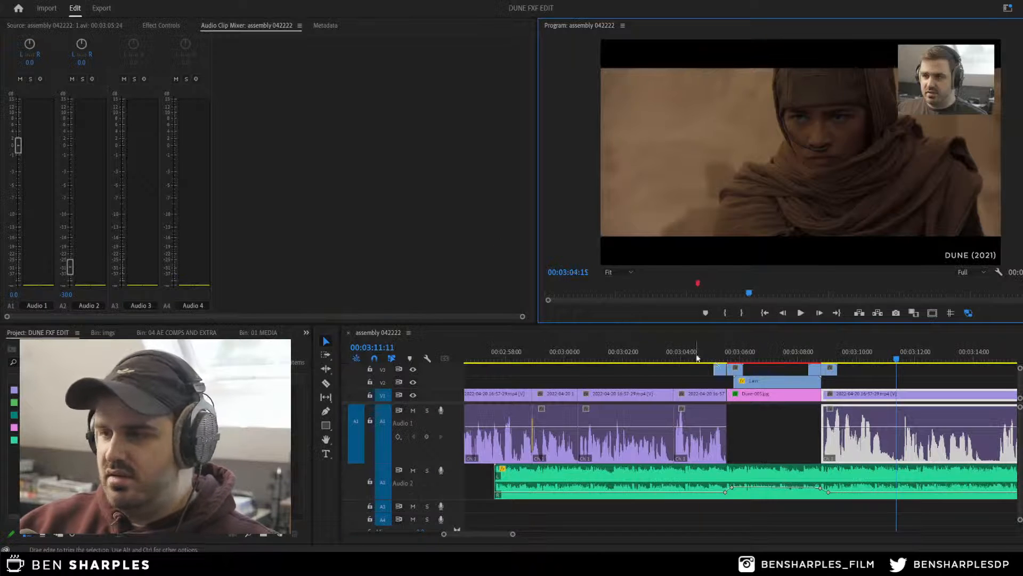
# Step: Paste a copy of the 1.avi number clip on V2 at 00:03:11:02 above the talking footage
pyautogui.click(782, 385)
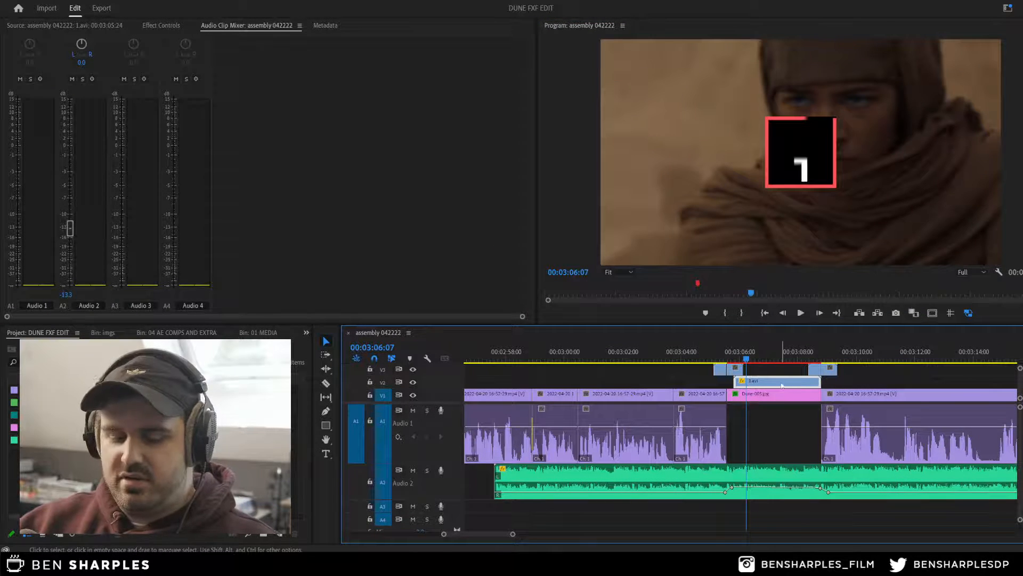
pyautogui.click(888, 357)
pyautogui.click(382, 382)
pyautogui.click(383, 395)
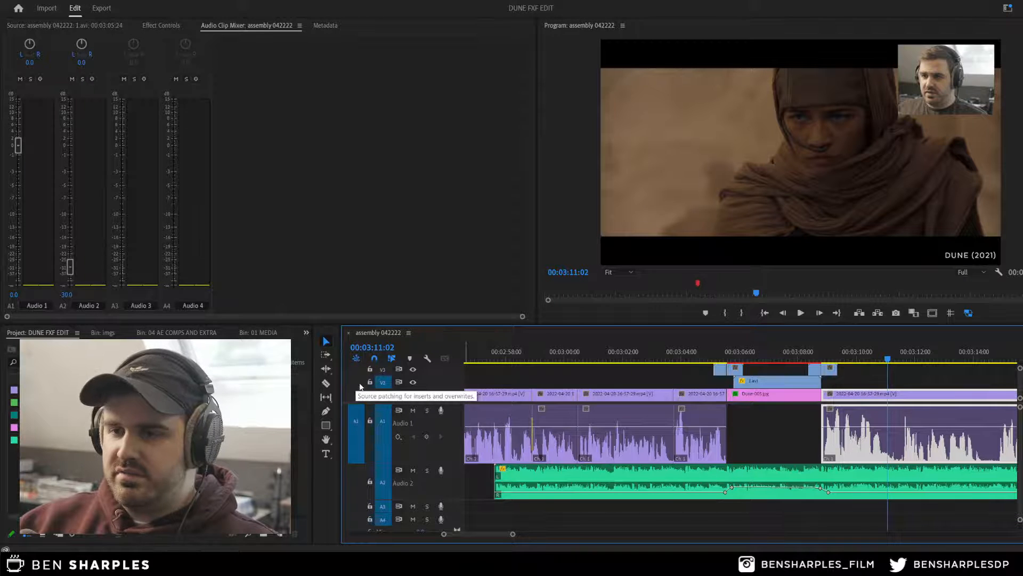
pyautogui.scroll(2, 358, 387)
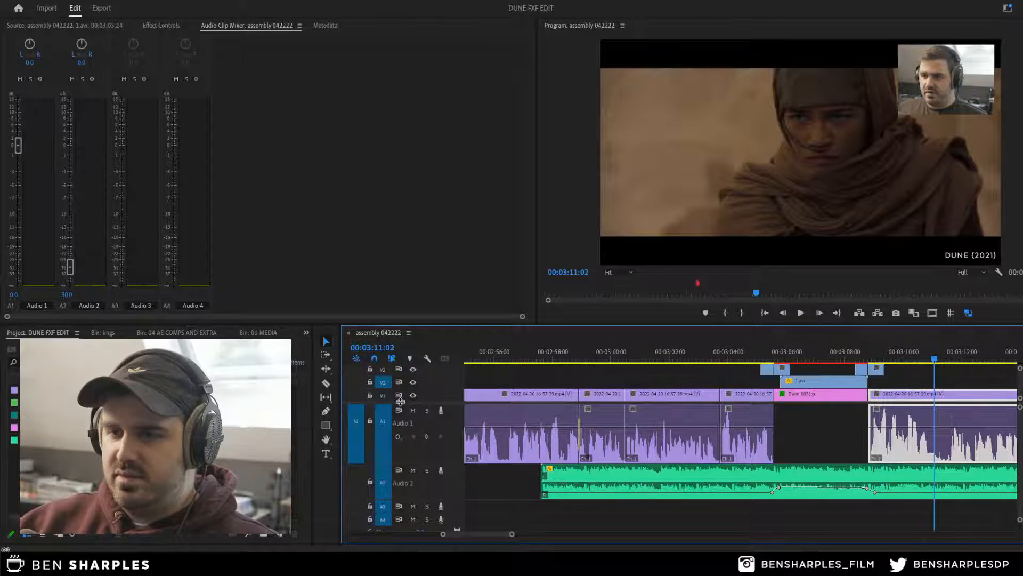
pyautogui.scroll(1, 356, 394)
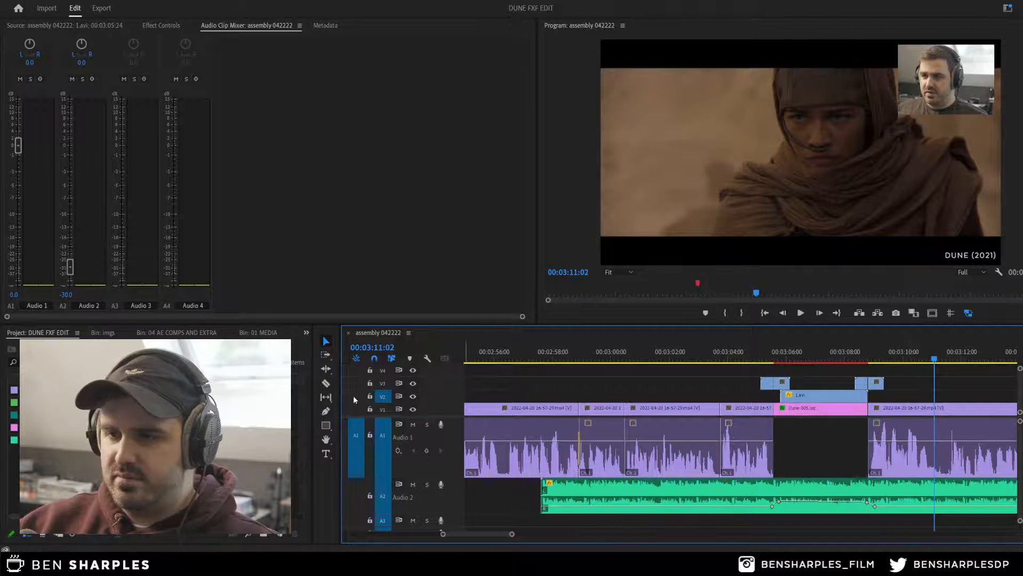
pyautogui.hotkey('ctrl', 'v')
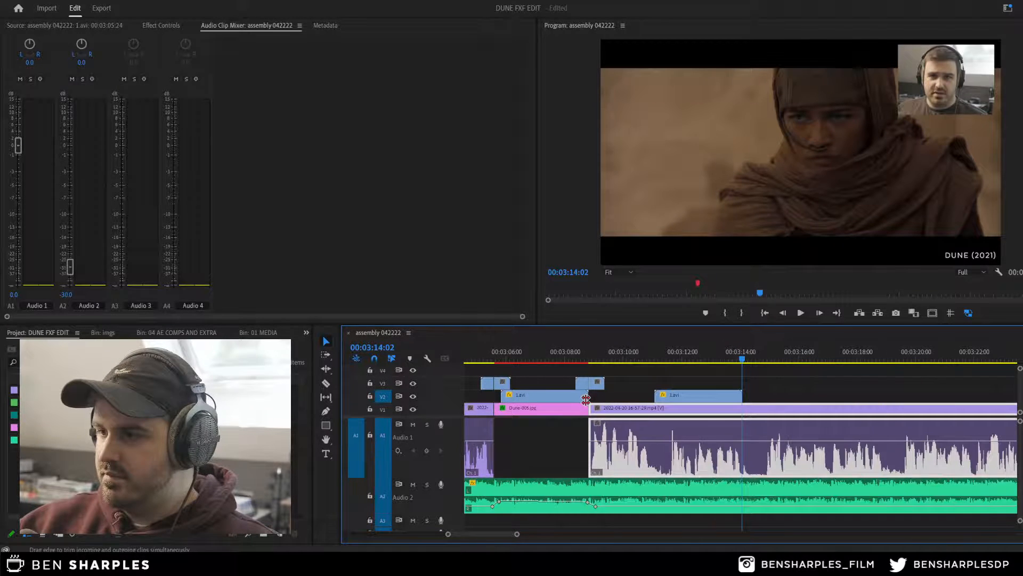
# Step: Set the position of the pasted 1.avi clip to 225, 246 and play it over the talking footage
pyautogui.click(671, 362)
pyautogui.press('space')
pyautogui.press('space')
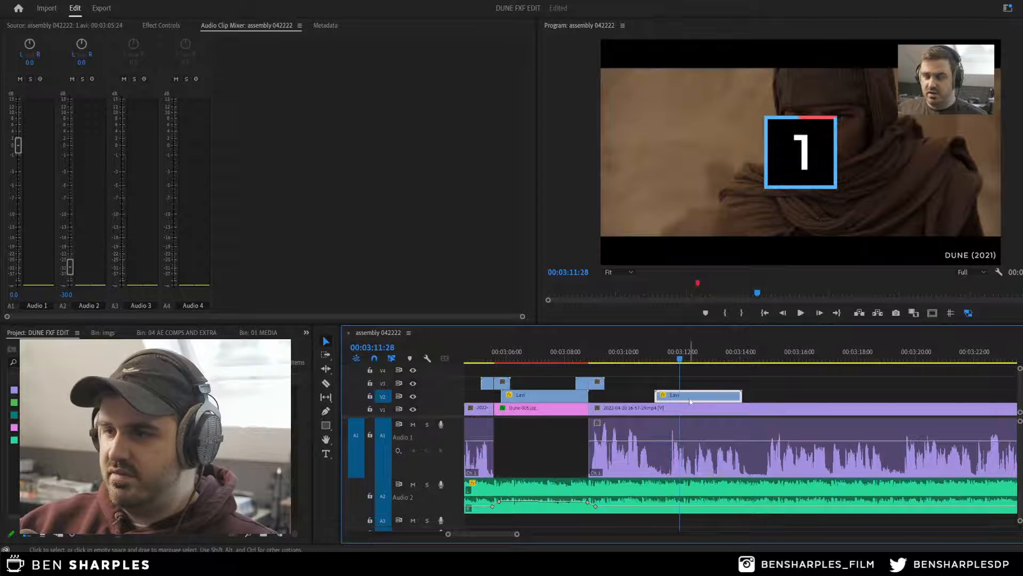
pyautogui.doubleClick(676, 390)
pyautogui.click(156, 27)
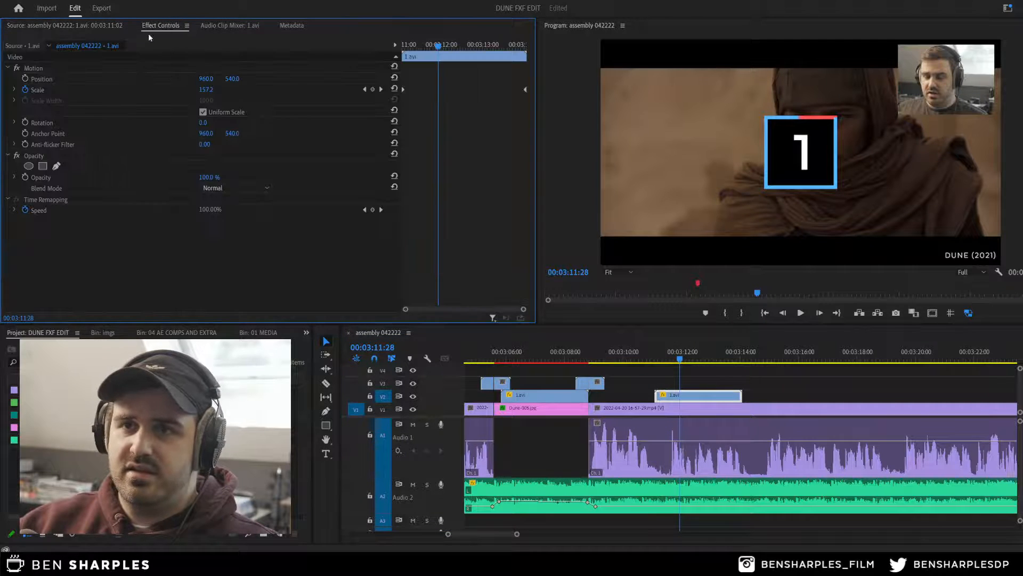
pyautogui.moveTo(205, 80); pyautogui.dragTo(7, 81)
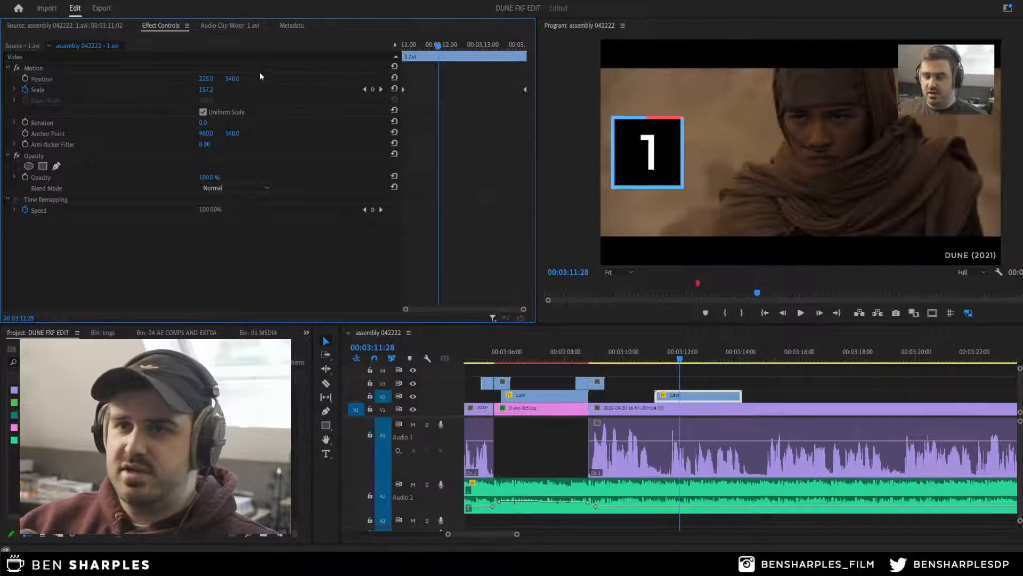
pyautogui.moveTo(236, 80); pyautogui.dragTo(158, 81)
pyautogui.press('space')
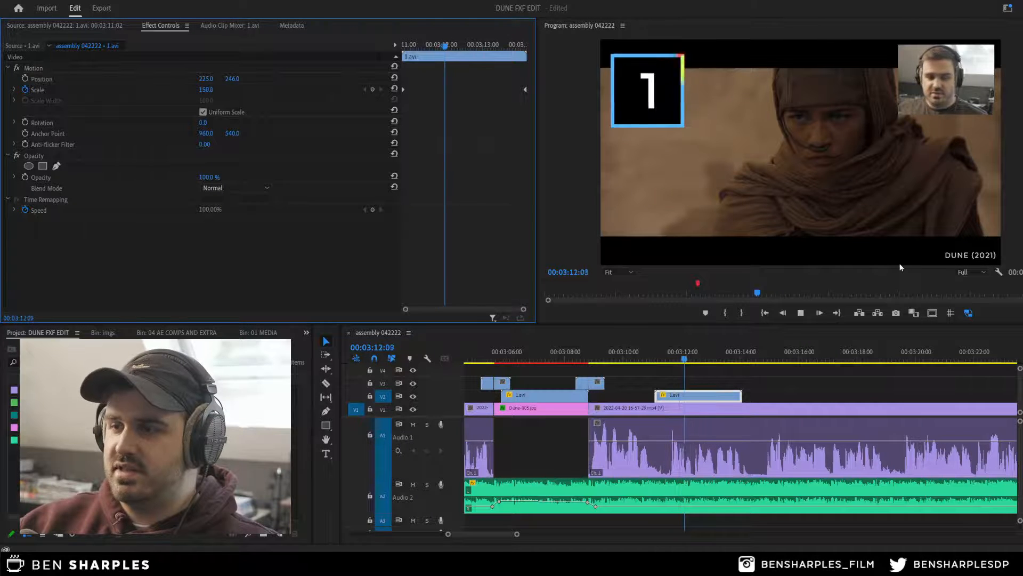
pyautogui.press('space')
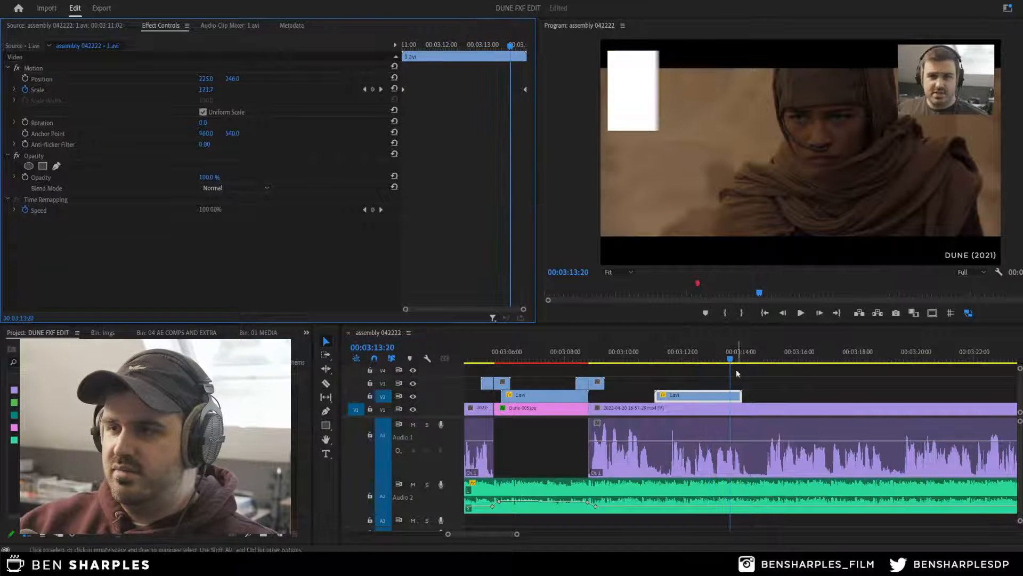
# Step: Delete the pasted 1.avi clip over the talking footage
pyautogui.click(711, 397)
pyautogui.press('Delete')
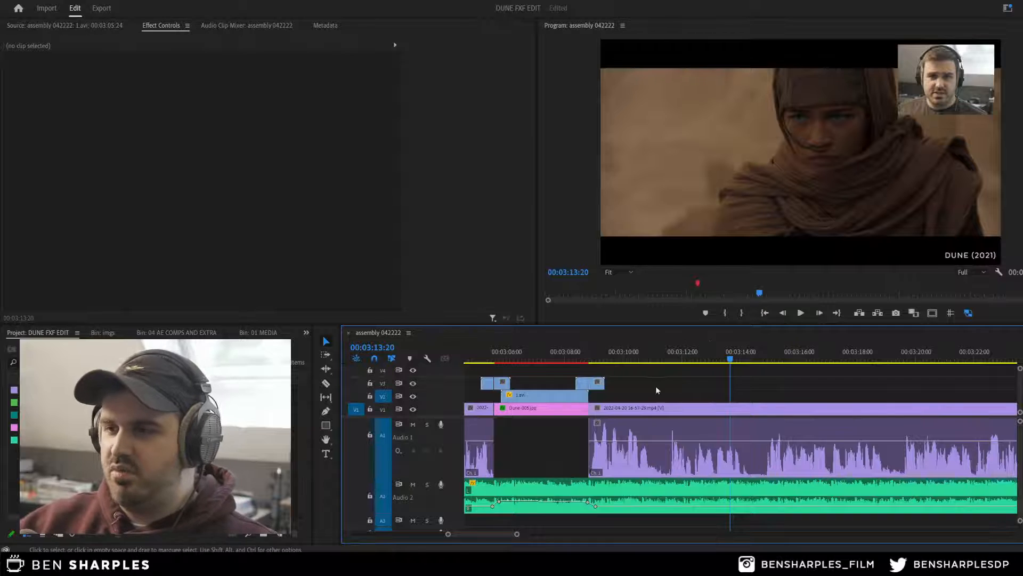
# Step: Save the project and render the sequence's effects for playback from the start
pyautogui.click(535, 360)
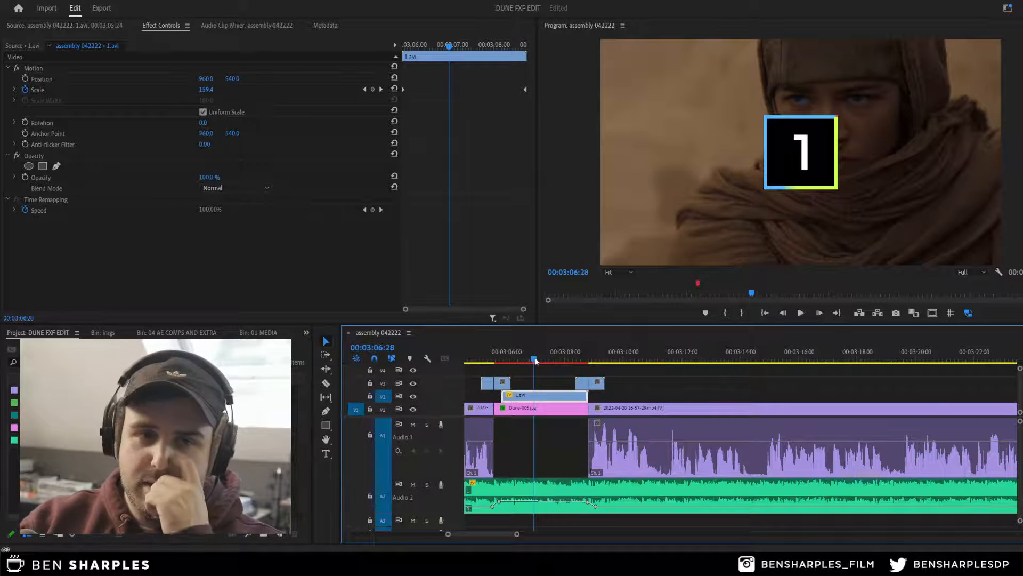
pyautogui.hotkey('ctrl', 's')
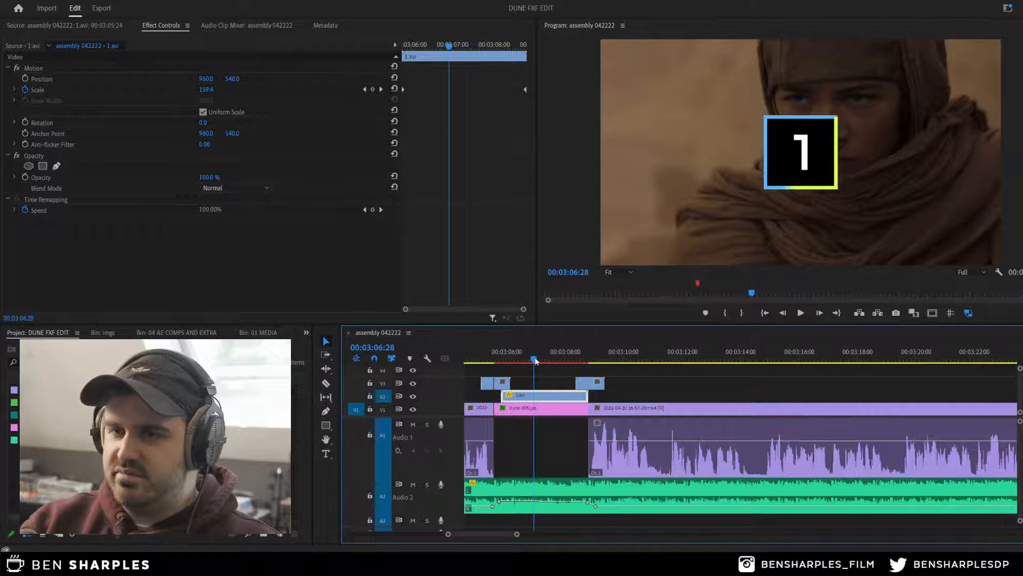
pyautogui.press('Return')
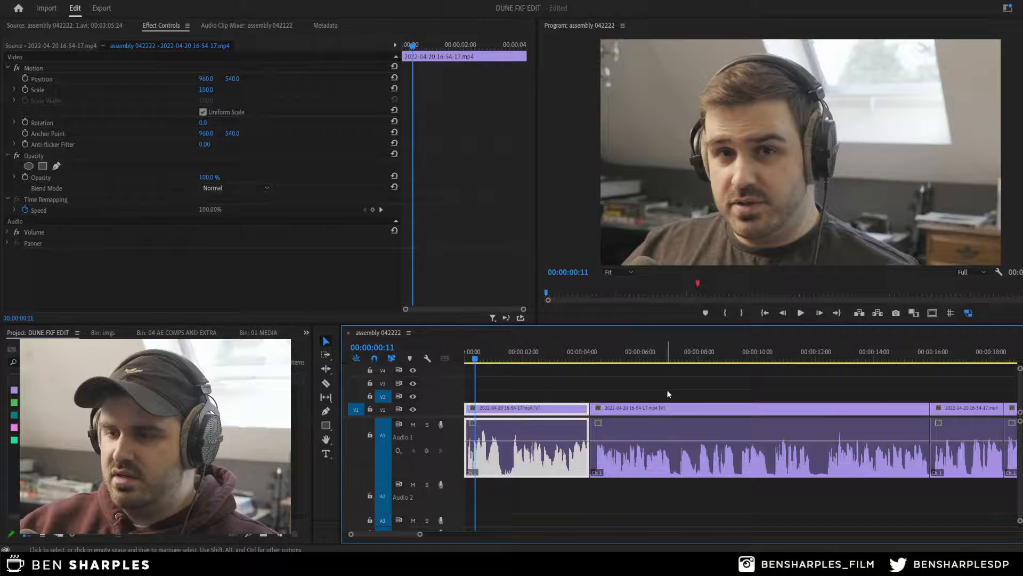
# Step: Show the whole assembly 042222 sequence on the timeline
pyautogui.press('-')
pyautogui.press('-')
pyautogui.press('-')
pyautogui.press('-')
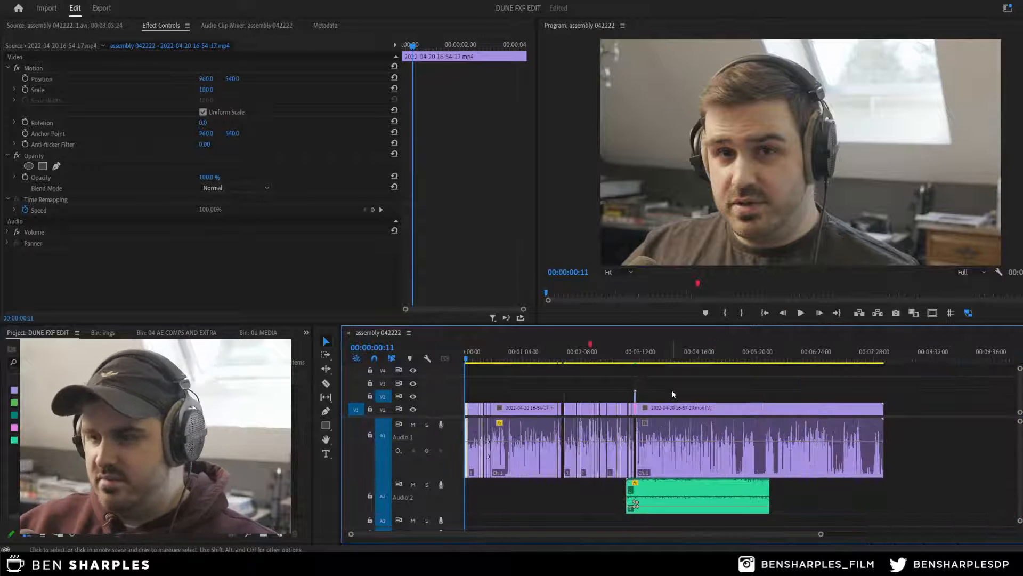
# Step: Go to the Frame by Frame credits at 00:03:01:06, deselect the clips and save the project
pyautogui.click(796, 358)
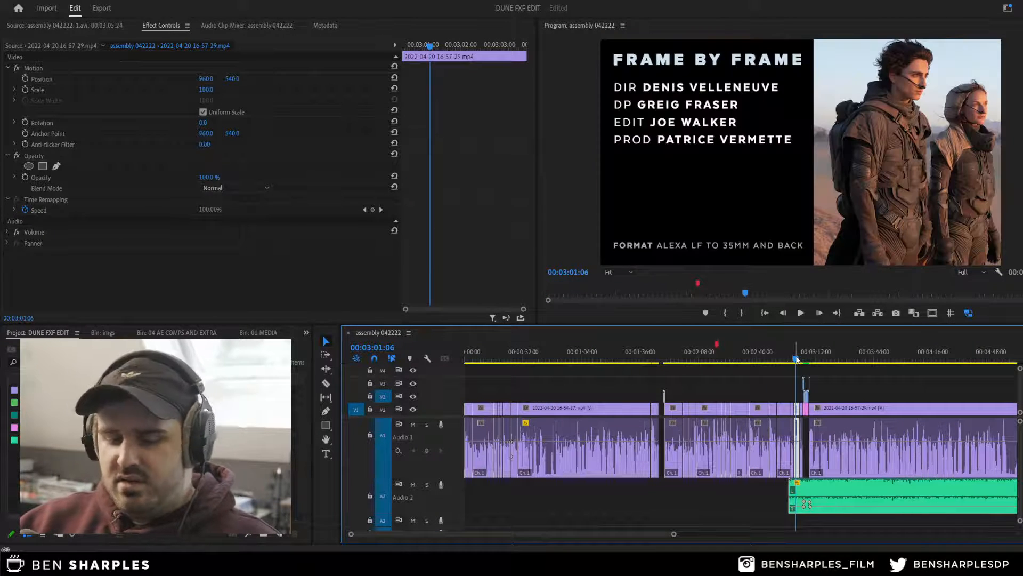
pyautogui.hotkey('ctrl', 's')
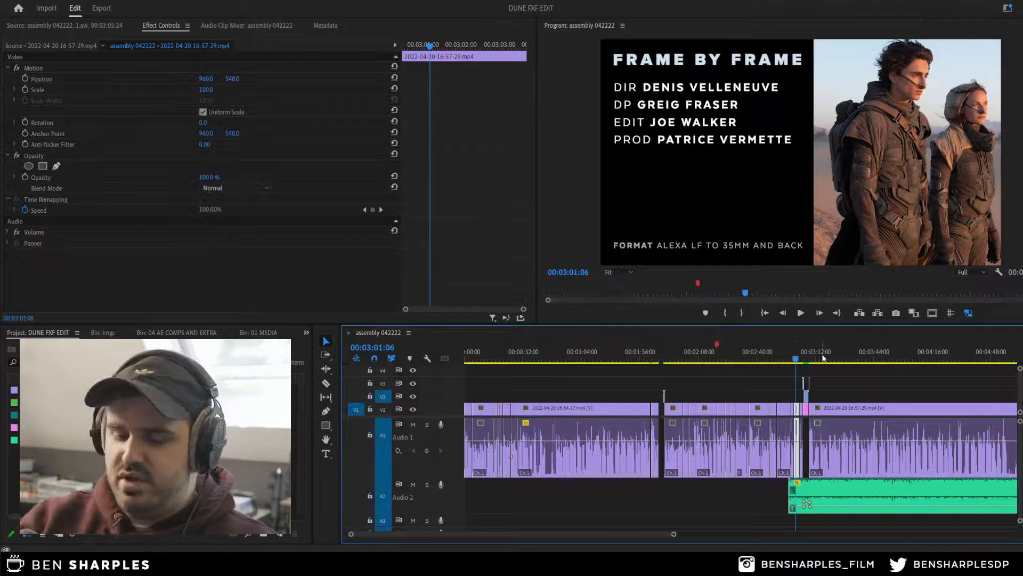
pyautogui.press('=')
pyautogui.press('=')
pyautogui.press('=')
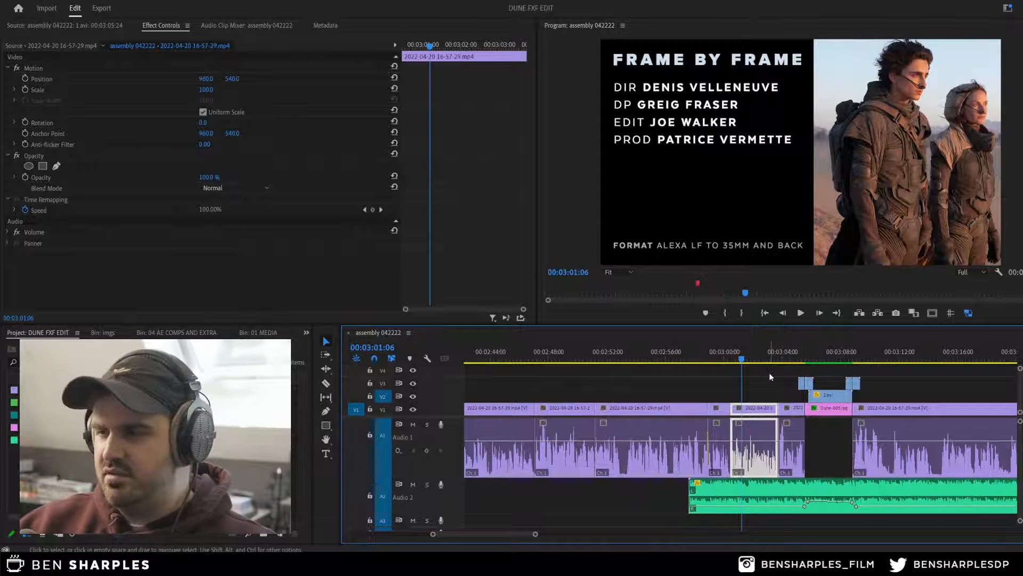
pyautogui.click(769, 374)
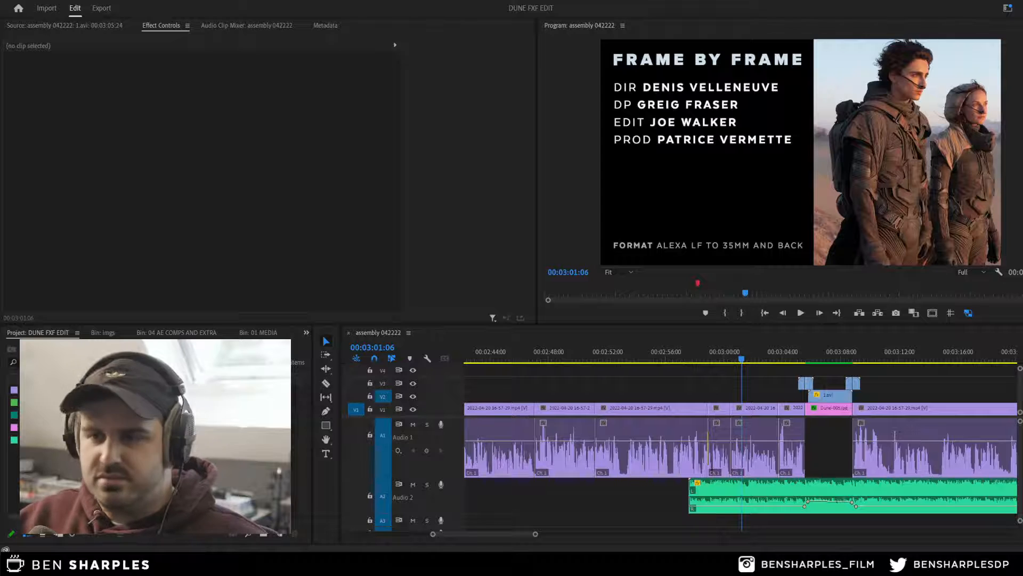
pyautogui.click(740, 363)
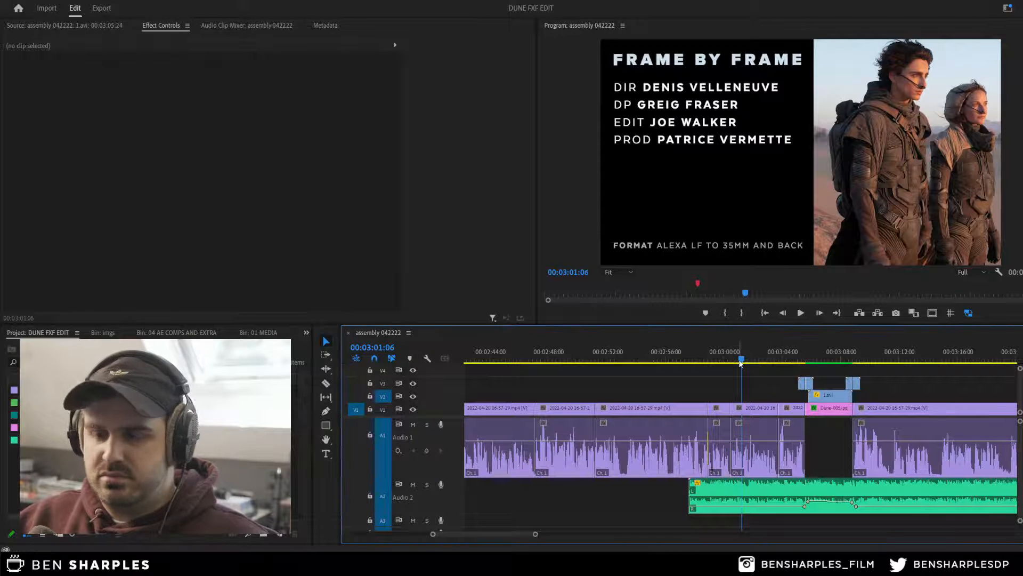
pyautogui.hotkey('ctrl', 's')
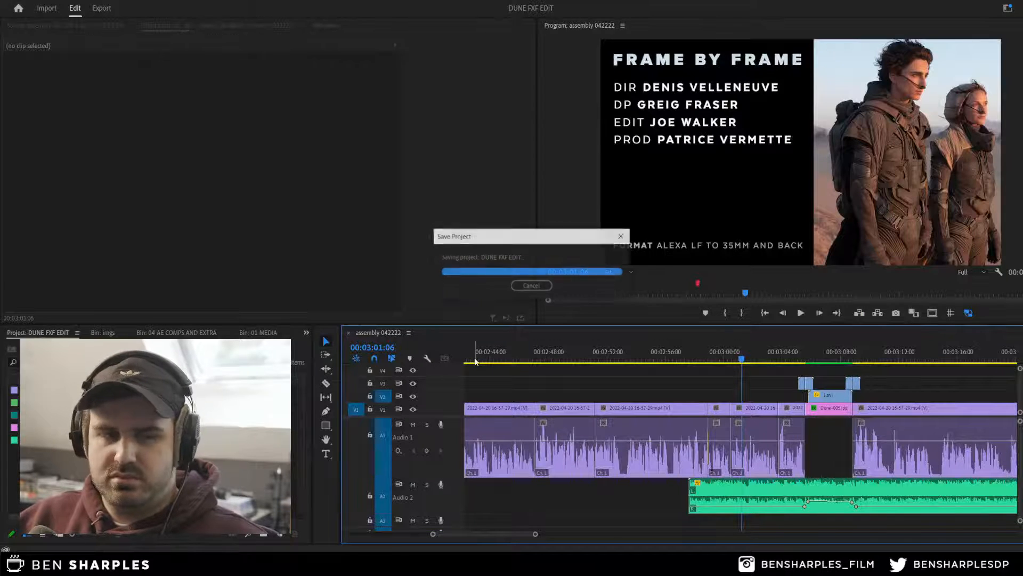
# Step: In the audio hardware preferences, set the default input to No Input and the default output to Headphones (2- Focusrite USB Audio)
pyautogui.click(75, 8)
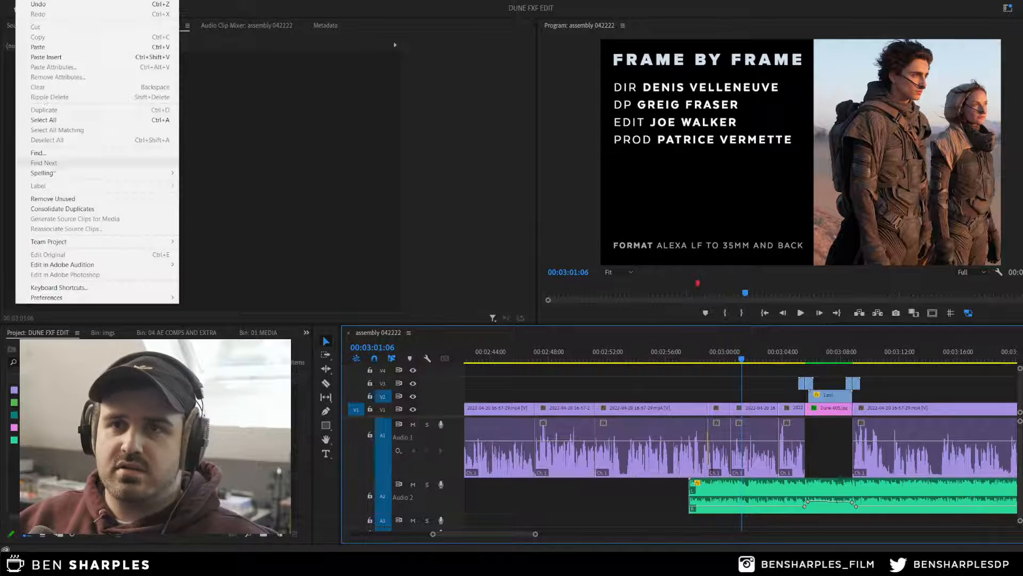
pyautogui.moveTo(165, 298)
pyautogui.click(217, 327)
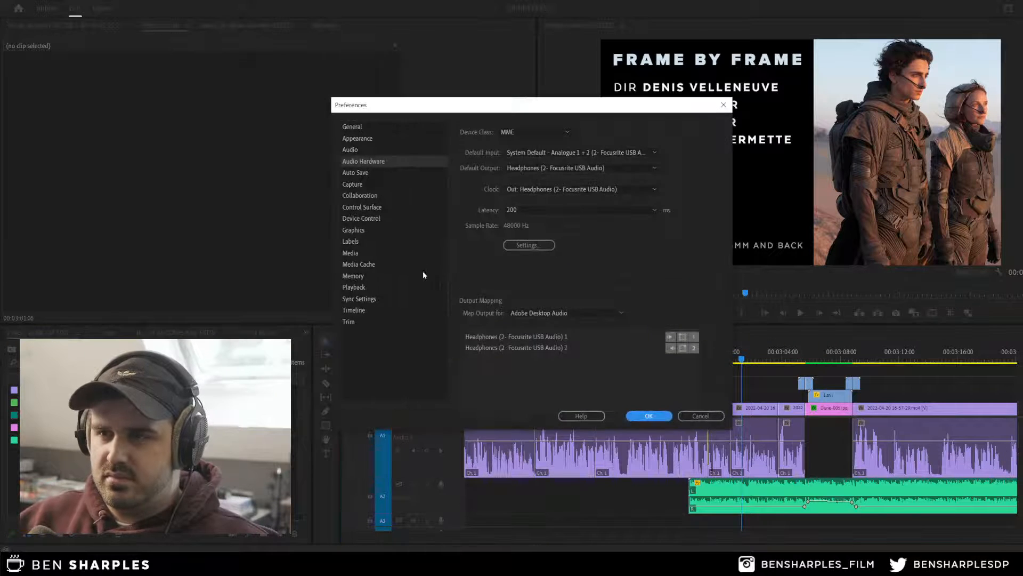
pyautogui.click(525, 152)
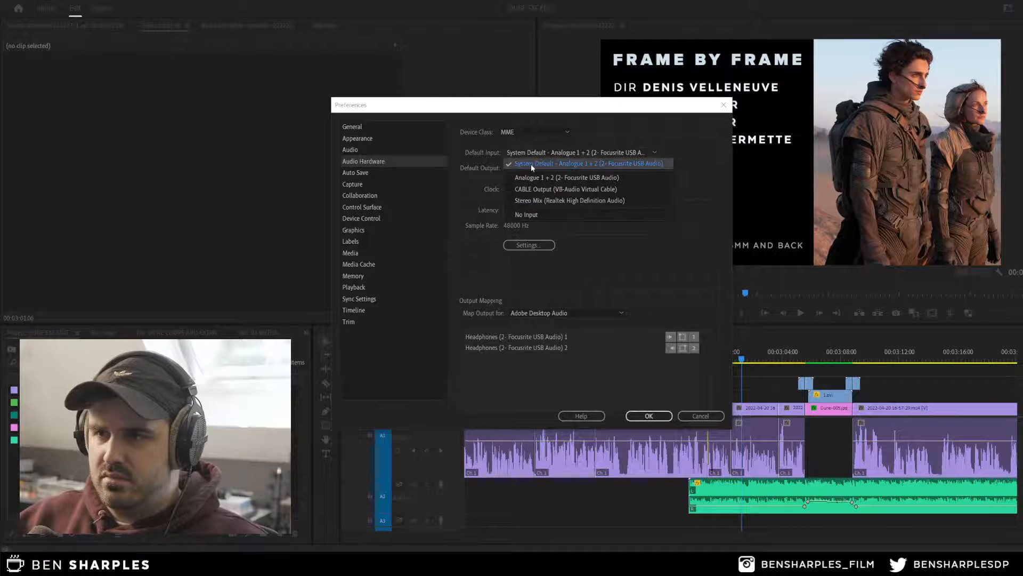
pyautogui.click(539, 214)
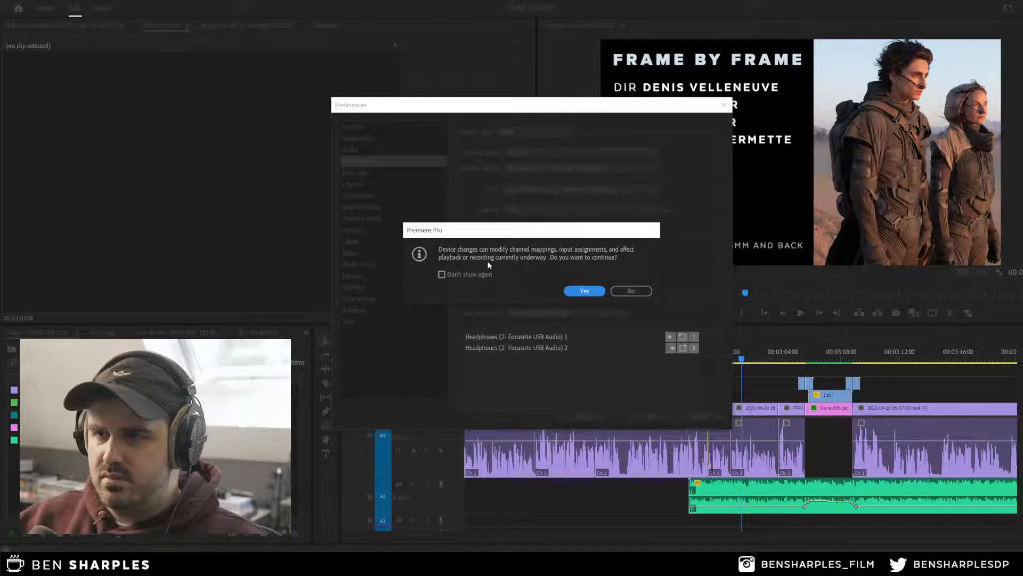
pyautogui.click(573, 290)
pyautogui.click(526, 170)
pyautogui.click(543, 224)
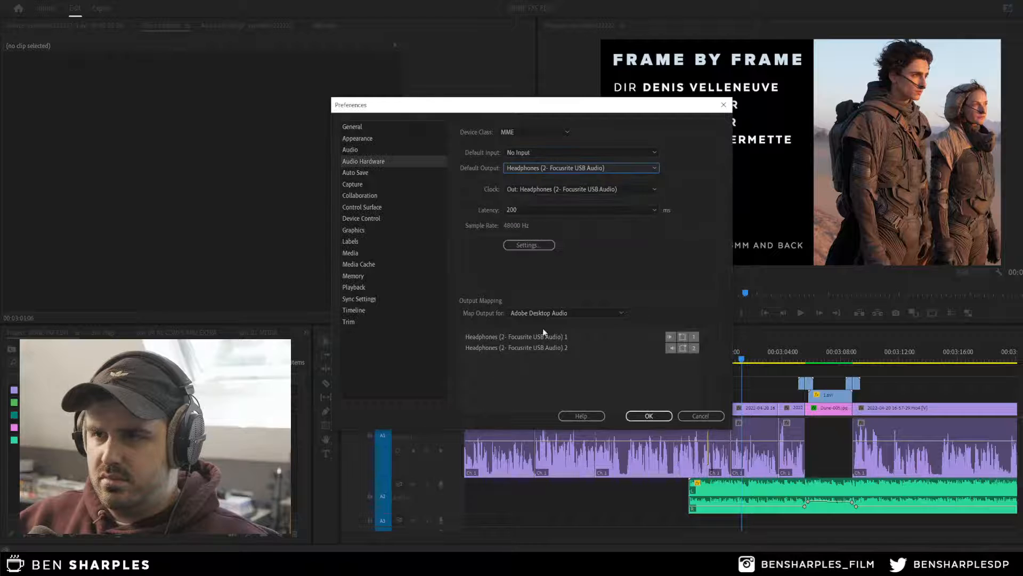
pyautogui.click(666, 418)
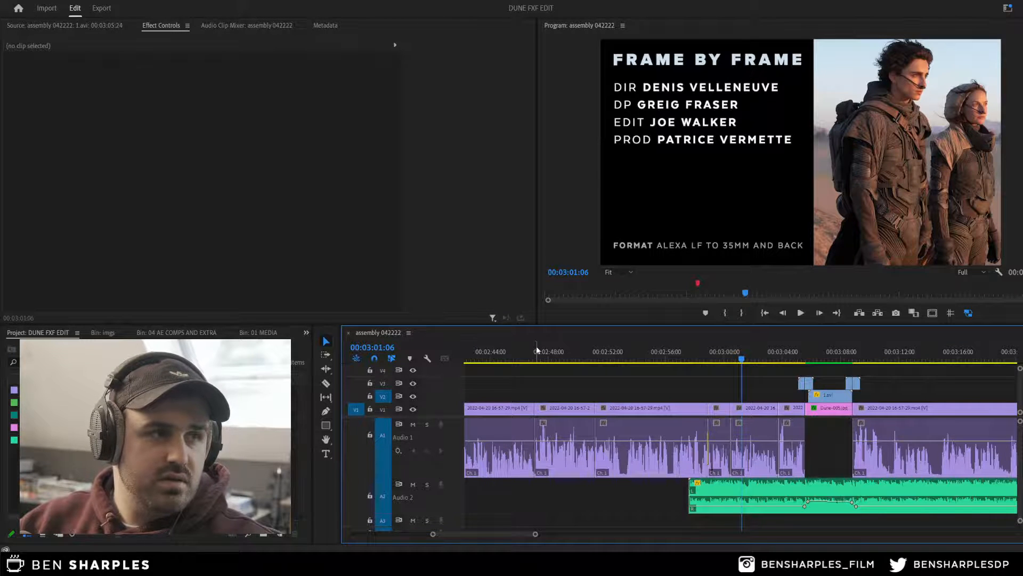
# Step: Save the project with the new audio hardware preferences in place
pyautogui.hotkey('ctrl', 's')
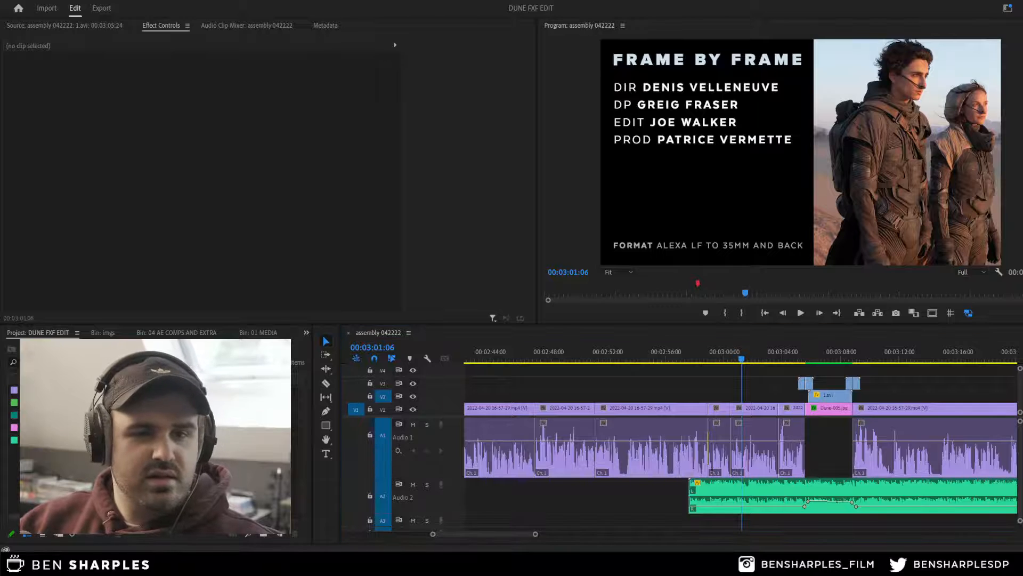
pyautogui.click(471, 303)
pyautogui.hotkey('ctrl', 's')
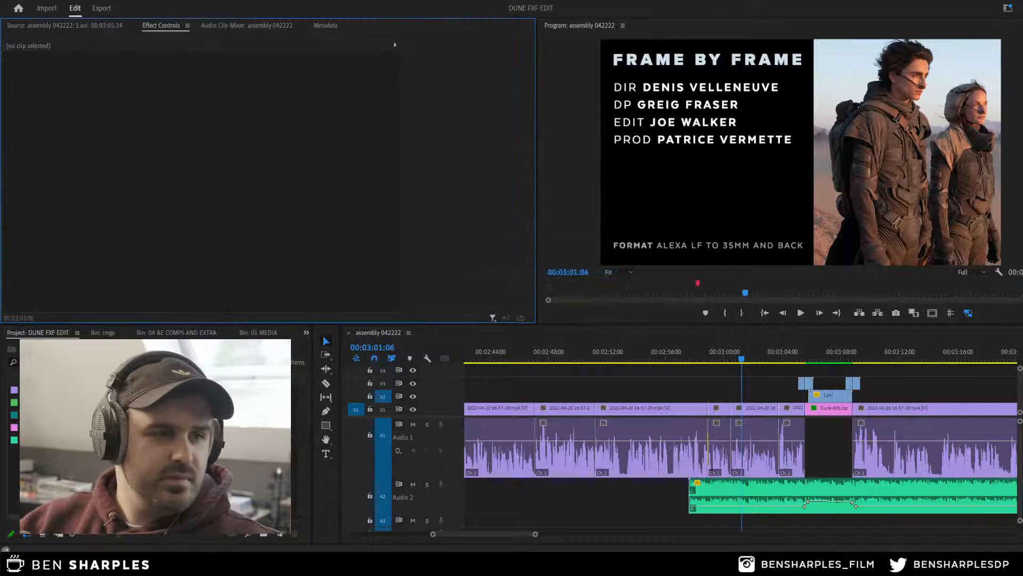
pyautogui.hotkey('alt', 'Tab')
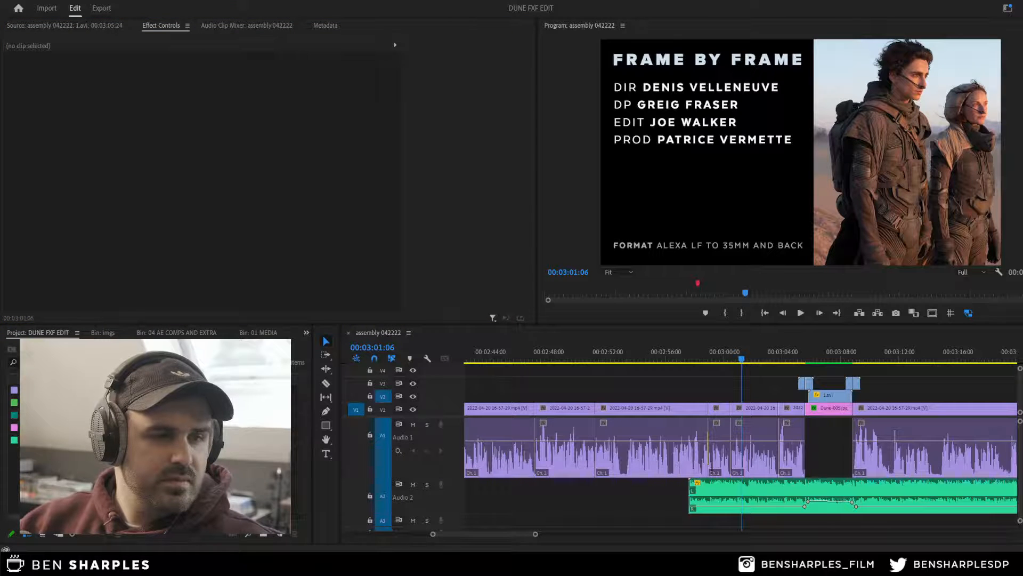
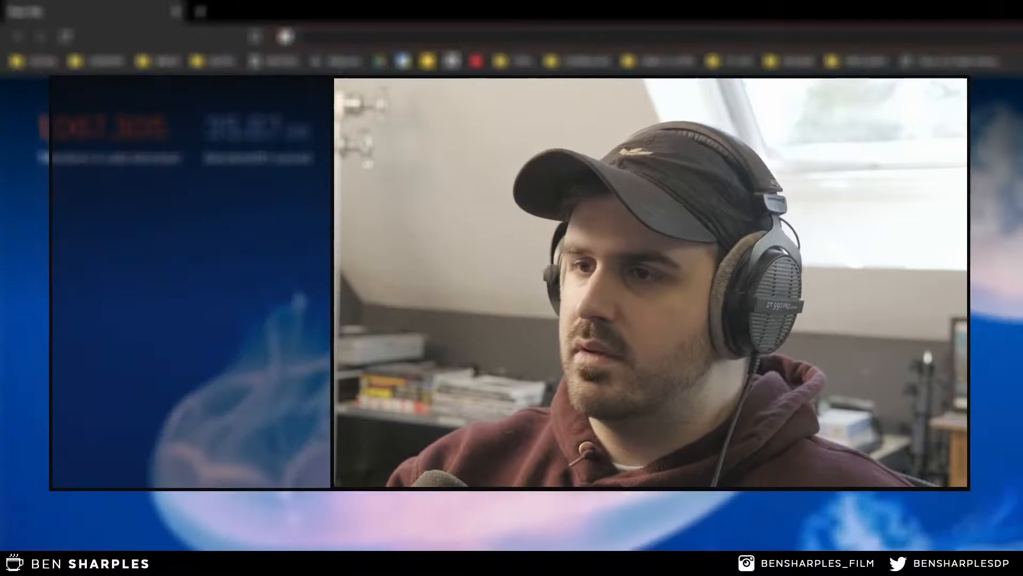
pyautogui.click(51, 84)
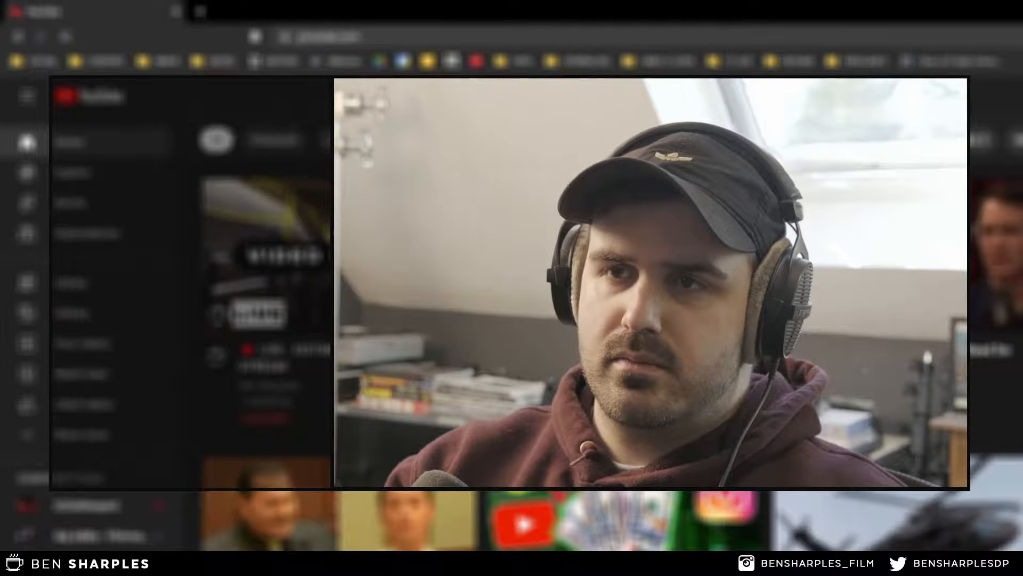
pyautogui.click(328, 266)
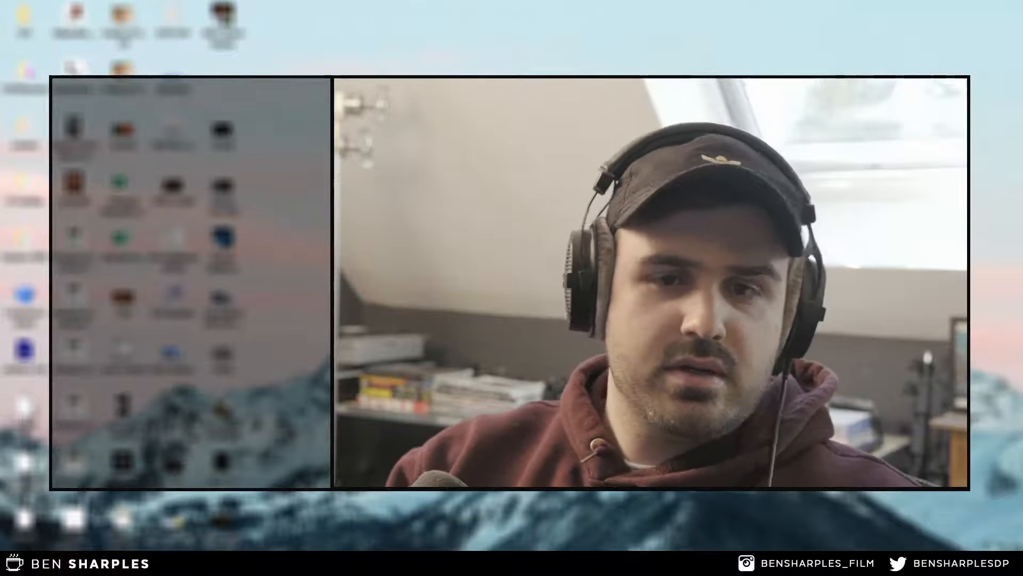
# Step: Launch Premiere Pro from the desktop and open the recent project DUNE FXF EDIT
pyautogui.press('super+s')
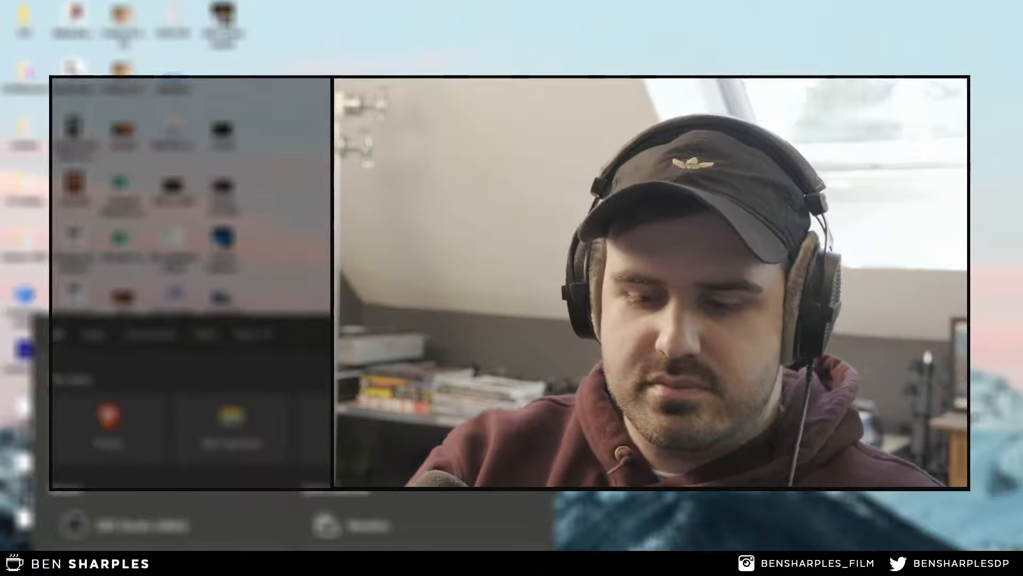
pyautogui.write('pre')
pyautogui.press('Return')
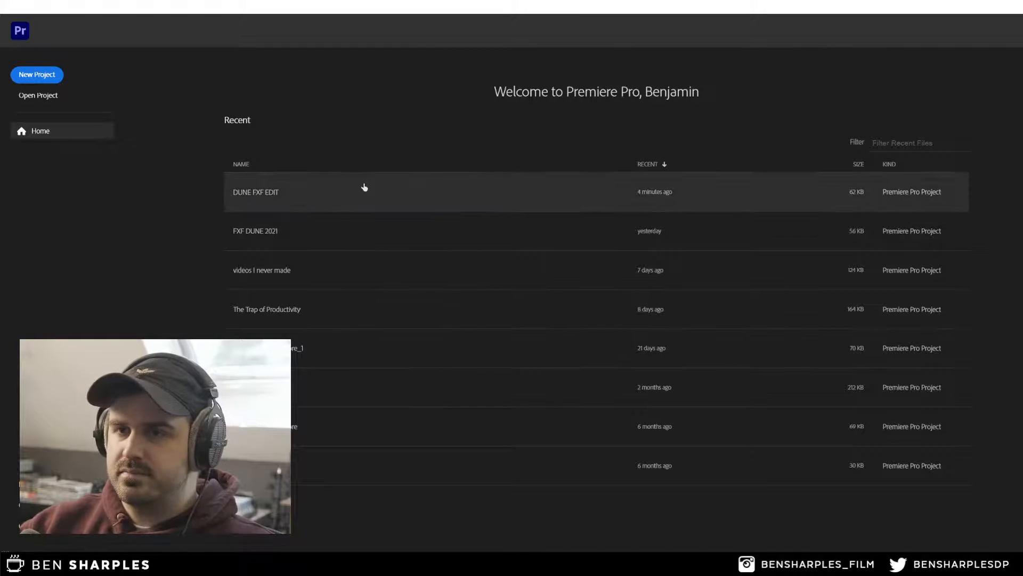
pyautogui.click(363, 189)
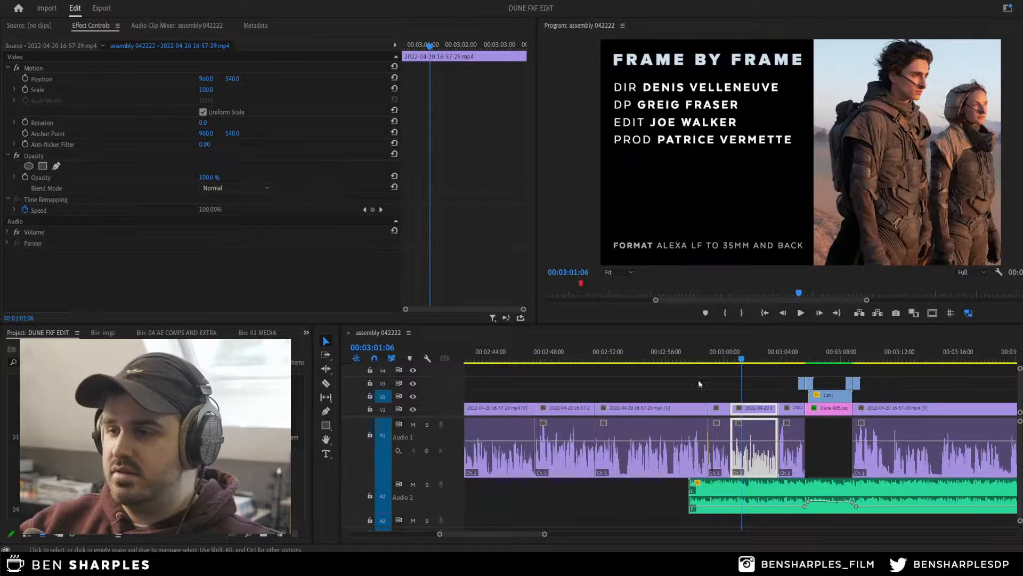
# Step: Save the project and play the sequence from 00:03:02:07 through the number 1 segment into the talking footage
pyautogui.click(700, 382)
pyautogui.click(731, 369)
pyautogui.click(727, 359)
pyautogui.hotkey('ctrl', 's')
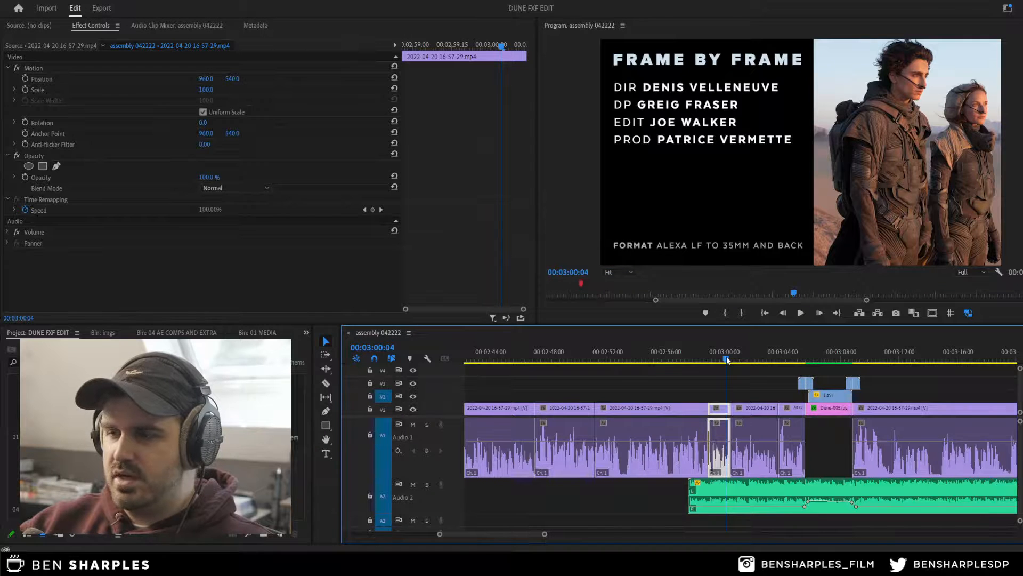
pyautogui.click(750, 382)
pyautogui.click(757, 359)
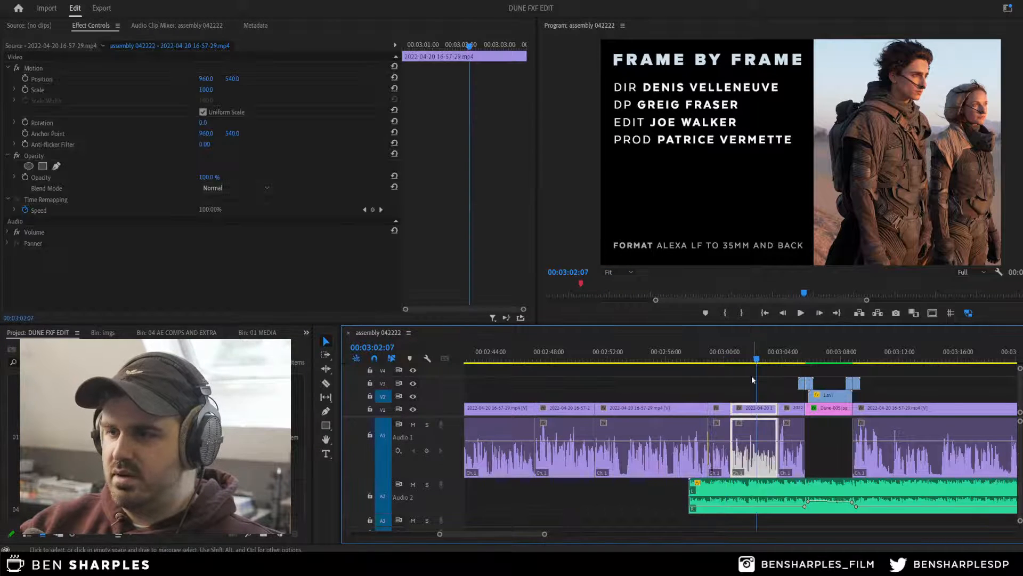
pyautogui.click(749, 385)
pyautogui.press('space')
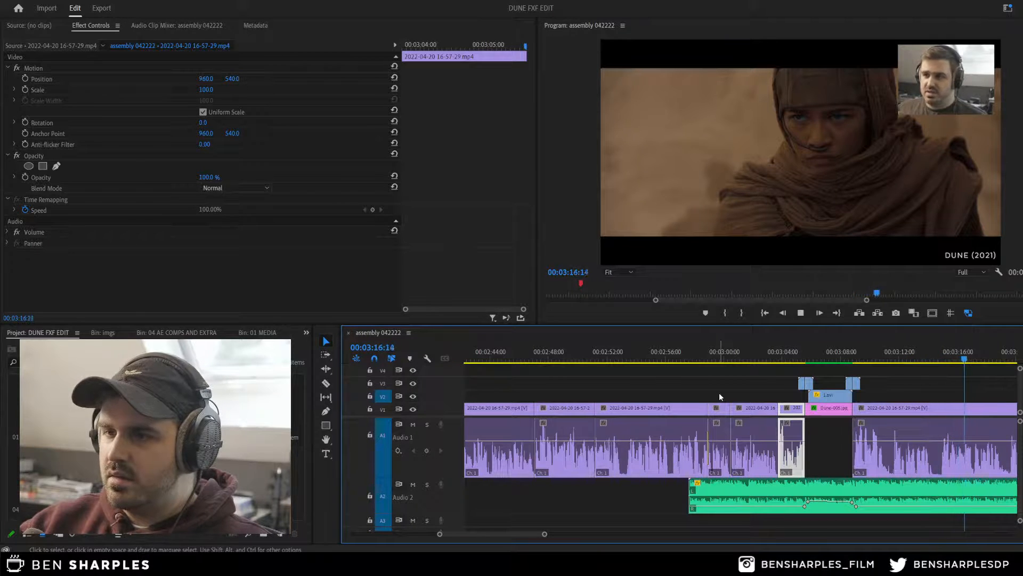
pyautogui.press('space')
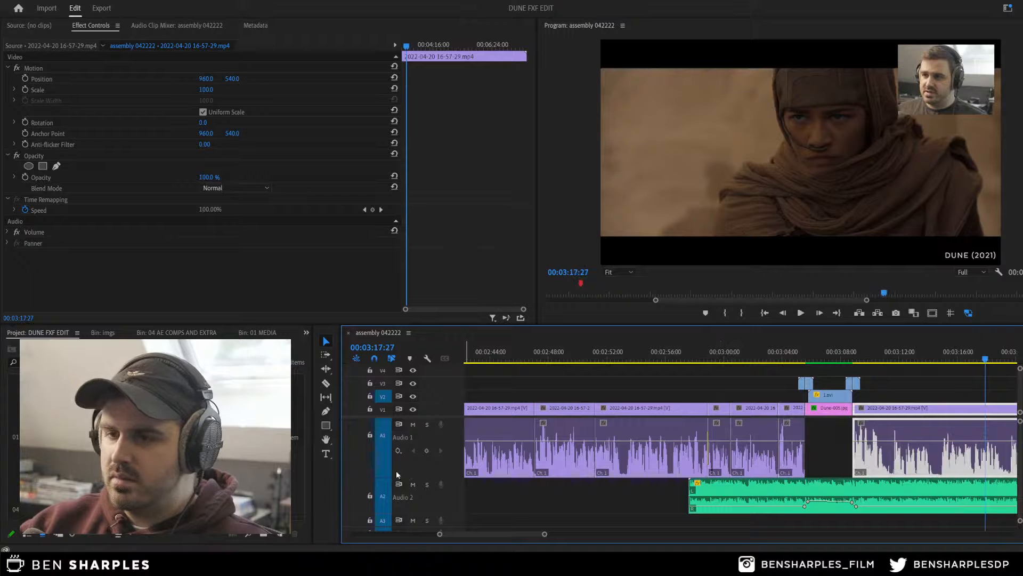
# Step: Mute the music on the Audio 2 track and play the talking footage after the number 1 segment
pyautogui.click(413, 483)
pyautogui.press('space')
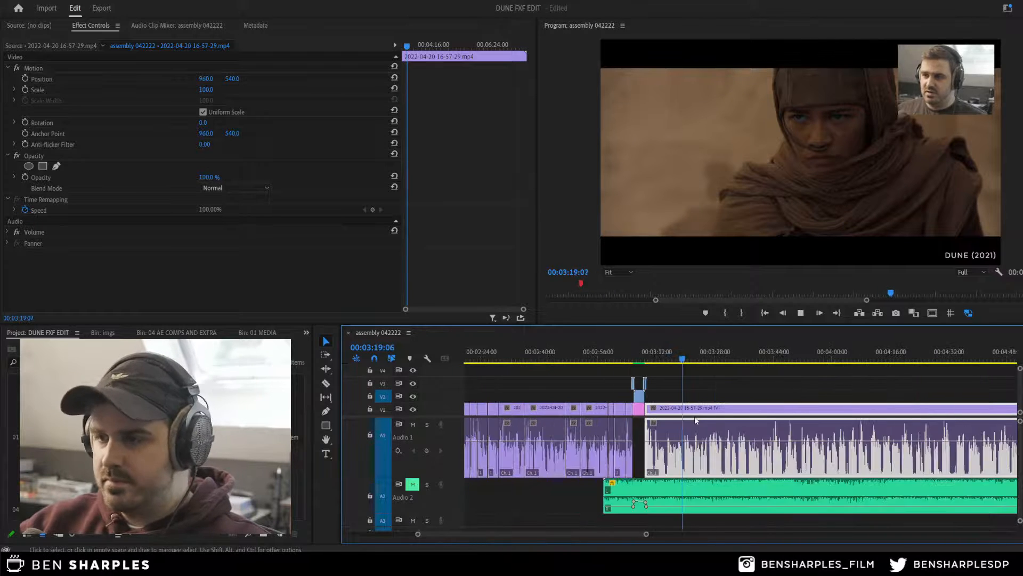
pyautogui.click(678, 381)
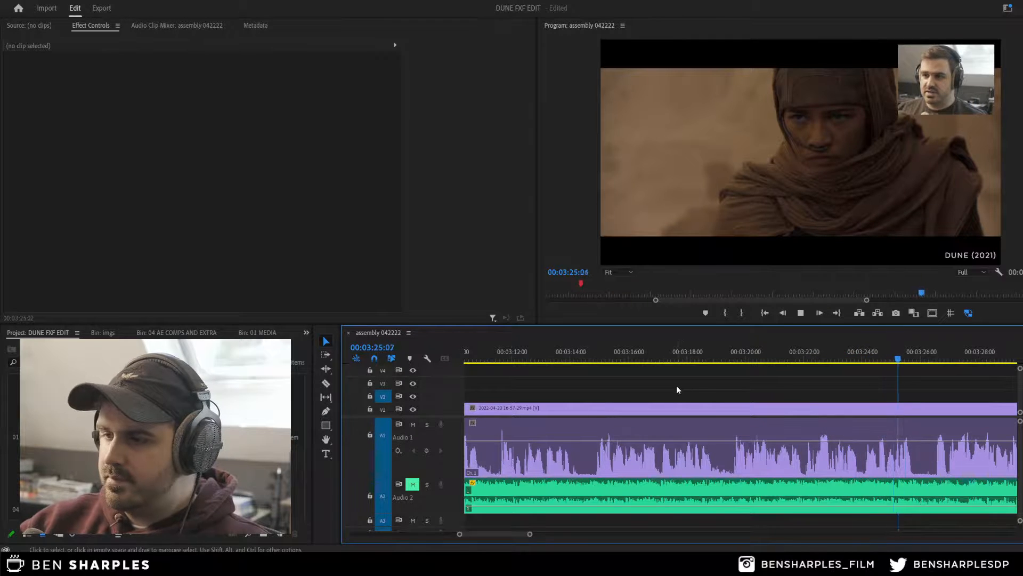
pyautogui.press('space')
# Step: Razor the talking clip at about 00:03:26 and at 00:03:27:00, and delete the silent pause between the cuts
pyautogui.click(907, 454)
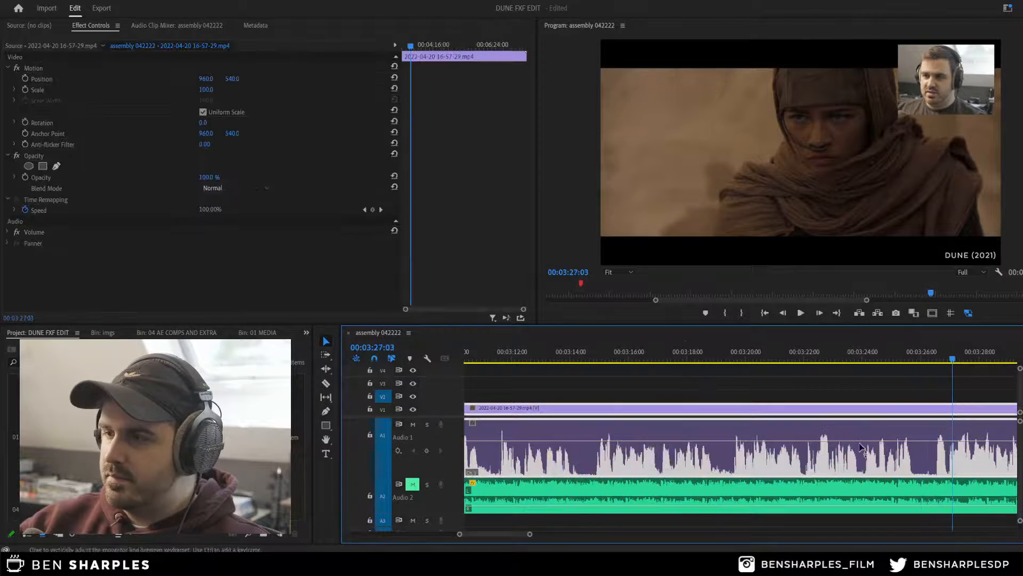
pyautogui.press('c')
pyautogui.click(915, 464)
pyautogui.press('v')
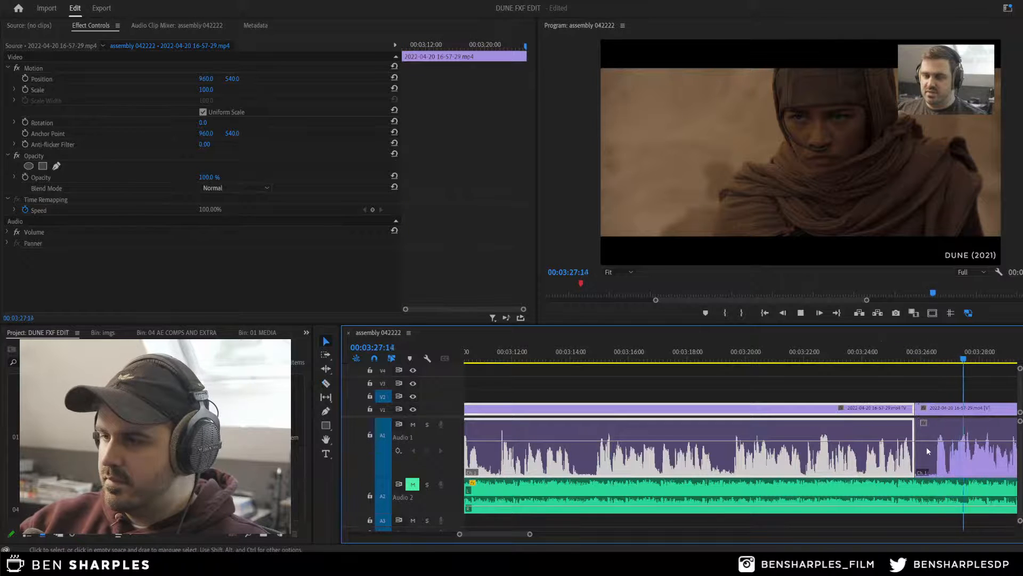
pyautogui.click(927, 451)
pyautogui.press('space')
pyautogui.press('c')
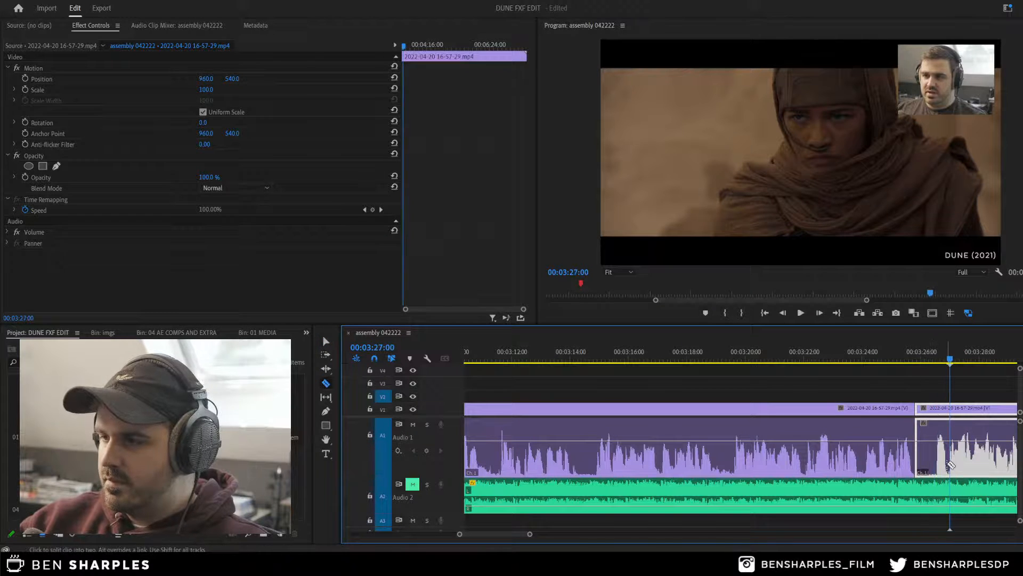
pyautogui.click(949, 465)
pyautogui.press('v')
pyautogui.press('Delete')
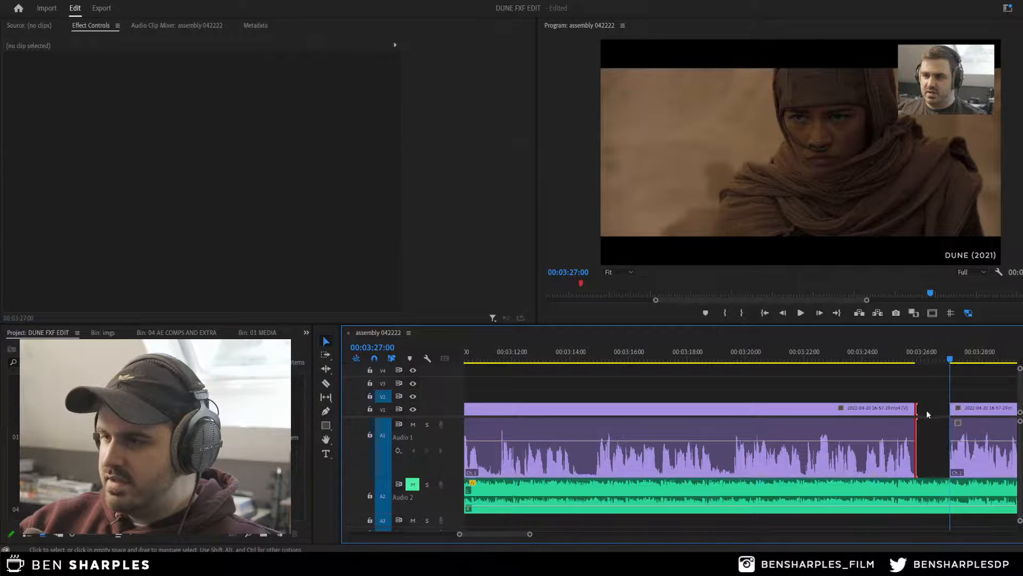
# Step: Close the gap left by the deleted pause, select the clip at 00:03:24:21 and save the project
pyautogui.click(927, 414)
pyautogui.press('Delete')
pyautogui.click(883, 356)
pyautogui.press('d')
pyautogui.hotkey('ctrl', 's')
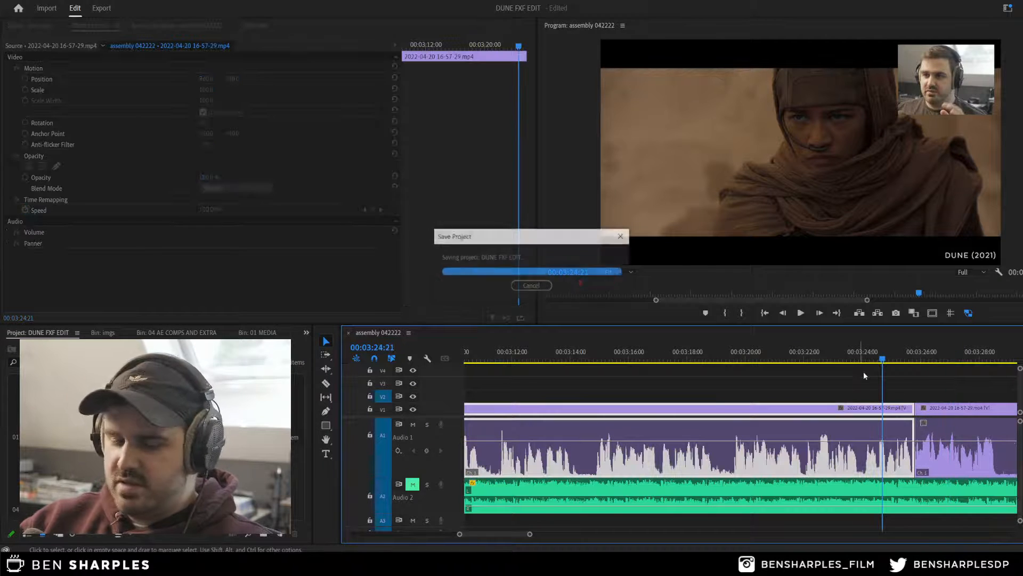
# Step: Play the talking footage from 00:03:20:28 across the new cut to check the edit
pyautogui.scroll(-3, 854, 376)
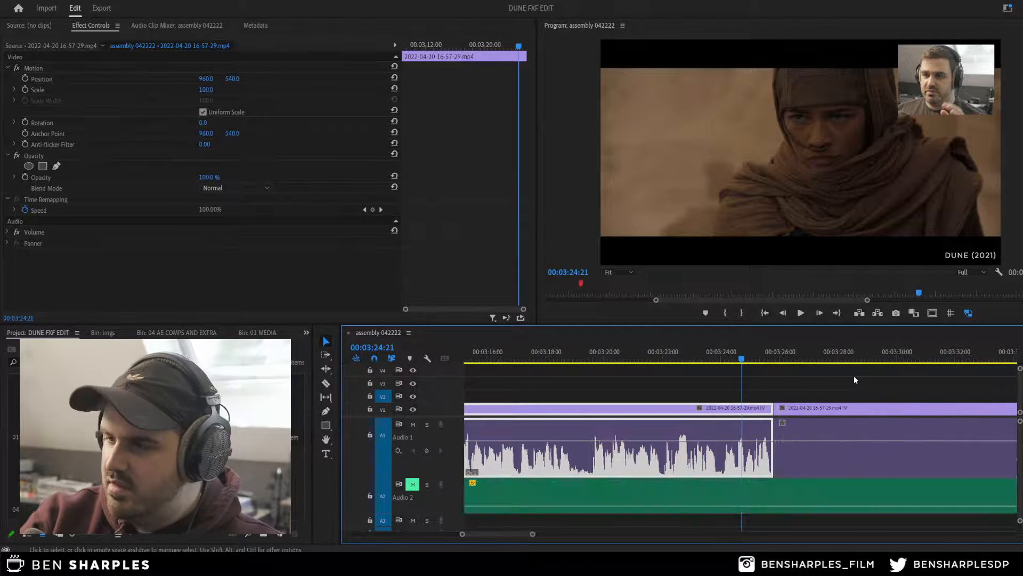
pyautogui.click(632, 355)
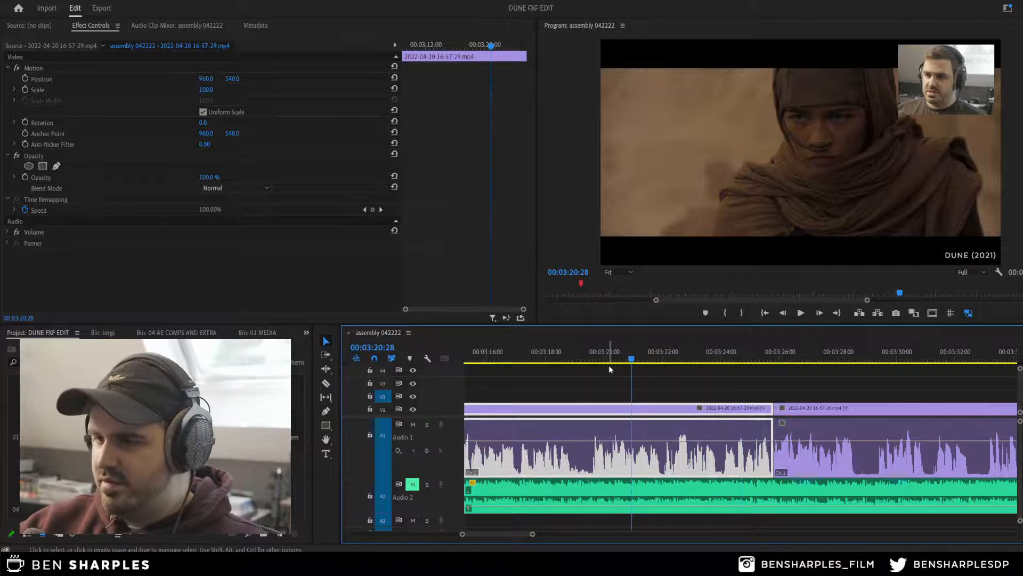
pyautogui.press('space')
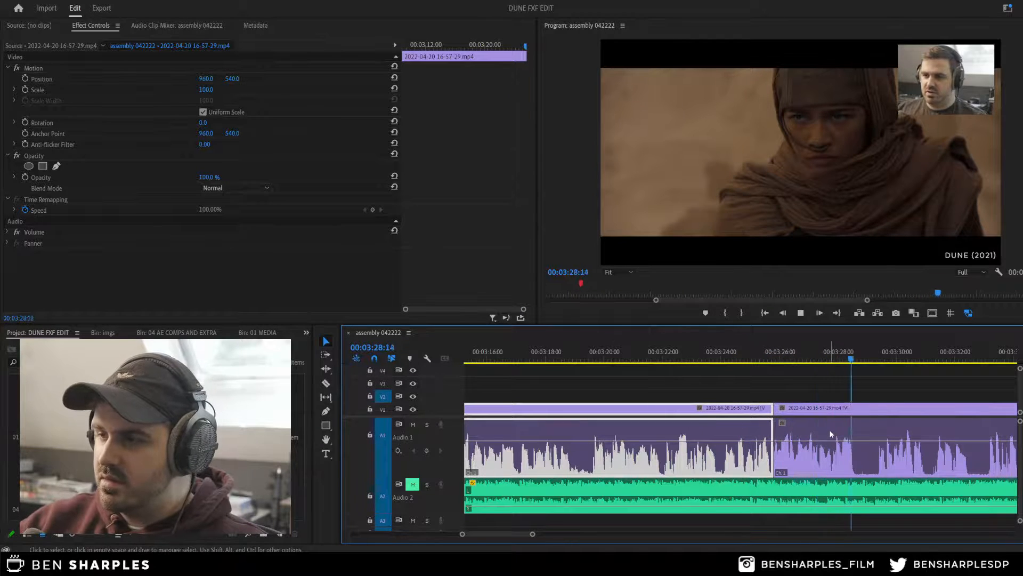
# Step: Razor the talking clip at about 00:03:28:20 and 00:03:29:10 to isolate the silent pause
pyautogui.click(846, 467)
pyautogui.press('c')
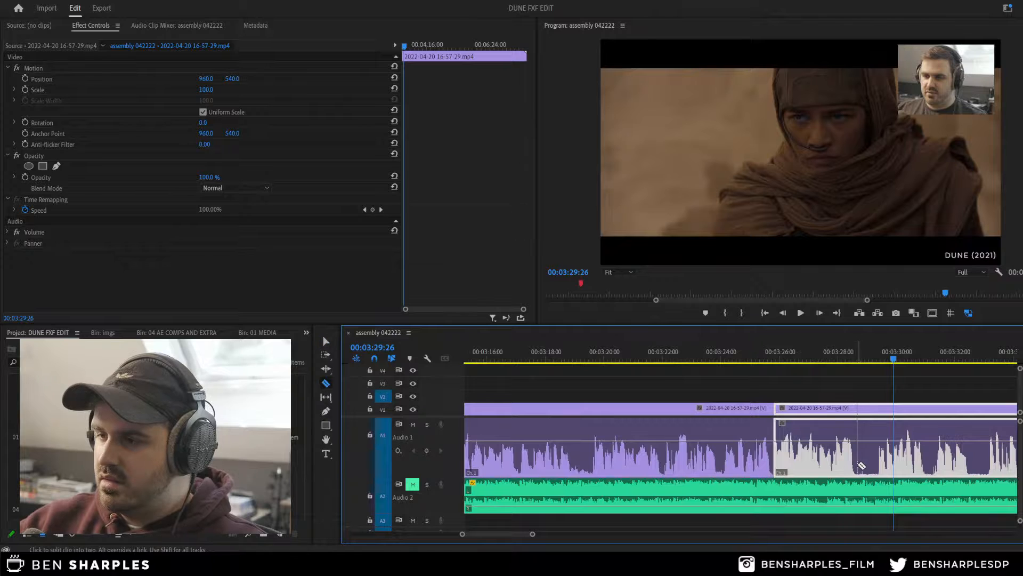
pyautogui.click(857, 465)
pyautogui.press('v')
pyautogui.press('space')
pyautogui.press('space')
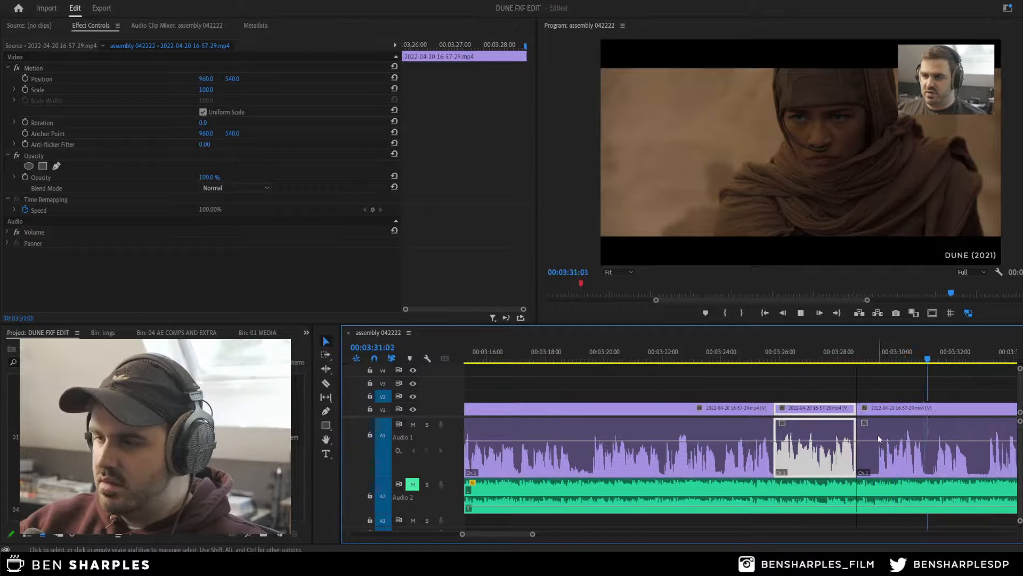
pyautogui.click(879, 437)
pyautogui.press('c')
pyautogui.click(877, 454)
pyautogui.press('v')
pyautogui.press('=')
pyautogui.press('=')
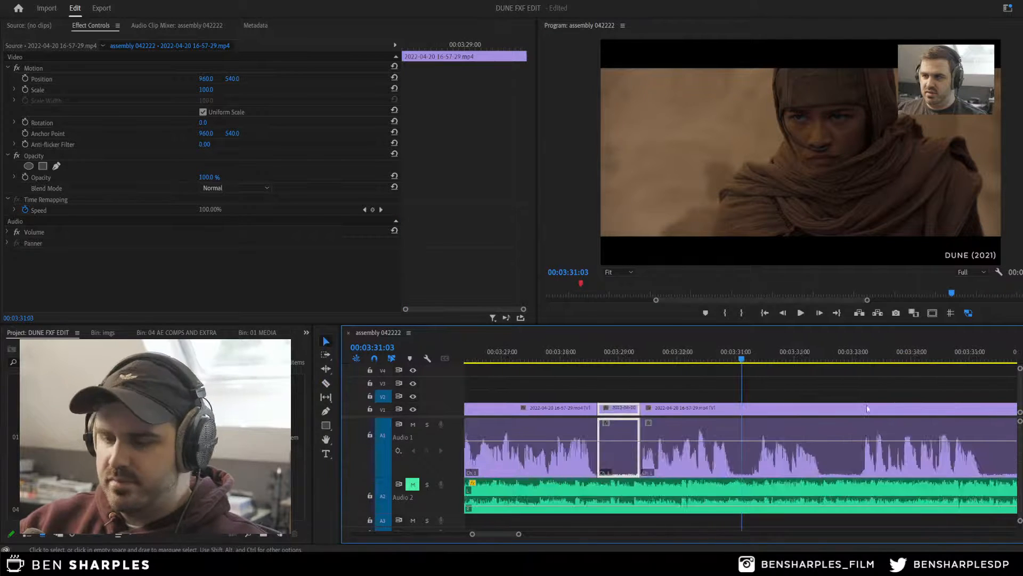
# Step: Play the footage right after the isolated pause and razor the talking clip again at about 00:03:29:20
pyautogui.click(547, 357)
pyautogui.press('space')
pyautogui.press('space')
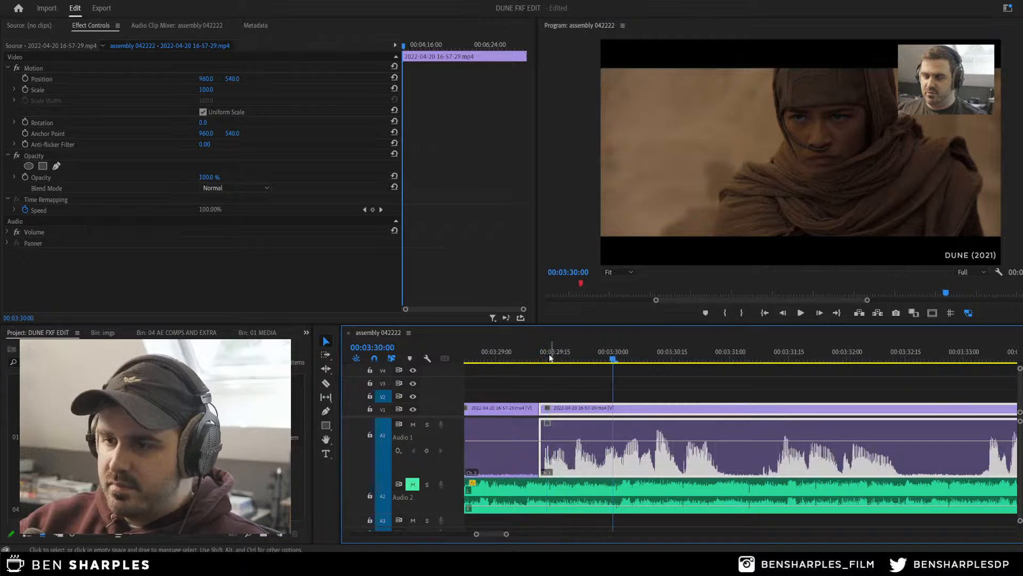
pyautogui.click(534, 357)
pyautogui.press('space')
pyautogui.press('space')
pyautogui.press('c')
pyautogui.click(574, 455)
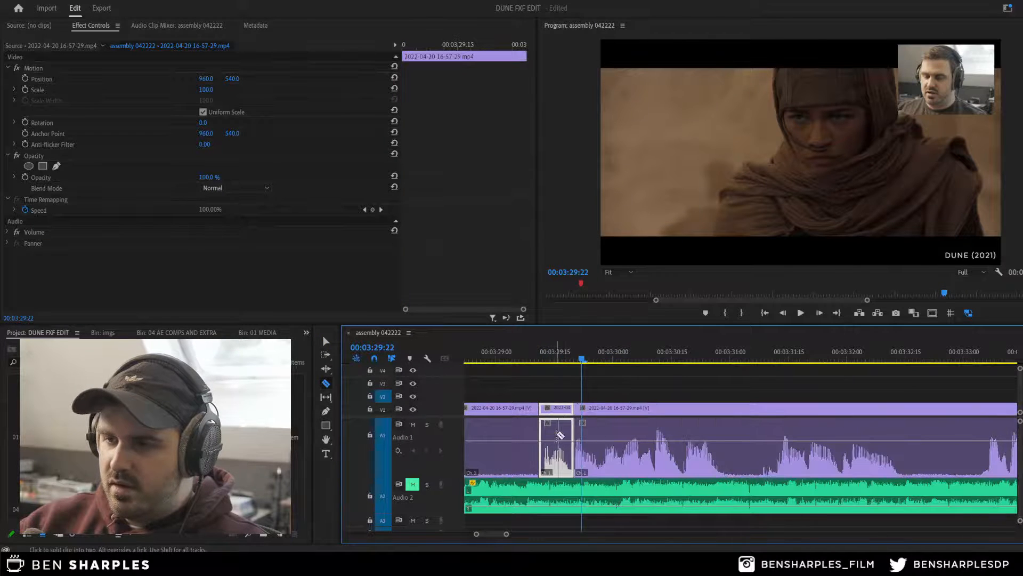
# Step: Delete the silent pause and the short snippet before 00:03:29:20, and close the gap they leave
pyautogui.press('v')
pyautogui.press('Delete')
pyautogui.click(526, 414)
pyautogui.press('Delete')
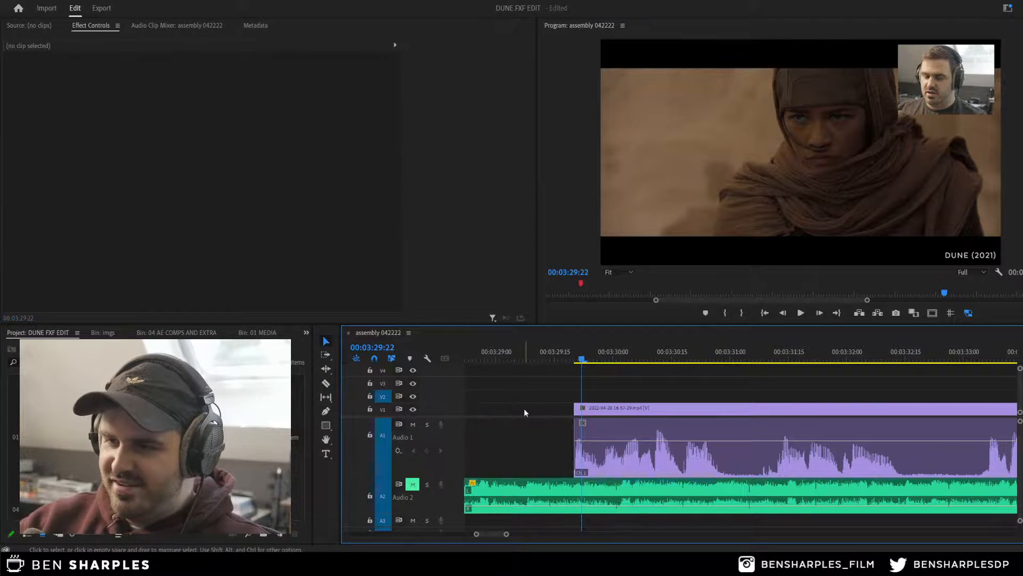
pyautogui.click(525, 413)
pyautogui.press('Delete')
pyautogui.press('-')
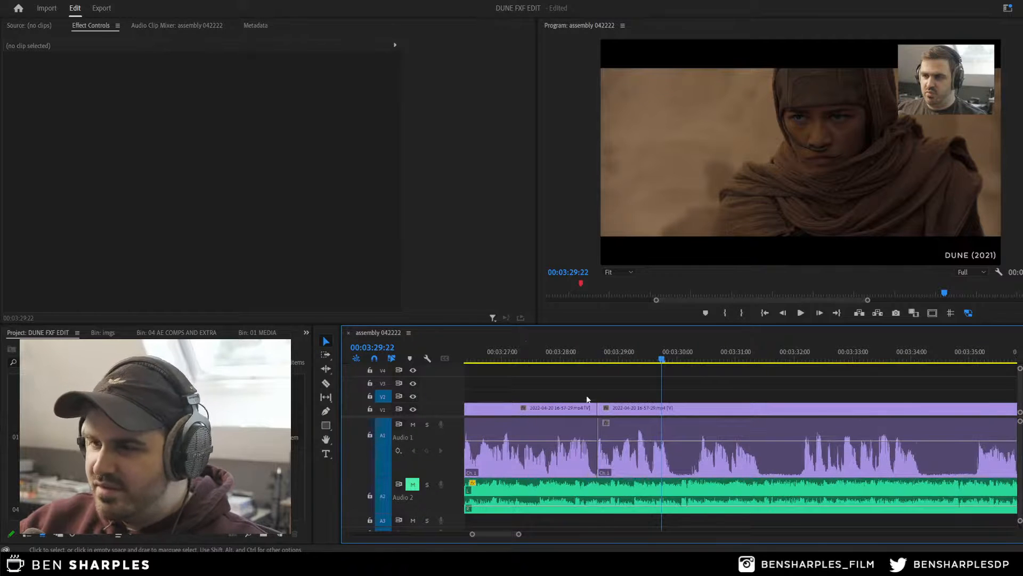
# Step: Play the talking footage from about 00:03:28:13 across the new cut and on to 00:03:34:08
pyautogui.click(585, 360)
pyautogui.press('=')
pyautogui.press('=')
pyautogui.press('=')
pyautogui.press('space')
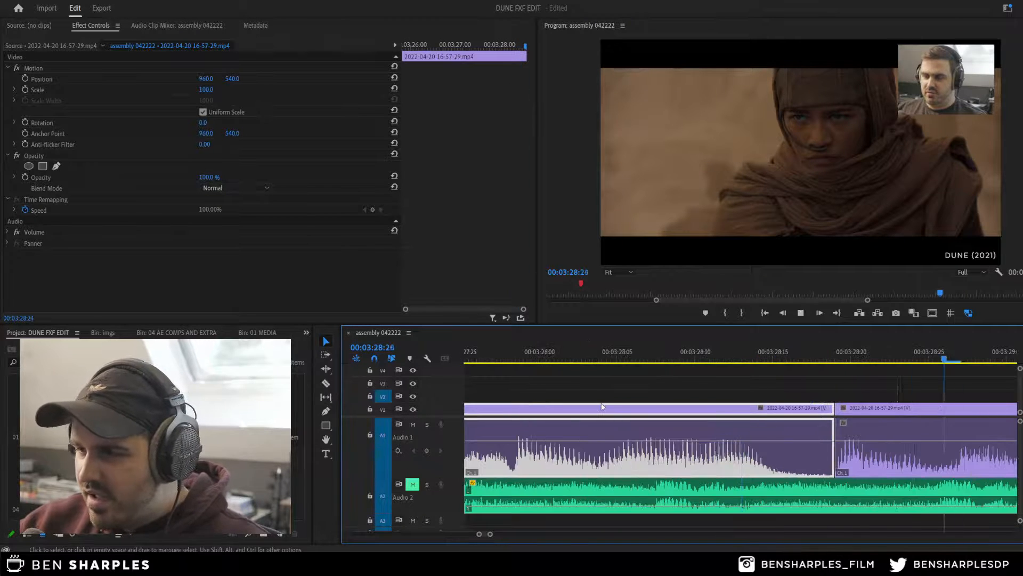
pyautogui.press('space')
pyautogui.press('space')
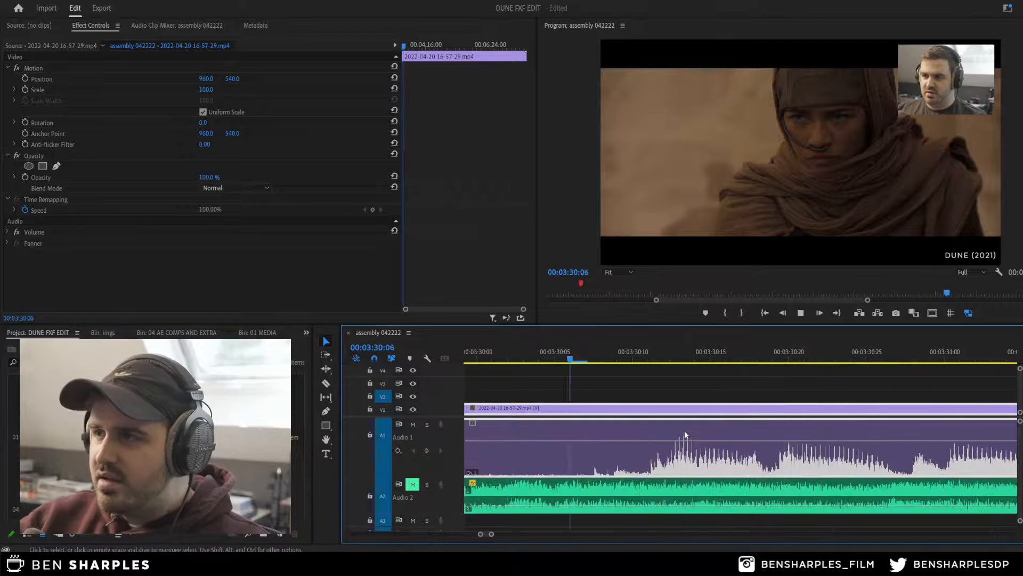
pyautogui.press('-')
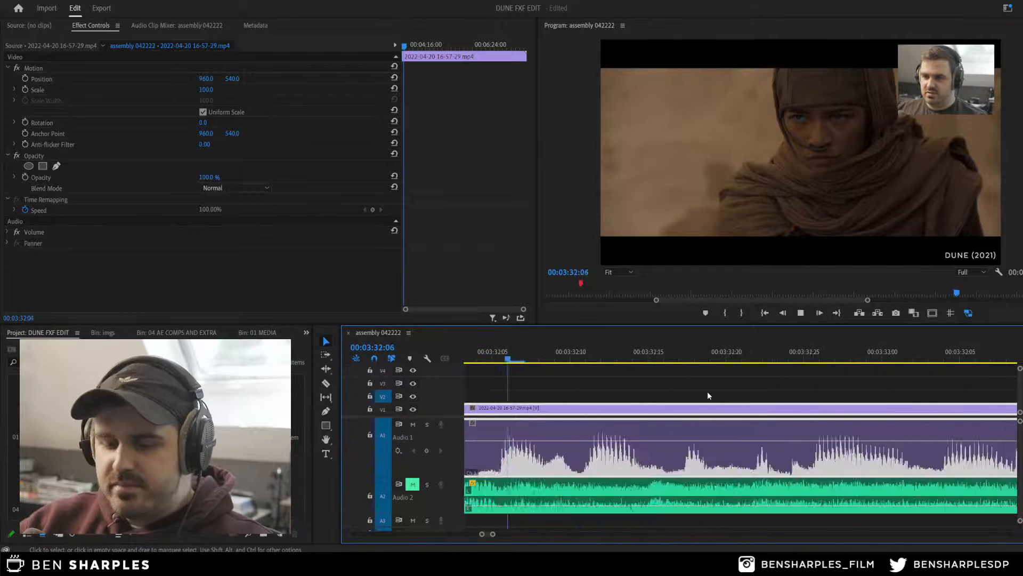
pyautogui.press('-')
pyautogui.press('-')
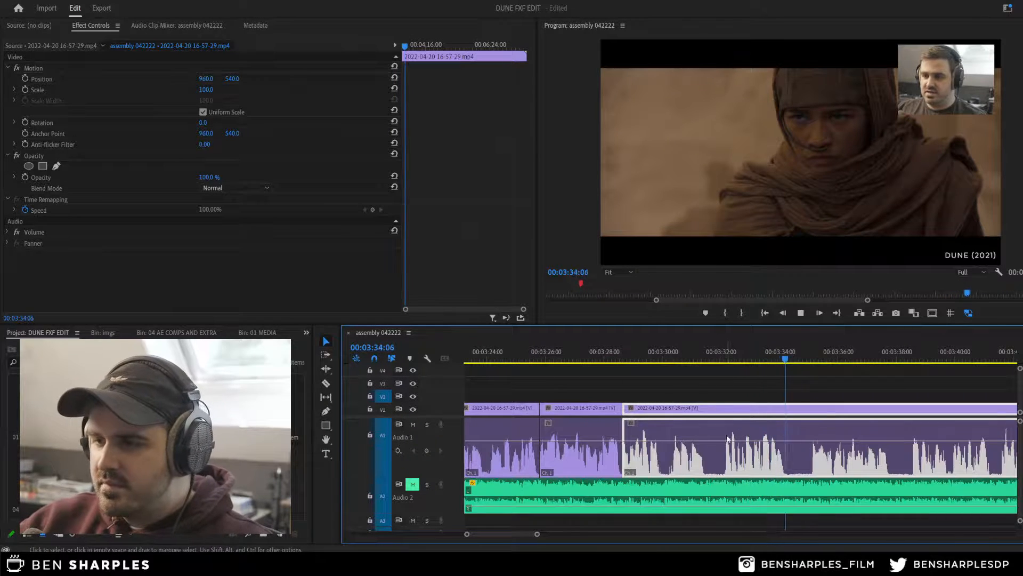
pyautogui.press('space')
# Step: Razor the talking clip around two pauses, at about 00:03:31:15 and 00:03:32:00, and at 00:03:34:08 and 00:03:35:00
pyautogui.press('c')
pyautogui.click(706, 472)
pyautogui.click(719, 472)
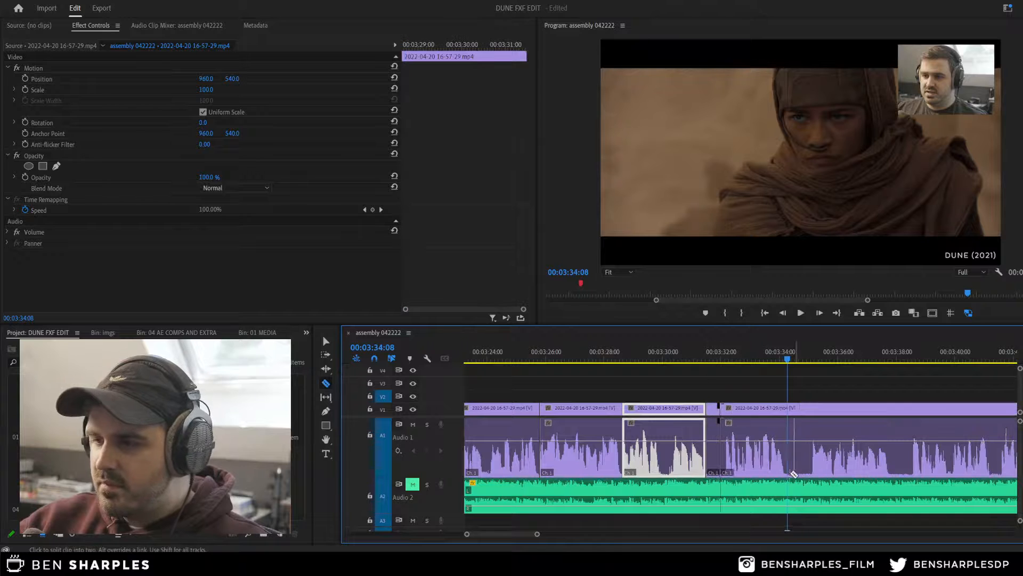
pyautogui.click(788, 471)
pyautogui.click(809, 469)
# Step: Delete the silent pause after 00:03:34:08 and the one after 00:03:31:15
pyautogui.press('v')
pyautogui.click(800, 427)
pyautogui.press('Delete')
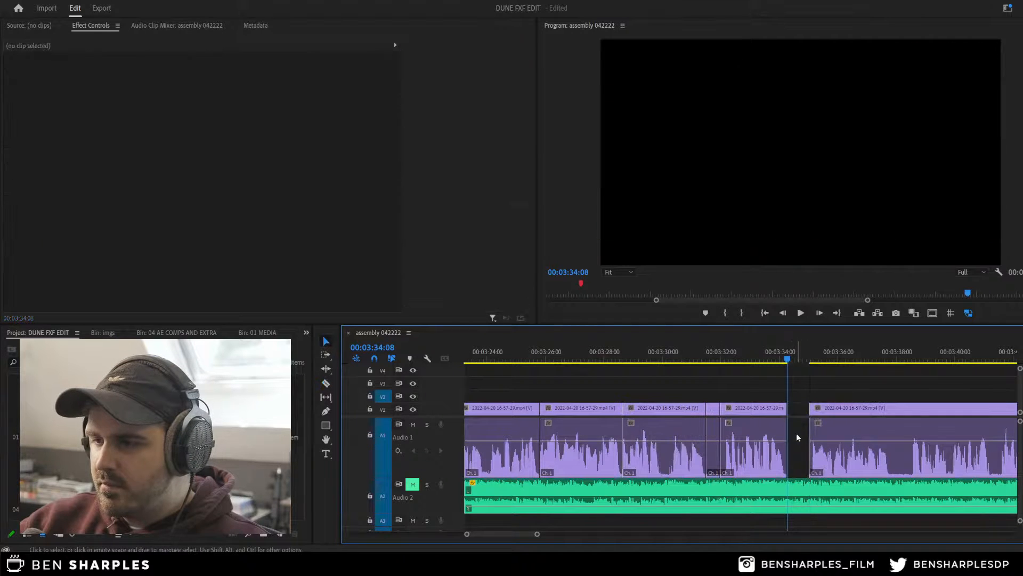
pyautogui.click(715, 425)
pyautogui.press('Delete')
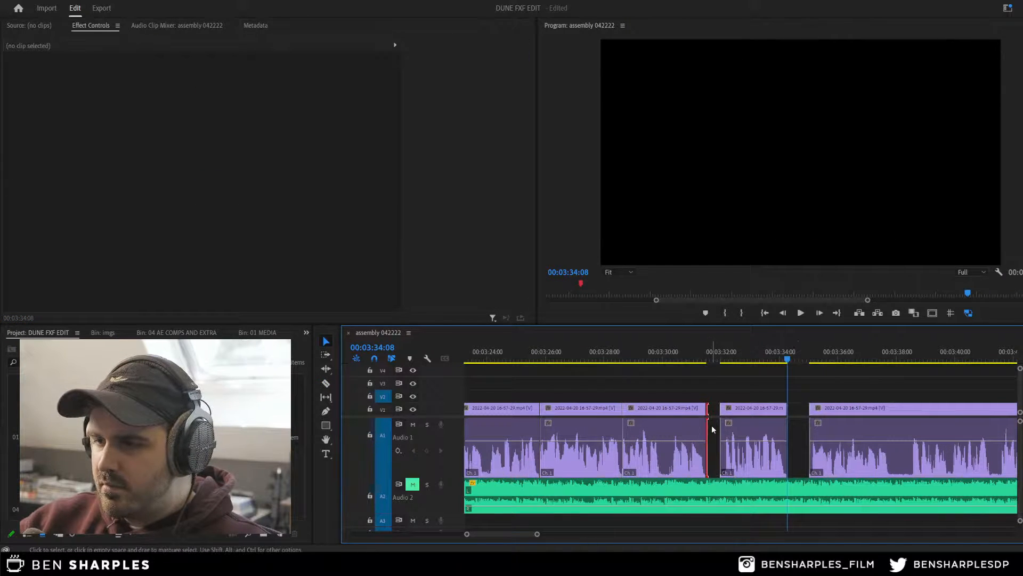
# Step: Close the gaps left by the two deleted pauses so the talking clips run continuously
pyautogui.click(713, 426)
pyautogui.press('Delete')
pyautogui.press('Left')
pyautogui.press('Left')
pyautogui.press('Left')
pyautogui.click(777, 430)
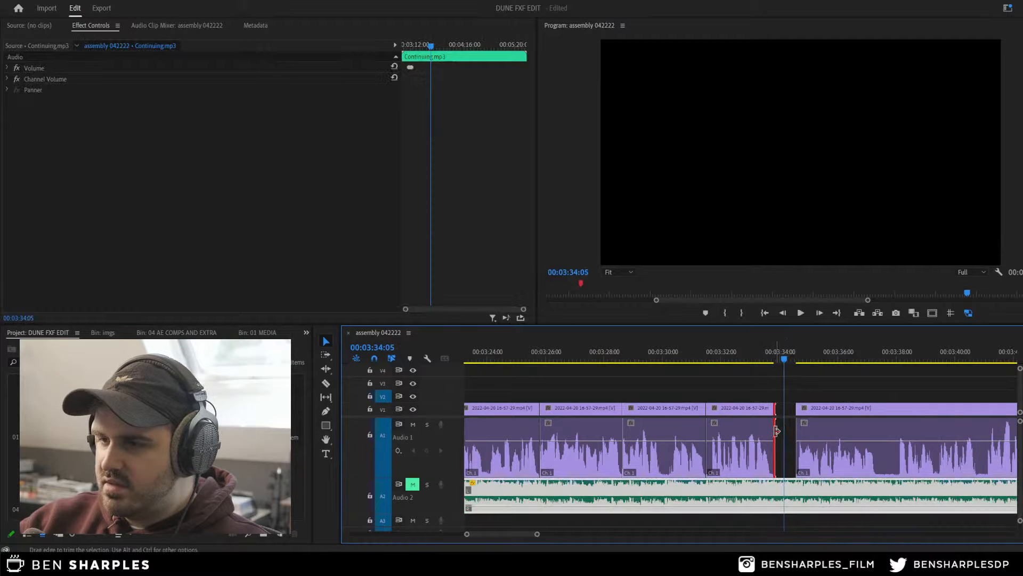
pyautogui.click(790, 408)
pyautogui.press('Delete')
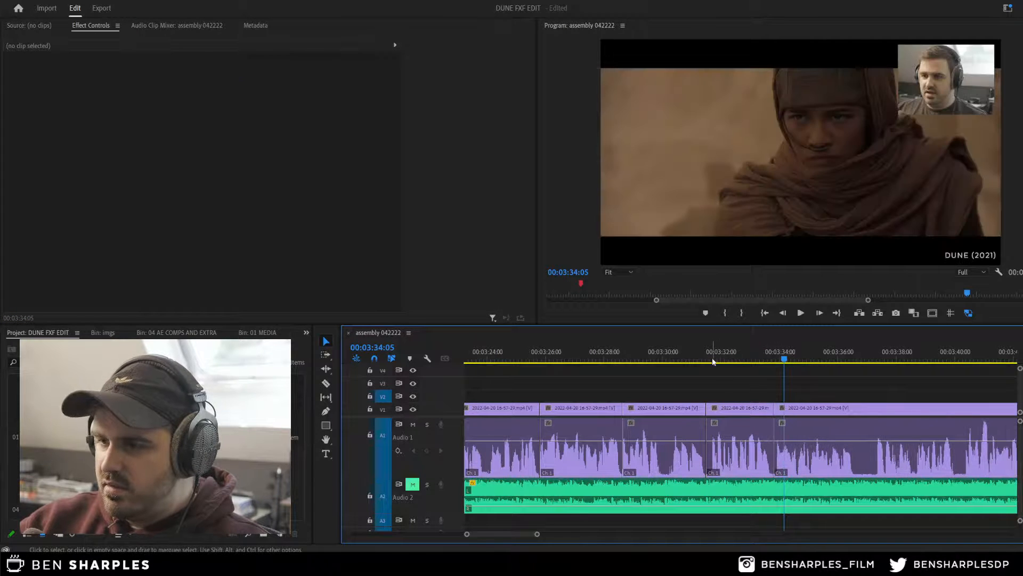
# Step: Save the project and play the talking footage from about 00:03:31 across the two new cuts
pyautogui.click(693, 349)
pyautogui.press('space')
pyautogui.hotkey('ctrl', 's')
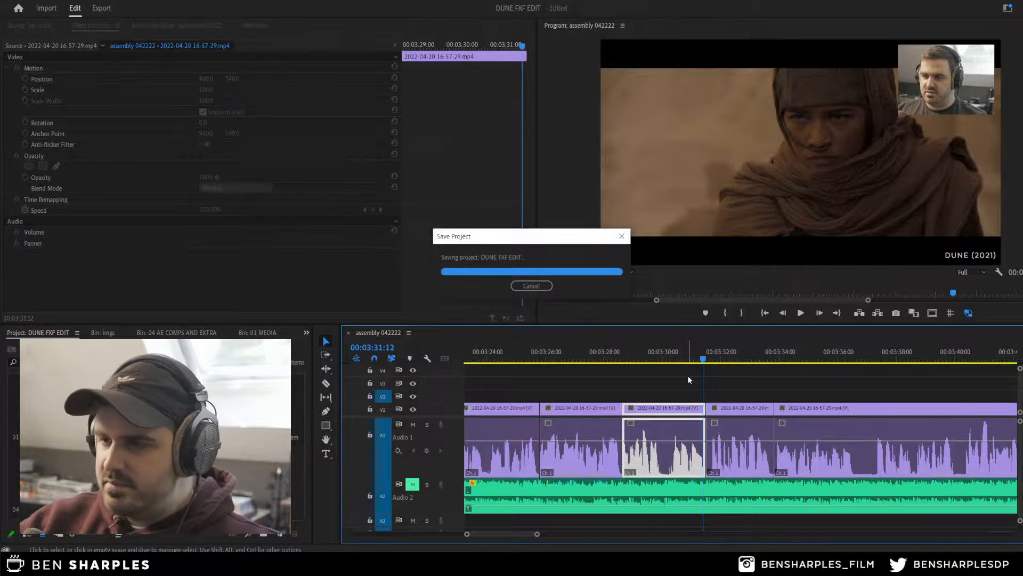
pyautogui.press('space')
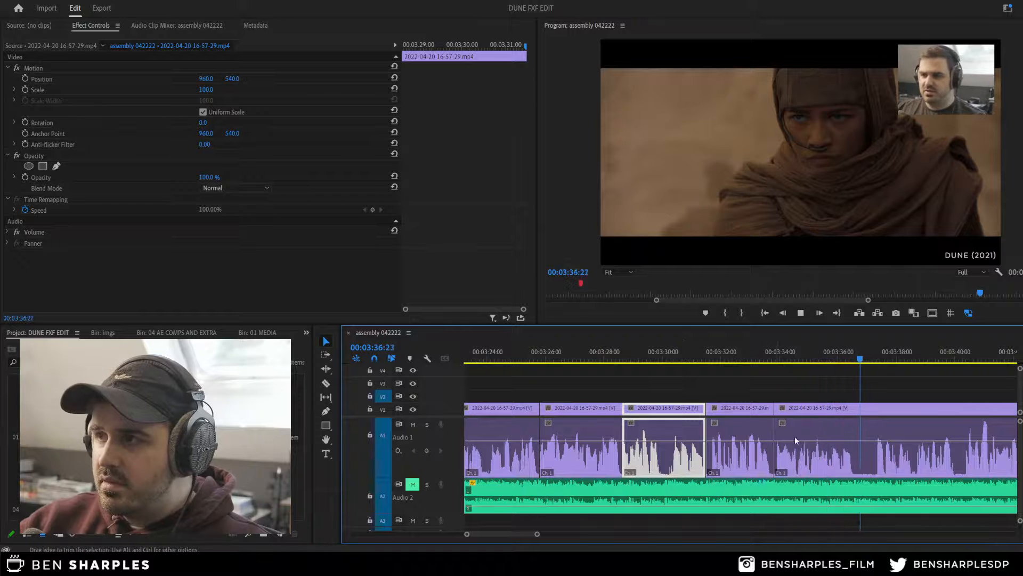
# Step: Razor out the silent pause between about 00:03:36:18 and 00:03:37:10, delete it and close the gap
pyautogui.click(857, 465)
pyautogui.press('c')
pyautogui.click(856, 464)
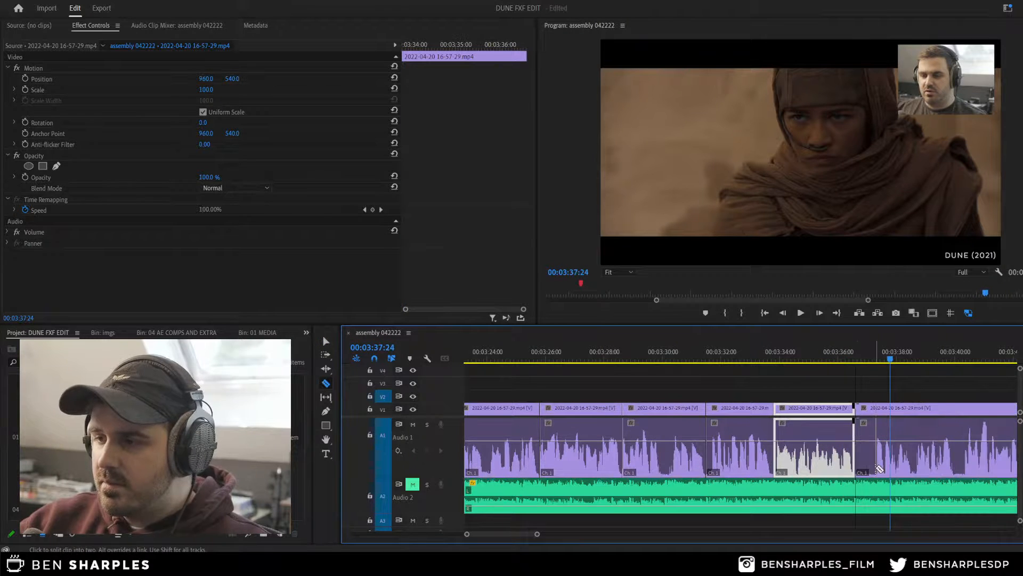
pyautogui.click(877, 453)
pyautogui.press('v')
pyautogui.click(869, 435)
pyautogui.press('Delete')
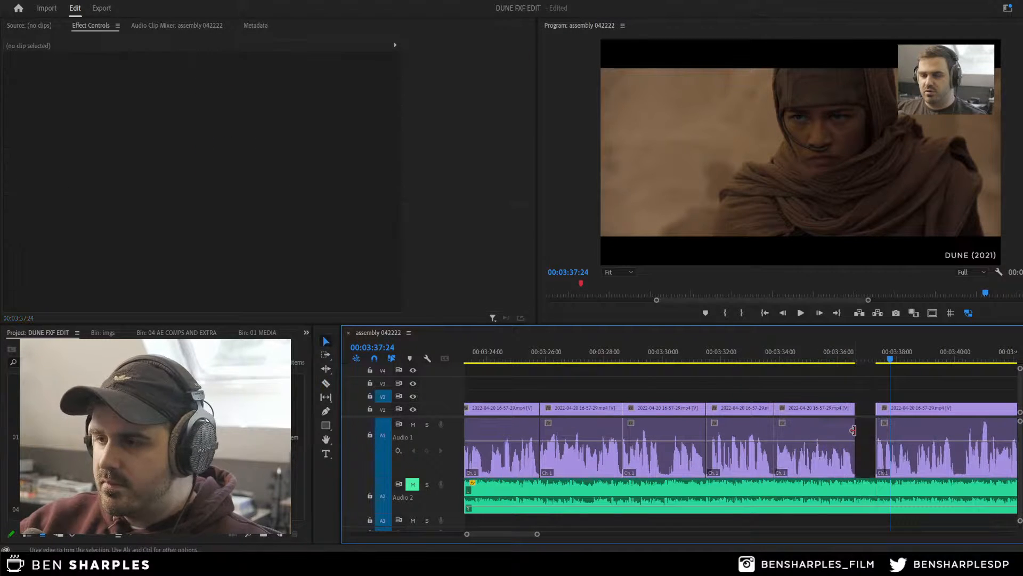
pyautogui.click(862, 430)
pyautogui.press('Delete')
# Step: Save the project and play the talking footage from 00:03:34:24 across the new cut
pyautogui.click(845, 345)
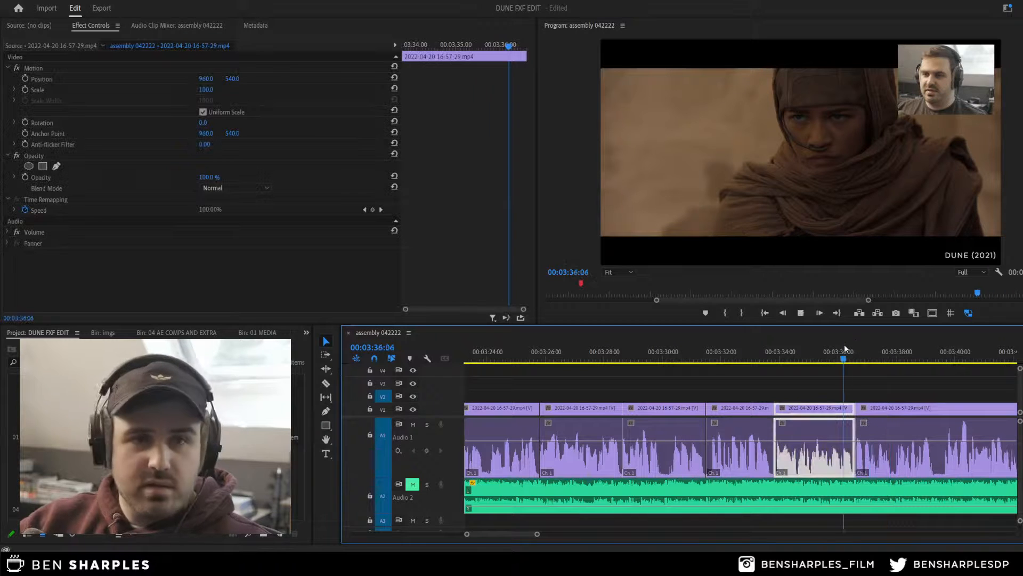
pyautogui.press('space')
pyautogui.hotkey('ctrl', 's')
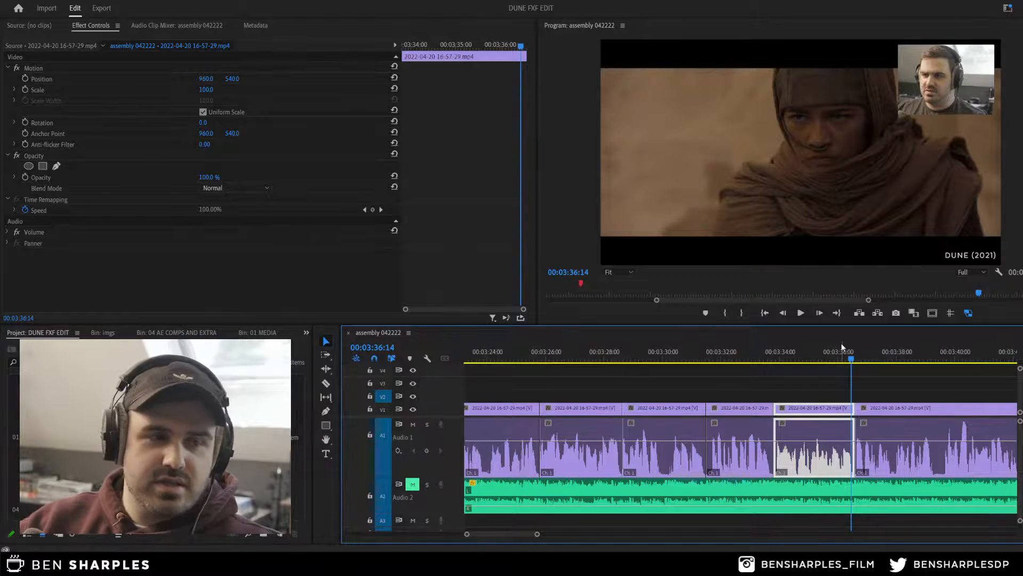
pyautogui.click(819, 373)
pyautogui.click(804, 352)
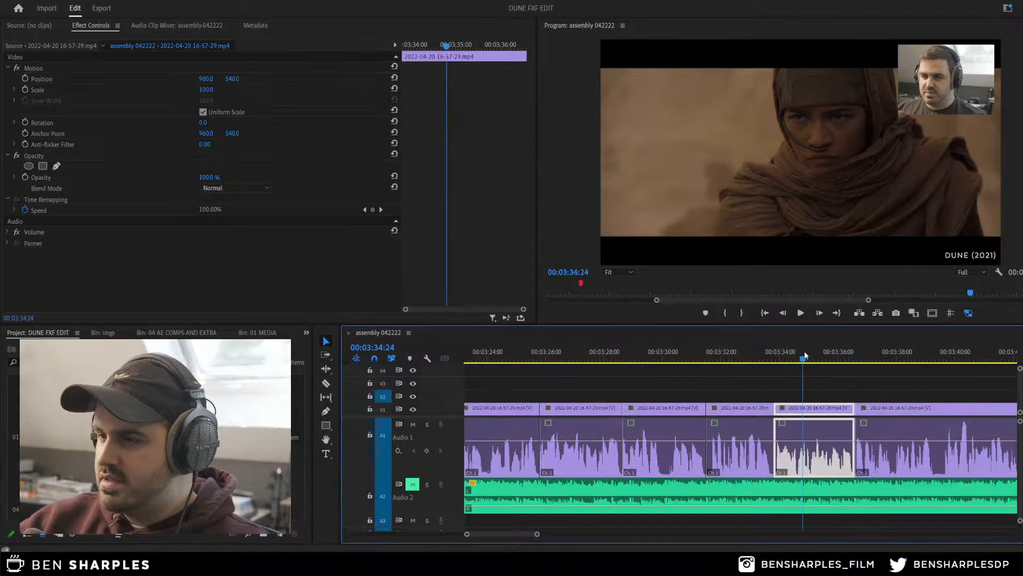
pyautogui.hotkey('ctrl', 's')
pyautogui.press('space')
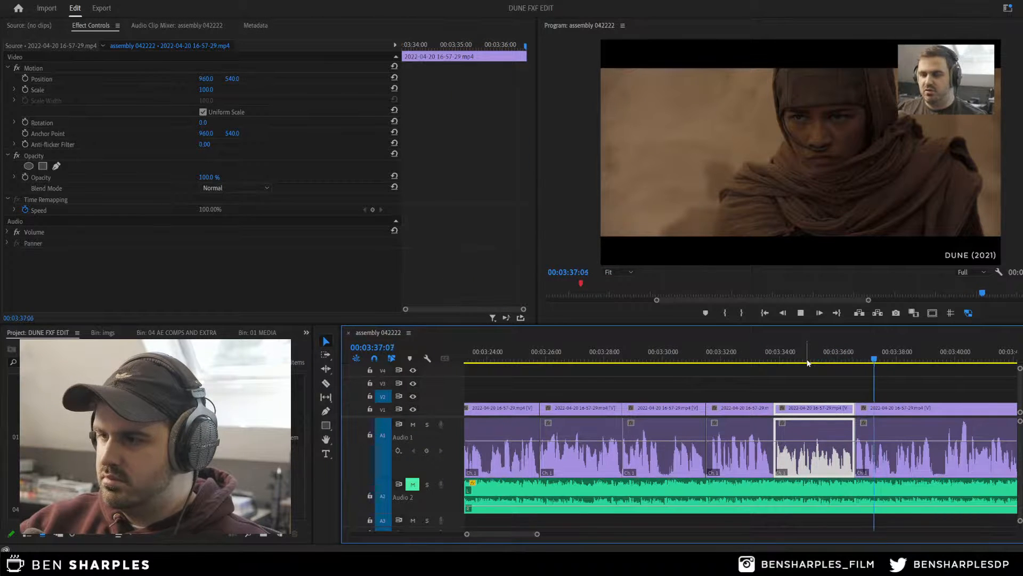
pyautogui.press('space')
# Step: Play the talking footage from 00:03:37:16 to 00:03:40:19 to find the next pause
pyautogui.press('=')
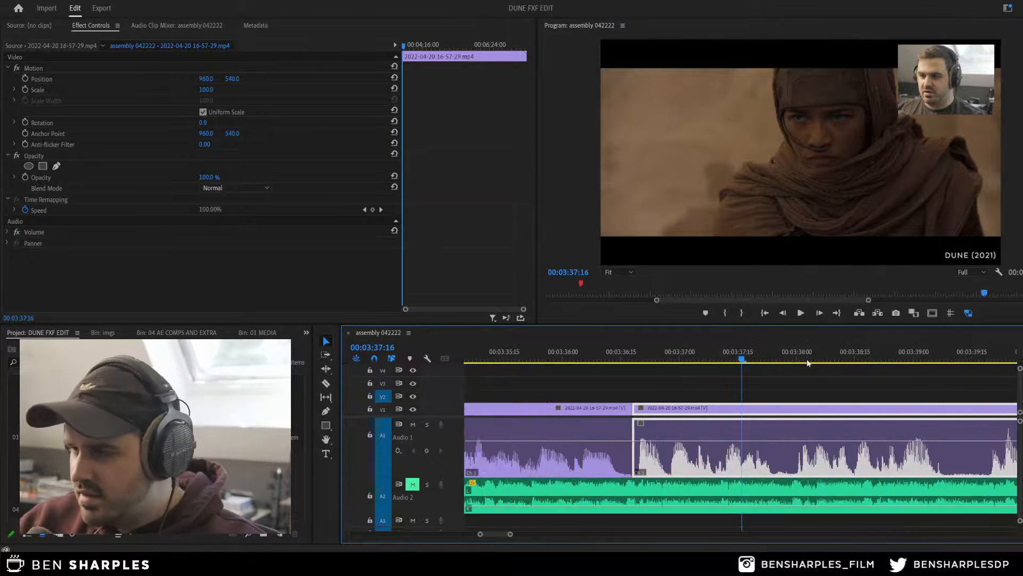
pyautogui.press('space')
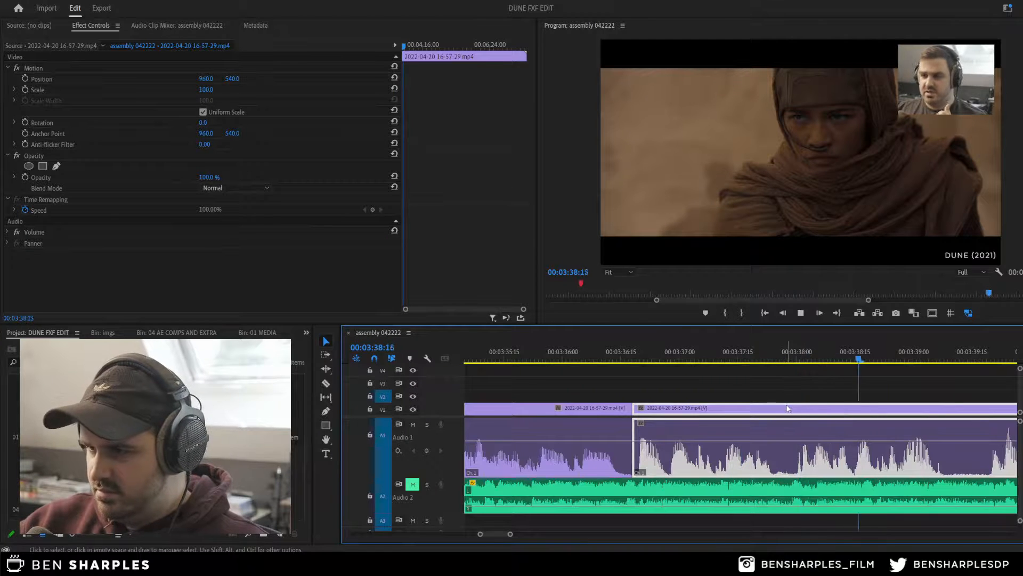
pyautogui.press('-')
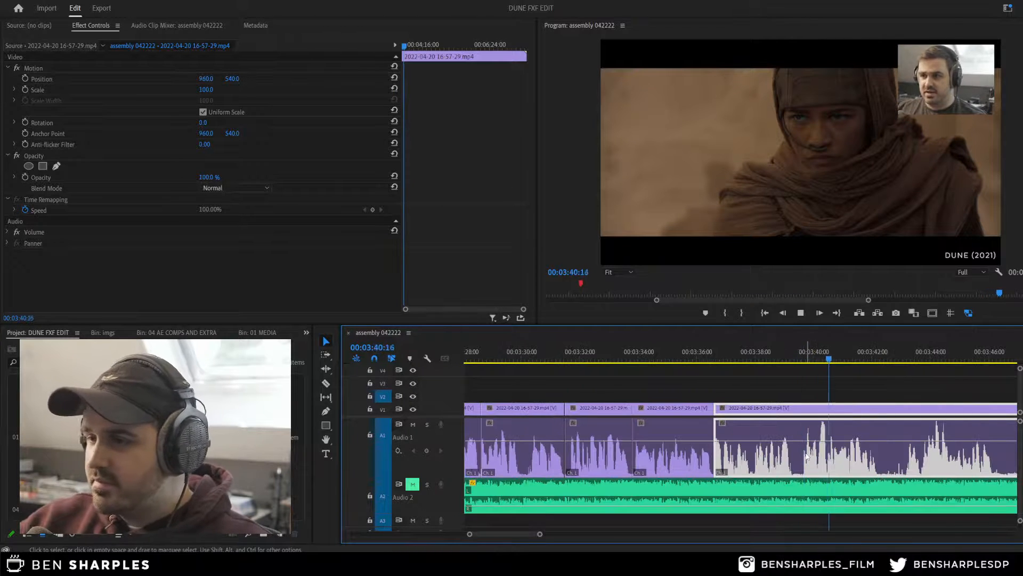
pyautogui.press('space')
# Step: Razor out the silent pause between about 00:03:39:08 and 00:03:39:17, delete it and close the gap
pyautogui.press('=')
pyautogui.press('=')
pyautogui.press('c')
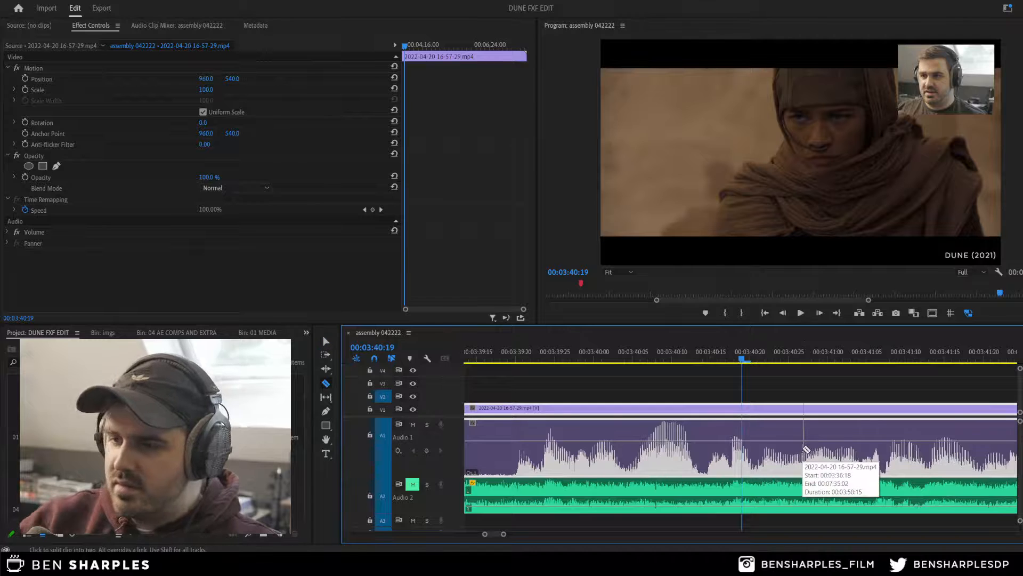
pyautogui.press('-')
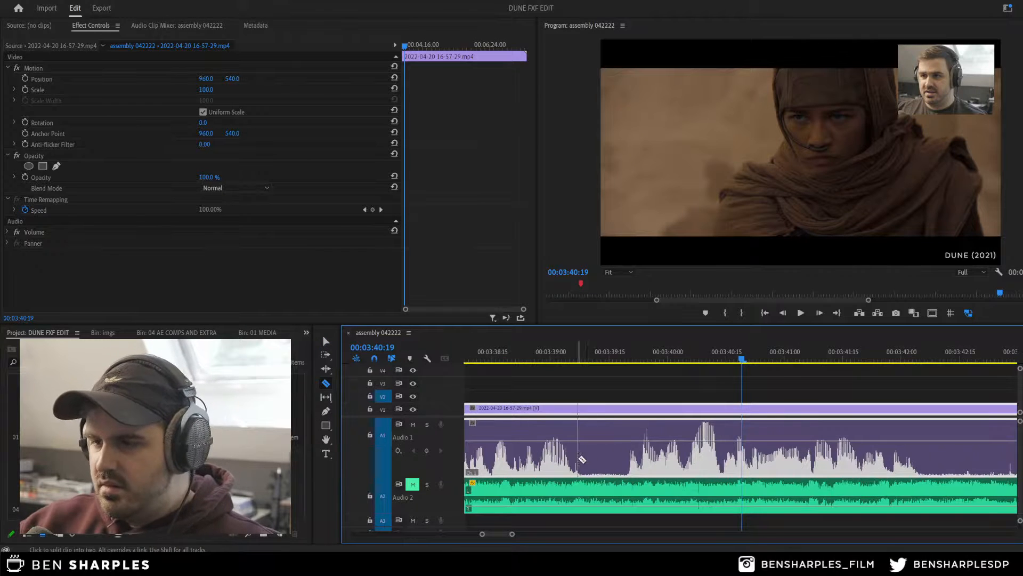
pyautogui.click(581, 455)
pyautogui.click(618, 456)
pyautogui.click(606, 413)
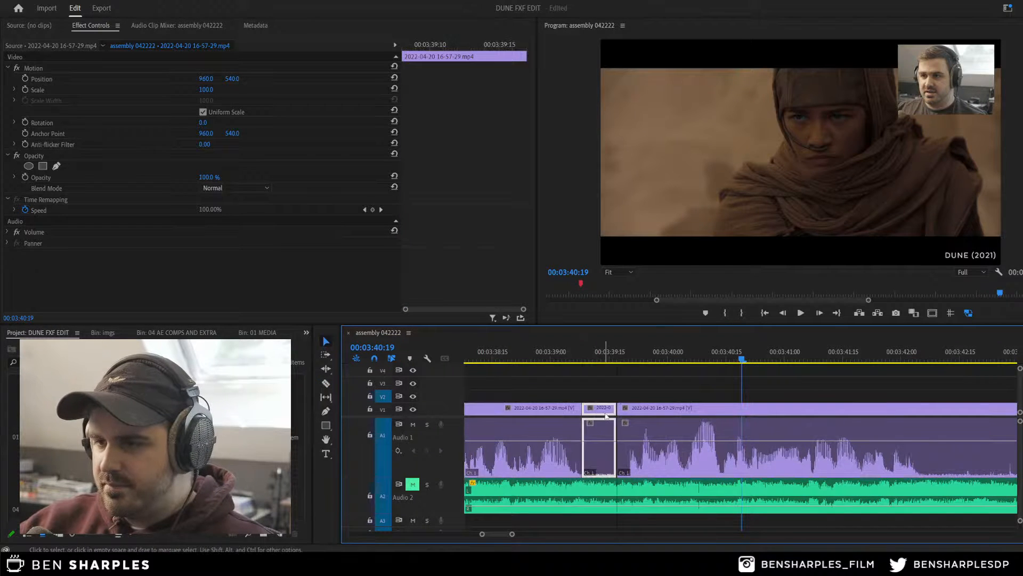
pyautogui.press('Delete')
pyautogui.press('Delete')
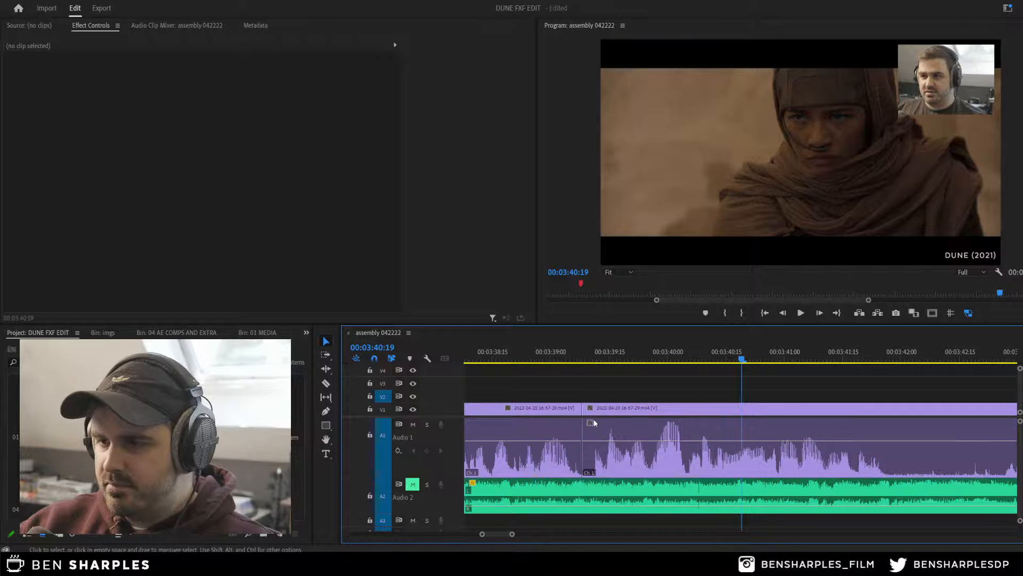
# Step: Save the project, play the talking footage from 00:03:38:29 across the new cut and clear the clip selection
pyautogui.click(548, 356)
pyautogui.hotkey('ctrl', 's')
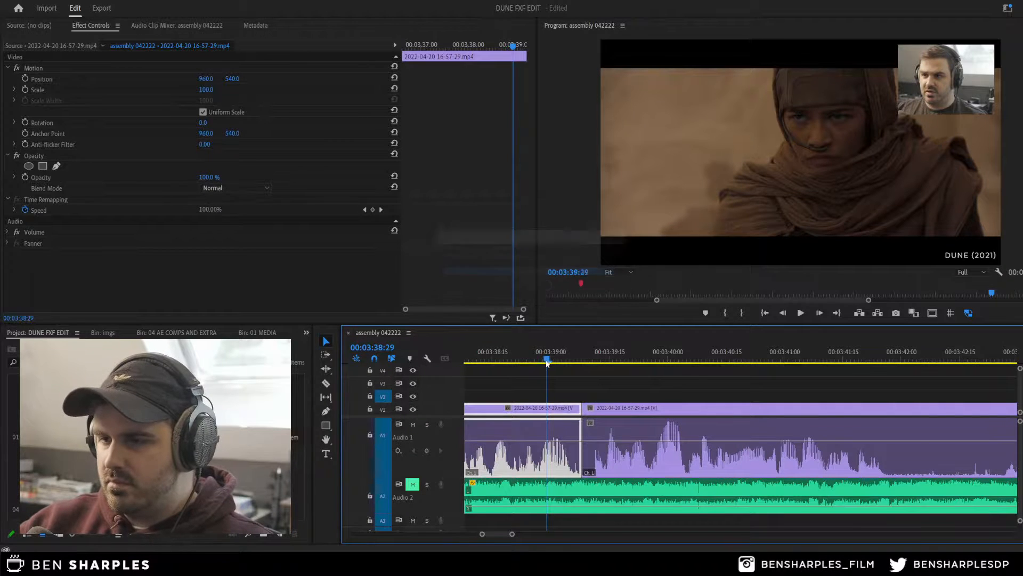
pyautogui.press('space')
pyautogui.click(576, 372)
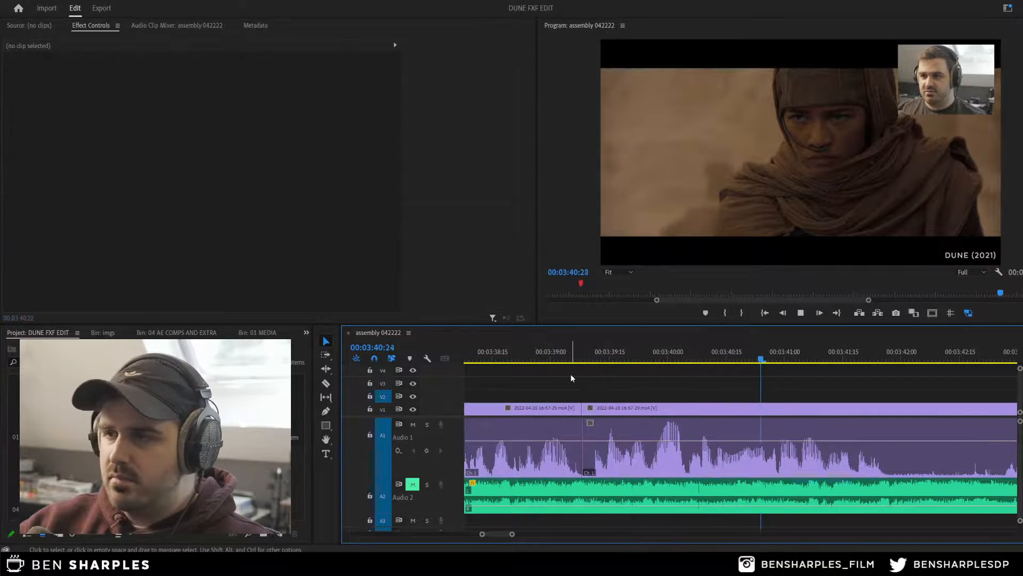
pyautogui.press('-')
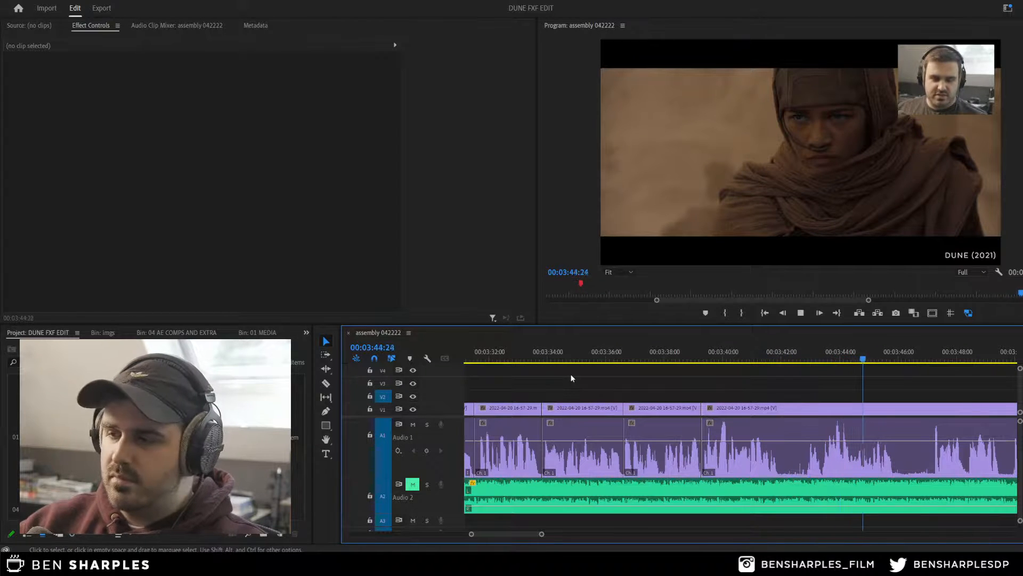
# Step: Razor the talking footage at both ends of the silent pause between about 00:03:45:26 and 00:03:47:05
pyautogui.press('=')
pyautogui.press('space')
pyautogui.click(721, 435)
pyautogui.press('c')
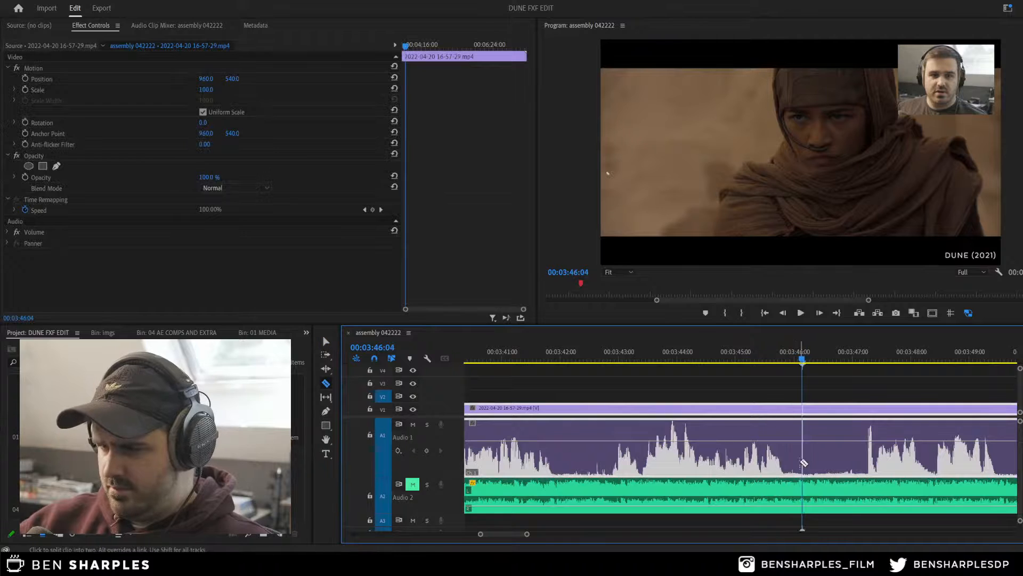
pyautogui.click(787, 458)
pyautogui.click(863, 453)
pyautogui.press('v')
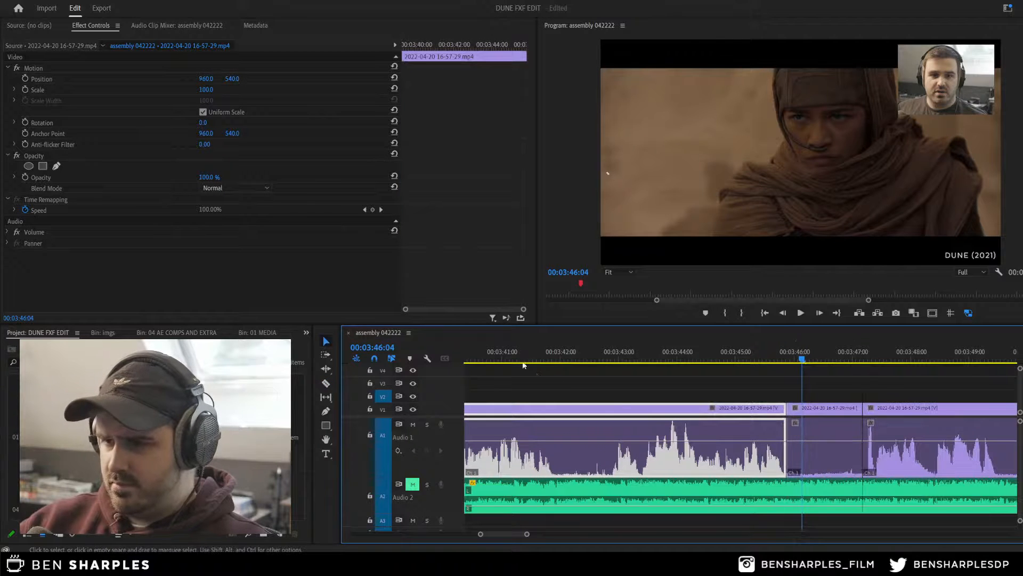
# Step: Razor out the silent pause between about 00:03:41:27 and 00:03:42:23, delete it and close the gap
pyautogui.moveTo(524, 365); pyautogui.dragTo(567, 366)
pyautogui.press('c')
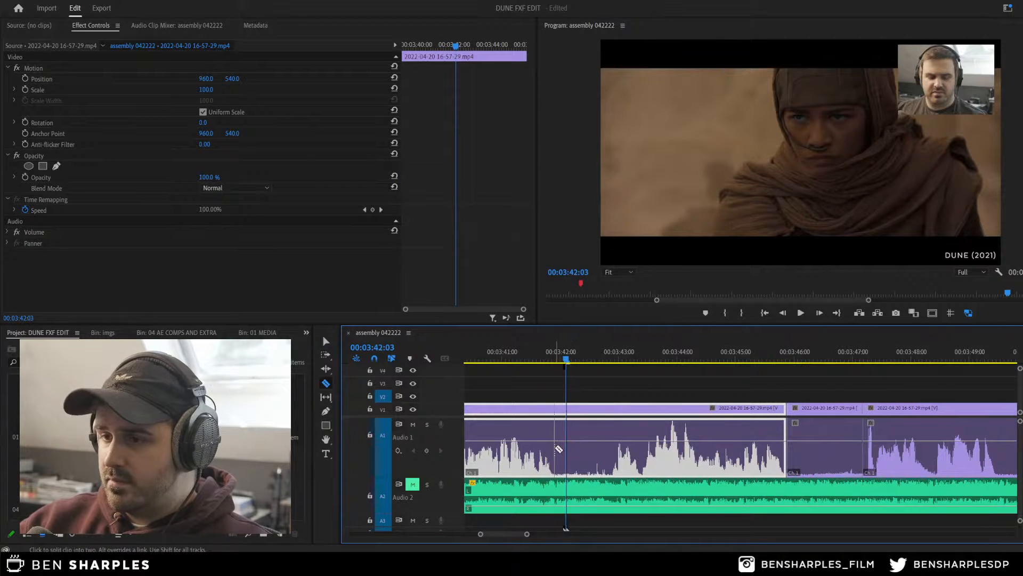
pyautogui.click(554, 450)
pyautogui.click(605, 450)
pyautogui.press('v')
pyautogui.click(586, 420)
pyautogui.press('Delete')
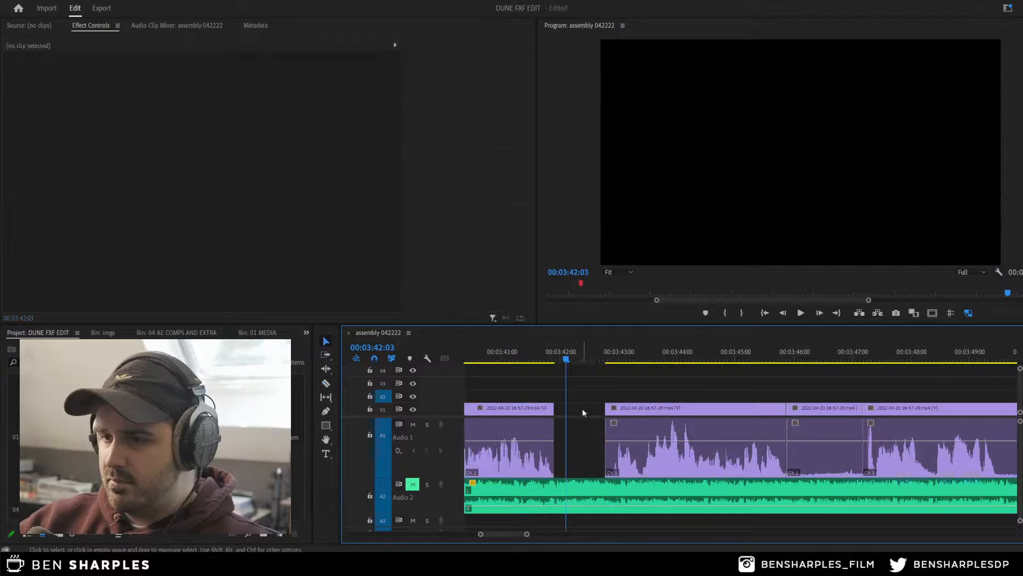
pyautogui.click(582, 408)
pyautogui.press('Delete')
# Step: Delete the already cut silent piece starting at about 00:03:45:00 and close its gap
pyautogui.click(773, 408)
pyautogui.press('Delete')
pyautogui.click(765, 409)
pyautogui.press('Delete')
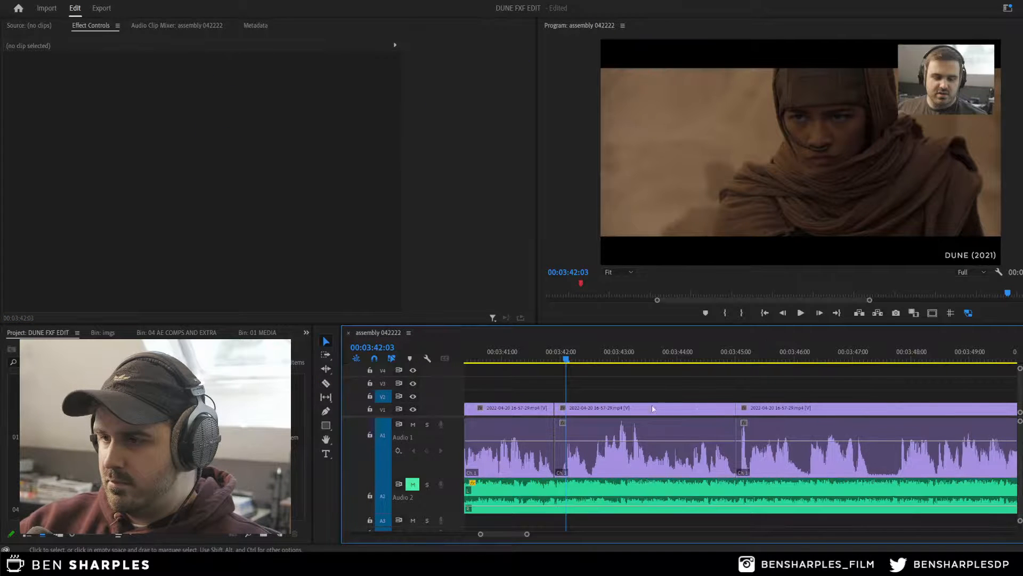
# Step: Play the talking footage from about 00:03:41:11 across the new cuts and clear the clip selection
pyautogui.click(523, 360)
pyautogui.press('space')
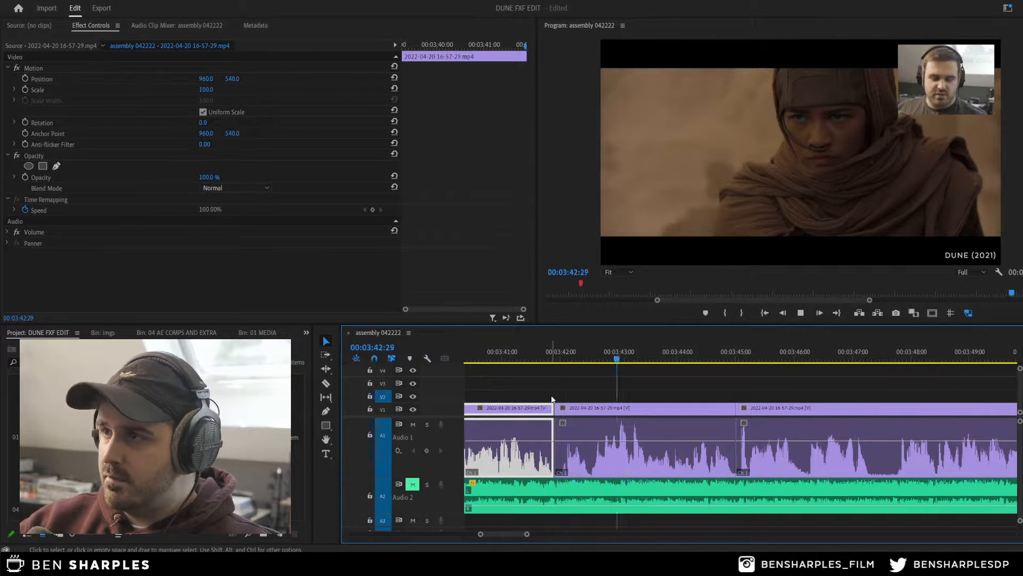
pyautogui.click(543, 377)
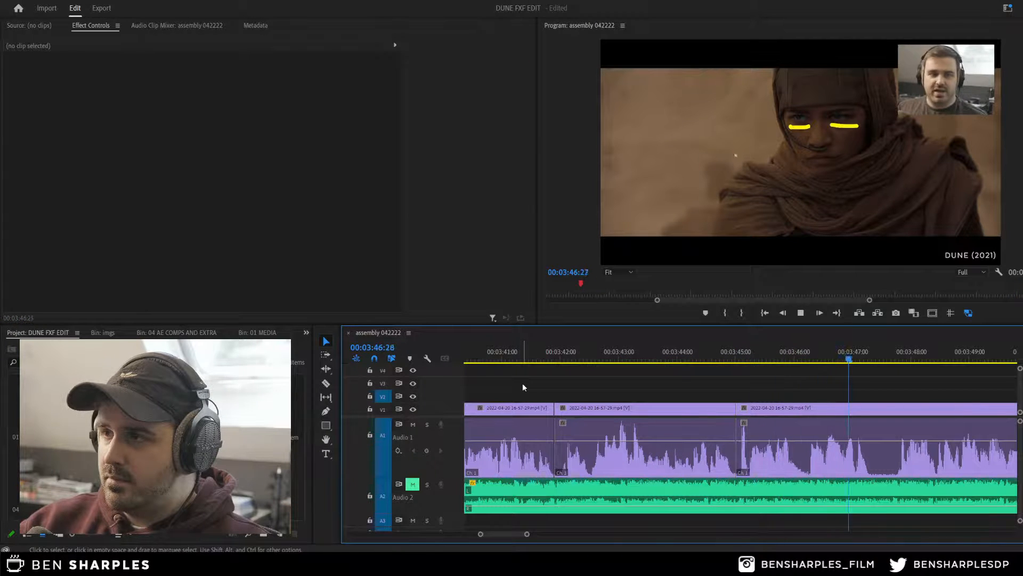
pyautogui.press('space')
# Step: Razor out the short pause between about 00:03:47:10 and 00:03:47:20, delete it and close the gap
pyautogui.press('c')
pyautogui.click(872, 467)
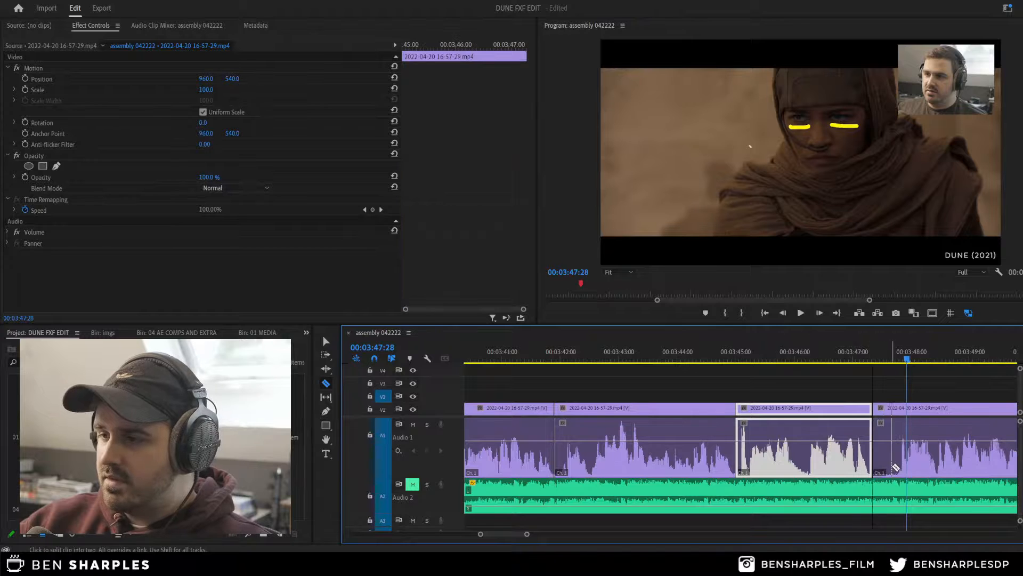
pyautogui.click(893, 467)
pyautogui.press('v')
pyautogui.click(883, 412)
pyautogui.press('Delete')
pyautogui.click(883, 411)
pyautogui.press('Delete')
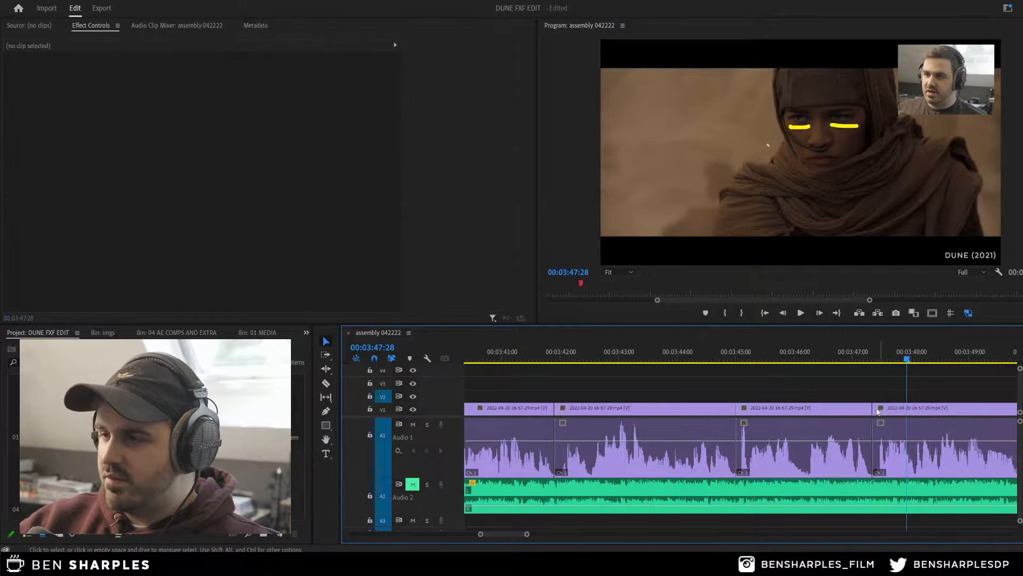
# Step: Save the project and play the talking footage from 00:03:46:00 across the new cut to about 00:04:01:28
pyautogui.click(794, 353)
pyautogui.hotkey('ctrl', 's')
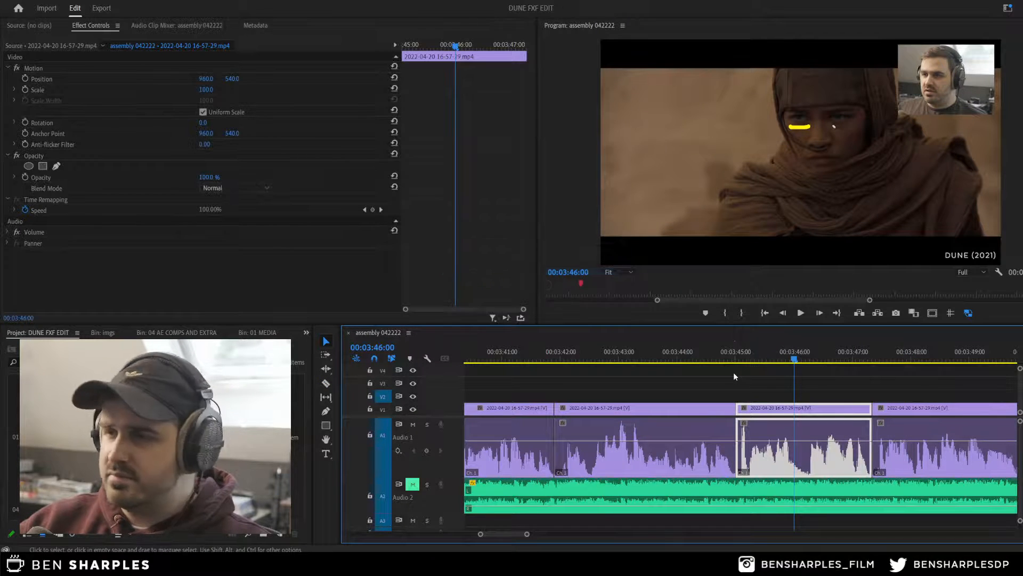
pyautogui.press('space')
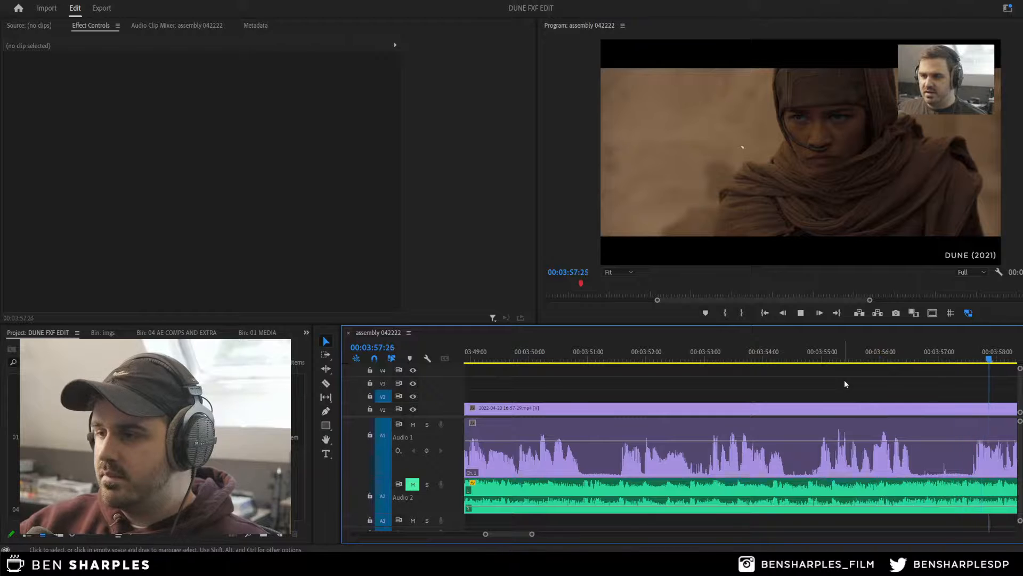
pyautogui.press('-')
pyautogui.press('-')
pyautogui.press('=')
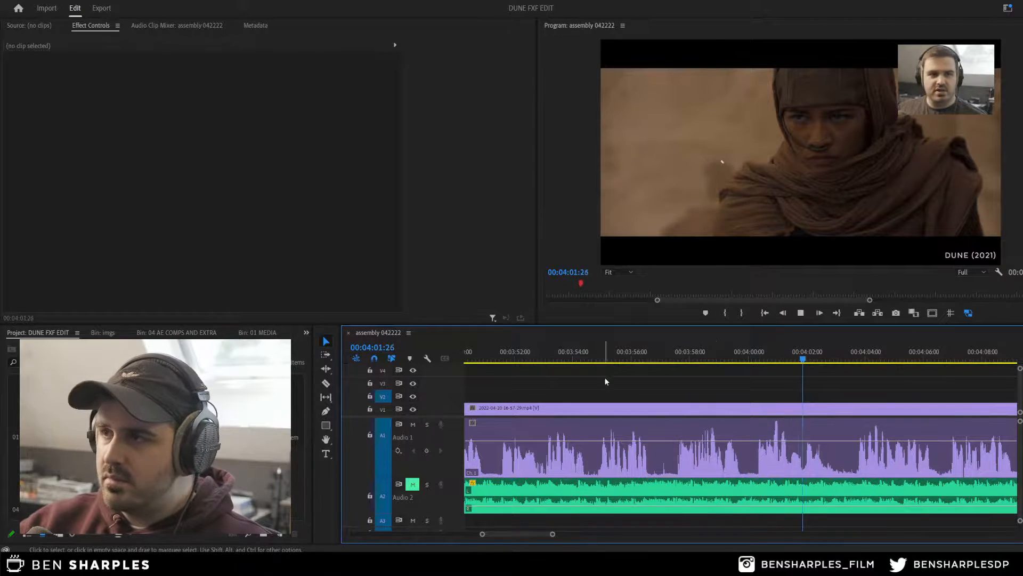
pyautogui.press('space')
# Step: Replay the talking footage from about 00:03:53:10 to locate the next pauses
pyautogui.click(553, 353)
pyautogui.press('space')
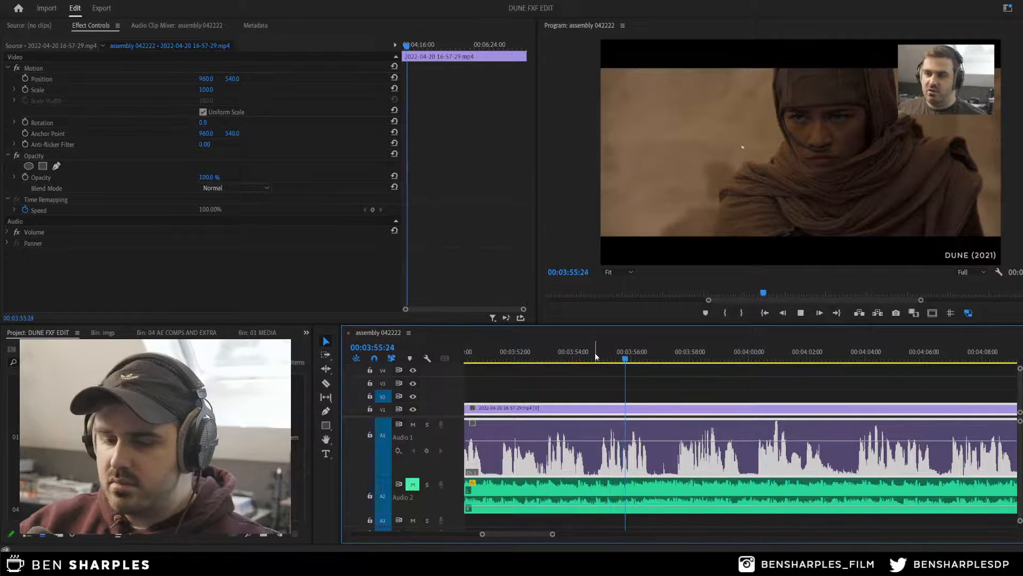
pyautogui.press('=')
pyautogui.press('=')
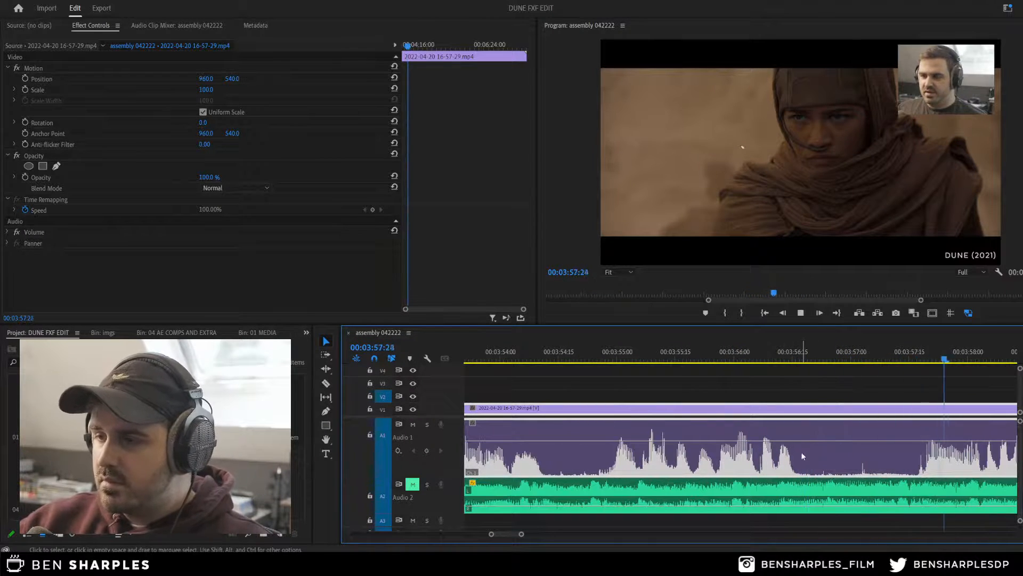
# Step: Razor out the silent pause between about 00:03:56:17 and 00:03:57:15 and delete that piece
pyautogui.click(800, 469)
pyautogui.click(909, 465)
pyautogui.press('v')
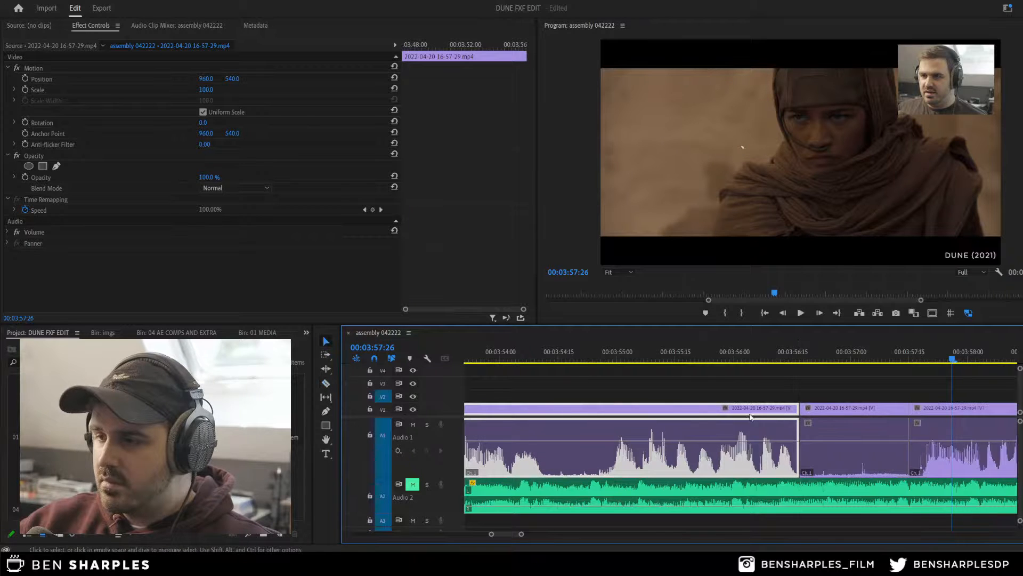
pyautogui.click(526, 355)
pyautogui.press('space')
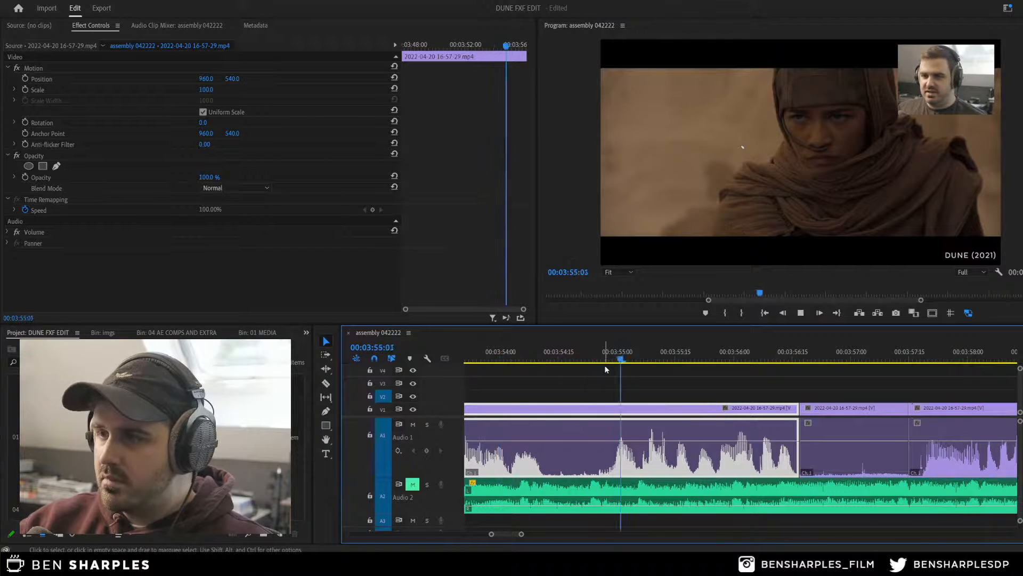
pyautogui.click(847, 409)
pyautogui.press('Delete')
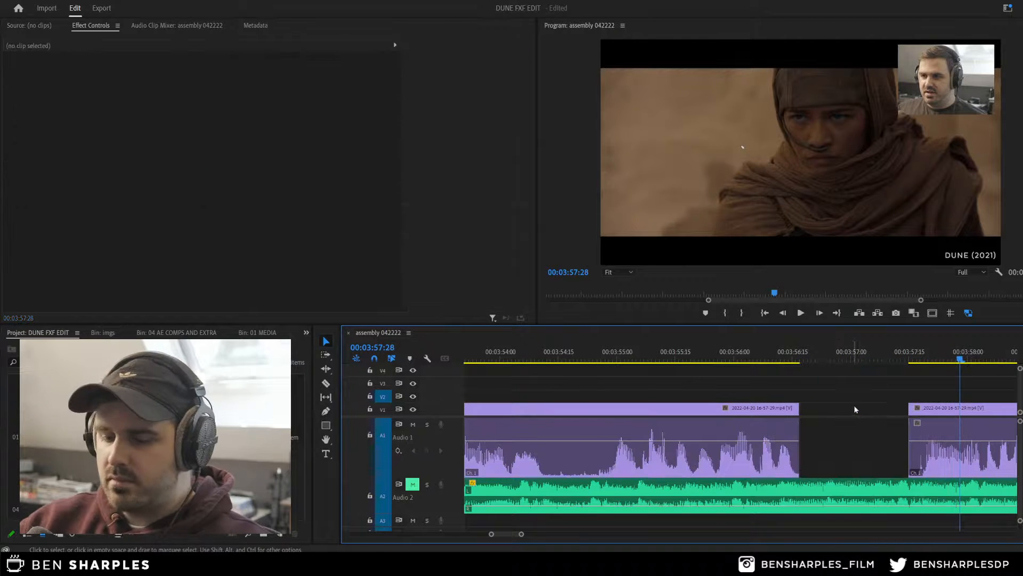
# Step: Razor out the silent pause between about 00:03:54:12 and 00:03:54:25, delete it and close the gap
pyautogui.click(546, 450)
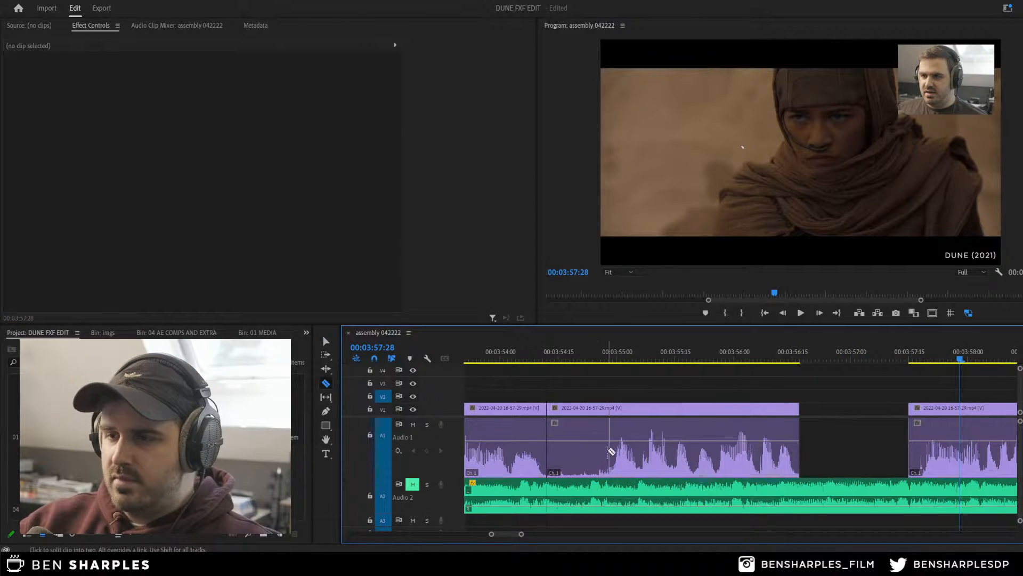
pyautogui.click(597, 446)
pyautogui.press('v')
pyautogui.click(582, 408)
pyautogui.press('Delete')
pyautogui.click(576, 411)
pyautogui.press('Delete')
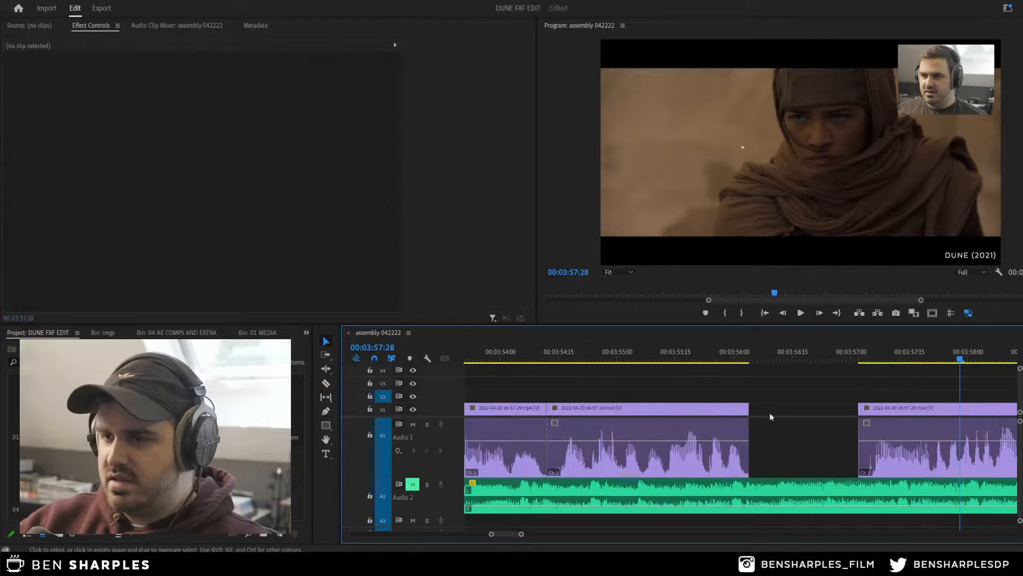
# Step: Close the remaining gap at about 00:03:56:04 and play the talking footage across the new cut
pyautogui.click(770, 411)
pyautogui.press('Delete')
pyautogui.click(729, 358)
pyautogui.press('space')
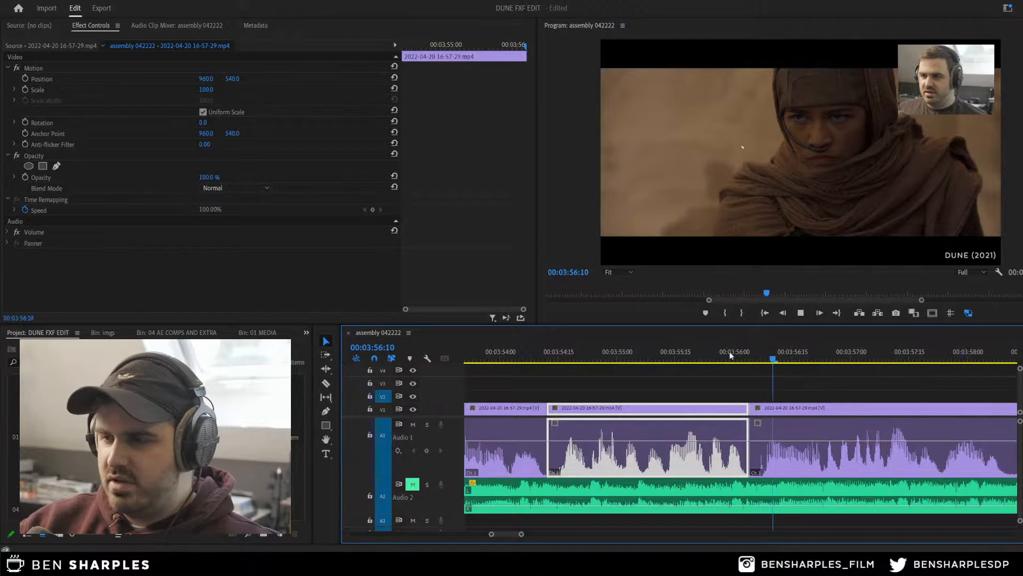
pyautogui.press('space')
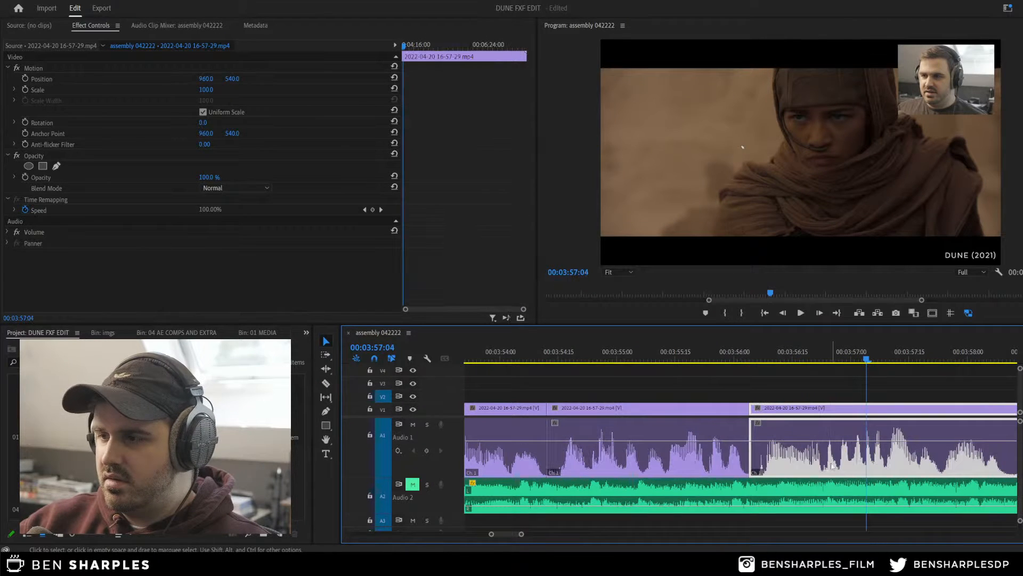
# Step: Replay the talking footage from about 00:03:56:12 and 00:03:56:21 to find where the unwanted words end
pyautogui.click(782, 358)
pyautogui.press('space')
pyautogui.press('=')
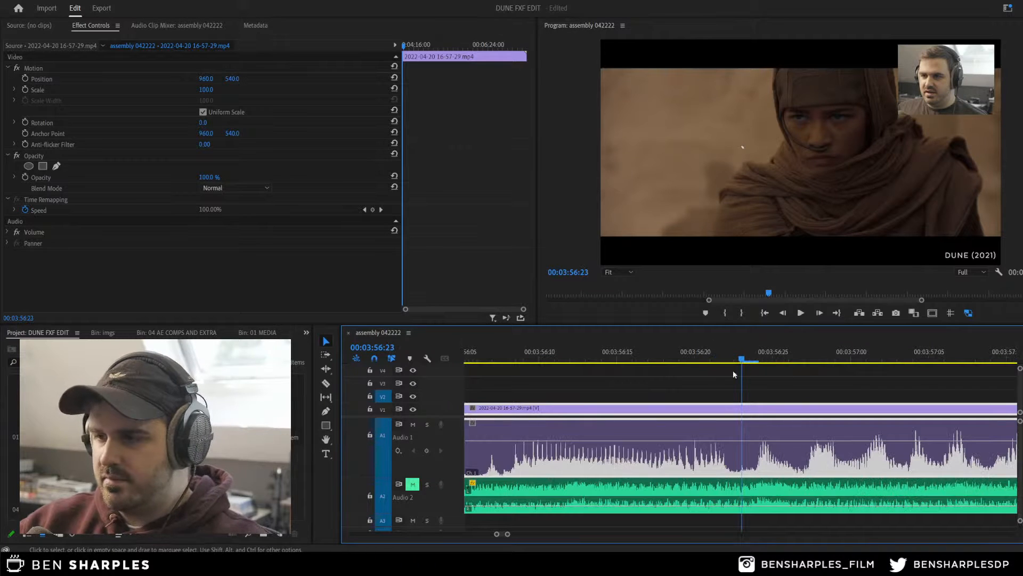
pyautogui.click(713, 358)
pyautogui.press('space')
pyautogui.press('space')
# Step: Razor the talking footage at about 00:03:56:22, delete the short piece before the cut and close the gap
pyautogui.press('c')
pyautogui.click(726, 459)
pyautogui.press('v')
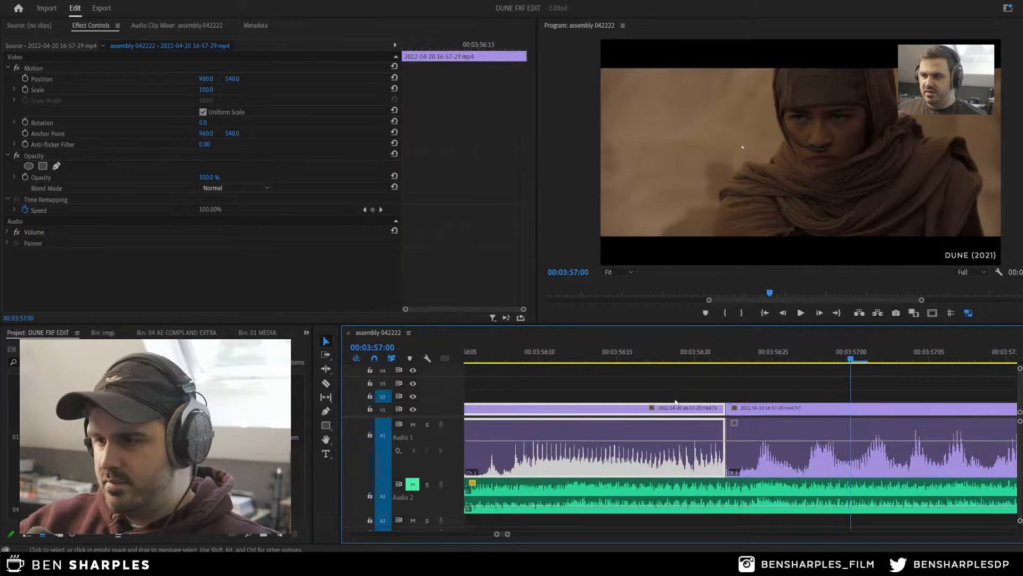
pyautogui.click(675, 399)
pyautogui.click(674, 407)
pyautogui.press('Delete')
pyautogui.click(656, 411)
pyautogui.press('Delete')
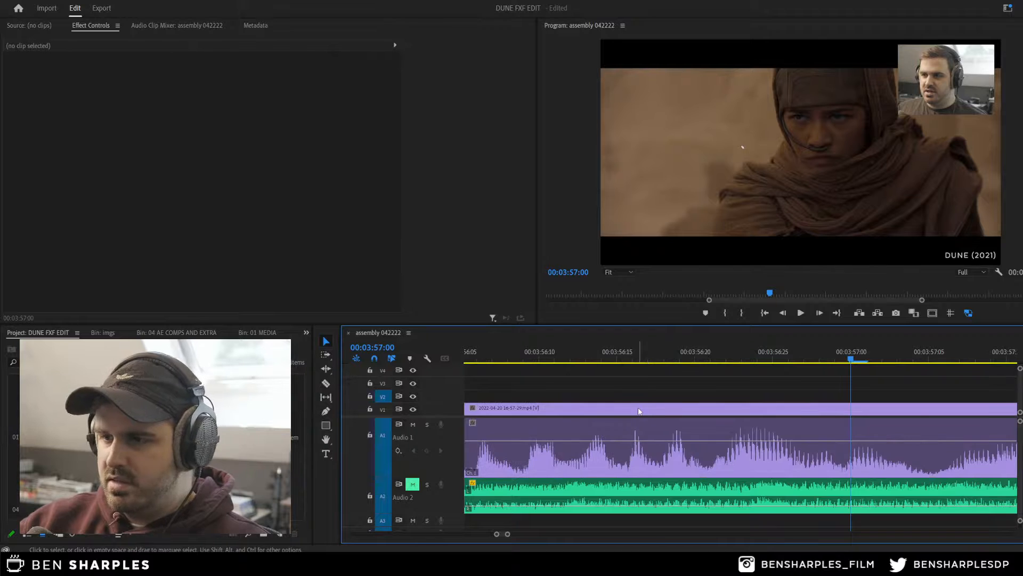
# Step: Play the talking footage from about 00:03:55:22 to 00:03:58:18 across the new cut and save the project
pyautogui.press('-')
pyautogui.press('-')
pyautogui.press('-')
pyautogui.click(682, 360)
pyautogui.press('space')
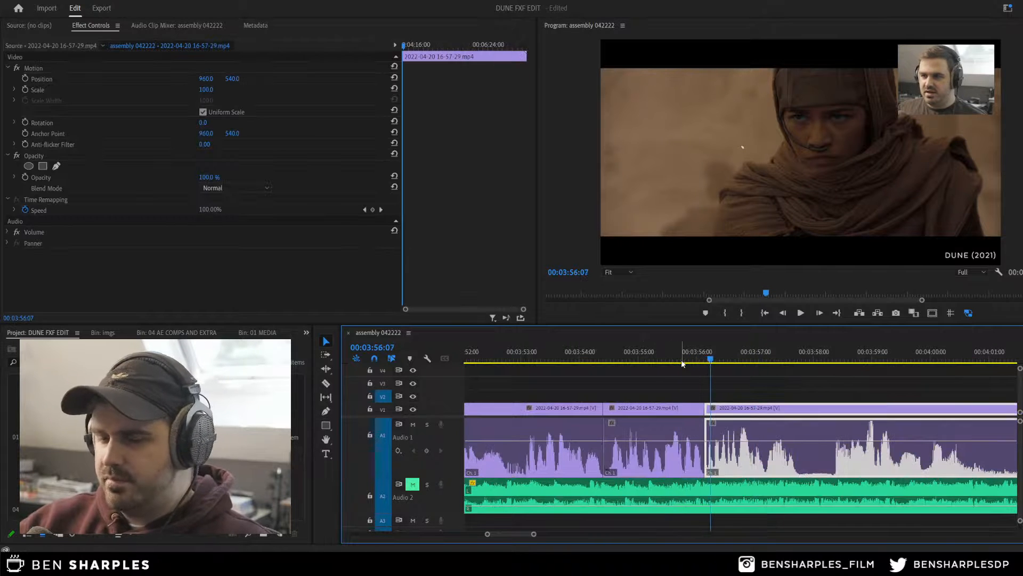
pyautogui.hotkey('ctrl', 's')
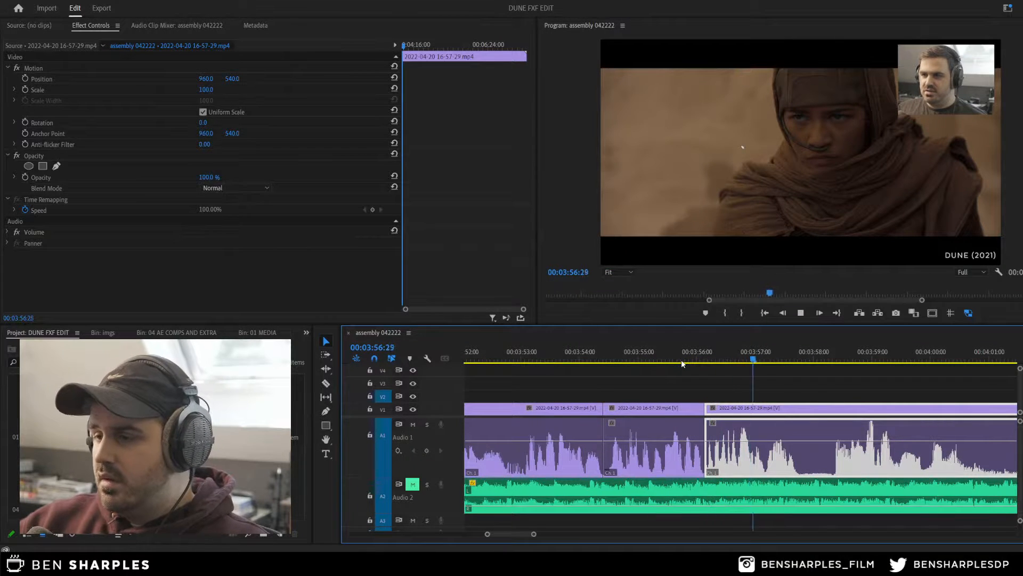
pyautogui.press('space')
# Step: Razor out the silent pause between about 00:03:57:24 and 00:03:58:10, delete it and close the gap
pyautogui.press('c')
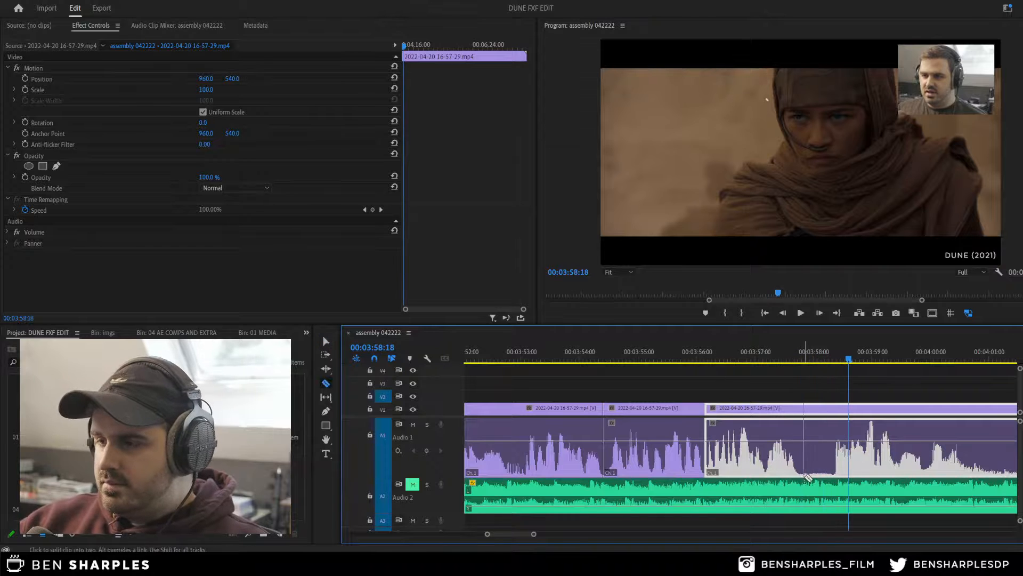
pyautogui.click(802, 471)
pyautogui.click(833, 468)
pyautogui.press('v')
pyautogui.click(823, 421)
pyautogui.press('Delete')
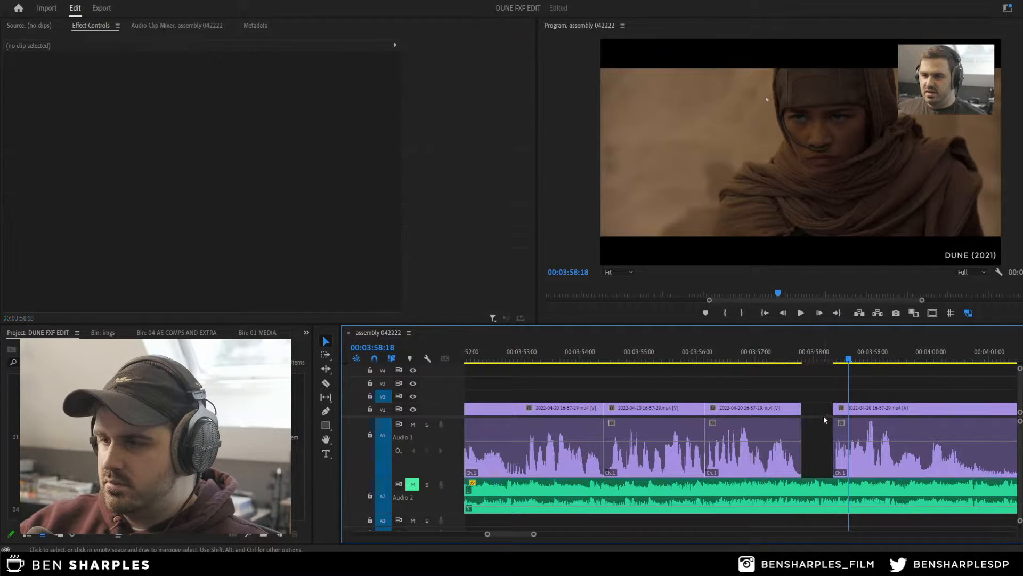
pyautogui.press('Delete')
# Step: Play the talking footage from about 00:03:57:20 across the new cut to about 00:04:09:20
pyautogui.click(794, 357)
pyautogui.press('space')
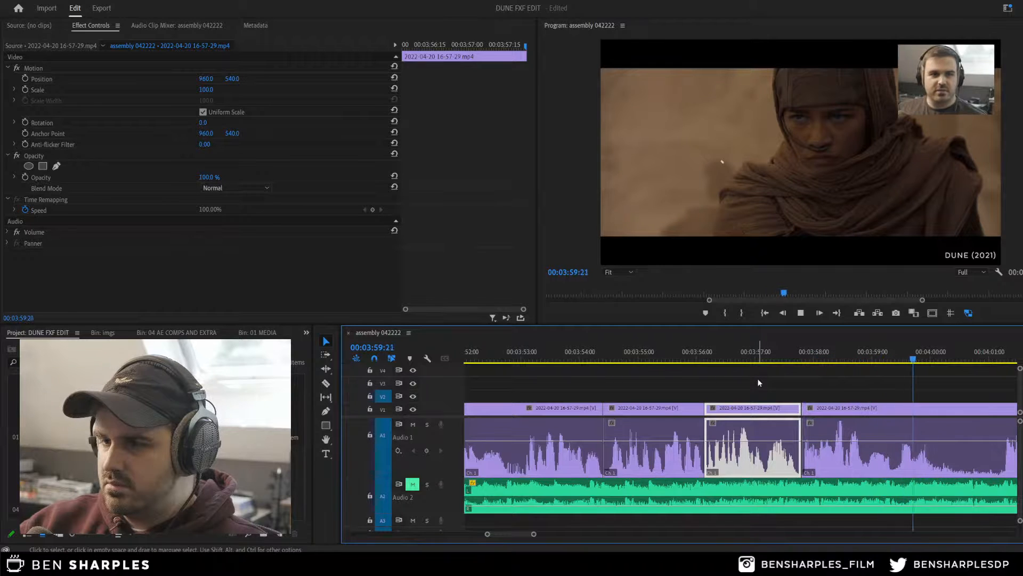
pyautogui.press('-')
pyautogui.press('-')
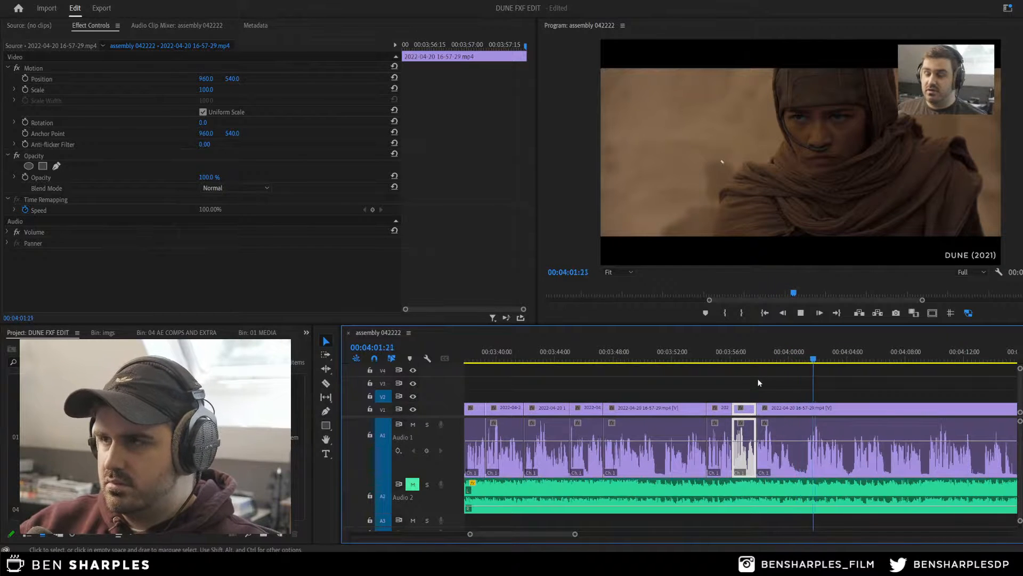
pyautogui.press('=')
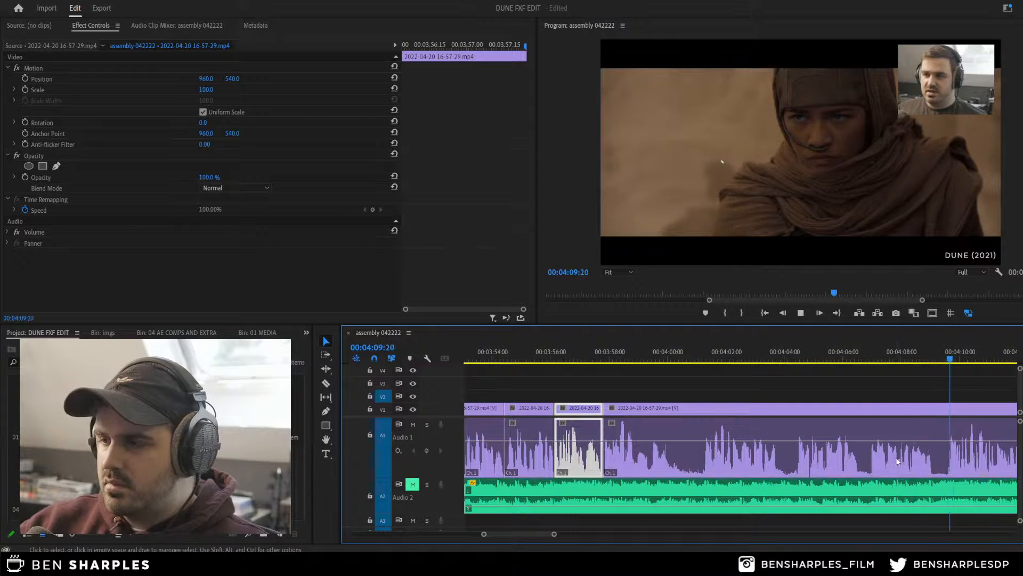
# Step: Select the long talking clip and replay it from about 00:04:08:26 to check the pause
pyautogui.click(933, 447)
pyautogui.press('=')
pyautogui.press('=')
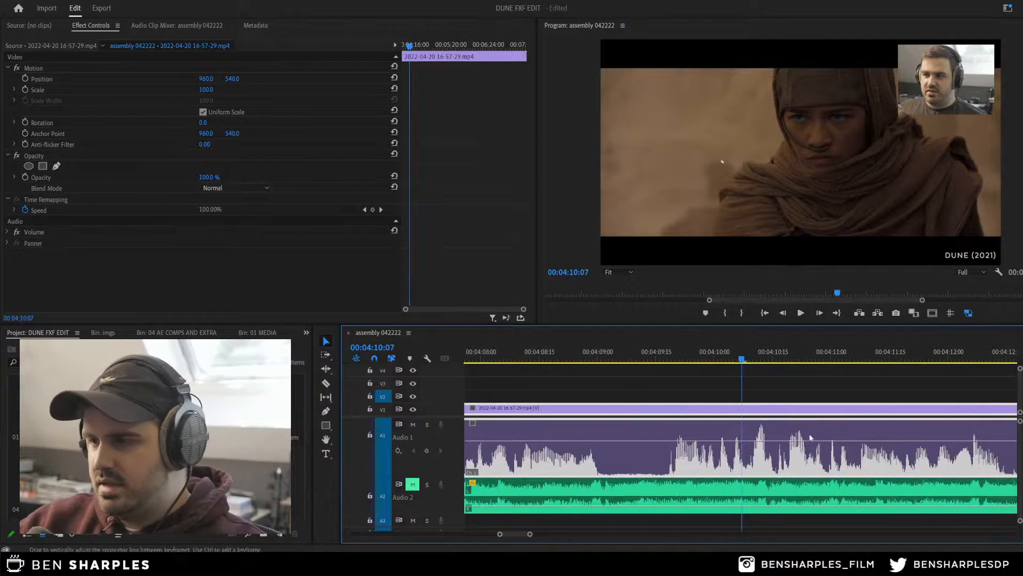
pyautogui.click(581, 360)
pyautogui.press('space')
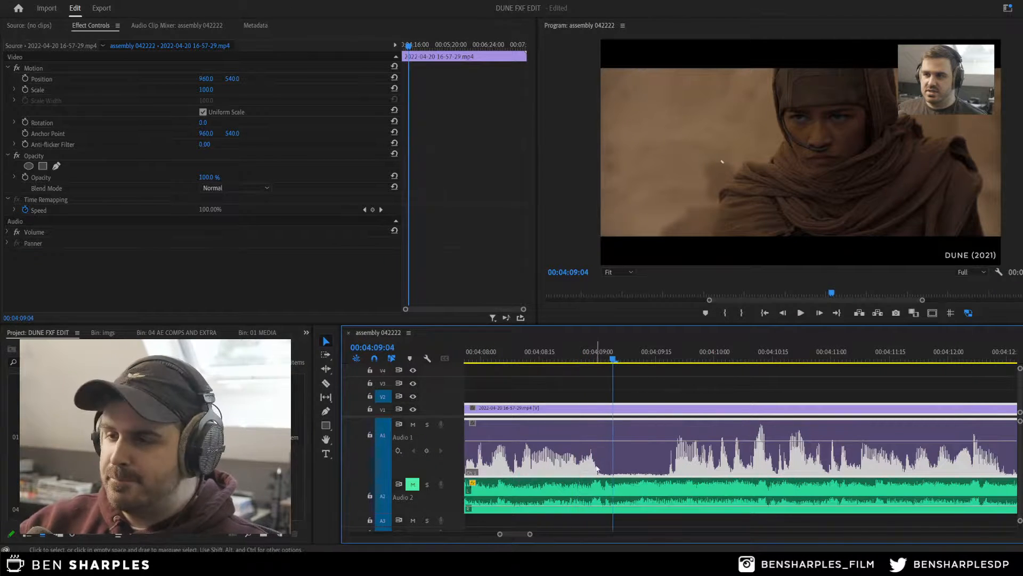
# Step: Razor out the section between about 00:04:09:02 and 00:04:10:00, delete it and close the gap
pyautogui.hotkey('ctrl', 'k')
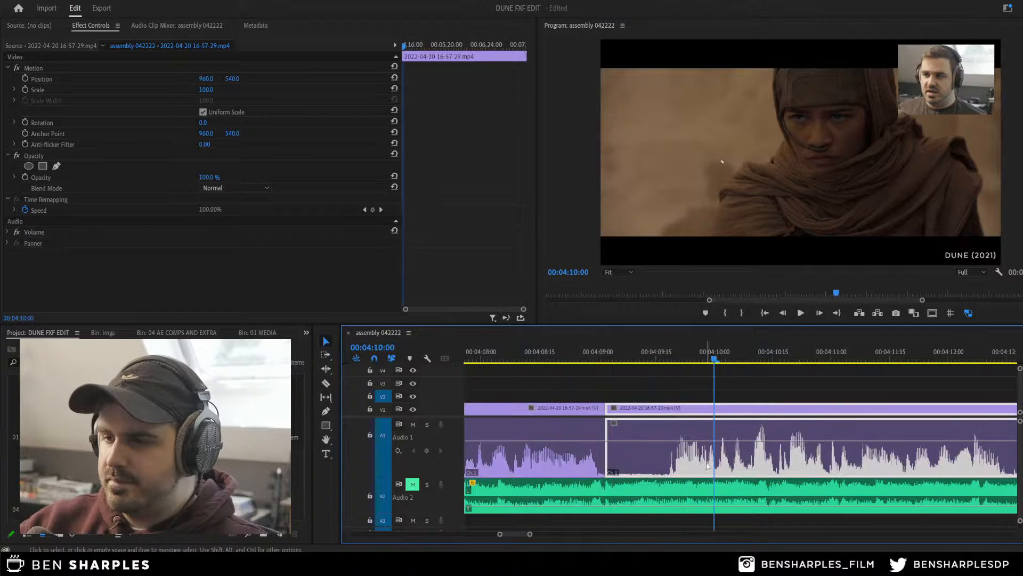
pyautogui.press('c')
pyautogui.click(714, 458)
pyautogui.press('v')
pyautogui.press('Delete')
pyautogui.click(673, 413)
pyautogui.press('Delete')
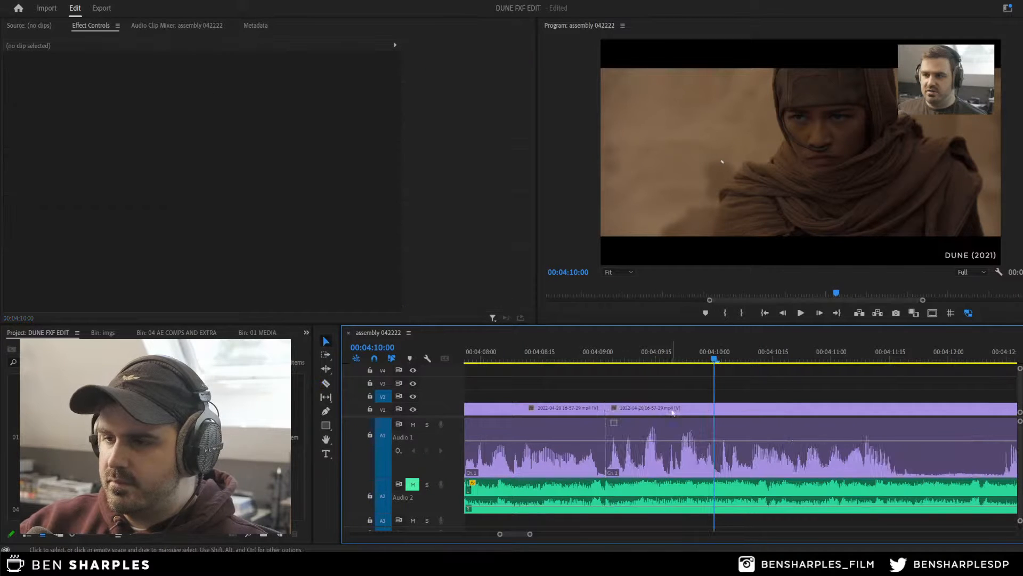
# Step: Replay the talking footage across the new cut at about 00:04:09:02 and save the project
pyautogui.click(673, 413)
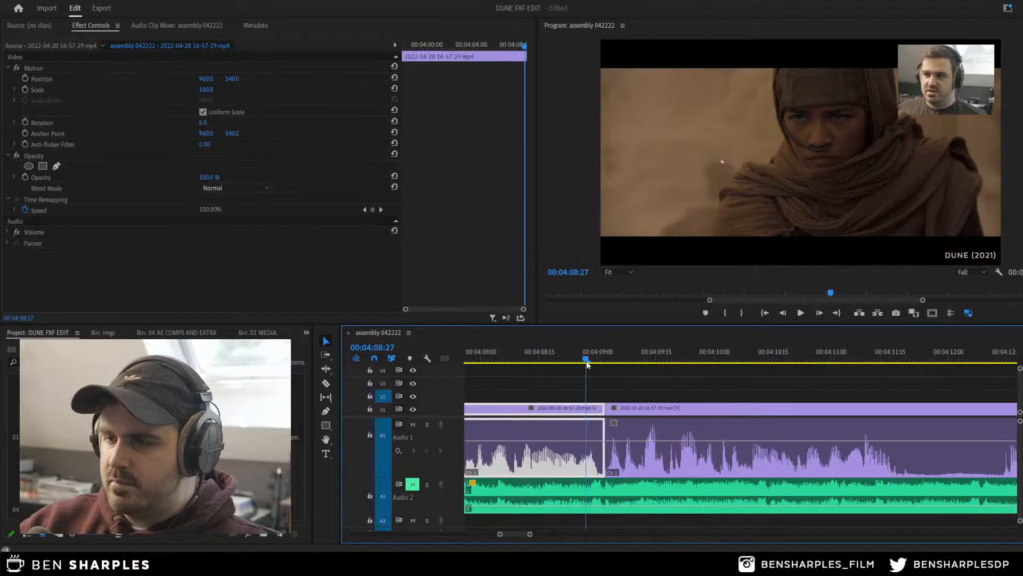
pyautogui.click(497, 356)
pyautogui.click(548, 420)
pyautogui.press('space')
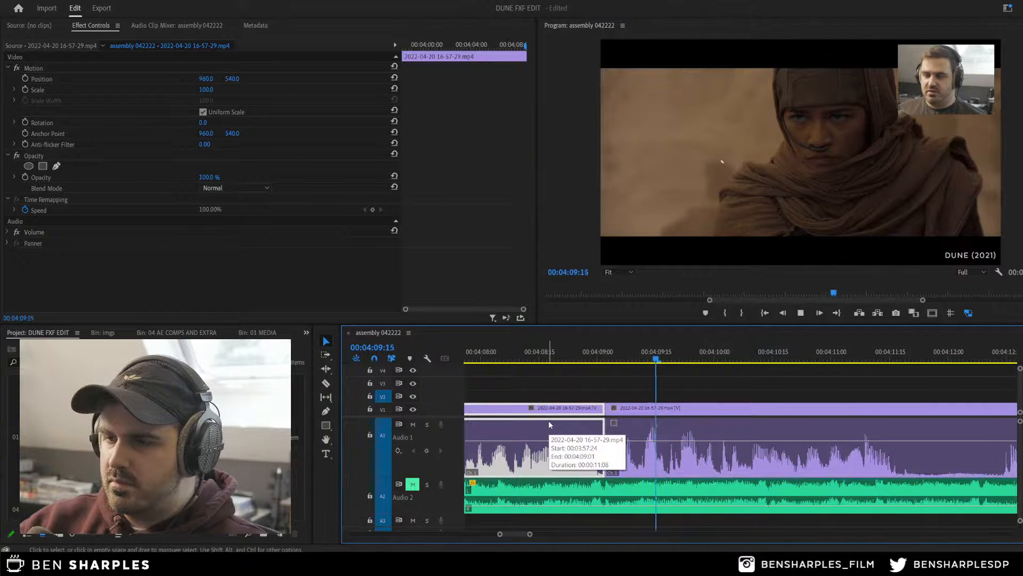
pyautogui.press('space')
pyautogui.hotkey('ctrl', 's')
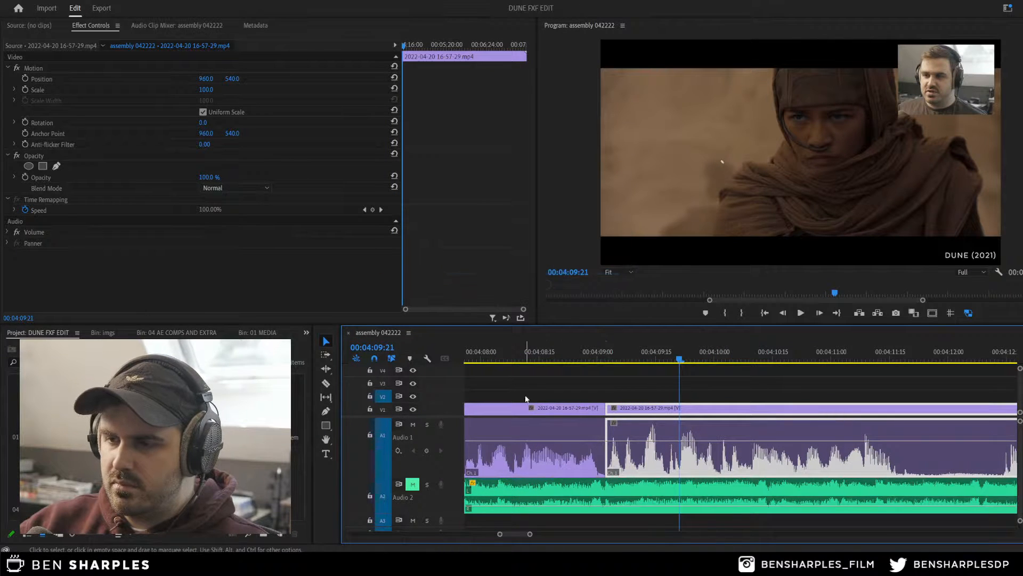
pyautogui.press('-')
pyautogui.hotkey('ctrl', 's')
# Step: Play the talking footage from about 00:03:59:03 to about 00:04:11:02 and recheck the cut at about 00:04:09:02
pyautogui.press('-')
pyautogui.press('-')
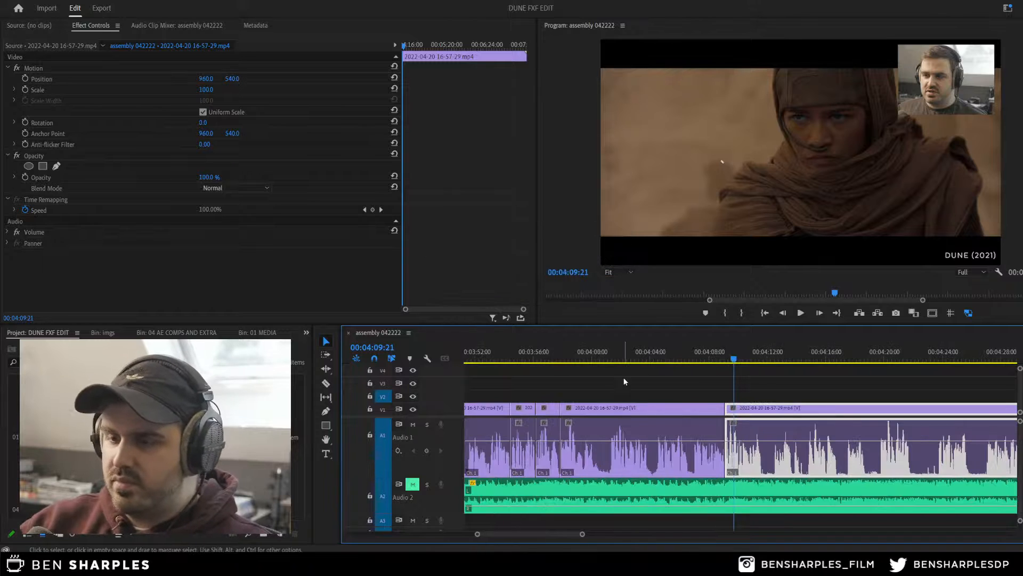
pyautogui.click(579, 359)
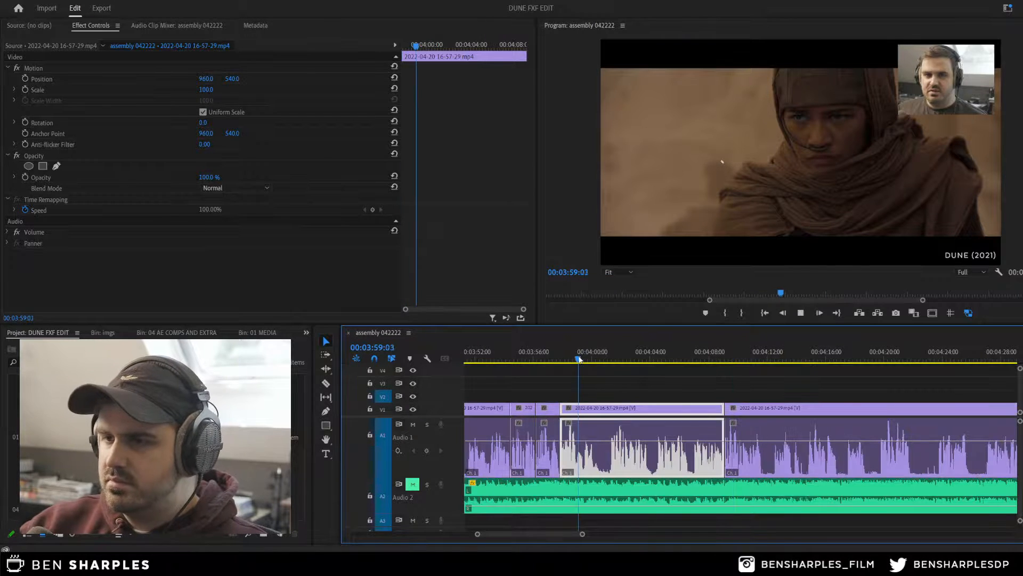
pyautogui.press('space')
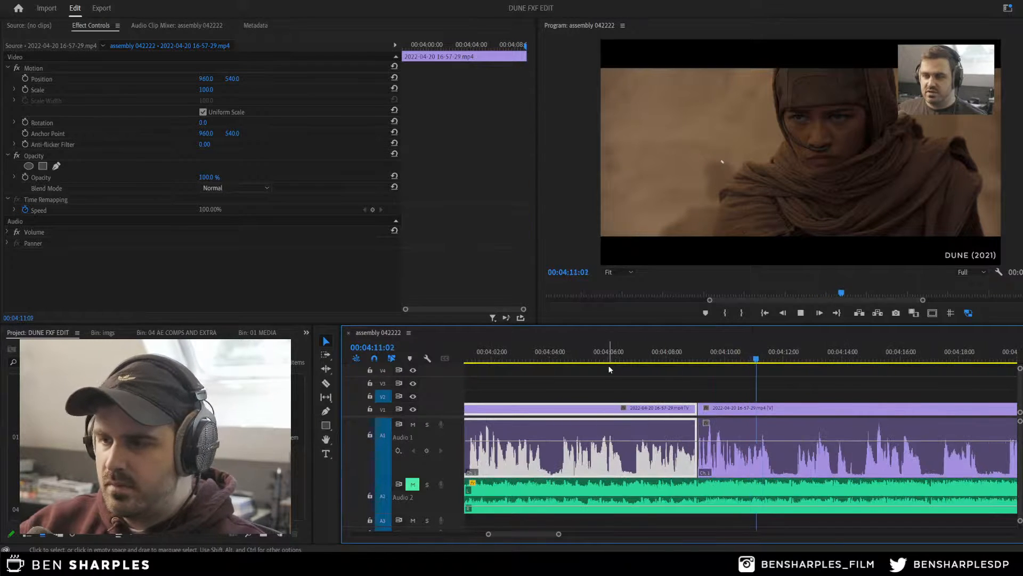
pyautogui.press('=')
pyautogui.click(674, 361)
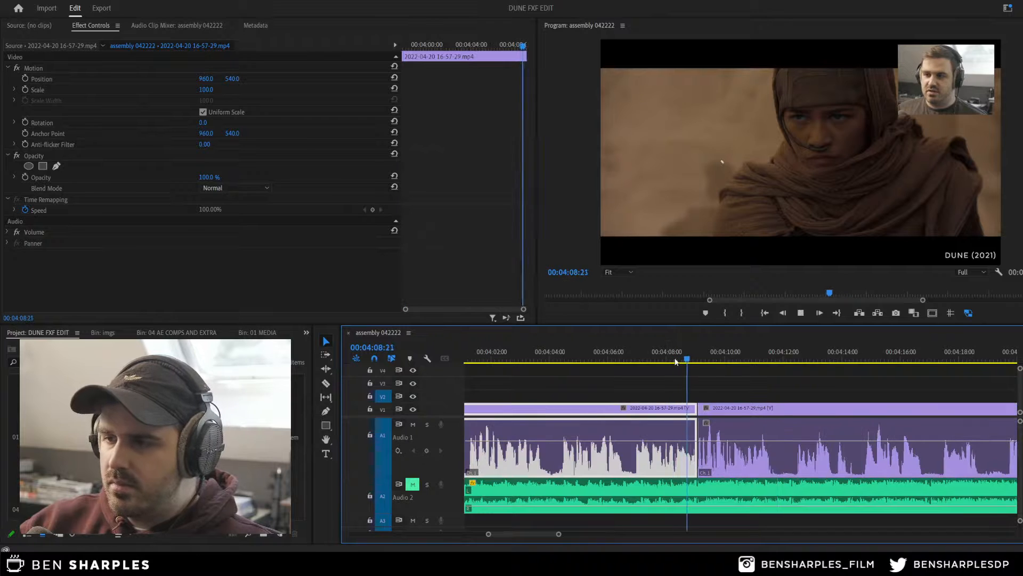
pyautogui.press('space')
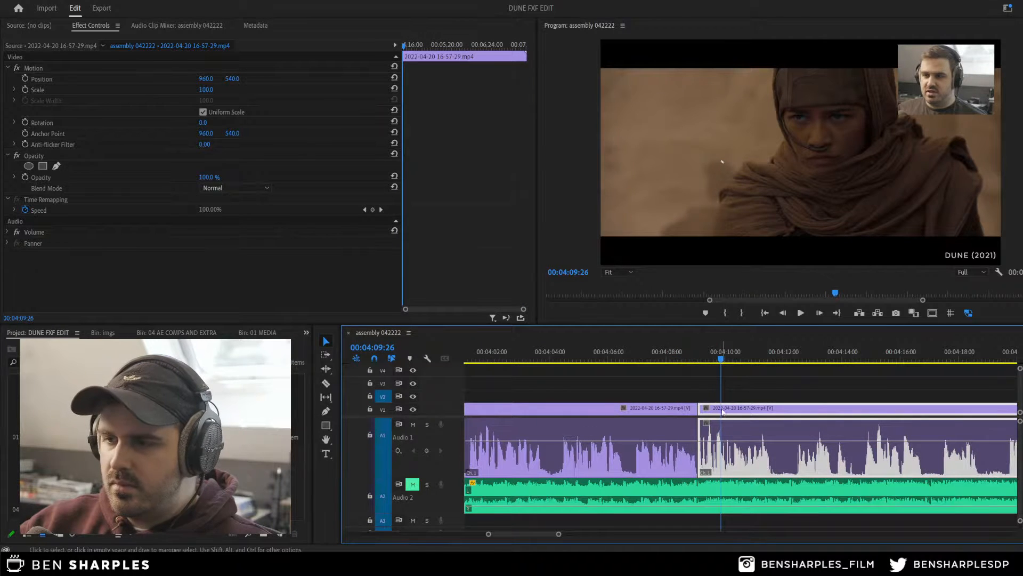
# Step: Move the clip after the cut later and extend its head back to about 00:04:09:18
pyautogui.moveTo(722, 411); pyautogui.dragTo(783, 411)
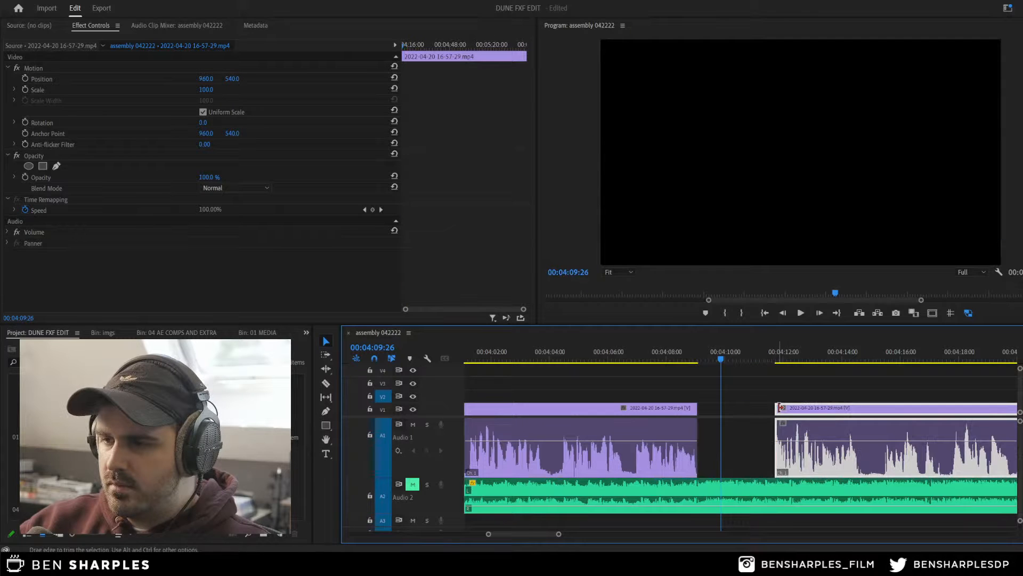
pyautogui.hotkey('ctrl', 'z')
pyautogui.click(730, 366)
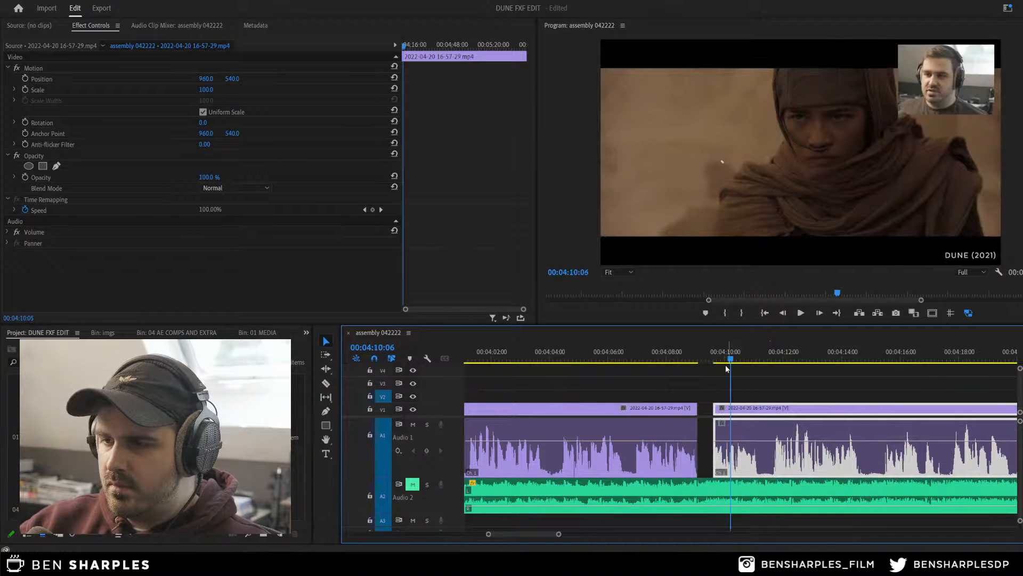
# Step: Replay the end of the preceding talking clip and extend its tail to about 00:04:09:09
pyautogui.click(659, 352)
pyautogui.press('space')
pyautogui.press('space')
pyautogui.moveTo(694, 409); pyautogui.dragTo(704, 409)
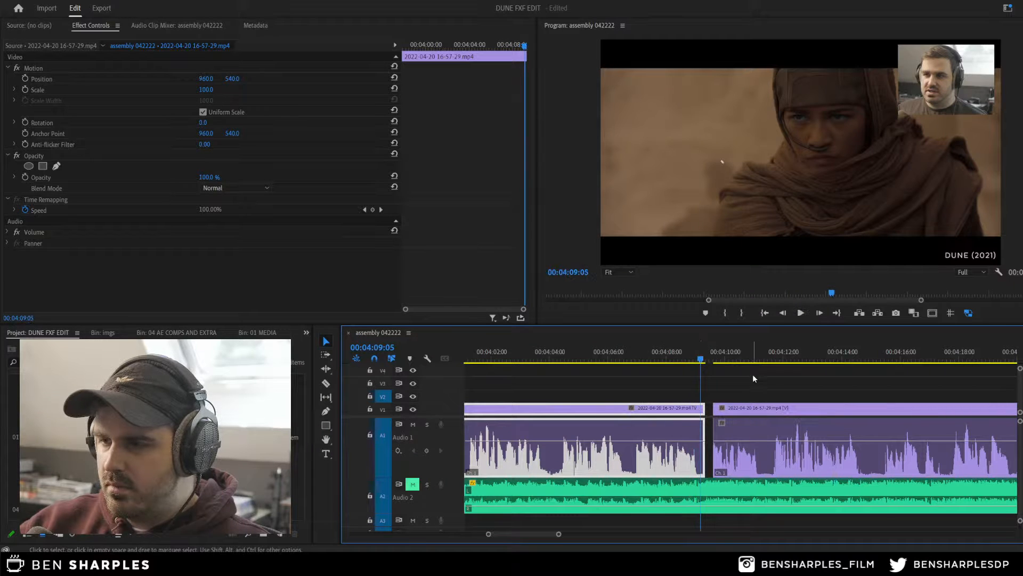
# Step: Razor the following clip at about 00:04:11:13, delete the piece before it and close the gap
pyautogui.click(759, 359)
pyautogui.press('c')
pyautogui.click(768, 457)
pyautogui.press('v')
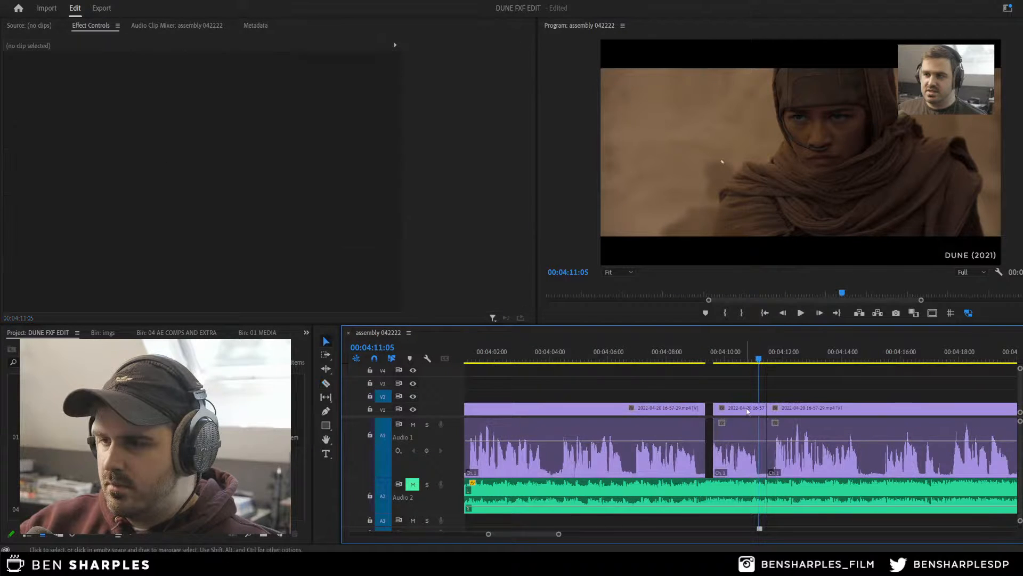
pyautogui.click(749, 448)
pyautogui.press('Delete')
pyautogui.moveTo(782, 410); pyautogui.dragTo(720, 410)
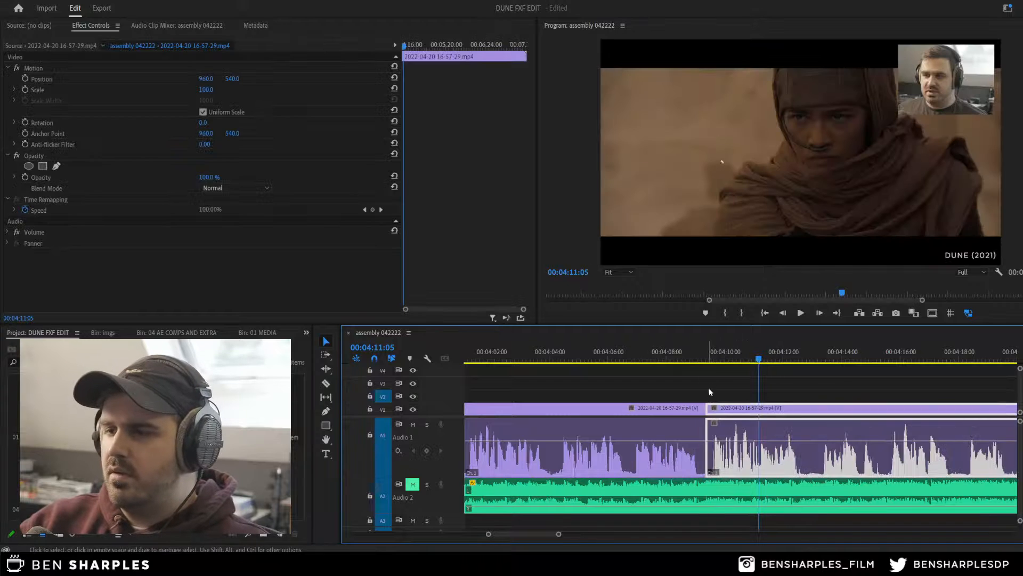
# Step: Replay the rejoined talking clips from about 00:04:08:12 to check the pause around 00:04:09:10
pyautogui.click(709, 388)
pyautogui.click(678, 359)
pyautogui.press('space')
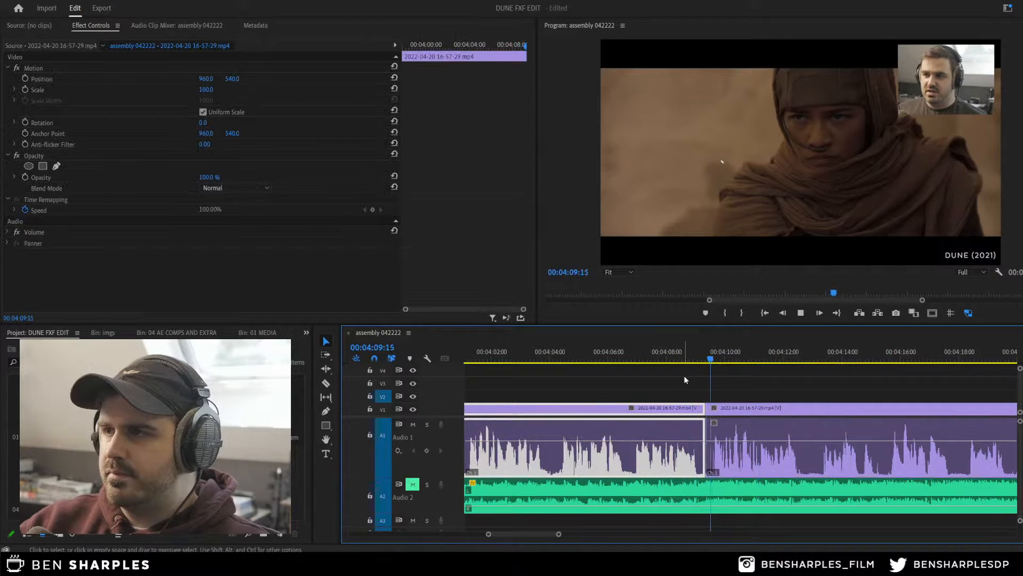
pyautogui.press('space')
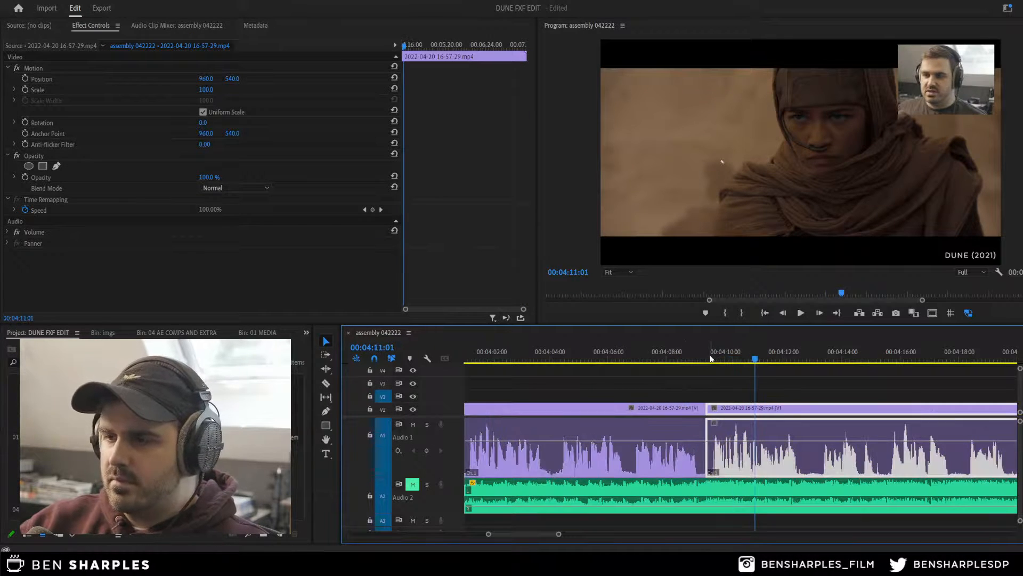
pyautogui.click(714, 358)
pyautogui.press('=')
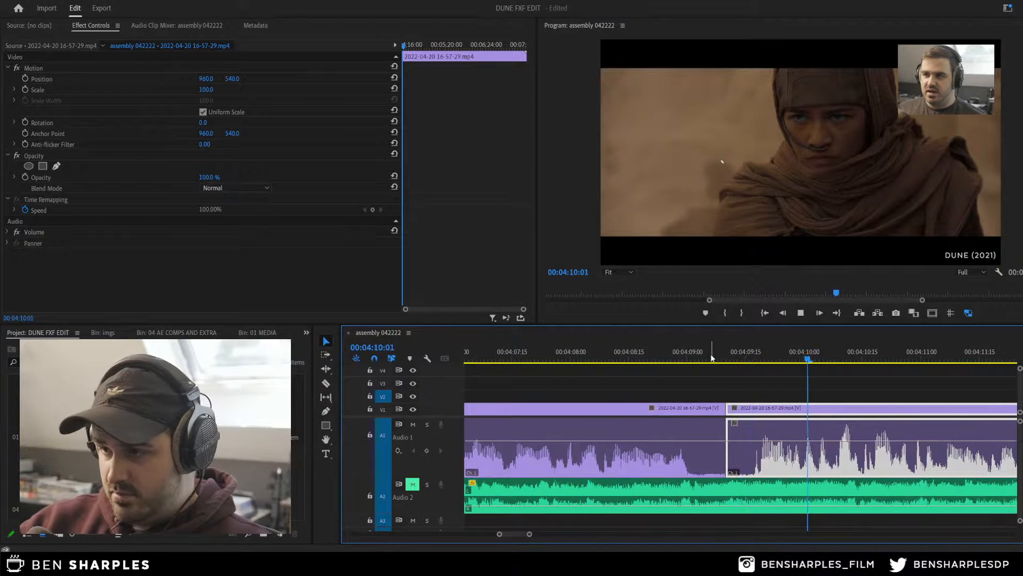
pyautogui.press('space')
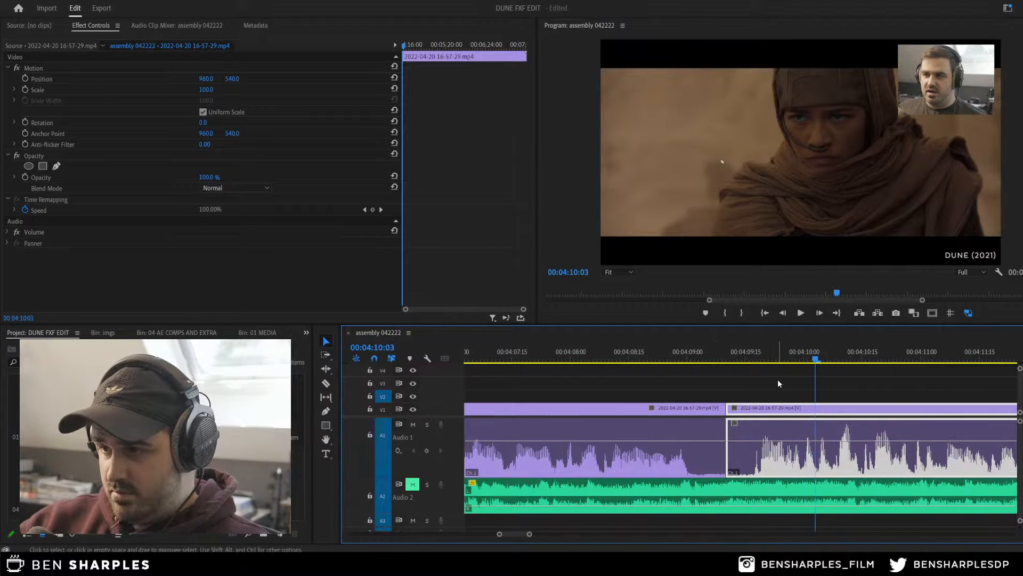
# Step: Razor out the silence between about 00:04:09:05 and 00:04:09:13, delete both pieces and close the gap
pyautogui.click(739, 462)
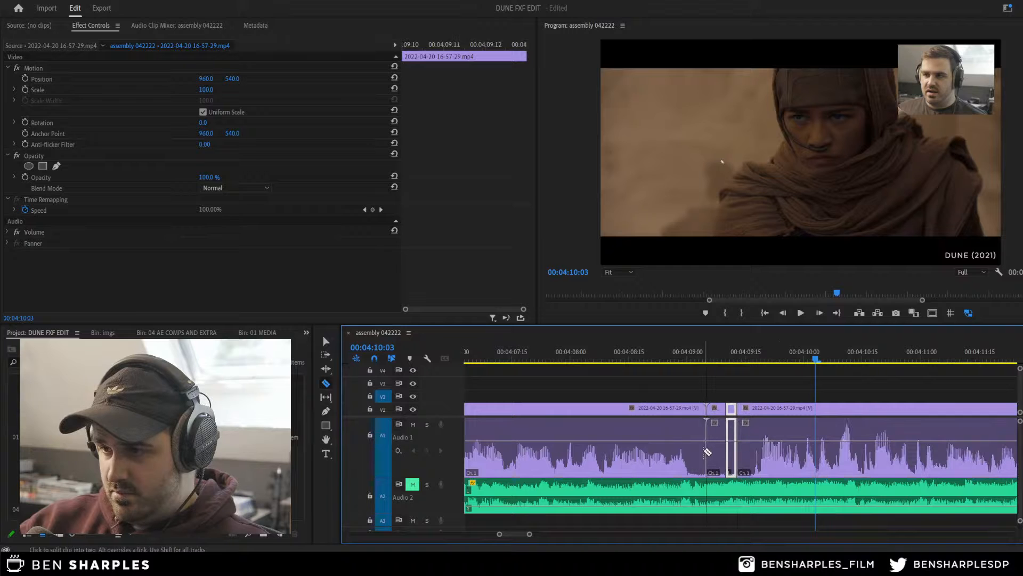
pyautogui.press('v')
pyautogui.click(716, 445)
pyautogui.press('Delete')
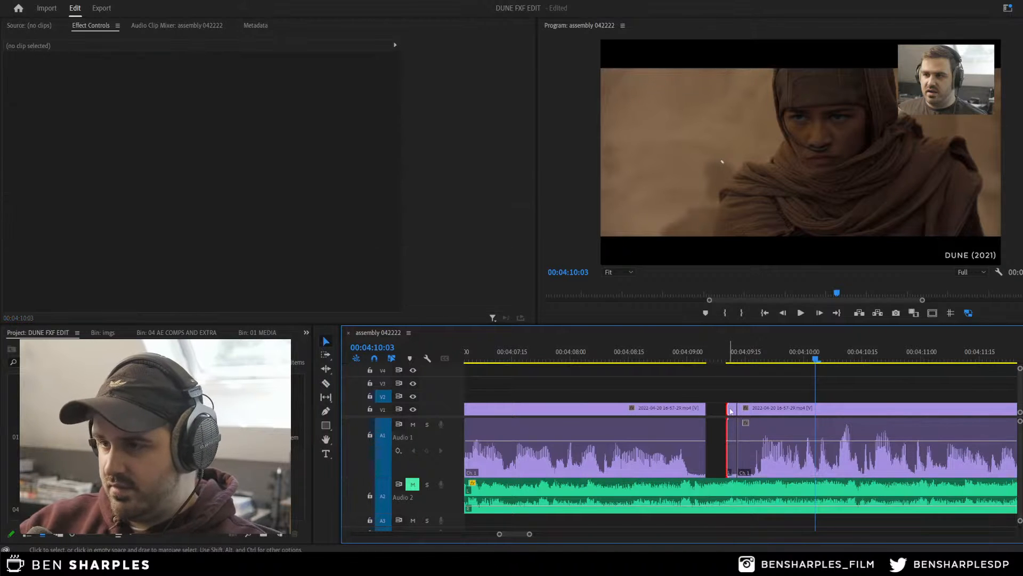
pyautogui.click(725, 409)
pyautogui.press('Delete')
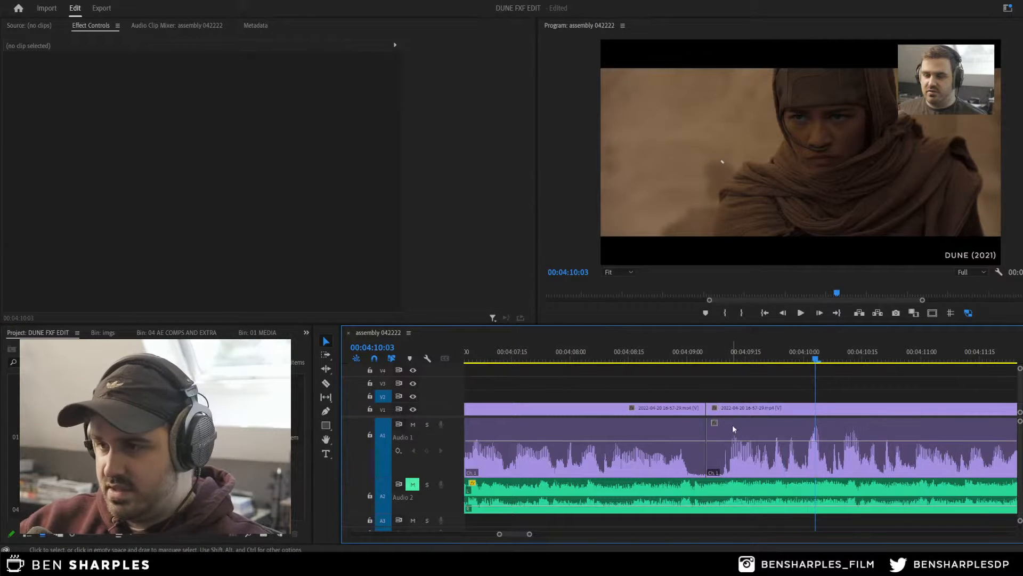
# Step: Save the project and replay the tightened cut at about 00:04:09:05 from about 00:04:07:26
pyautogui.click(741, 363)
pyautogui.press('=')
pyautogui.press('=')
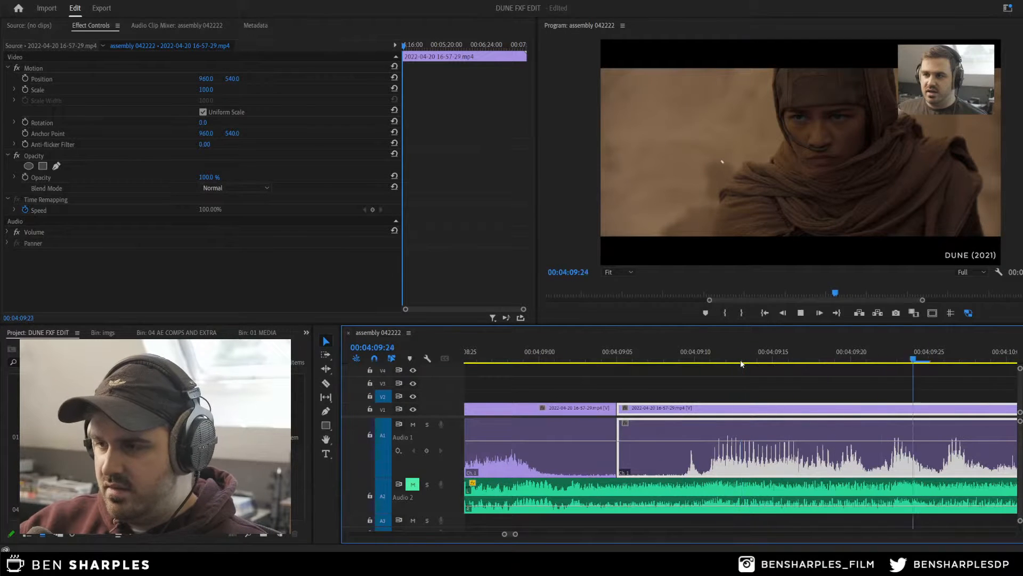
pyautogui.click(692, 361)
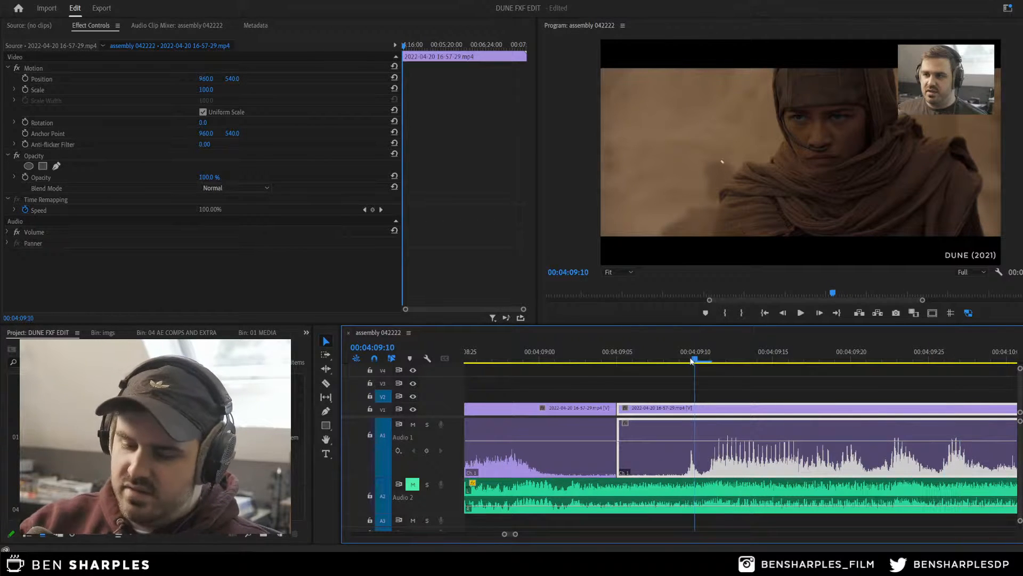
pyautogui.press('-')
pyautogui.press('-')
pyautogui.press('-')
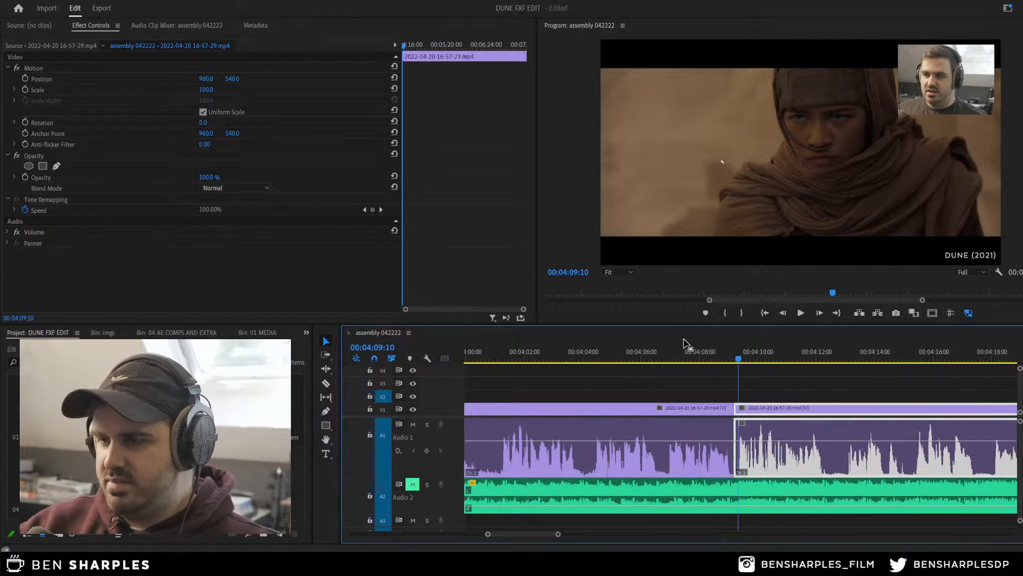
pyautogui.click(695, 359)
pyautogui.hotkey('ctrl', 's')
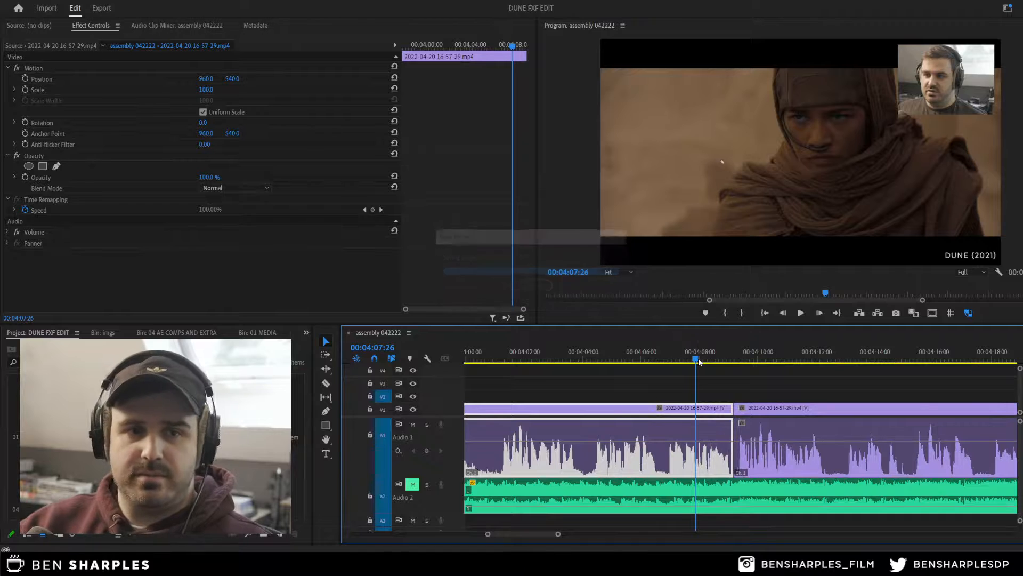
pyautogui.press('space')
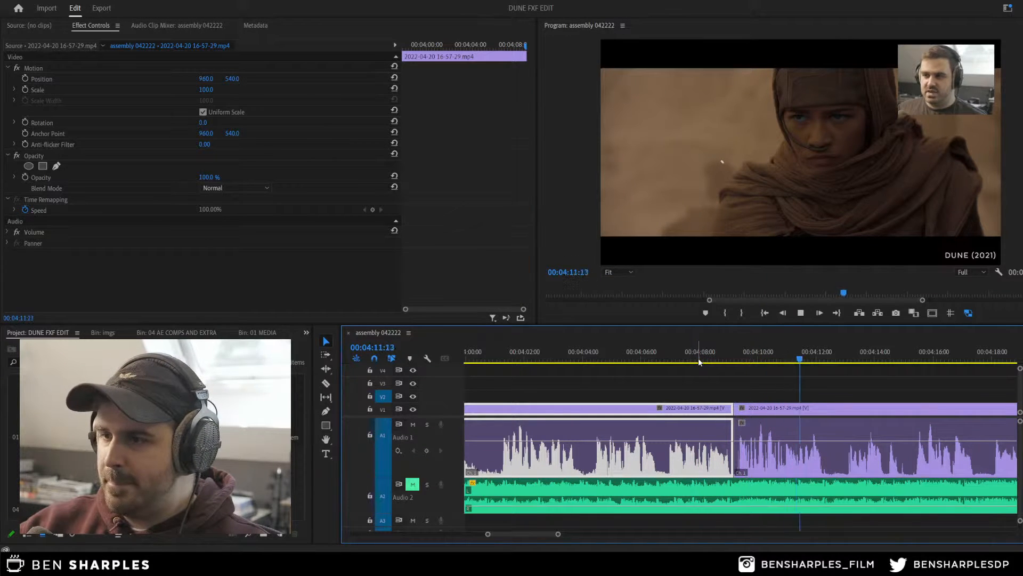
# Step: Razor out the silent pause between about 00:04:12:09 and 00:04:13:02, delete it and close the gap
pyautogui.press('c')
pyautogui.click(825, 459)
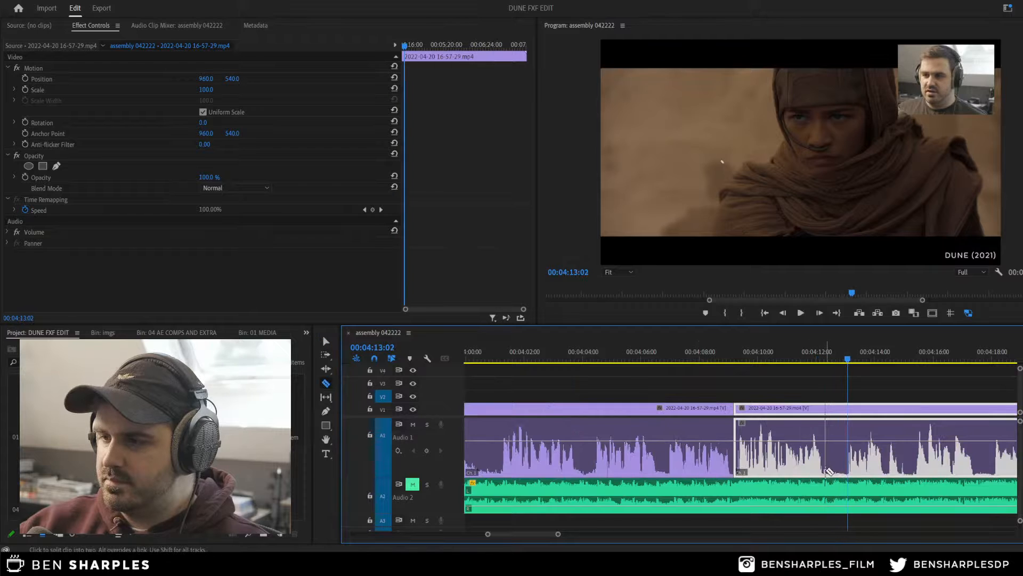
pyautogui.click(847, 468)
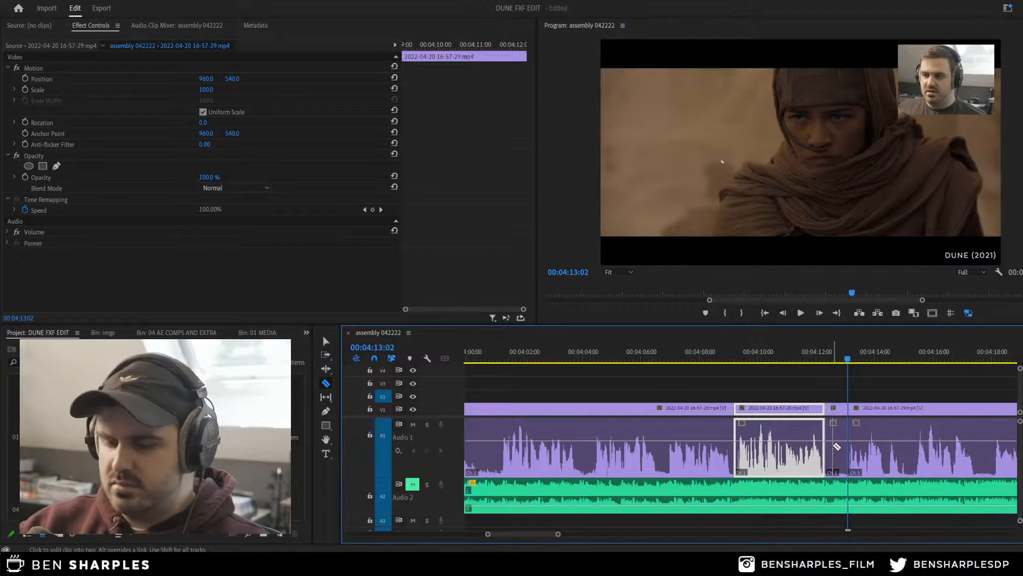
pyautogui.press('=')
pyautogui.press('=')
pyautogui.press('=')
pyautogui.press('v')
pyautogui.click(730, 421)
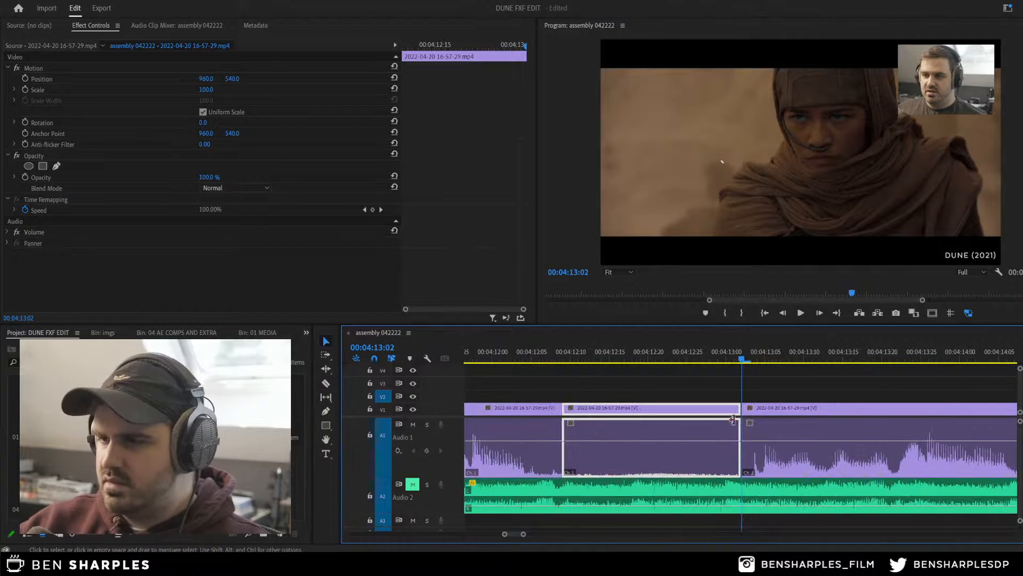
pyautogui.moveTo(734, 419); pyautogui.dragTo(563, 409)
pyautogui.press('Delete')
# Step: Play on from just before the 00:04:12:09 cut and razor the talking clip at about 00:04:14:23
pyautogui.click(547, 359)
pyautogui.press('space')
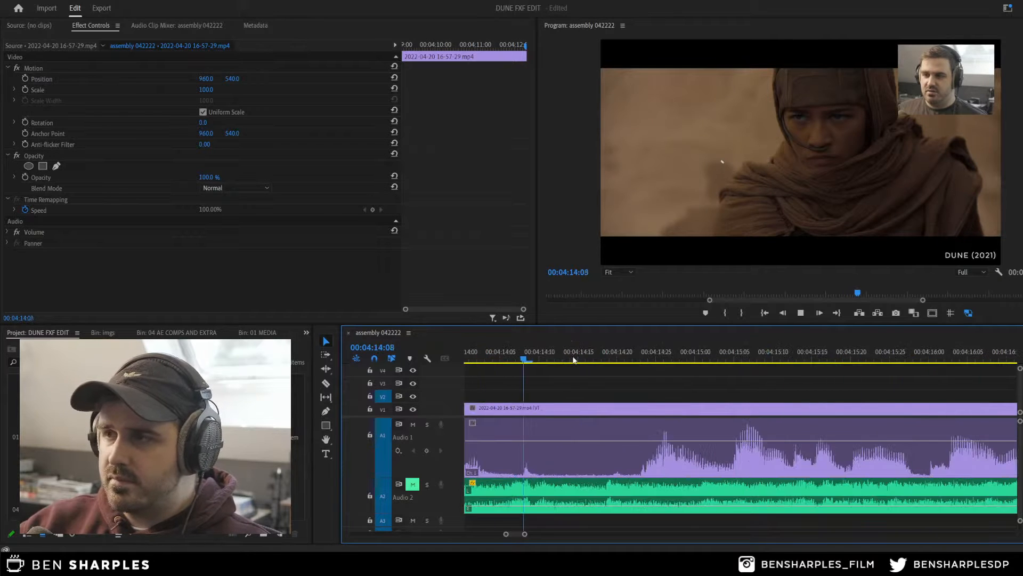
pyautogui.press('space')
pyautogui.press('-')
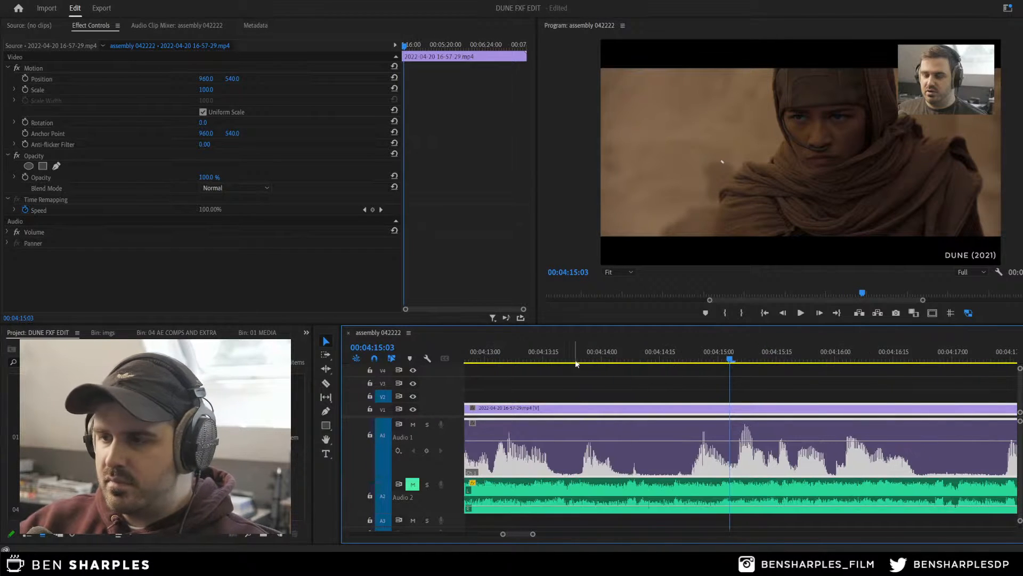
pyautogui.keyDown('ctrl'); pyautogui.click(691, 470); pyautogui.keyUp('ctrl')
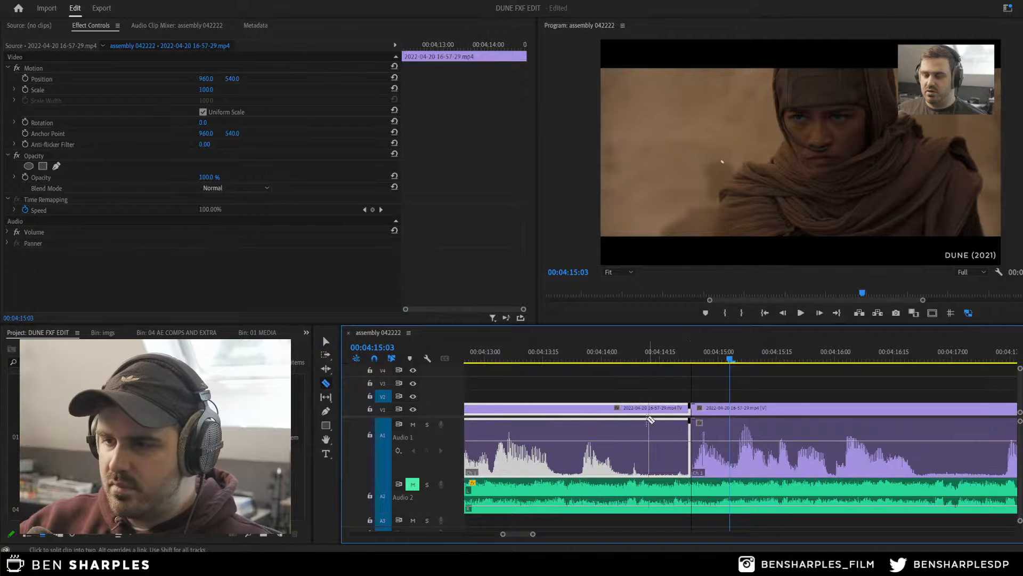
# Step: Replay the footage across the cut at about 00:04:12:09, starting from about 00:04:10:20 and again from about 00:04:11:26
pyautogui.press('=')
pyautogui.press('-')
pyautogui.press('-')
pyautogui.press('-')
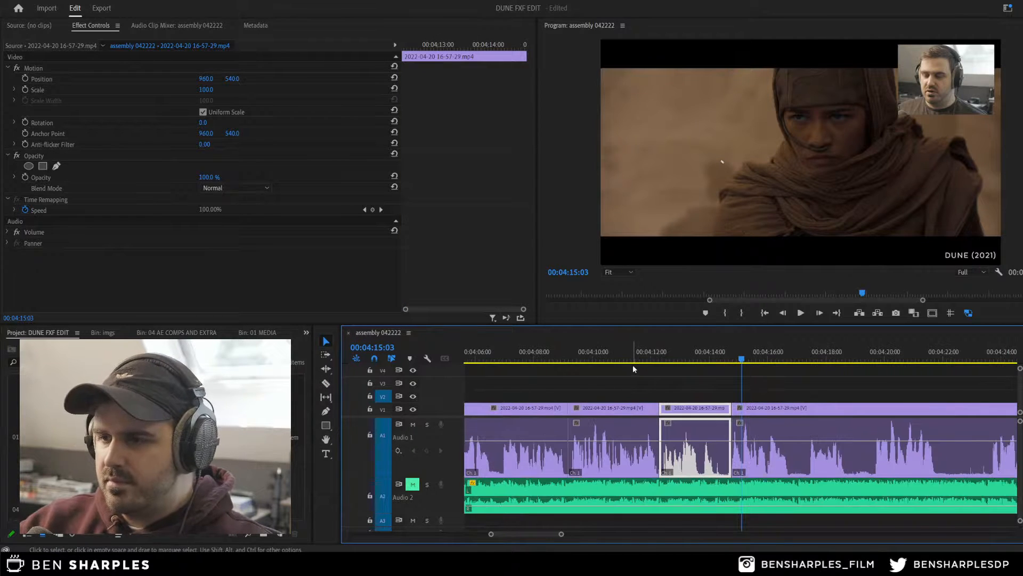
pyautogui.press('space')
pyautogui.click(612, 356)
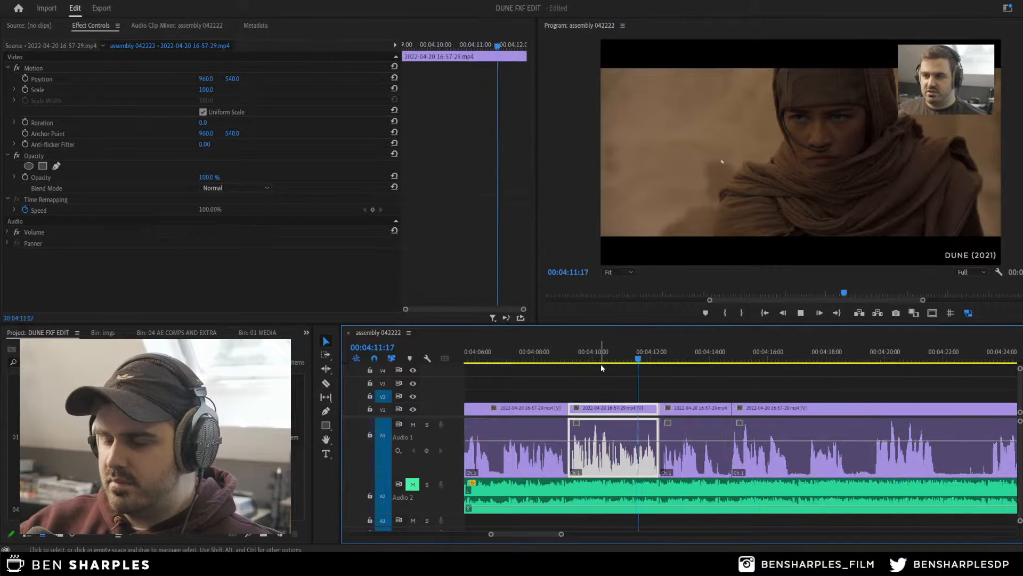
pyautogui.press('=')
pyautogui.press('=')
pyautogui.press('=')
pyautogui.press('space')
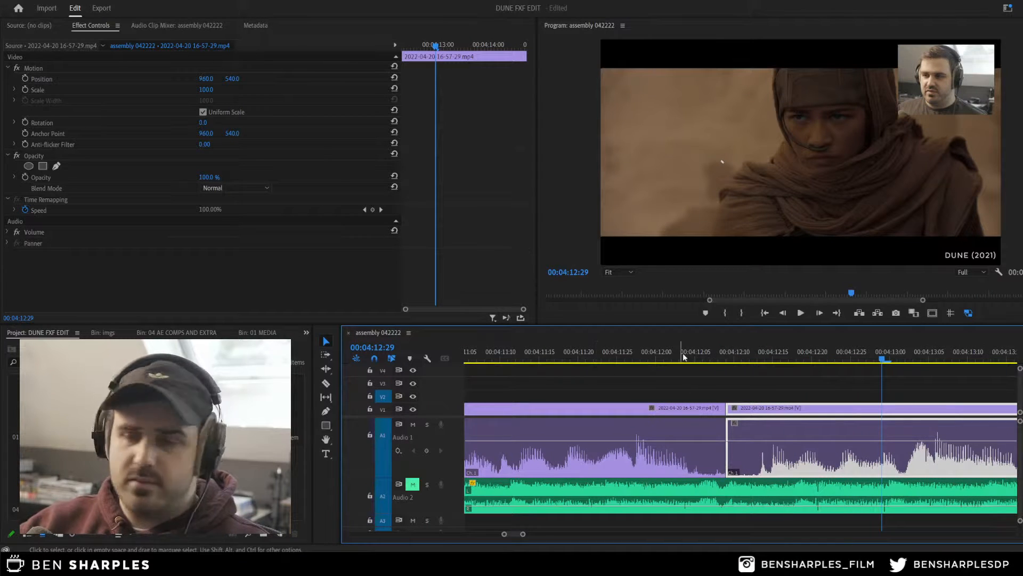
pyautogui.click(627, 356)
pyautogui.press('space')
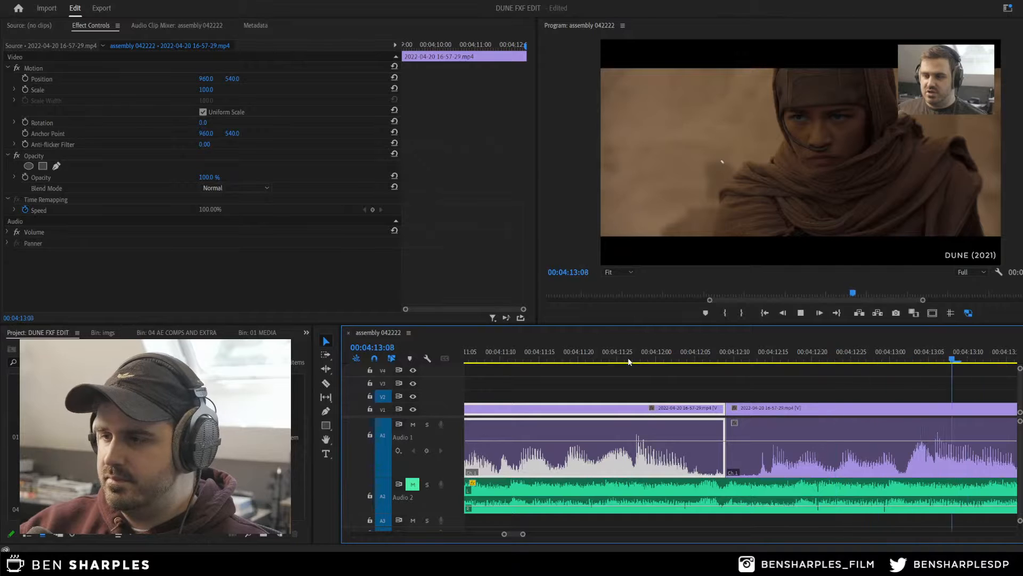
# Step: Replay the talking footage from about 00:04:10:05 and again from about 00:04:12:03, across the cut at about 00:04:12:09
pyautogui.press('space')
pyautogui.press('-')
pyautogui.press('-')
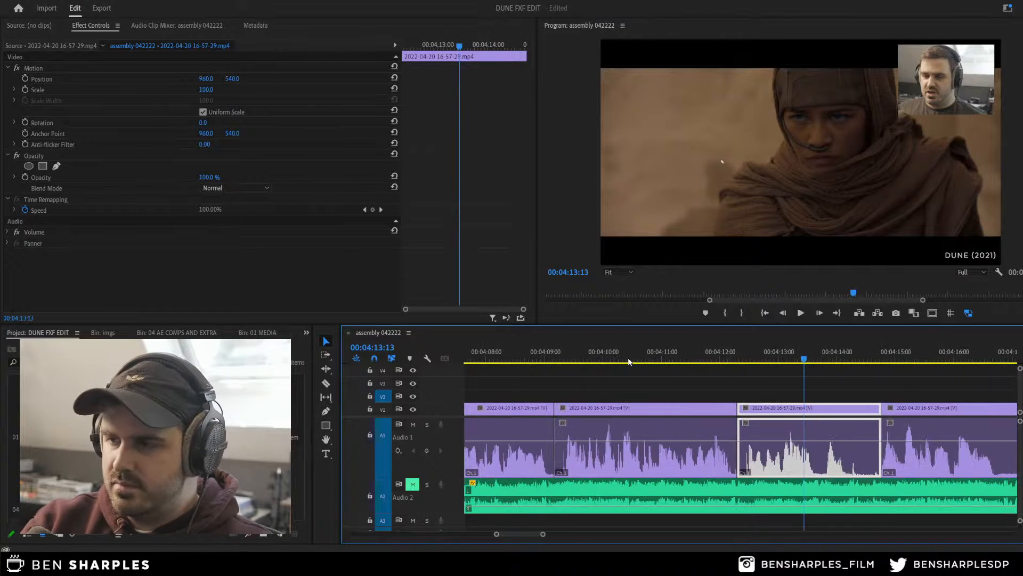
pyautogui.click(611, 353)
pyautogui.press('space')
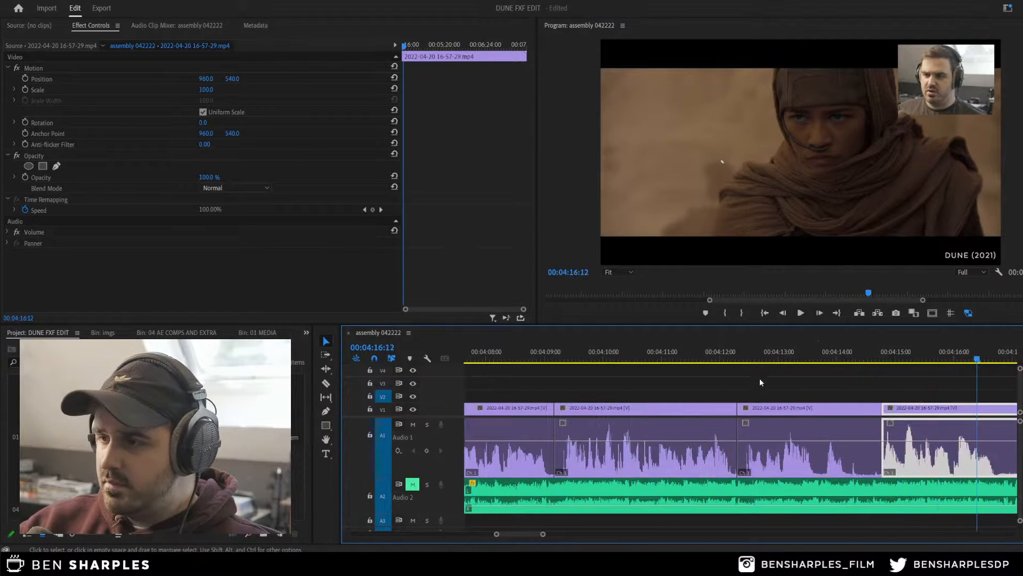
pyautogui.click(724, 354)
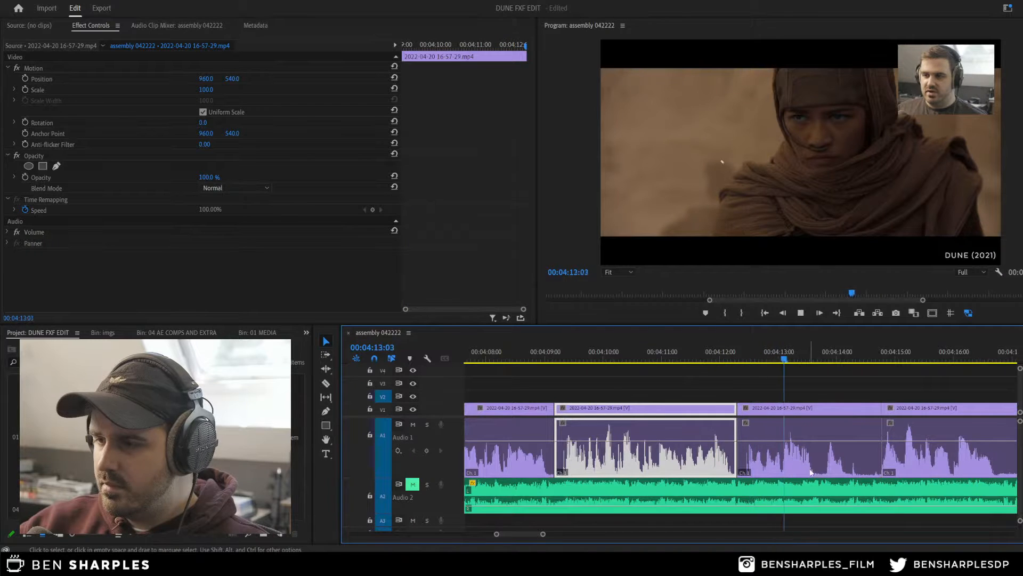
pyautogui.press('space')
# Step: Razor the talking clip at about 00:04:13:20, delete the section up to about 00:04:14:23 and close the gap
pyautogui.press('c')
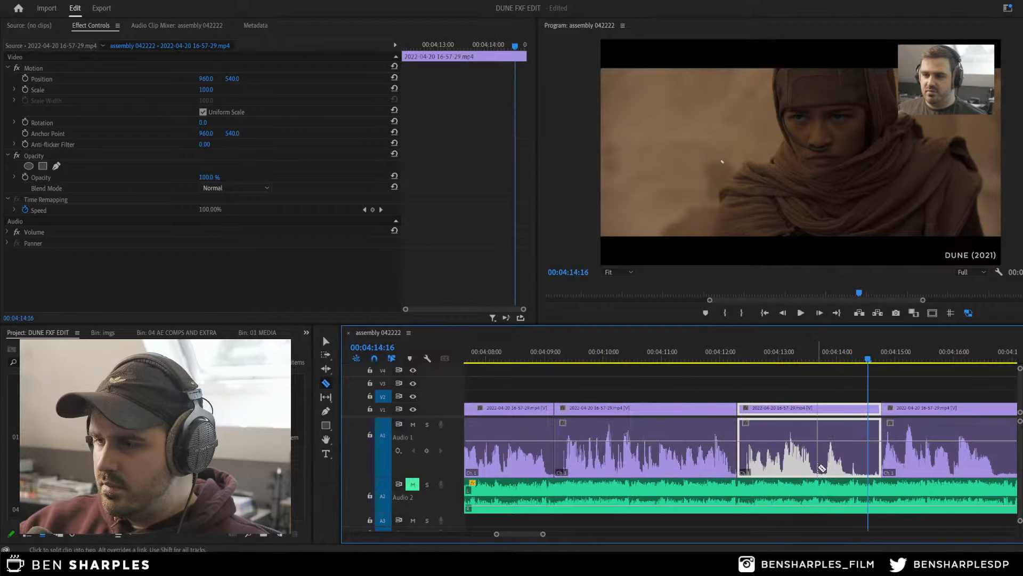
pyautogui.click(818, 473)
pyautogui.press('v')
pyautogui.click(851, 432)
pyautogui.press('Delete')
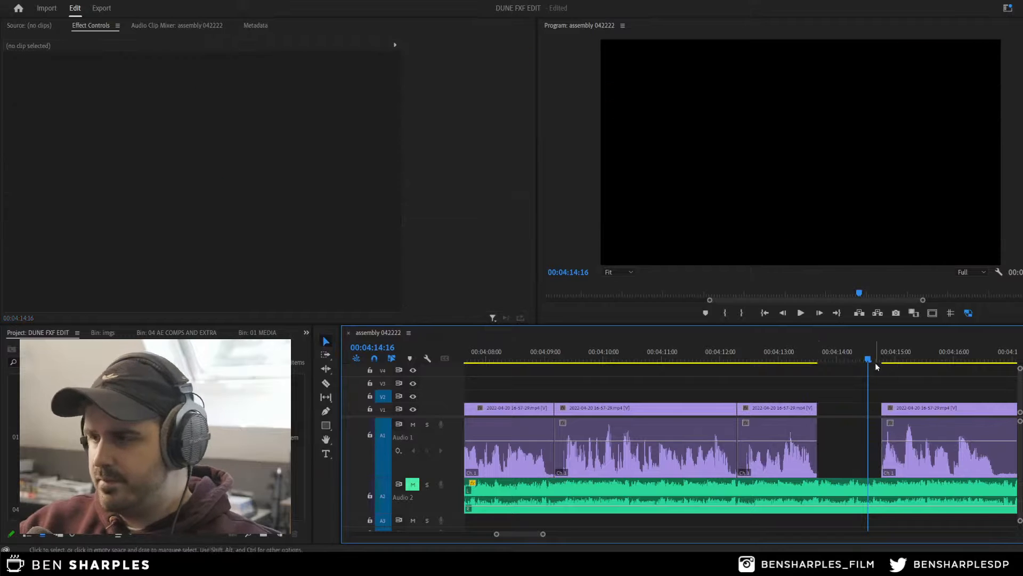
pyautogui.press('space')
pyautogui.press('space')
pyautogui.rightClick(846, 413)
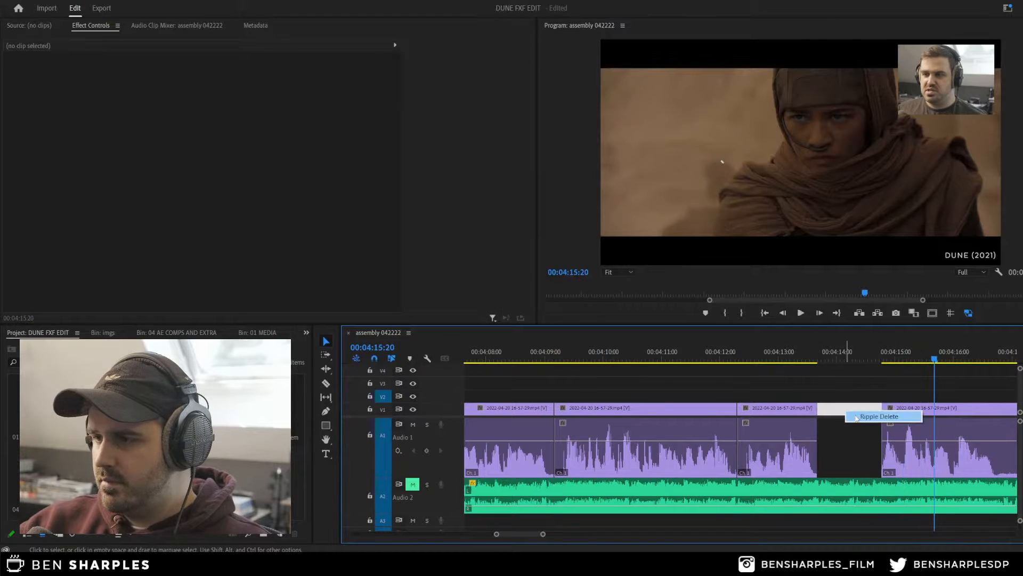
pyautogui.click(864, 416)
# Step: Replay the footage across the new cut at about 00:04:13:20 and save the project
pyautogui.hotkey('shift', 'Left')
pyautogui.hotkey('shift', 'Left')
pyautogui.hotkey('shift', 'Left')
pyautogui.press('space')
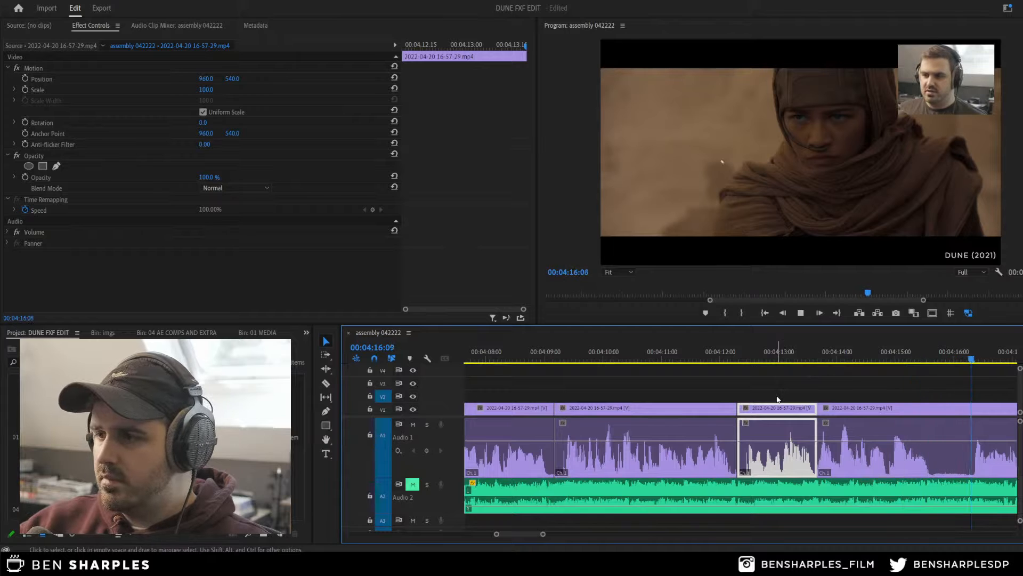
pyautogui.click(766, 404)
pyautogui.press('-')
pyautogui.press('-')
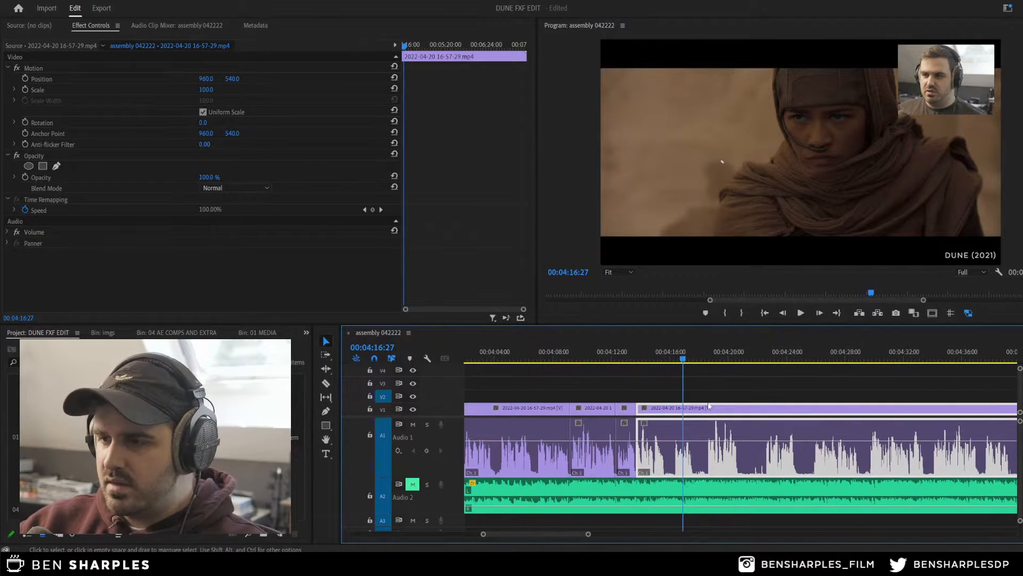
pyautogui.press('=')
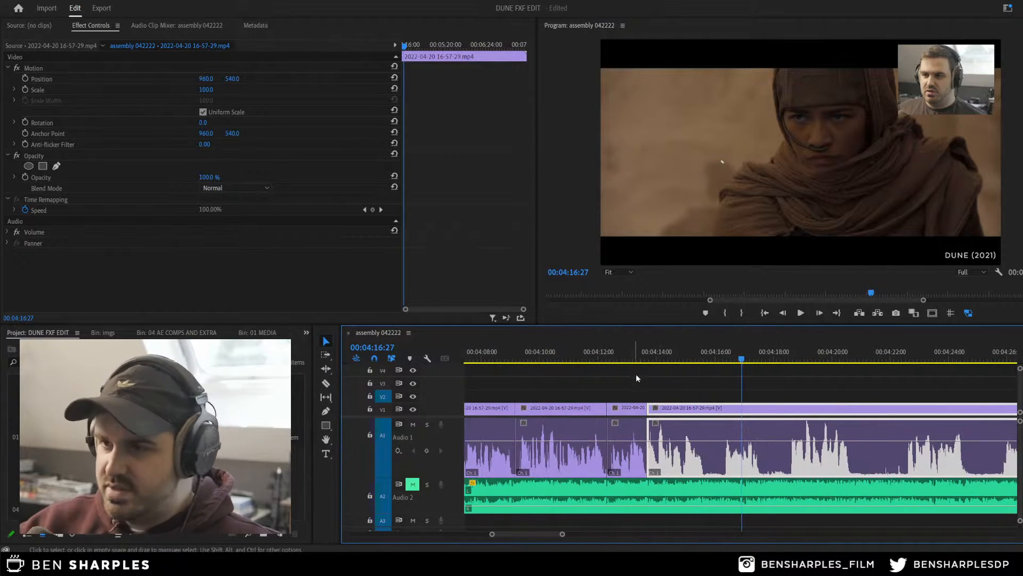
pyautogui.hotkey('ctrl', 's')
# Step: Play the talking footage on from about 00:04:13:14 to about 00:04:22:11
pyautogui.click(642, 346)
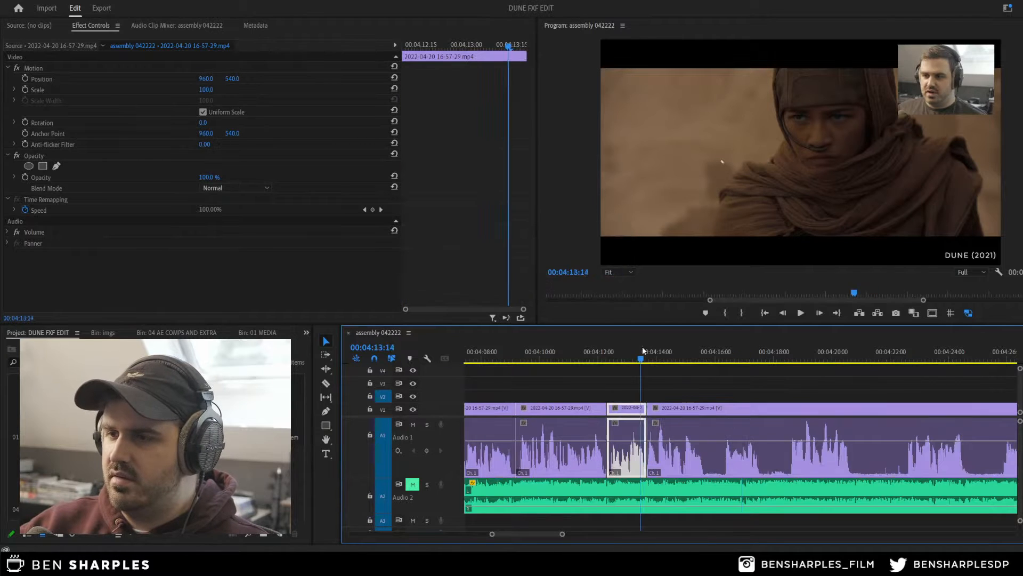
pyautogui.press('space')
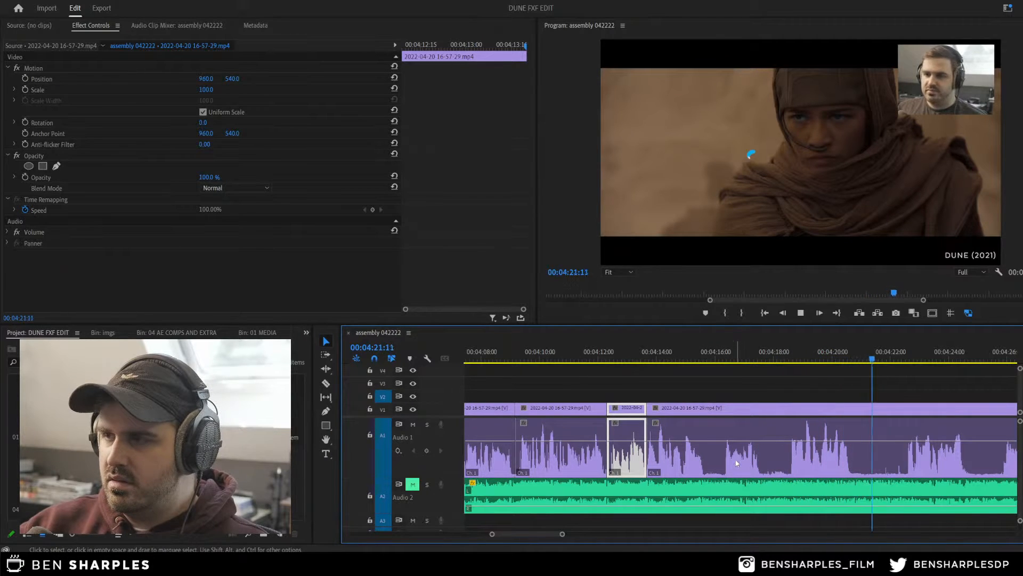
pyautogui.click(781, 466)
pyautogui.press('c')
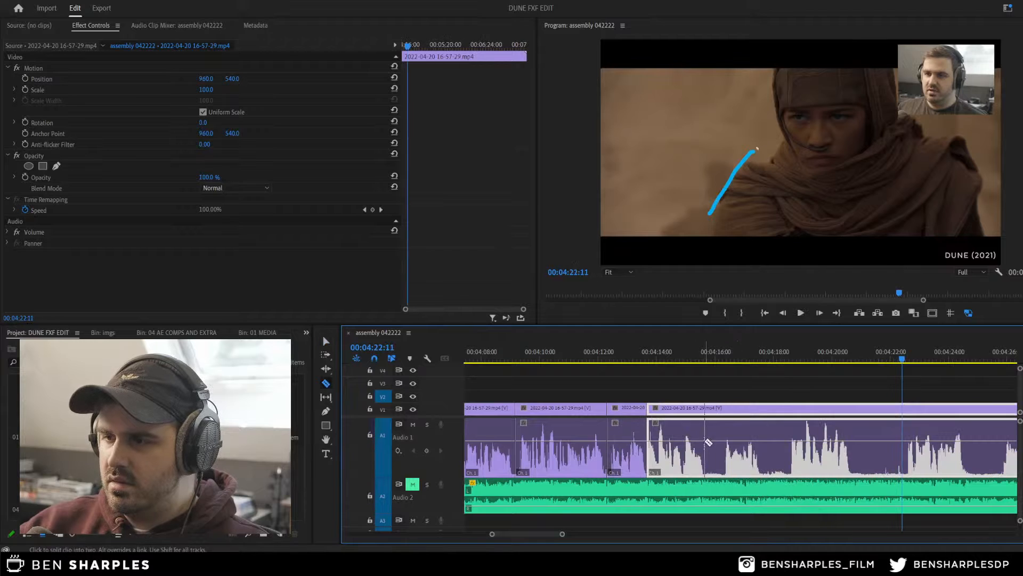
pyautogui.press('v')
# Step: Replay the footage from about 00:04:10:11 in short bursts to check the cuts at about 00:04:12:09 and 00:04:13:20
pyautogui.click(550, 354)
pyautogui.press('space')
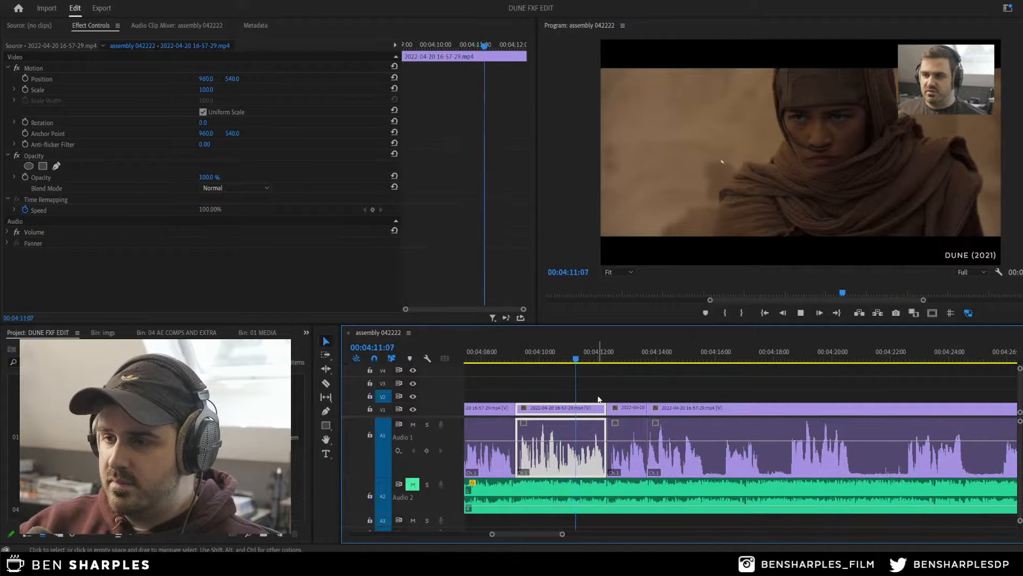
pyautogui.click(629, 408)
pyautogui.press('space')
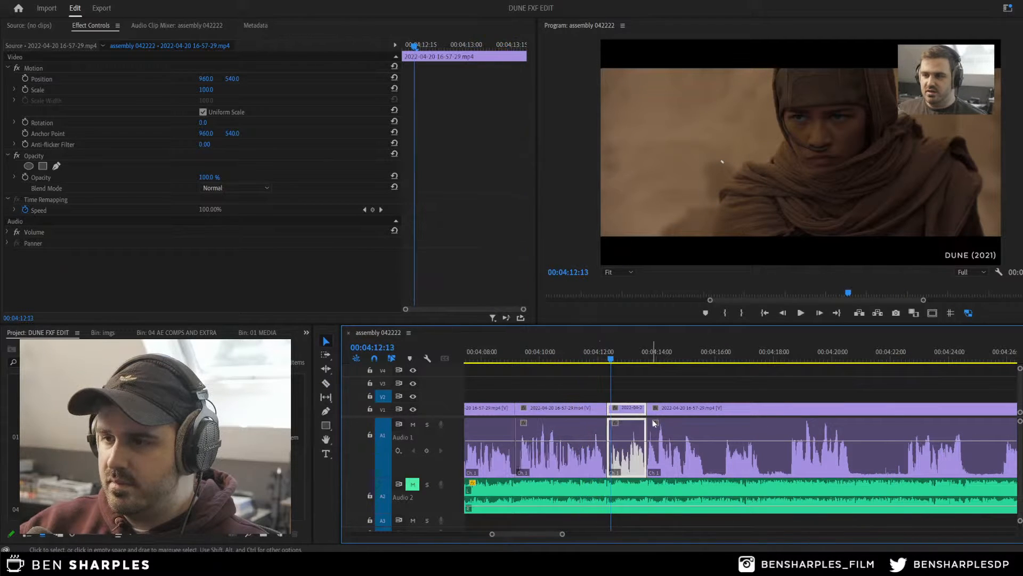
pyautogui.press('space')
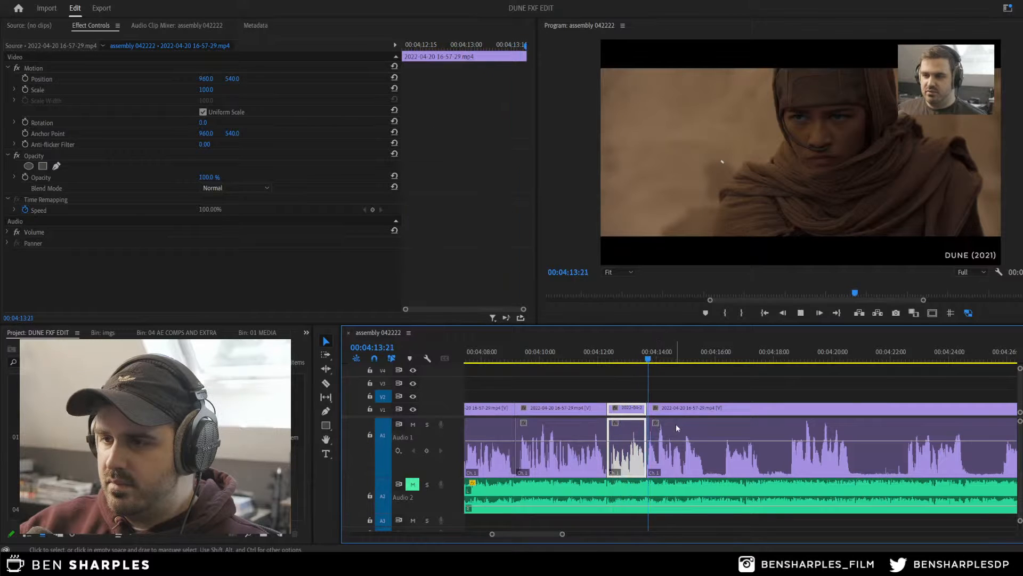
pyautogui.press('space')
pyautogui.click(666, 421)
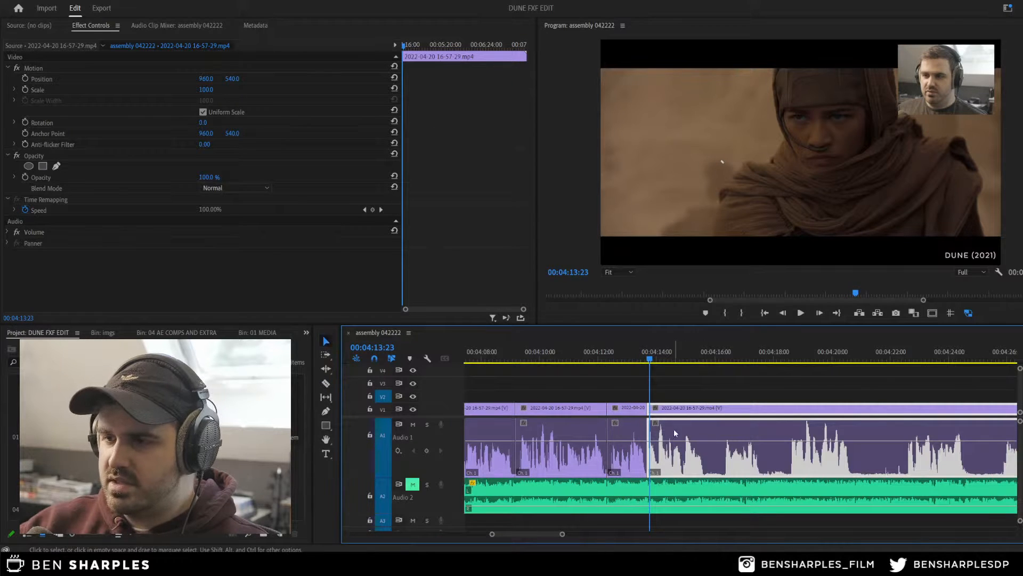
pyautogui.click(620, 352)
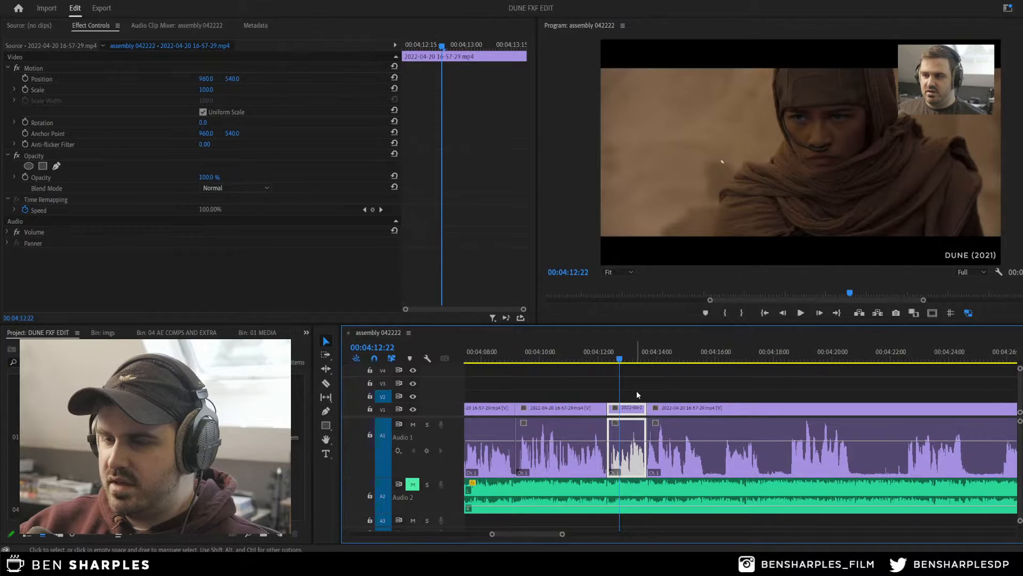
pyautogui.press('space')
pyautogui.press('space')
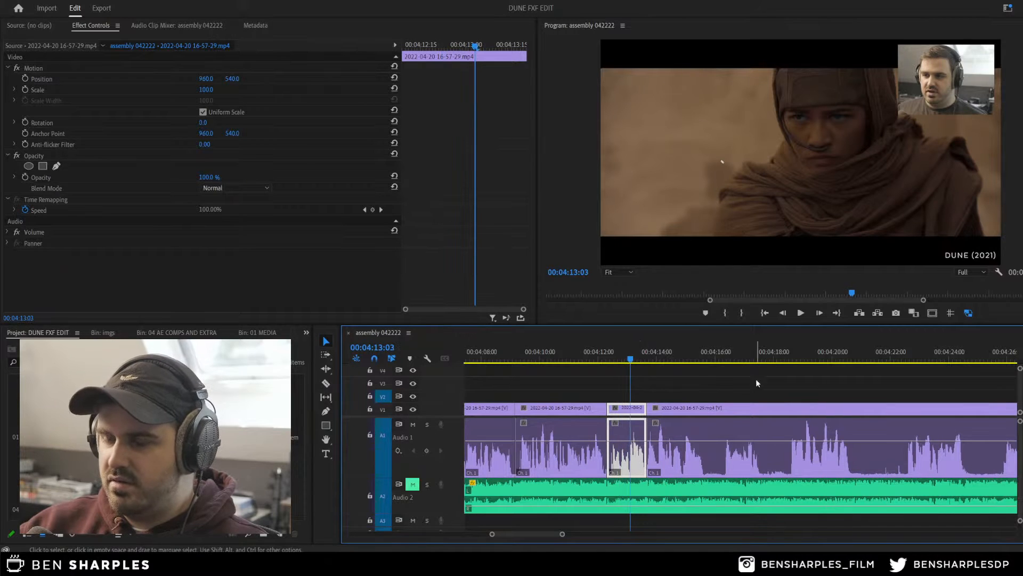
# Step: Razor the talking clip at about 00:04:18:18, delete the section back to about 00:04:13:20 and close the gap
pyautogui.moveTo(719, 351); pyautogui.dragTo(789, 364)
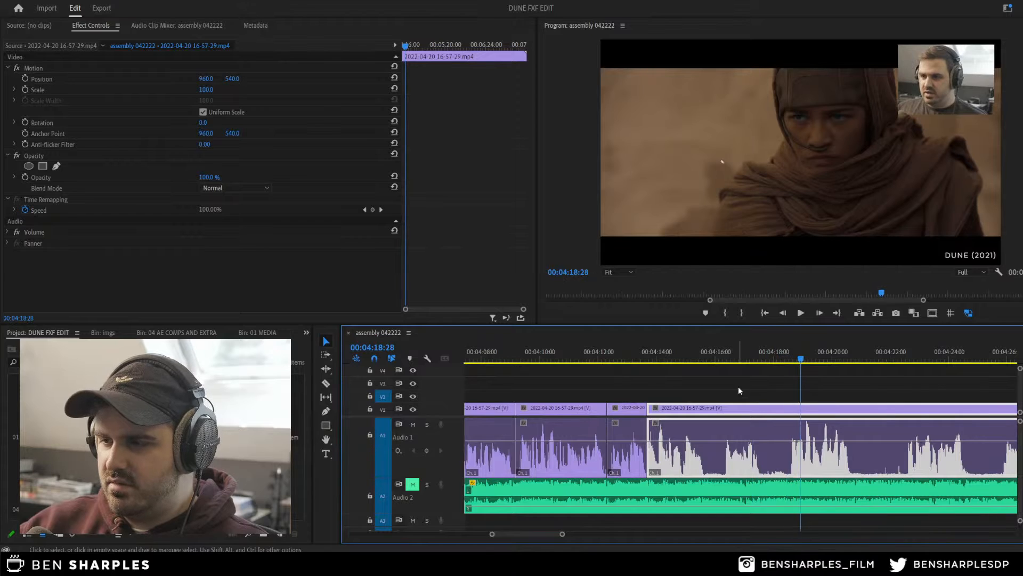
pyautogui.press('c')
pyautogui.click(792, 455)
pyautogui.press('v')
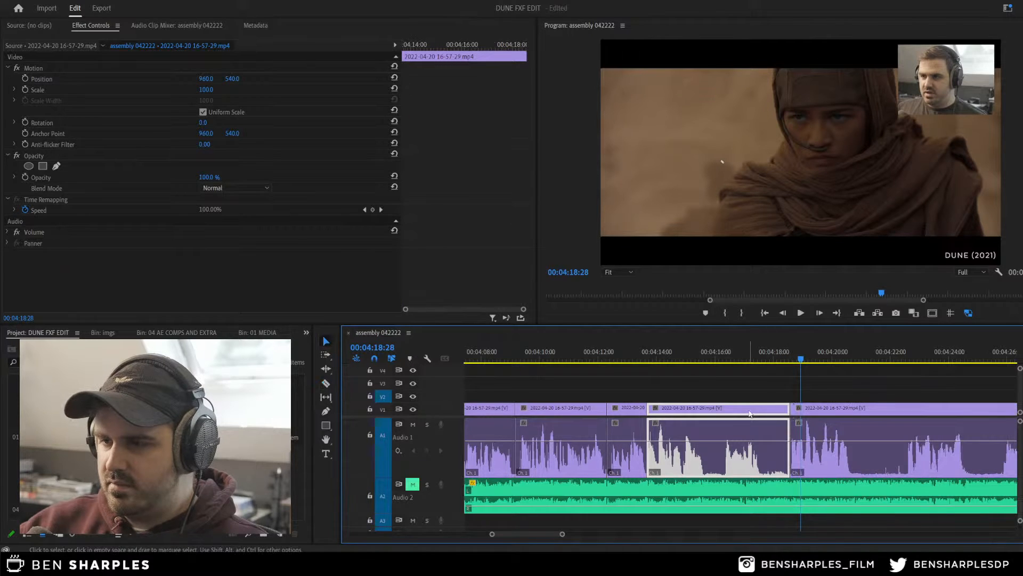
pyautogui.press('Delete')
pyautogui.click(738, 411)
pyautogui.press('Delete')
# Step: Play on from about 00:04:13:03 and razor the talking clip around the pause, at about 00:04:24:01 and 00:04:24:19
pyautogui.click(630, 358)
pyautogui.press('space')
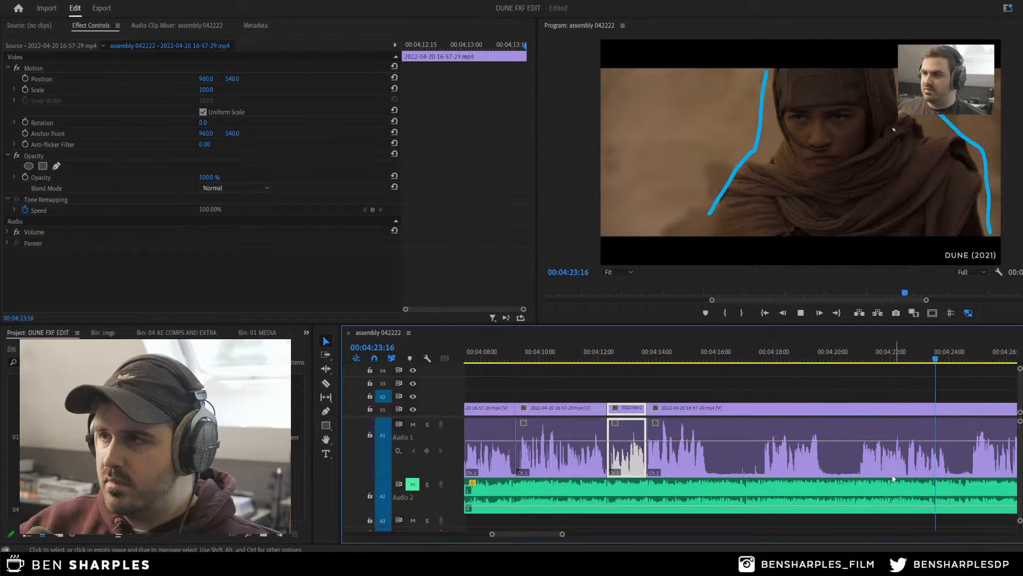
pyautogui.click(939, 473)
pyautogui.press('c')
pyautogui.click(950, 469)
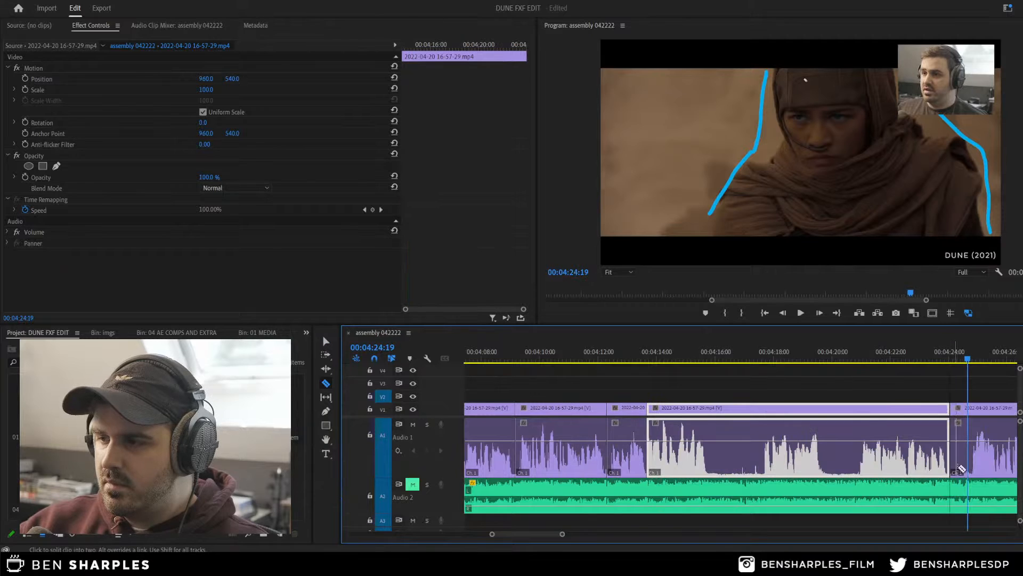
pyautogui.press('v')
# Step: Replay from about 00:04:23:05 and razor the talking clip at about 00:04:23:19, just before the last word ahead of the pause
pyautogui.click(928, 360)
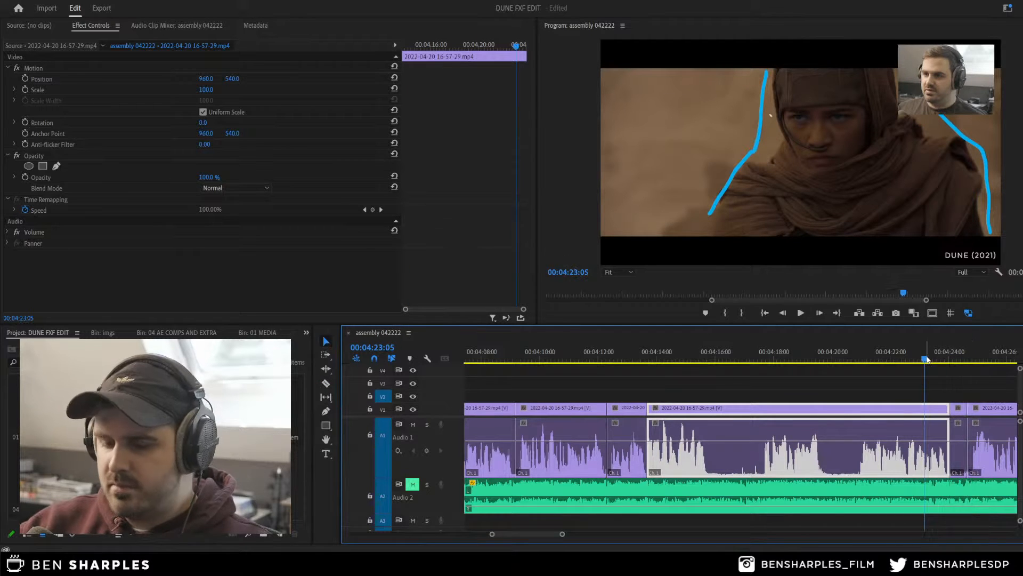
pyautogui.press('=')
pyautogui.press('space')
pyautogui.press('space')
pyautogui.press('c')
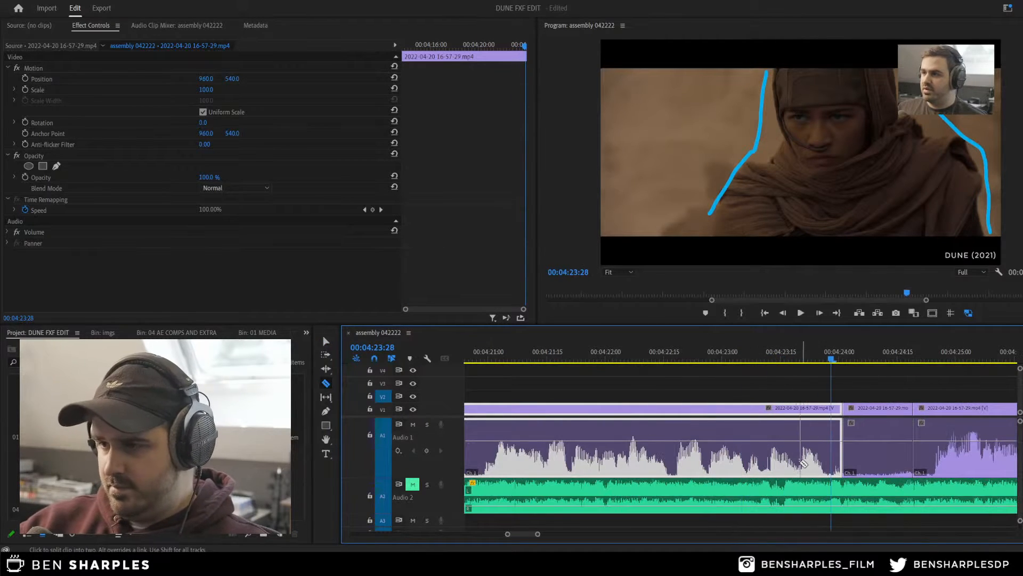
pyautogui.click(796, 445)
pyautogui.click(828, 441)
pyautogui.press('v')
pyautogui.press('space')
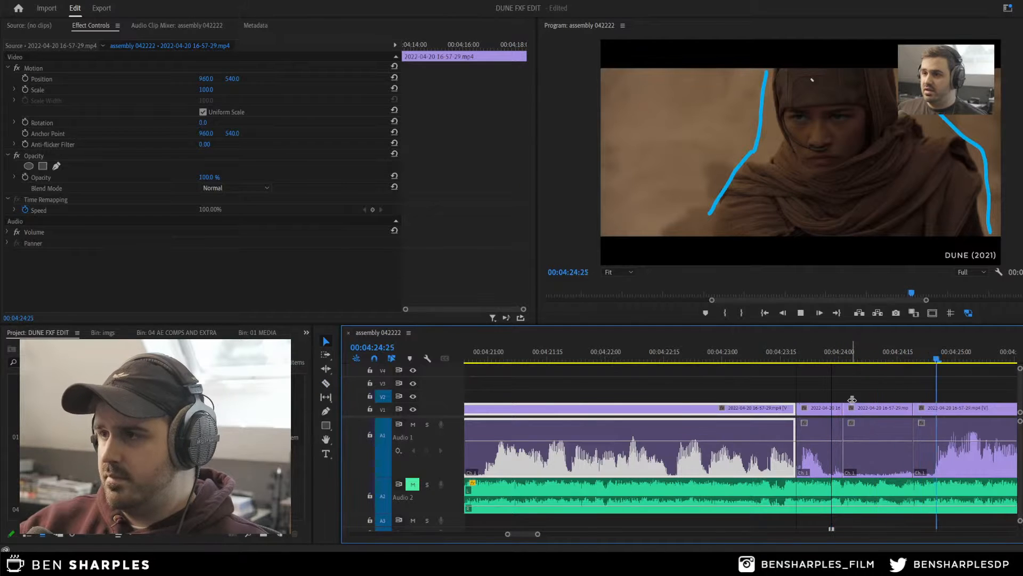
pyautogui.press('space')
# Step: Delete the two short pieces between about 00:04:23:19 and 00:04:24:19 and close the gap
pyautogui.click(866, 445)
pyautogui.press('-')
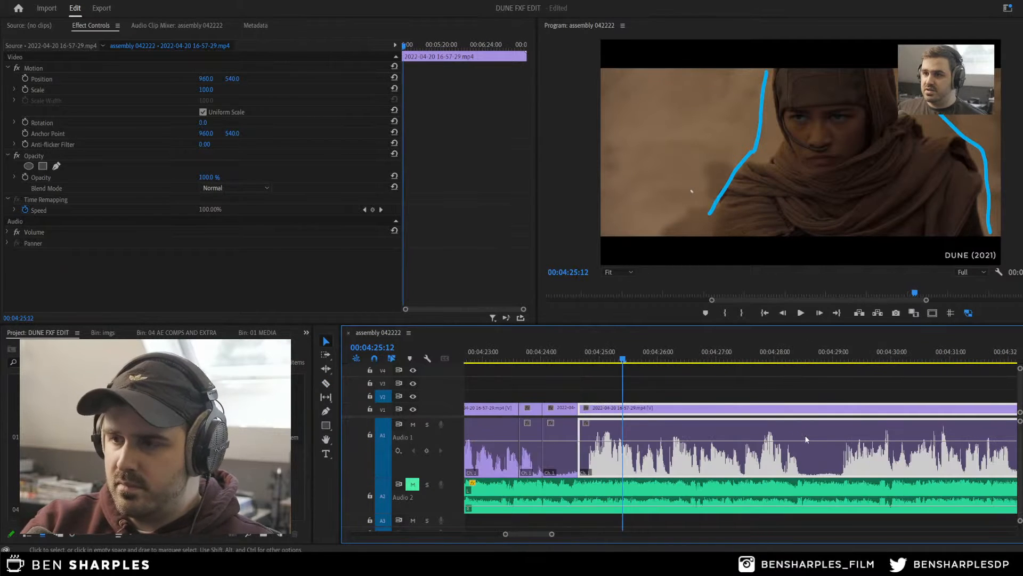
pyautogui.click(559, 447)
pyautogui.press('Delete')
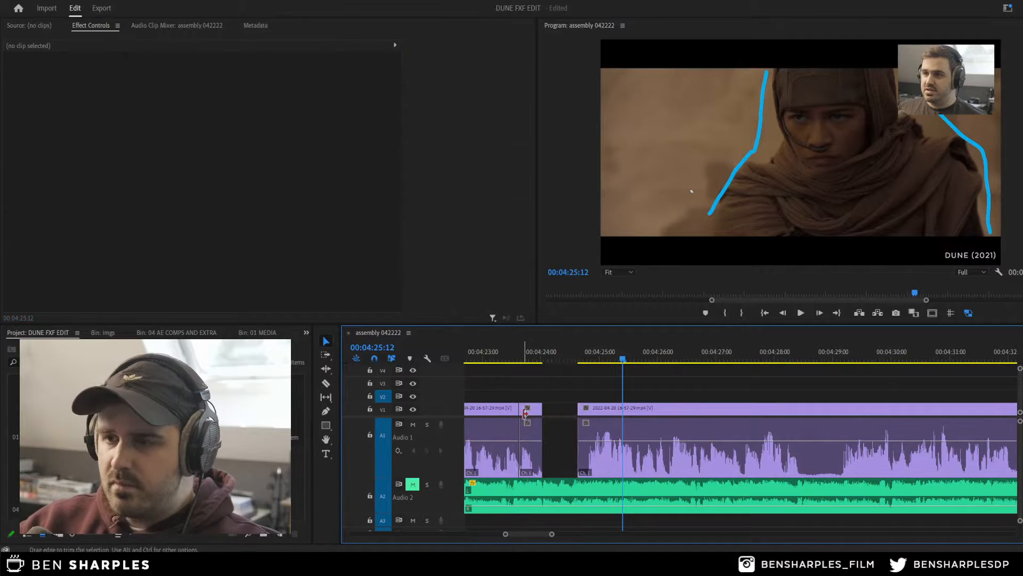
pyautogui.click(533, 413)
pyautogui.press('Delete')
pyautogui.click(537, 411)
pyautogui.press('Delete')
# Step: Play on from just before the 00:04:23:19 cut and razor around the next pause, at about 00:04:27:13 and 00:04:28:03
pyautogui.click(515, 352)
pyautogui.press('space')
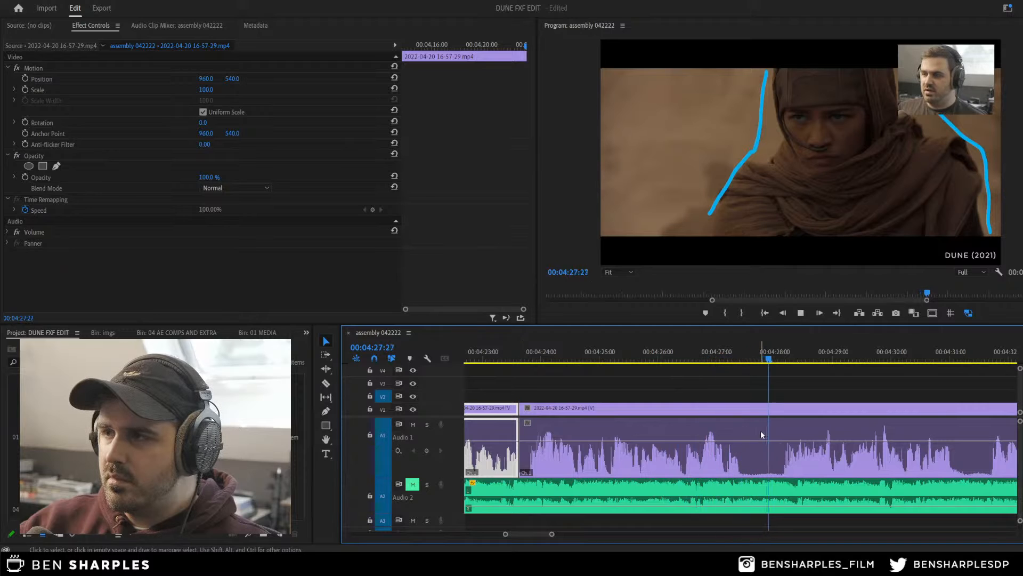
pyautogui.press('c')
pyautogui.click(742, 450)
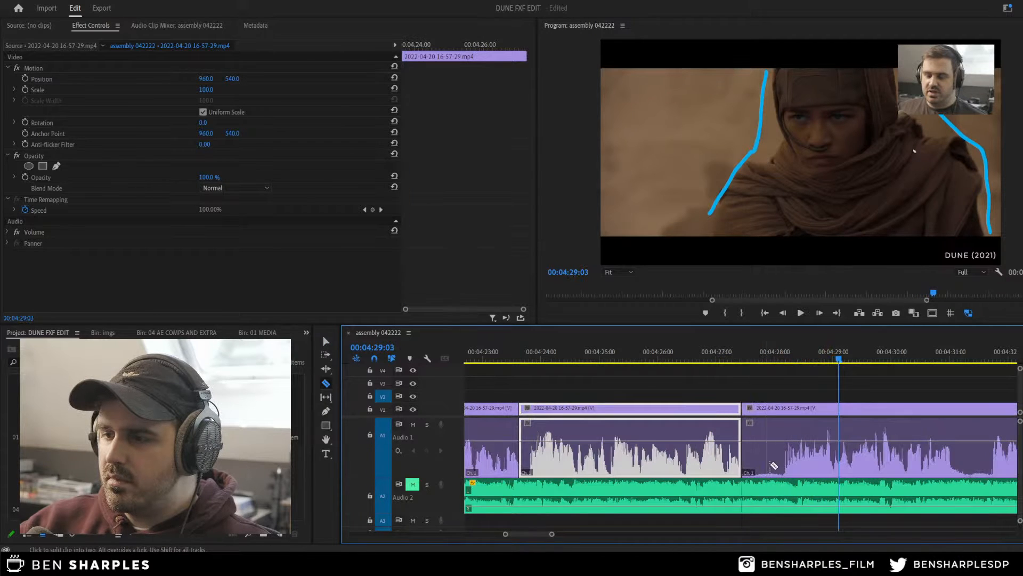
pyautogui.click(781, 463)
pyautogui.press('v')
# Step: Replay across the pause, then delete the piece between about 00:04:27:13 and 00:04:28:03 and close the gap
pyautogui.click(651, 355)
pyautogui.press('space')
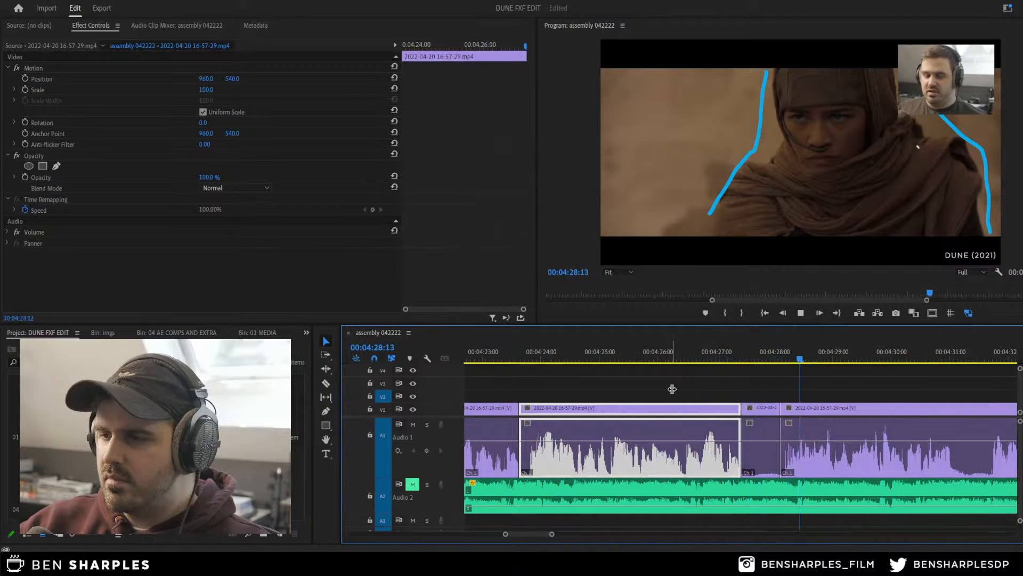
pyautogui.click(759, 411)
pyautogui.press('Delete')
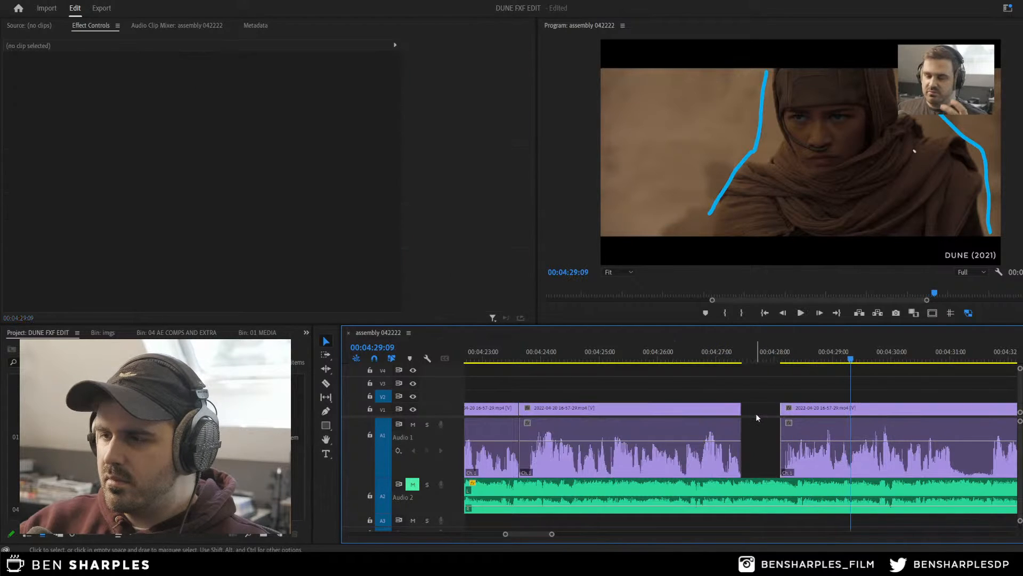
pyautogui.click(756, 413)
pyautogui.press('Delete')
# Step: Replay the footage across the cut at about 00:04:27:13, from about 00:04:26:28 to 00:04:30:08
pyautogui.click(711, 356)
pyautogui.press('space')
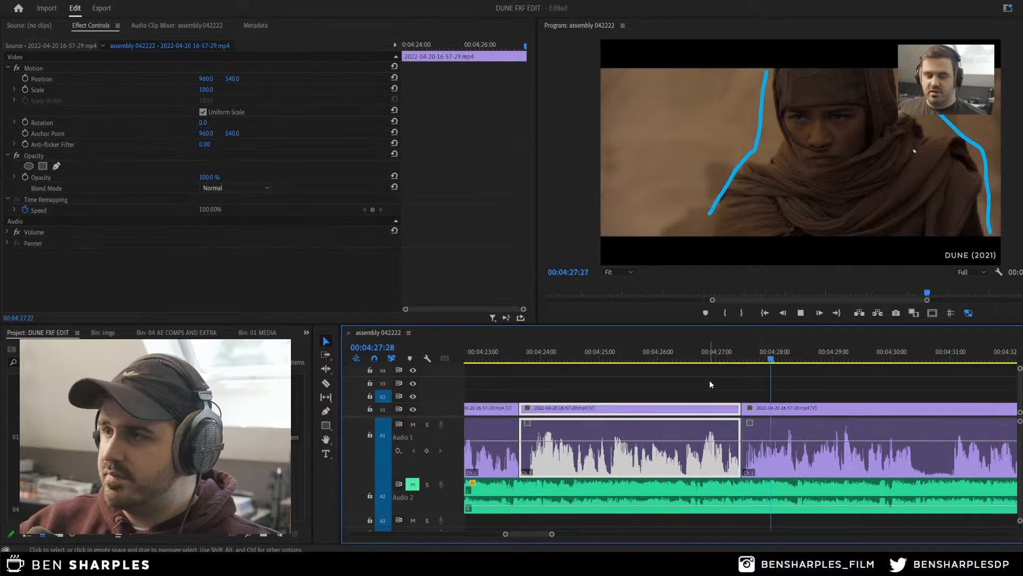
pyautogui.click(776, 423)
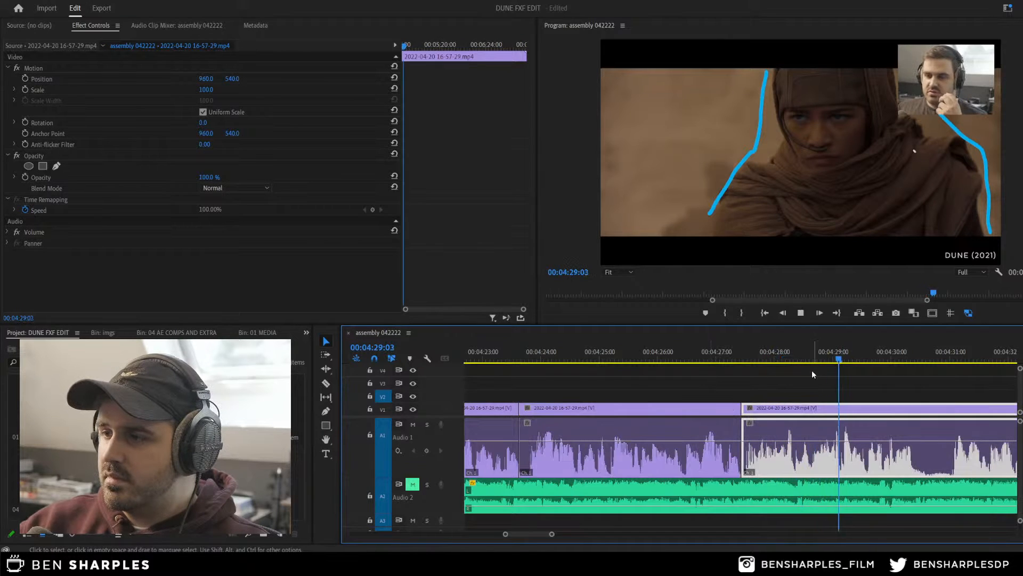
pyautogui.press('space')
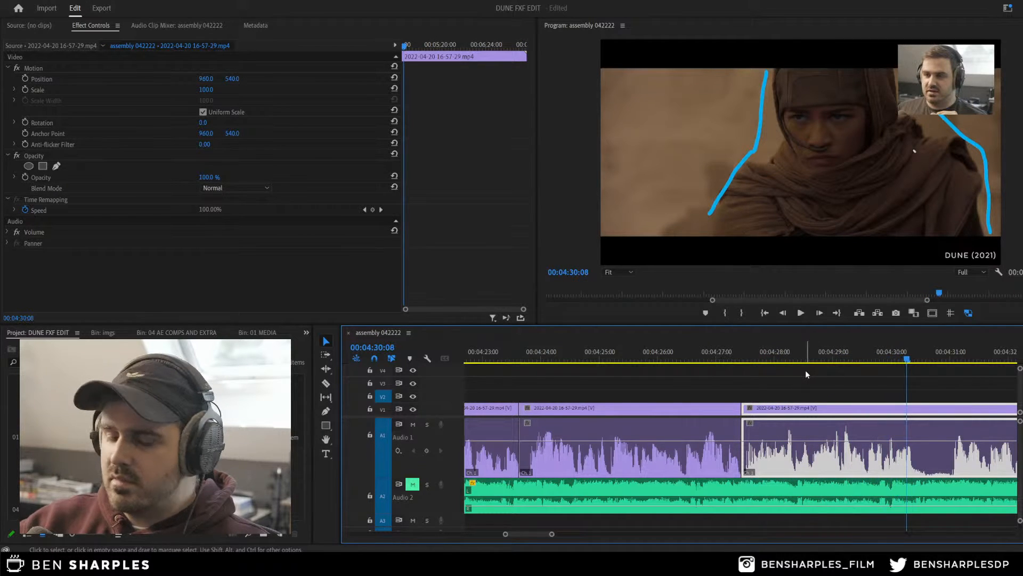
pyautogui.press('-')
pyautogui.press('-')
pyautogui.press('-')
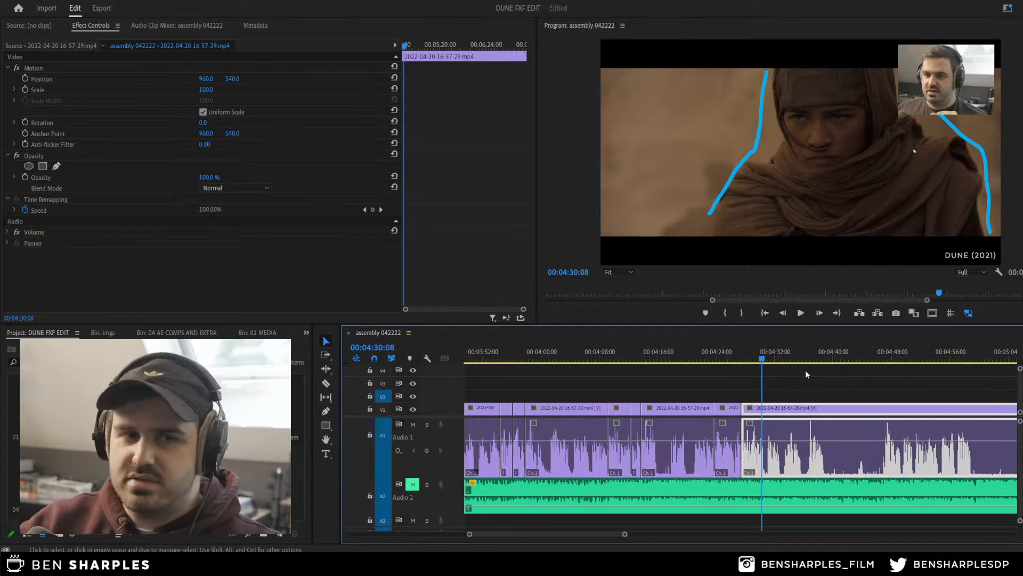
# Step: Save the project and add a chapter marker named "start here" at the cut at 00:04:27:17
pyautogui.hotkey('ctrl', 's')
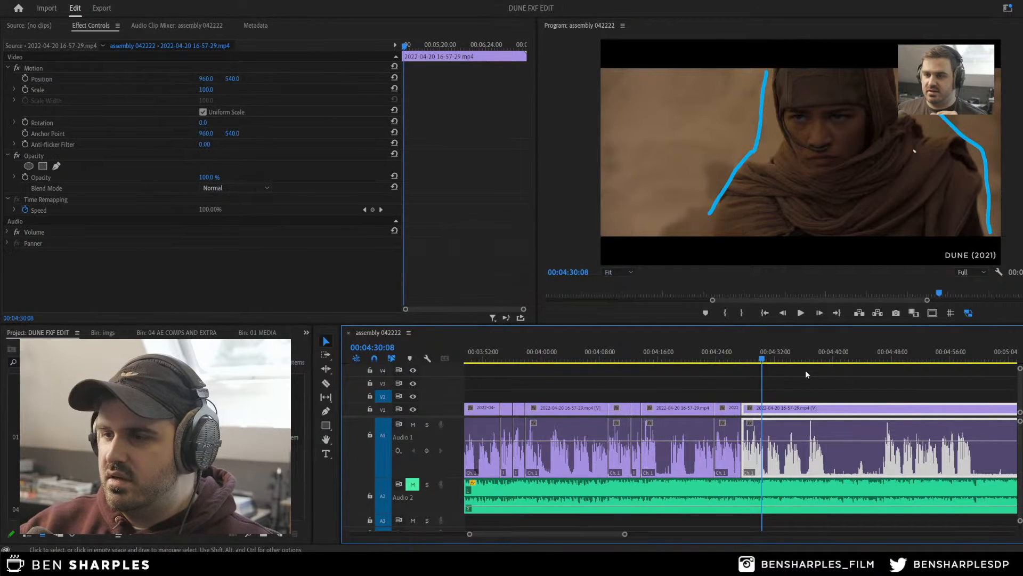
pyautogui.scroll(-1, 806, 374)
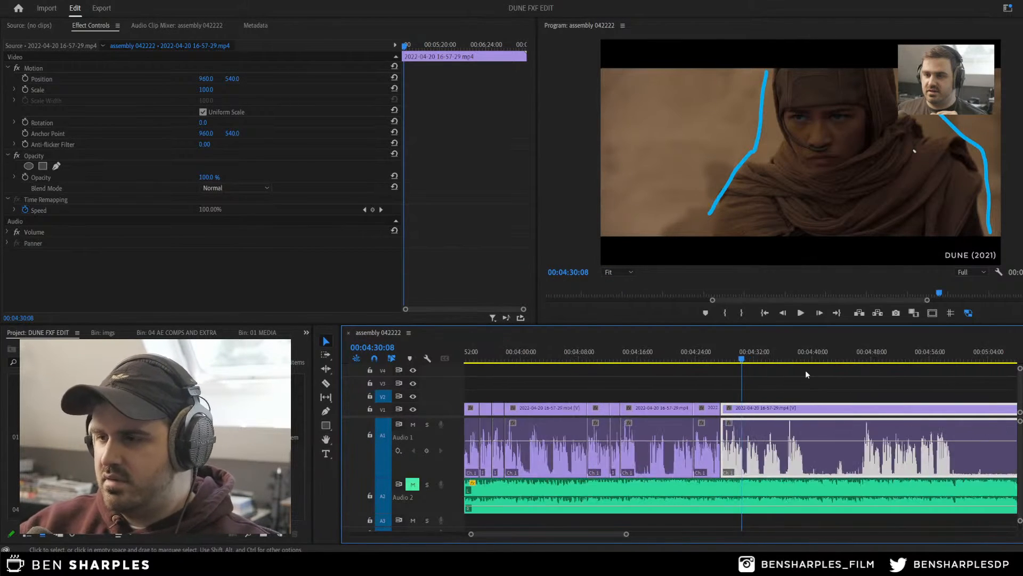
pyautogui.click(723, 359)
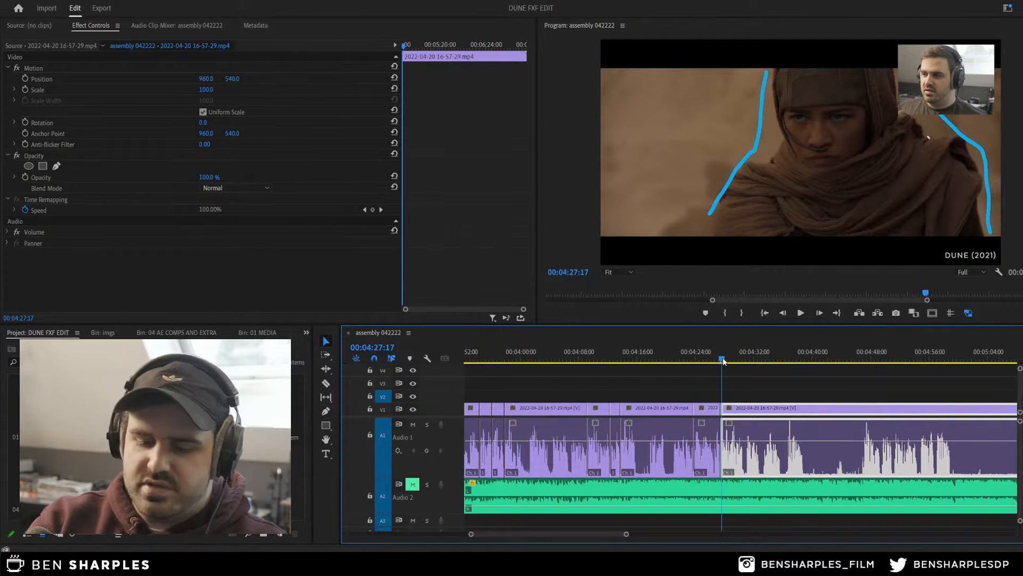
pyautogui.press('m')
pyautogui.press('m')
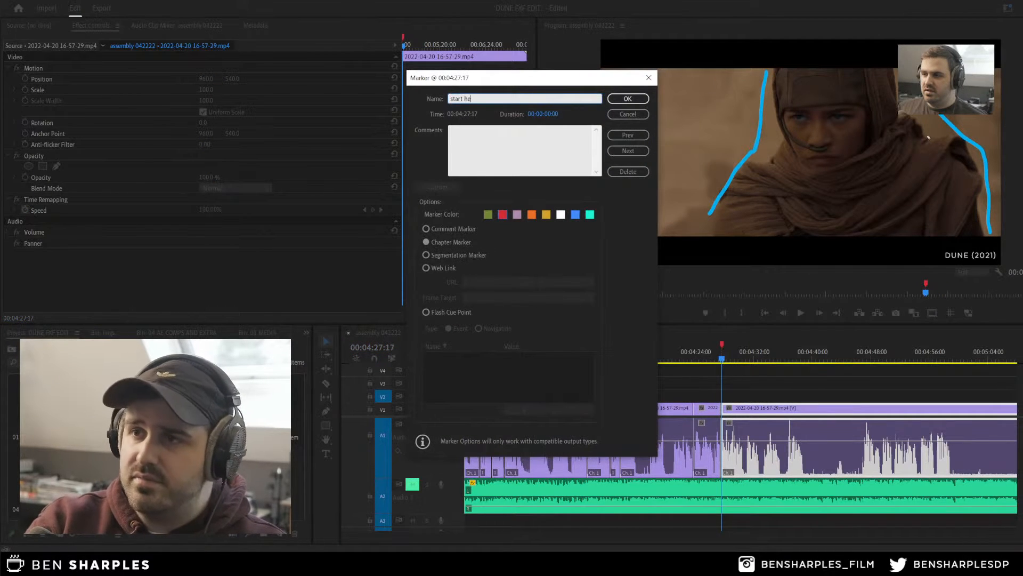
pyautogui.press('Return')
# Step: Save the project with the playhead moved back to 00:04:23:11 and clear the clip selection
pyautogui.click(693, 354)
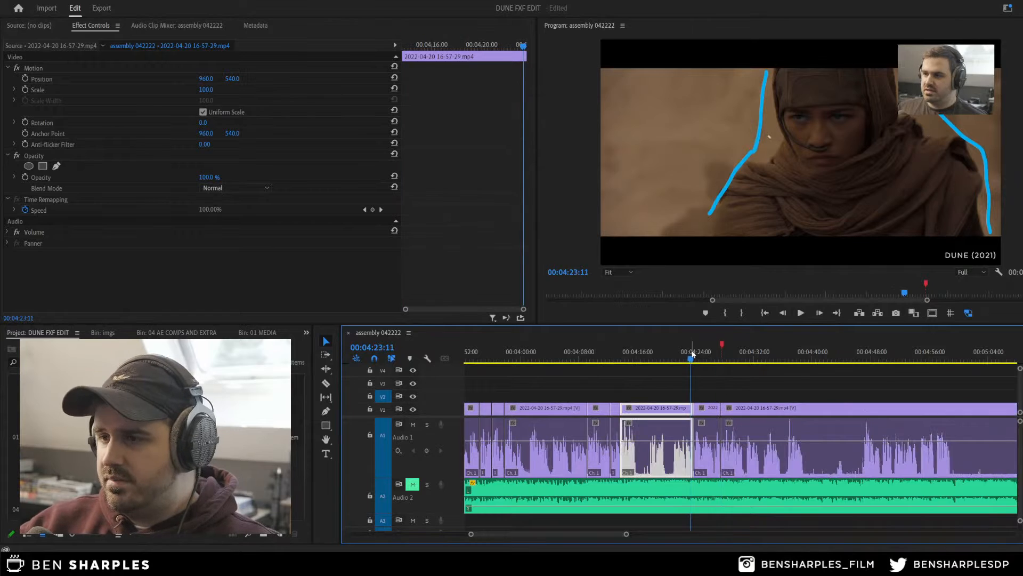
pyautogui.hotkey('ctrl', 's')
pyautogui.press('-')
pyautogui.press('-')
pyautogui.press('-')
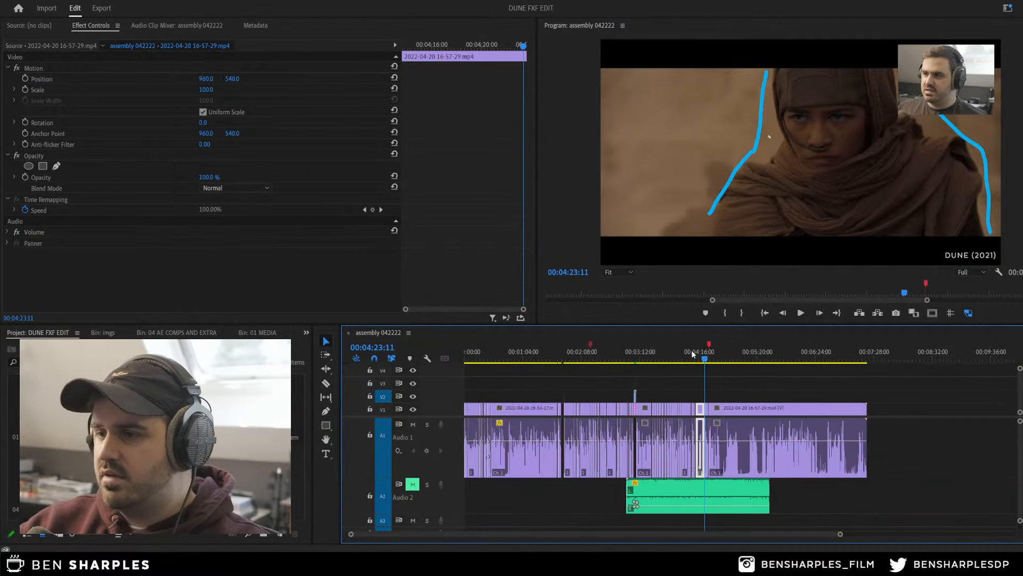
pyautogui.click(698, 379)
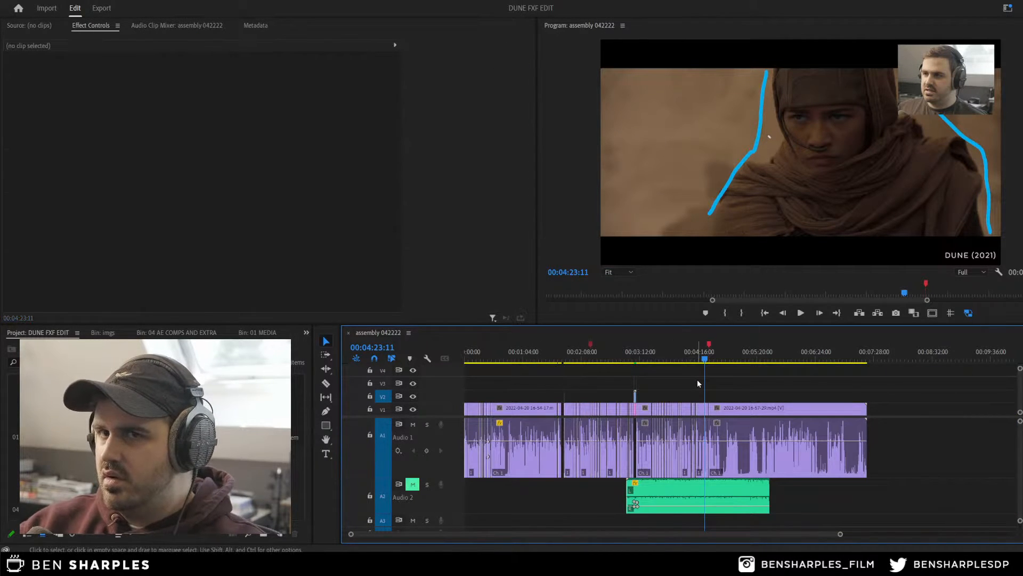